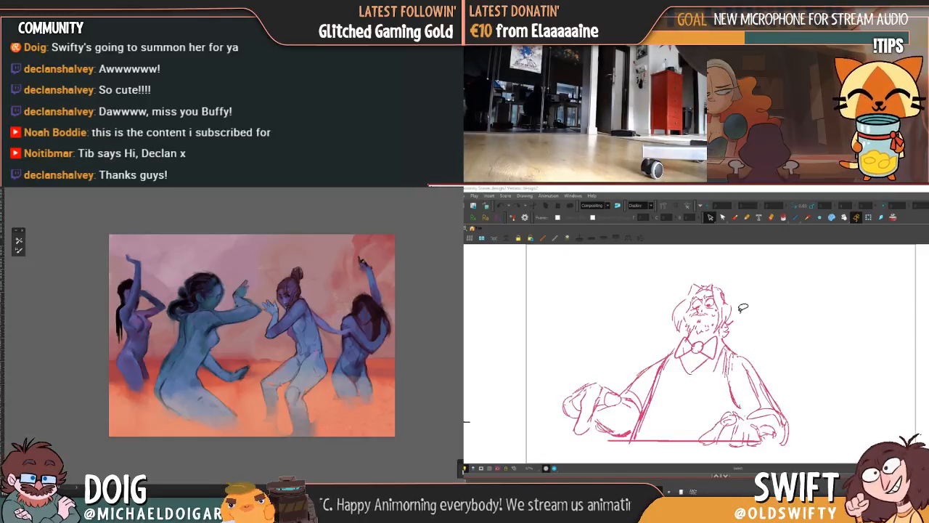
scroll(779, 327, down, 2)
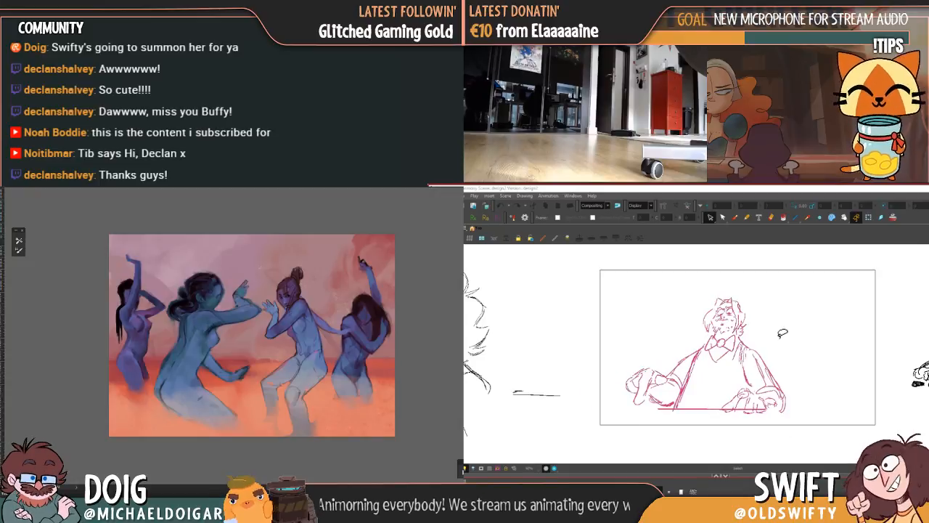
drag(789, 356, 788, 357)
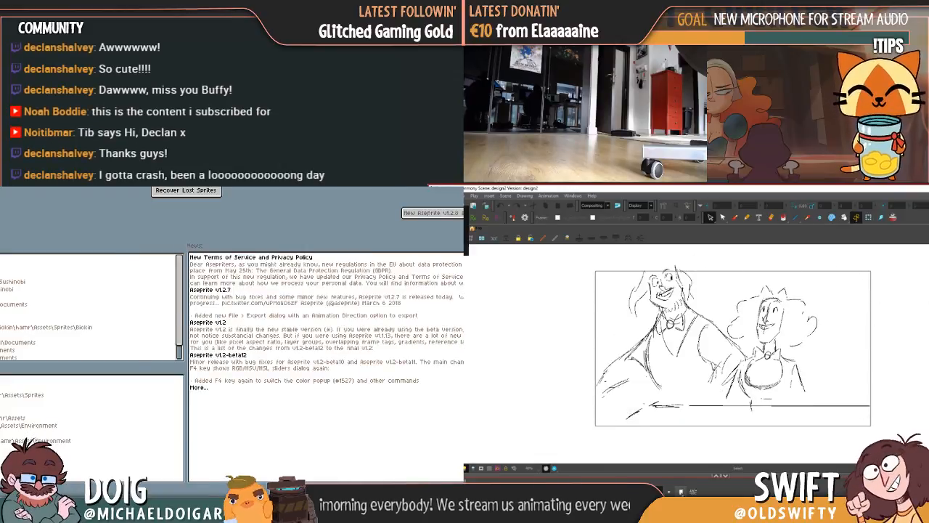
In Aseprite, create a new 256 by 256 pixel sprite in RGBA color mode with a transparent background
key(ctrl+n)
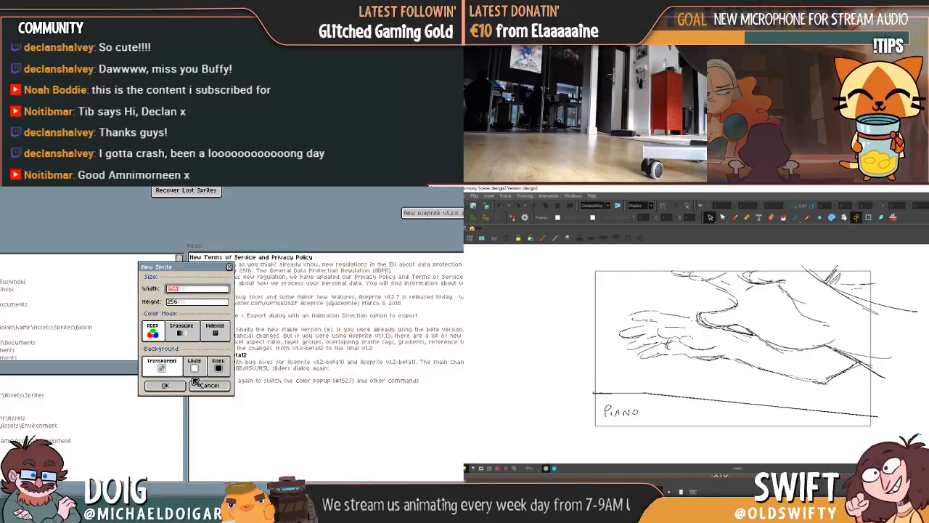
click(166, 385)
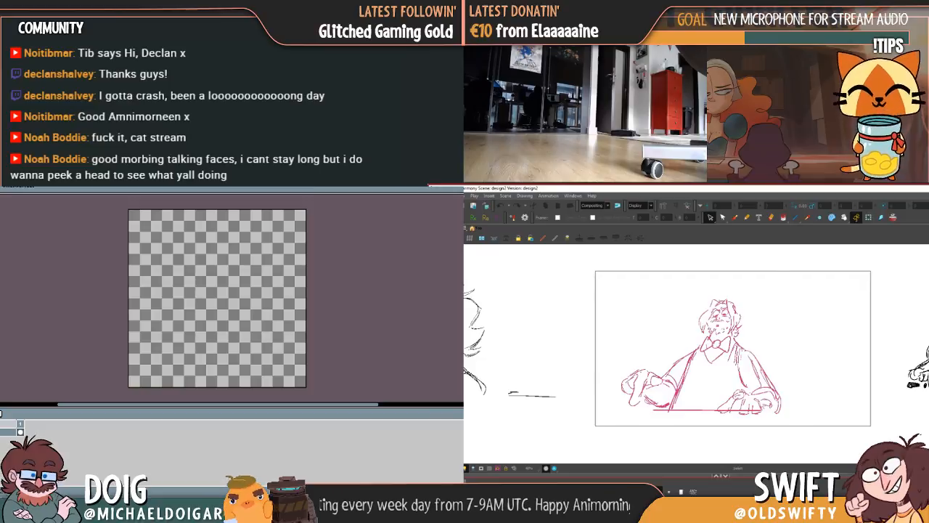
In Toon Boom Harmony, go back through the storyboard drawings to review the sketched poses of the two characters
key(comma)
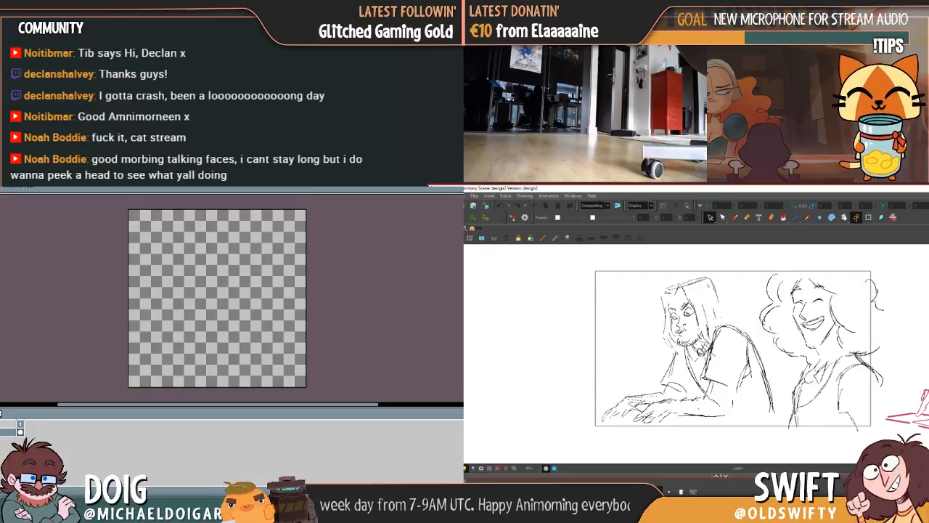
key(comma)
key(comma)
key(comma)
key(comma)
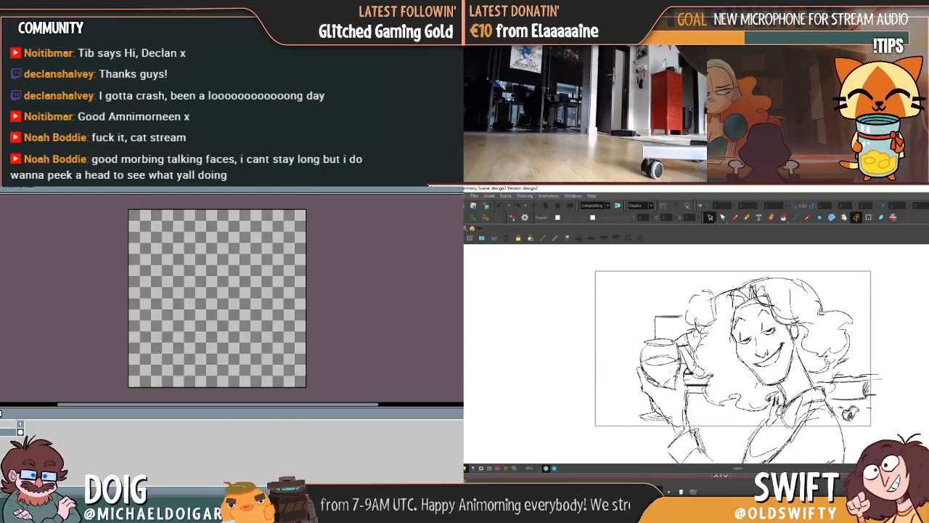
key(comma)
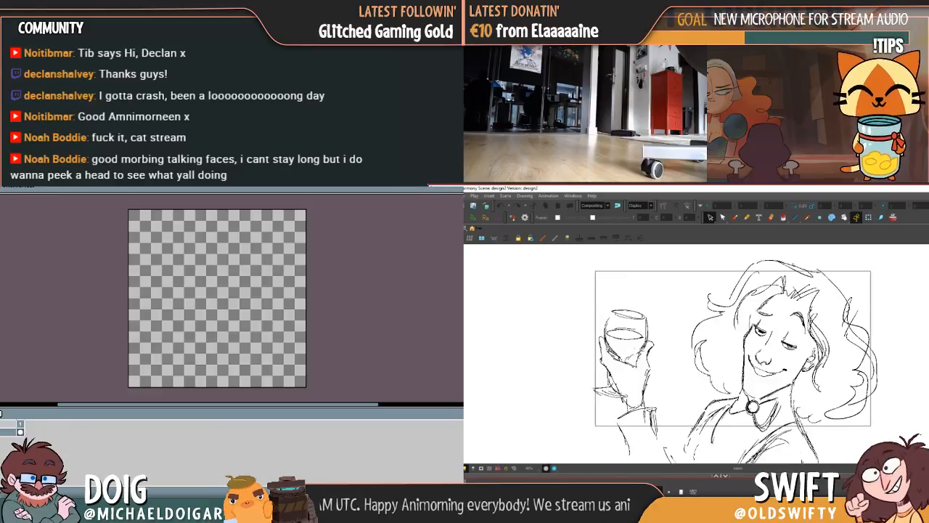
key(comma)
key(comma)
key(comma)
key(comma)
key(comma)
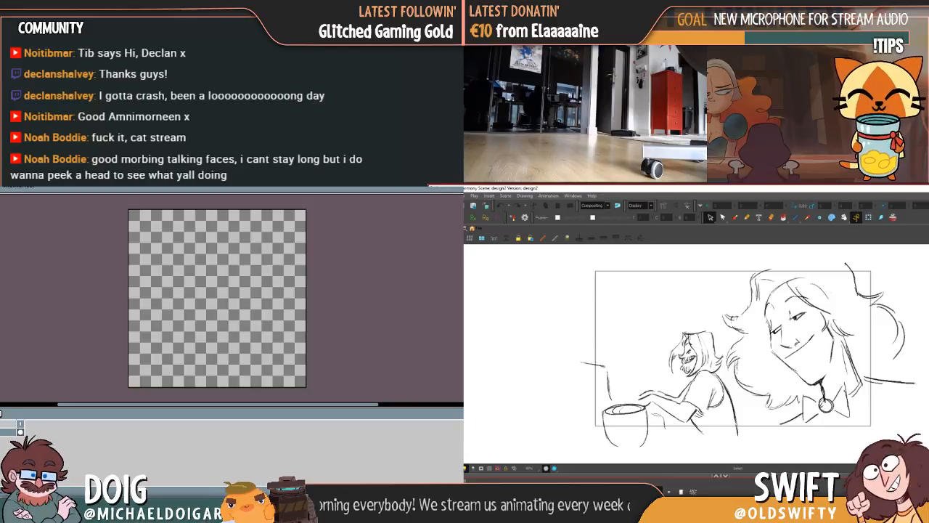
key(comma)
key(comma)
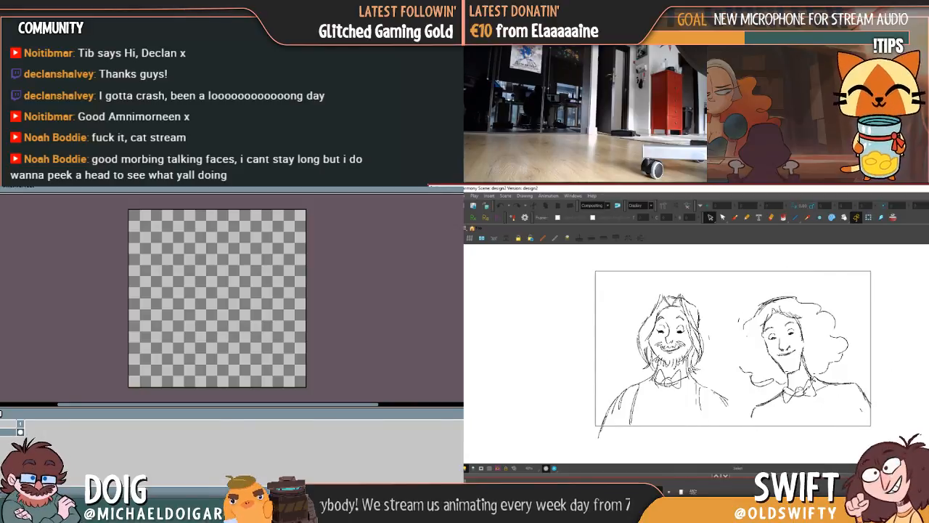
key(comma)
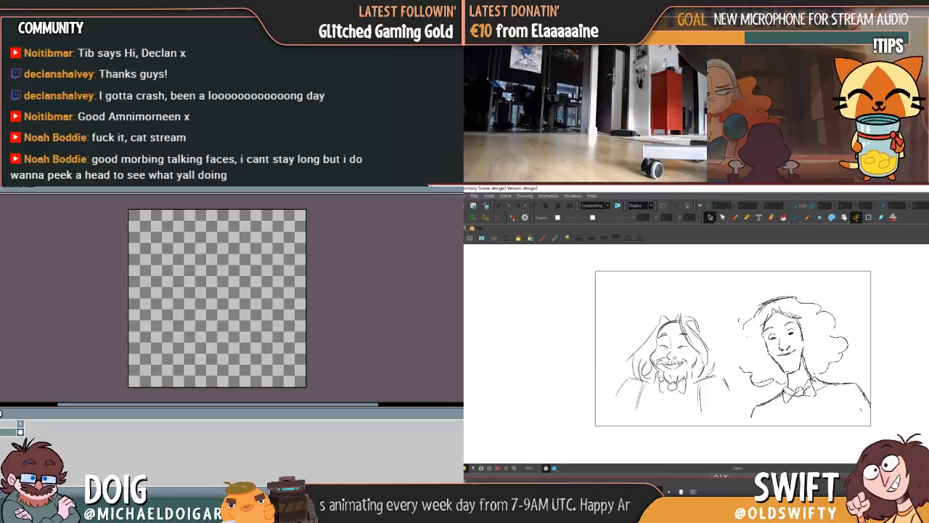
key(comma)
key(comma)
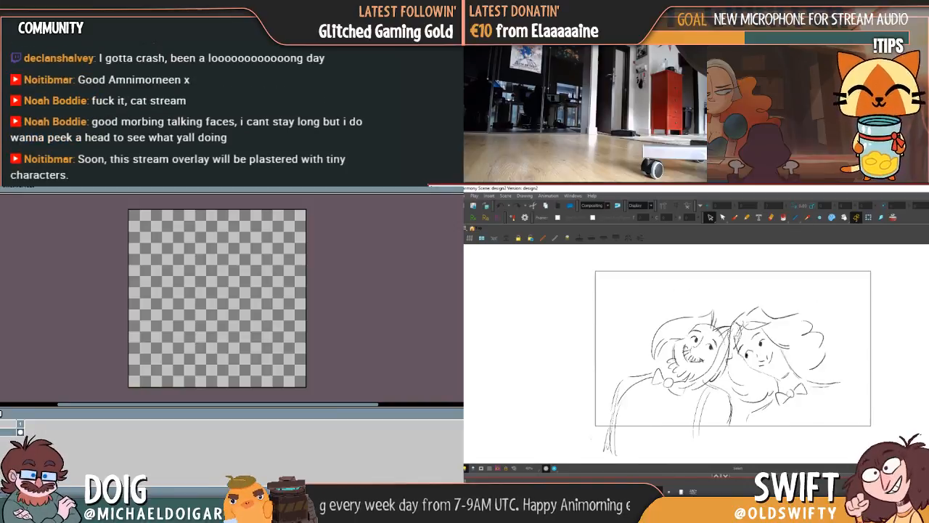
key(comma)
key(comma)
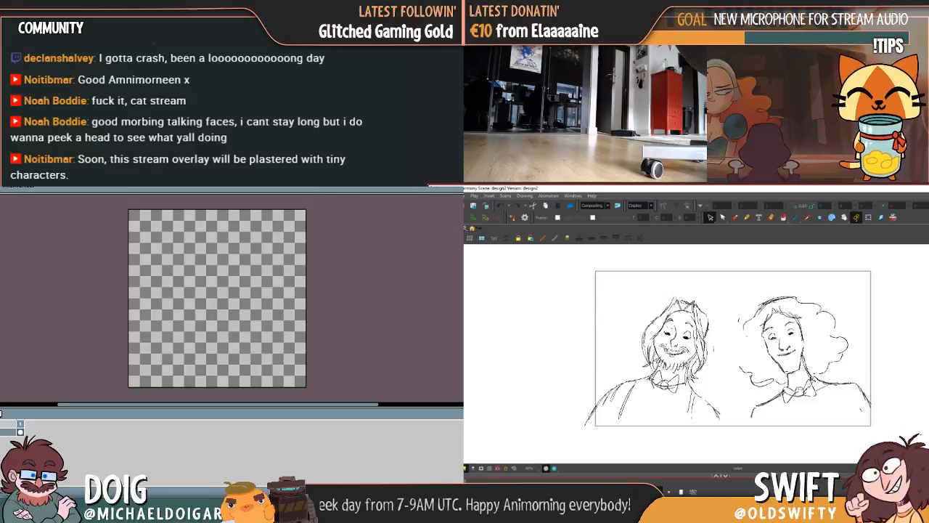
key(comma)
key(comma)
key(comma)
key(comma)
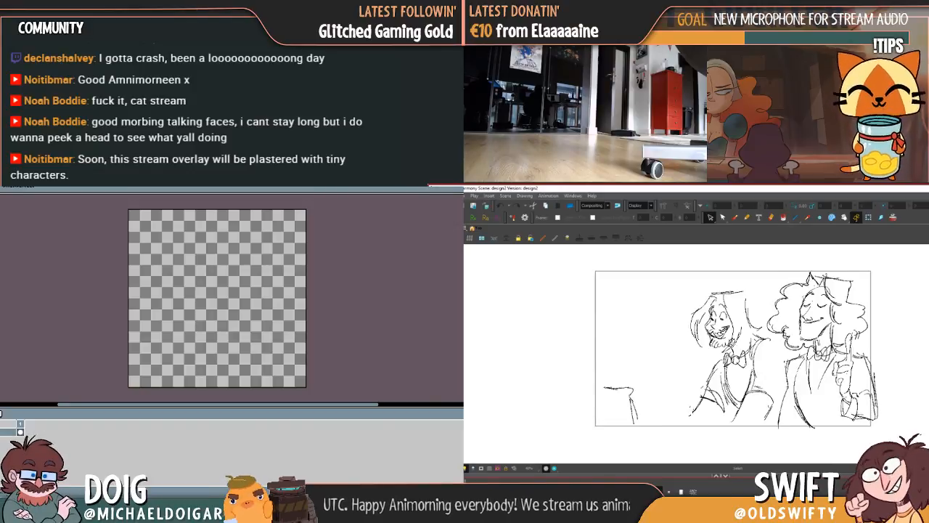
key(comma)
key(comma)
key(comma)
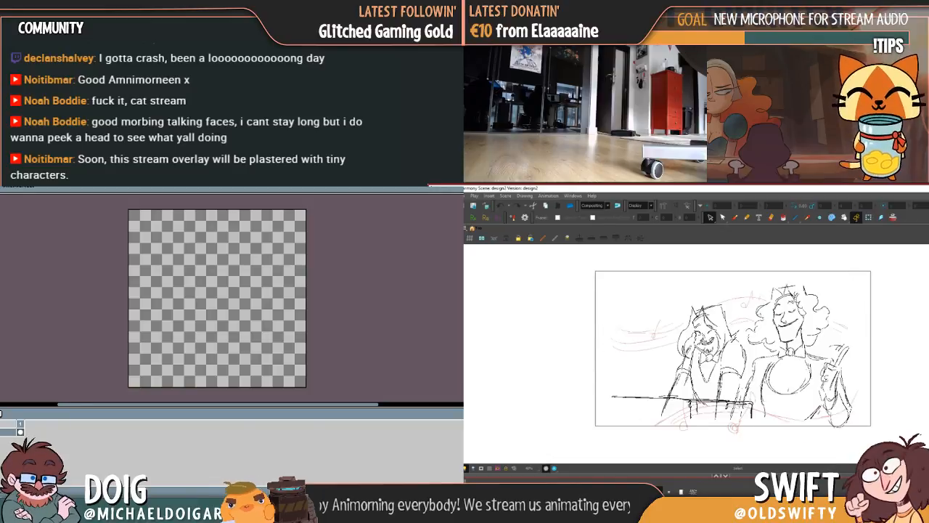
key(comma)
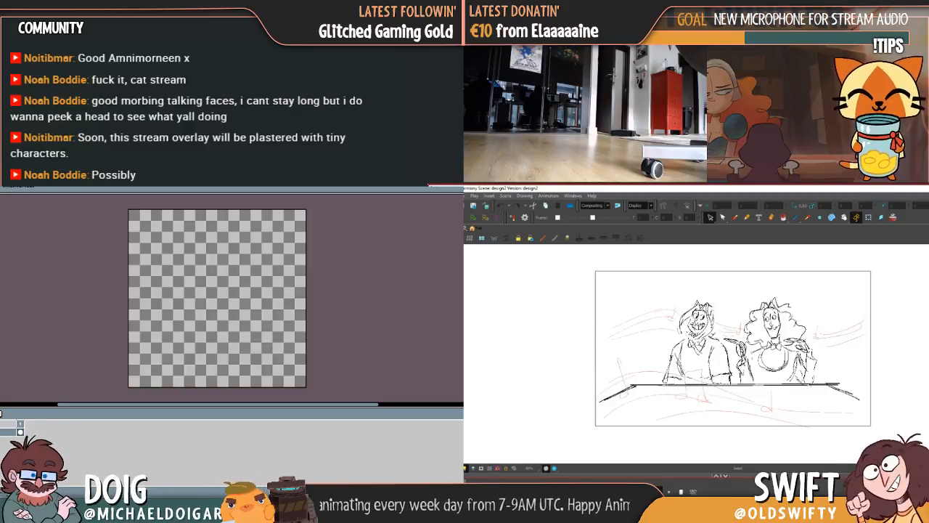
key(comma)
key(comma)
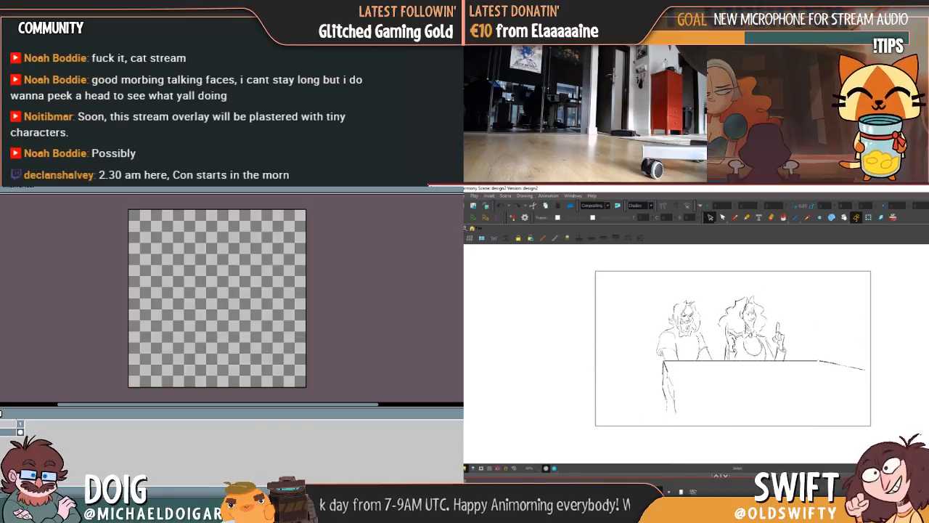
key(comma)
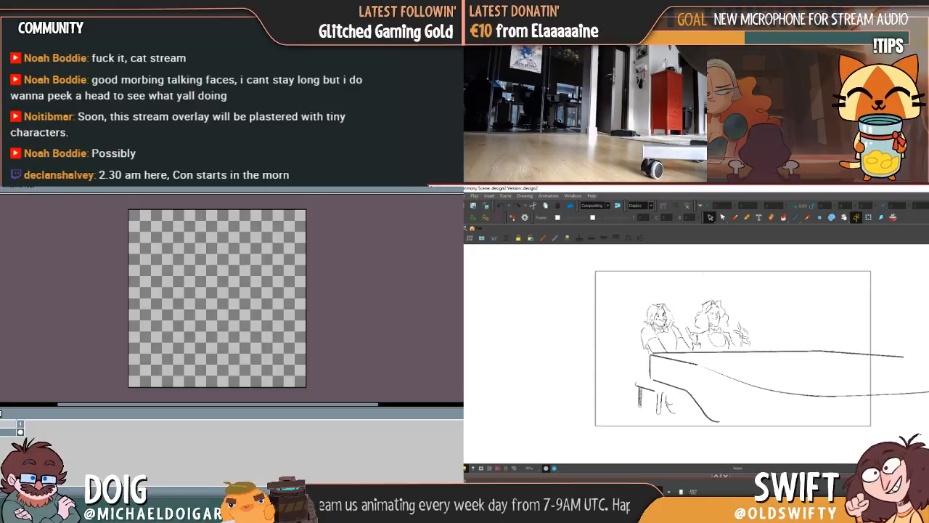
Go forward through the opening piano drawings and compare the staging of the wide and closer shots
key(.)
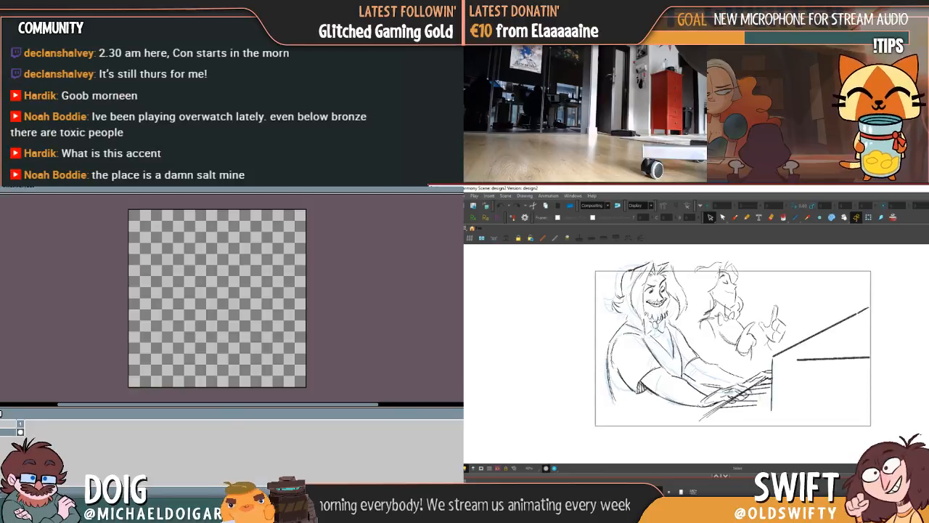
key(.)
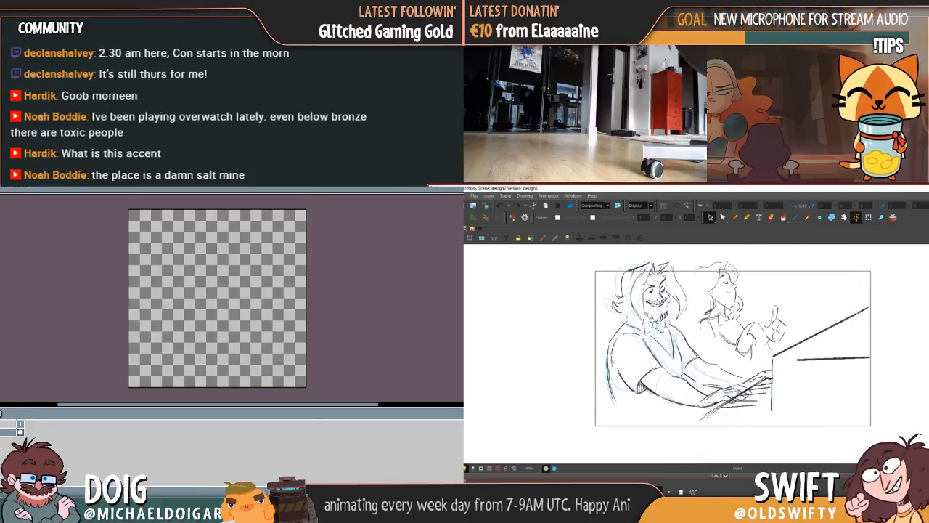
key(.)
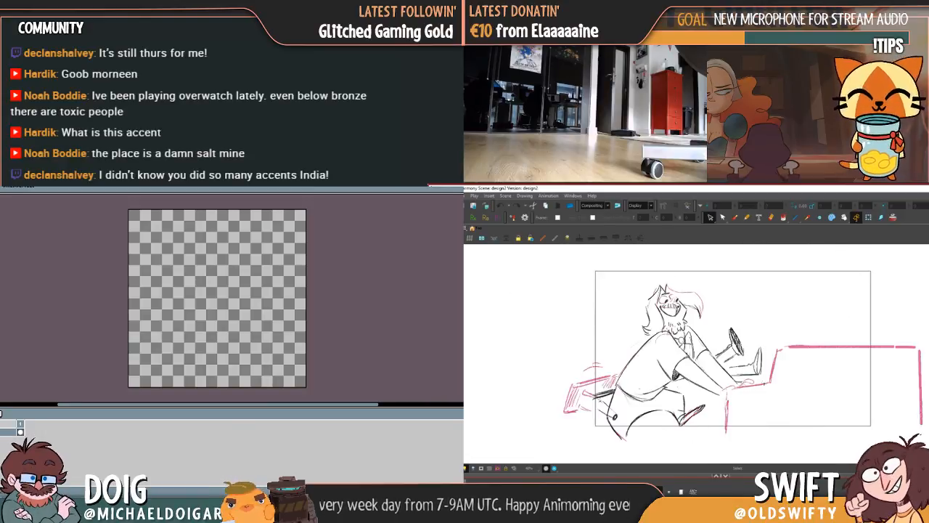
key(.)
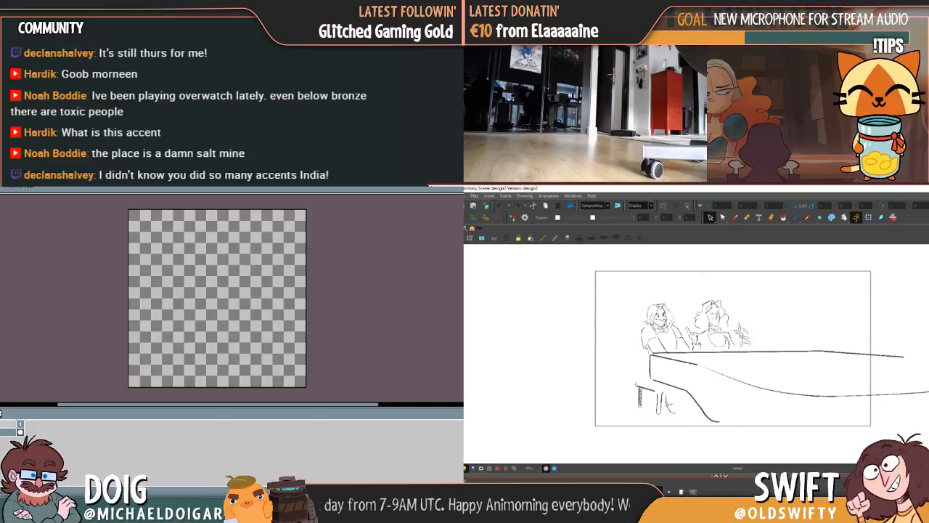
key(.)
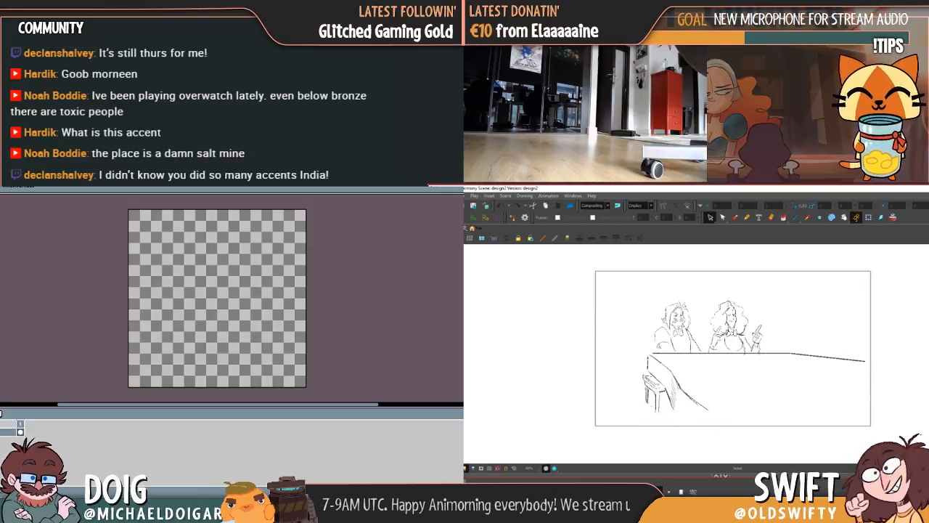
key(.)
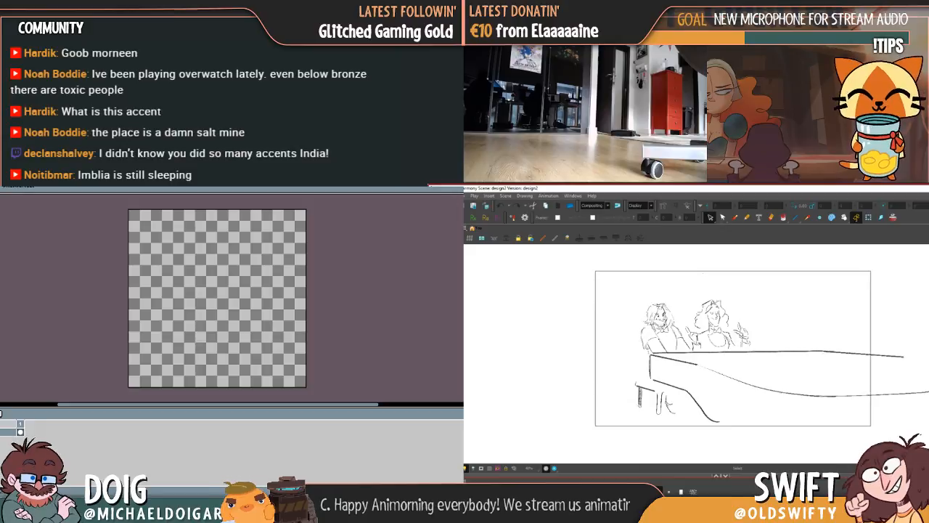
key(.)
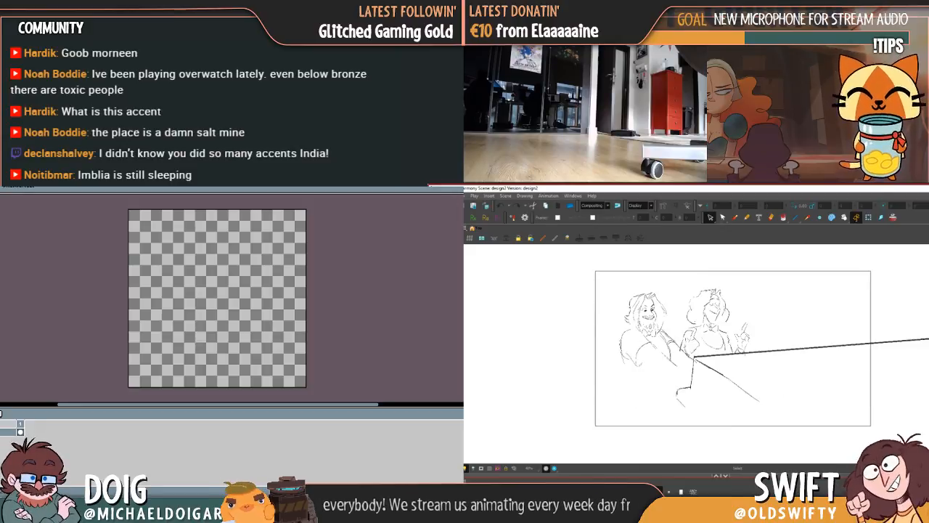
key(.)
key(.)
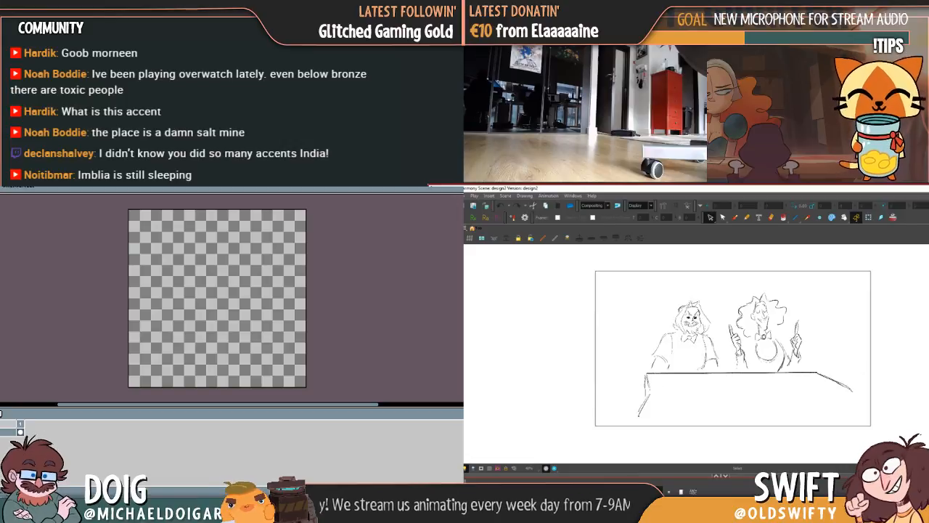
key(.)
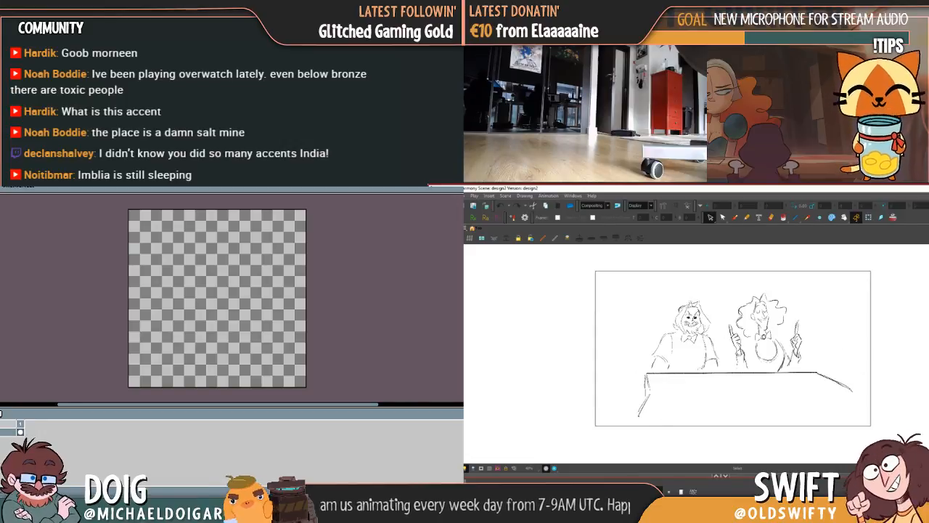
key(.)
key(.)
key(.)
key(.)
key(.)
key(.)
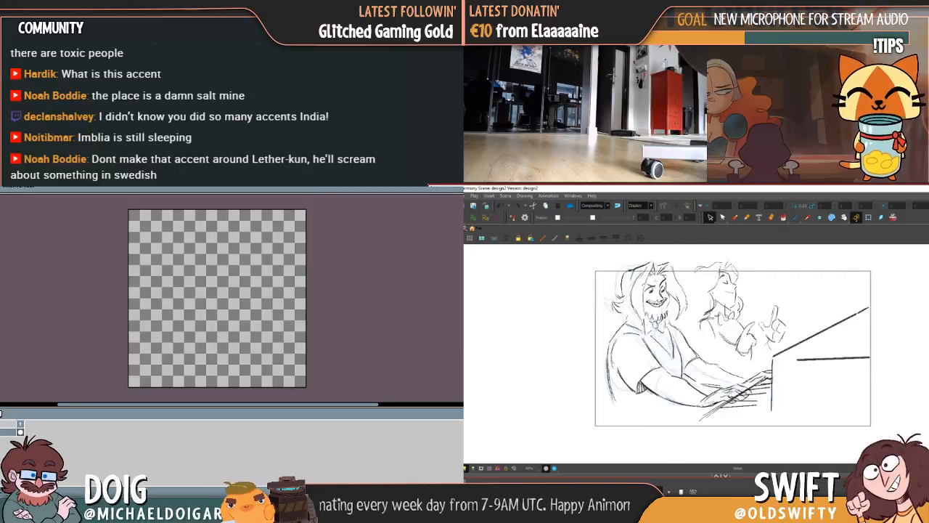
Return to the wide piano shot and brush in the back edge and keyboard of a small grand piano outside the camera frame
key(comma)
key(comma)
key(comma)
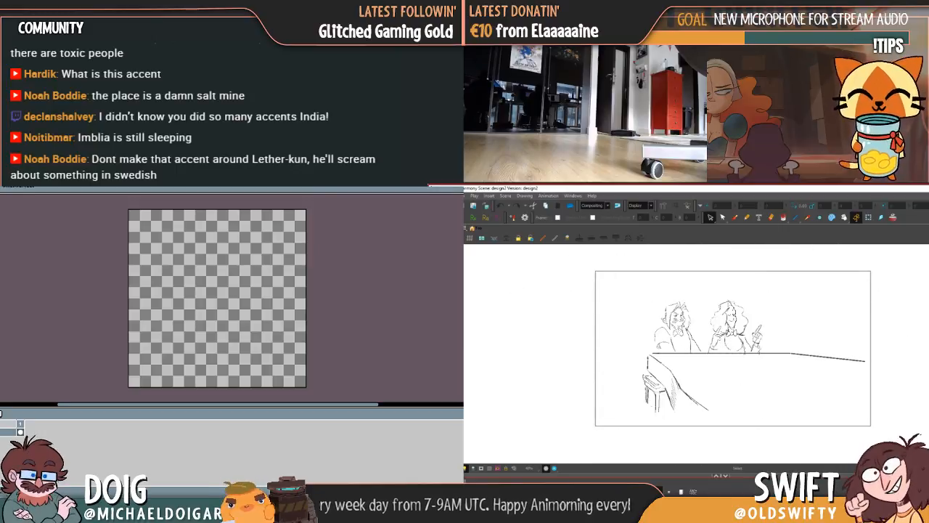
click(734, 217)
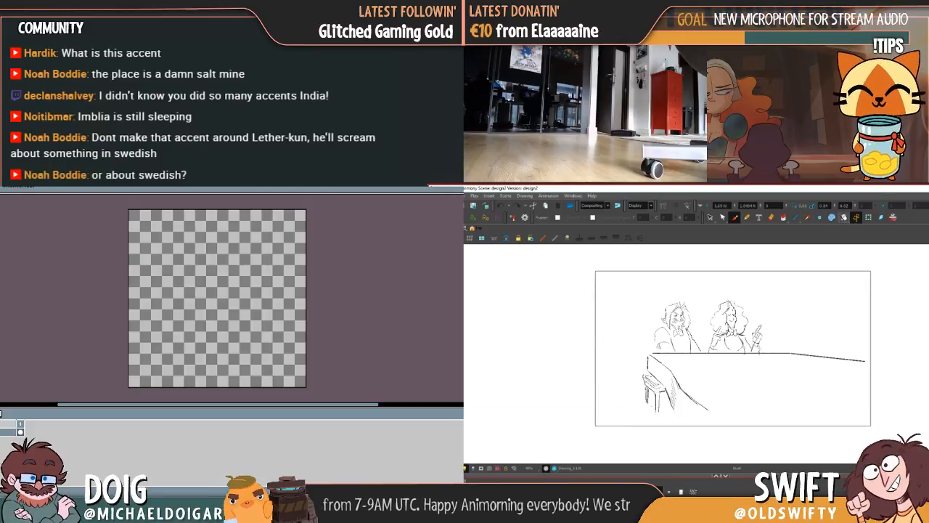
click(844, 217)
drag(657, 355, 731, 344)
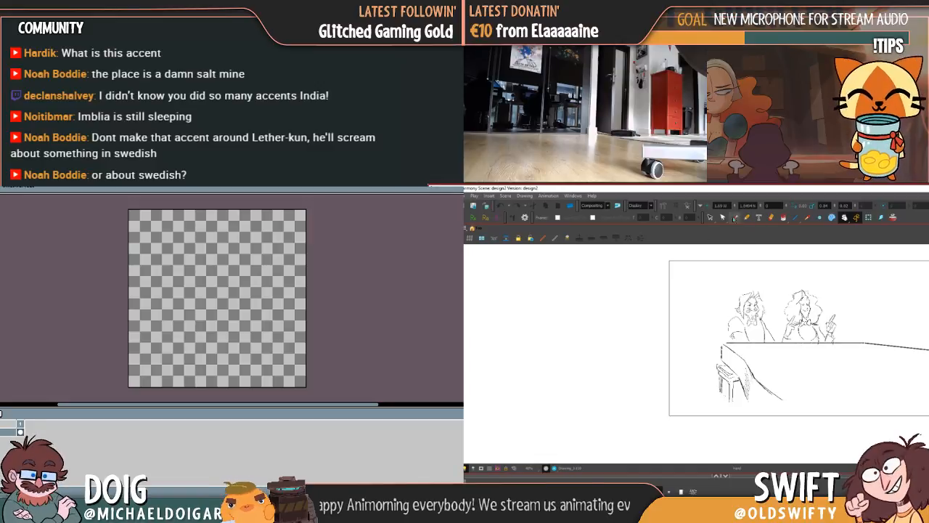
click(735, 217)
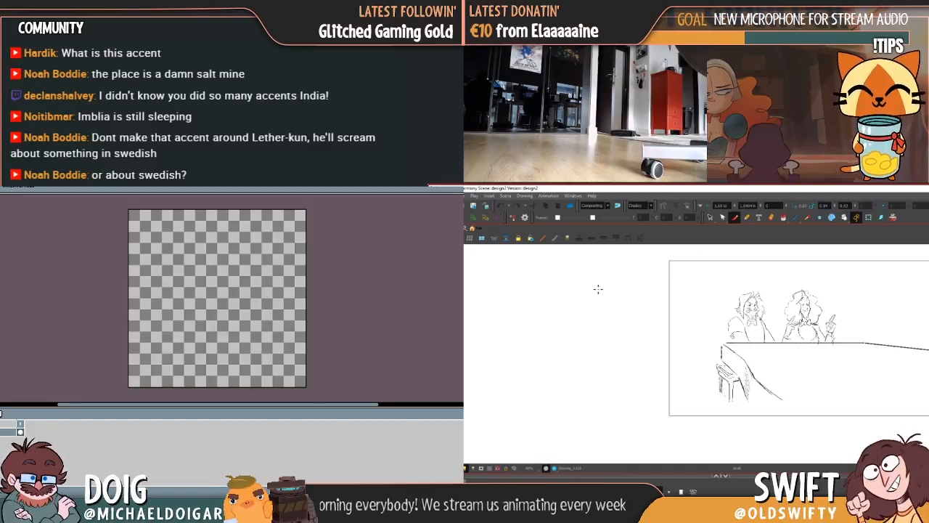
scroll(598, 289, up, 1)
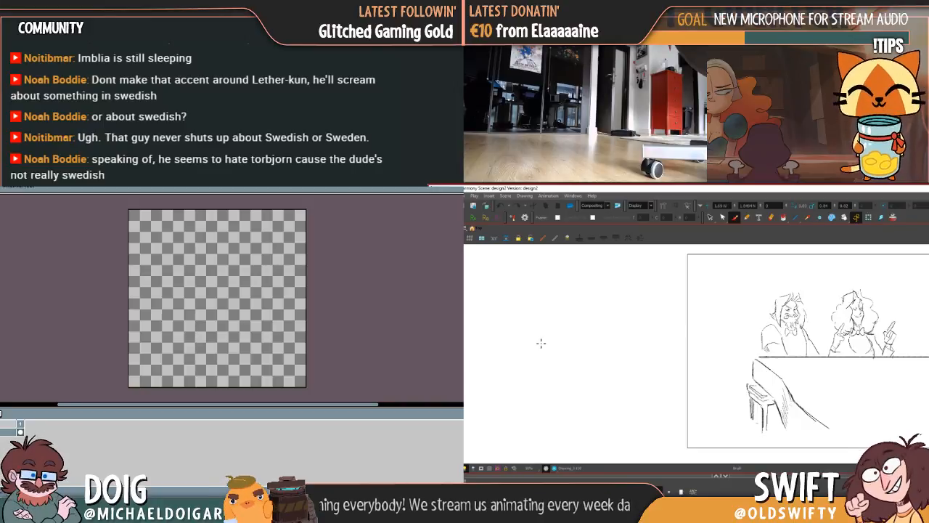
drag(551, 338, 583, 339)
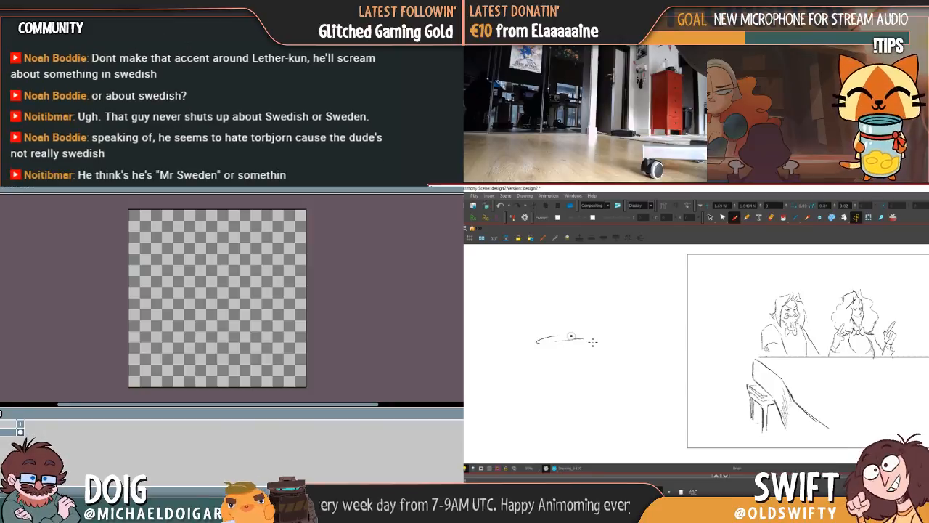
mouse_move(571, 336)
mouse_down()
mouse_move(620, 339)
mouse_move(624, 353)
mouse_move(591, 367)
mouse_move(625, 351)
mouse_move(597, 371)
mouse_move(626, 353)
mouse_move(607, 370)
mouse_up()
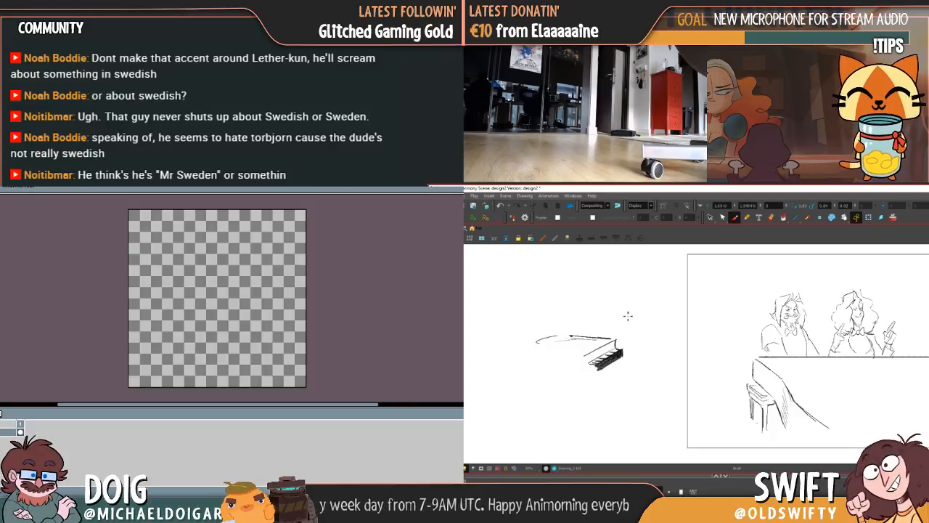
Complete the curved outline of the small grand piano's lid with brush strokes that meet the keyboard
mouse_move(615, 338)
mouse_down()
mouse_move(586, 332)
mouse_move(534, 341)
mouse_up()
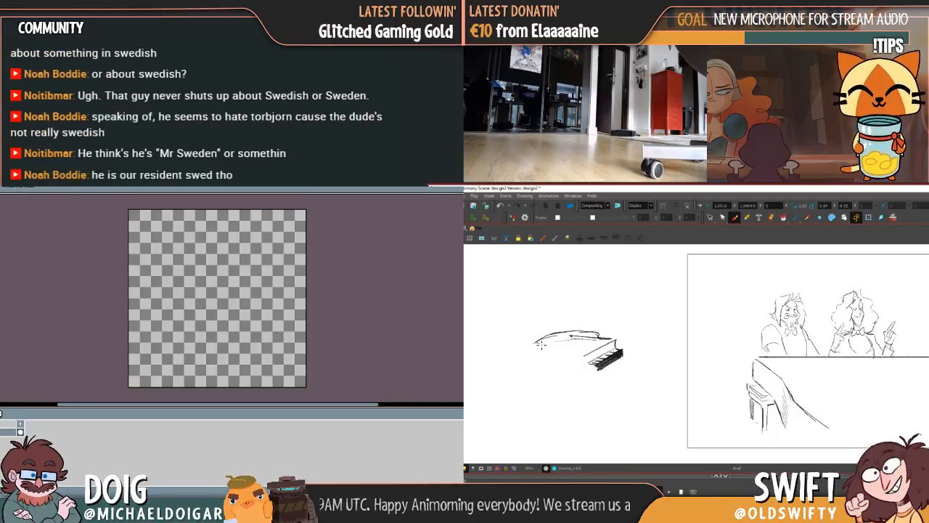
mouse_move(541, 355)
mouse_down()
mouse_move(584, 361)
mouse_move(536, 355)
mouse_move(560, 331)
mouse_move(598, 332)
mouse_up()
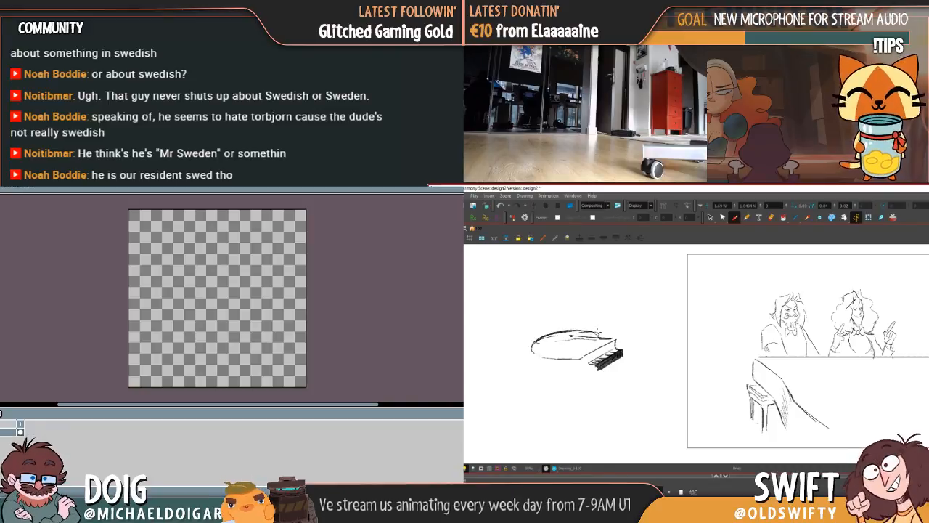
drag(536, 345, 543, 358)
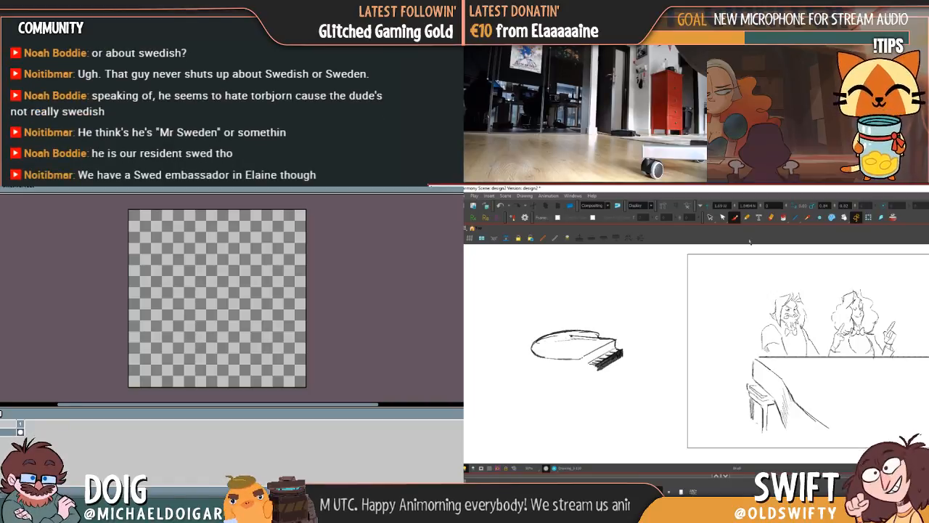
Close the gap in the small piano's lid outline and fill the lid with black
click(783, 217)
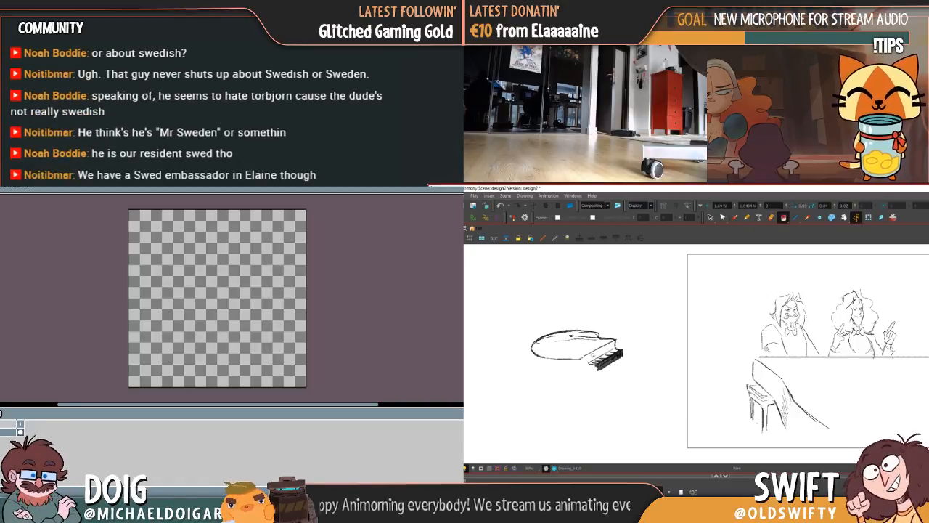
click(734, 217)
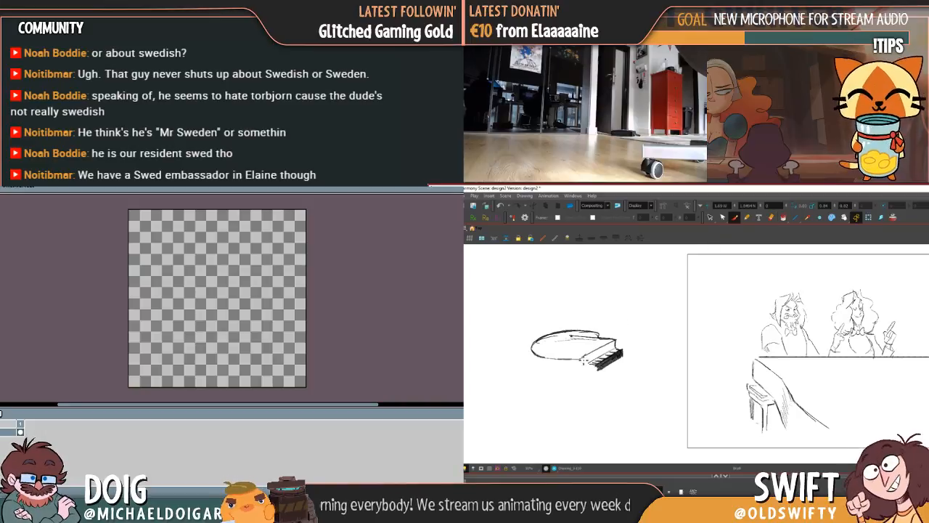
click(783, 217)
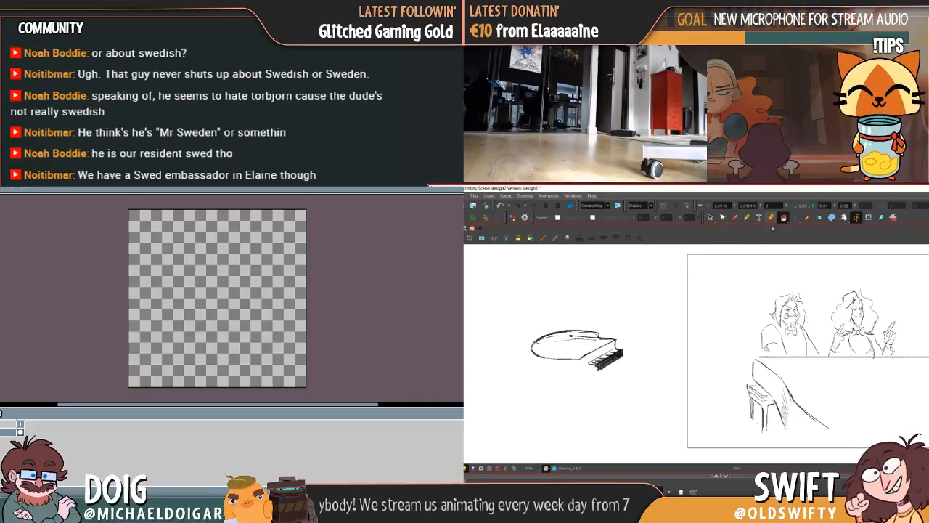
click(596, 347)
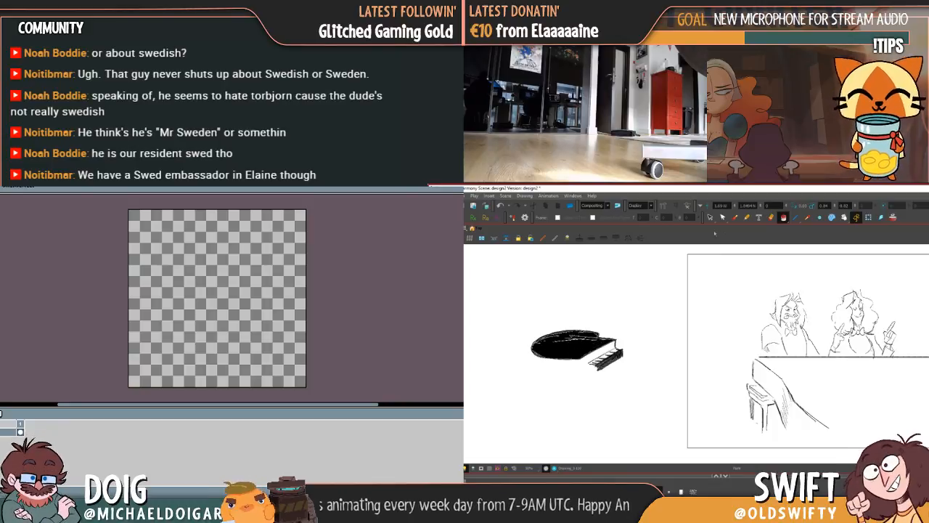
Draw the small piano's side and legs, and outline a five-pointed star in perspective on the floor beneath it
click(734, 217)
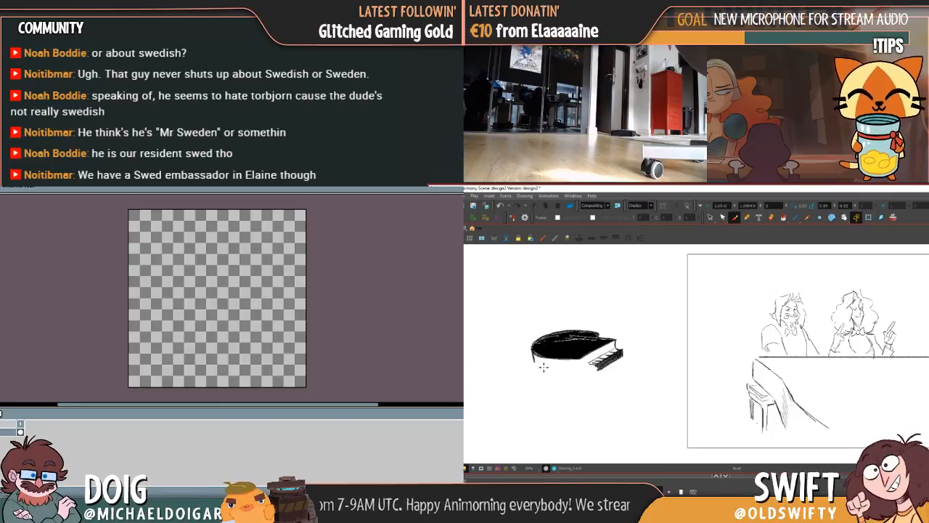
drag(541, 367, 594, 374)
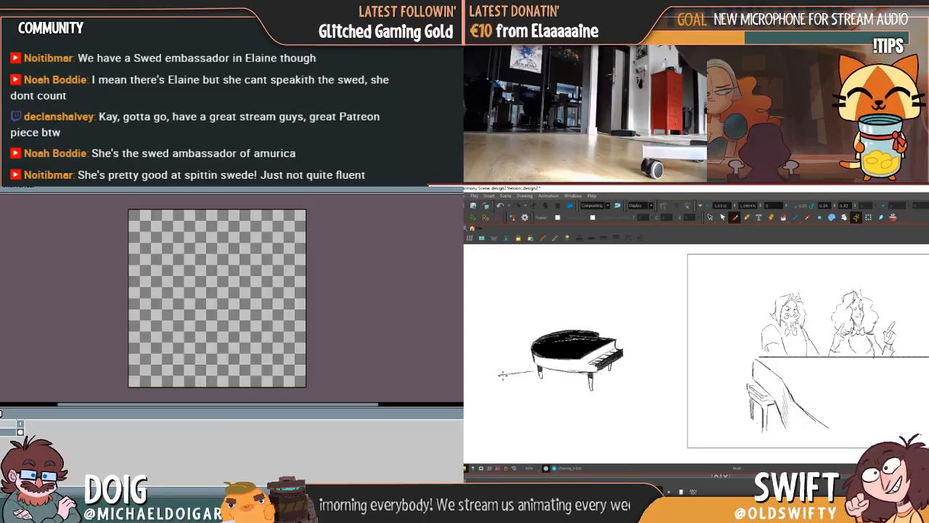
mouse_move(500, 374)
mouse_down()
mouse_move(537, 389)
mouse_move(520, 421)
mouse_move(572, 398)
mouse_move(520, 423)
mouse_move(570, 394)
mouse_move(637, 412)
mouse_move(617, 386)
mouse_move(637, 413)
mouse_move(615, 384)
mouse_move(657, 366)
mouse_move(615, 367)
mouse_move(655, 367)
mouse_up()
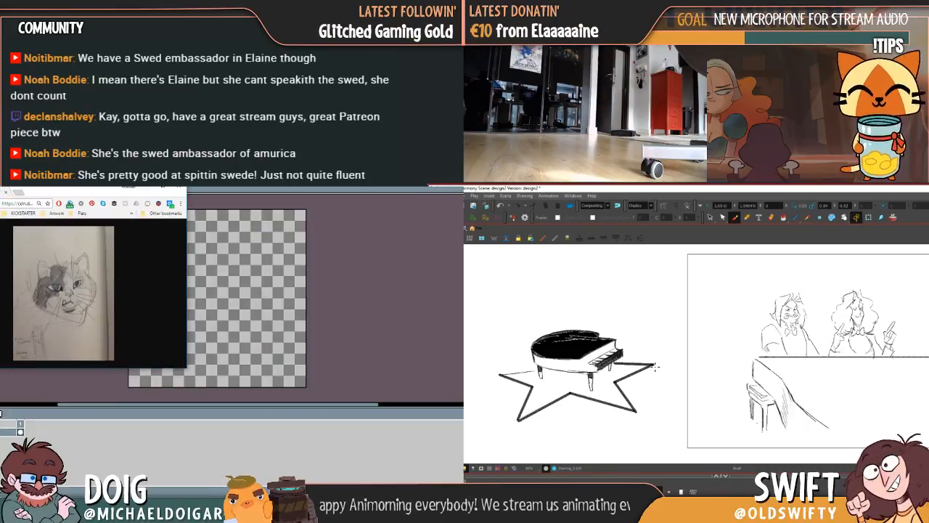
Enlarge and reposition the browser window with the cat sketch over the Aseprite canvas, and undo the stray brush stroke near the star
mouse_move(186, 369)
mouse_down()
mouse_move(273, 476)
mouse_move(299, 480)
mouse_up()
drag(151, 190, 117, 167)
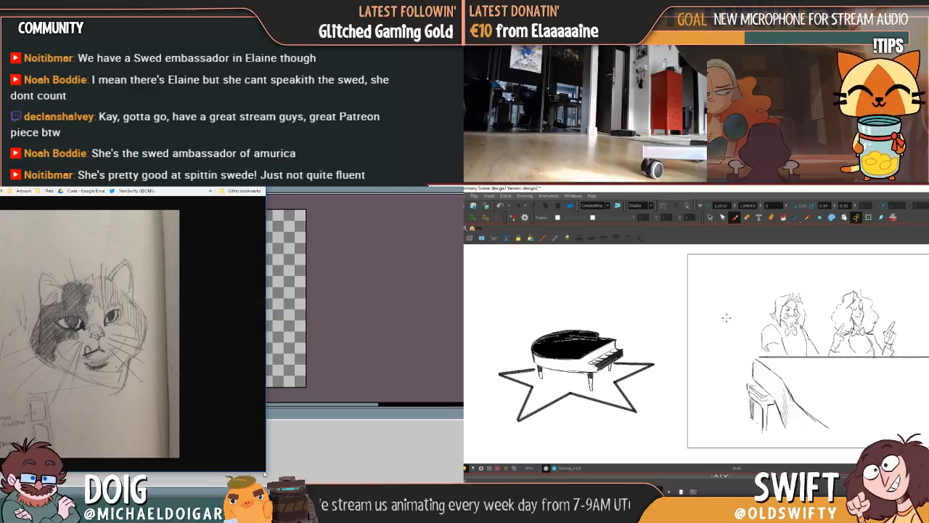
drag(559, 398, 553, 422)
drag(266, 470, 140, 470)
key(ctrl+z)
Shift the star's front-left point inward in Harmony, and resize the browser window to show the cat's face beside the sprite canvas
click(710, 217)
drag(542, 391, 558, 422)
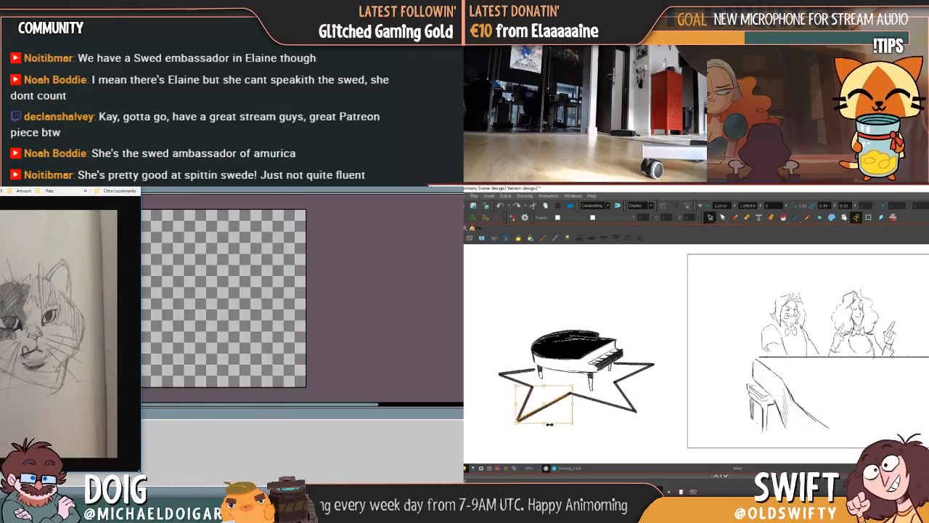
drag(141, 470, 148, 490)
drag(560, 420, 562, 421)
drag(148, 489, 149, 491)
drag(562, 421, 564, 421)
drag(149, 490, 151, 492)
drag(622, 425, 618, 399)
drag(150, 486, 159, 492)
drag(569, 403, 578, 403)
click(588, 422)
click(567, 399)
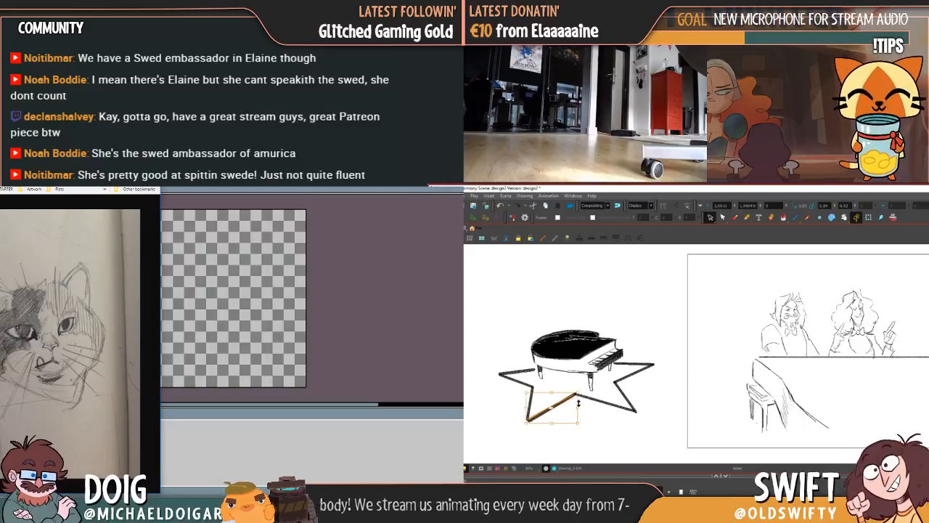
Adjust the star's front-left edge, and flatten the whole star slightly beneath the piano
click(644, 392)
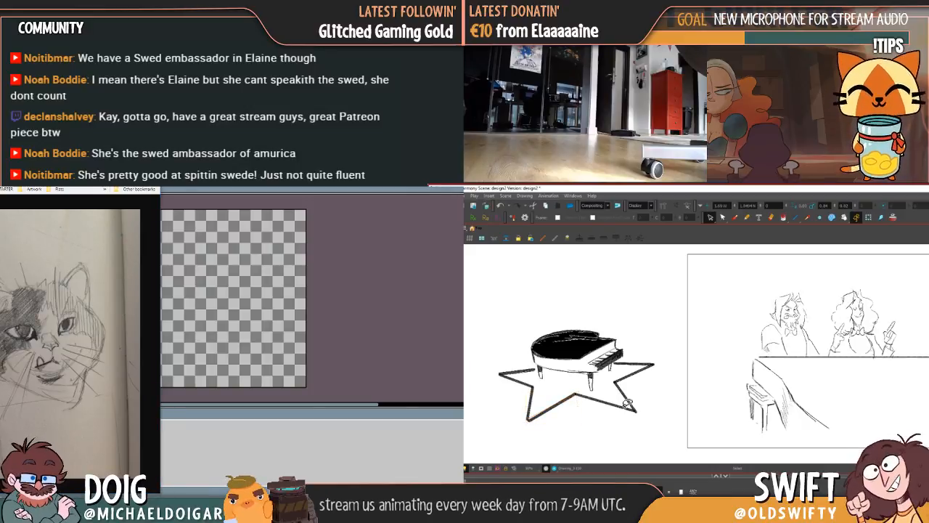
click(541, 410)
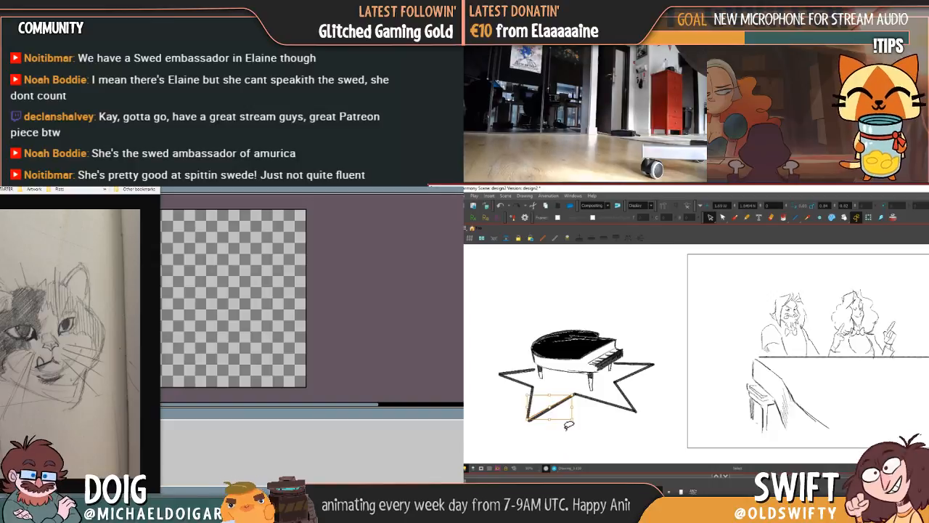
click(569, 425)
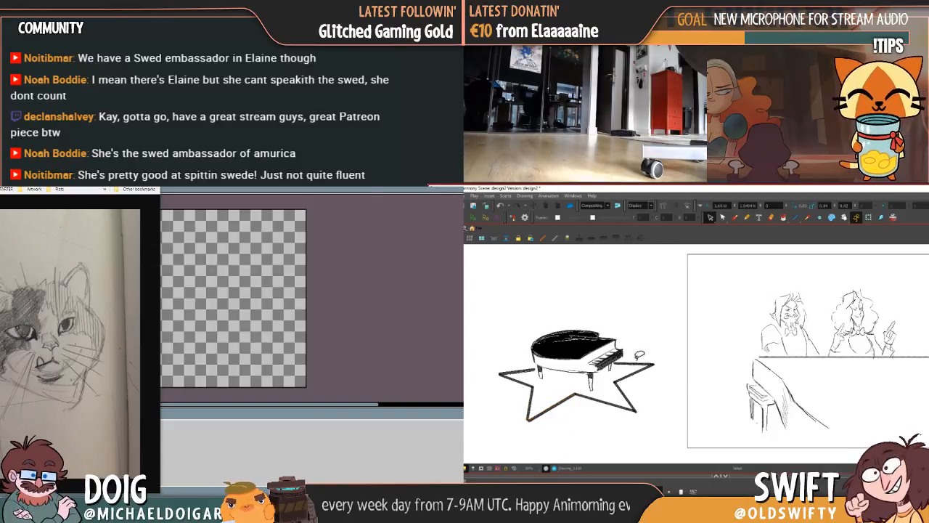
mouse_move(639, 359)
mouse_down()
mouse_move(568, 390)
mouse_move(508, 371)
mouse_move(508, 406)
mouse_move(607, 428)
mouse_up()
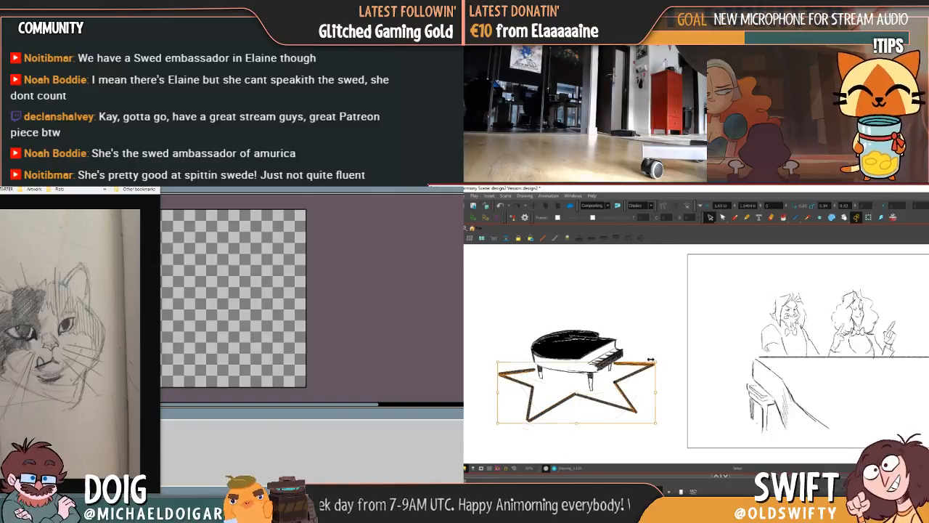
drag(660, 358, 660, 364)
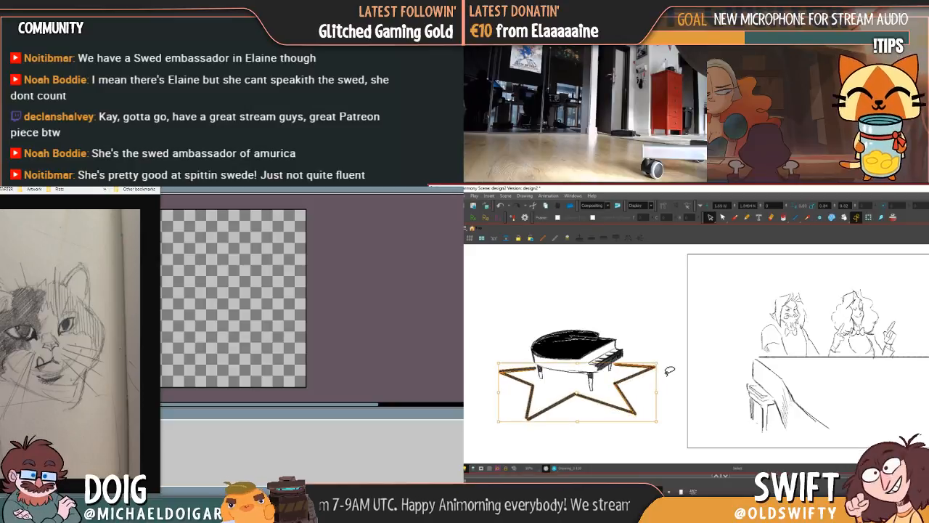
click(671, 400)
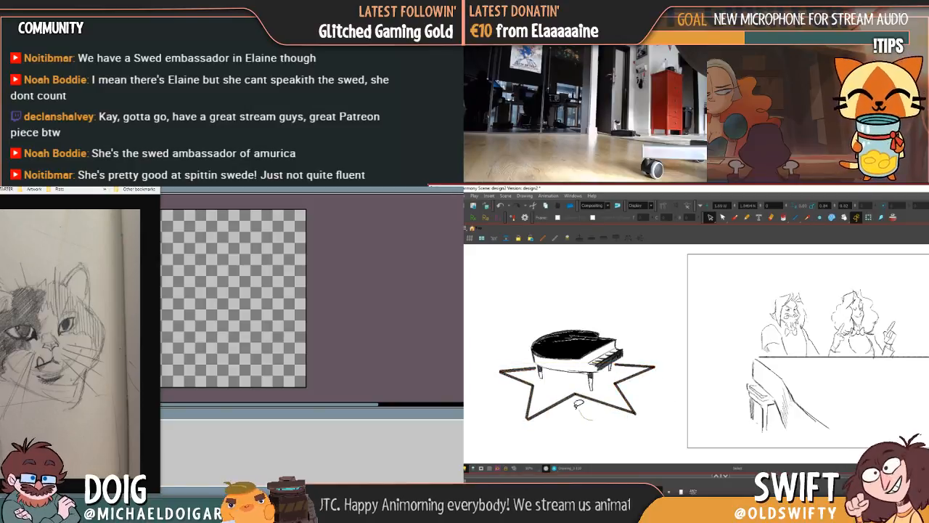
Move the star's front-left point outward to balance the shape, and enlarge the reference window with the lying cat photo
click(573, 417)
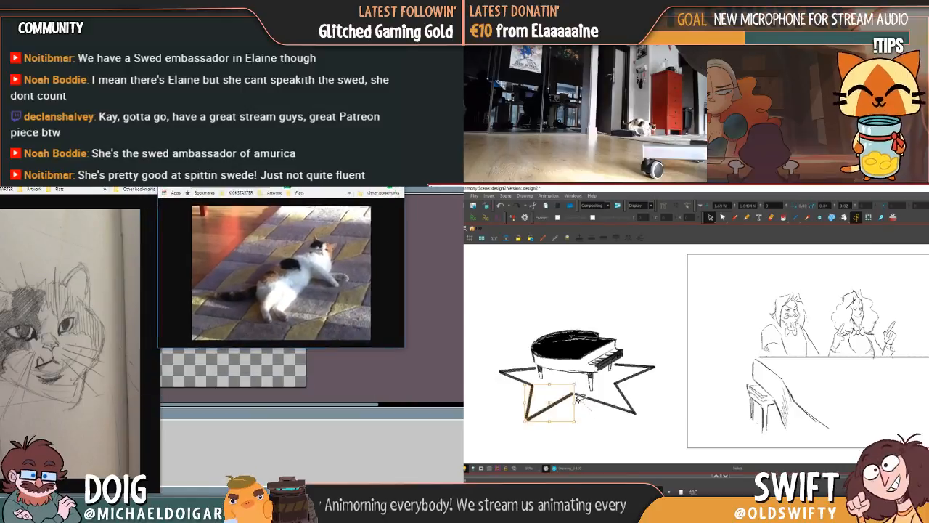
click(571, 418)
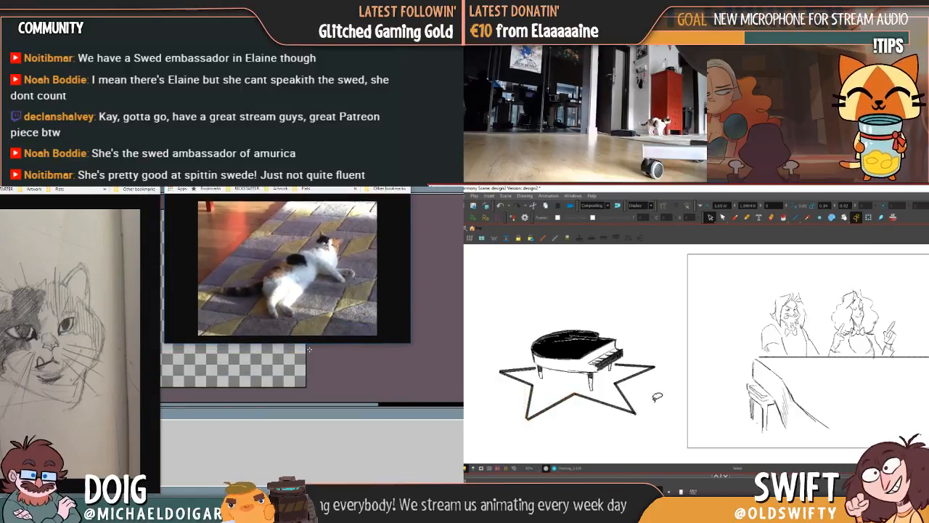
click(574, 418)
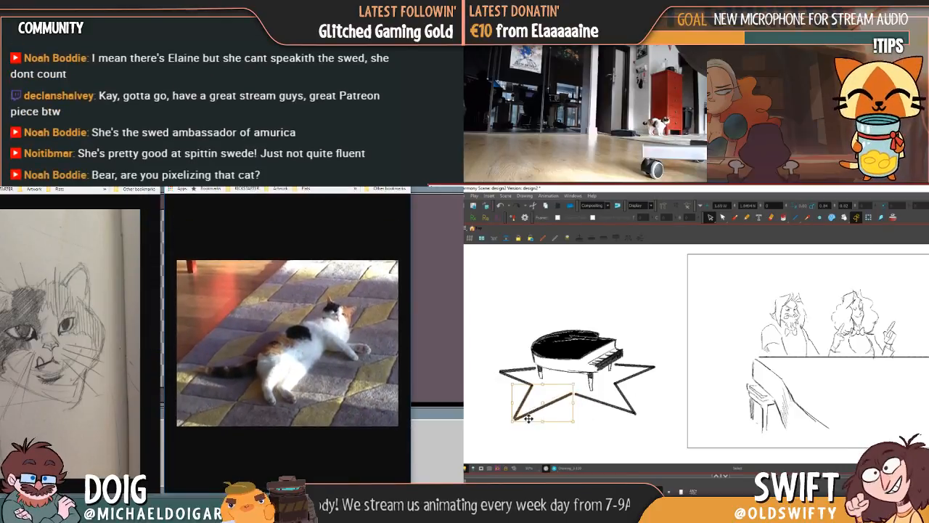
click(607, 429)
click(568, 404)
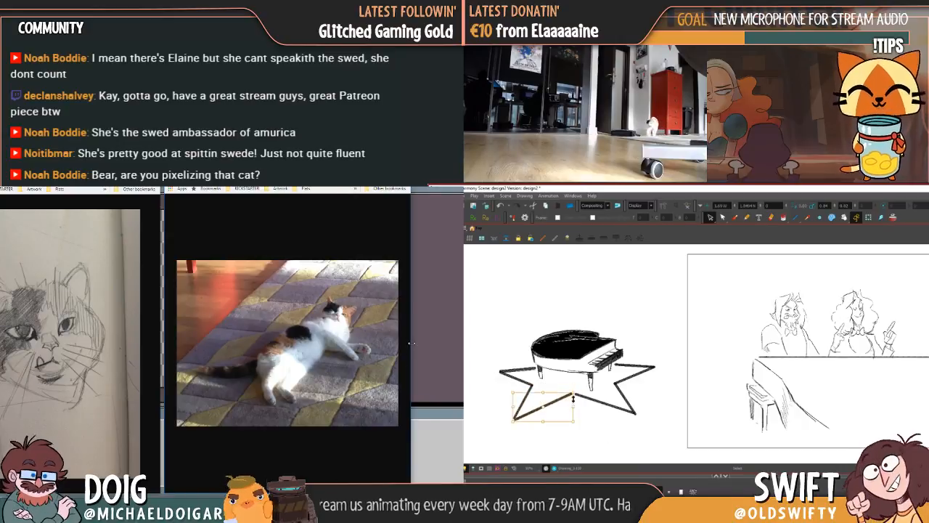
drag(411, 341, 461, 342)
click(608, 404)
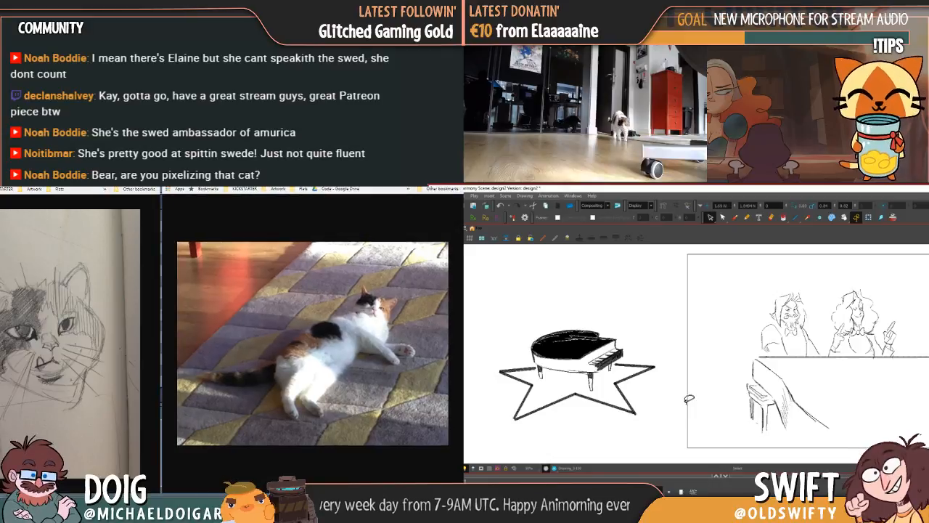
Draw second parallel lines along the star's left, right and front edges in Harmony to give the outline a doubled border
click(639, 314)
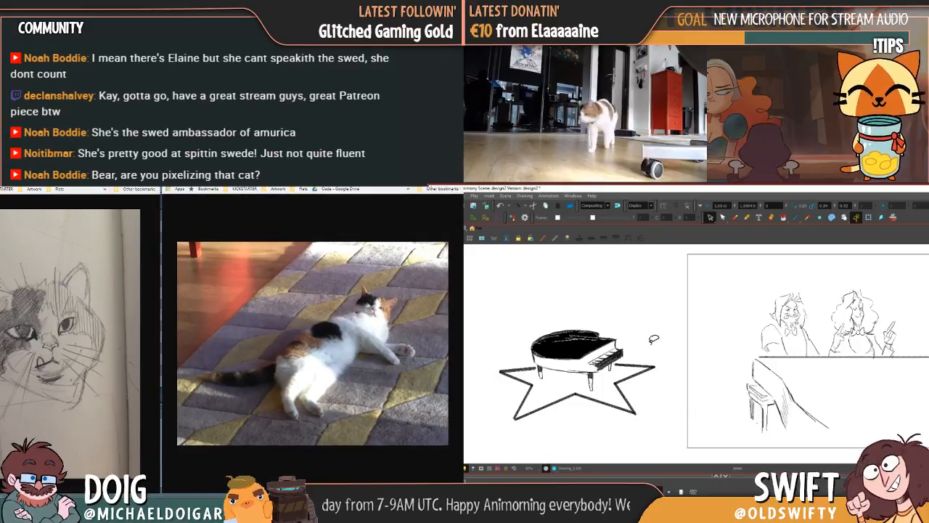
key(alt+b)
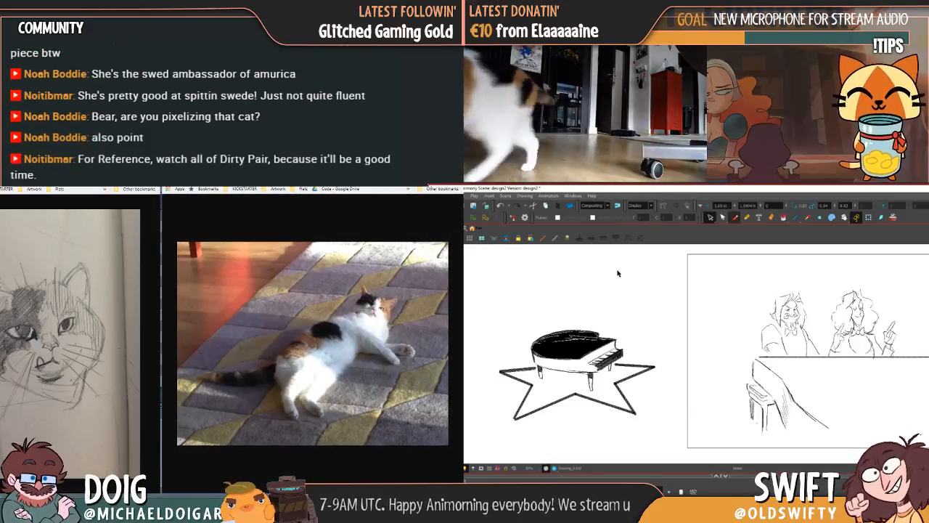
drag(501, 374, 534, 390)
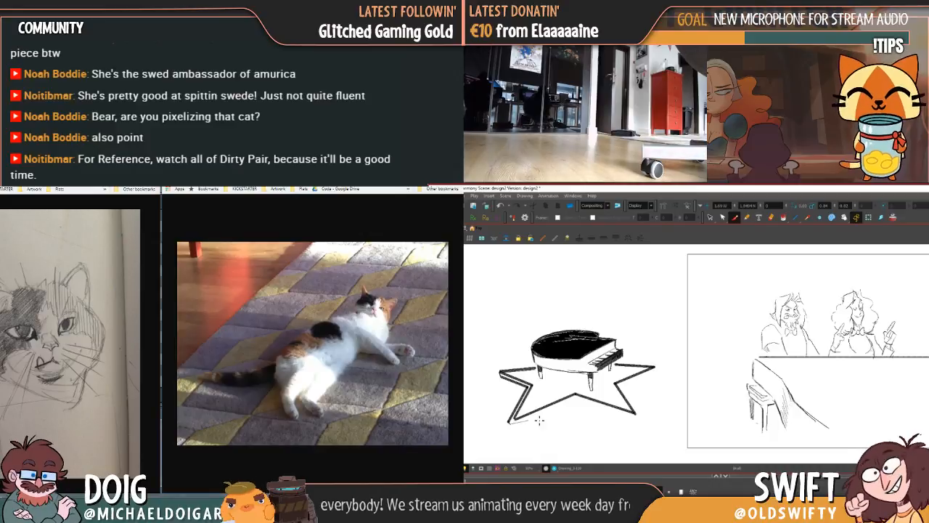
drag(511, 422, 553, 410)
key(ctrl+z)
key(ctrl+z)
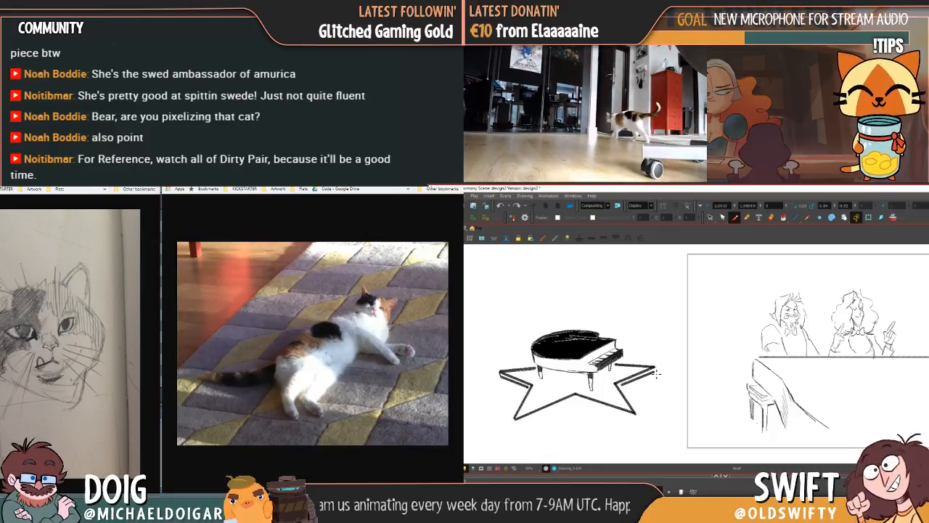
drag(576, 397, 631, 419)
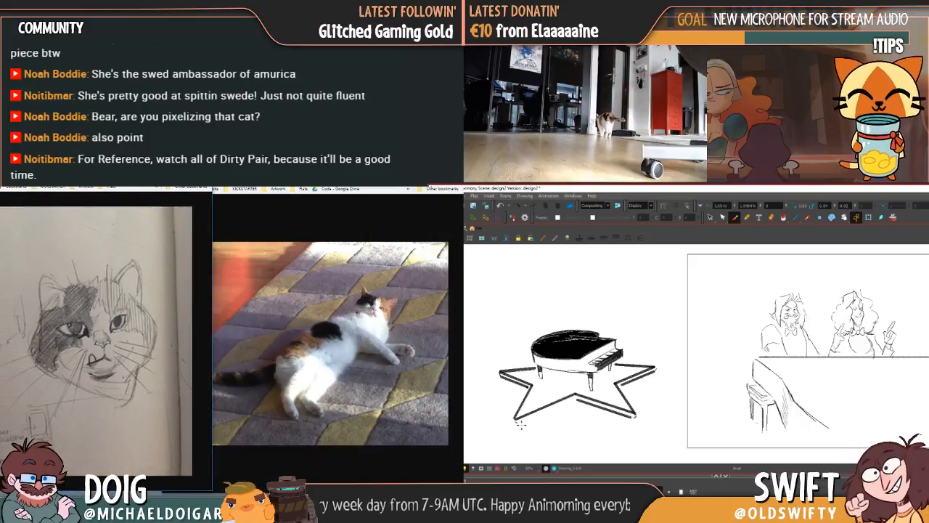
drag(517, 419, 577, 406)
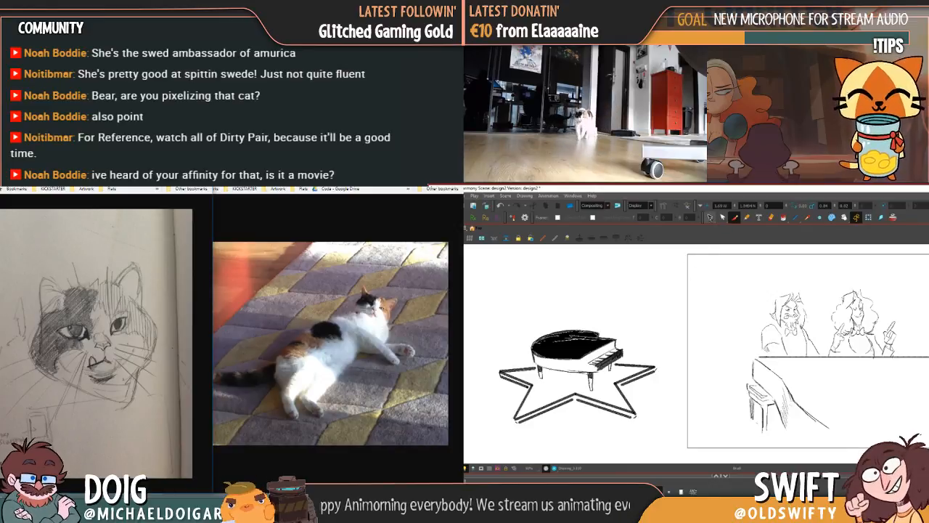
Flatten and tilt the gold star reference image in Harmony and move it over the piano sketch
click(710, 217)
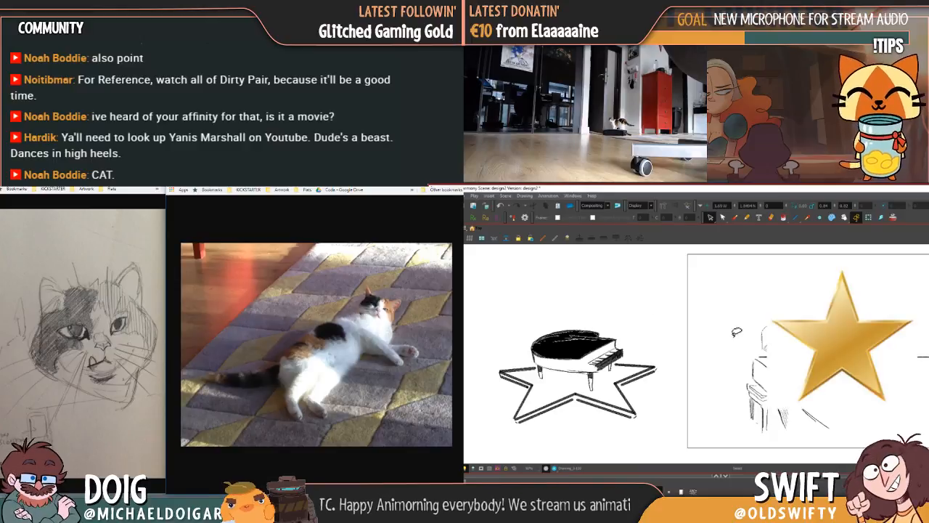
click(829, 335)
drag(844, 264, 846, 337)
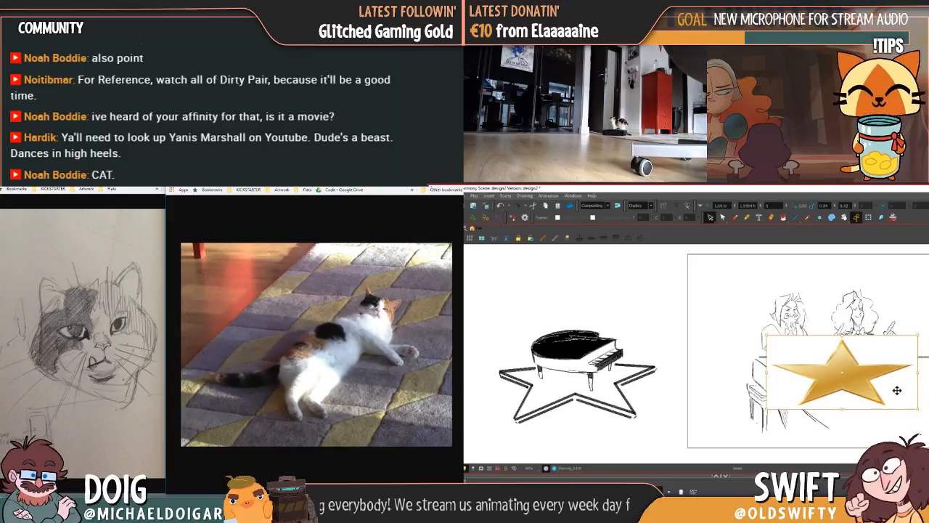
mouse_move(916, 408)
mouse_down()
mouse_move(926, 422)
mouse_move(880, 399)
mouse_move(928, 410)
mouse_up()
mouse_move(864, 366)
mouse_down()
mouse_move(726, 363)
mouse_move(668, 384)
mouse_move(624, 384)
mouse_move(697, 373)
mouse_move(675, 407)
mouse_up()
Delete the gold star reference in Harmony, and copy the cat sketch from the browser into the Aseprite sprite
right_click(113, 351)
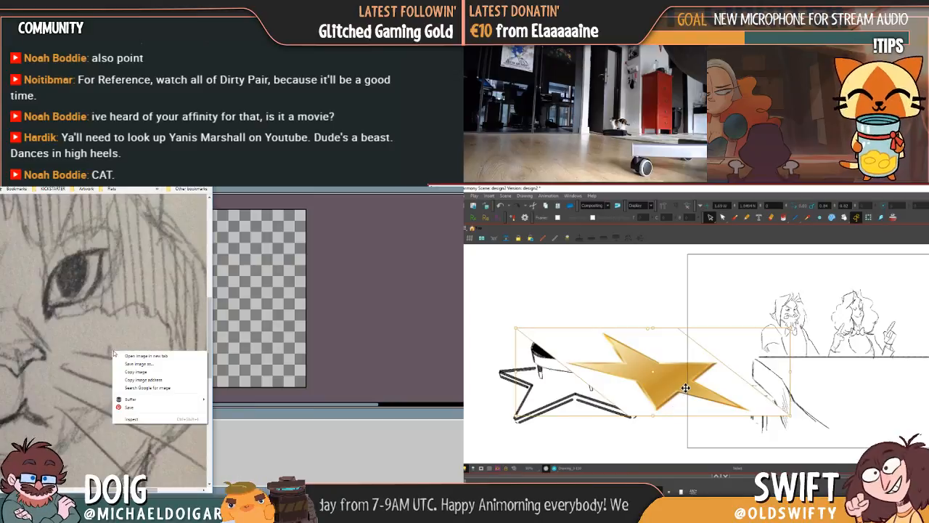
key(Delete)
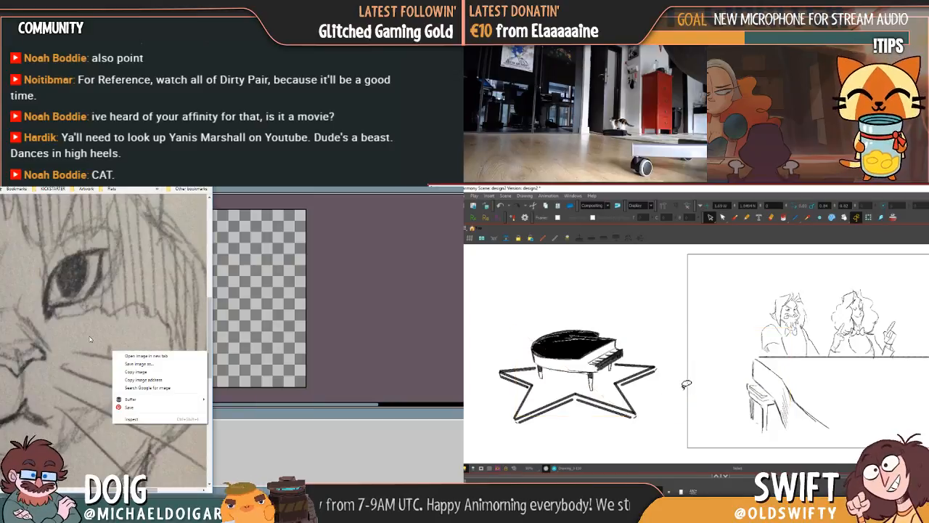
click(150, 374)
click(254, 334)
key(ctrl+z)
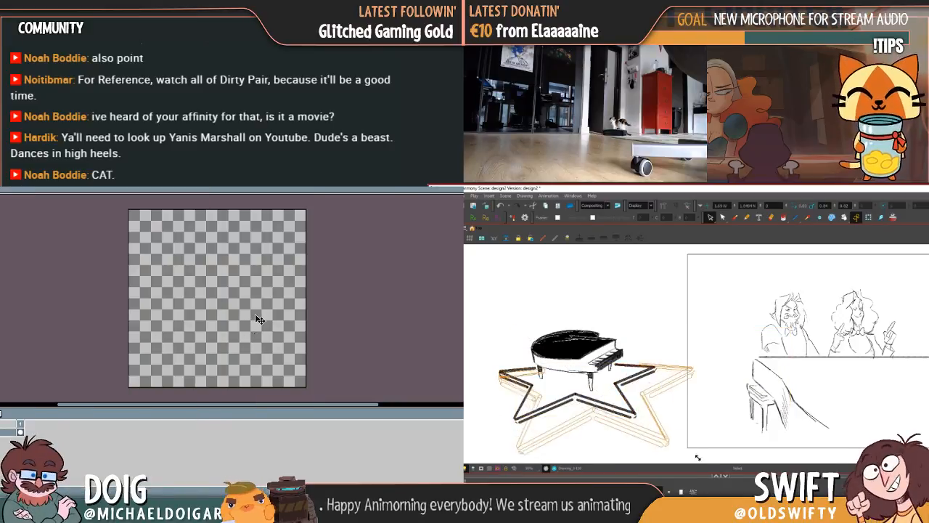
key(ctrl+v)
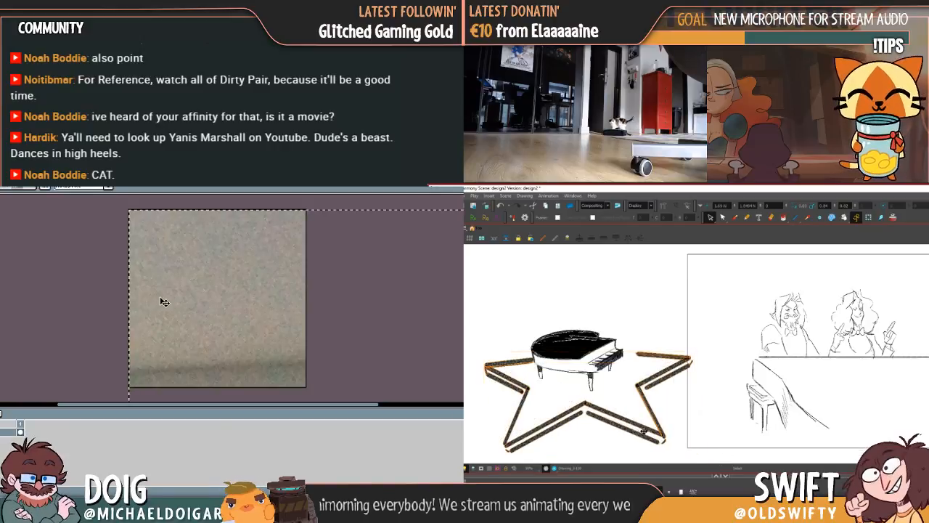
drag(172, 299, 270, 293)
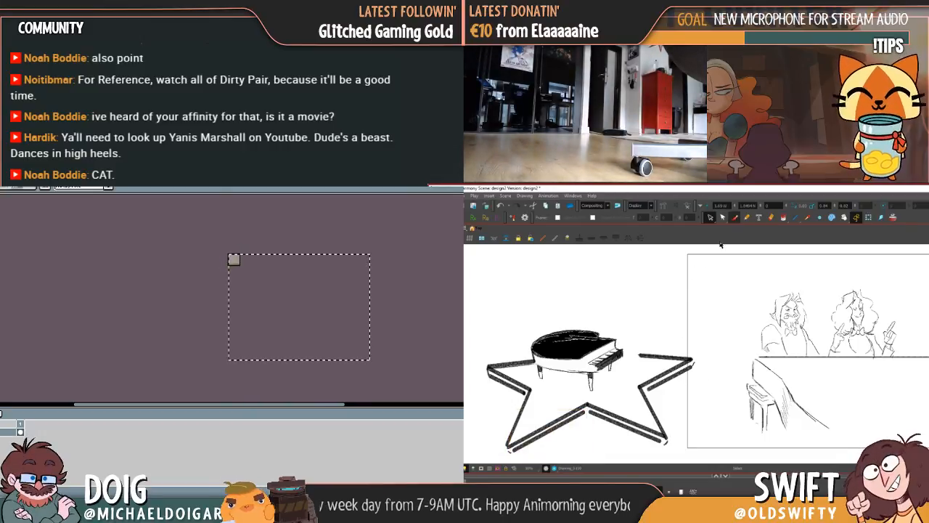
Sketch two figures on a bench at the star platform's piano with sparkles around them, and scale down the pasted image in Aseprite
click(734, 218)
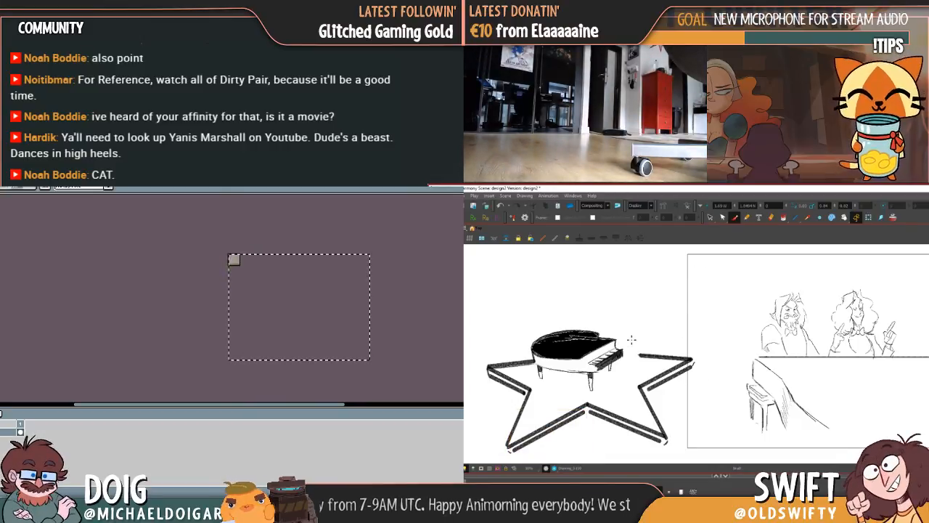
mouse_move(634, 338)
mouse_down()
mouse_move(626, 360)
mouse_move(638, 363)
mouse_up()
drag(365, 357, 322, 324)
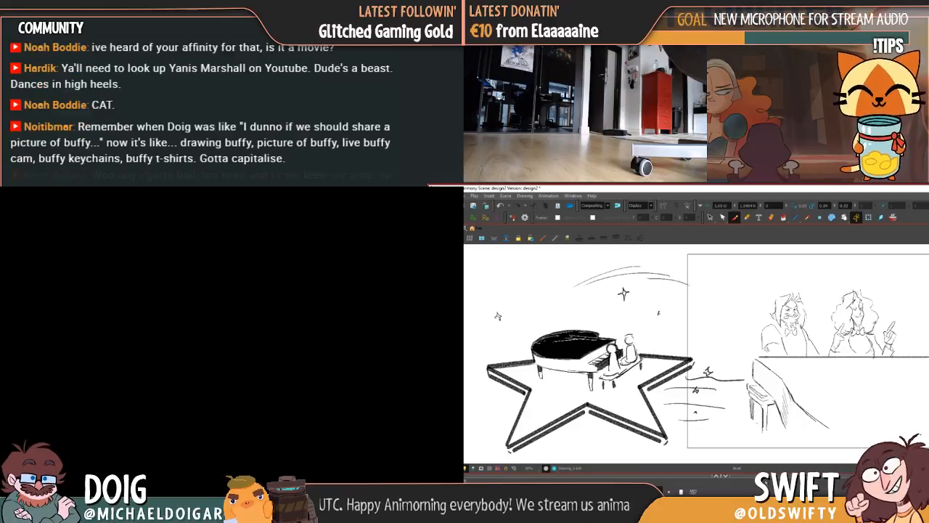
Rough out a low-angle piano with its keyboard end below the star in Harmony, and create a 3264 x 2448 pixel document in Photoshop
mouse_move(779, 426)
mouse_down()
mouse_move(809, 410)
mouse_move(824, 335)
mouse_up()
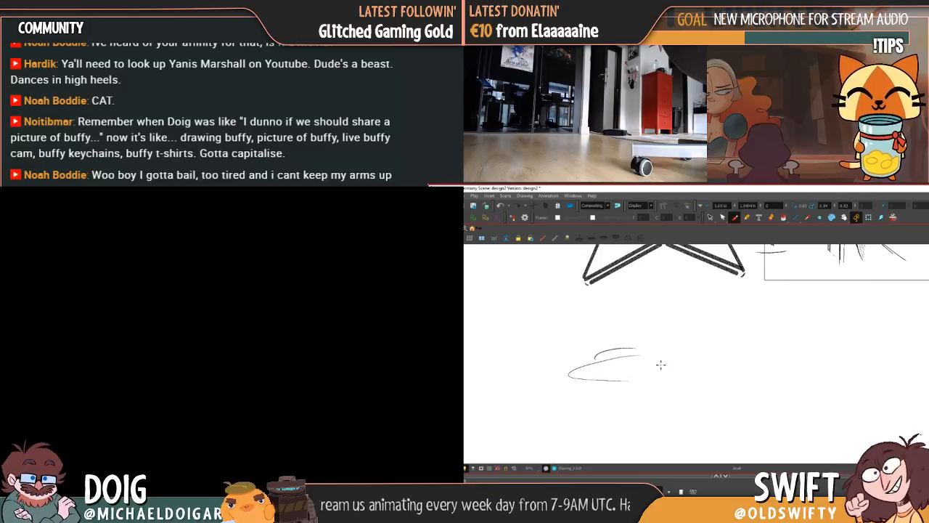
mouse_move(676, 376)
mouse_down()
mouse_move(653, 432)
mouse_move(687, 307)
mouse_move(661, 374)
mouse_move(658, 364)
mouse_move(665, 378)
mouse_move(651, 380)
mouse_move(658, 366)
mouse_move(629, 358)
mouse_move(656, 368)
mouse_move(614, 377)
mouse_up()
key(ctrl+n)
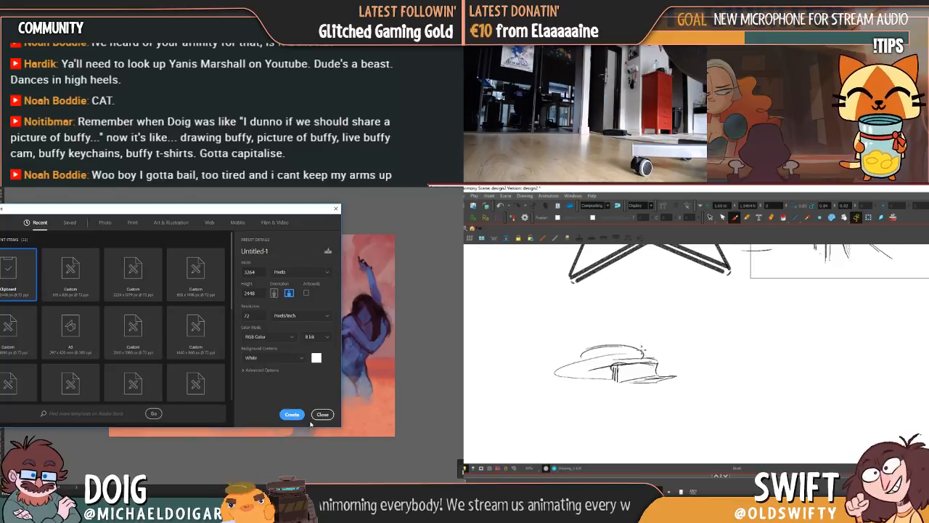
click(291, 415)
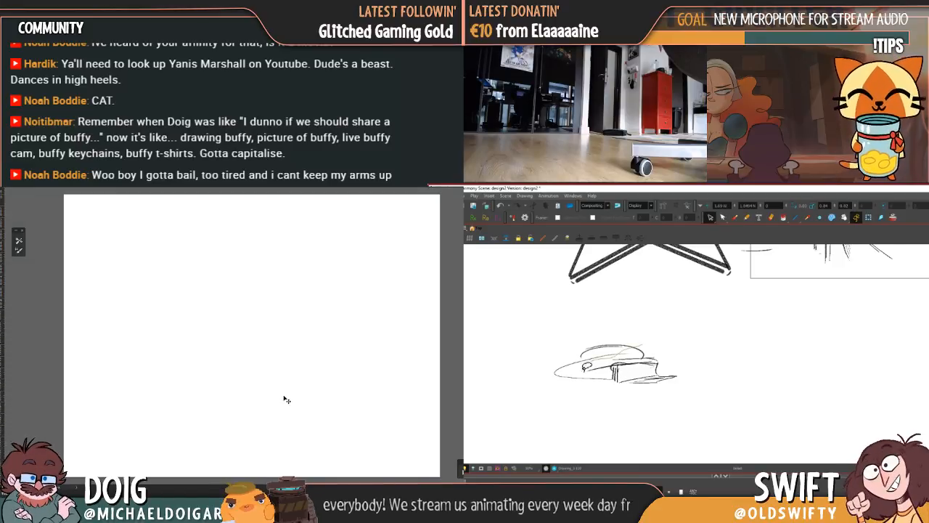
Remove the rounded curves from the low-angle piano in Harmony, and paste the cat sketch into the new Photoshop document, rotated upright
drag(574, 386, 646, 326)
key(ctrl+v)
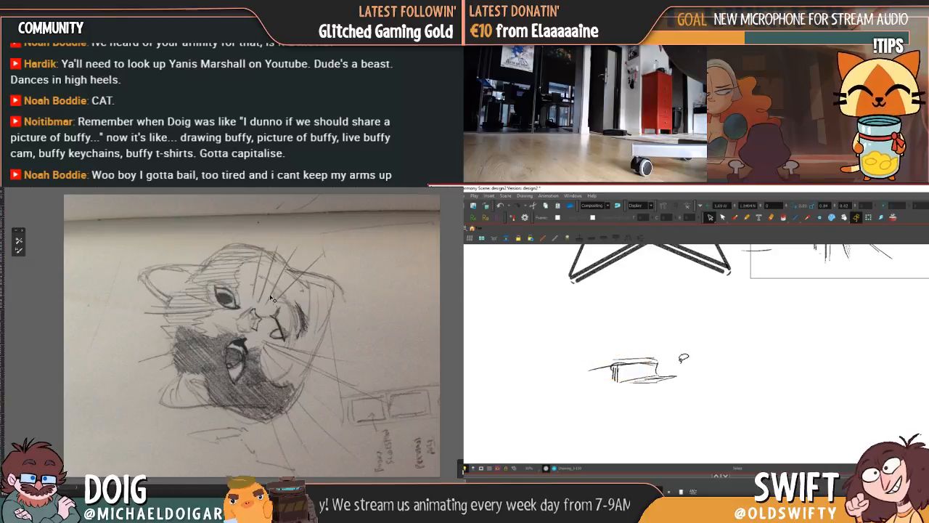
drag(244, 482, 251, 426)
key(Return)
key(ctrl+minus)
key(ctrl+minus)
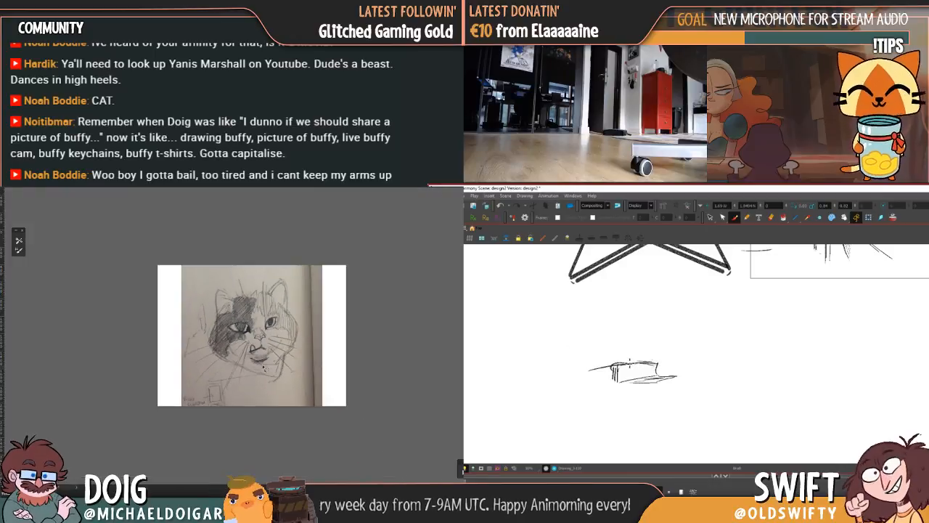
Redraw the low-angle piano with a long flat body in Harmony, and shrink the selected cat face into the Photoshop canvas's upper-left corner
mouse_move(623, 361)
mouse_down()
mouse_move(553, 365)
mouse_move(602, 367)
mouse_up()
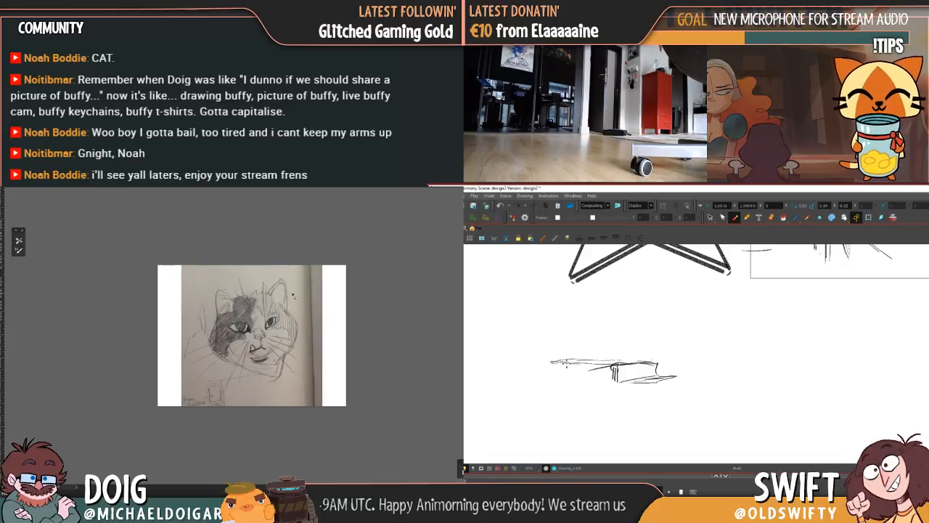
mouse_move(548, 359)
mouse_down()
mouse_move(592, 360)
mouse_move(550, 372)
mouse_move(548, 390)
mouse_move(659, 390)
mouse_move(659, 400)
mouse_move(675, 377)
mouse_up()
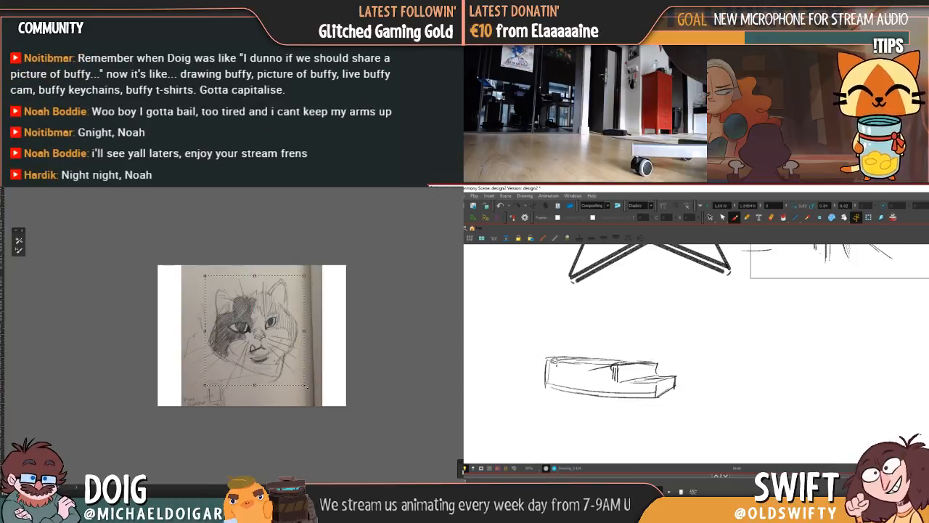
drag(304, 388, 191, 296)
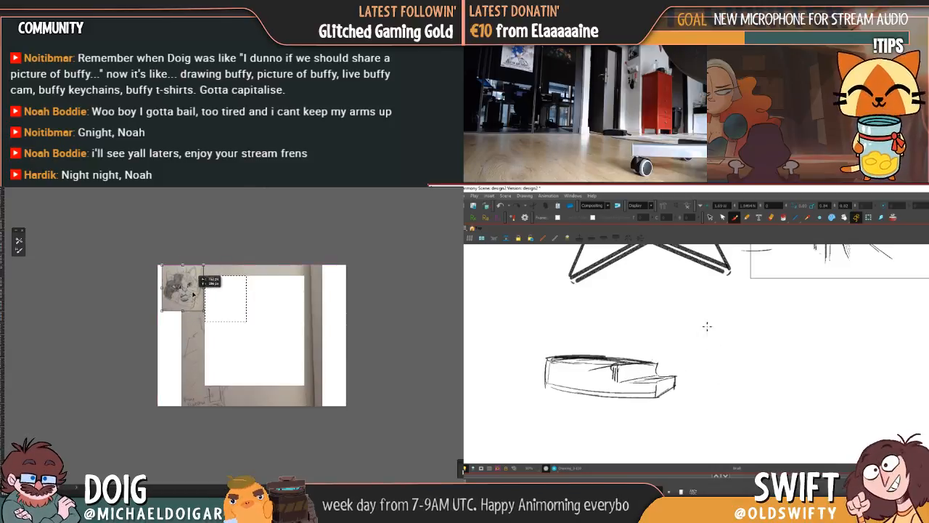
key(ctrl+plus)
key(ctrl+plus)
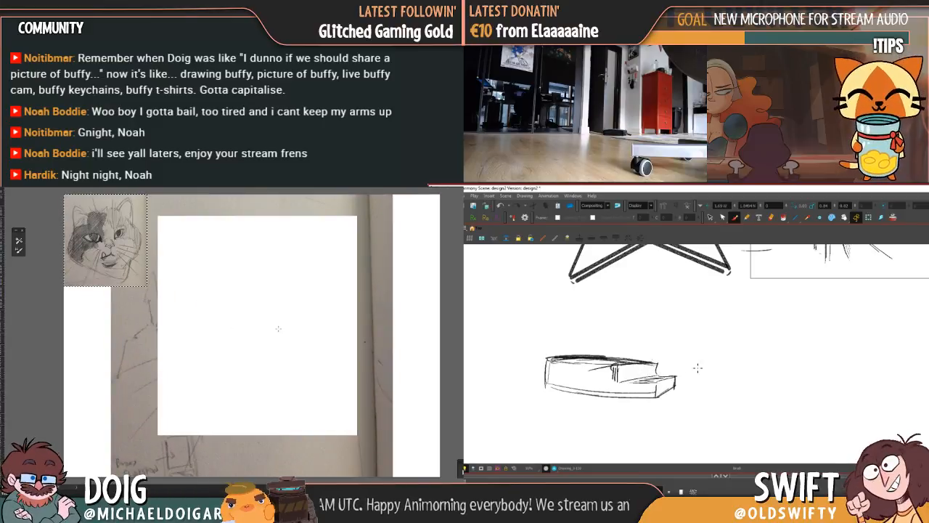
Sketch two seated figures at the low-angle piano in Harmony, and crop the Photoshop document to the shrunken cat face
drag(58, 193, 145, 287)
drag(682, 365, 671, 376)
drag(145, 287, 148, 285)
drag(691, 366, 695, 385)
drag(148, 285, 147, 284)
drag(690, 365, 694, 384)
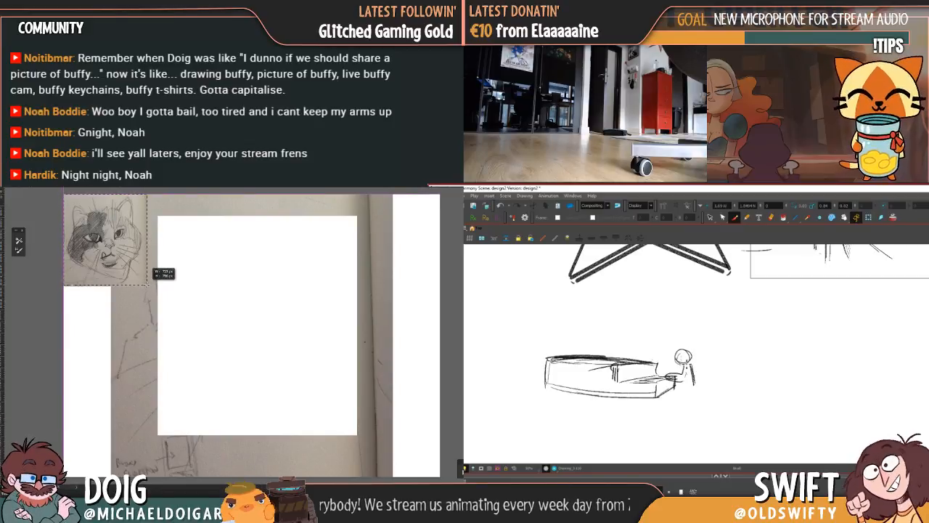
drag(148, 285, 145, 286)
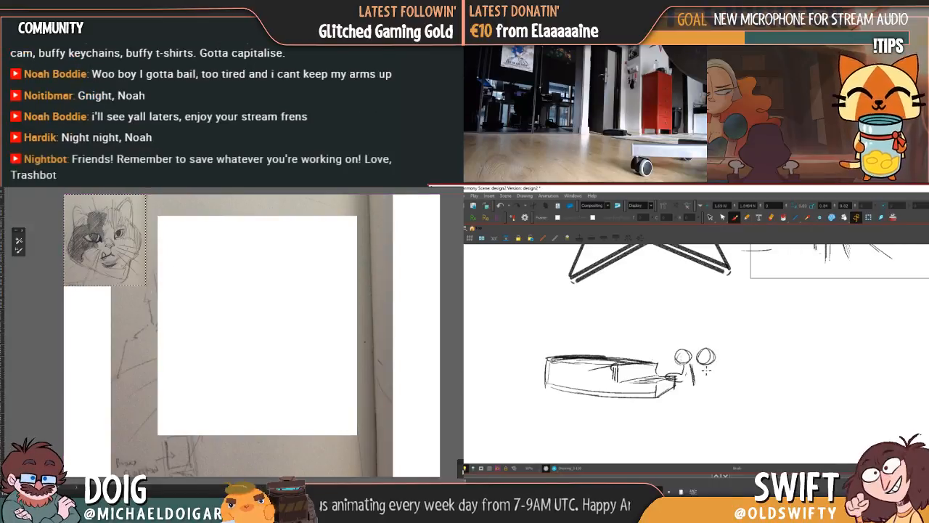
drag(704, 364, 702, 396)
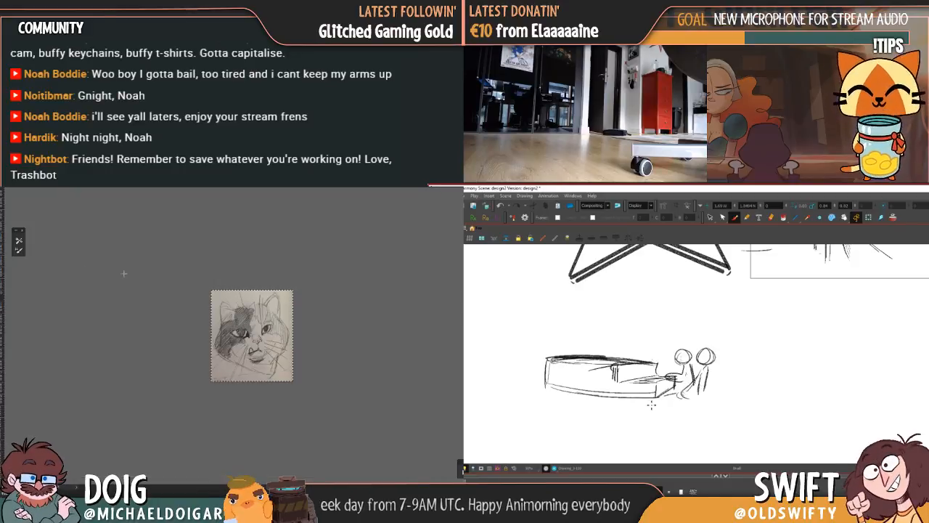
mouse_move(652, 403)
mouse_down()
mouse_move(658, 428)
mouse_move(678, 403)
mouse_up()
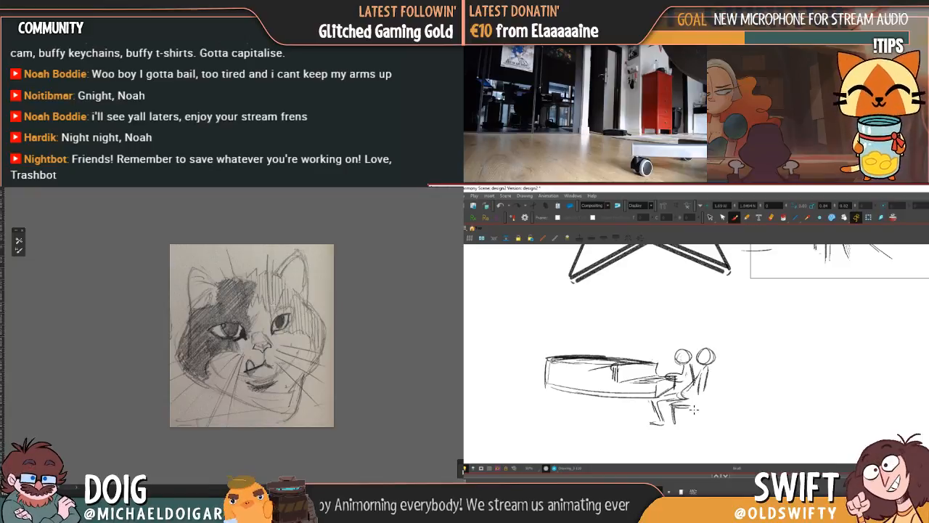
Scale the cat face down again into the canvas's upper-left corner and crop the Photoshop document to it
click(307, 377)
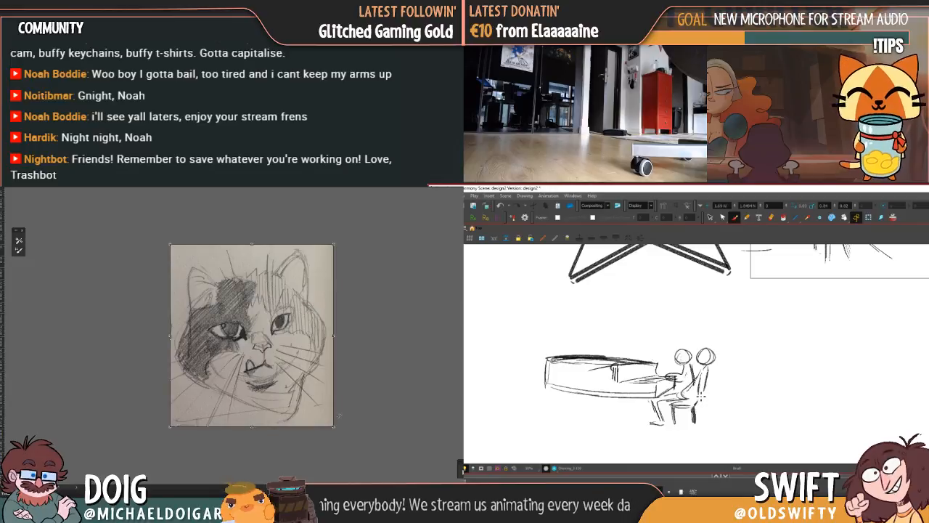
drag(333, 427, 229, 296)
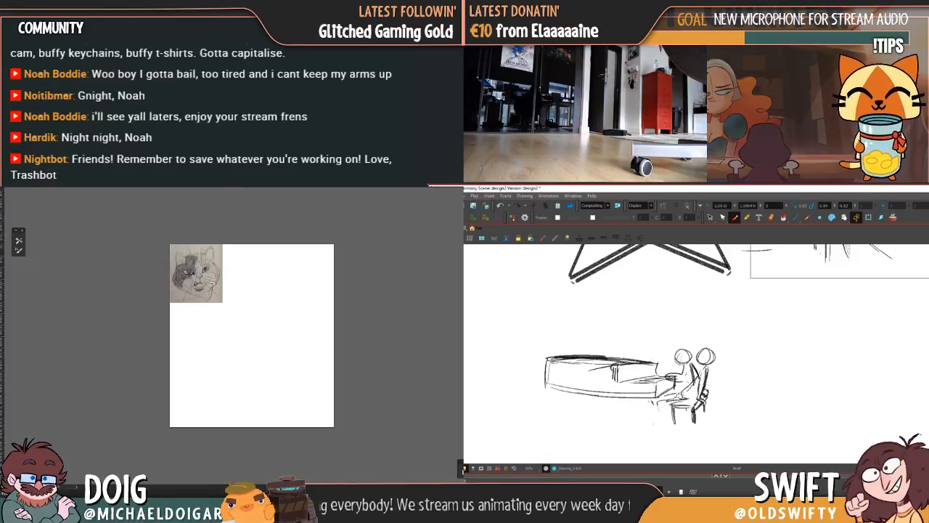
mouse_move(222, 302)
mouse_down()
mouse_move(208, 284)
mouse_move(222, 302)
mouse_up()
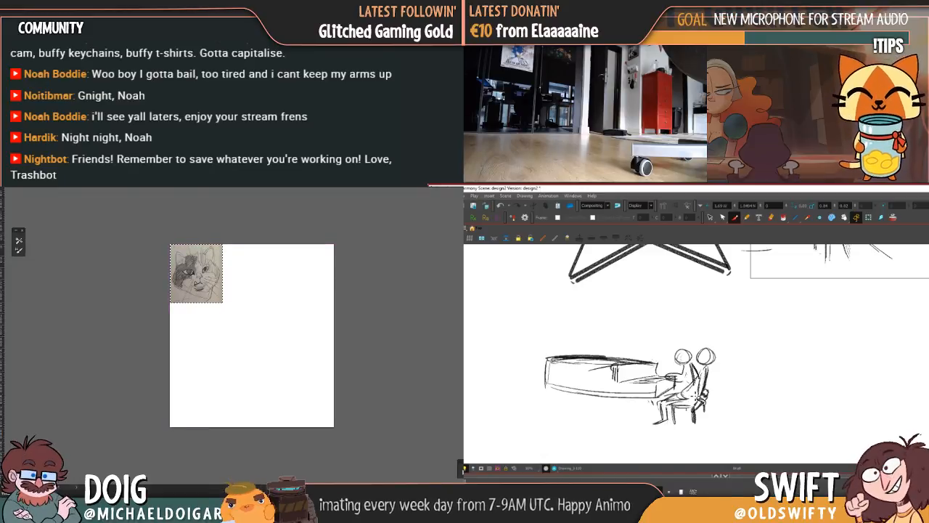
key(alt+i)
key(p)
key(ctrl+plus)
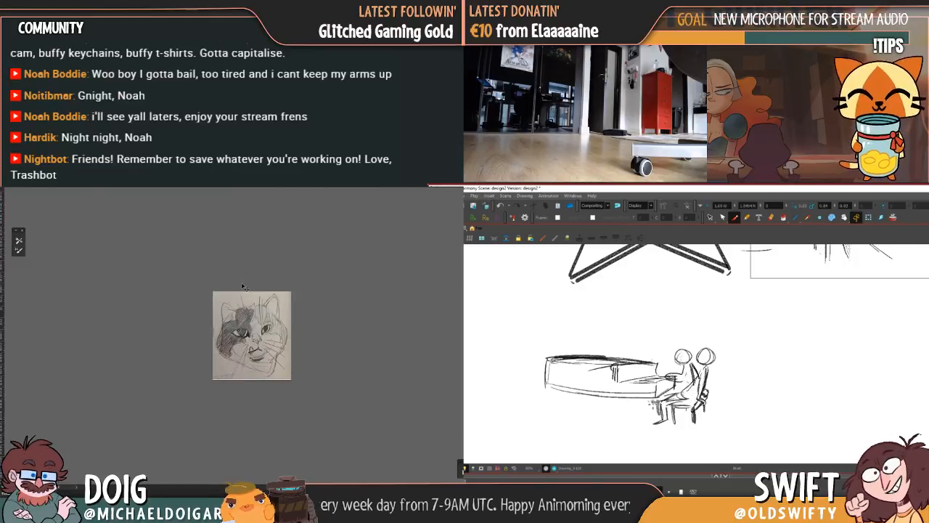
Select the shrunken cat face in Photoshop and switch to the Aseprite sprite that holds the old pasted sketch
key(ctrl+plus)
key(ctrl+plus)
key(ctrl+minus)
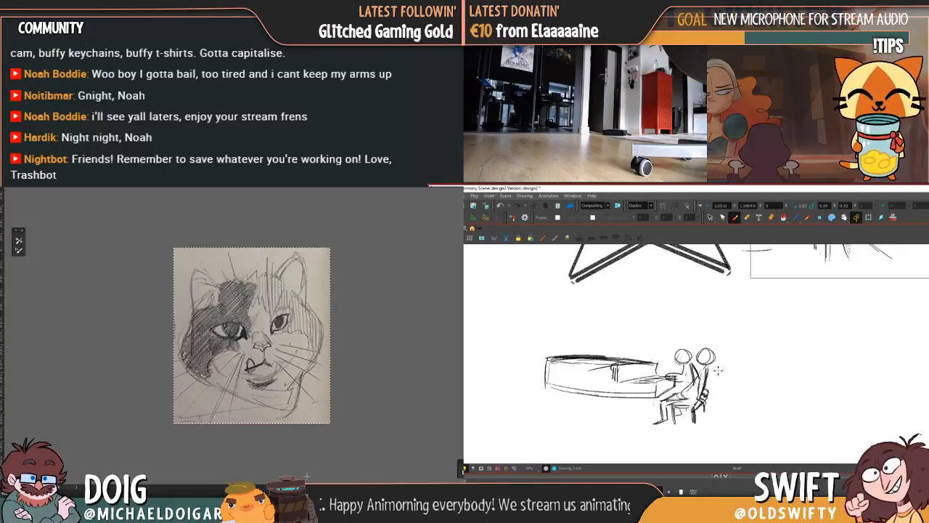
key(alt+Tab)
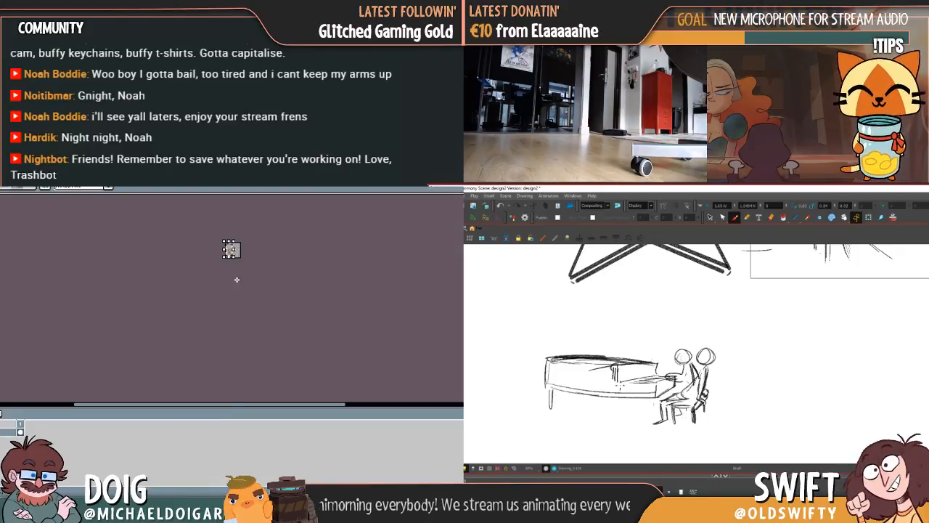
scroll(237, 279, up, 3)
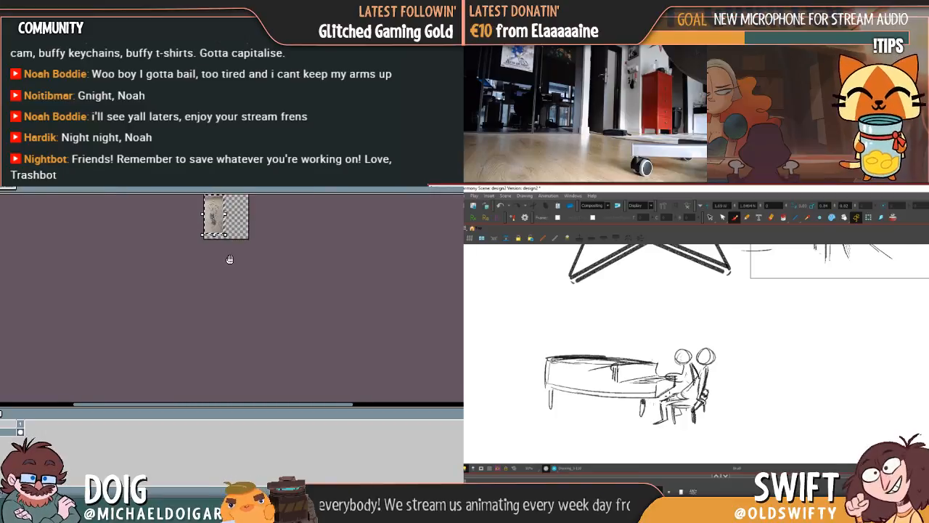
drag(235, 276, 243, 341)
scroll(243, 333, up, 5)
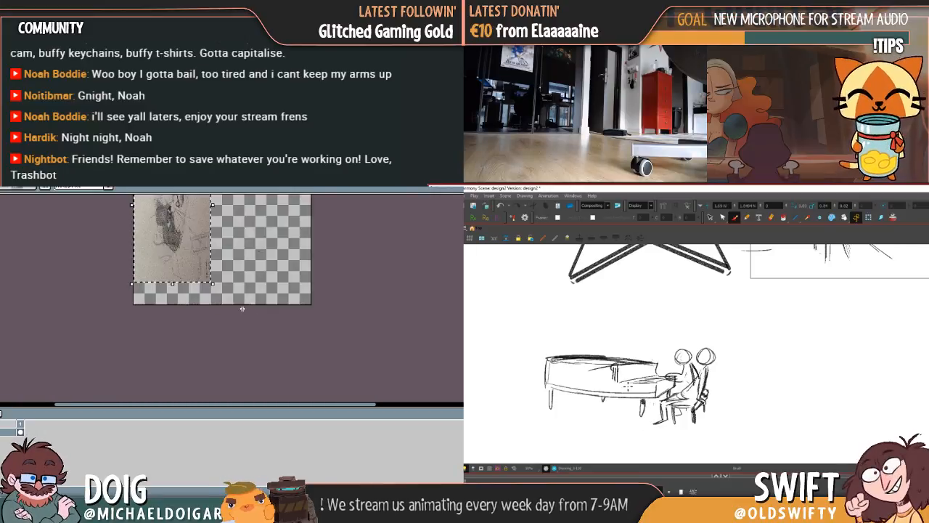
drag(243, 263, 251, 327)
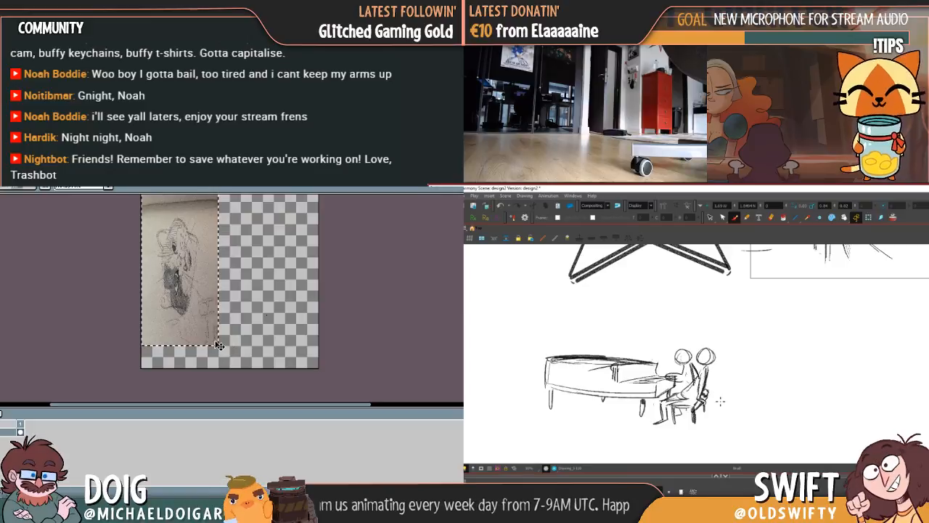
Sketch two wavy ground lines with small sparkles behind the seated players in Harmony, and replace the old Aseprite sketch with the cat face
mouse_move(717, 401)
mouse_down()
mouse_move(759, 415)
mouse_move(842, 416)
mouse_up()
drag(708, 425, 842, 441)
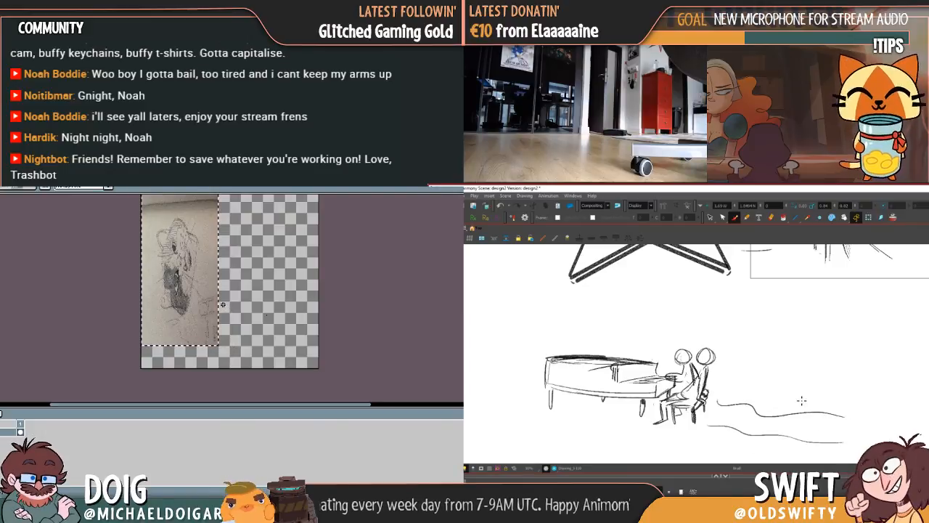
mouse_move(803, 402)
mouse_down()
mouse_move(795, 403)
mouse_move(852, 408)
mouse_up()
key(Delete)
key(ctrl+v)
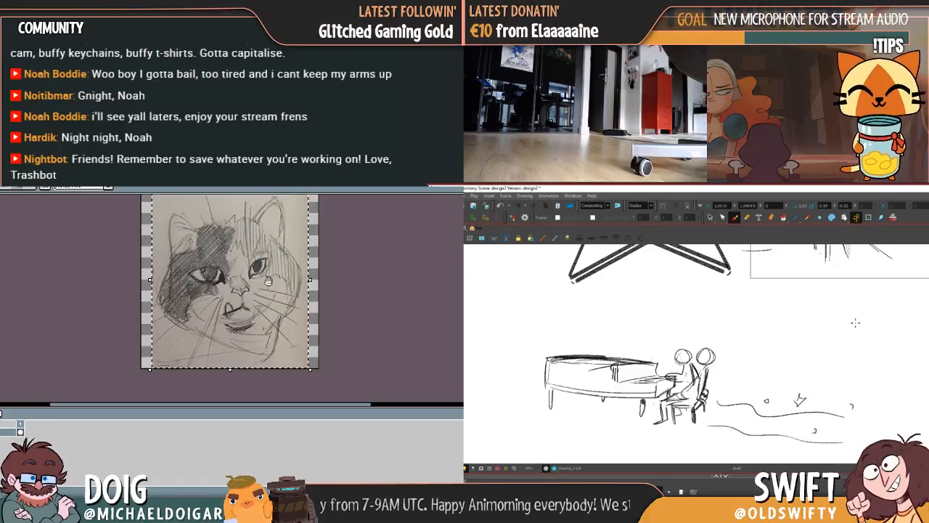
Deselect the pasted cat face in Aseprite and trace its cheeks, chin and mouth over the sketch
mouse_move(265, 278)
mouse_down()
mouse_move(273, 311)
mouse_move(257, 299)
mouse_up()
drag(745, 406, 739, 384)
drag(257, 300, 257, 299)
drag(739, 385, 738, 380)
drag(258, 299, 259, 299)
key(1)
drag(732, 389, 738, 390)
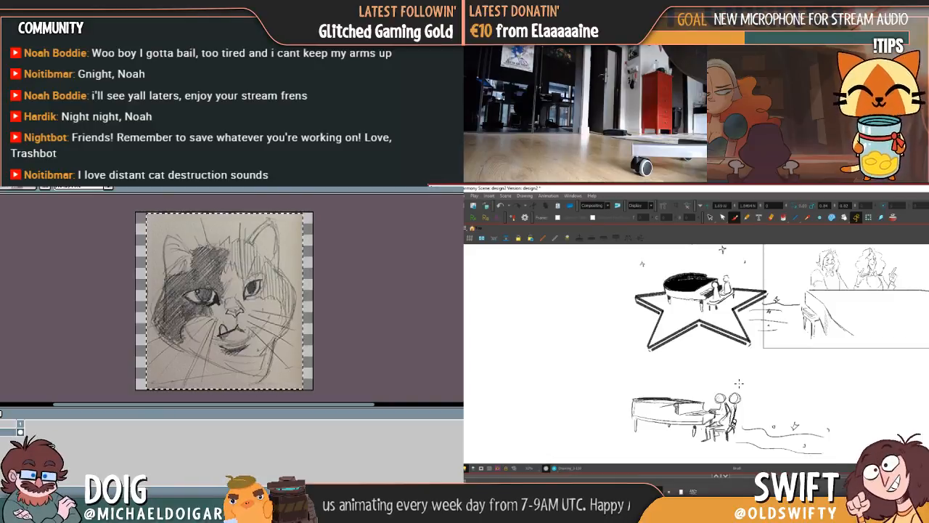
key(ctrl+d)
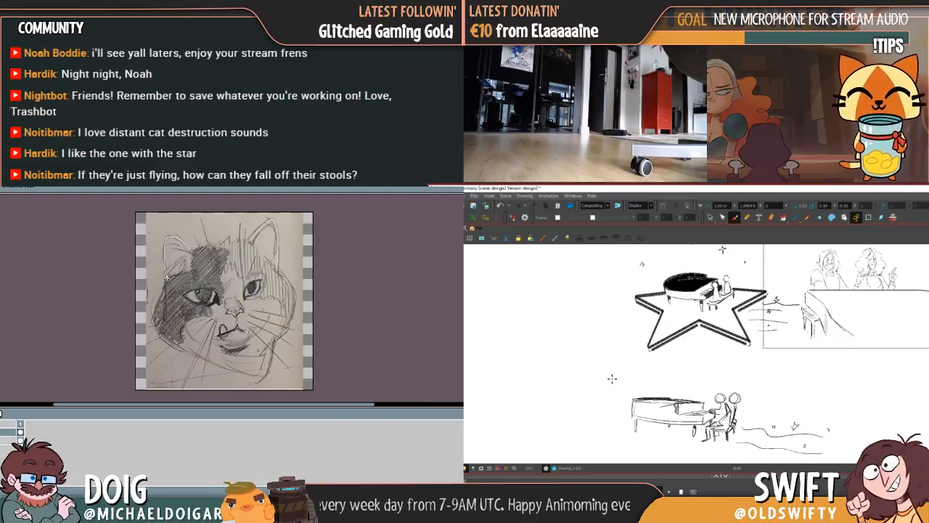
mouse_move(167, 279)
mouse_down()
mouse_move(154, 308)
mouse_move(166, 341)
mouse_up()
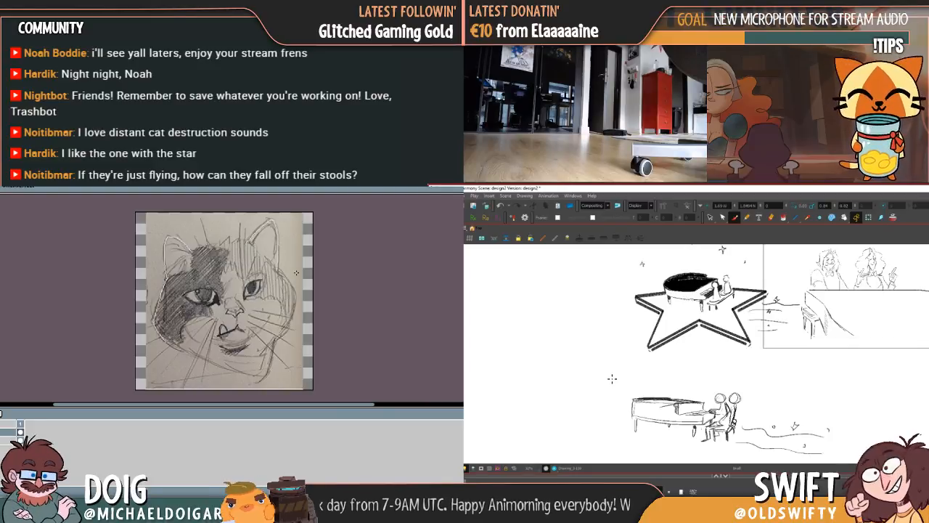
mouse_move(278, 269)
mouse_down()
mouse_move(294, 294)
mouse_move(292, 328)
mouse_up()
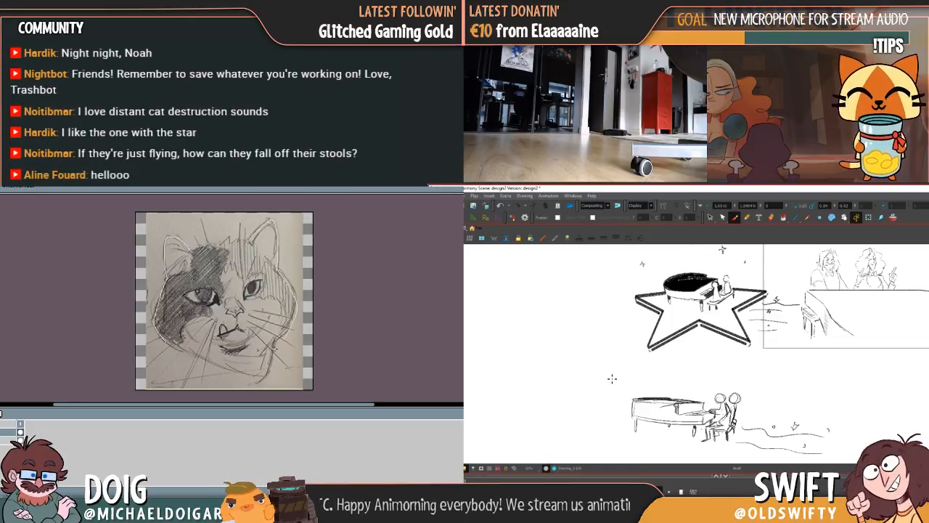
drag(274, 347, 263, 378)
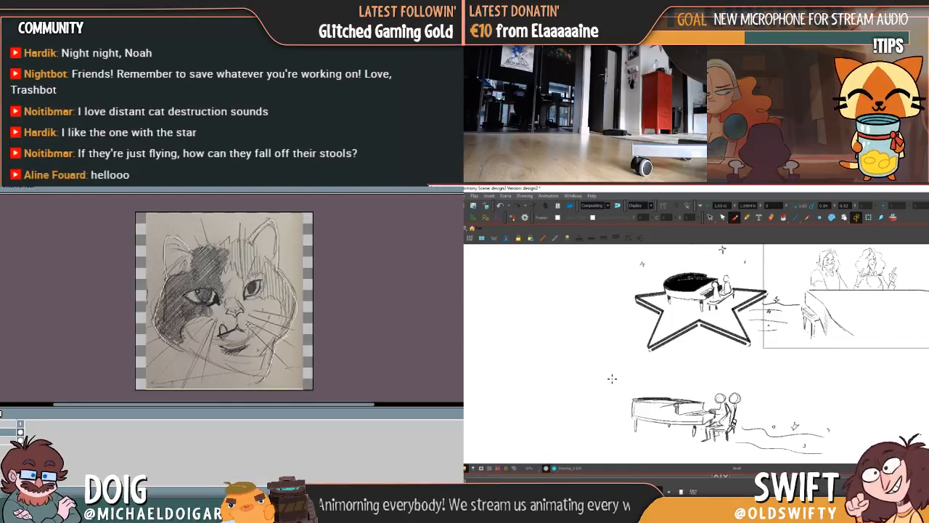
mouse_move(162, 336)
mouse_down()
mouse_move(186, 359)
mouse_move(256, 377)
mouse_move(270, 368)
mouse_up()
drag(239, 323, 239, 335)
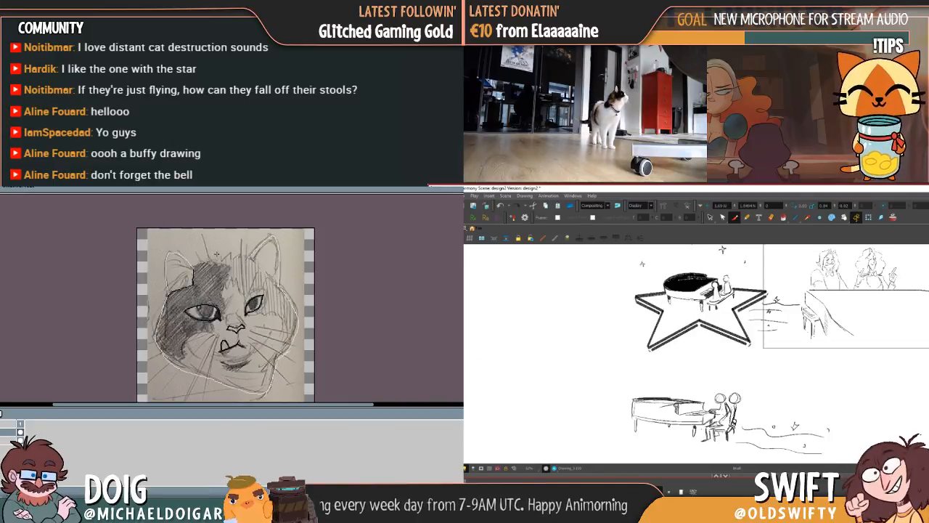
Step backward through the piano duet drawings in Harmony to compare the earlier poses and staging ideas
key(comma)
key(comma)
key(comma)
key(comma)
key(comma)
key(comma)
key(comma)
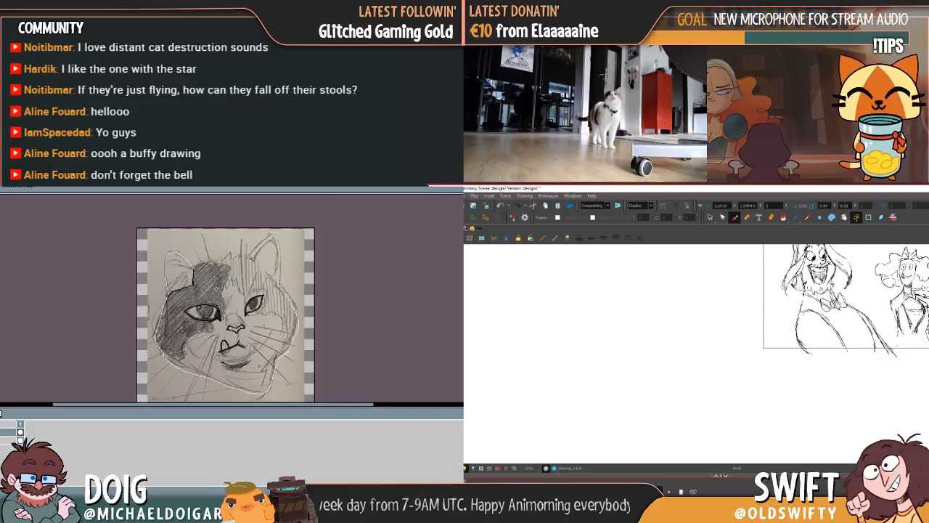
key(comma)
key(comma)
key(comma)
key(comma)
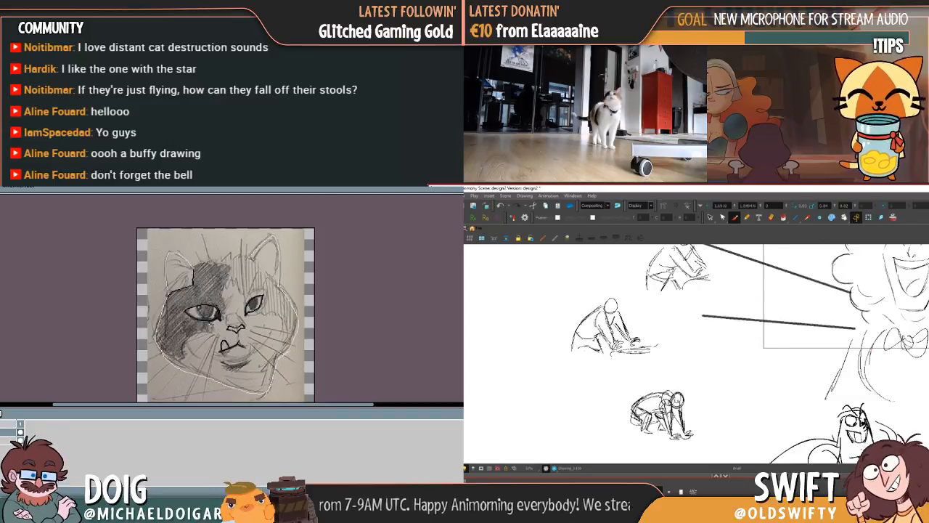
key(comma)
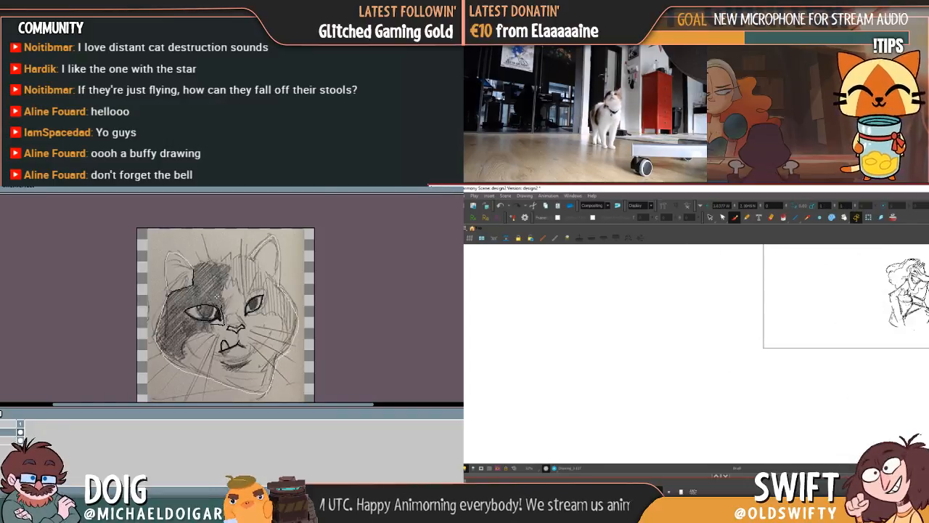
key(comma)
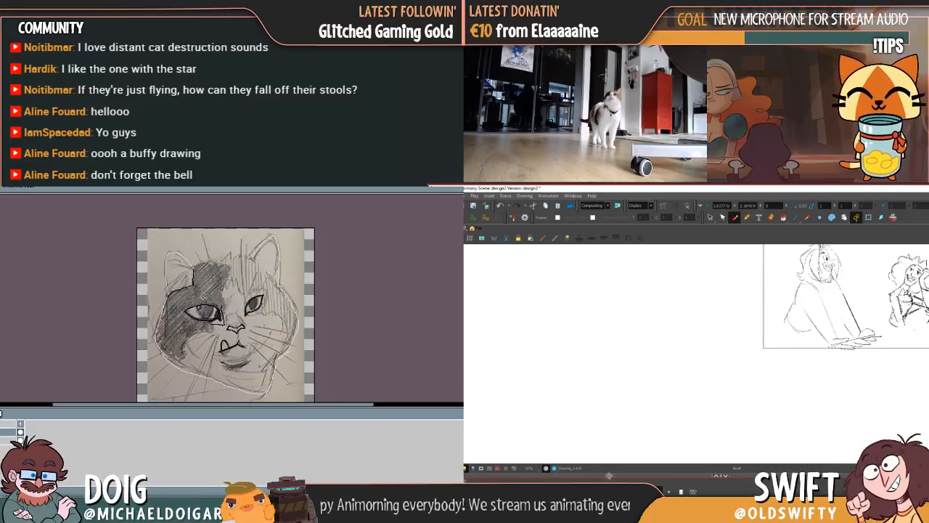
key(comma)
key(comma)
key(comma)
key(comma)
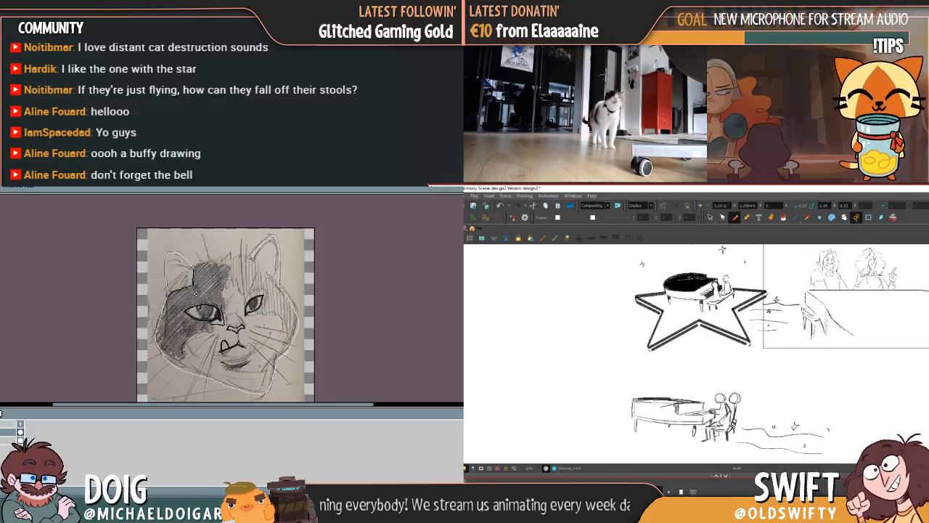
key(comma)
key(comma)
key(comma)
key(comma)
key(comma)
key(comma)
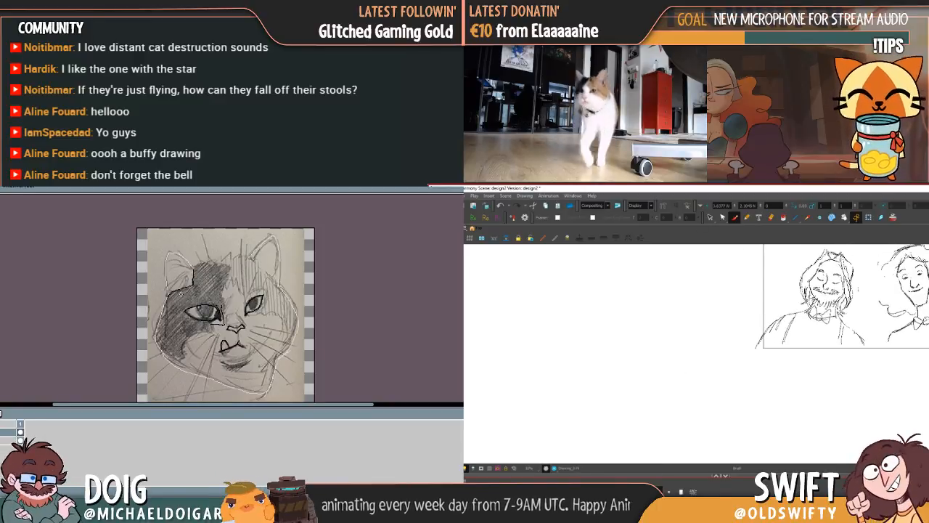
key(comma)
key(comma)
key(comma)
key(comma)
key(comma)
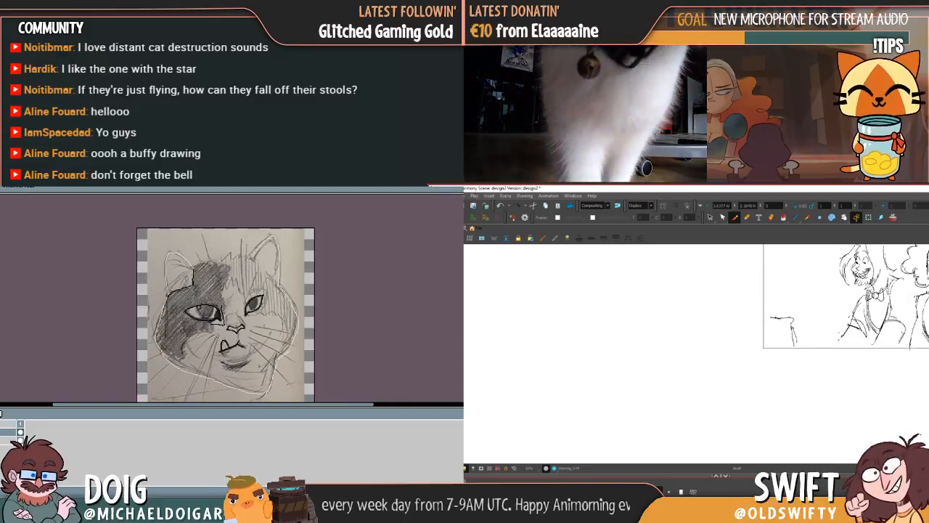
key(comma)
key(comma)
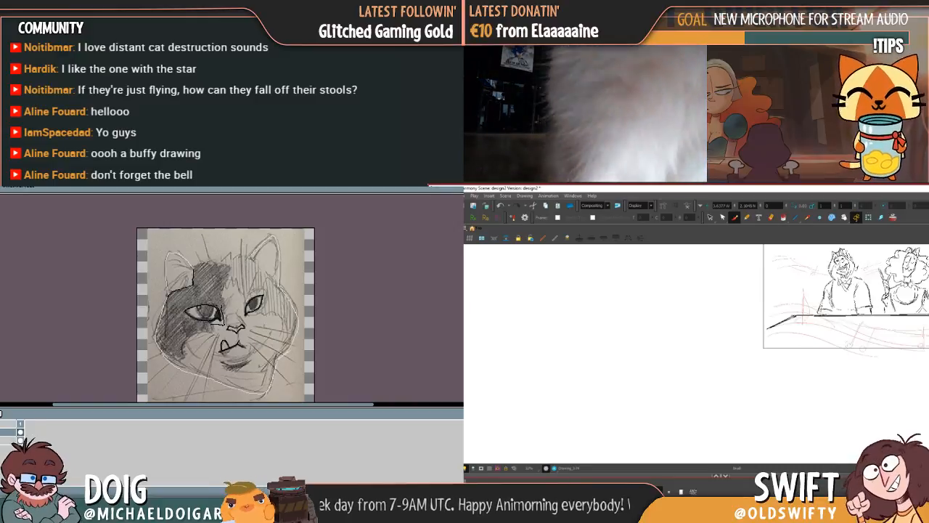
key(comma)
key(comma)
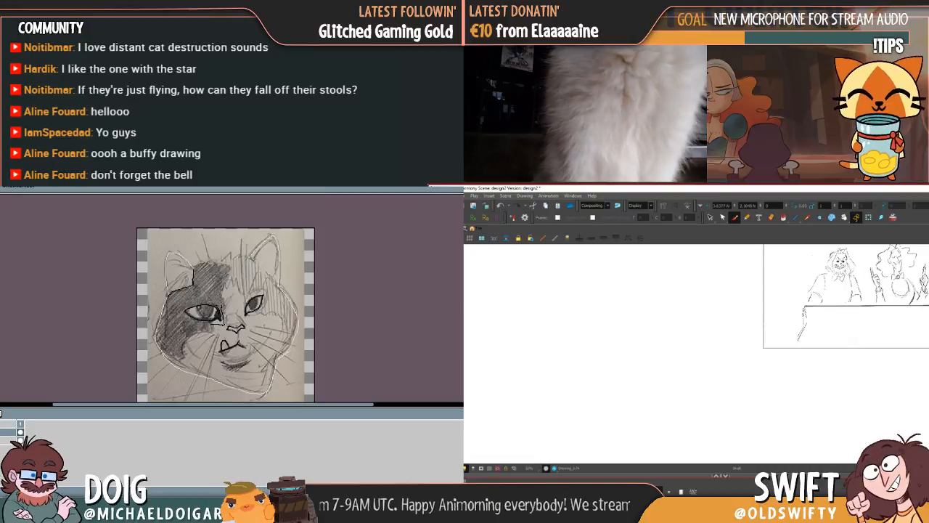
key(comma)
key(comma)
key(comma)
key(comma)
key(comma)
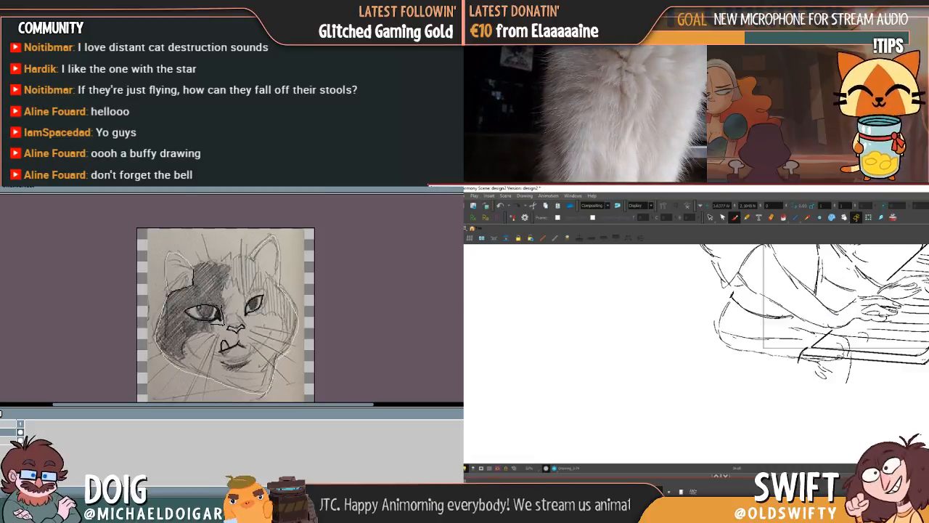
key(comma)
key(comma)
key(comma)
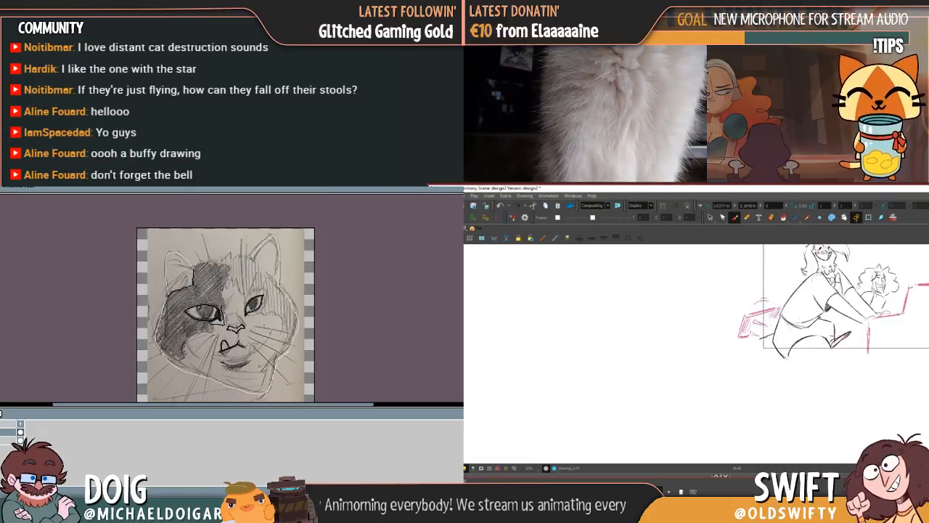
key(comma)
key(comma)
key(comma)
key(comma)
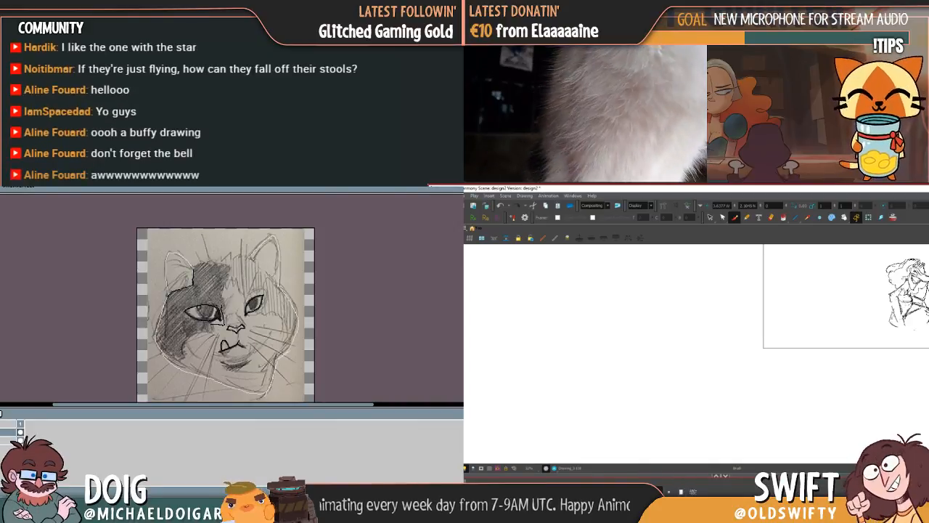
Step forward through the piano duet drawings in Harmony to review the character poses at the keyboard
key(period)
key(period)
key(period)
key(period)
key(period)
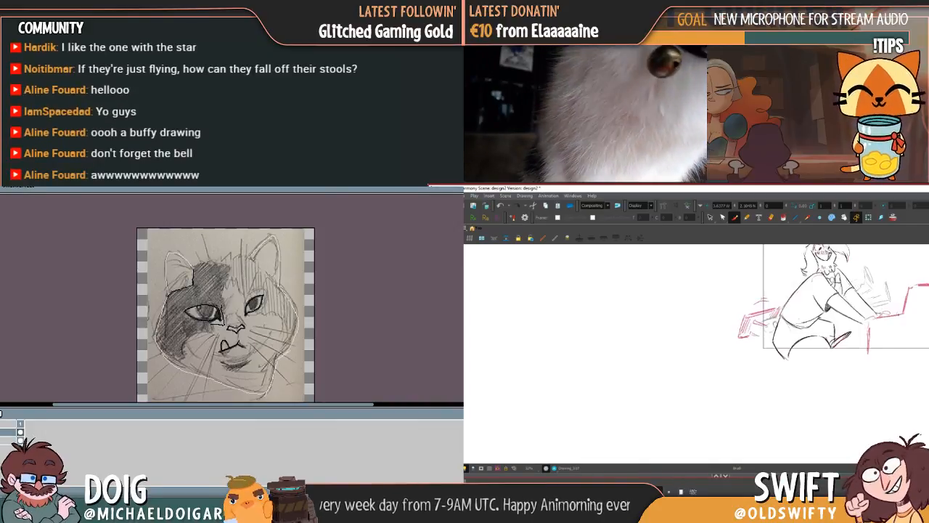
key(period)
key(period)
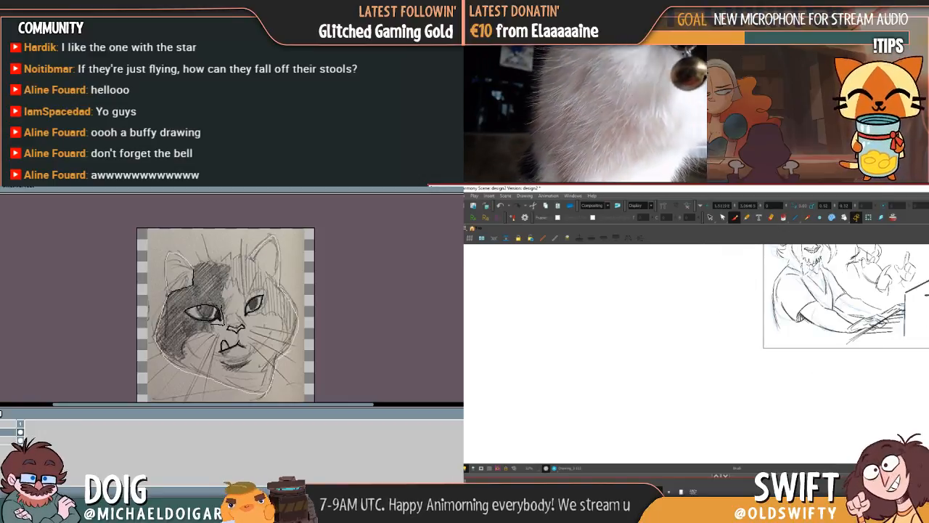
key(period)
key(period)
key(period)
key(period)
key(period)
key(period)
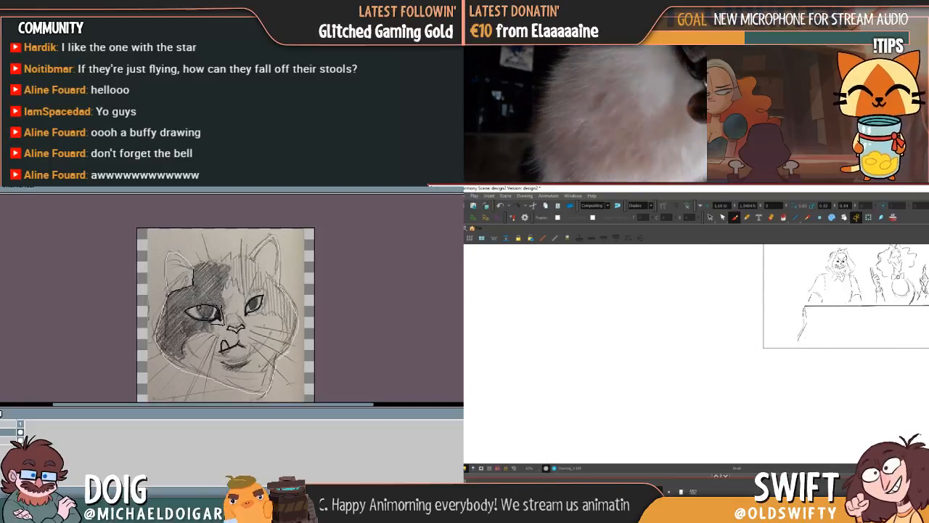
key(period)
key(period)
key(period)
key(period)
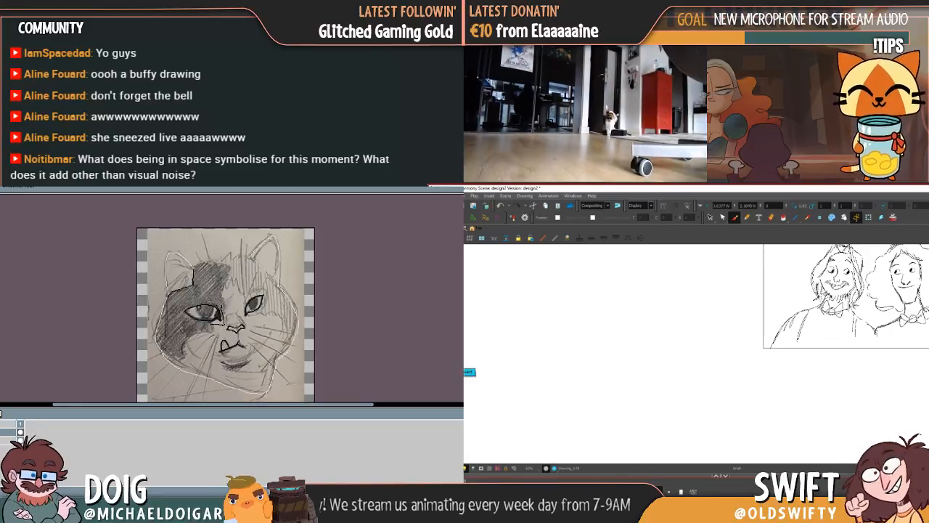
key(period)
key(period)
key(period)
key(period)
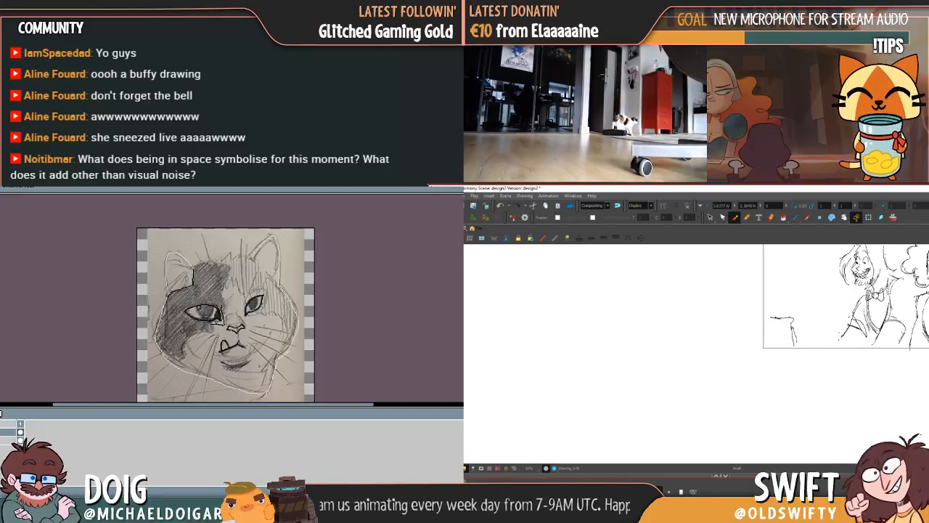
key(period)
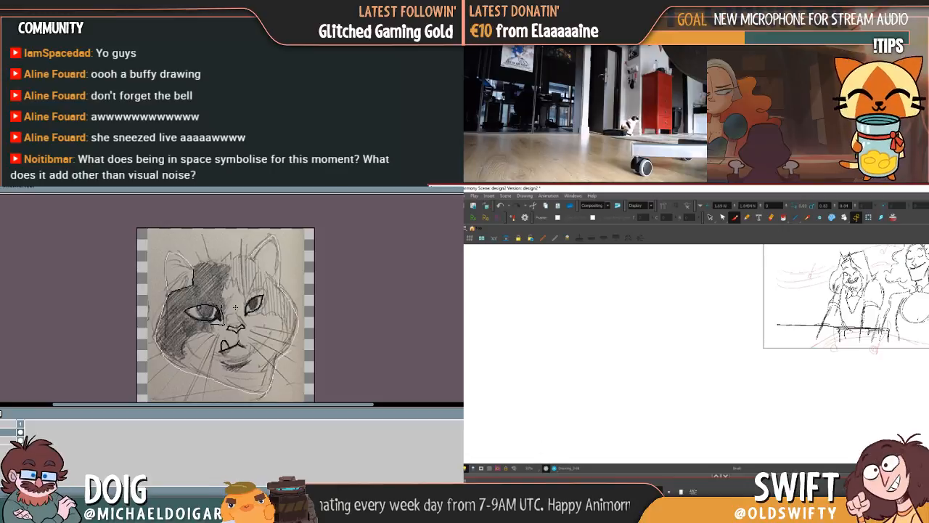
key(period)
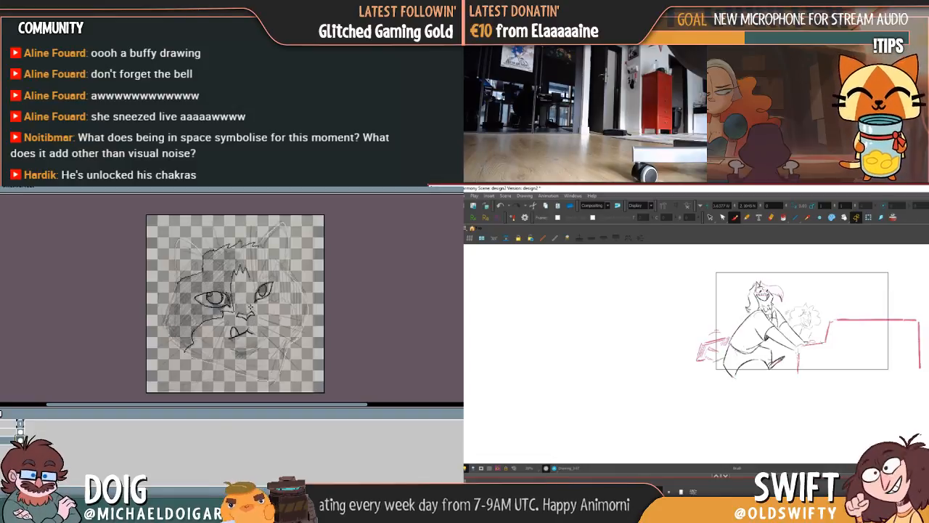
Flip through the framed piano drawings in Harmony again, comparing the close-up keyboard shot with the two-character portraits
key(g)
key(g)
key(g)
key(g)
key(g)
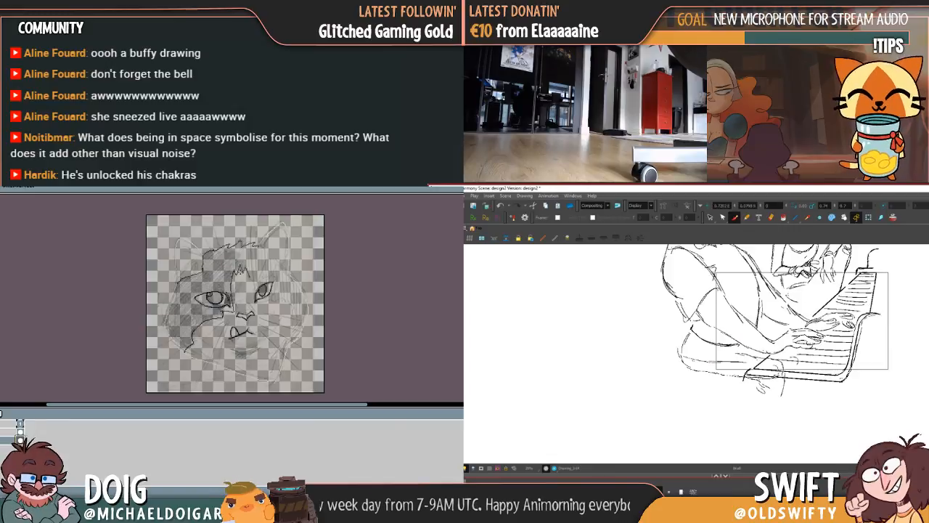
key(g)
key(g)
key(g)
key(g)
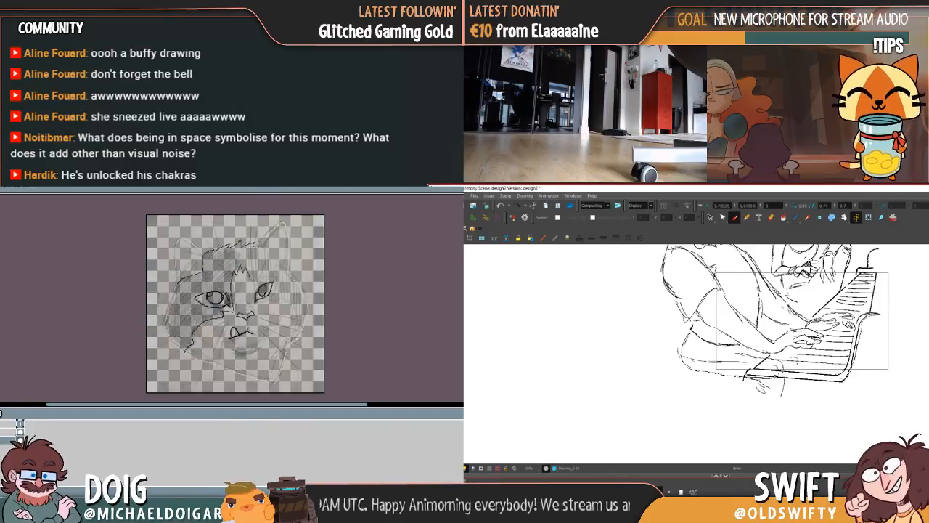
key(g)
key(g)
key(g)
key(g)
key(g)
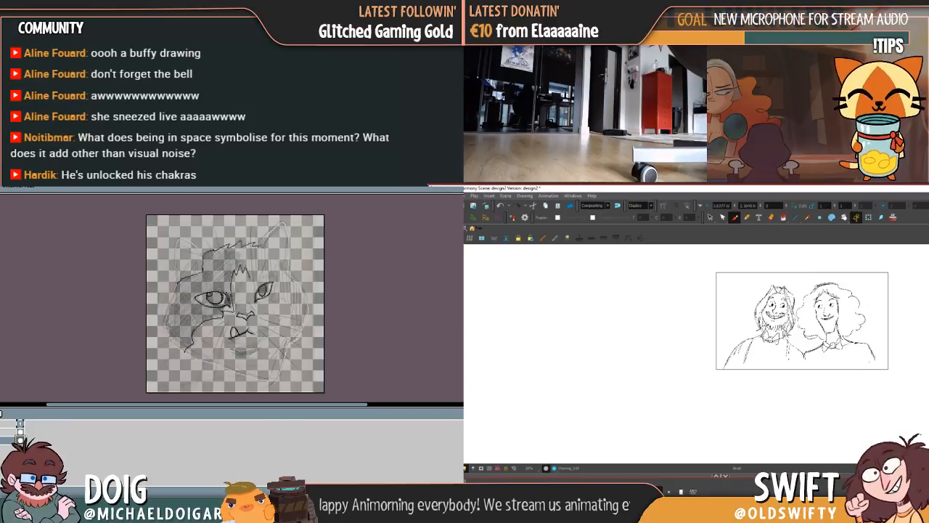
Step forward through the Harmony duet drawings, comparing the bow-tied two-character portraits with the shots of both characters seated at the piano
key(g)
key(g)
key(g)
key(g)
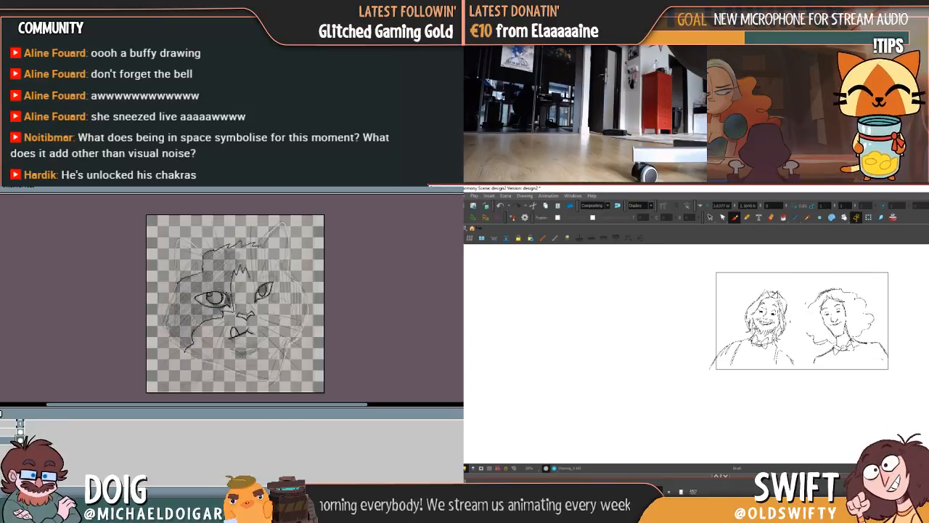
key(g)
key(g)
key(g)
key(g)
key(g)
key(g)
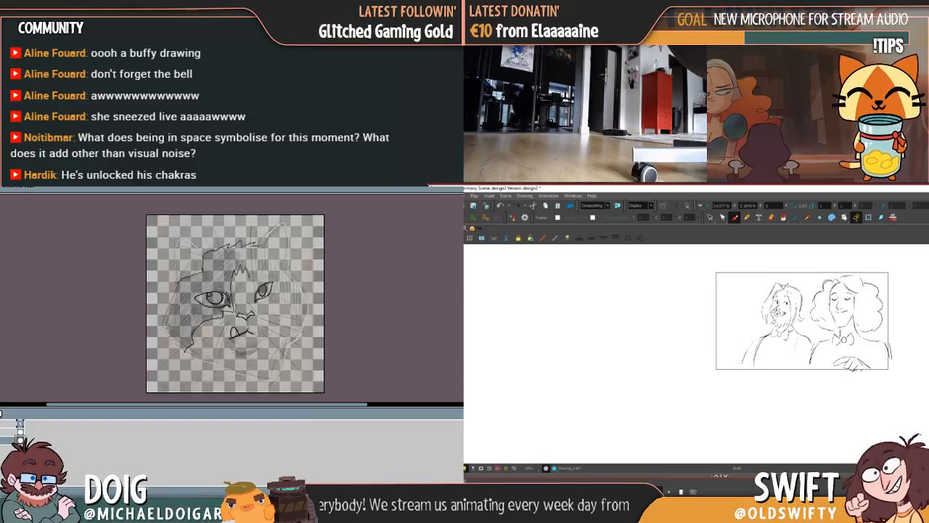
key(g)
key(g)
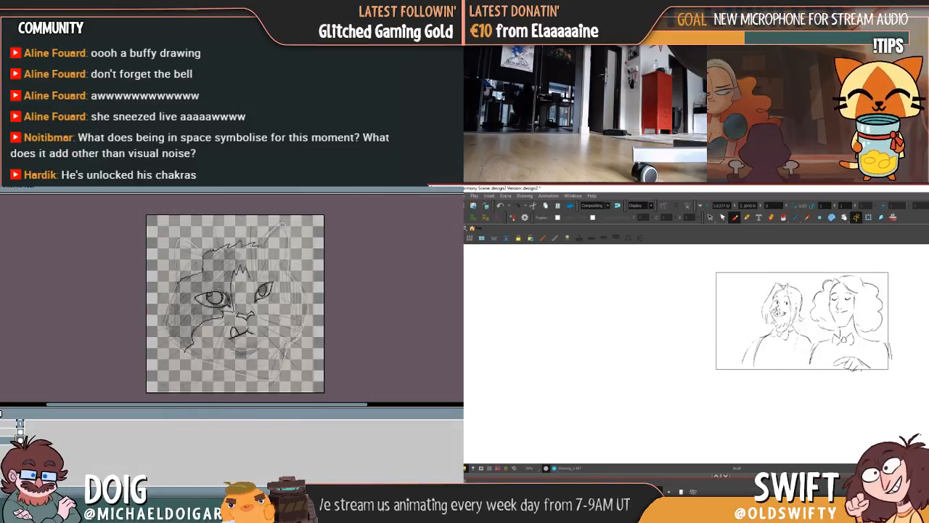
key(g)
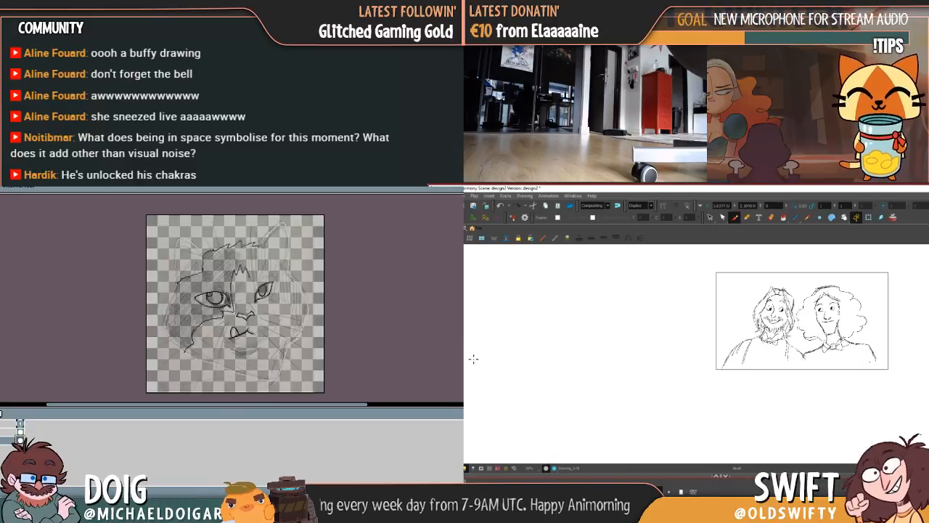
key(g)
key(g)
key(g)
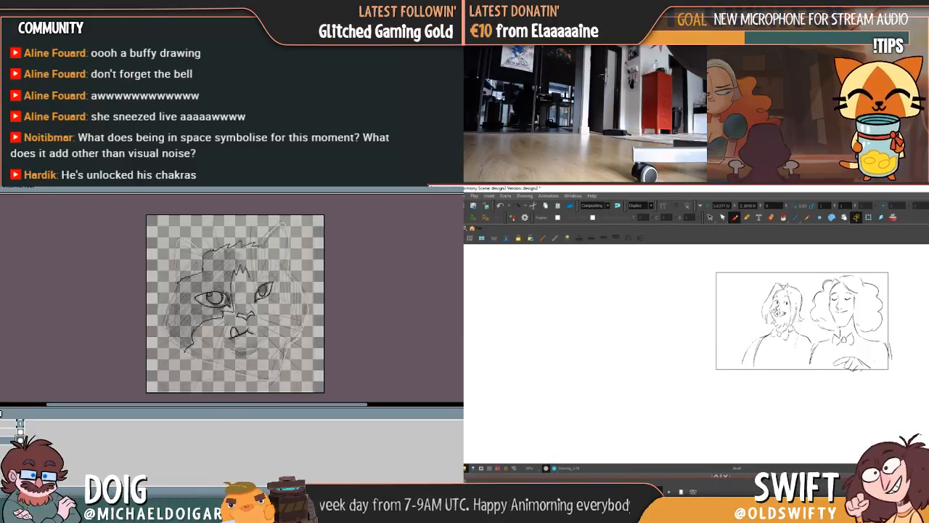
key(g)
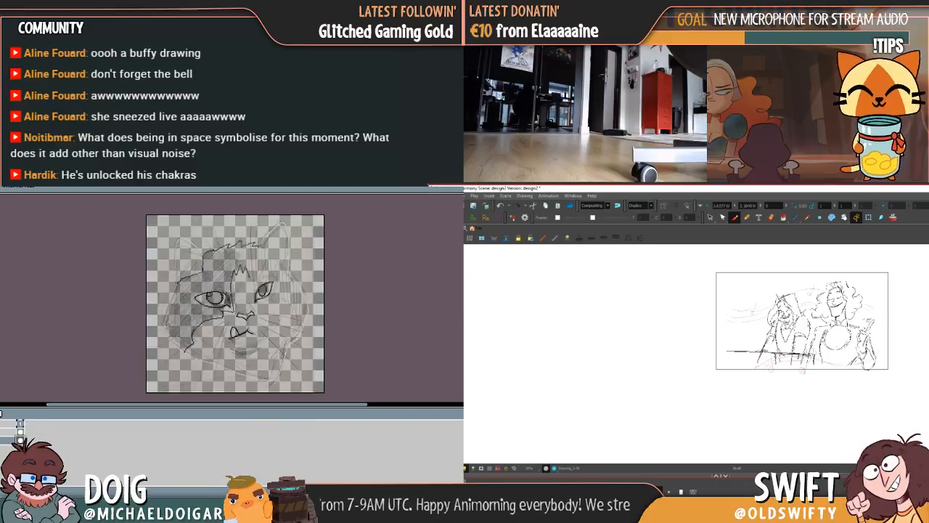
key(g)
key(g)
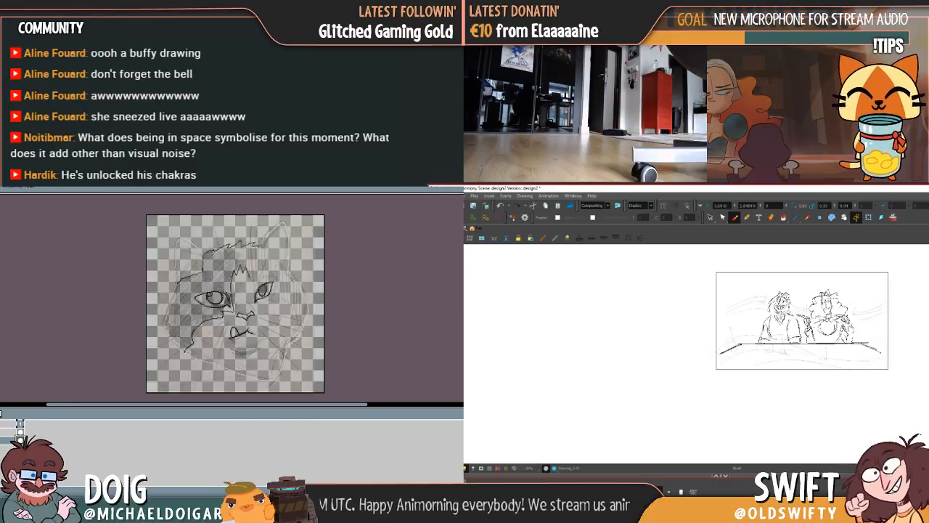
key(g)
key(g)
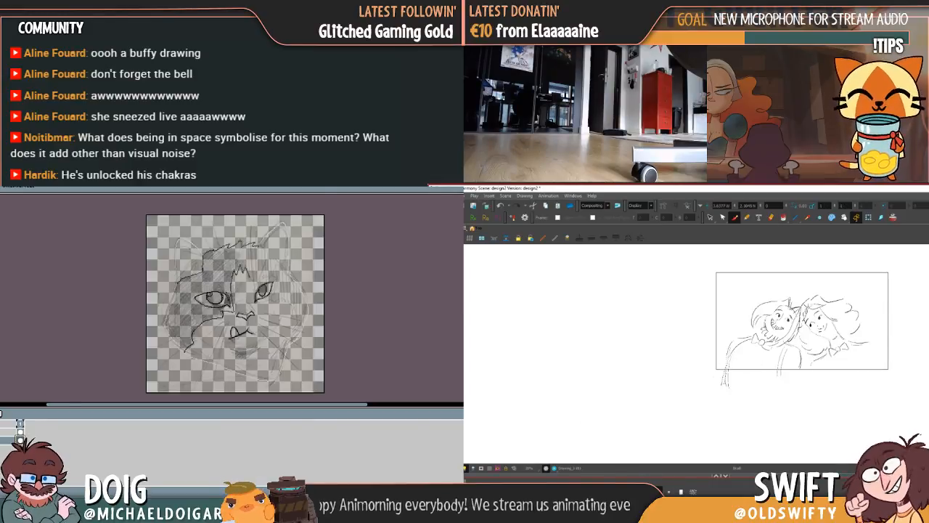
key(g)
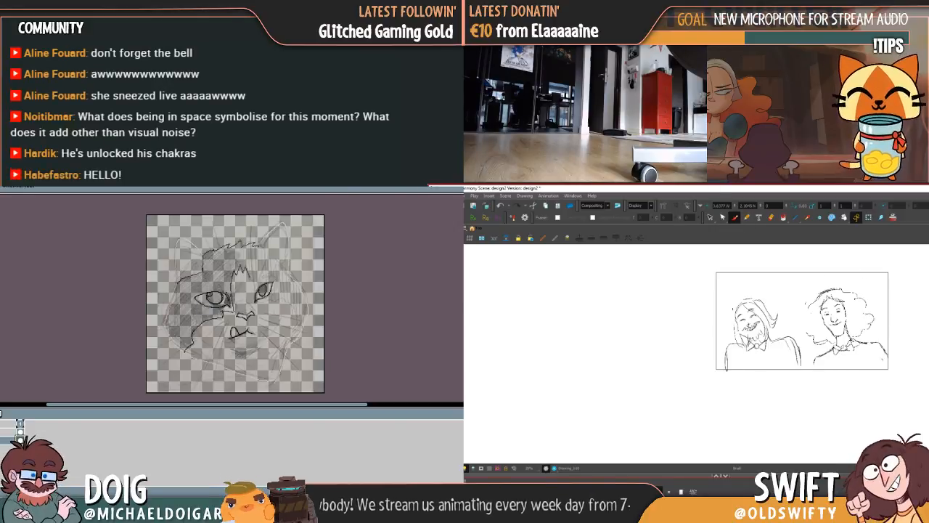
Flip forward through the duet sequence again to review changes in the characters' expressions, head tilts and spacing between shots
key(g)
key(f)
key(g)
key(g)
key(g)
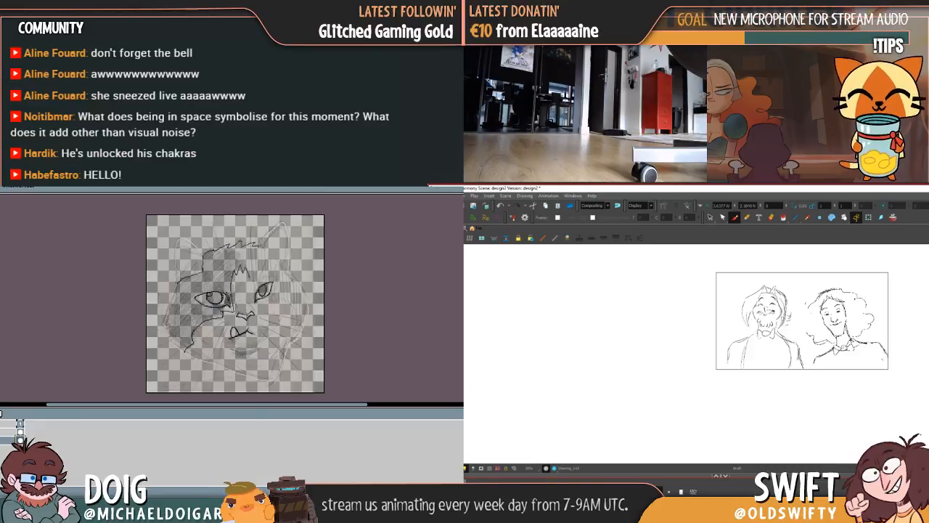
key(g)
key(g)
key(g)
key(g)
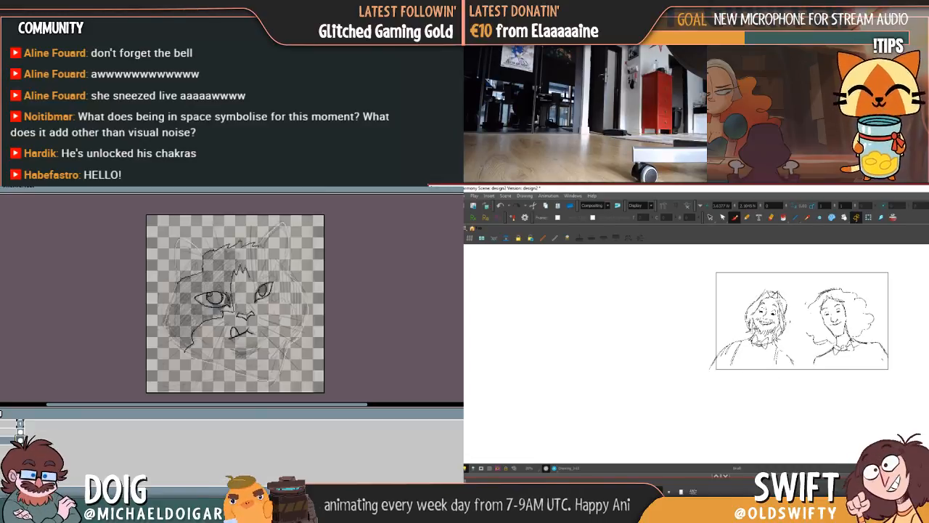
key(g)
key(g)
key(g)
key(g)
key(g)
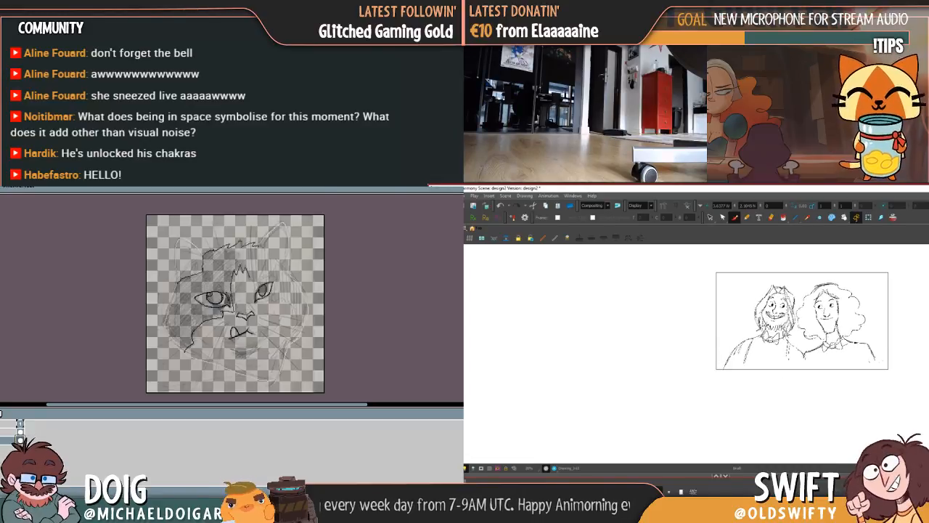
key(g)
key(g)
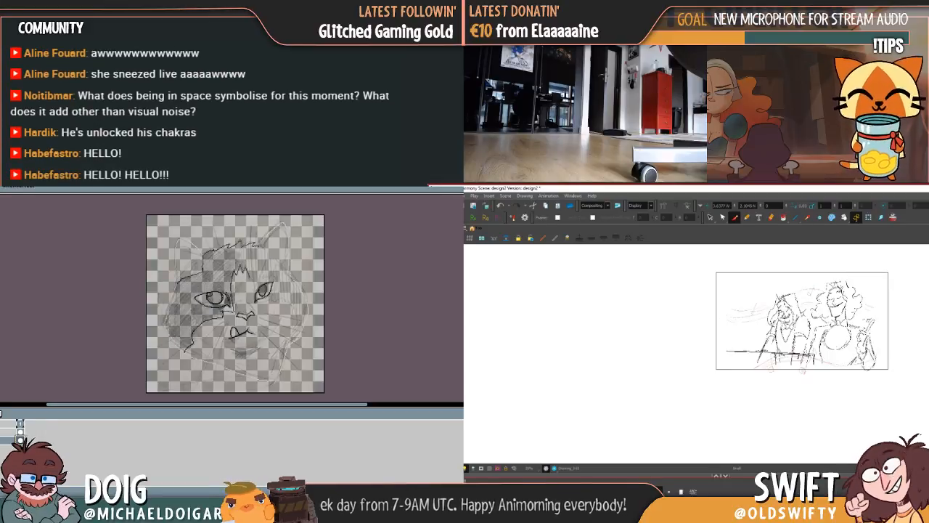
key(g)
key(g)
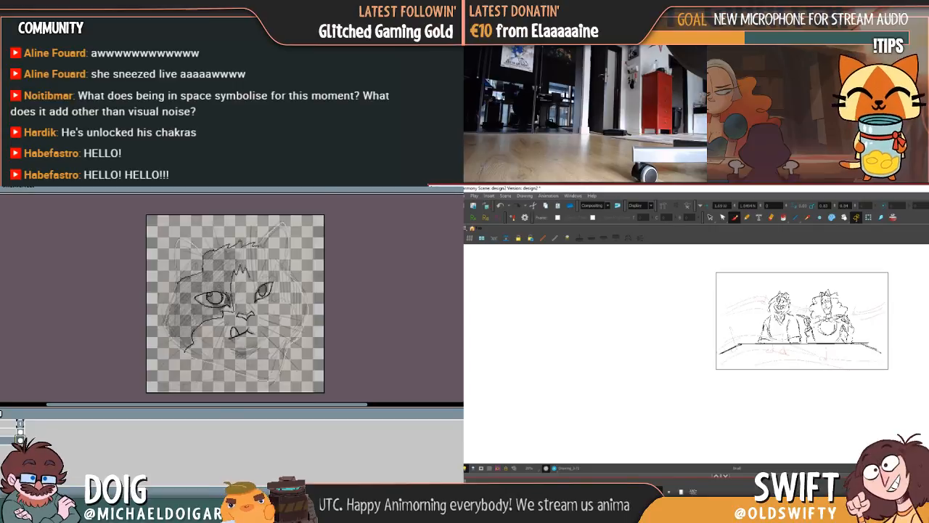
key(g)
key(g)
key(g)
key(g)
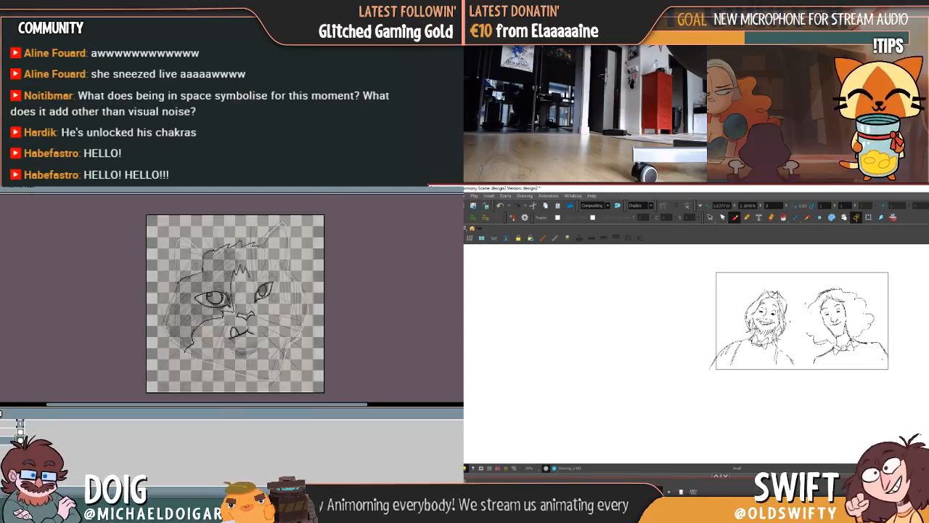
key(g)
key(g)
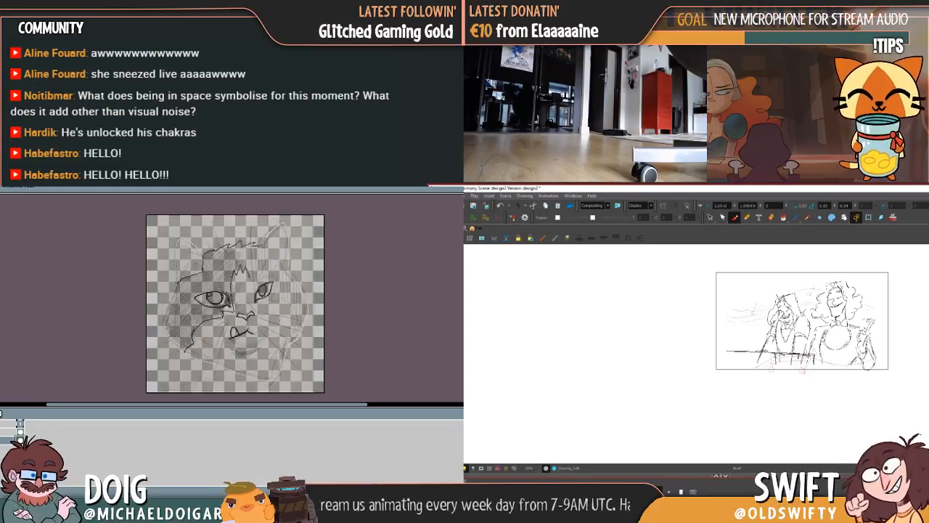
key(g)
key(f)
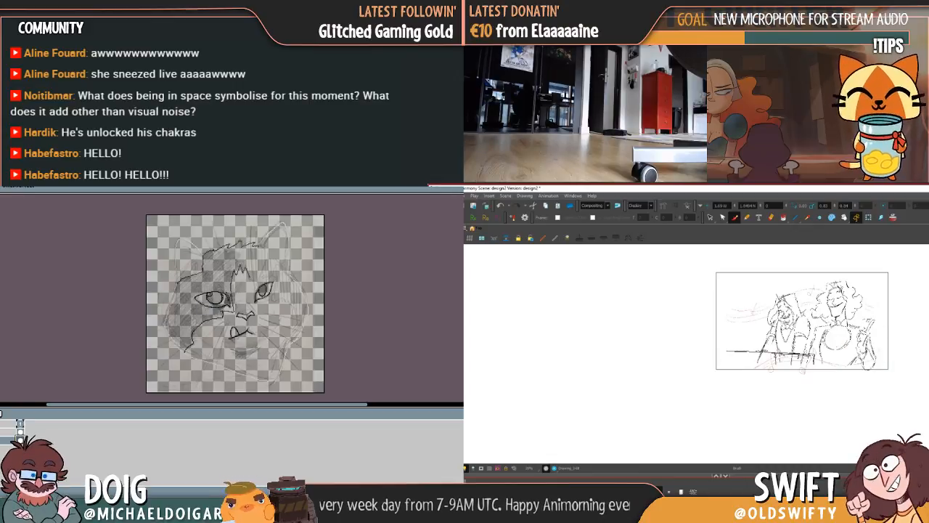
key(g)
key(g)
key(g)
key(g)
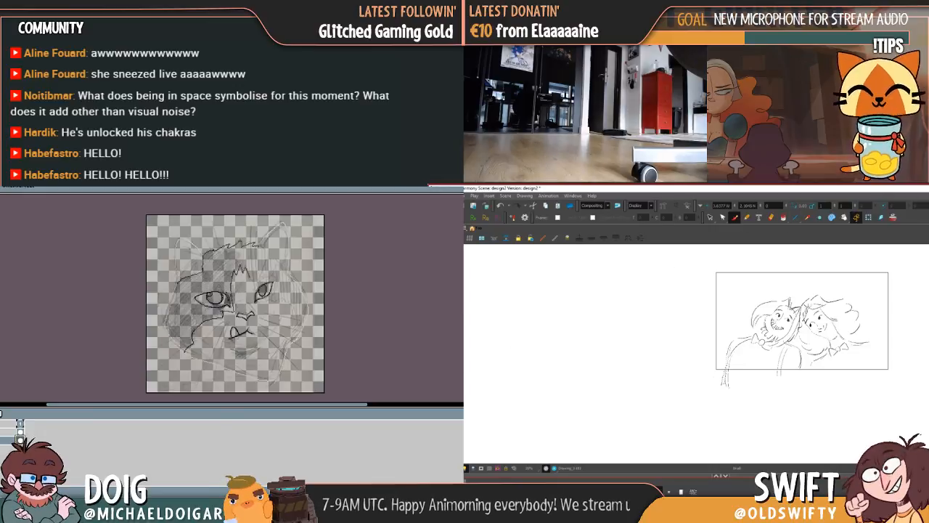
Step backward from the leaning-heads pose through the duet portraits and wide piano shots to review the order of the staging
key(f)
key(f)
key(f)
key(f)
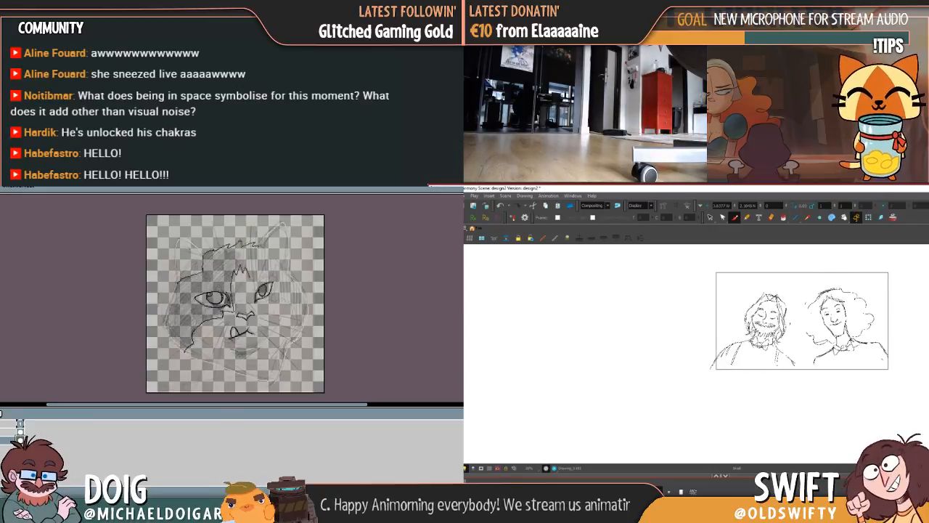
key(f)
key(f)
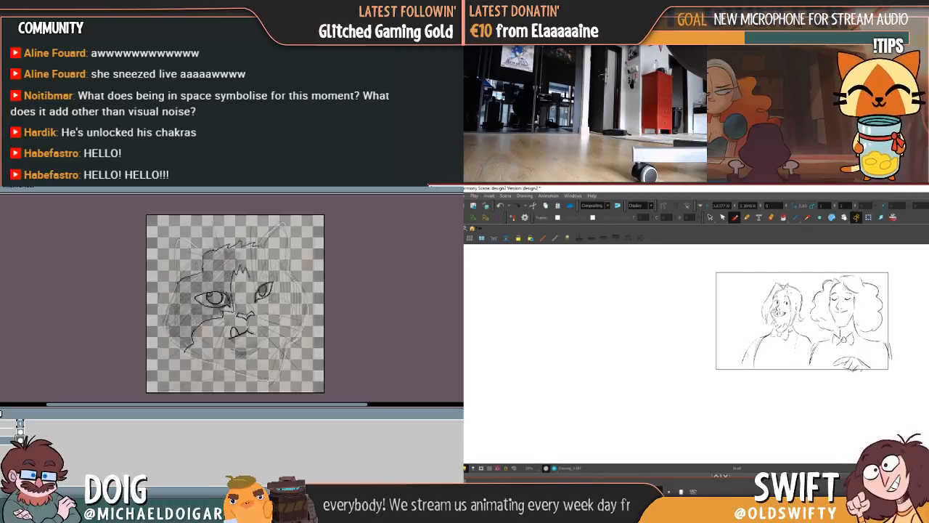
key(f)
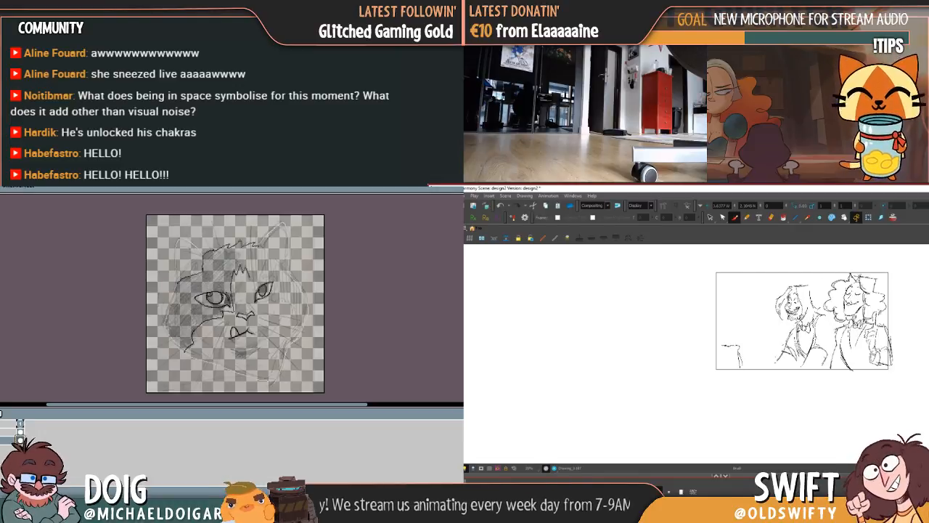
key(f)
key(f)
key(f)
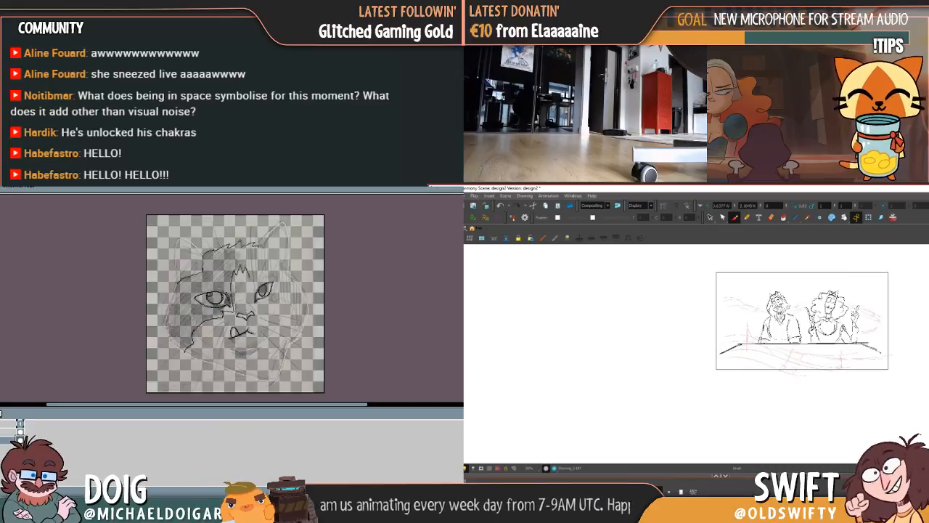
key(f)
key(f)
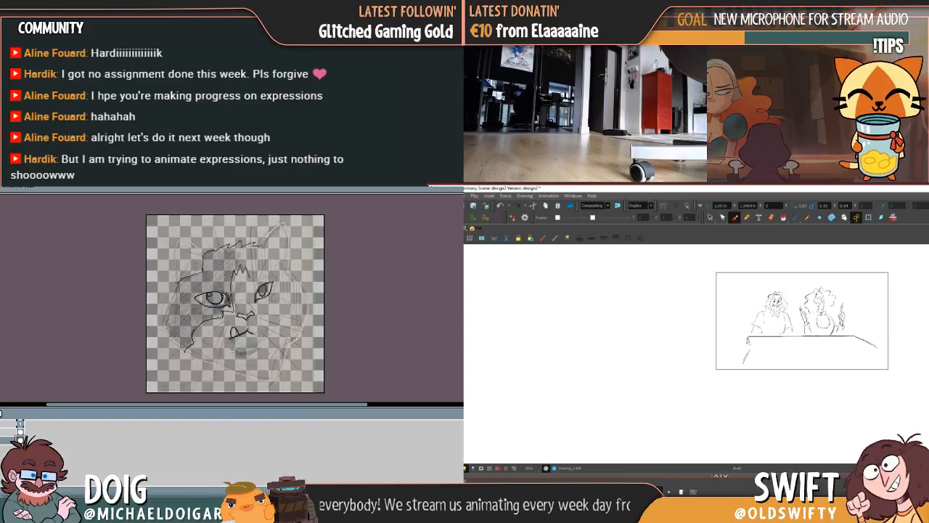
key(f)
key(f)
key(f)
key(f)
key(f)
key(f)
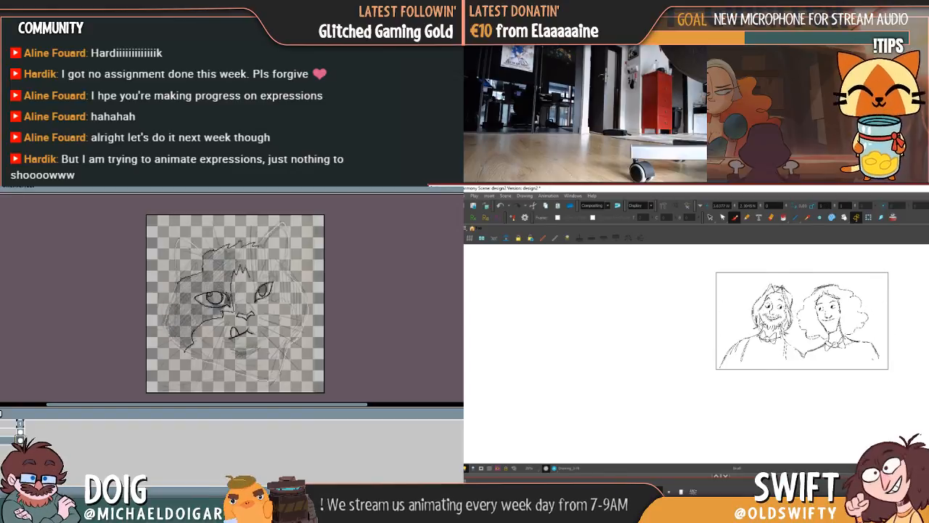
key(f)
key(f)
key(f)
Play forward drawing by drawing from the side-by-side portraits to the piano shots with flowing music staves, checking how the poses connect
key(g)
key(g)
key(g)
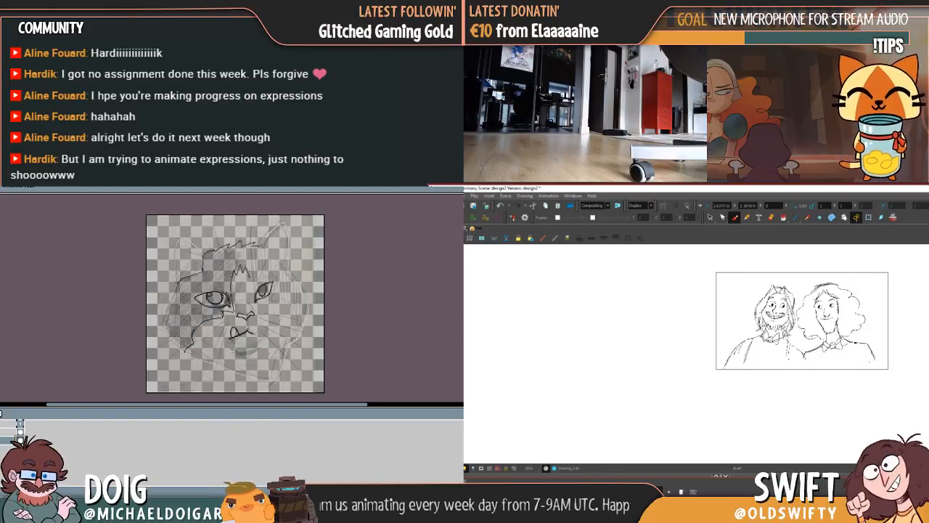
key(g)
key(g)
key(g)
key(g)
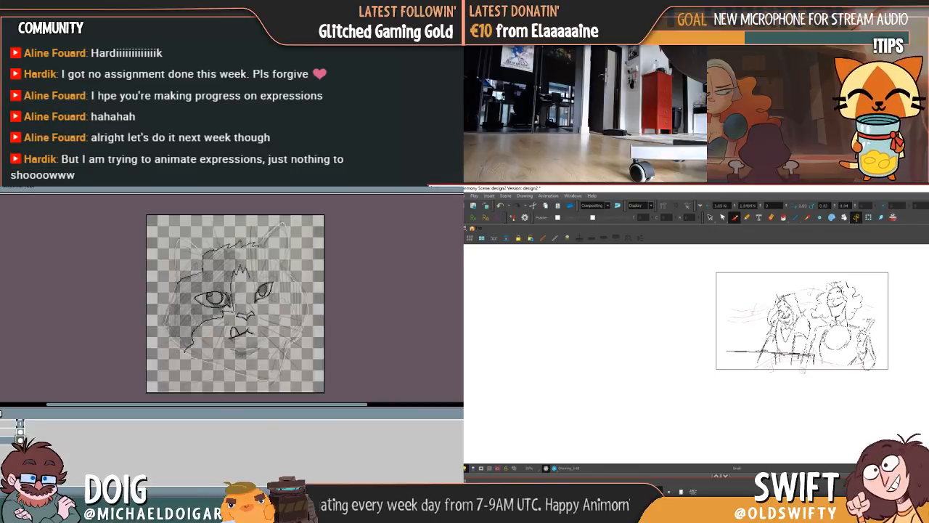
key(g)
key(g)
key(g)
key(g)
key(g)
key(g)
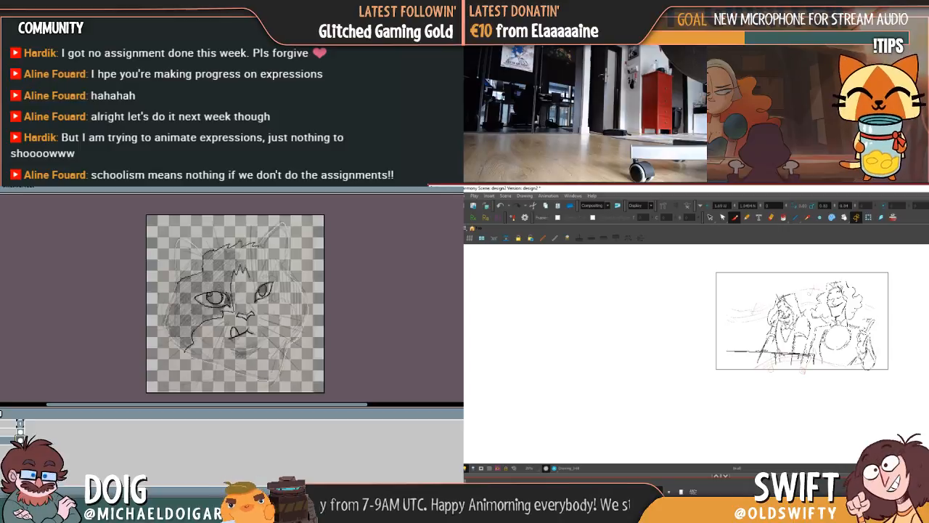
key(g)
key(g)
key(g)
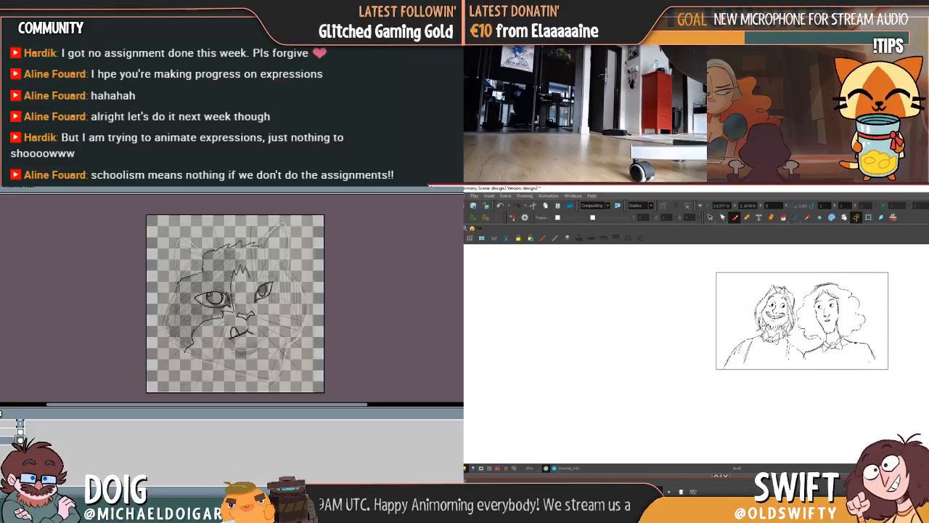
key(g)
key(g)
key(g)
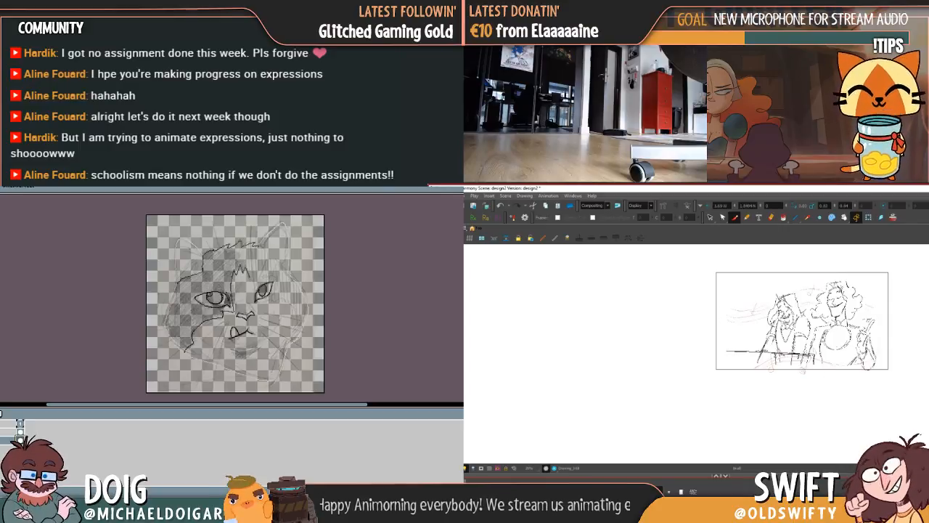
key(g)
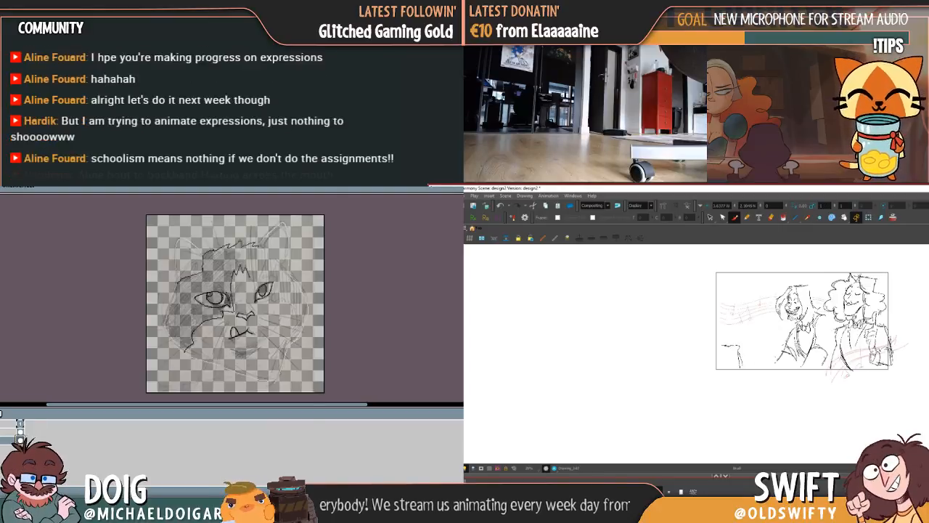
key(g)
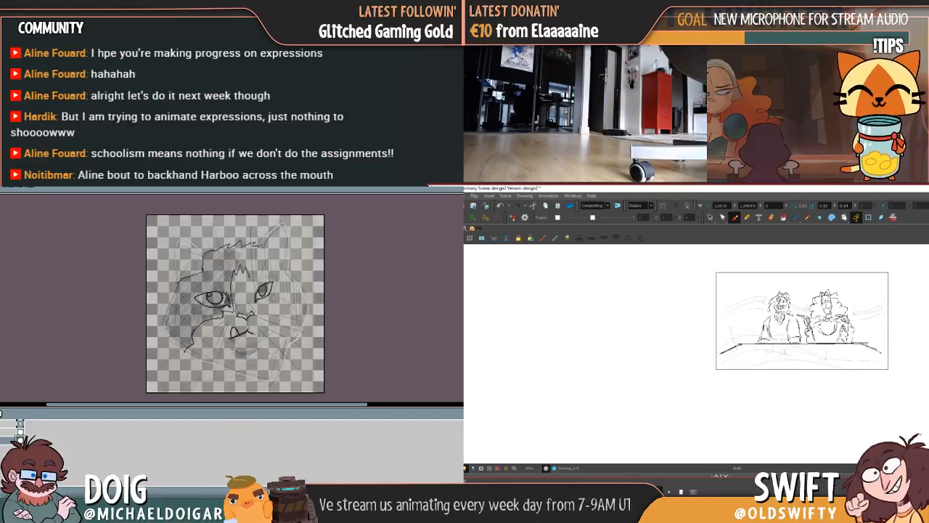
Go back to the earlier drawings and examine the close-up keyboard shot, the rough piano layouts and the crouching pose thumbnails
key(f)
key(f)
key(f)
key(f)
key(f)
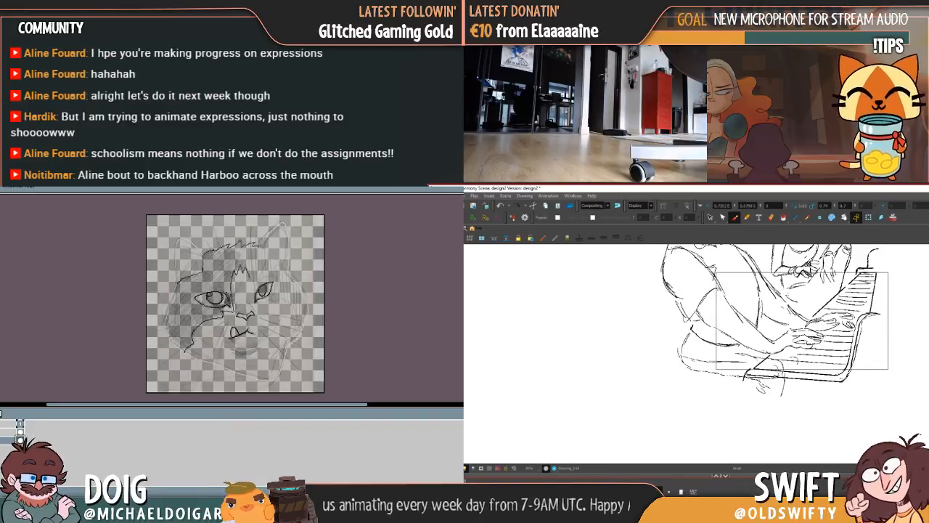
key(f)
key(f)
key(g)
key(g)
key(g)
key(g)
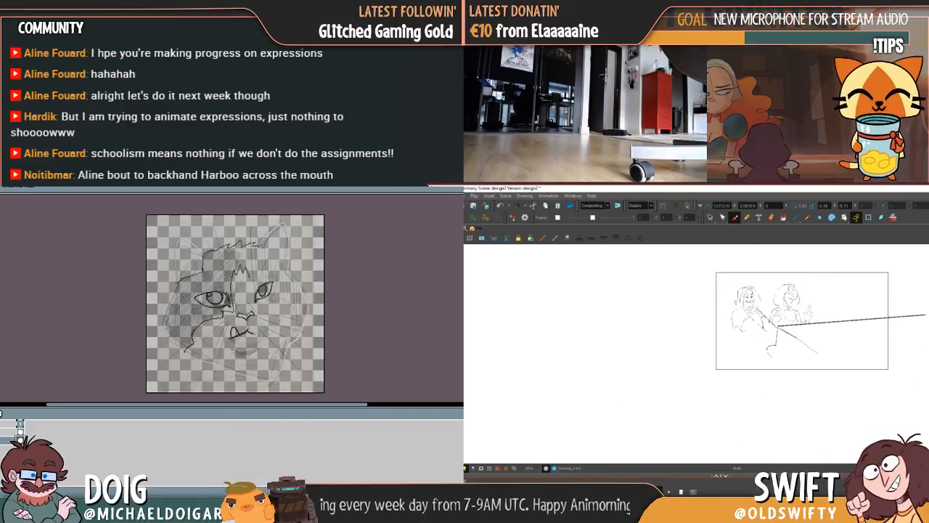
key(f)
key(f)
key(f)
key(f)
key(f)
key(f)
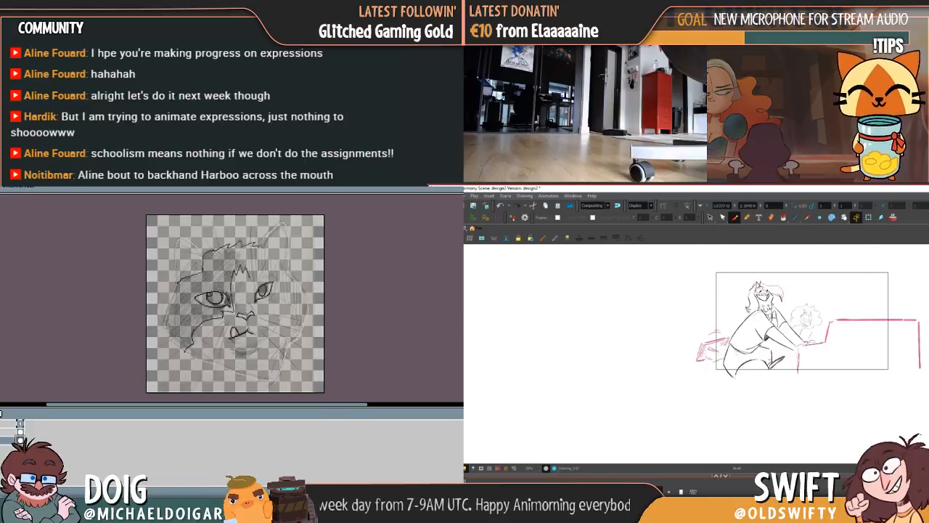
key(g)
key(g)
key(f)
key(f)
key(f)
key(g)
key(g)
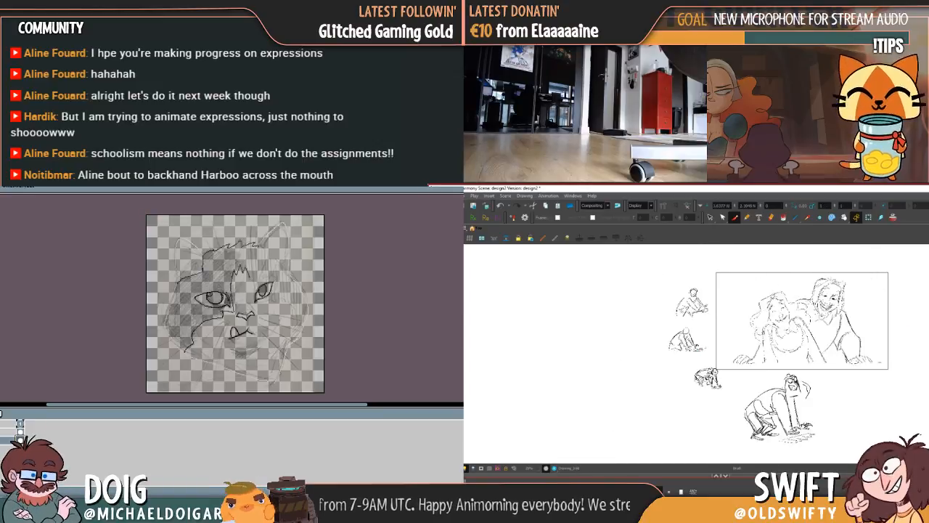
Flip through the crouching and leaning duet drawings and inspect the smiling pair at the keyboard up close
key(f)
key(f)
key(f)
key(f)
key(f)
key(f)
key(f)
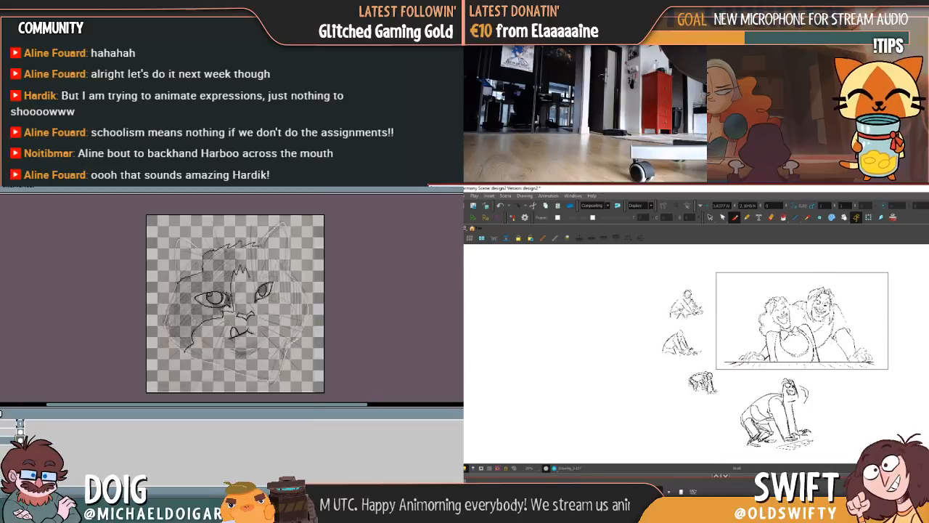
key(f)
key(g)
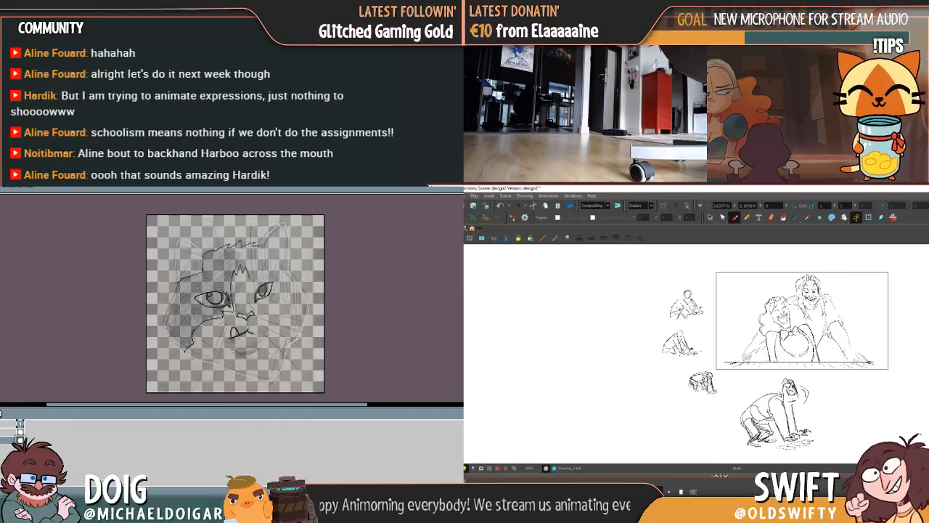
scroll(835, 305, up, 3)
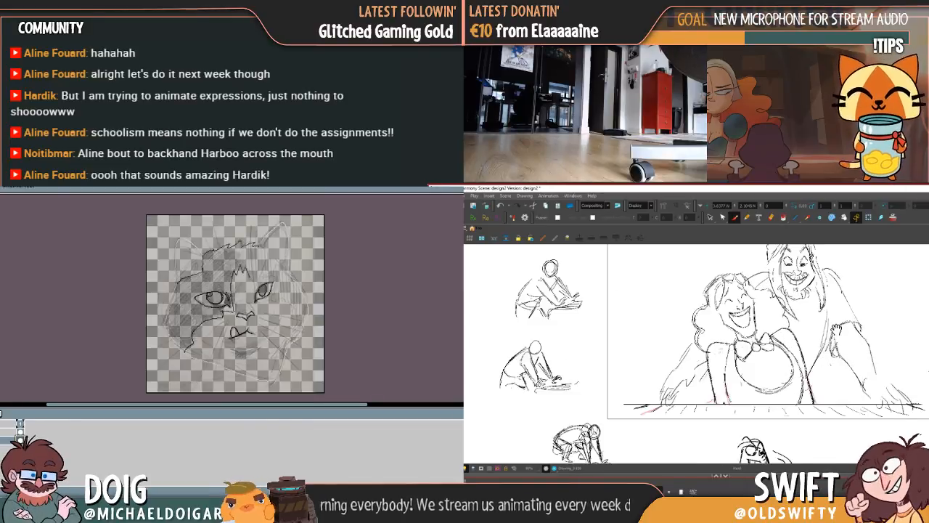
scroll(839, 338, down, 3)
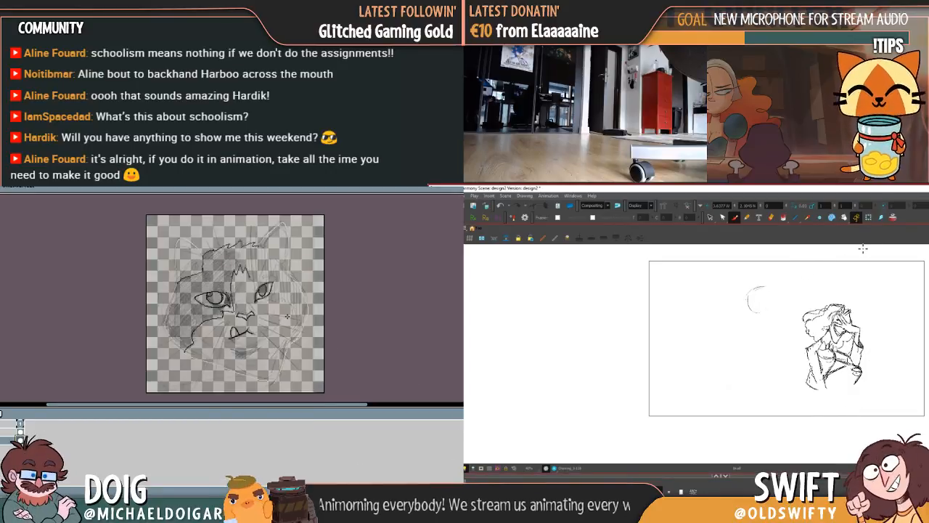
Sketch a raised, outstretched arm with an open hand above the laughing woman, checking it against the adjacent drawing
mouse_move(781, 282)
mouse_down()
mouse_move(826, 255)
mouse_move(877, 272)
mouse_move(873, 281)
mouse_move(847, 275)
mouse_move(823, 292)
mouse_move(863, 282)
mouse_move(823, 291)
mouse_move(825, 279)
mouse_move(791, 289)
mouse_move(855, 273)
mouse_move(805, 292)
mouse_move(808, 300)
mouse_move(860, 282)
mouse_up()
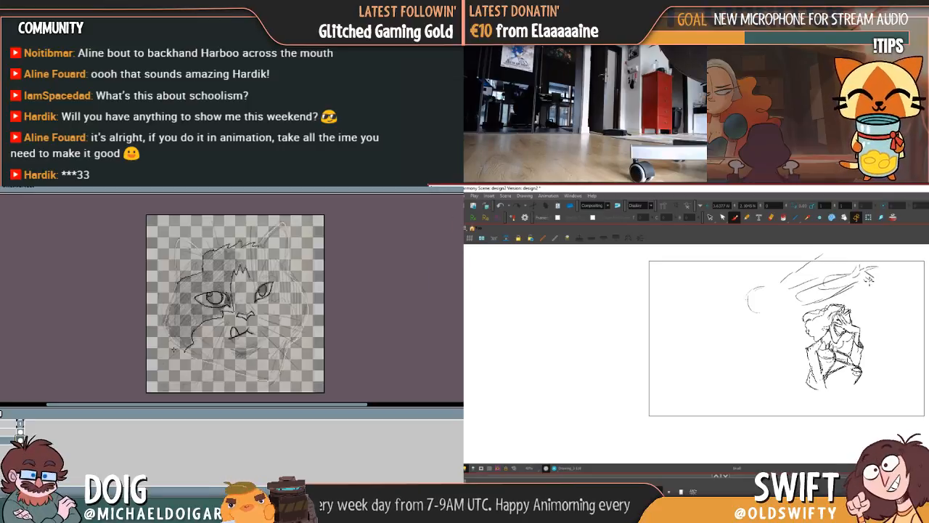
key(f)
key(g)
key(f)
key(g)
mouse_move(793, 283)
mouse_down()
mouse_move(807, 275)
mouse_move(783, 282)
mouse_up()
key(ctrl+z)
mouse_move(839, 267)
mouse_down()
mouse_move(814, 285)
mouse_move(828, 296)
mouse_move(848, 285)
mouse_move(835, 289)
mouse_up()
key(.)
key(.)
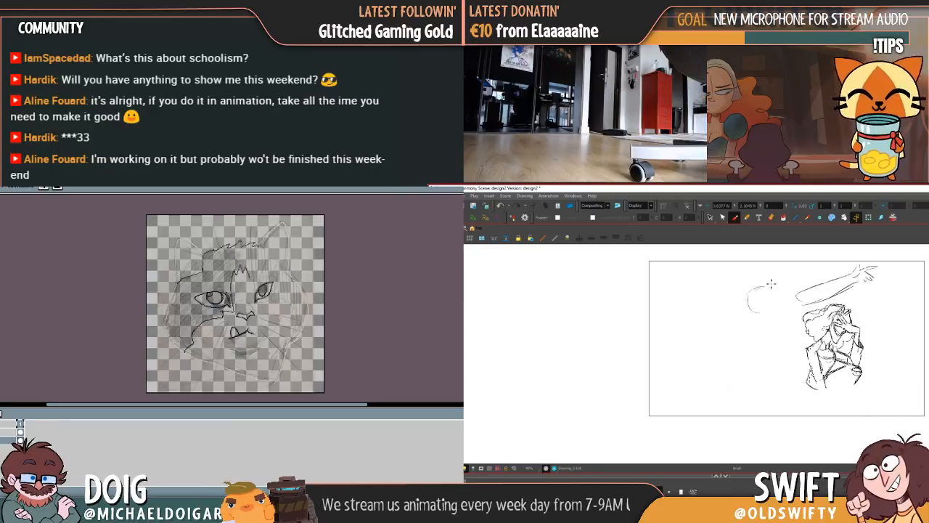
Add a smile to the man's round head and sketch his other open hand reaching out on the opposite side
drag(753, 304, 770, 305)
key(.)
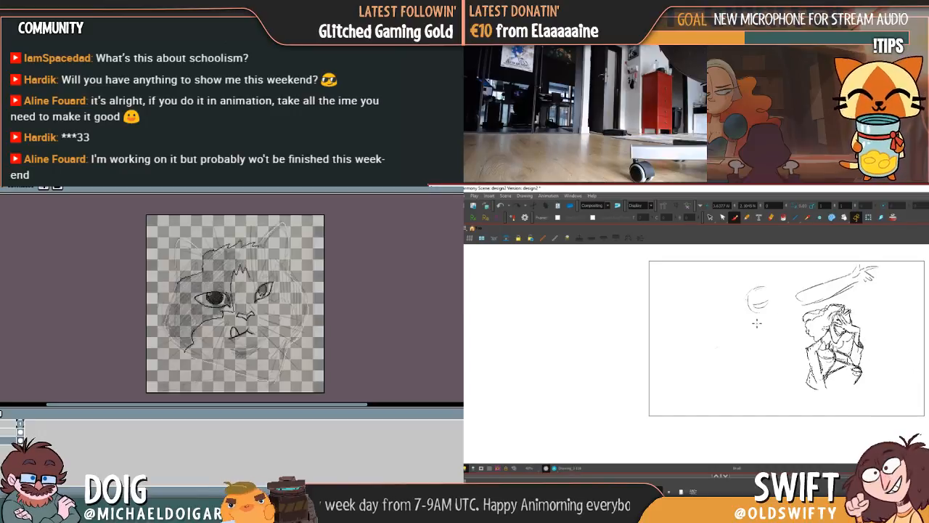
key(.)
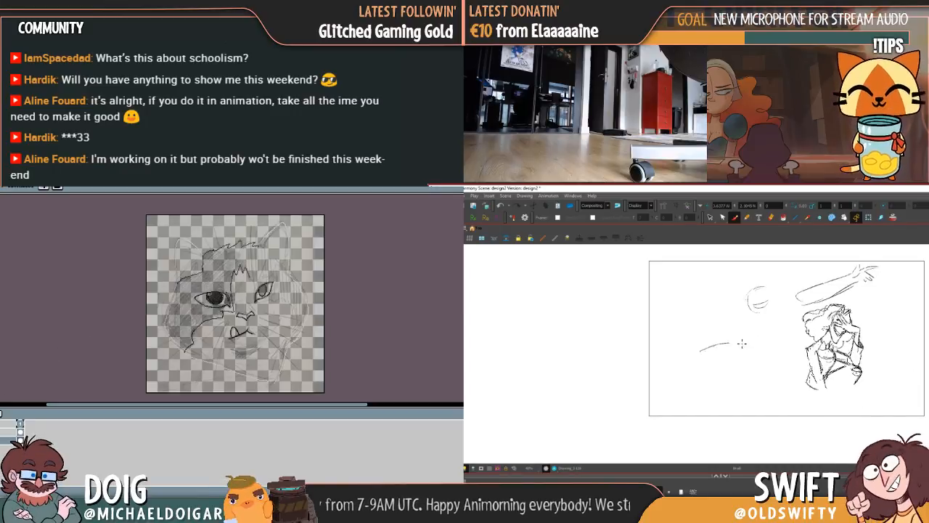
mouse_move(742, 346)
mouse_down()
mouse_move(732, 338)
mouse_move(699, 353)
mouse_move(726, 357)
mouse_up()
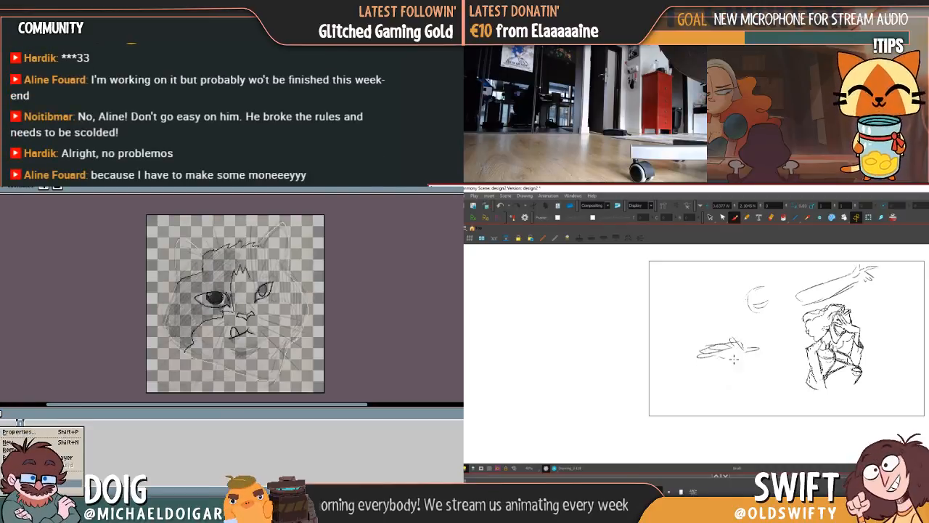
Set Layer 1's blend mode to Multiply in the Aseprite cat sprite, while roughing in the man's chin and shoulder in Harmony
click(18, 431)
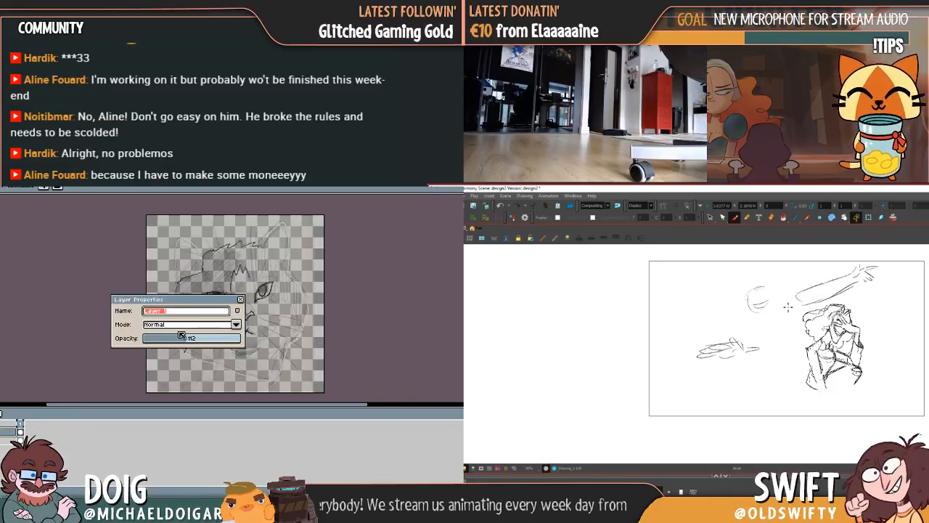
click(184, 328)
click(179, 342)
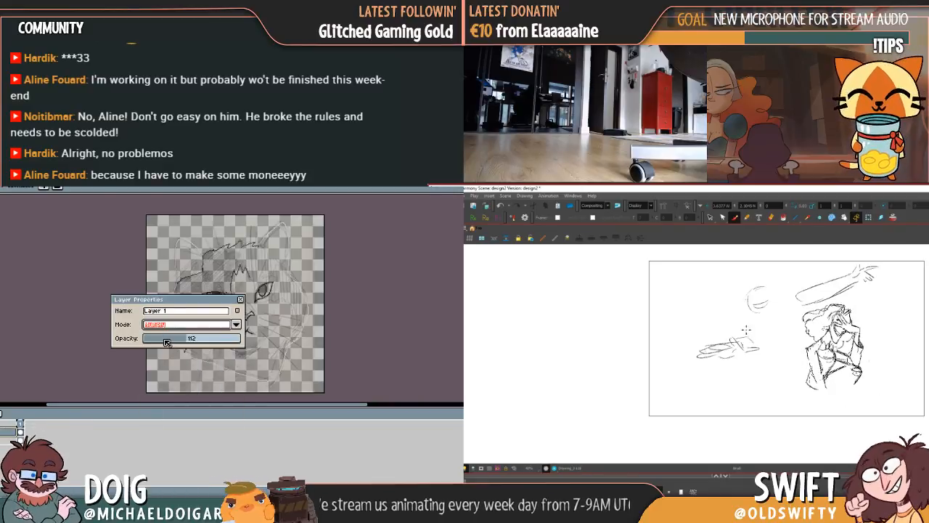
key(.)
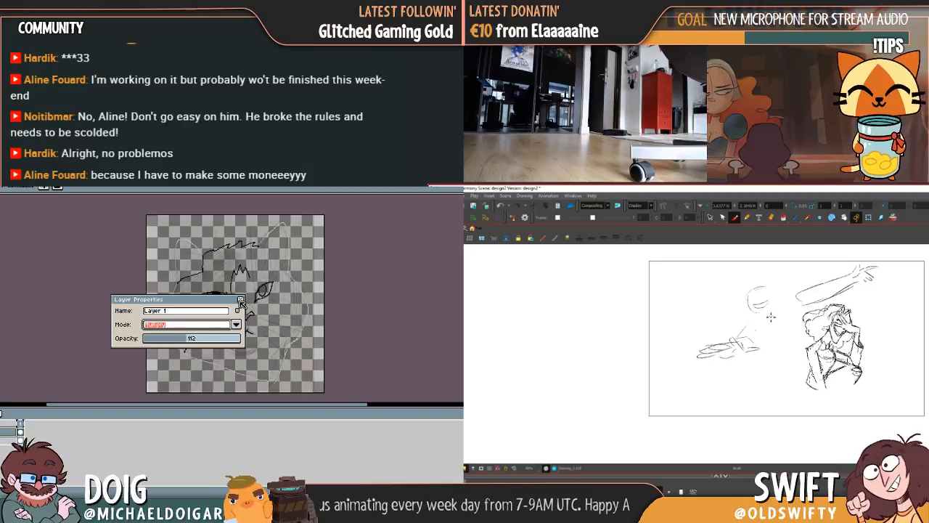
drag(767, 316, 783, 308)
key(.)
key(.)
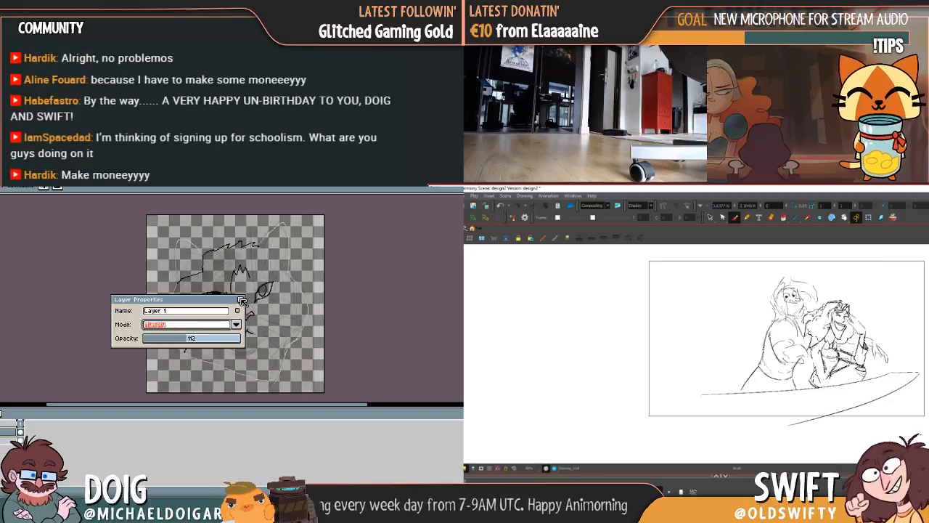
click(240, 300)
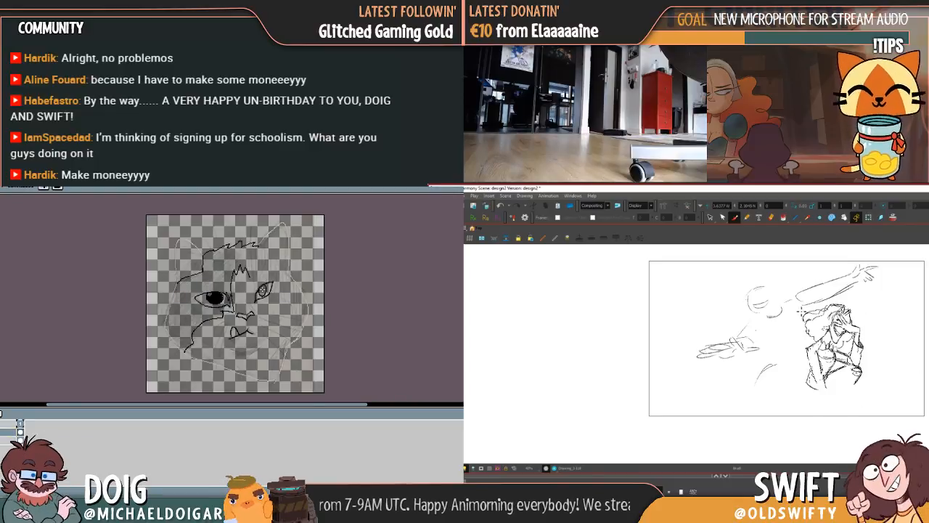
Sketch the man's torso and waist between his spread arms, comparing the pose with the neighbouring duet drawing
key(.)
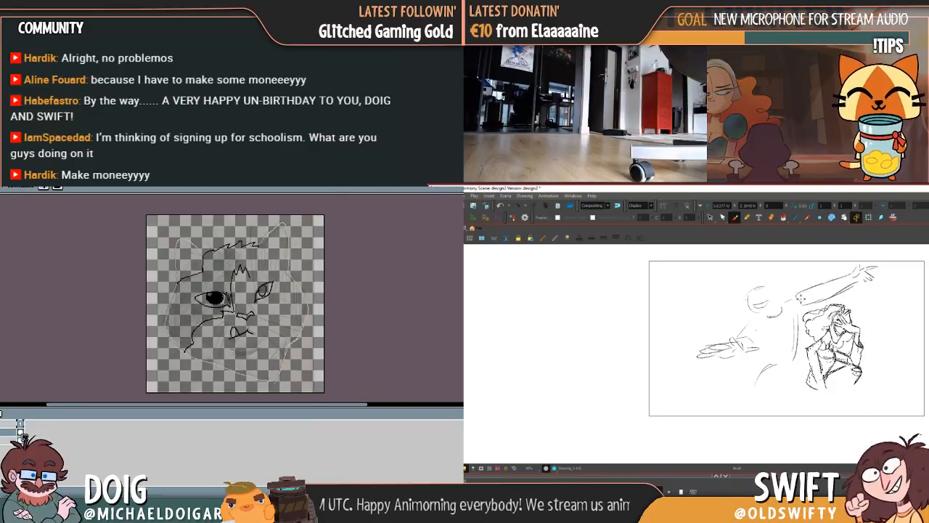
drag(790, 300, 800, 356)
mouse_move(755, 334)
mouse_down()
mouse_move(786, 367)
mouse_move(791, 335)
mouse_move(766, 345)
mouse_move(766, 363)
mouse_move(744, 391)
mouse_up()
key(.)
key(.)
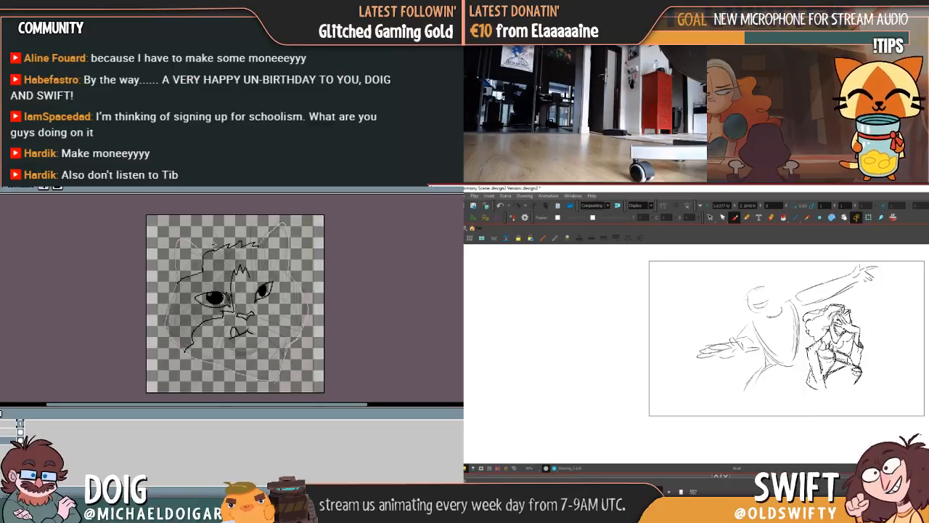
key(.)
key(.)
key(.)
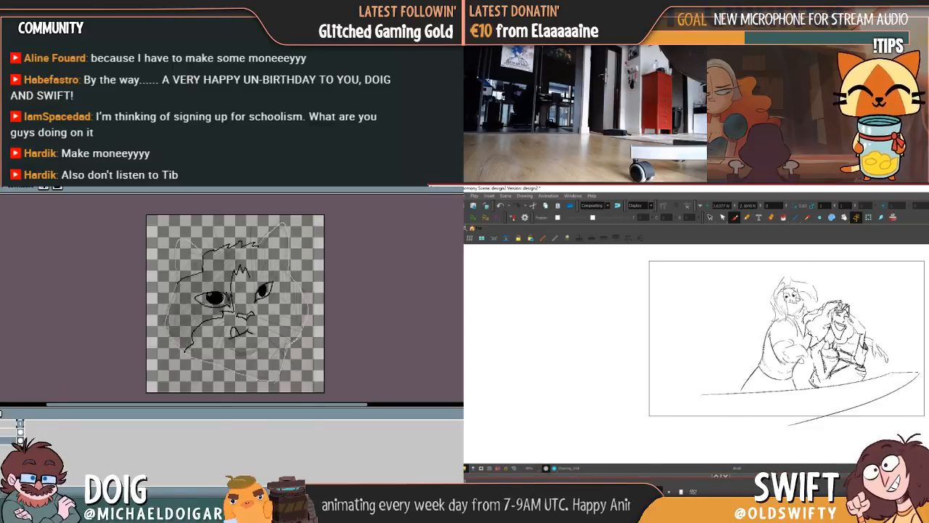
key(.)
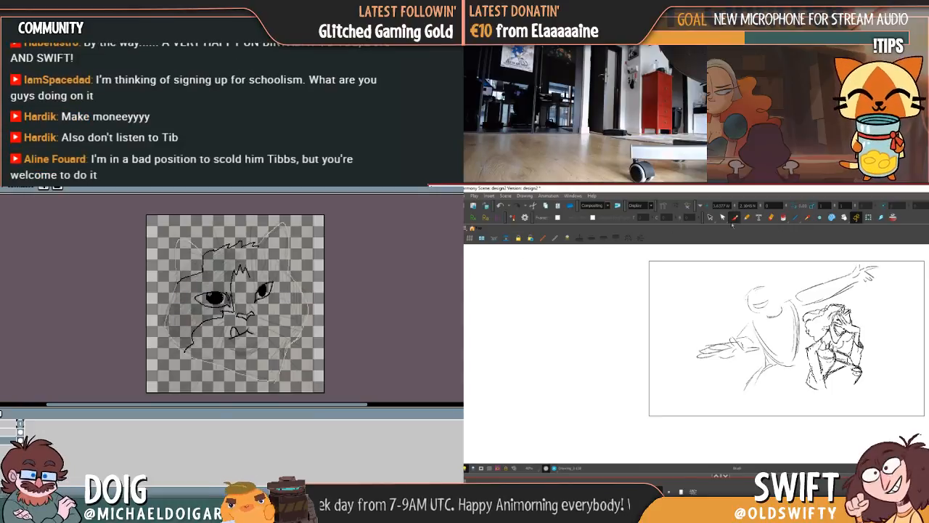
Delete the rough open-armed man beside the laughing woman, return to the Brush and compare with the neighbouring duet drawing
mouse_move(890, 280)
mouse_down()
mouse_move(806, 306)
mouse_move(769, 394)
mouse_move(700, 389)
mouse_move(749, 267)
mouse_move(881, 256)
mouse_move(902, 284)
mouse_up()
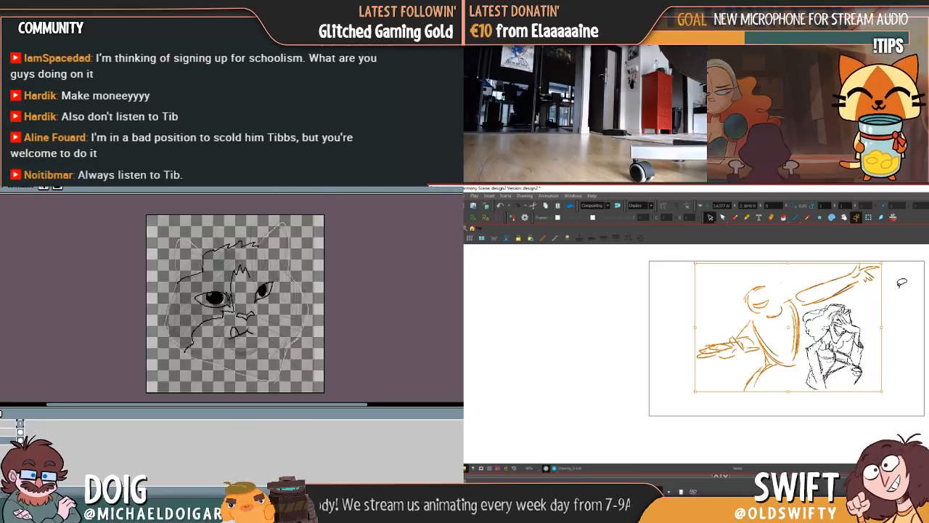
key(Delete)
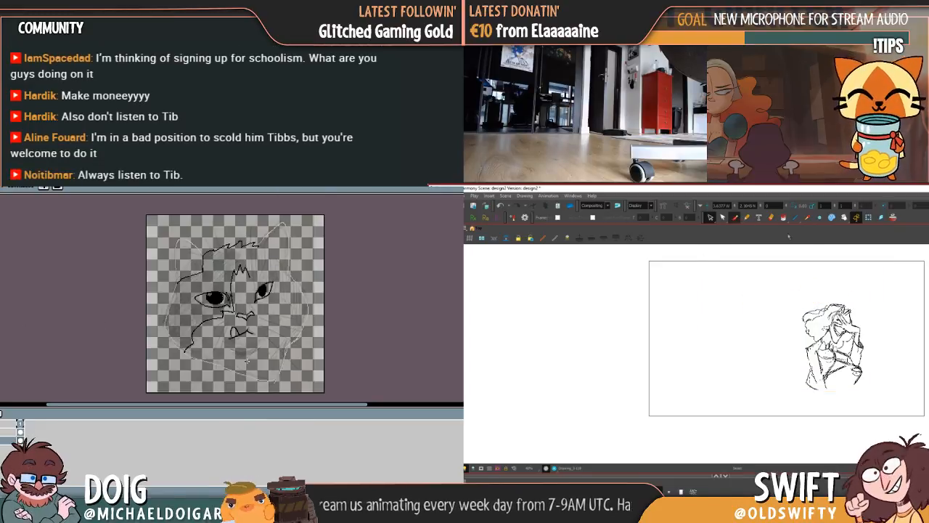
click(734, 217)
key(f)
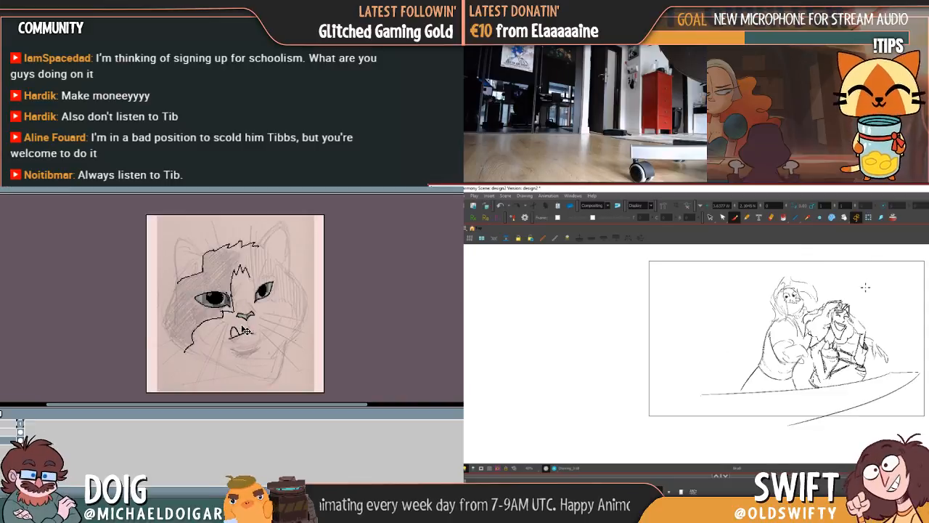
key(ctrl+z)
key(g)
key(f)
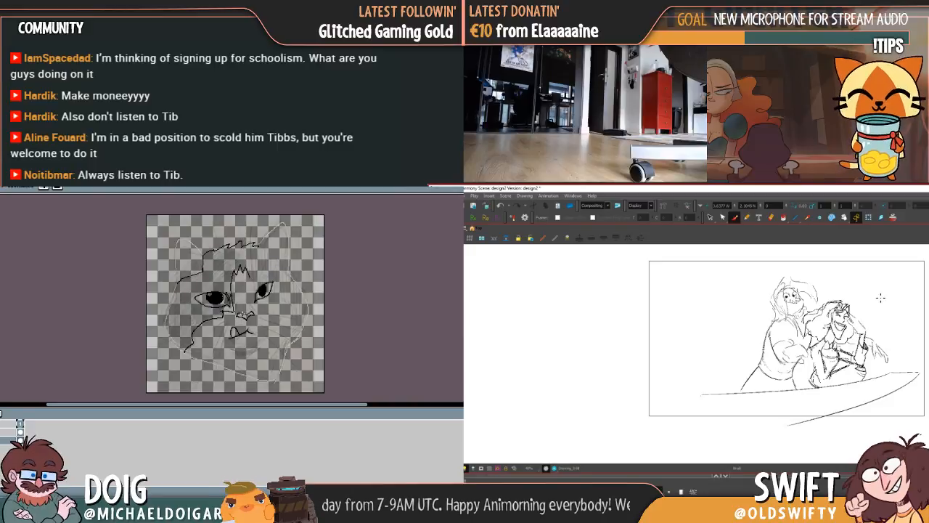
key(g)
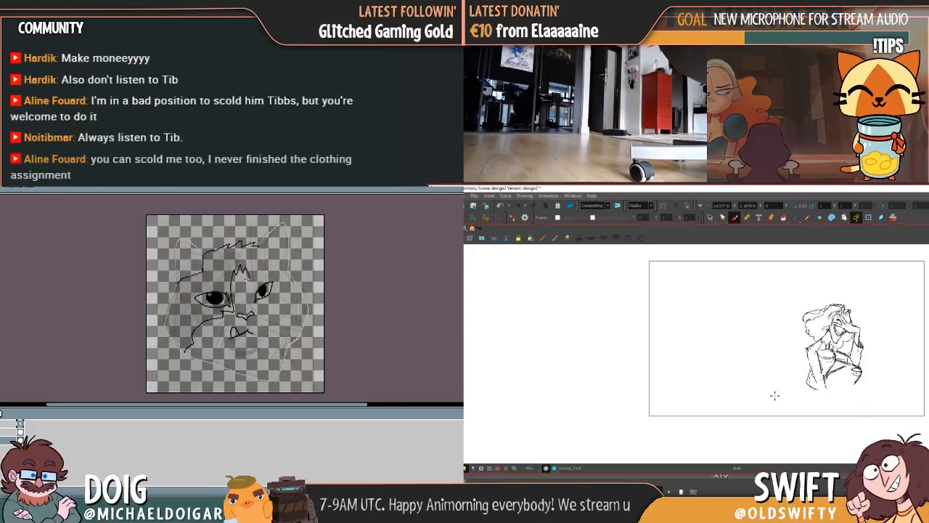
Sketch the fingers of a large foreground hand just beside the laughing woman's elbow in Harmony
mouse_move(771, 393)
mouse_down()
mouse_move(786, 368)
mouse_move(785, 393)
mouse_up()
scroll(251, 296, up, 2)
key(f)
key(g)
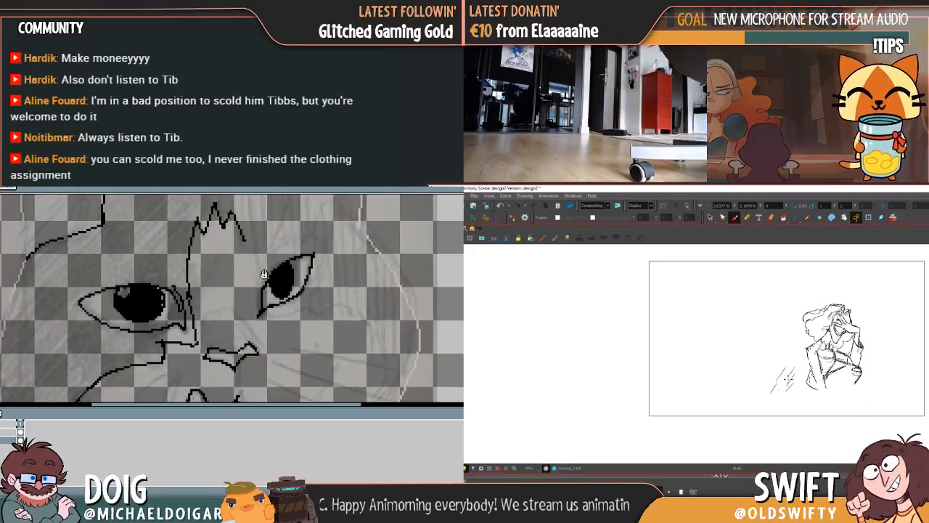
mouse_move(264, 276)
mouse_down()
mouse_move(253, 317)
mouse_move(253, 302)
mouse_up()
drag(802, 381, 796, 388)
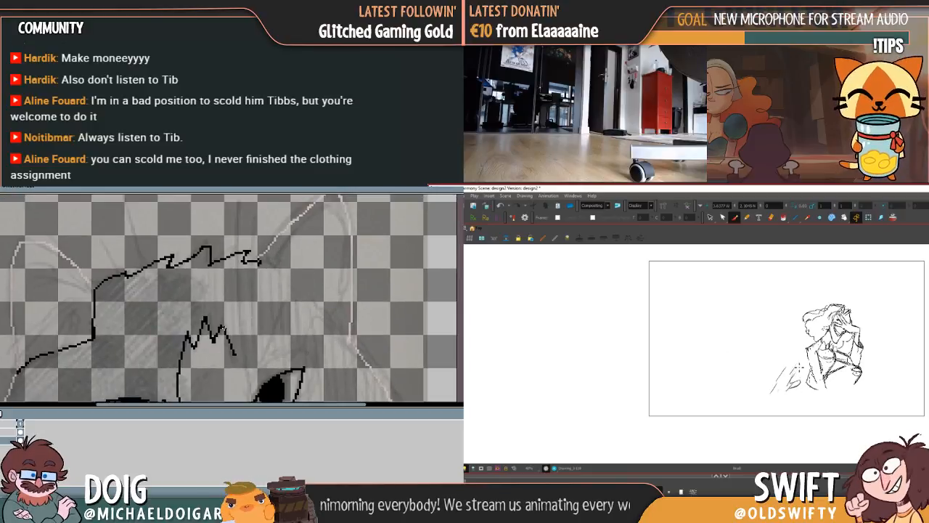
mouse_move(151, 296)
mouse_down()
mouse_move(207, 292)
mouse_move(172, 289)
mouse_up()
drag(792, 358, 783, 368)
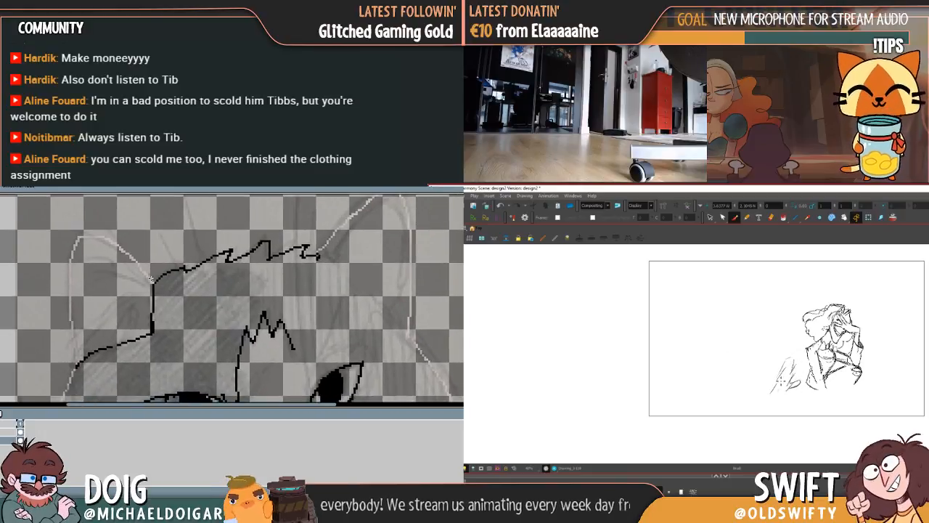
Close the gaps in the cat's pale head outline at the ear, cheek and chin in Aseprite
drag(170, 346, 206, 242)
drag(148, 281, 159, 302)
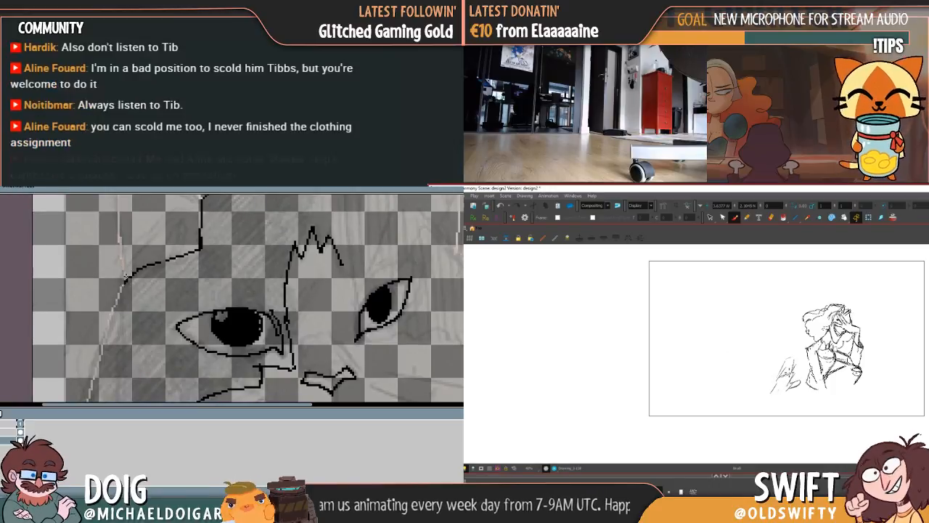
drag(184, 357, 214, 243)
key(.)
drag(204, 323, 132, 254)
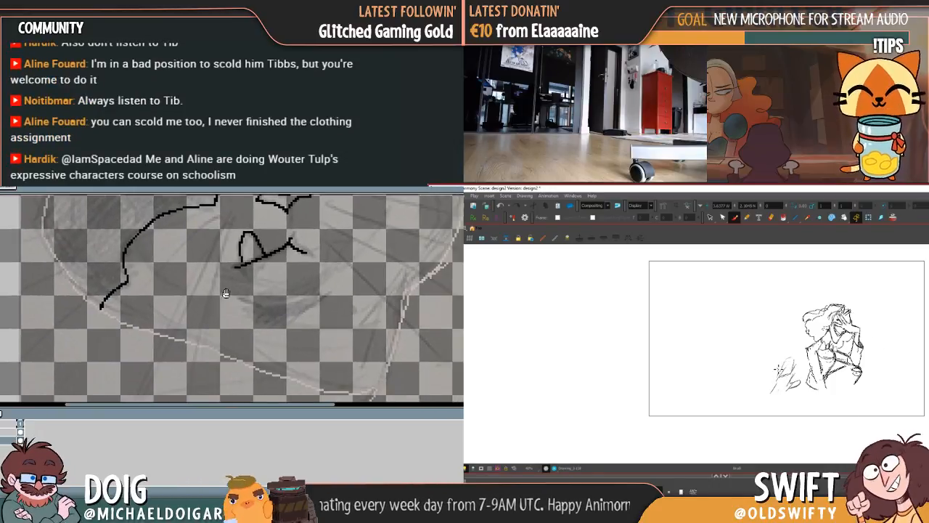
mouse_move(260, 338)
mouse_down()
mouse_move(226, 307)
mouse_move(234, 309)
mouse_up()
key(.)
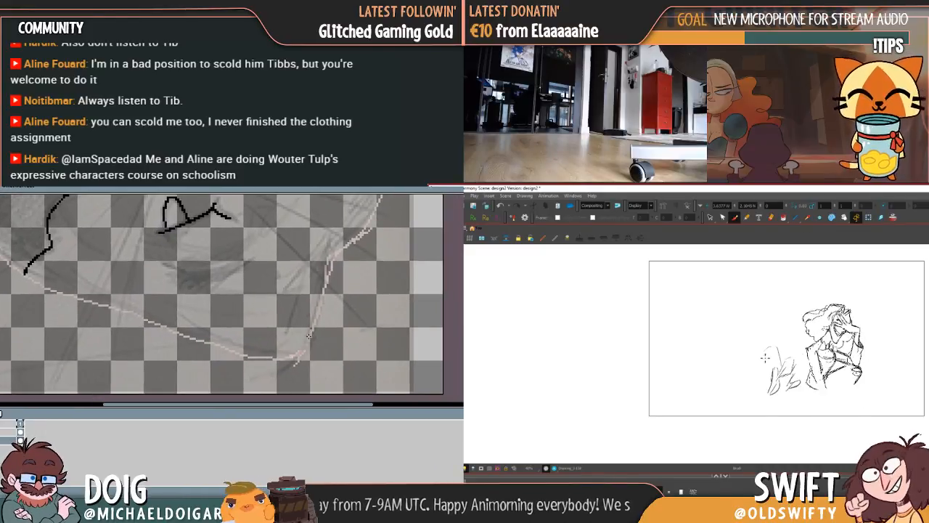
mouse_move(327, 294)
mouse_down()
mouse_move(294, 341)
mouse_move(301, 294)
mouse_up()
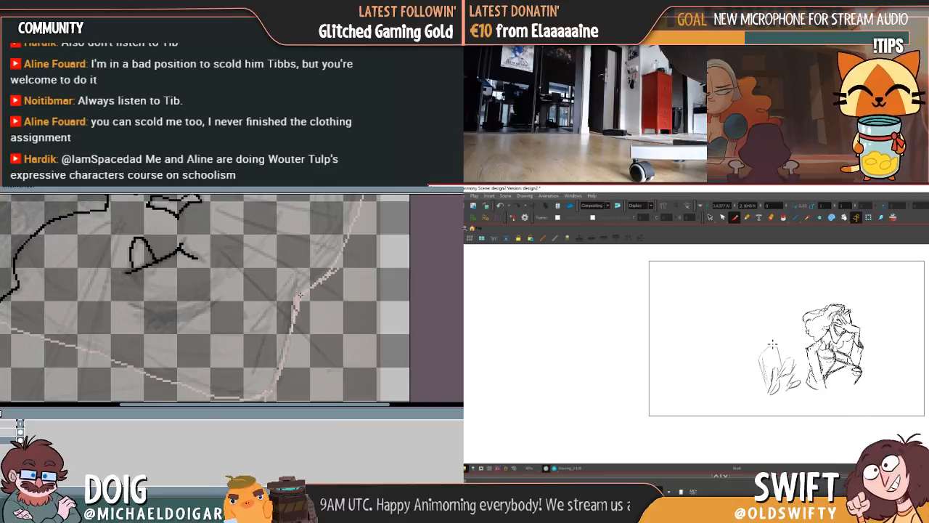
Finish closing the outline along the jaw and fill the cat's head with pale pink beneath the line art
drag(319, 253, 270, 327)
key(.)
mouse_move(274, 291)
mouse_down()
mouse_move(280, 356)
mouse_move(340, 268)
mouse_up()
drag(297, 307, 316, 270)
key(.)
click(240, 297)
key(.)
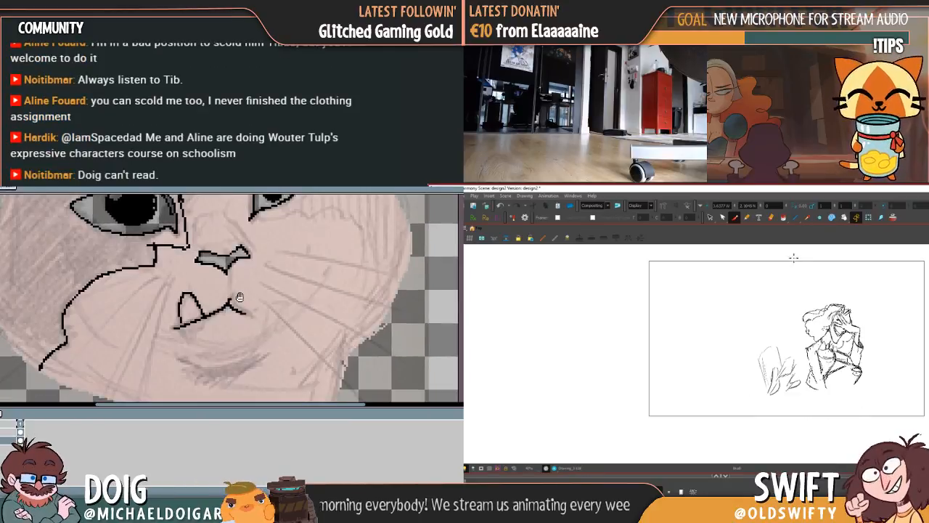
Trace the dark fur patch's edge from the hairline down to the forehead tuft, while extending the forearm sketch in Harmony
key(.)
mouse_move(239, 297)
mouse_down()
mouse_move(254, 310)
mouse_move(257, 347)
mouse_move(267, 264)
mouse_up()
drag(764, 381, 747, 332)
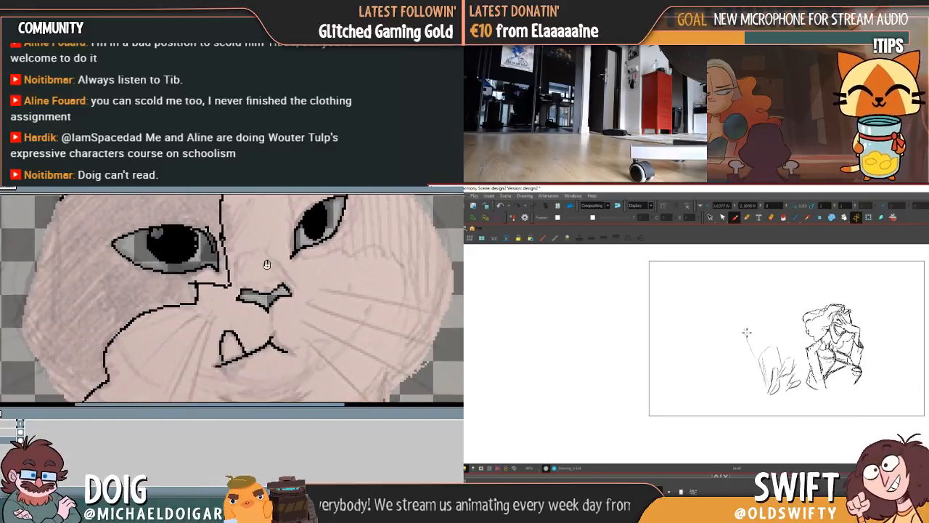
drag(267, 264, 260, 300)
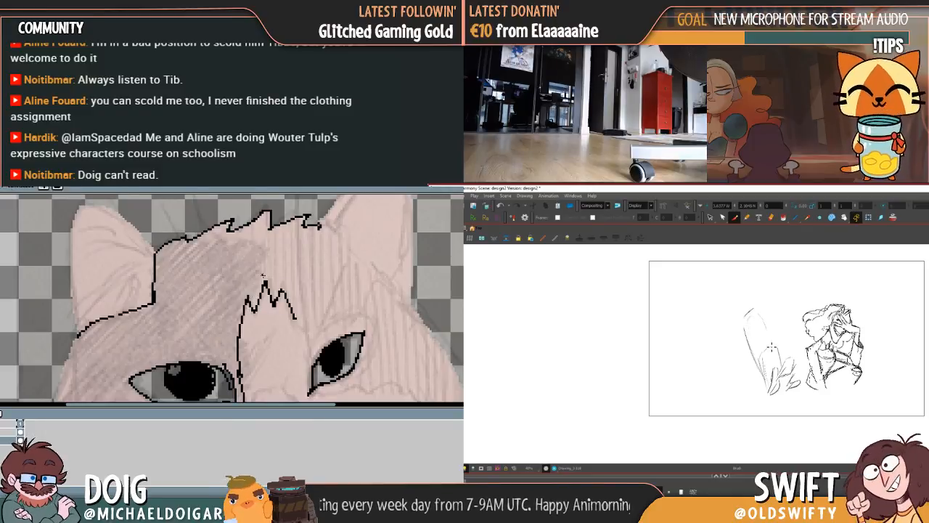
click(222, 238)
key(ctrl+z)
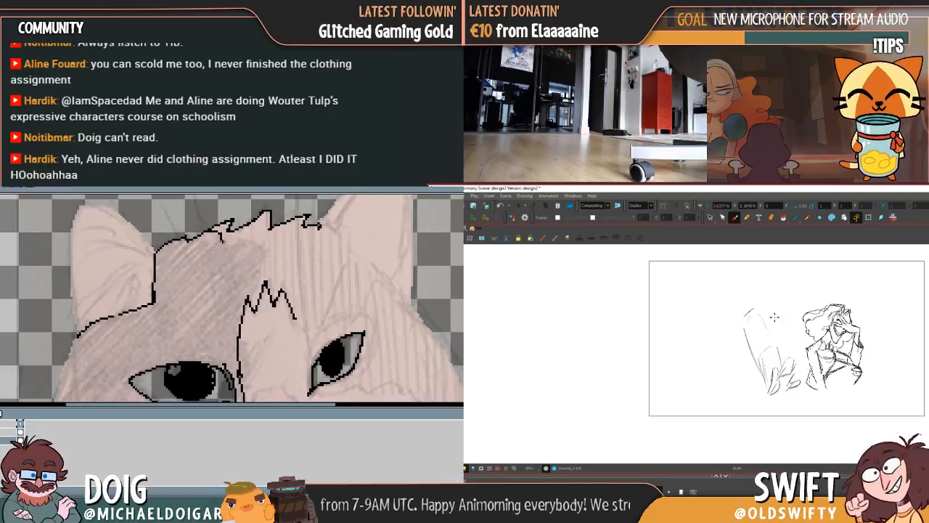
drag(261, 281, 263, 300)
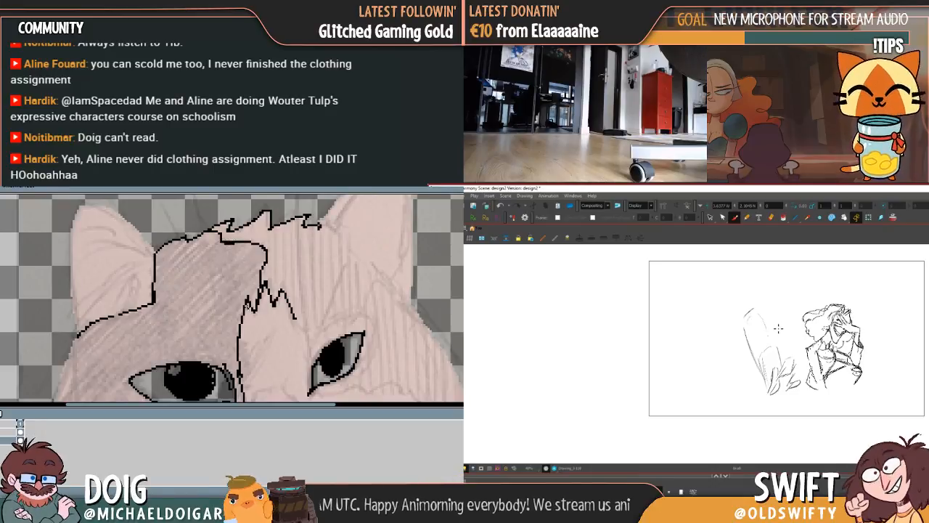
Fill the cat's dark fur patch with black in Aseprite, while sketching a loose hand above the laughing woman in Harmony
mouse_move(185, 380)
mouse_down()
mouse_move(207, 386)
mouse_move(208, 339)
mouse_move(239, 258)
mouse_move(225, 332)
mouse_up()
drag(773, 331, 778, 369)
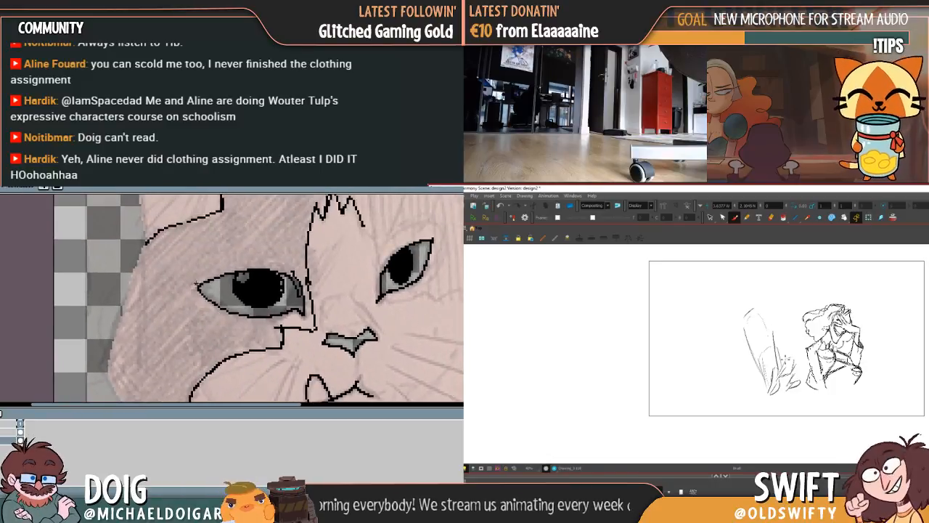
drag(196, 283, 193, 312)
click(215, 279)
drag(216, 279, 214, 339)
key(ctrl+z)
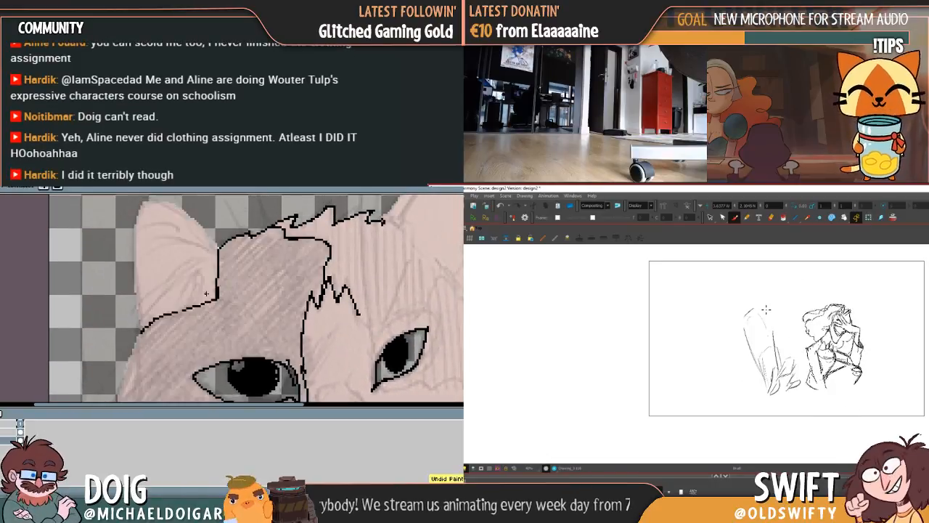
key(.)
drag(782, 300, 793, 295)
drag(228, 272, 226, 276)
mouse_move(793, 293)
mouse_down()
mouse_move(809, 290)
mouse_move(793, 305)
mouse_up()
click(239, 297)
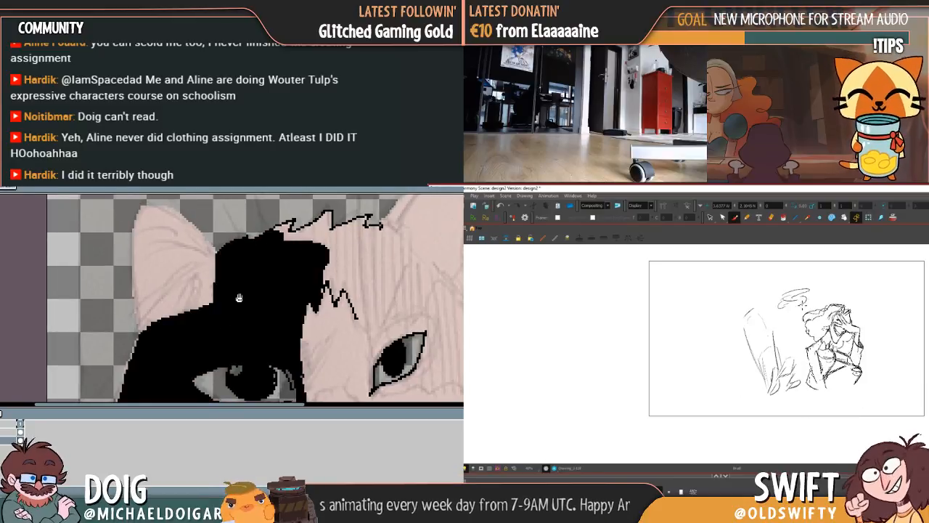
Sketch the foreground figure's outer contour, a rough outstretched hand and a long diagonal arm line in Harmony
mouse_move(239, 297)
mouse_down()
mouse_move(211, 289)
mouse_move(193, 260)
mouse_move(174, 298)
mouse_move(171, 342)
mouse_move(177, 329)
mouse_up()
key(.)
drag(752, 310, 740, 330)
drag(176, 329, 156, 319)
drag(741, 329, 750, 378)
drag(156, 319, 195, 302)
drag(751, 384, 757, 389)
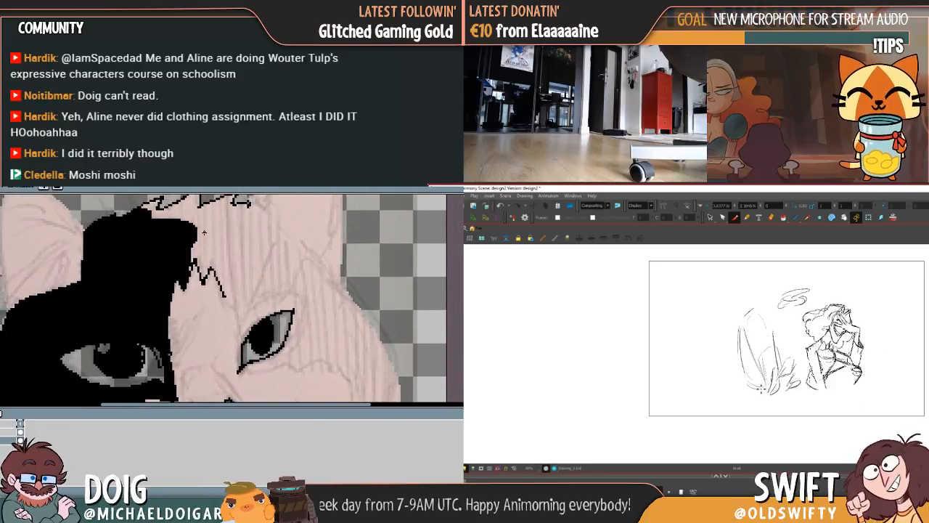
key(.)
key(.)
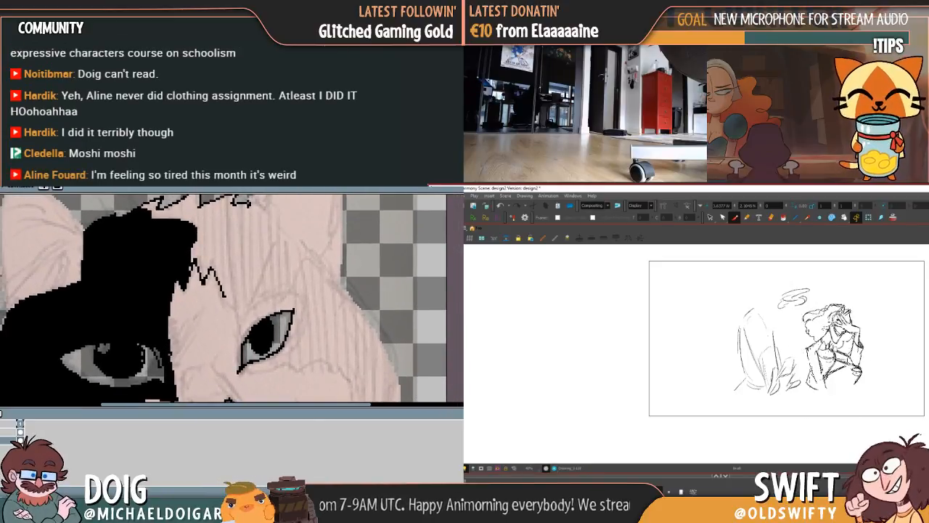
key(.)
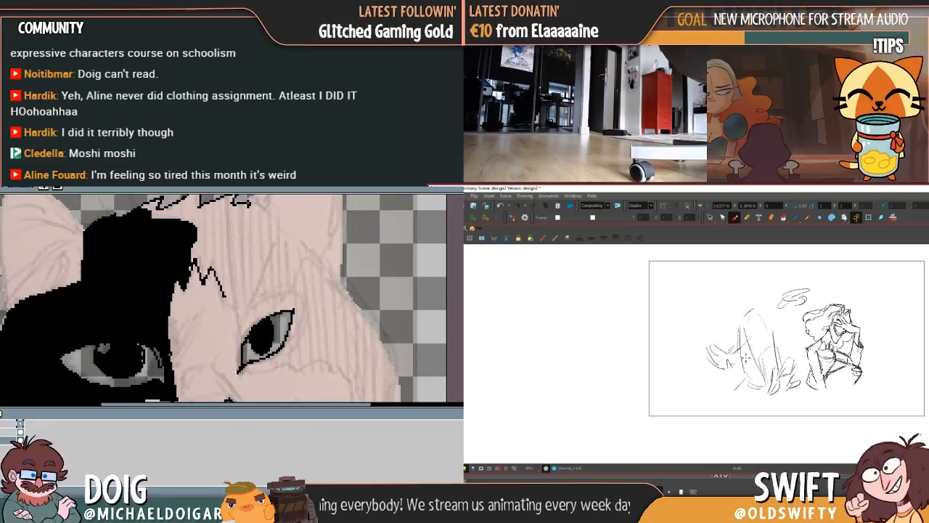
drag(793, 326, 729, 369)
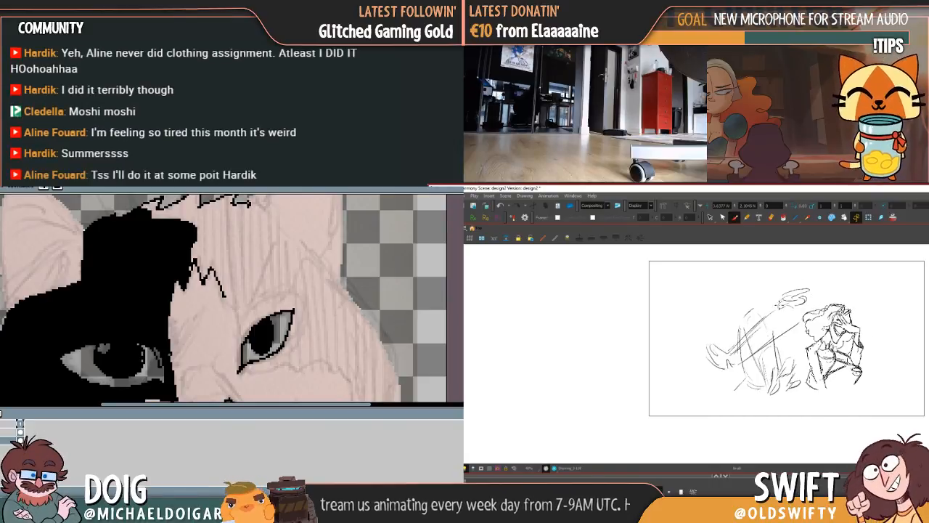
Delete the two rough hands and the diagonal arm lines from the Harmony sketch
key(alt+s)
mouse_move(786, 286)
mouse_down()
mouse_move(802, 315)
mouse_move(823, 277)
mouse_up()
key(Delete)
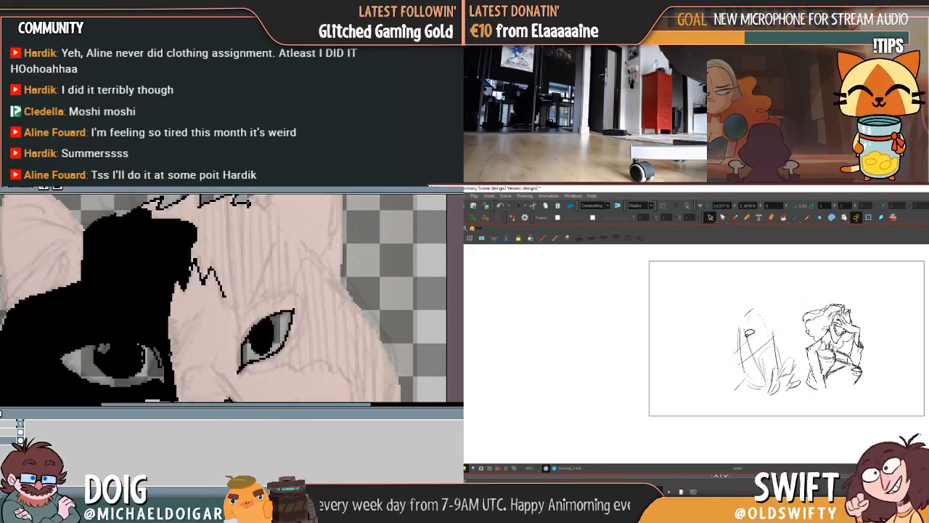
mouse_move(749, 339)
mouse_down()
mouse_move(768, 346)
mouse_move(782, 339)
mouse_move(795, 355)
mouse_move(789, 366)
mouse_move(797, 360)
mouse_up()
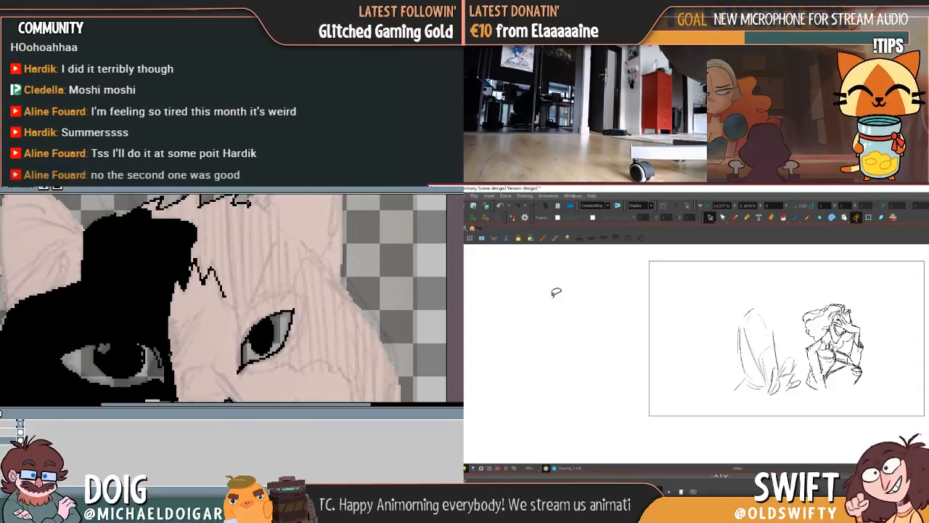
Redraw the outstretched hand lower down and sketch its arm and the rounded opposite shoulder of the seated figure in Harmony
click(734, 217)
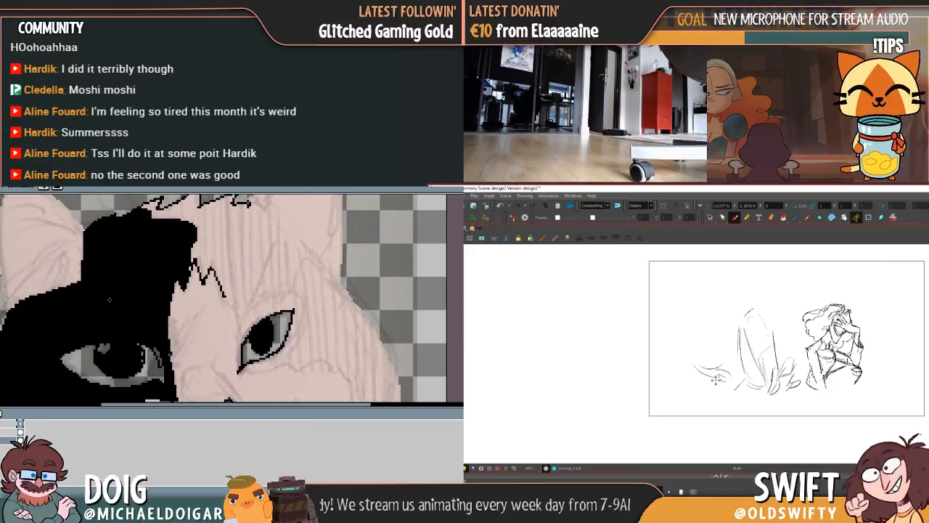
mouse_move(70, 302)
mouse_down()
mouse_move(138, 309)
mouse_move(138, 329)
mouse_move(124, 313)
mouse_up()
drag(727, 368, 744, 348)
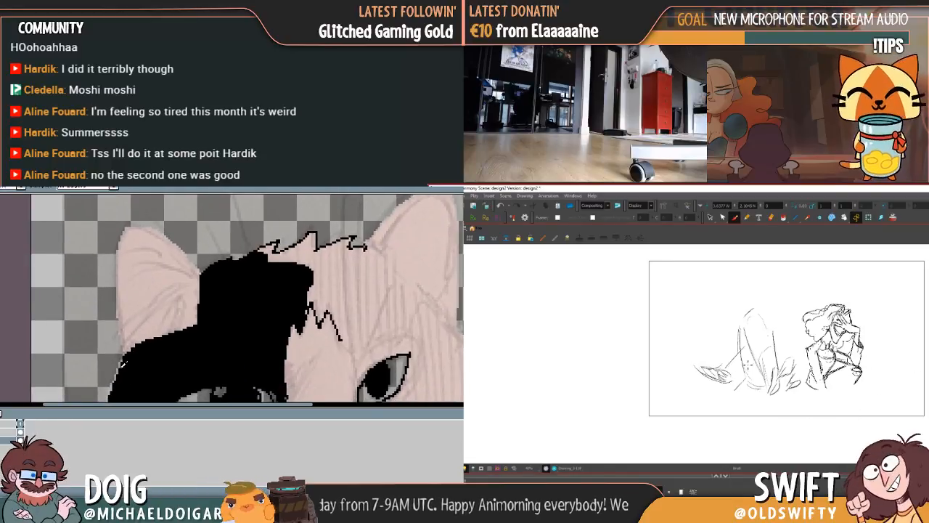
key(g)
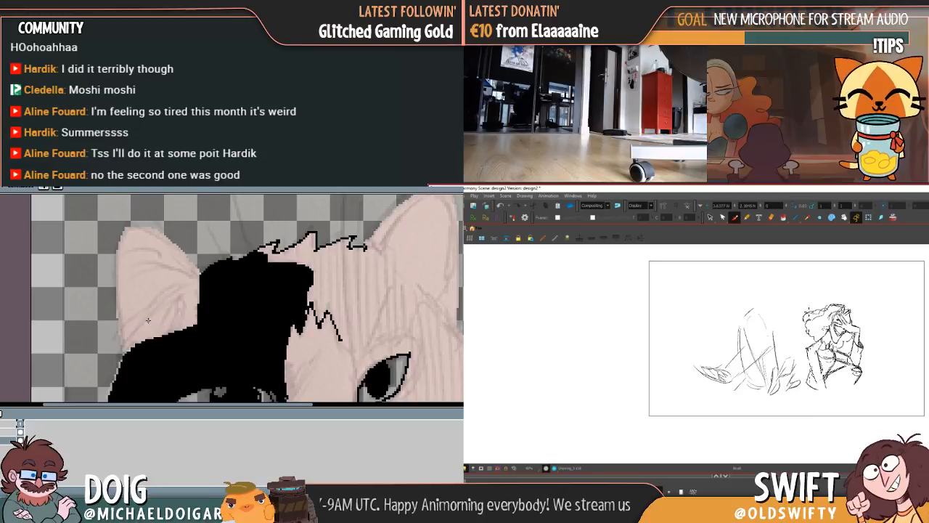
click(147, 321)
drag(747, 340, 774, 316)
drag(200, 316, 204, 324)
key(ctrl+z)
mouse_move(776, 316)
mouse_down()
mouse_move(796, 325)
mouse_move(786, 356)
mouse_up()
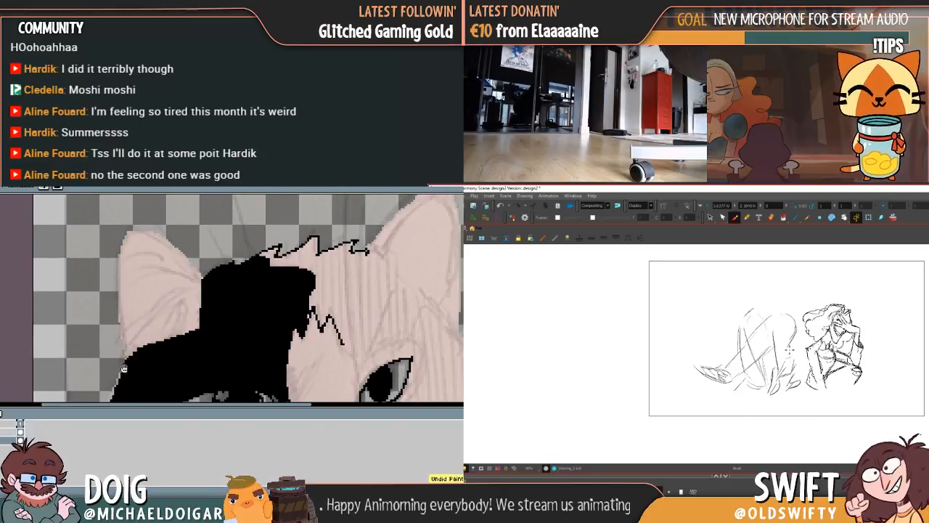
Sketch a round head above the seated figure in Harmony, while touching up the black patch's cheek edge in Aseprite
mouse_move(124, 370)
mouse_down()
mouse_move(153, 324)
mouse_move(166, 243)
mouse_up()
key(i)
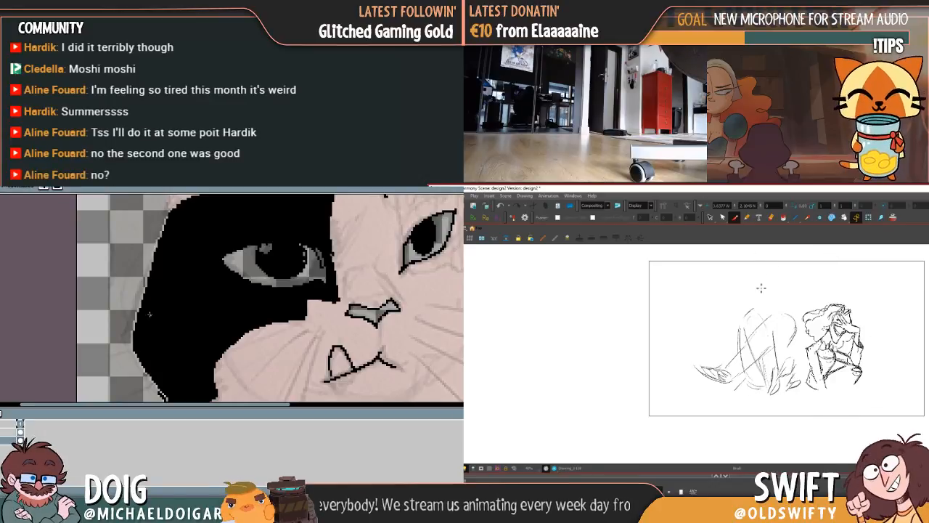
drag(762, 288, 771, 310)
drag(161, 296, 158, 329)
drag(771, 309, 775, 315)
drag(157, 329, 151, 369)
drag(179, 300, 166, 350)
click(177, 294)
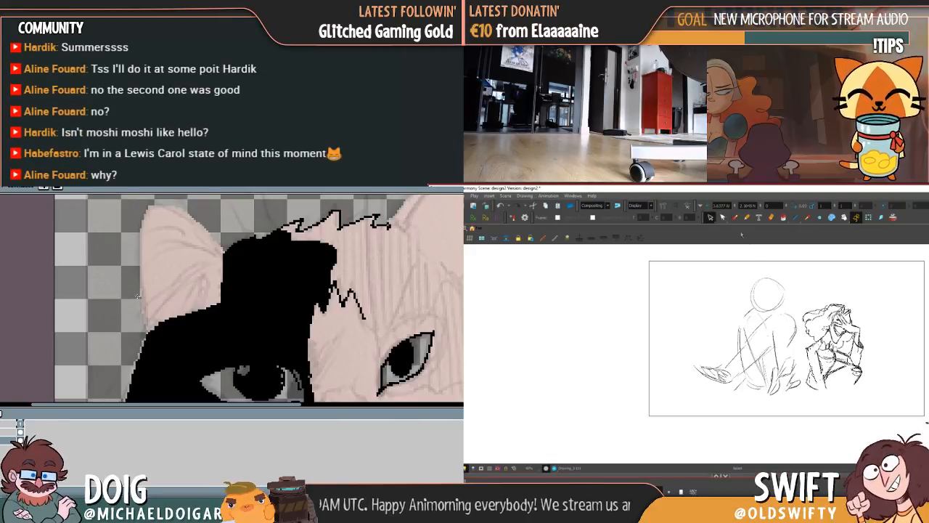
Clear the seated figure beside the laughing woman in Harmony and compare the scene with and without it
mouse_move(763, 269)
mouse_down()
mouse_move(790, 283)
mouse_move(793, 408)
mouse_move(693, 396)
mouse_up()
key(Delete)
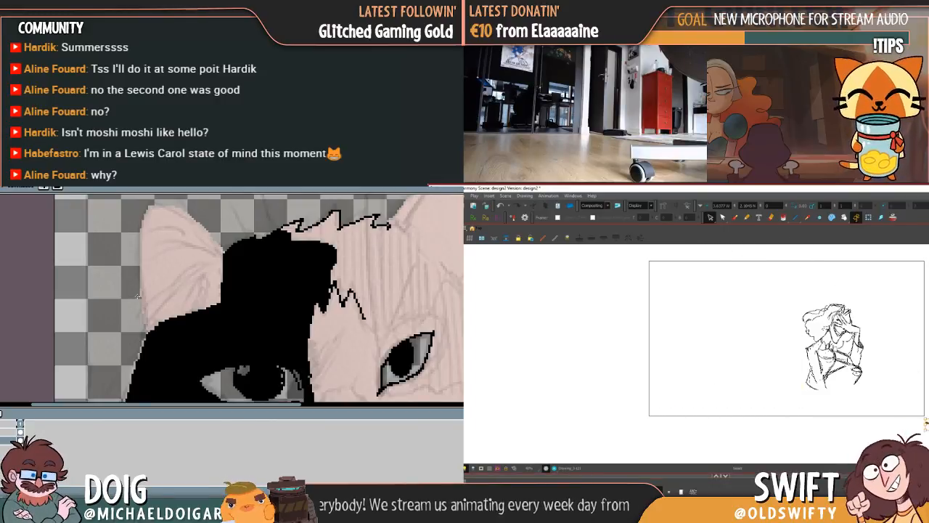
click(734, 217)
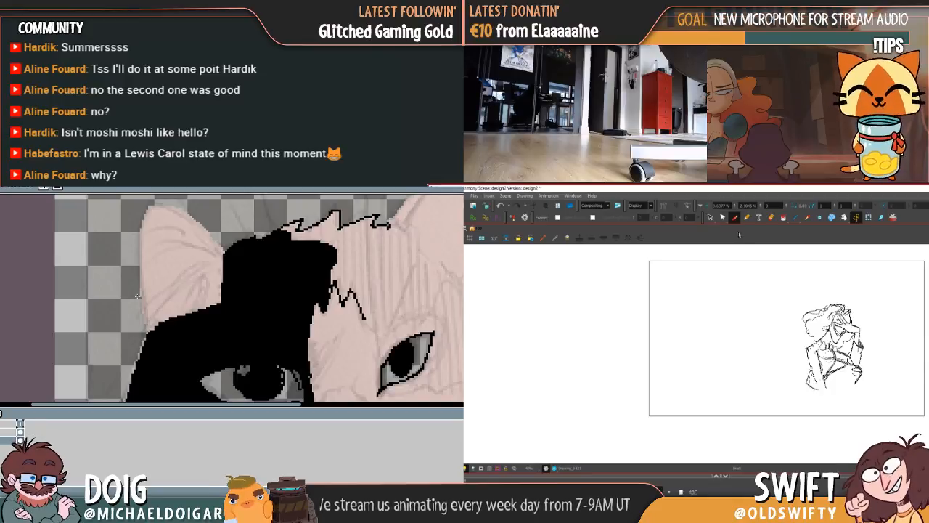
key(ctrl+z)
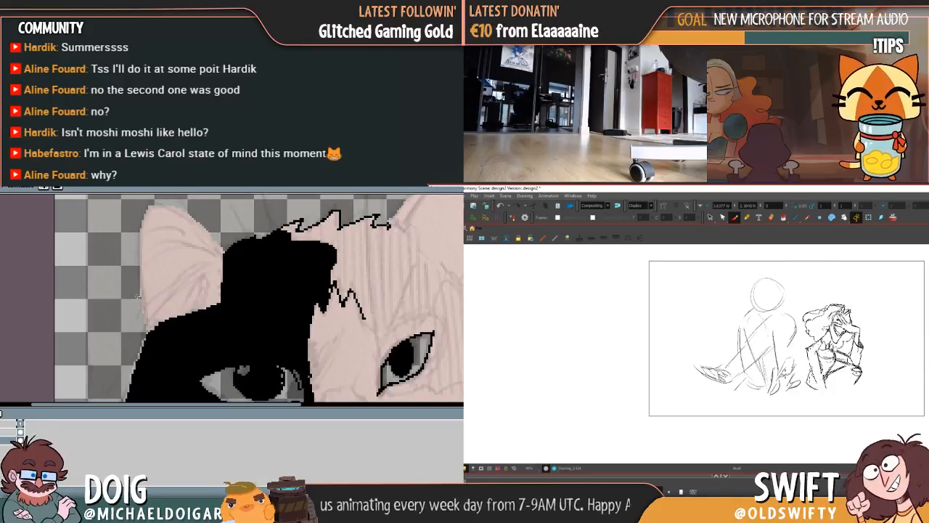
key(ctrl+shift+z)
key(ctrl+z)
key(ctrl+shift+z)
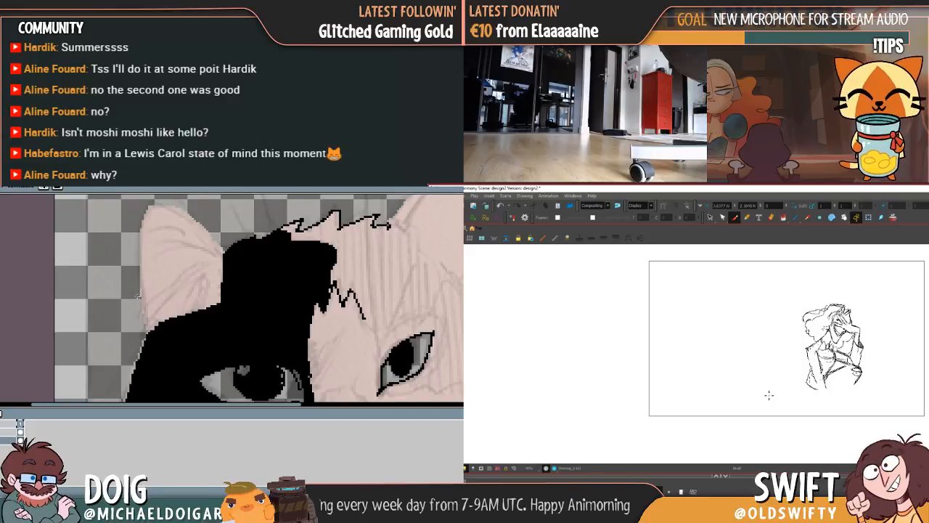
key(ctrl+z)
key(ctrl+shift+z)
key(ctrl+z)
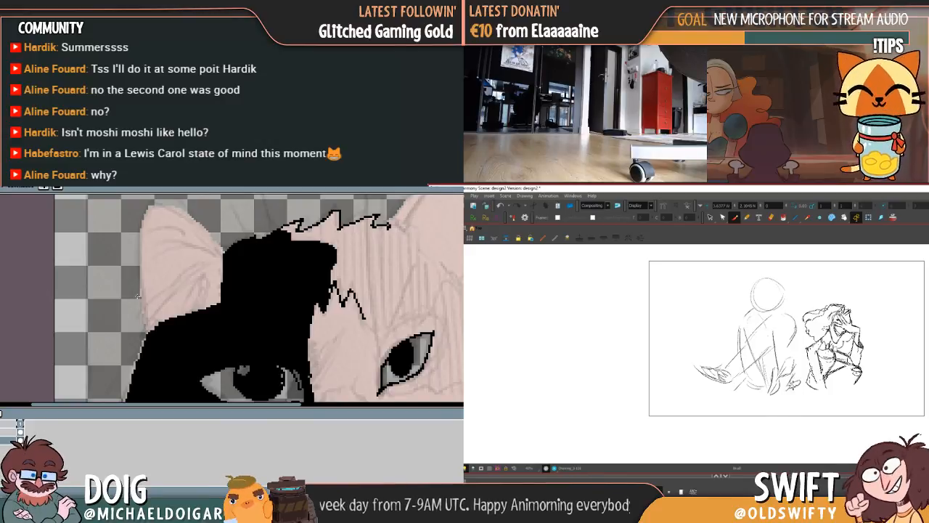
key(ctrl+shift+z)
Sketch two loose feet at ground level for a new pose beside the laughing woman, checking against the earlier seated figure
mouse_move(786, 389)
mouse_down()
mouse_move(807, 397)
mouse_move(782, 403)
mouse_up()
key(ctrl+shift+z)
key(ctrl+z)
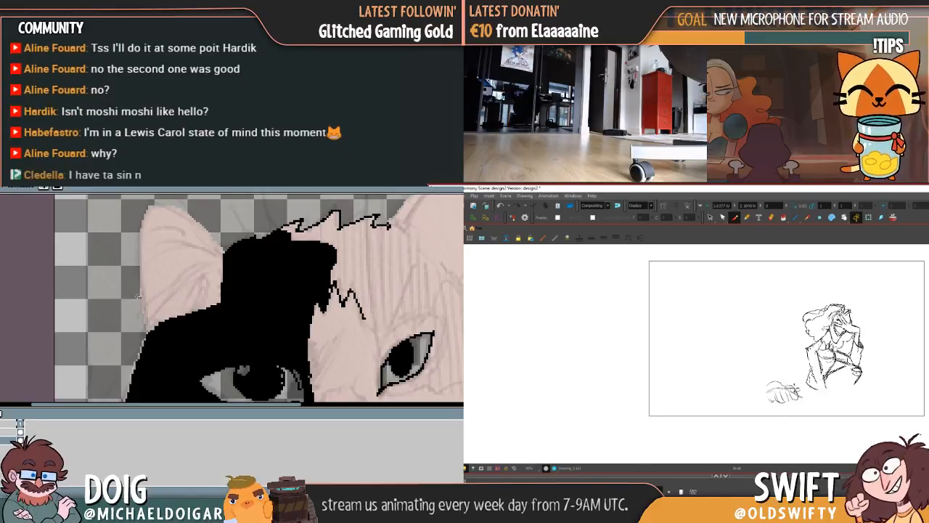
key(g)
key(f)
key(g)
key(f)
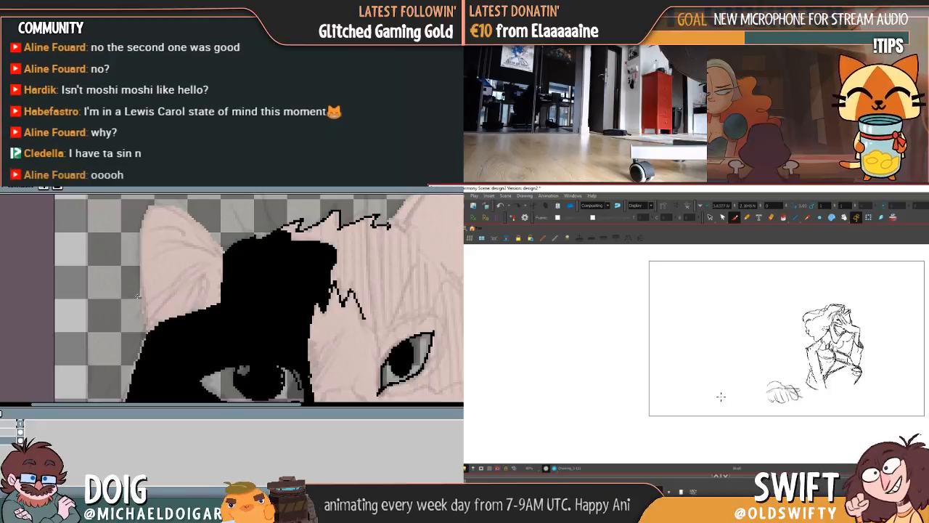
mouse_move(710, 401)
mouse_down()
mouse_move(719, 395)
mouse_move(722, 405)
mouse_up()
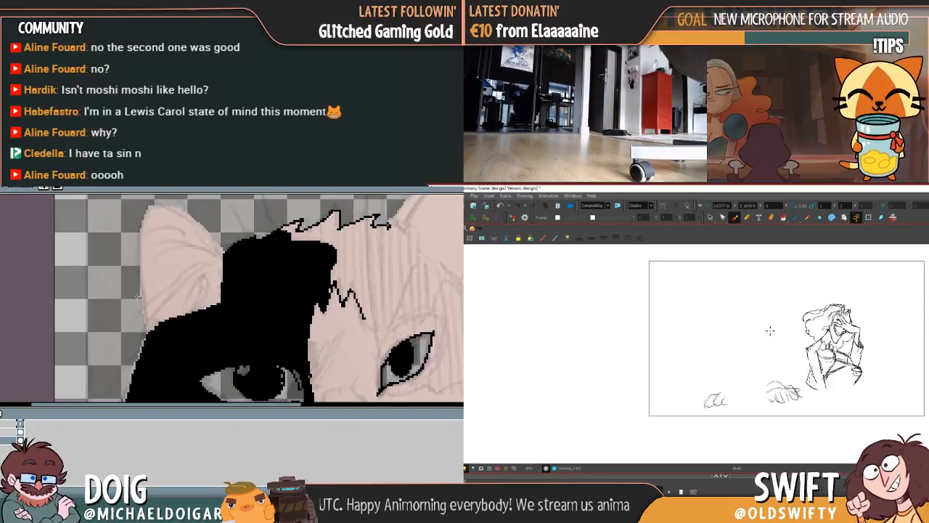
Add a round head and crossed lower legs joining the feet of the new pose, flipping to the earlier figure for comparison
key(f)
key(g)
mouse_move(737, 324)
mouse_down()
mouse_move(748, 348)
mouse_move(730, 340)
mouse_move(739, 320)
mouse_up()
key(f)
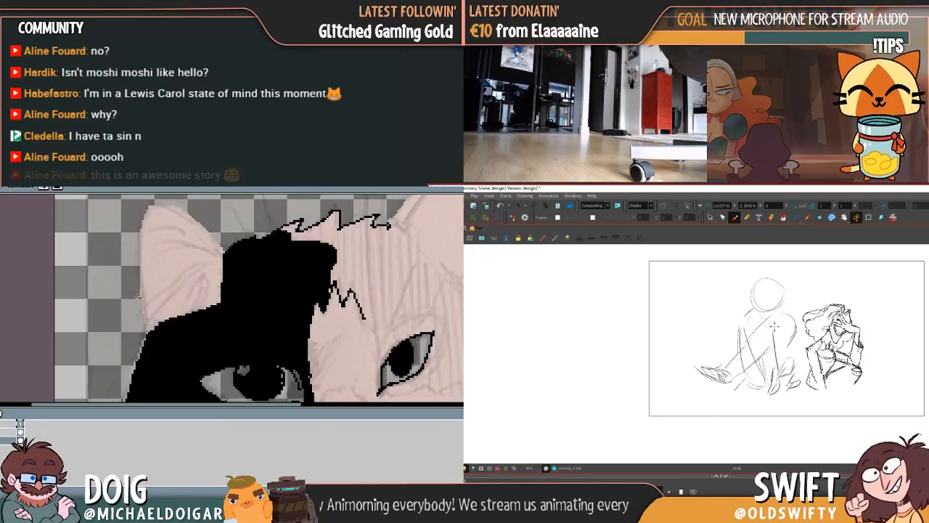
key(g)
mouse_move(730, 382)
mouse_down()
mouse_move(771, 390)
mouse_move(759, 392)
mouse_move(767, 399)
mouse_move(730, 380)
mouse_move(754, 371)
mouse_move(784, 380)
mouse_up()
key(f)
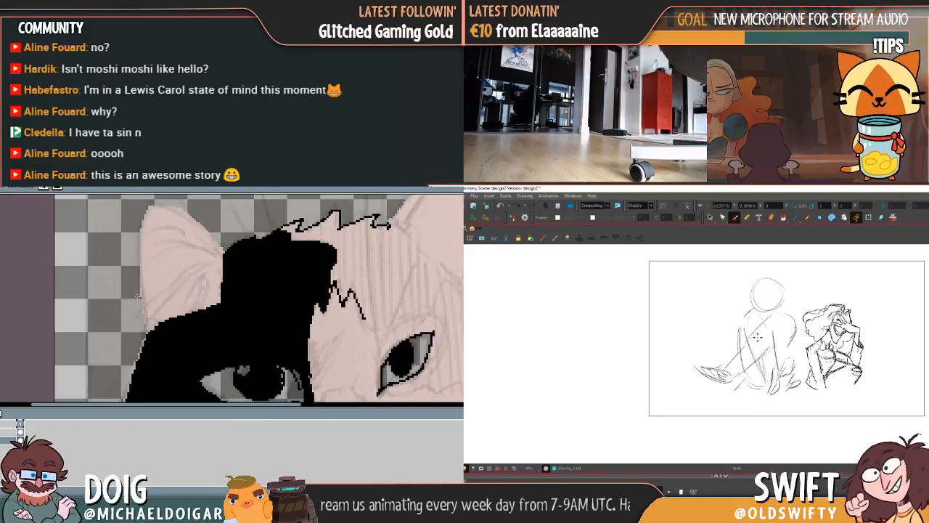
key(g)
drag(727, 392, 743, 396)
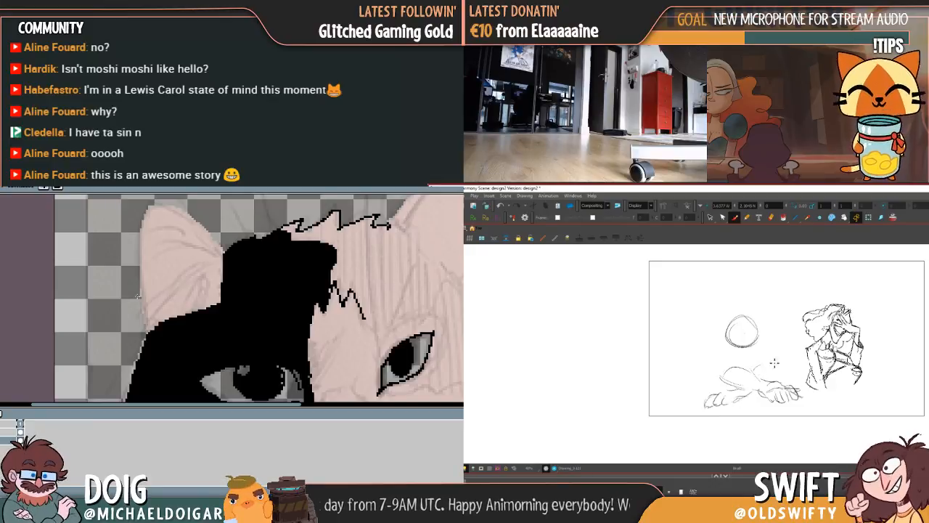
Sketch the bent knee, both sides of the torso and a short arm stroke on the cross-legged figure in Harmony
drag(775, 363, 772, 381)
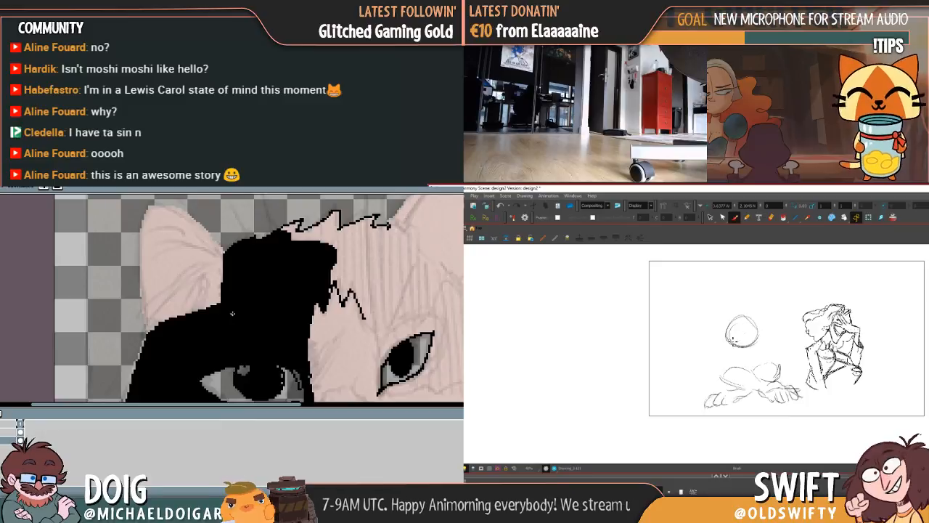
drag(726, 351, 718, 373)
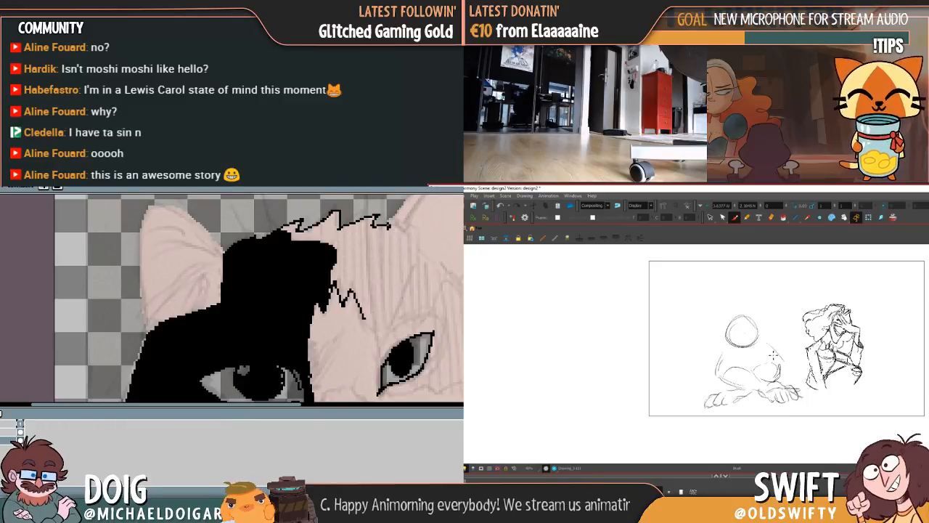
drag(774, 355, 787, 381)
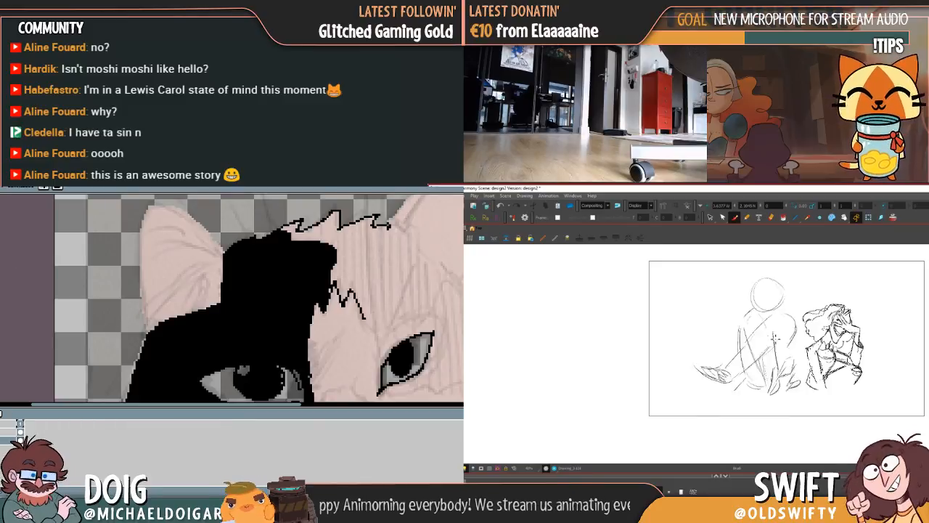
click(185, 280)
mouse_move(230, 271)
mouse_down()
mouse_move(195, 327)
mouse_move(182, 301)
mouse_move(180, 269)
mouse_move(191, 290)
mouse_move(184, 262)
mouse_up()
key(f)
key(g)
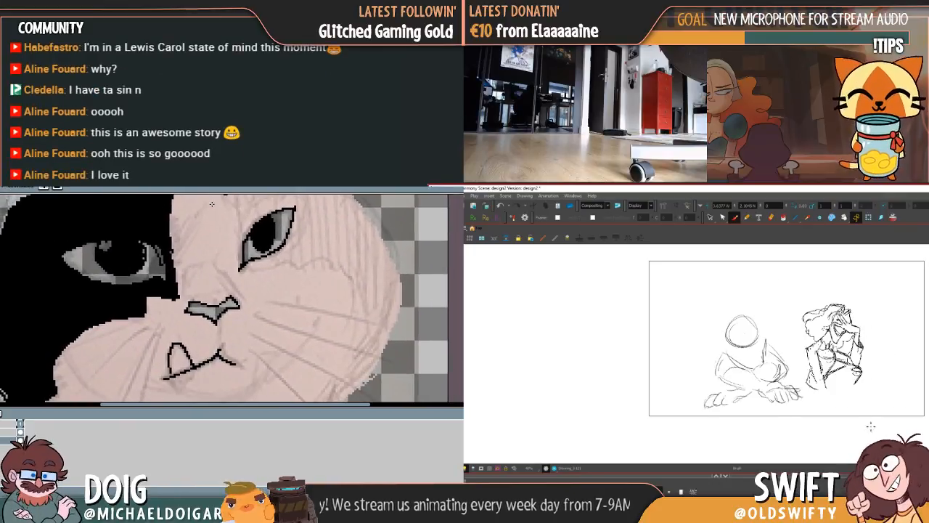
Compare the cross-legged pose with the earlier seated pose in Harmony, and examine the whole cat sprite in Aseprite
scroll(222, 309, down, 8)
scroll(225, 312, up, 9)
key(g)
key(g)
key(g)
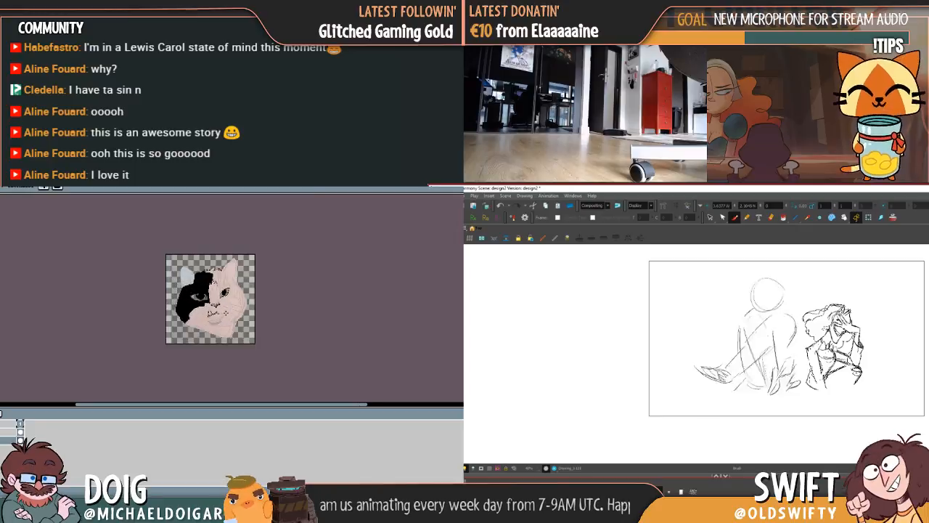
key(g)
key(g)
key(g)
drag(156, 298, 234, 311)
scroll(234, 310, down, 7)
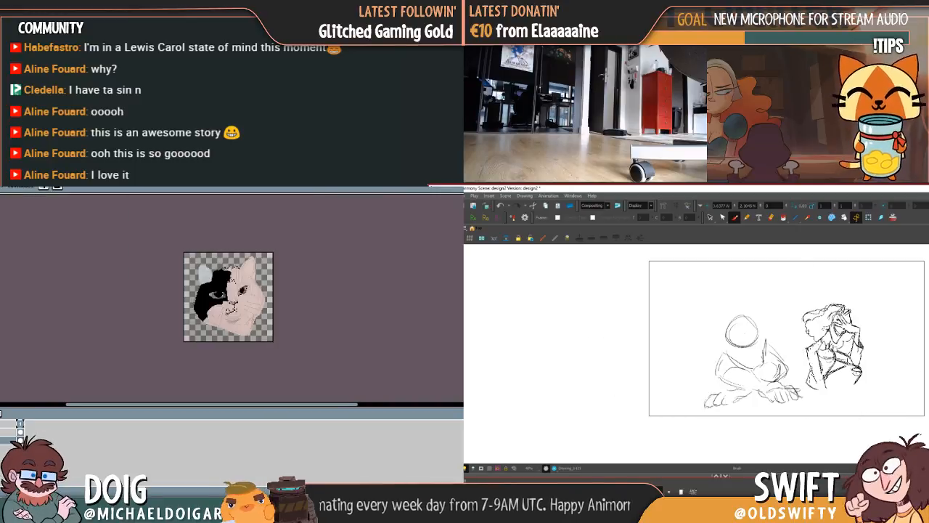
scroll(233, 309, up, 4)
scroll(234, 310, up, 3)
key(g)
key(g)
key(g)
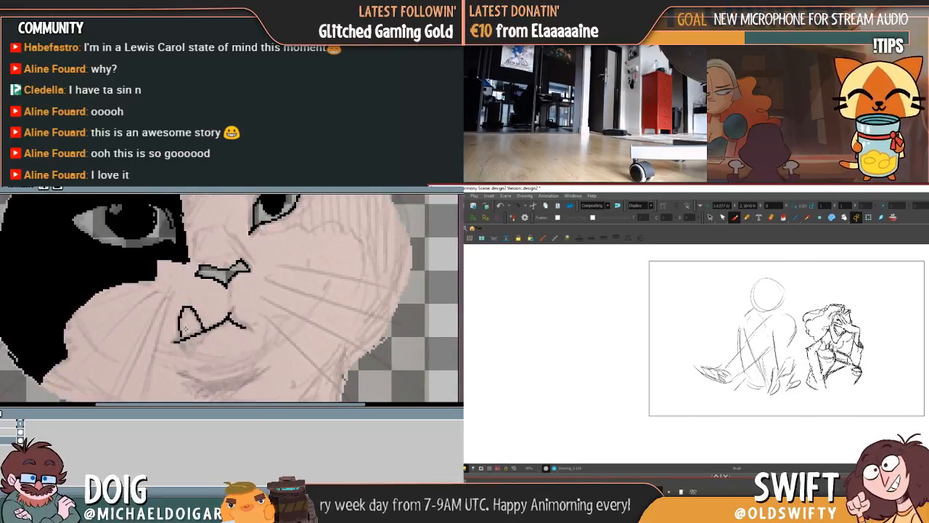
key(g)
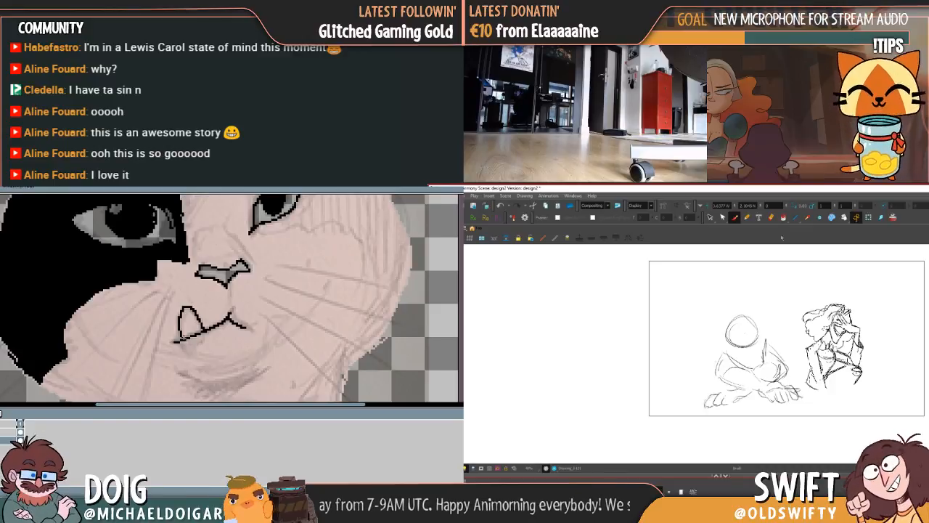
Delete the cross-legged figure sketch in Harmony, and fill the cat's fang with white in Aseprite
mouse_move(782, 314)
mouse_down()
mouse_move(712, 316)
mouse_move(794, 306)
mouse_move(774, 283)
mouse_move(794, 345)
mouse_move(790, 433)
mouse_move(665, 393)
mouse_move(824, 265)
mouse_up()
click(709, 217)
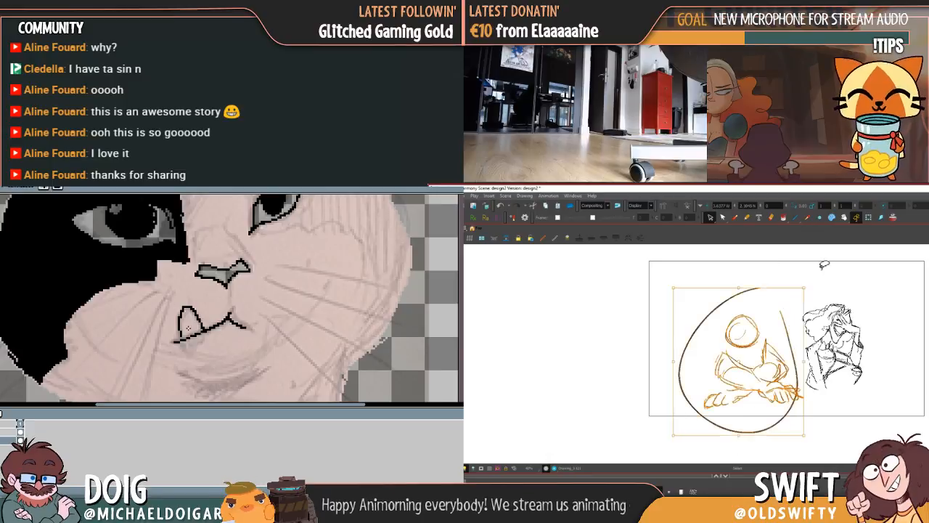
key(Delete)
click(188, 328)
mouse_move(186, 290)
mouse_down()
mouse_move(184, 338)
mouse_move(187, 309)
mouse_up()
key(g)
mouse_move(784, 286)
mouse_down()
mouse_move(715, 389)
mouse_move(780, 272)
mouse_up()
key(Delete)
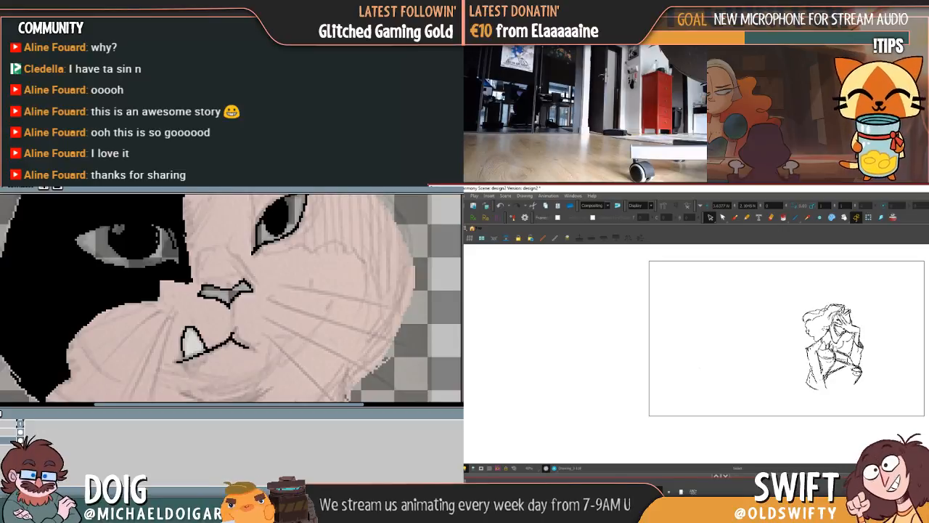
key(f)
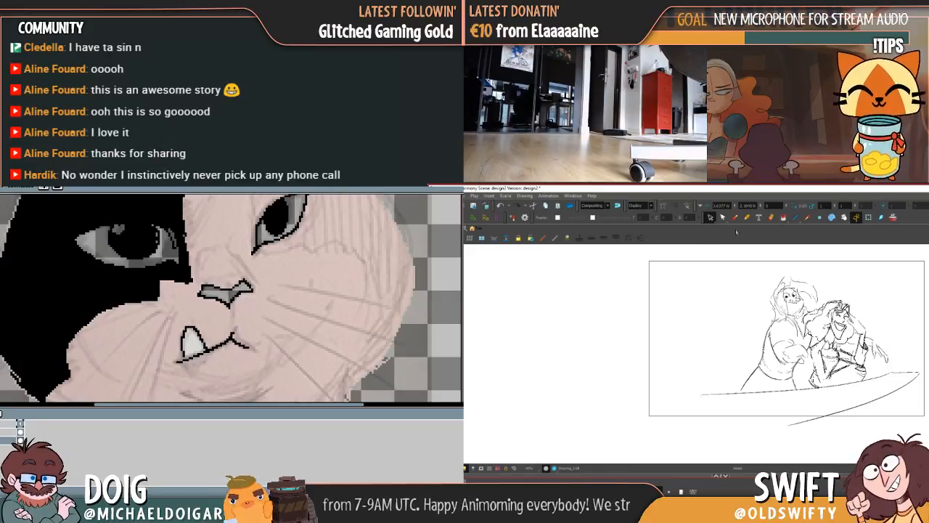
click(735, 217)
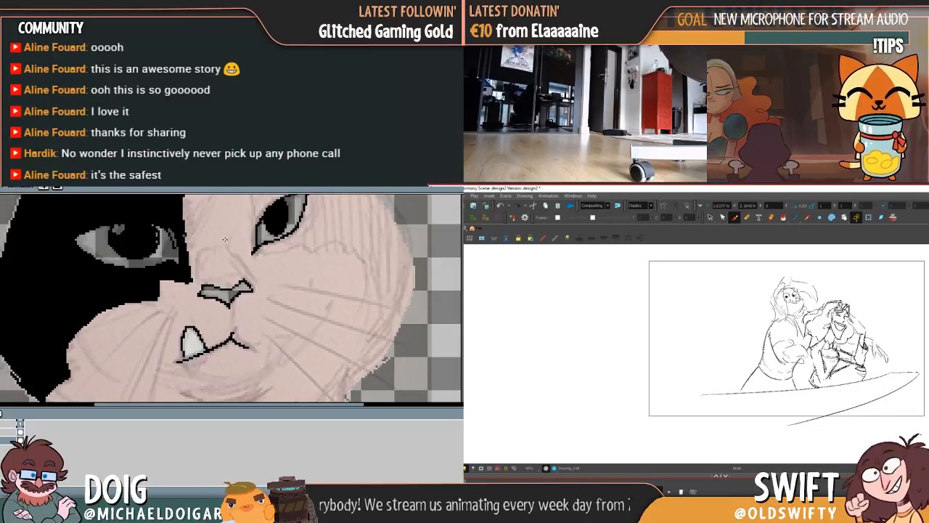
Outline an orange fur patch on the cat's face from the forehead tuft past the eye, across the cheek and along the ear base
scroll(209, 326, down, 2)
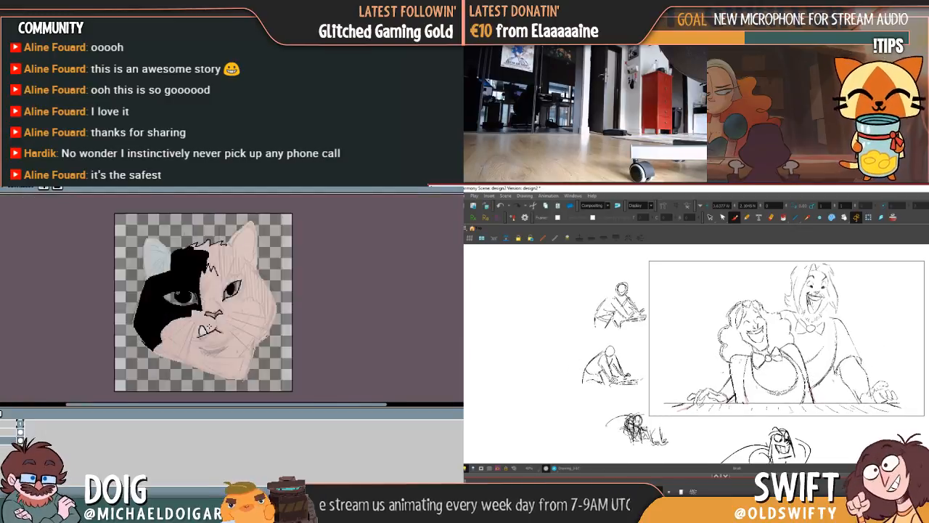
scroll(209, 325, up, 1)
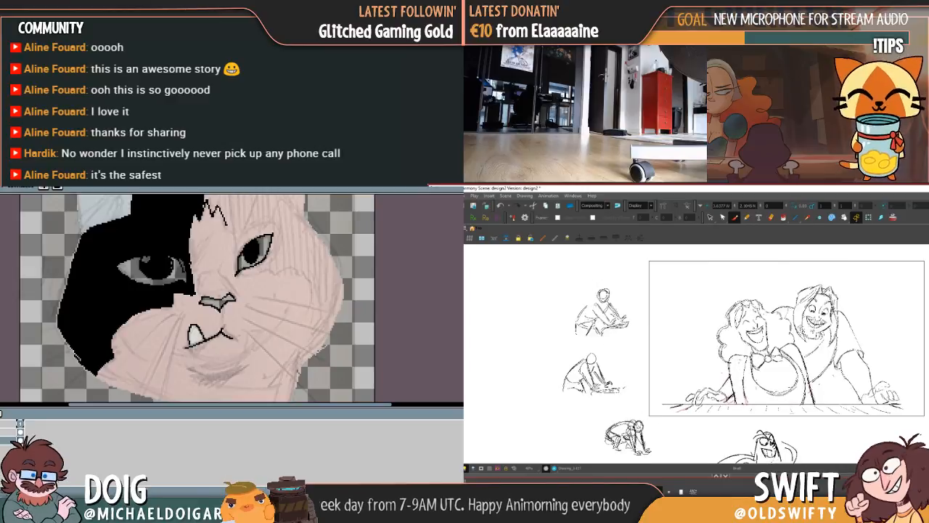
drag(242, 284, 226, 325)
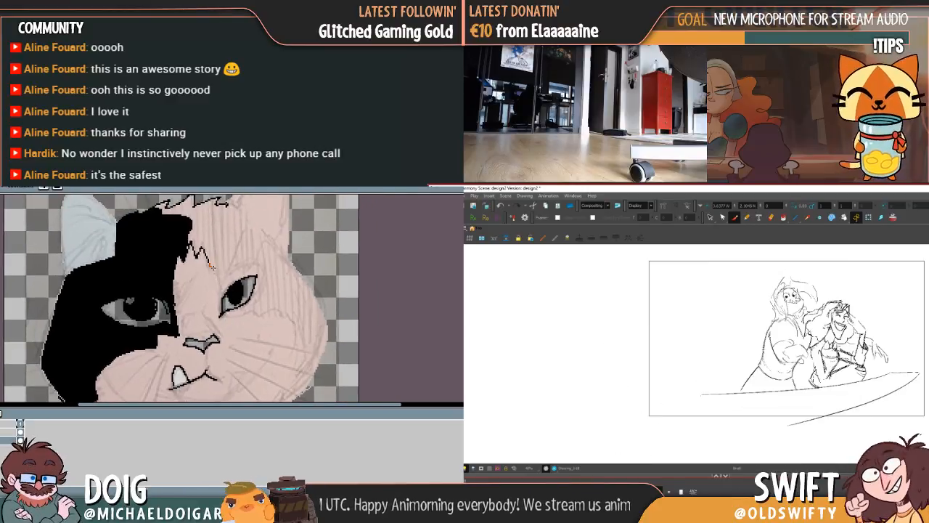
click(210, 266)
key(ctrl+z)
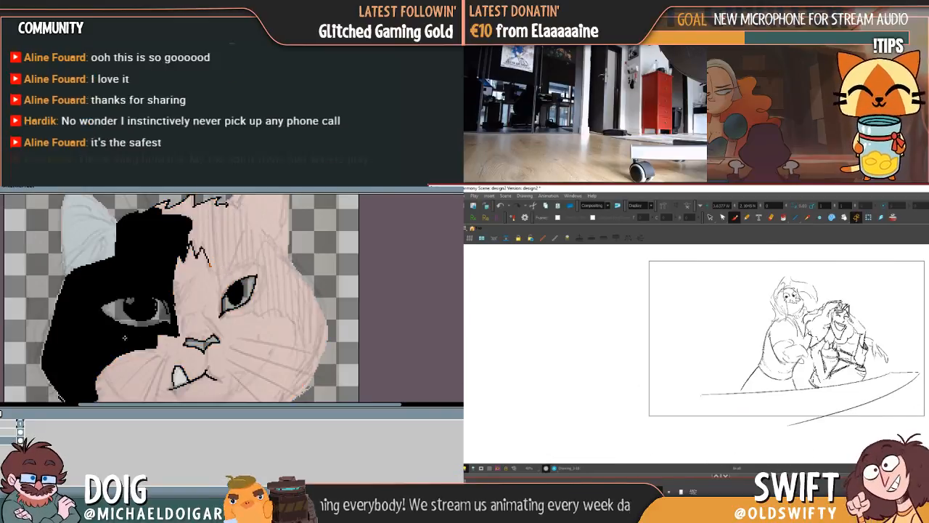
mouse_move(210, 266)
mouse_down()
mouse_move(221, 293)
mouse_move(252, 313)
mouse_move(288, 314)
mouse_move(298, 332)
mouse_up()
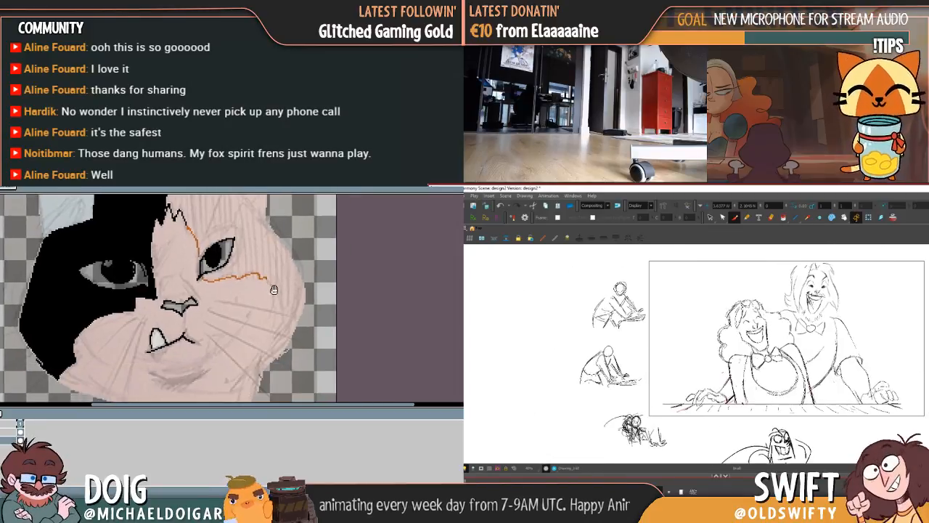
mouse_move(270, 283)
mouse_down()
mouse_move(267, 361)
mouse_move(283, 350)
mouse_up()
drag(262, 232, 259, 311)
mouse_move(201, 247)
mouse_down()
mouse_move(263, 300)
mouse_move(251, 289)
mouse_move(258, 276)
mouse_move(229, 295)
mouse_move(233, 288)
mouse_up()
Try to fill the outlined fur patch with orange, and undo the fill
click(267, 293)
key(ctrl+z)
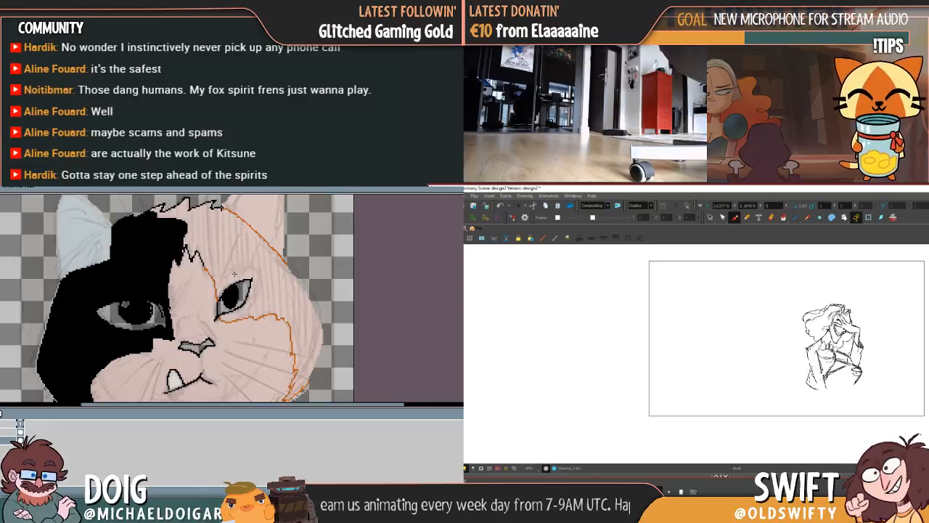
drag(211, 260, 222, 287)
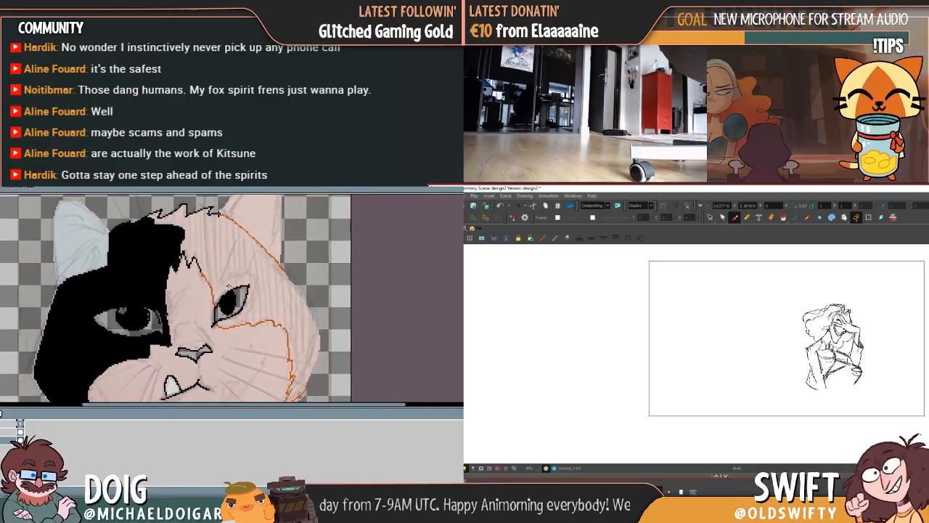
click(266, 294)
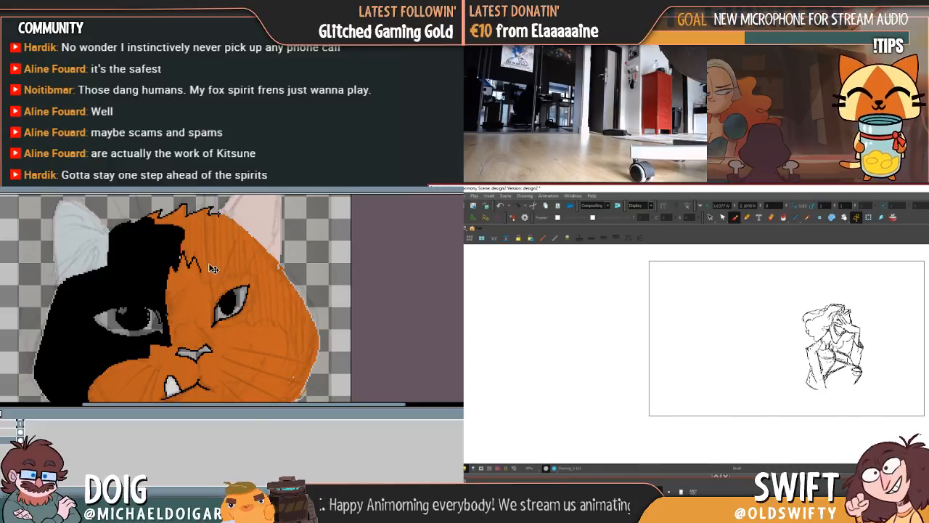
drag(231, 358, 182, 293)
key(ctrl+z)
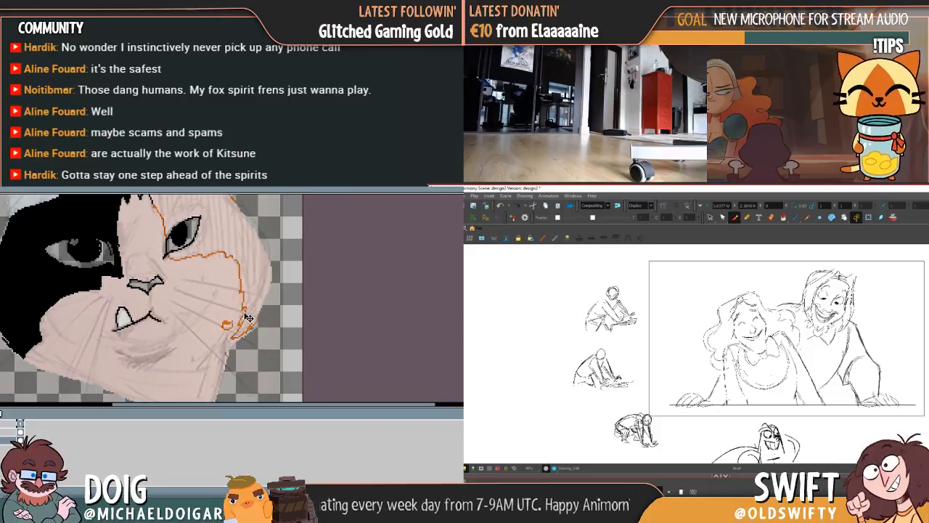
Close gaps in the orange outline along the cheek's outer edge and at the base of the ear
drag(245, 315, 238, 310)
scroll(243, 301, up, 4)
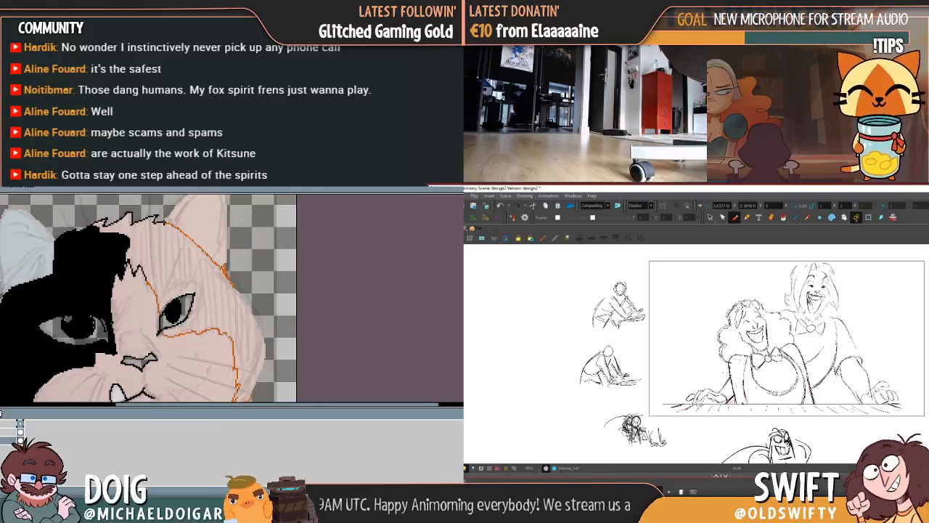
drag(163, 262, 183, 287)
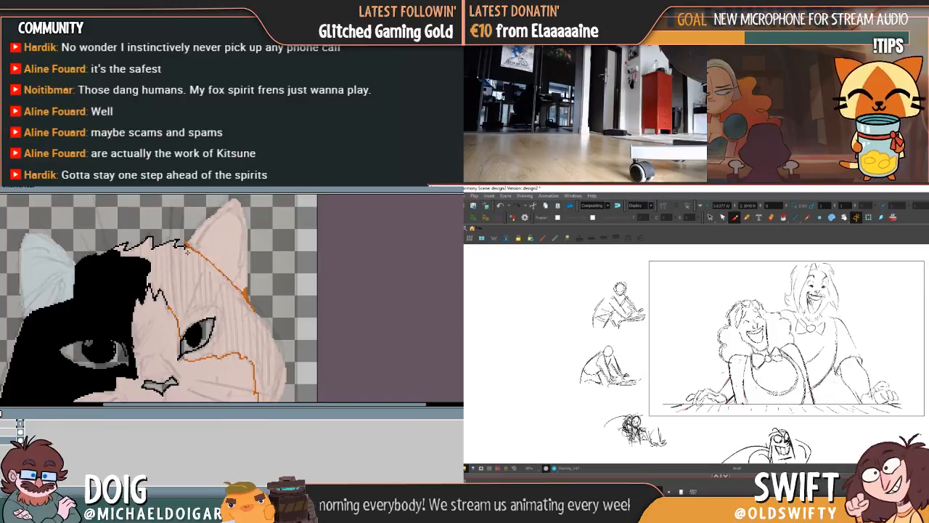
drag(179, 289, 188, 265)
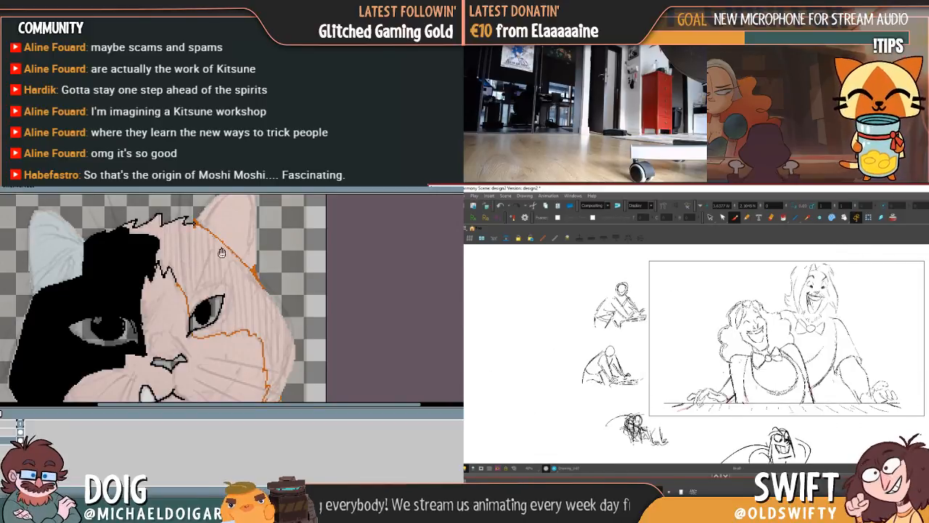
mouse_move(221, 252)
mouse_down()
mouse_move(187, 223)
mouse_move(170, 199)
mouse_move(176, 186)
mouse_up()
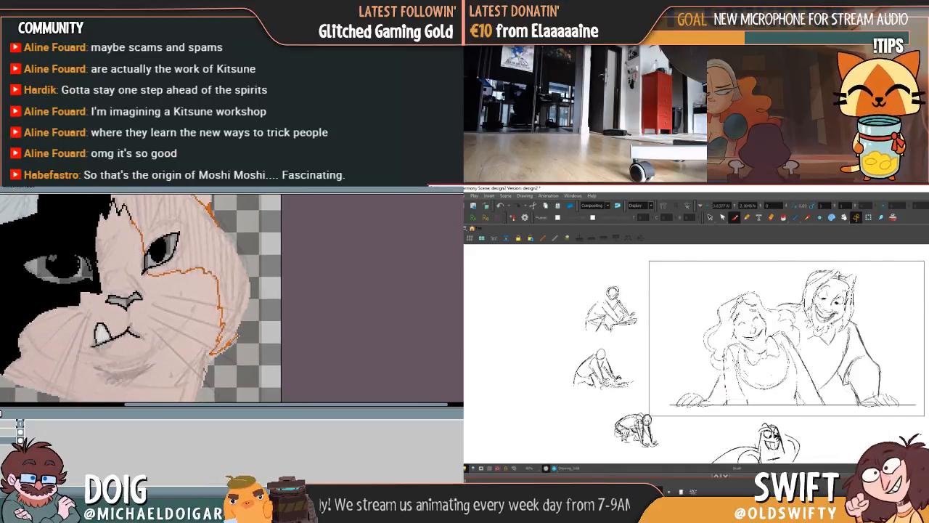
drag(220, 292, 208, 311)
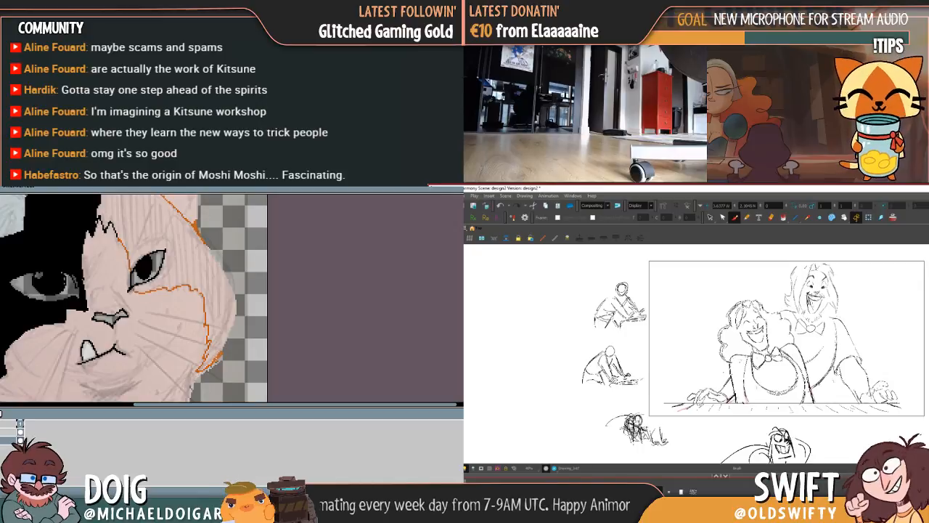
click(220, 312)
key(ctrl+z)
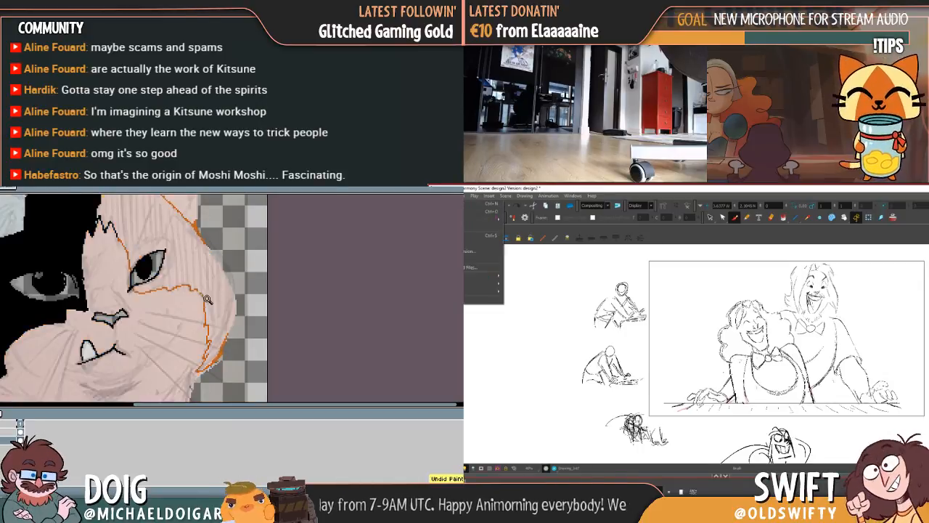
drag(175, 284, 193, 295)
Save the Harmony scene as design3 in the NSP_Short folder, and trace the cat's forehead tuft in orange in Aseprite
key(ctrl+shift+s)
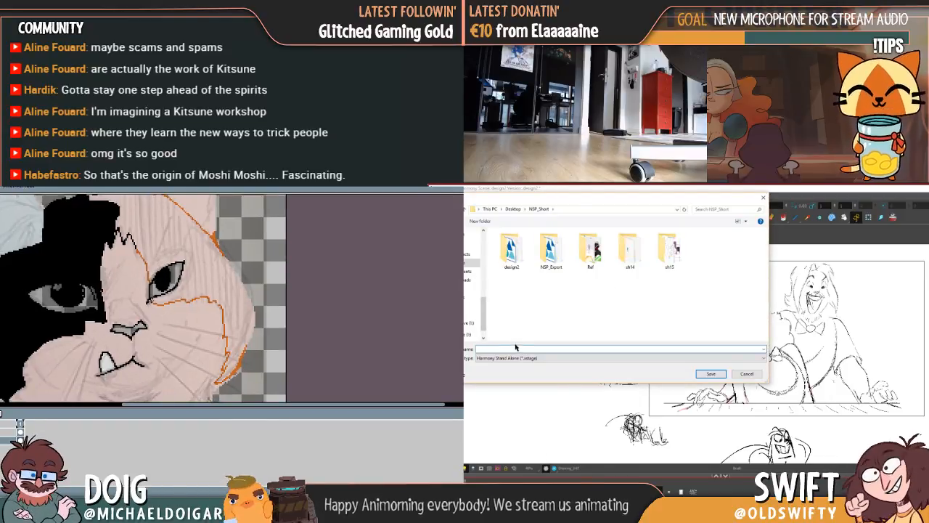
click(511, 268)
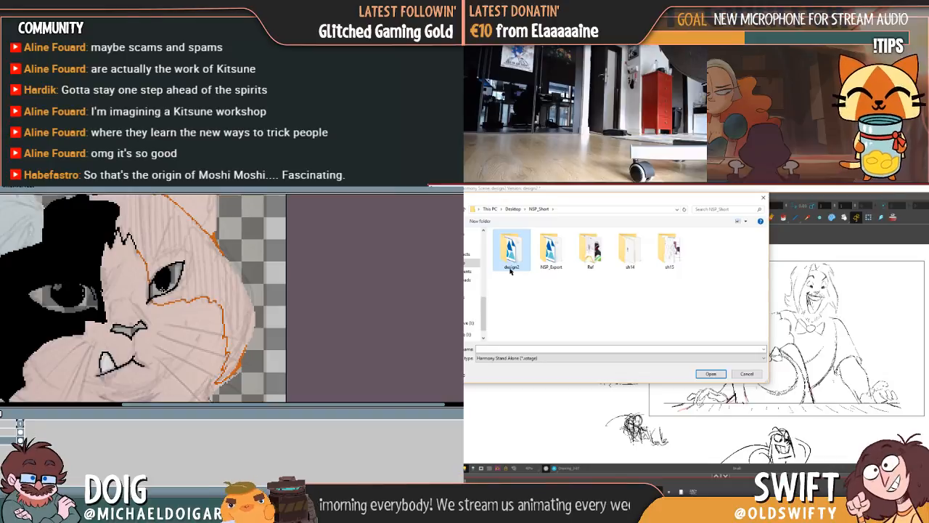
click(511, 268)
key(ctrl+c)
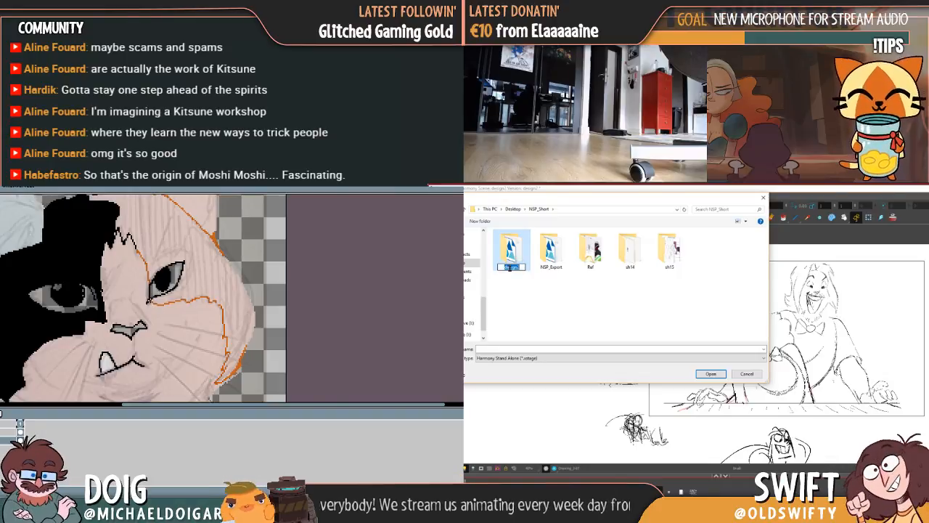
click(519, 349)
key(ctrl+v)
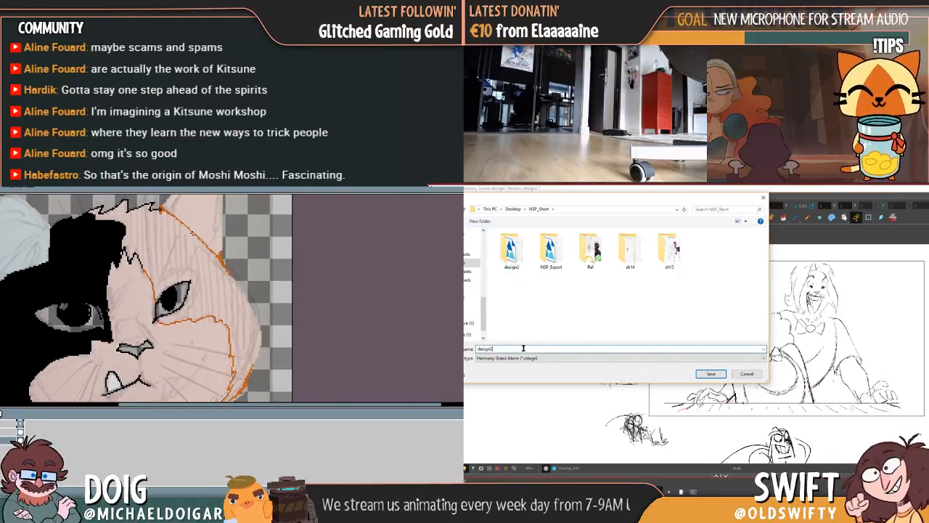
click(167, 280)
key(ctrl+z)
mouse_move(166, 260)
mouse_down()
mouse_move(172, 277)
mouse_move(170, 269)
mouse_up()
click(710, 374)
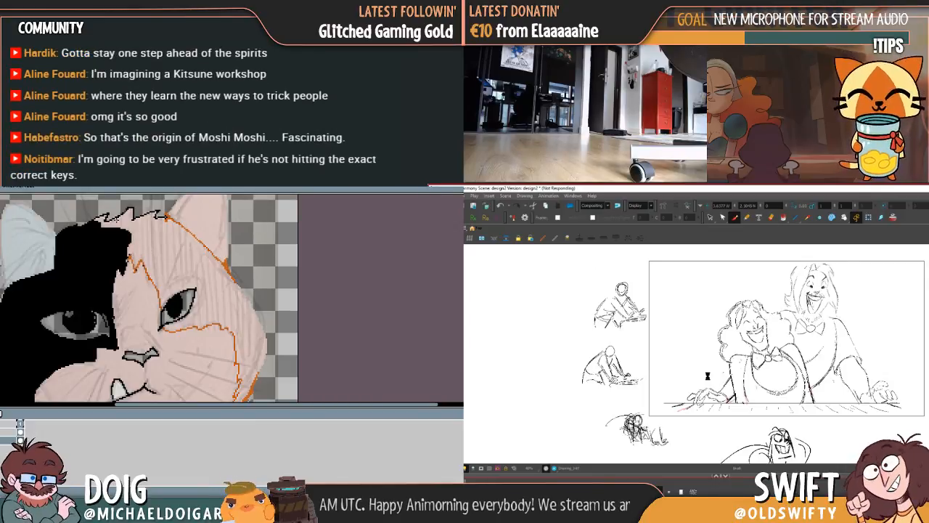
Fill the outlined patch over the cat's forehead, eye area and outer cheek with orange
drag(124, 245, 81, 189)
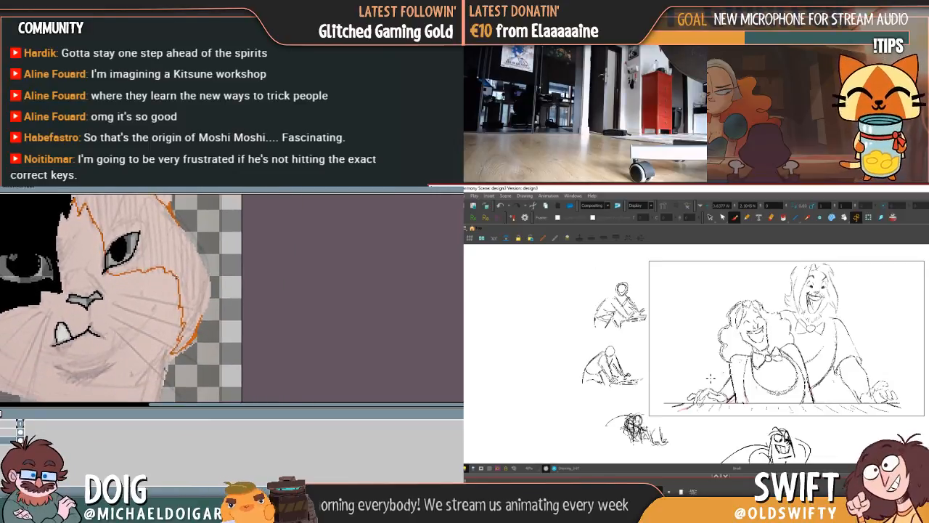
click(143, 231)
drag(125, 217, 166, 274)
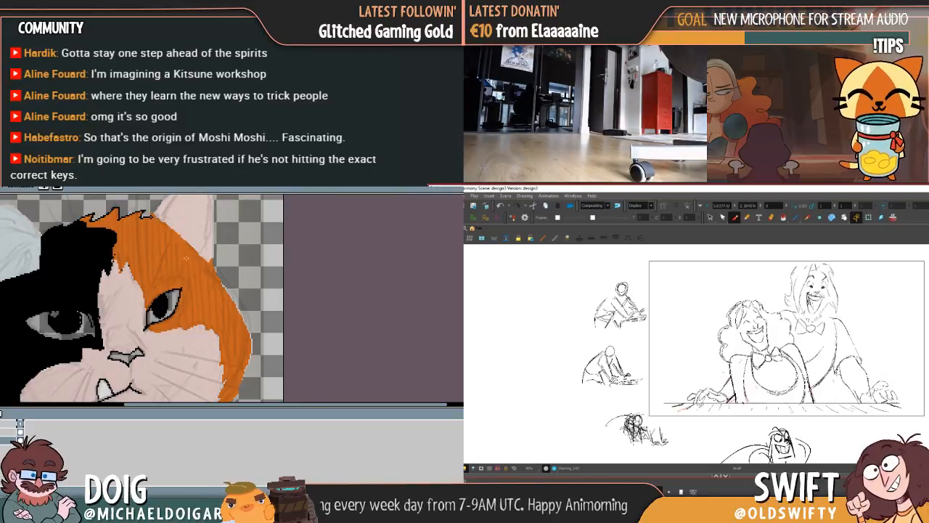
mouse_move(186, 258)
mouse_down()
mouse_move(178, 276)
mouse_move(186, 283)
mouse_move(178, 243)
mouse_up()
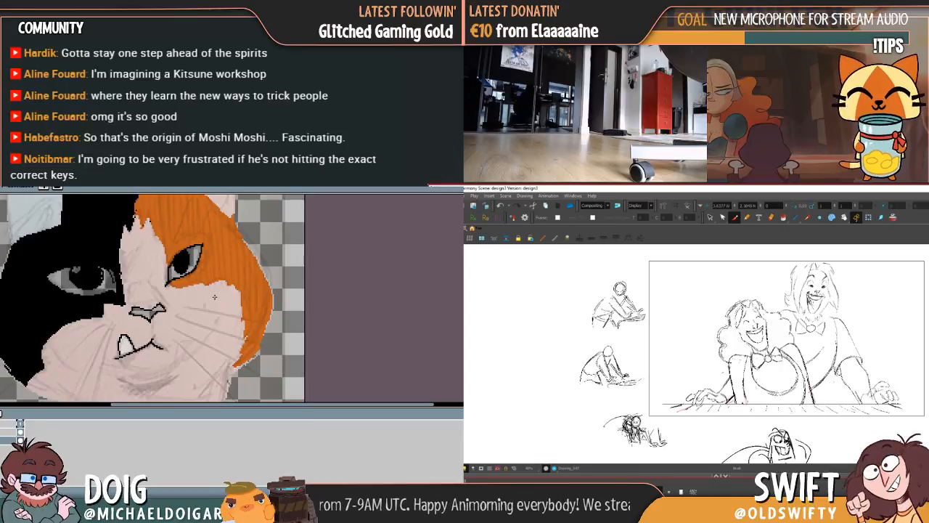
key(ctrl+z)
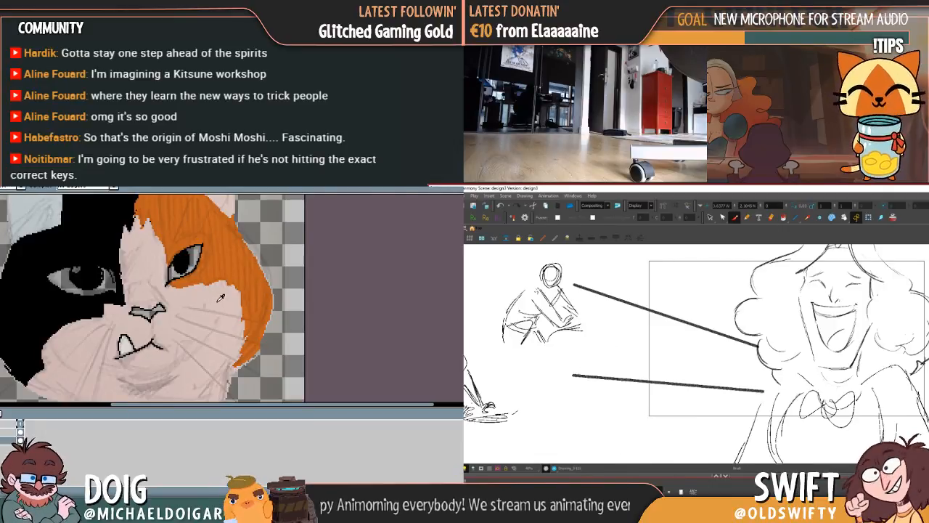
drag(212, 272, 242, 236)
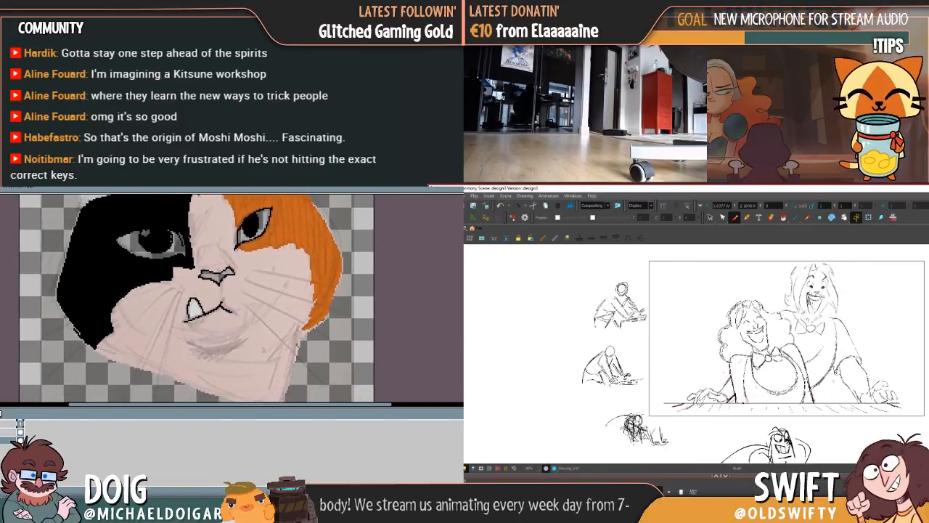
Outline the curved shadow below the cat's mouth and the rounded bridge above its nose in light brown
key(.)
key(shift+x)
key(shift+x)
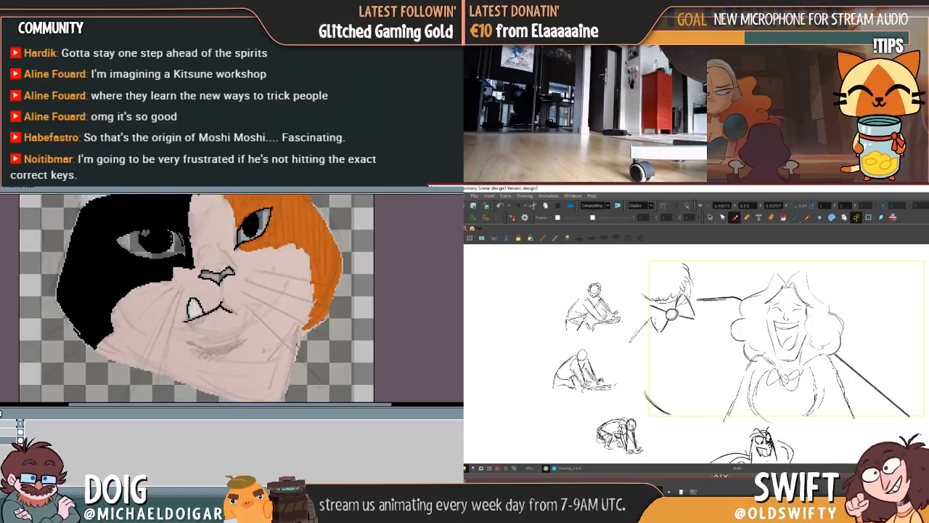
mouse_move(180, 275)
mouse_down()
mouse_move(171, 284)
mouse_move(183, 257)
mouse_up()
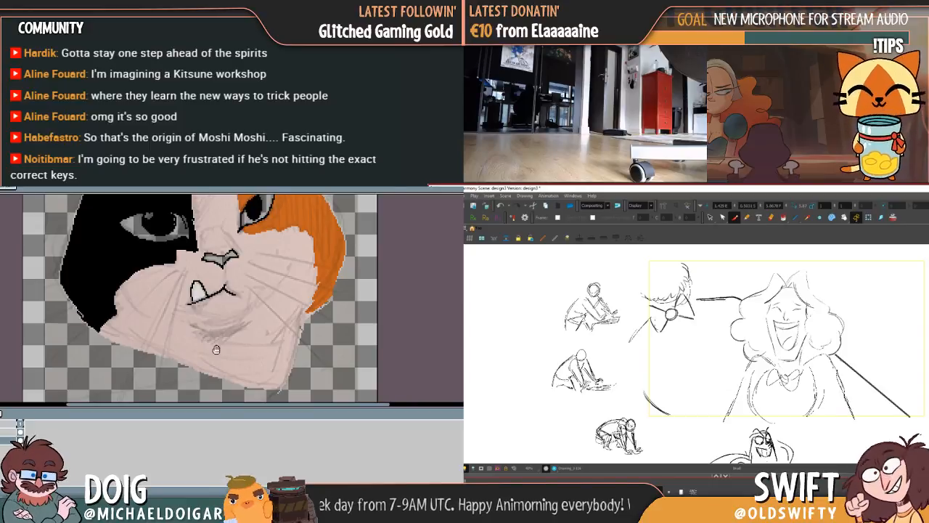
drag(216, 349, 210, 353)
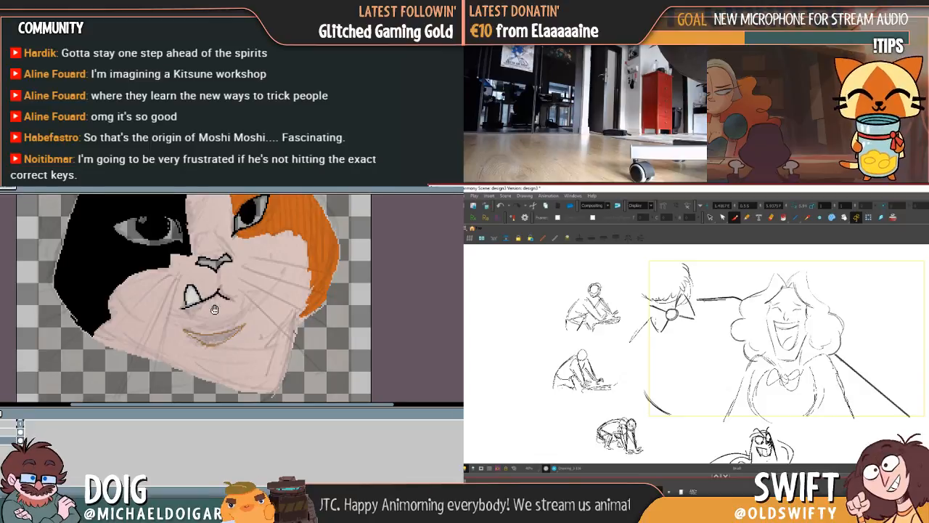
drag(214, 309, 207, 327)
drag(202, 270, 193, 286)
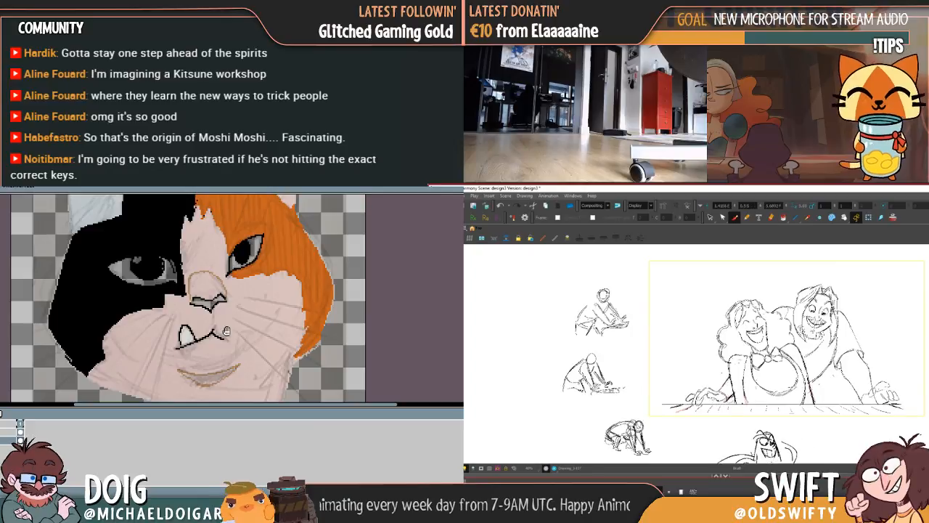
drag(227, 331, 218, 280)
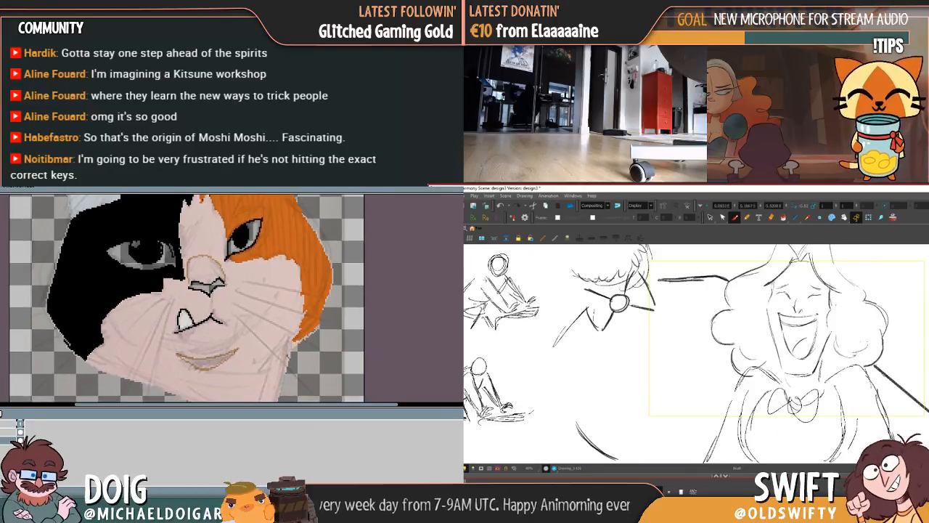
drag(214, 337, 215, 303)
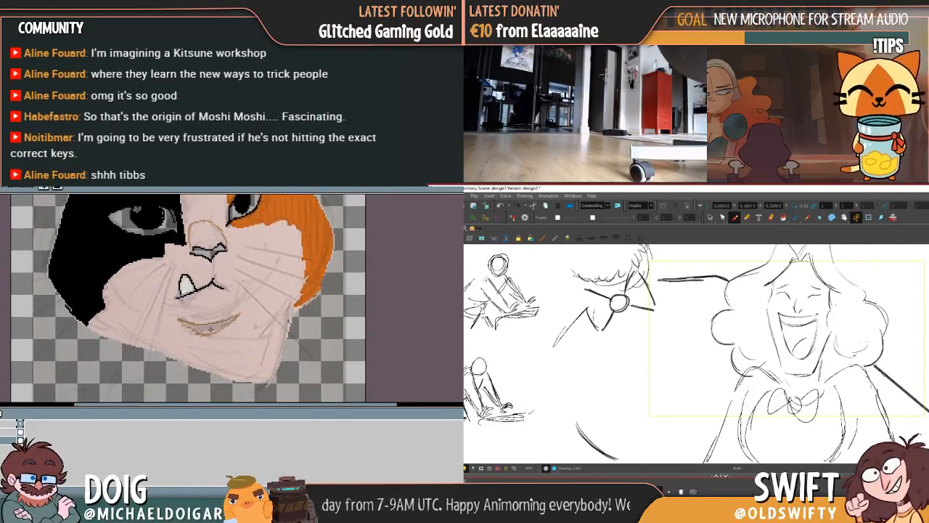
Fill the curved shadow below the cat's mouth with light brown
click(213, 331)
mouse_move(202, 268)
mouse_down()
mouse_move(210, 343)
mouse_move(214, 314)
mouse_move(202, 289)
mouse_move(218, 338)
mouse_move(207, 280)
mouse_up()
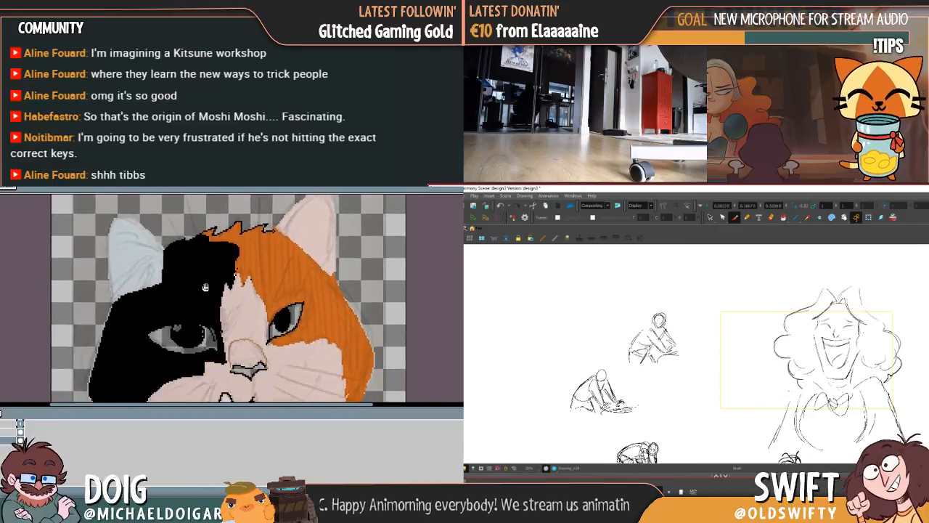
drag(214, 318, 204, 264)
drag(210, 354, 212, 305)
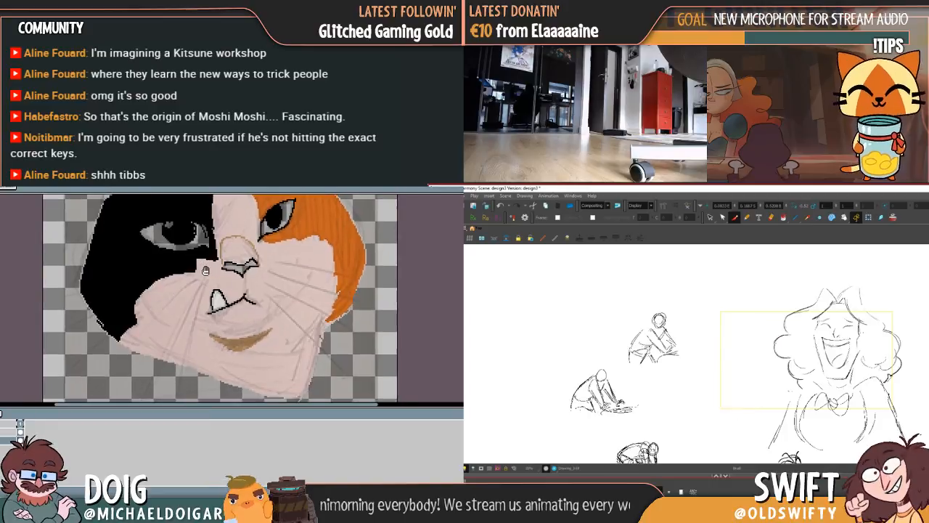
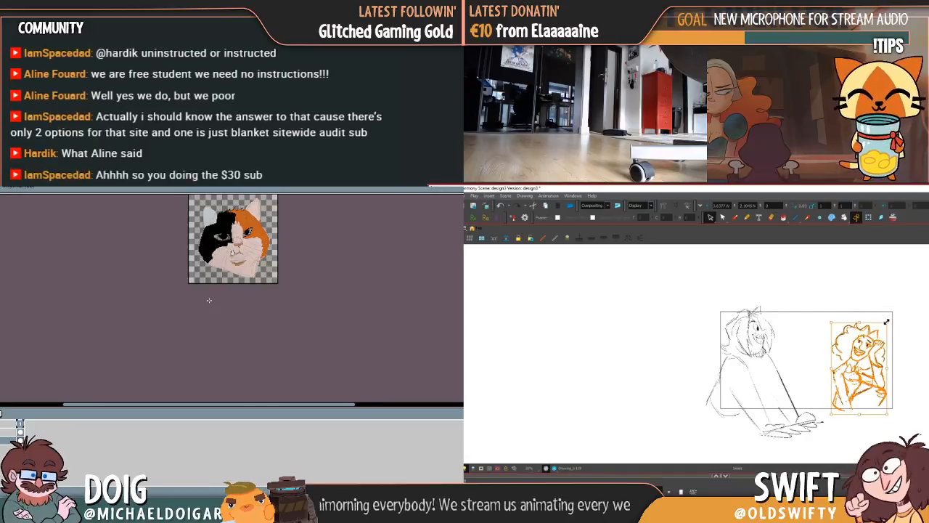
Shrink the curly-haired woman's sketch in Harmony and lasso it beside the larger leaning man
drag(297, 253, 300, 297)
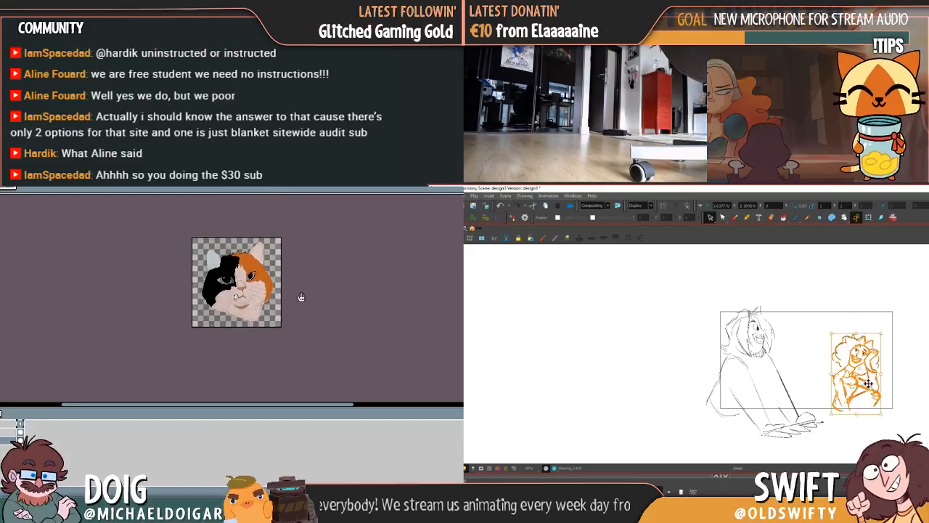
key(.)
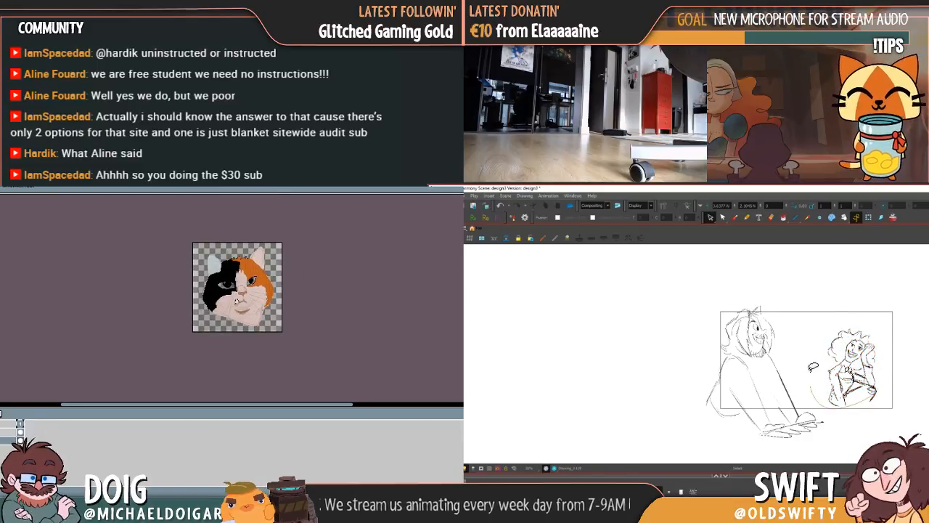
drag(813, 365, 880, 408)
scroll(196, 326, up, 1)
scroll(196, 327, down, 4)
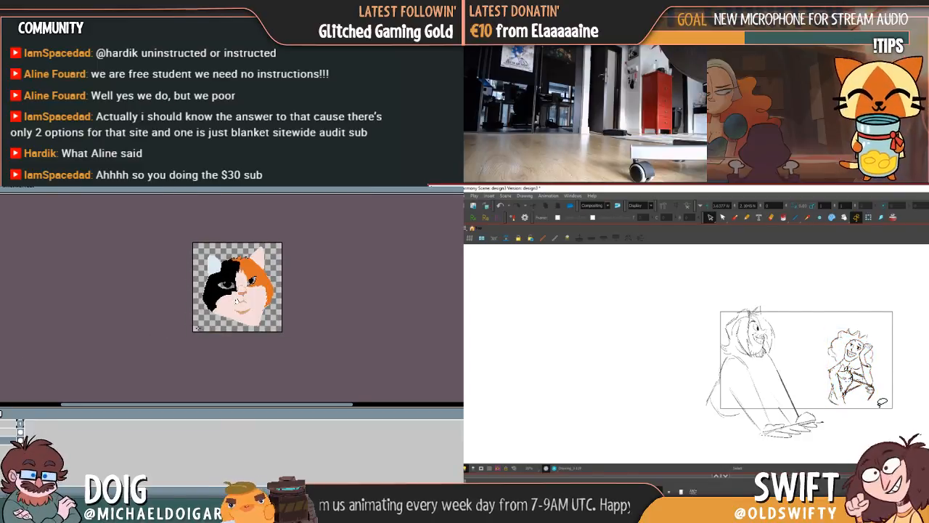
key(.)
mouse_move(823, 338)
mouse_down()
mouse_move(818, 403)
mouse_move(884, 377)
mouse_up()
Nudge the selected curly-haired woman into place inside the camera frame and compare her with the neighbouring drawing
scroll(194, 327, up, 1)
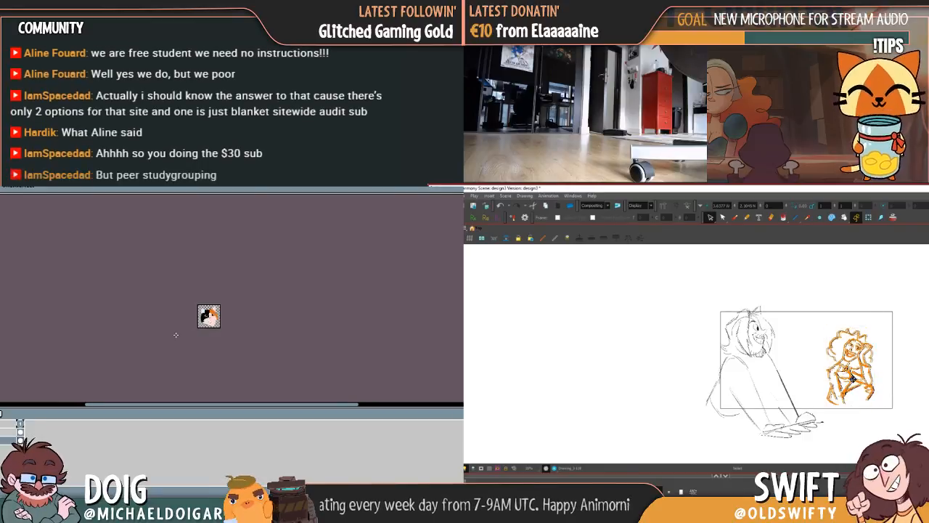
scroll(176, 334, up, 1)
key(.)
scroll(176, 334, up, 1)
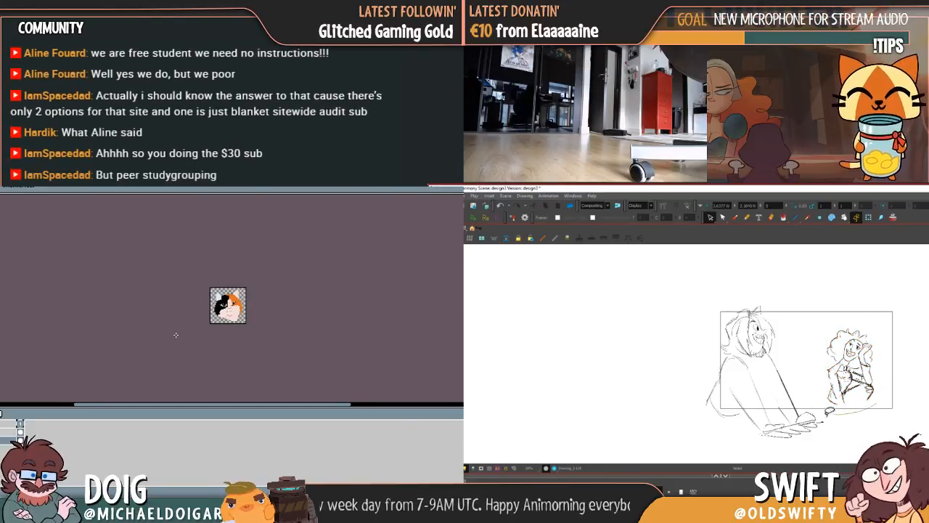
mouse_move(831, 413)
mouse_down()
mouse_move(880, 337)
mouse_move(849, 387)
mouse_up()
scroll(176, 335, up, 1)
key(.)
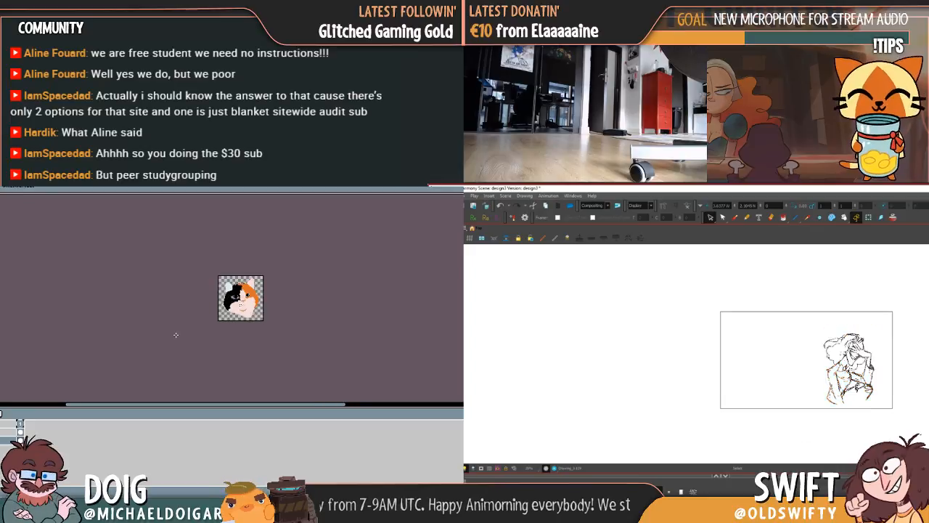
key(.)
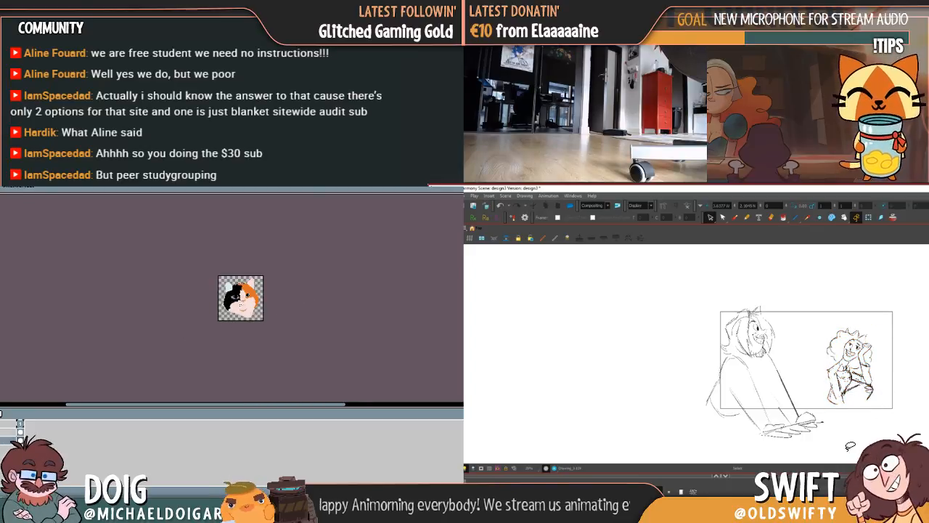
Lasso the leaning bearded man's sketch and delete it from the drawing
mouse_move(755, 266)
mouse_down()
mouse_move(808, 383)
mouse_move(681, 351)
mouse_move(755, 290)
mouse_up()
scroll(157, 344, up, 1)
scroll(231, 338, up, 3)
scroll(230, 336, down, 4)
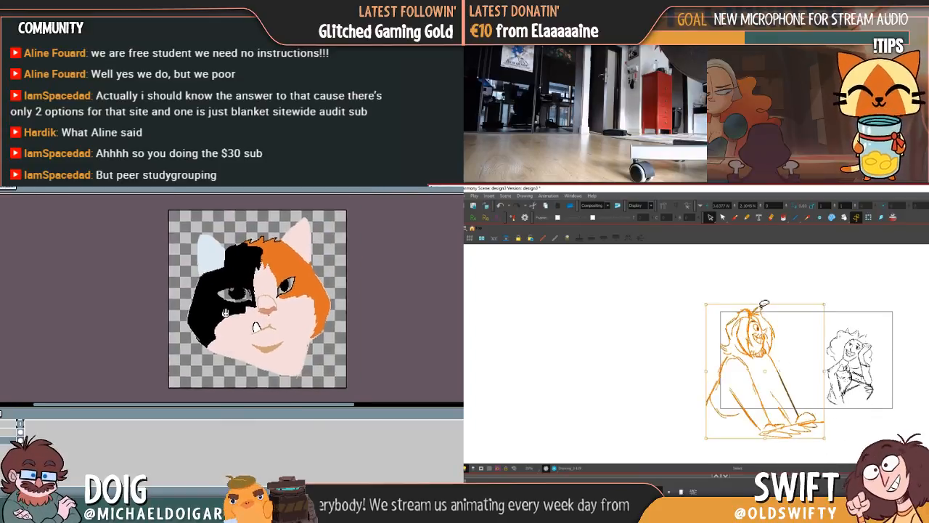
key(Delete)
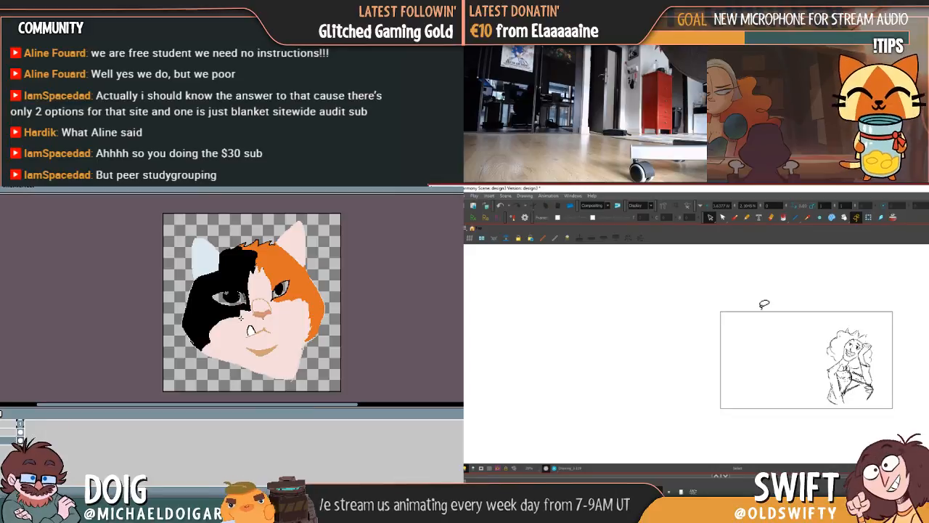
Compare the piano and crouching pose sketches on the neighbouring Harmony frames, selecting the cat's orange patch in Aseprite meanwhile
key(period)
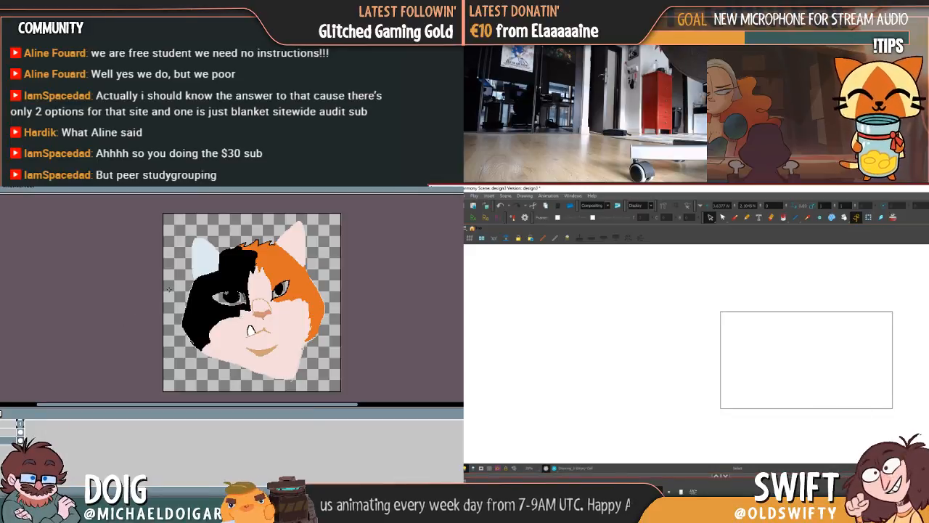
key(comma)
key(period)
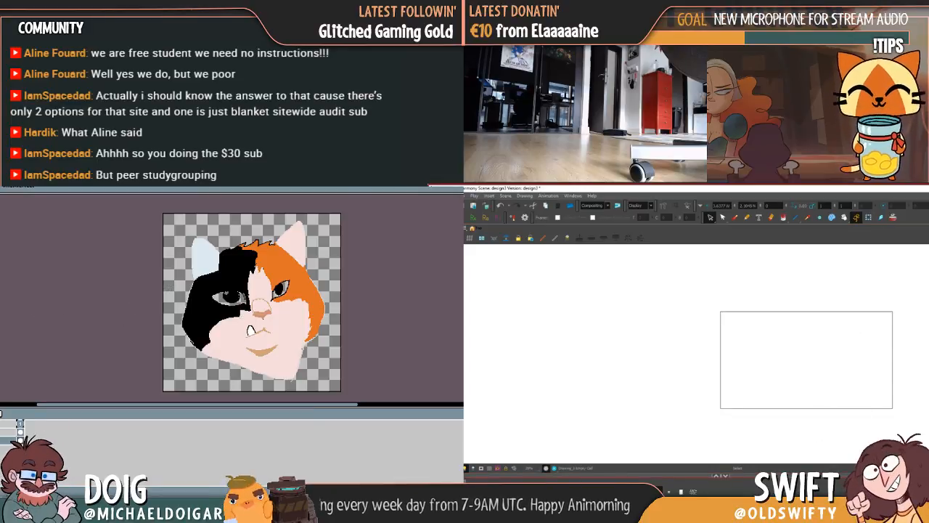
key(comma)
click(294, 266)
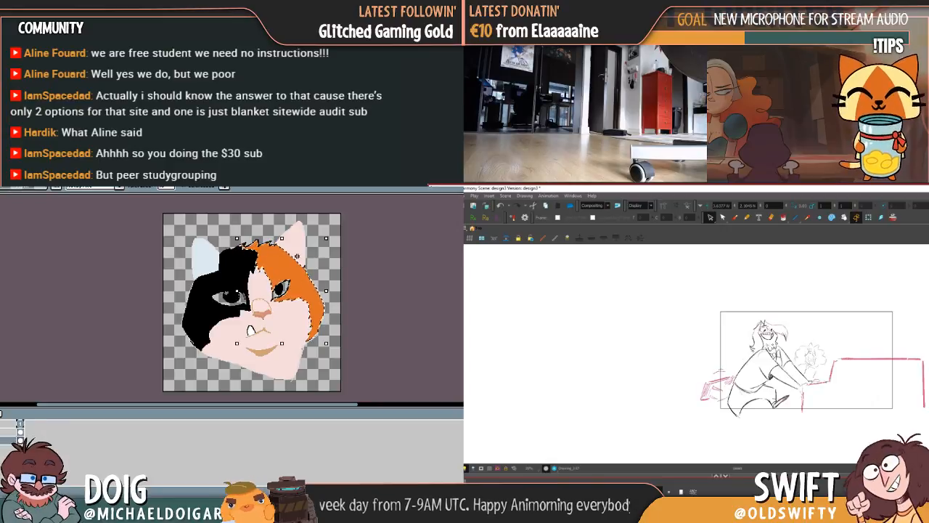
key(comma)
key(comma)
key(comma)
key(period)
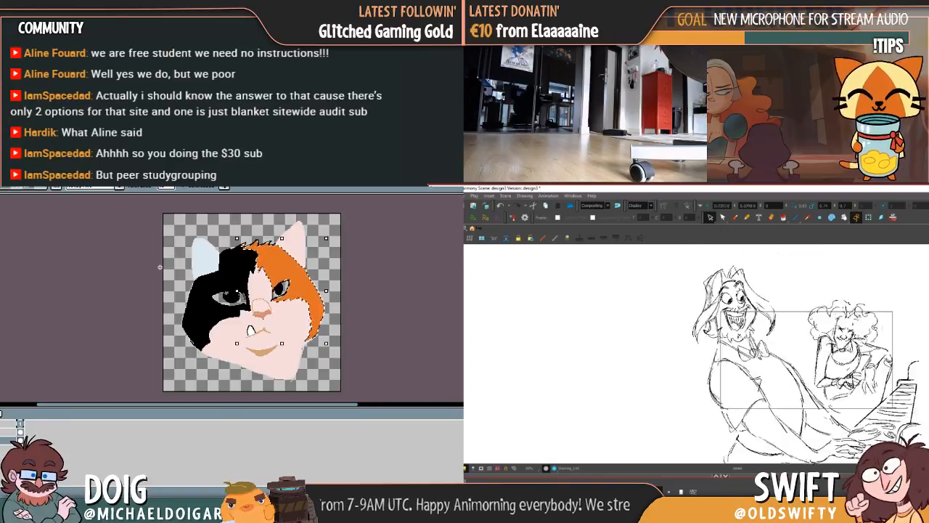
key(period)
key(period)
Undo the selection of the cat's orange patch in Aseprite and recolour the patch a softer, lighter orange
key(ctrl+z)
key(period)
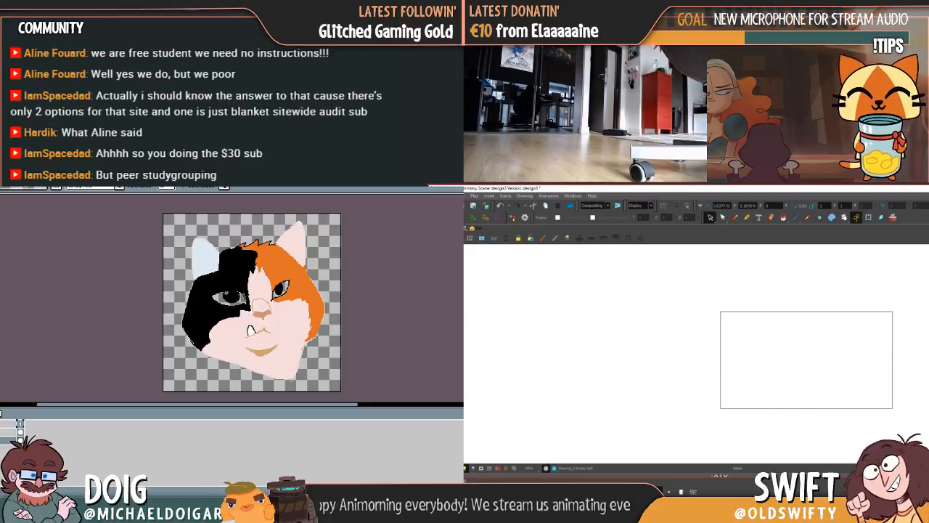
key(comma)
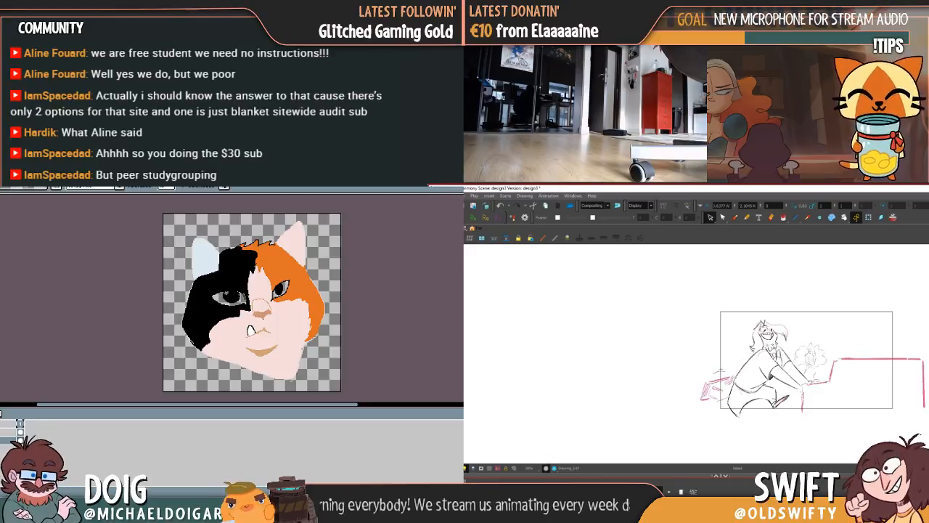
click(301, 276)
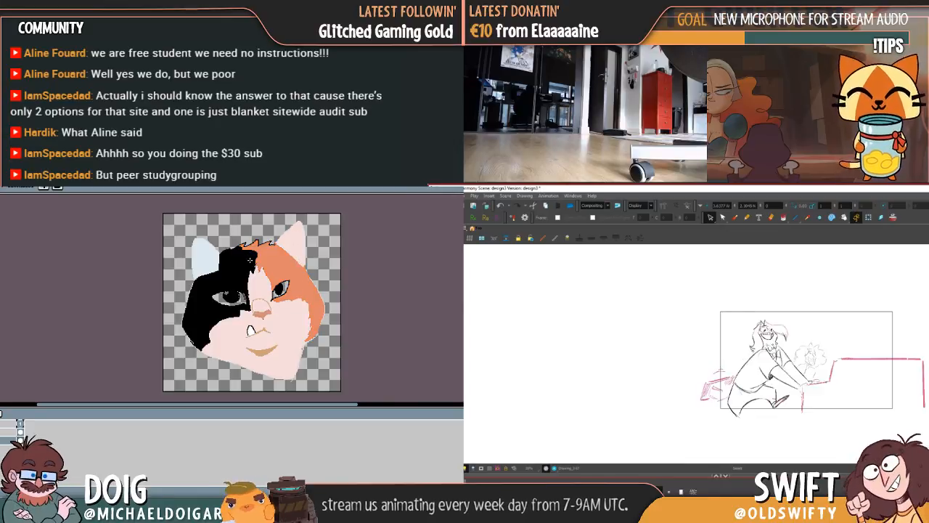
key(period)
key(comma)
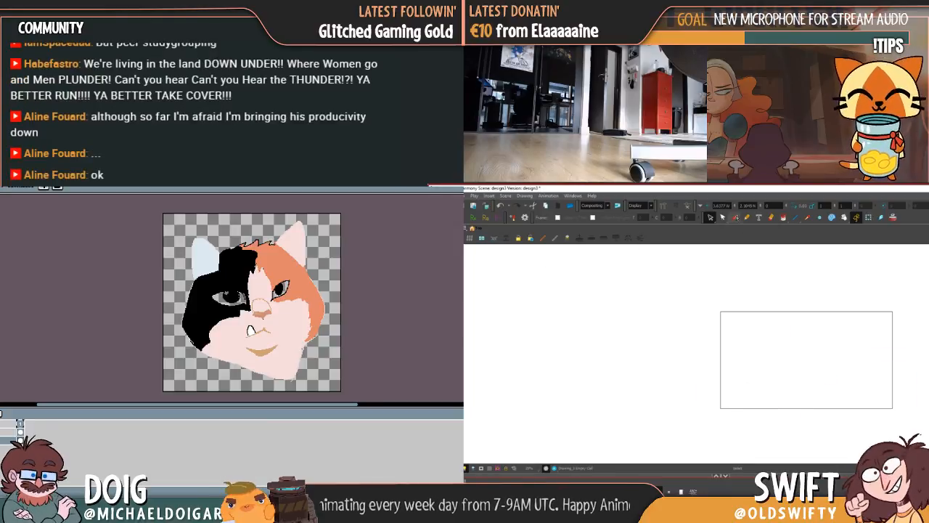
Brush a small thumbnail of a leaning figure, a smaller figure and a long flat surface on the empty Harmony drawing
click(735, 217)
drag(706, 352, 761, 327)
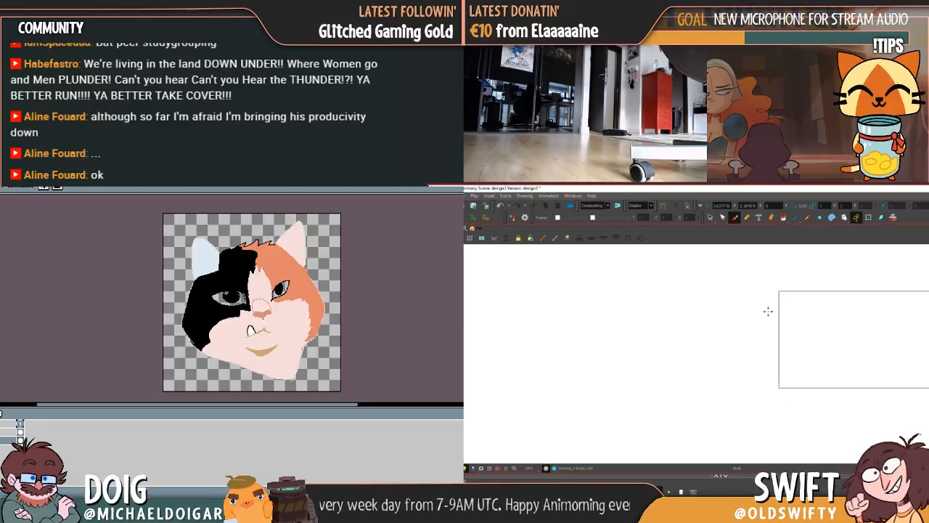
scroll(734, 279, up, 2)
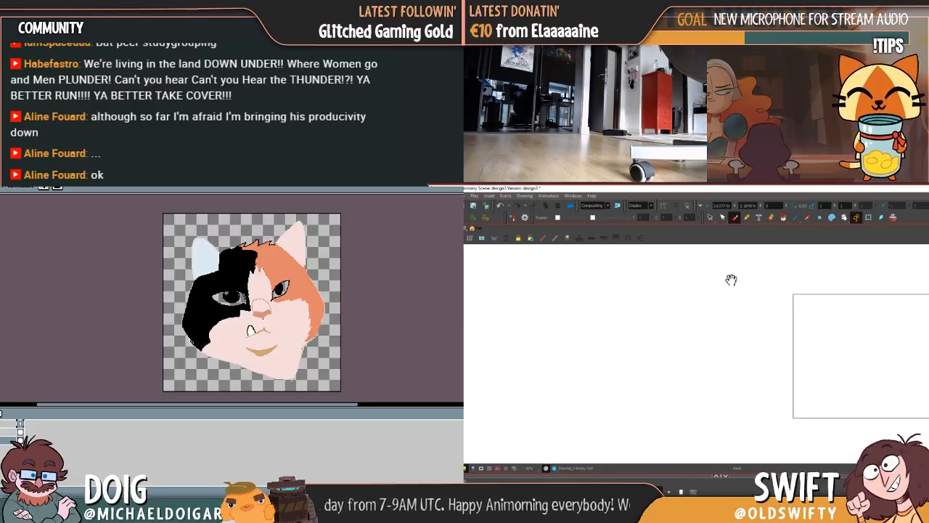
drag(684, 328, 729, 310)
scroll(729, 310, up, 2)
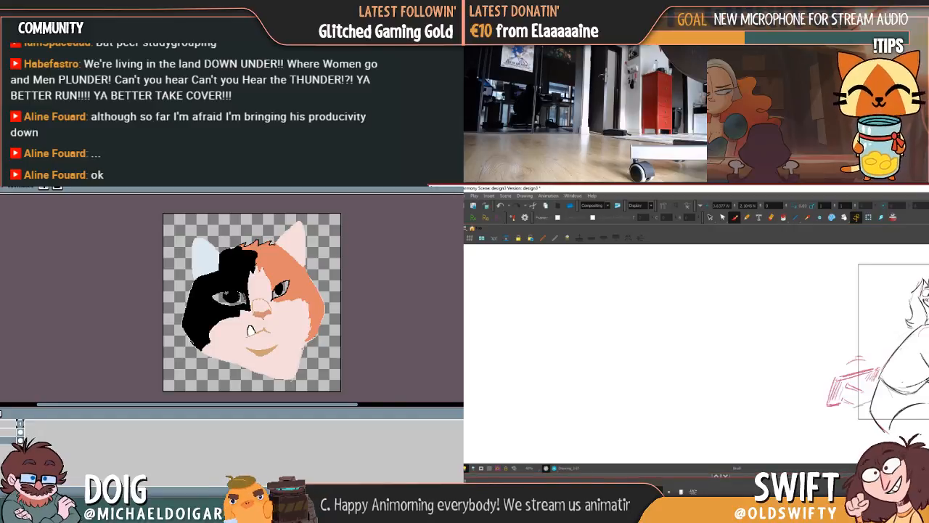
key(.)
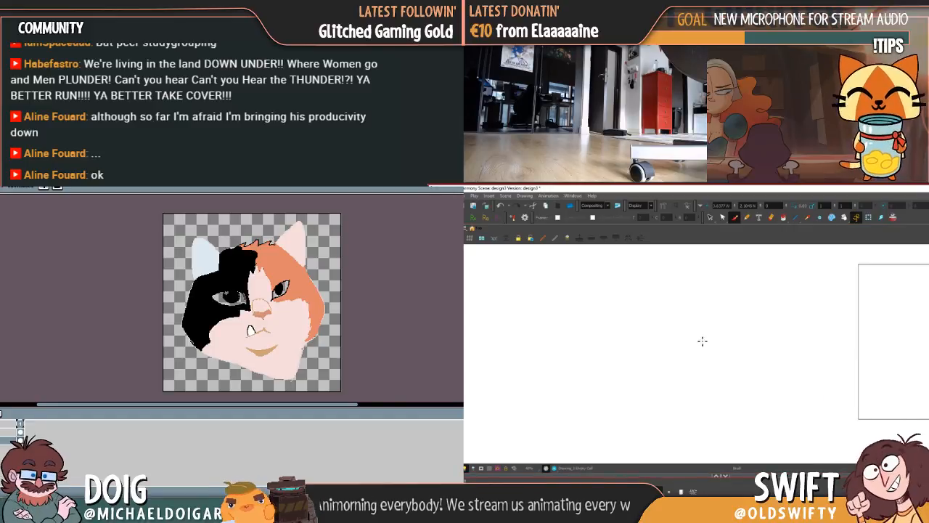
mouse_move(667, 329)
mouse_down()
mouse_move(690, 336)
mouse_move(694, 317)
mouse_move(706, 342)
mouse_move(733, 338)
mouse_move(705, 350)
mouse_move(773, 327)
mouse_up()
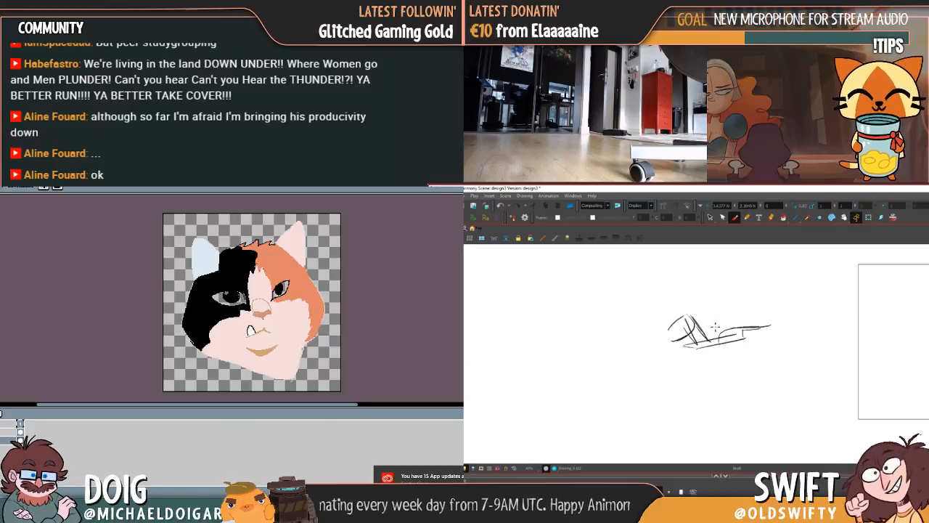
drag(714, 326, 716, 339)
drag(865, 425, 819, 424)
drag(641, 311, 649, 311)
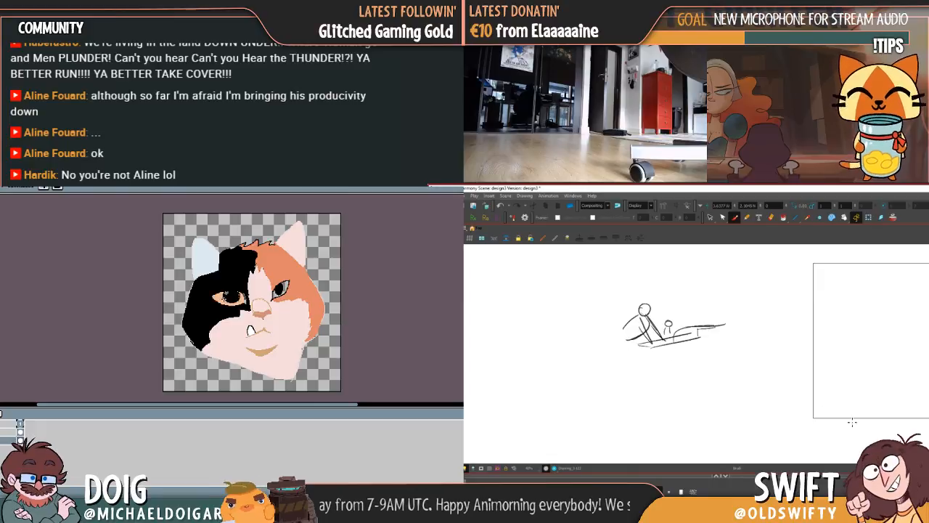
Flip through the adjacent drawings and draw a thick rectangular frame around the thumbnail sketch
mouse_move(871, 444)
mouse_down()
mouse_move(759, 452)
mouse_move(901, 443)
mouse_up()
key(.)
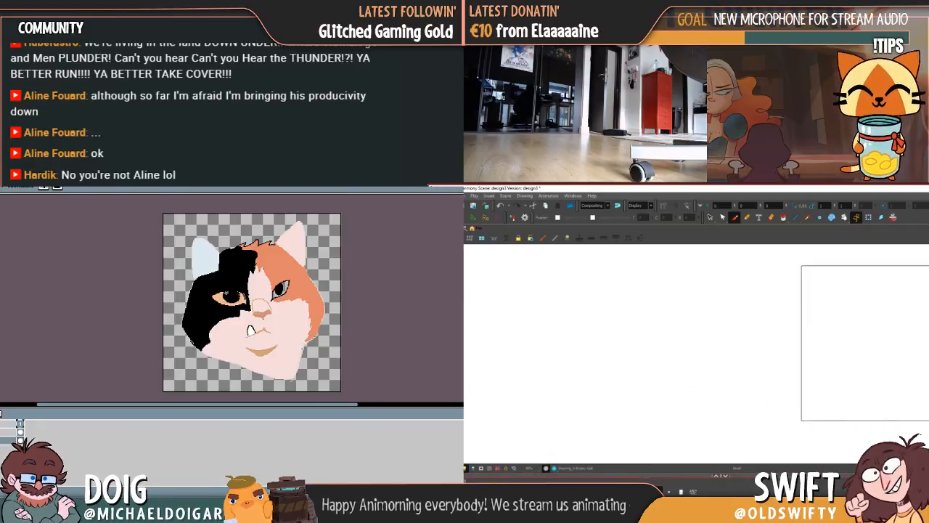
key(.)
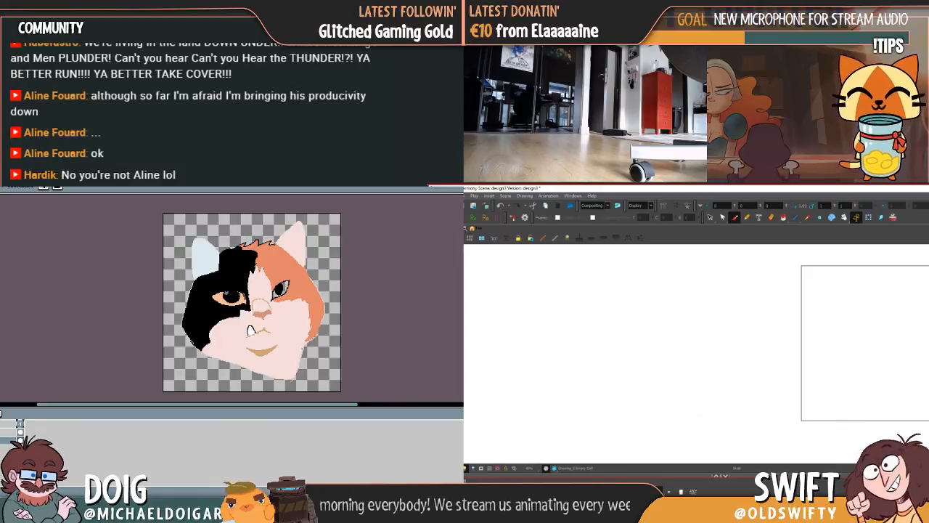
key(.)
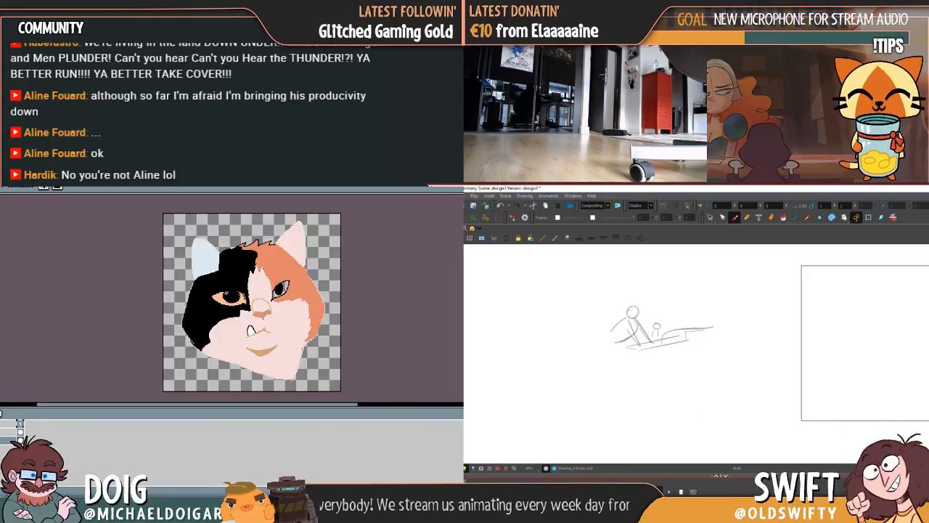
key(.)
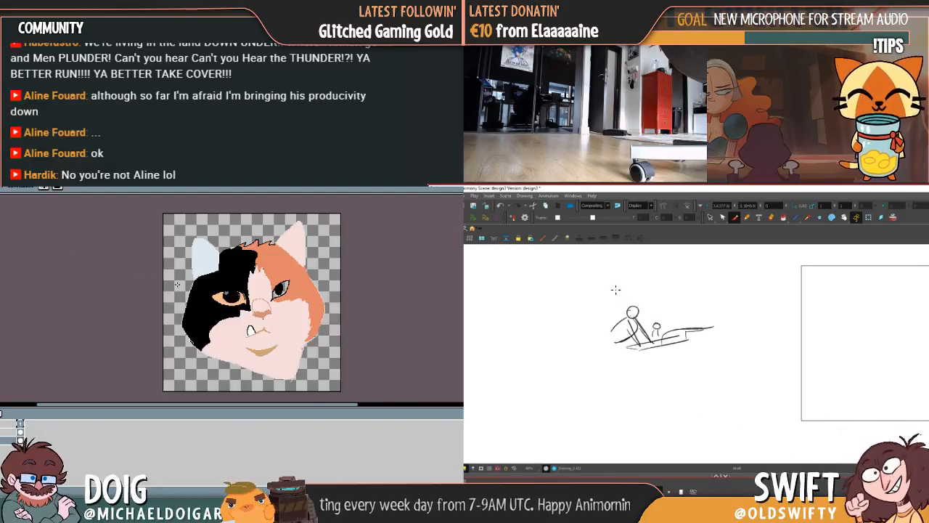
drag(616, 293, 615, 336)
key(ctrl+z)
mouse_move(599, 295)
mouse_down()
mouse_move(600, 370)
mouse_move(711, 367)
mouse_move(709, 302)
mouse_up()
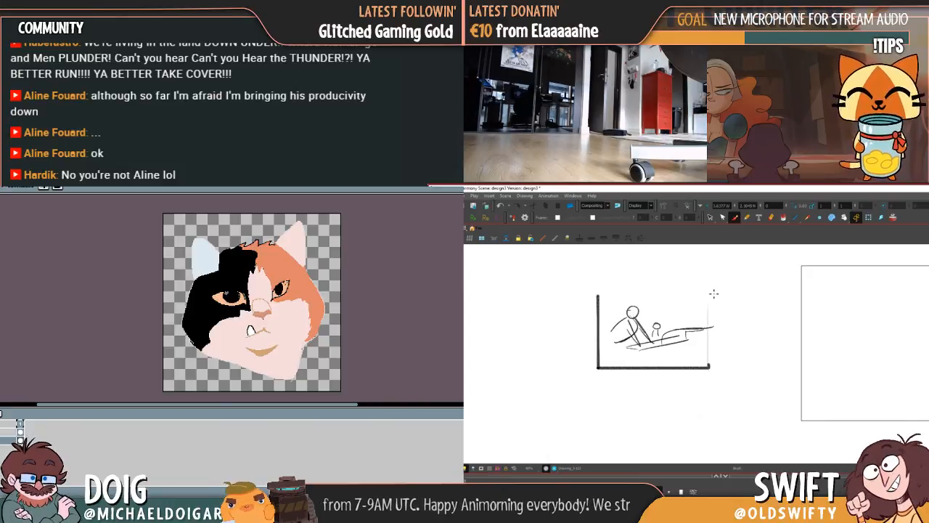
mouse_move(709, 366)
mouse_down()
mouse_move(707, 294)
mouse_move(595, 297)
mouse_up()
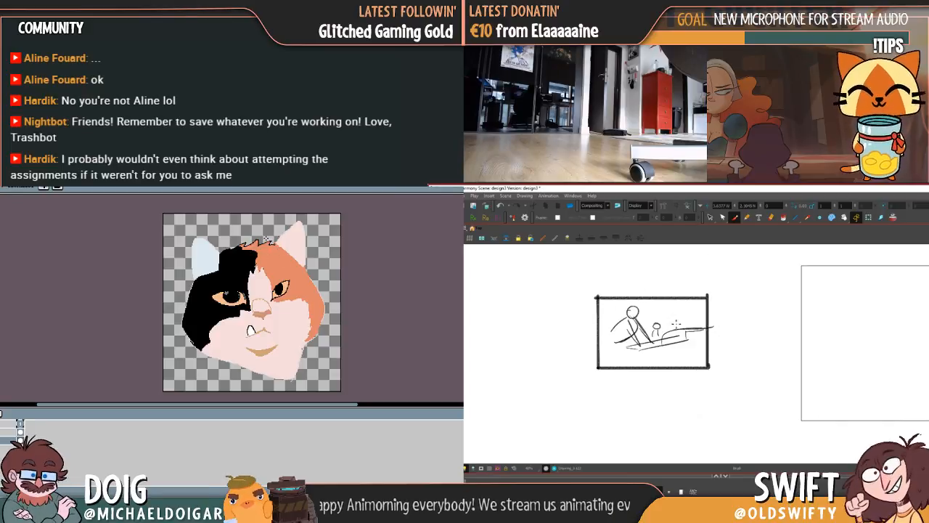
Select the thumbnail frame's lower edge and move it up closer to the figures
click(710, 217)
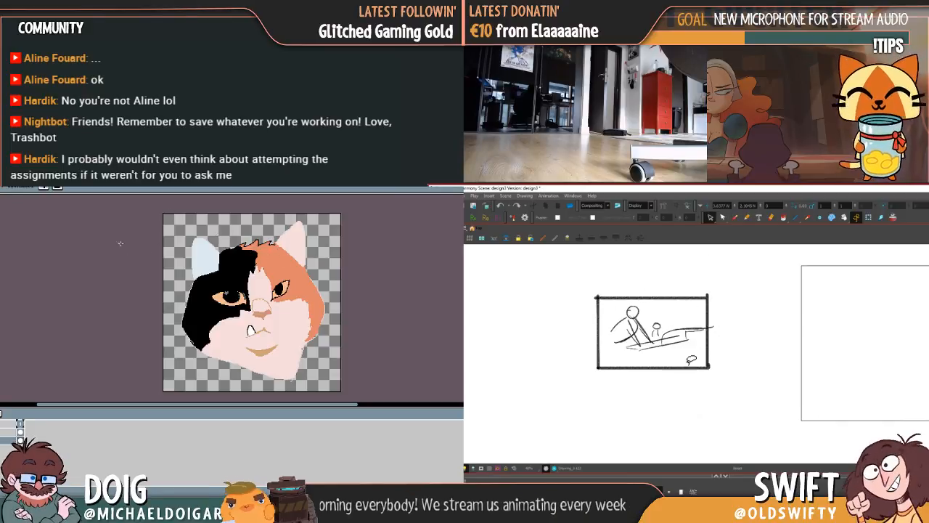
click(690, 363)
drag(690, 363, 691, 351)
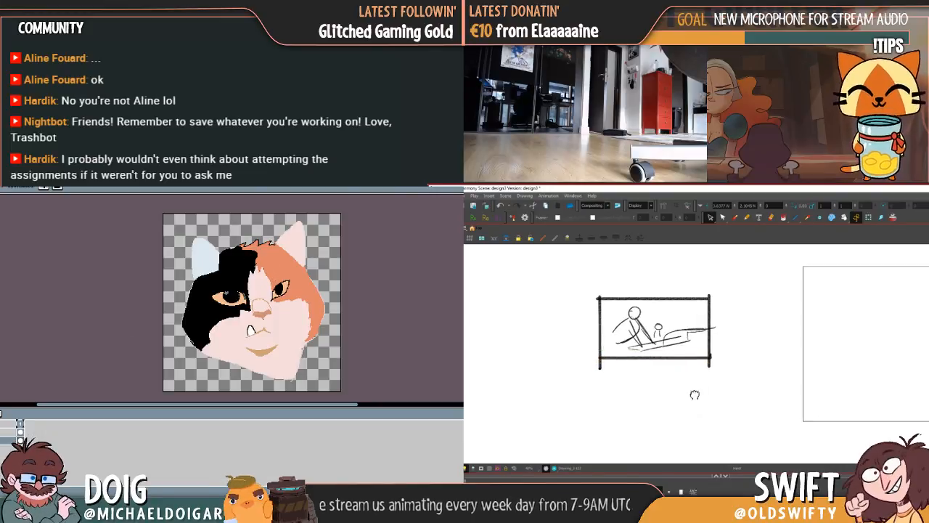
Sketch a small laughing face with curly hair below the framed thumbnail
drag(692, 395, 740, 352)
click(733, 217)
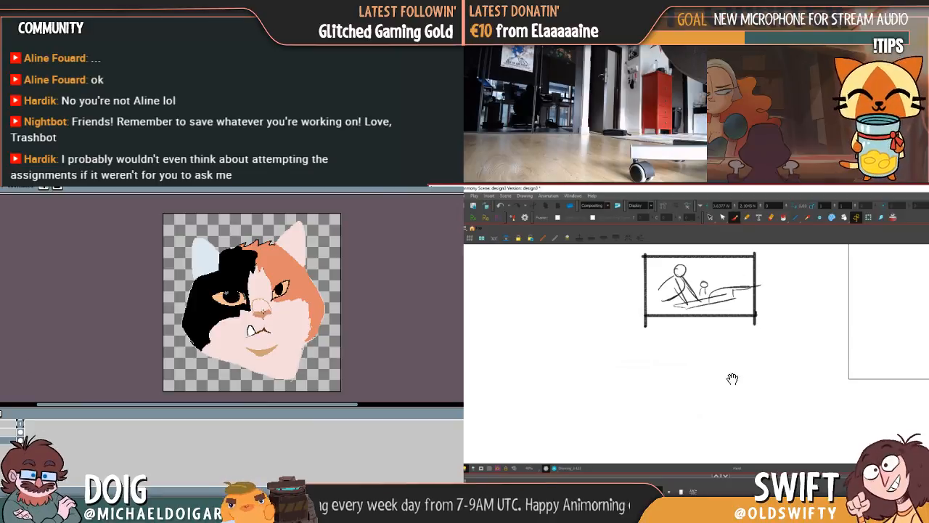
drag(732, 380, 734, 385)
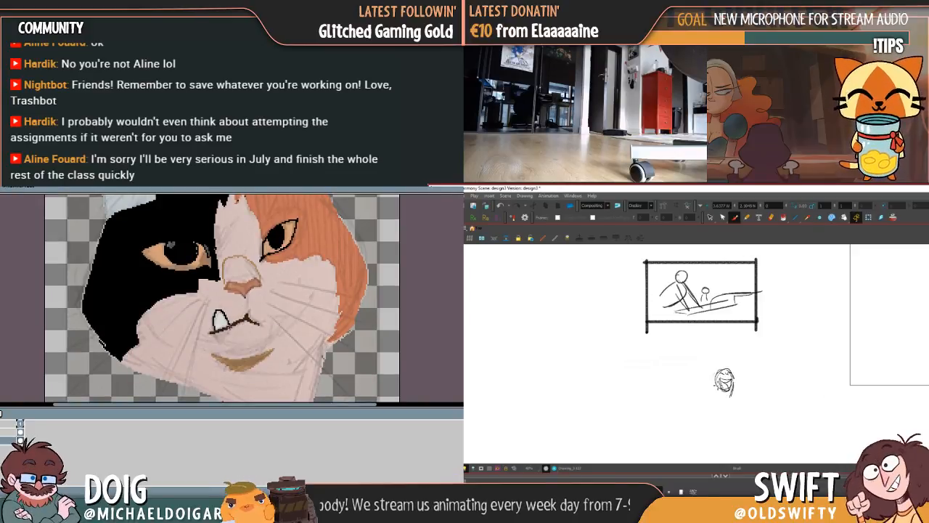
mouse_move(716, 386)
mouse_down()
mouse_move(724, 400)
mouse_move(706, 375)
mouse_move(703, 394)
mouse_move(750, 394)
mouse_move(740, 404)
mouse_up()
drag(729, 368, 719, 367)
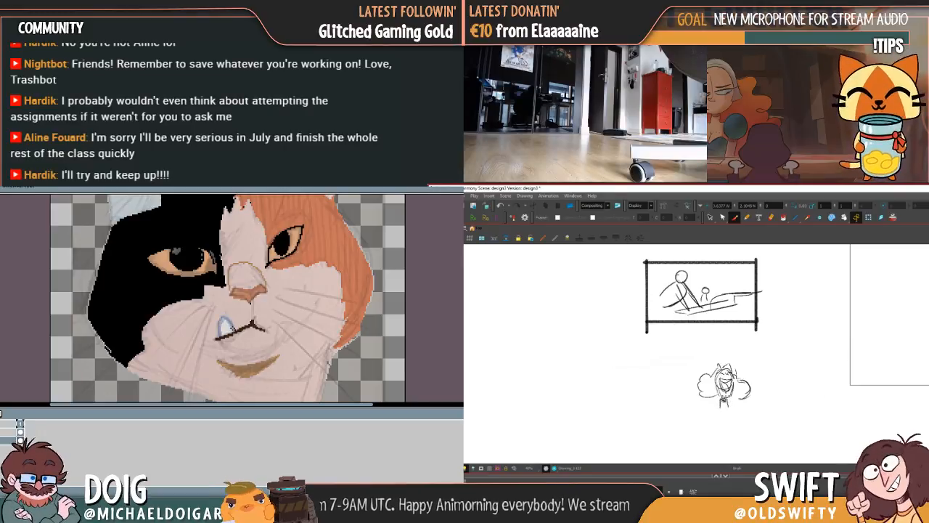
Add the bow, rounded neckline, shoulders and arms below the laughing curly-haired head
mouse_move(725, 401)
mouse_down()
mouse_move(708, 412)
mouse_move(749, 422)
mouse_move(744, 414)
mouse_move(719, 426)
mouse_move(736, 415)
mouse_move(729, 411)
mouse_up()
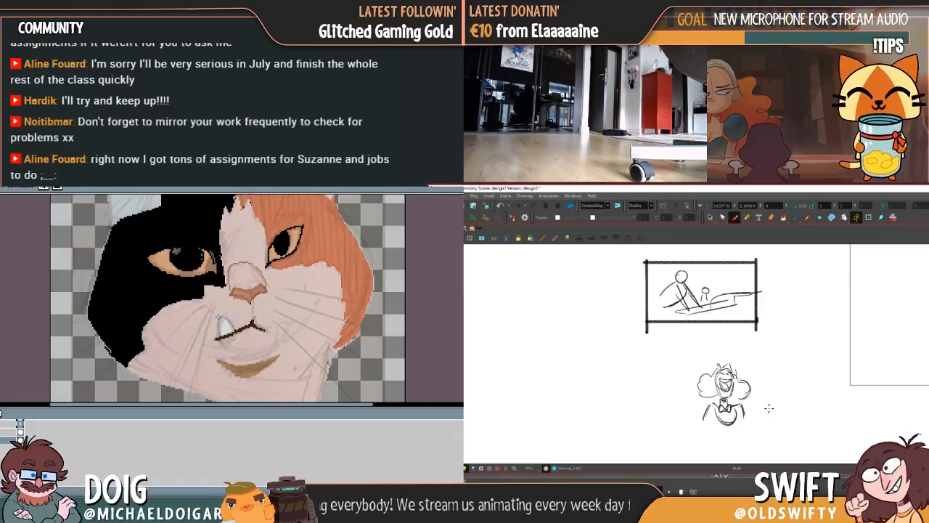
scroll(755, 399, down, 2)
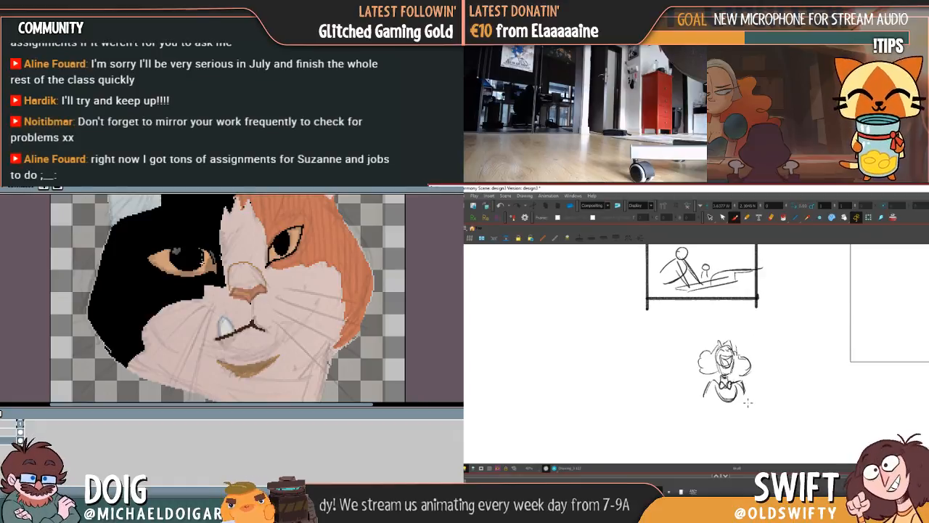
drag(747, 408, 746, 416)
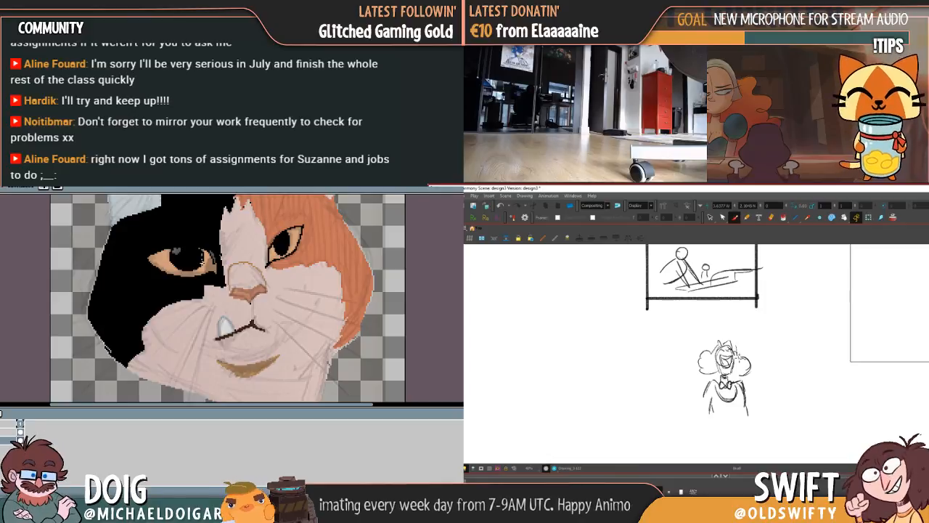
Adjust the position of the mouth and face strokes on the clown sketch and clean up the stray marks beside the hair
click(710, 217)
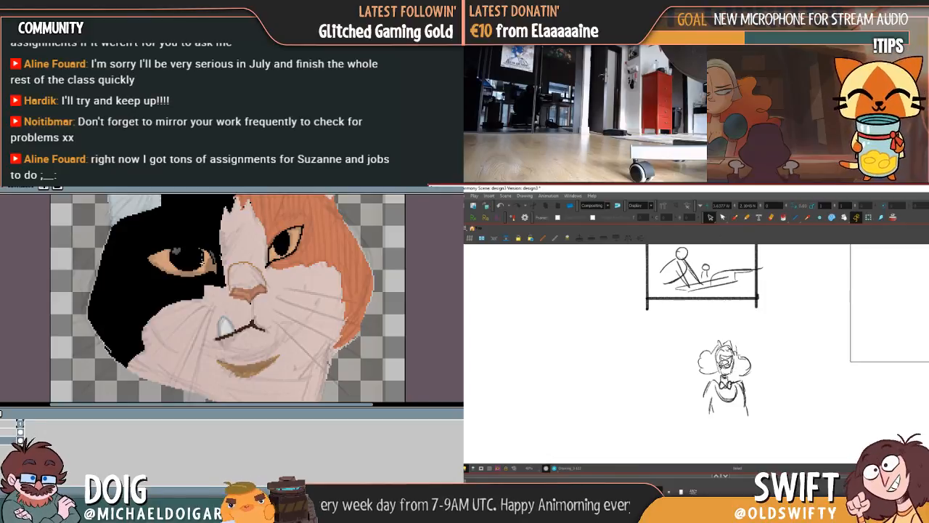
click(725, 361)
click(724, 361)
click(726, 349)
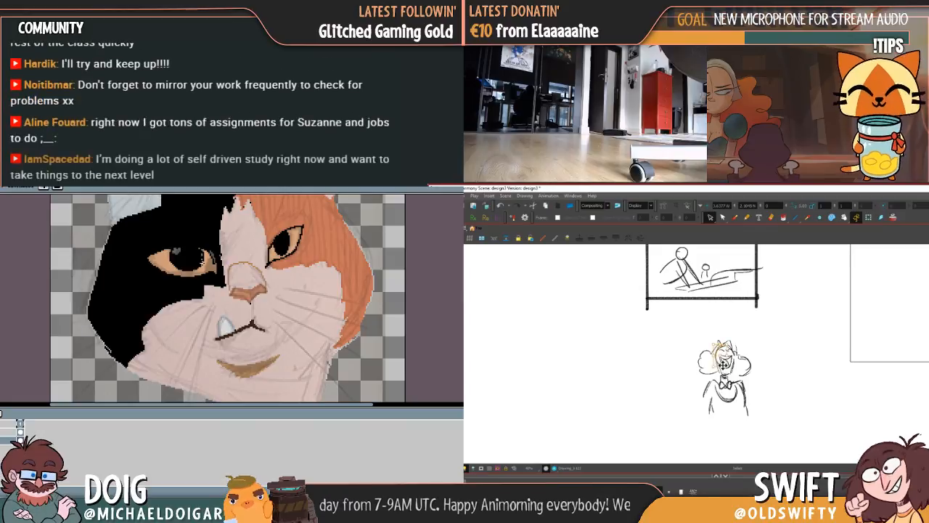
click(724, 362)
click(724, 362)
click(730, 346)
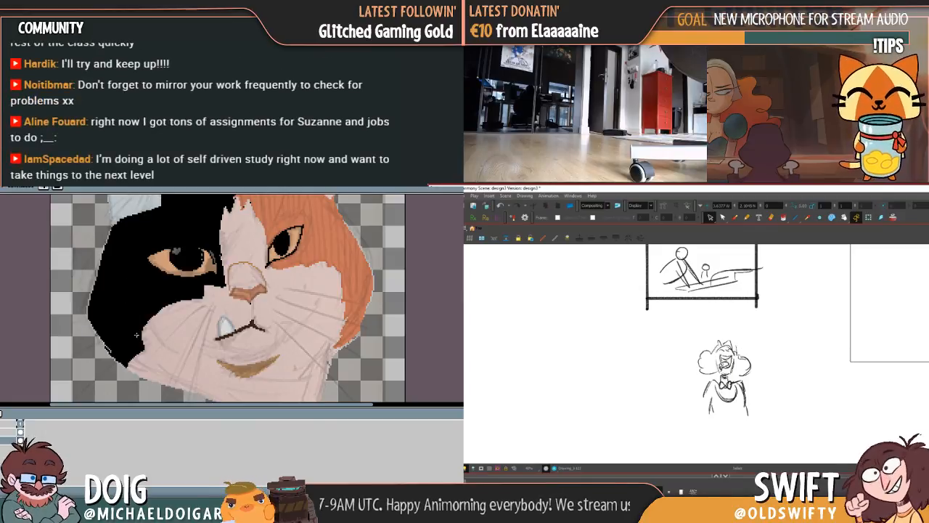
click(725, 367)
drag(725, 367, 726, 365)
click(755, 348)
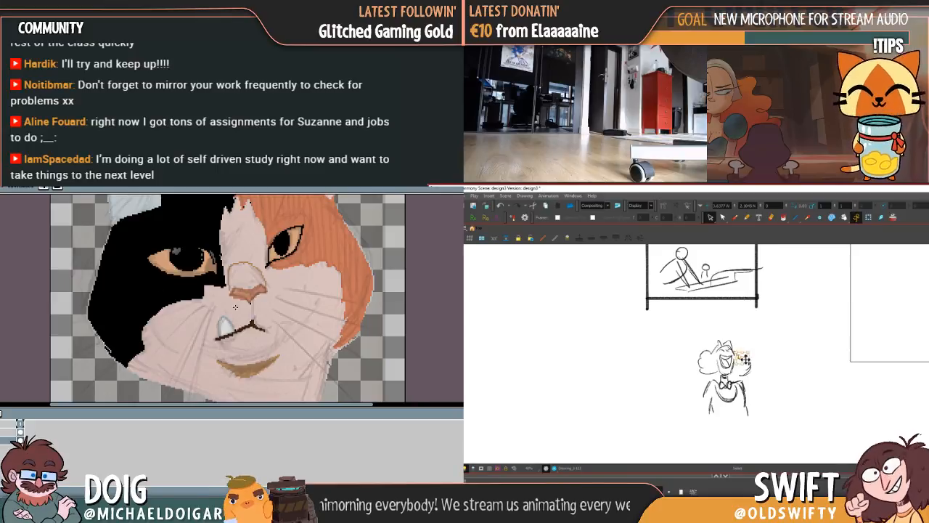
In Aseprite, hide the rough sketch overlay on the cat portrait and touch up the area just beneath the nose
key(shift+x)
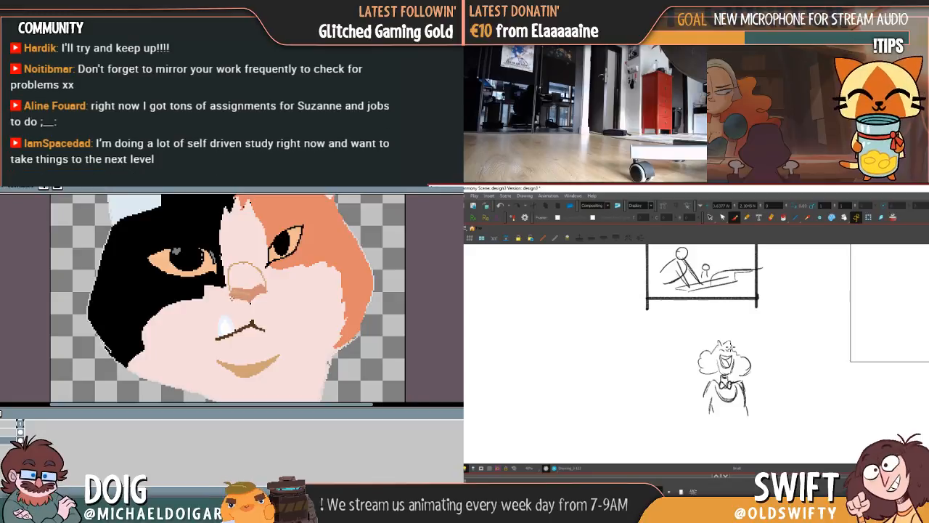
click(241, 302)
key(ctrl+z)
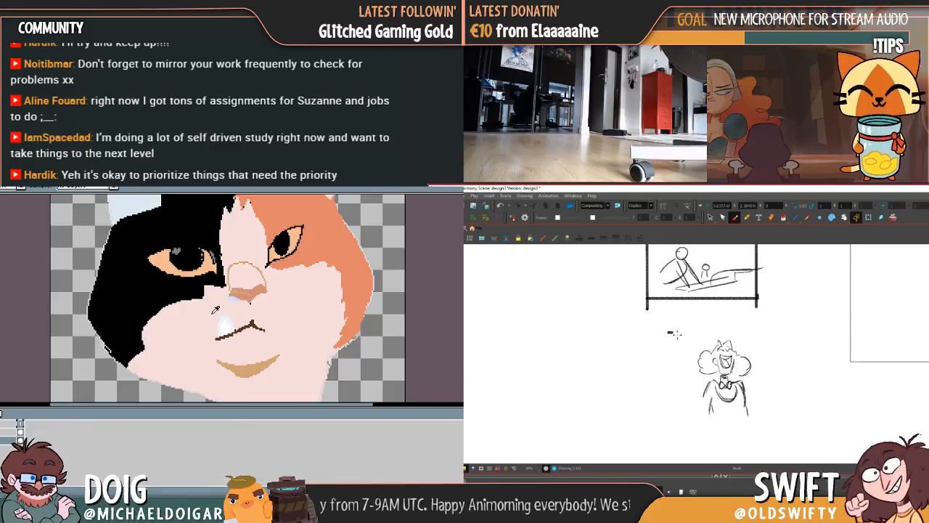
Draw a thick rectangular panel frame around the clown sketch in Harmony, leaving empty space to the clown's left
mouse_move(677, 334)
mouse_down()
mouse_move(772, 333)
mouse_move(782, 400)
mouse_move(836, 395)
mouse_move(846, 384)
mouse_move(839, 396)
mouse_move(794, 400)
mouse_move(685, 395)
mouse_up()
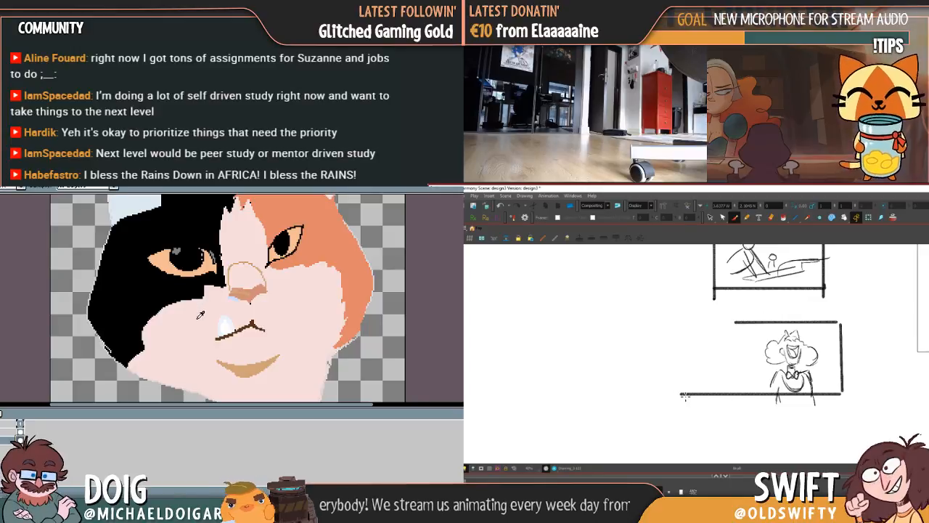
drag(703, 320, 703, 395)
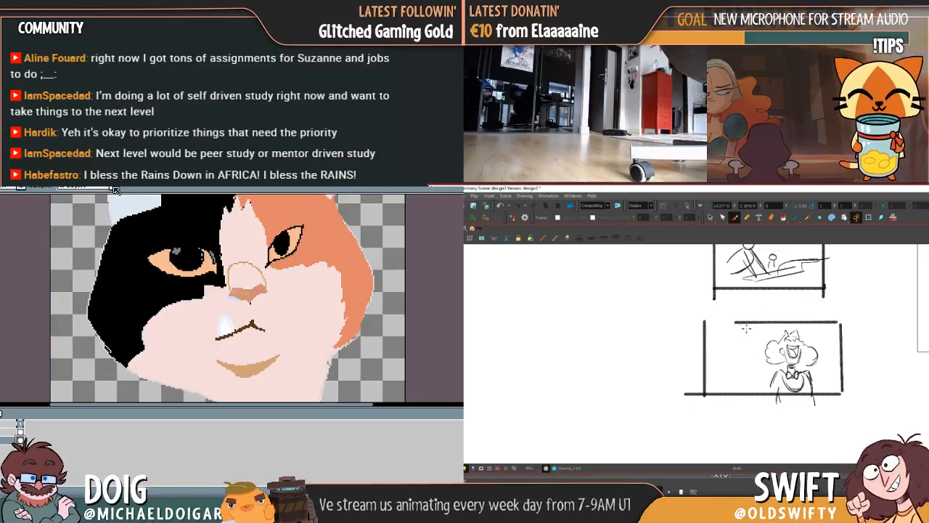
drag(704, 322, 775, 322)
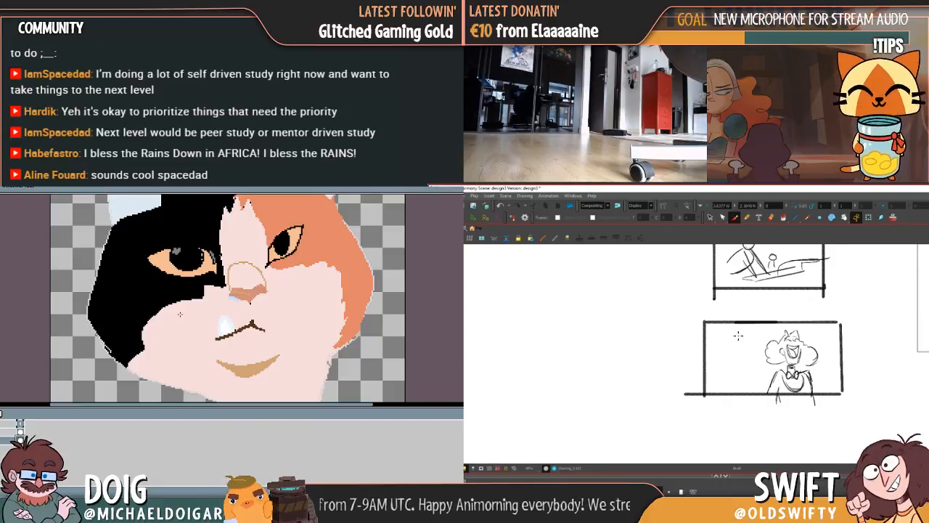
Sketch a round grinning face with loose surrounding lines in the upper-left corner of the clown panel
drag(733, 354, 747, 334)
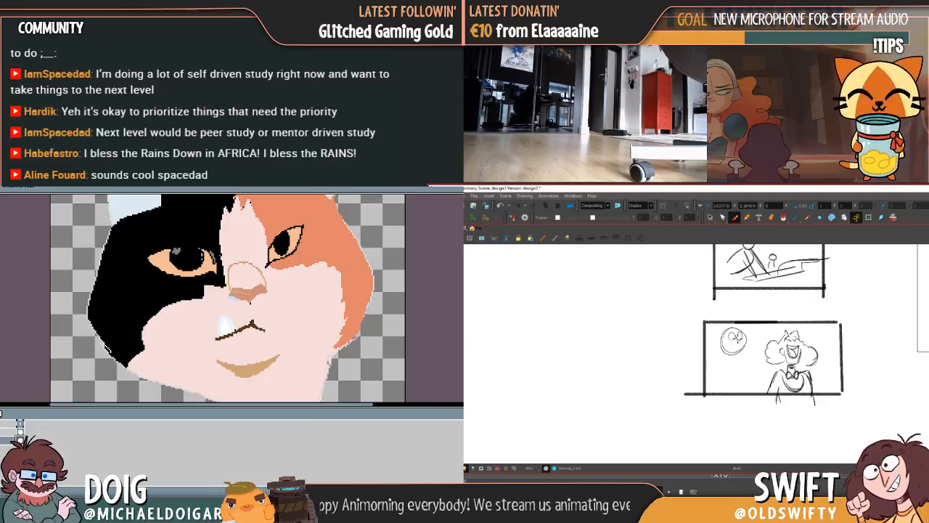
drag(735, 335, 740, 340)
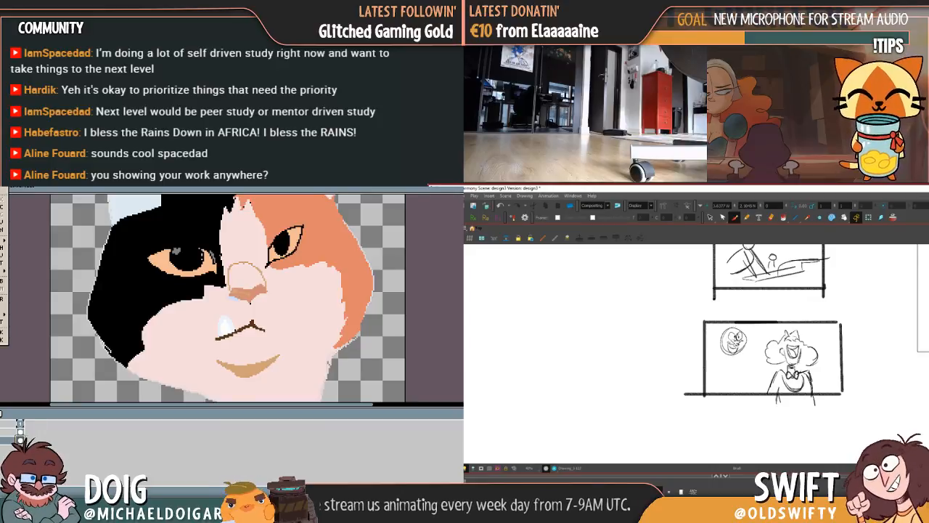
drag(744, 329, 747, 359)
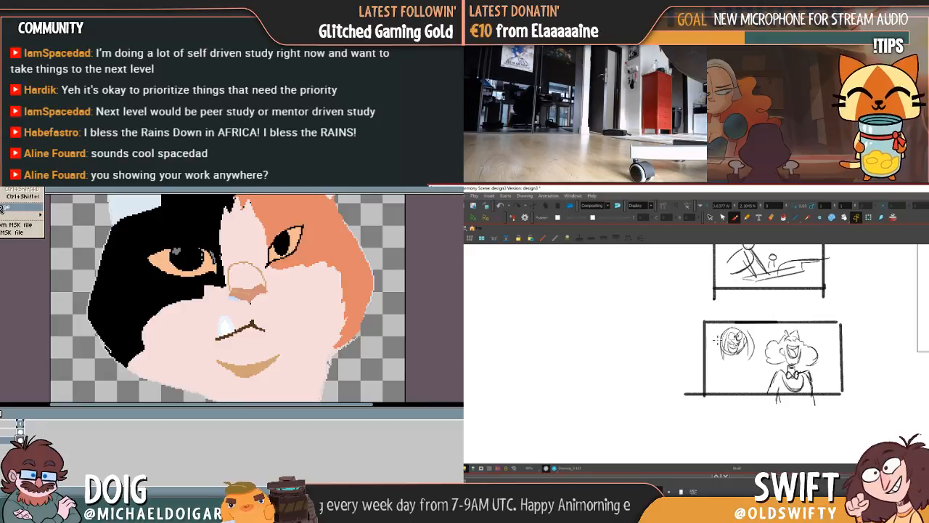
mouse_move(3, 210)
drag(706, 335, 705, 354)
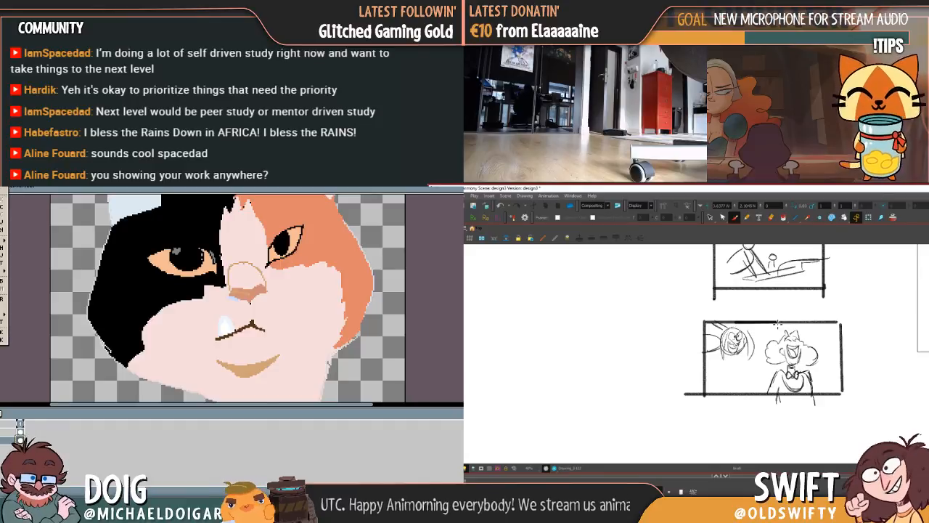
Draw a small, thin-lined rectangular thumbnail frame below and to the right of the clown panel
key(space)
mouse_move(819, 418)
mouse_down()
mouse_move(808, 370)
mouse_move(793, 413)
mouse_move(752, 448)
mouse_move(768, 390)
mouse_up()
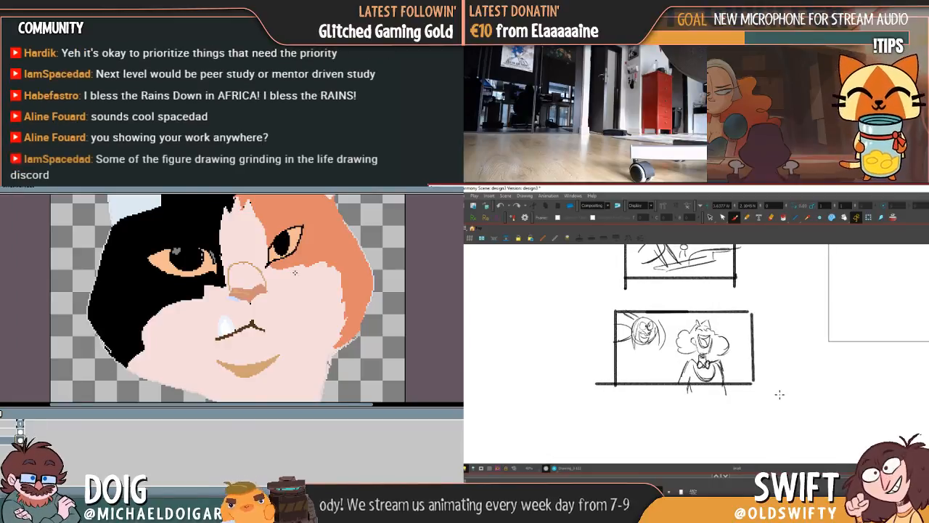
drag(779, 429, 781, 434)
drag(778, 391, 855, 389)
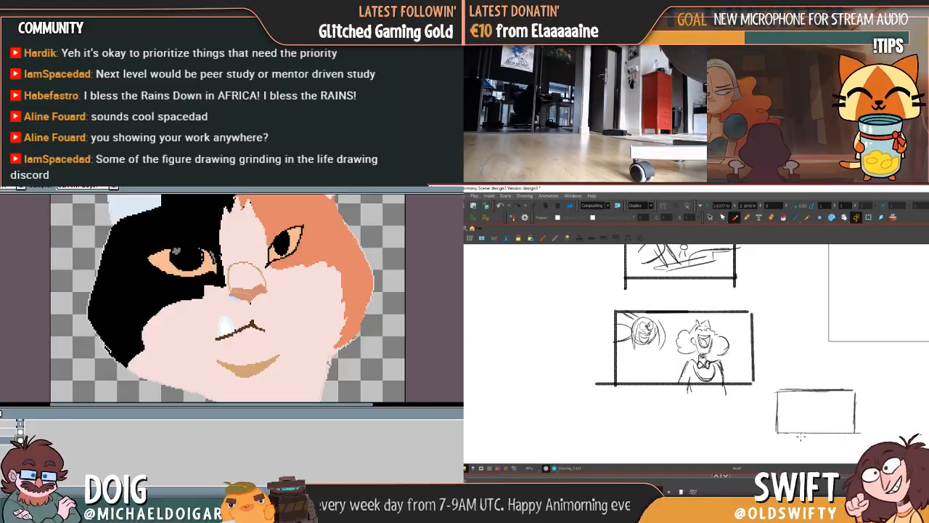
drag(791, 435, 866, 432)
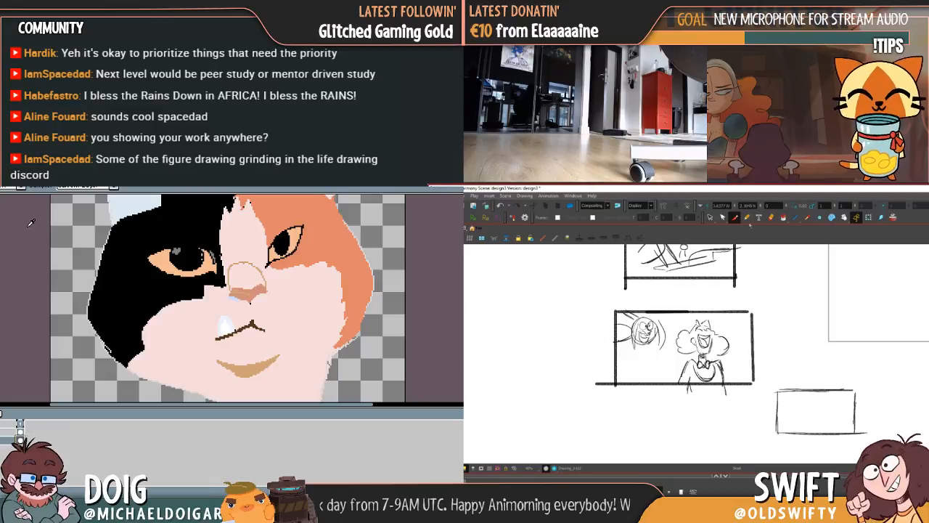
Shorten the bottom line of the small thumbnail frame so it no longer overshoots the right edge
click(710, 217)
click(792, 434)
scroll(117, 275, up, 2)
scroll(117, 276, down, 6)
scroll(117, 276, up, 4)
mouse_move(776, 434)
mouse_down()
mouse_move(708, 451)
mouse_move(736, 435)
mouse_move(720, 440)
mouse_move(777, 437)
mouse_up()
key(alt+b)
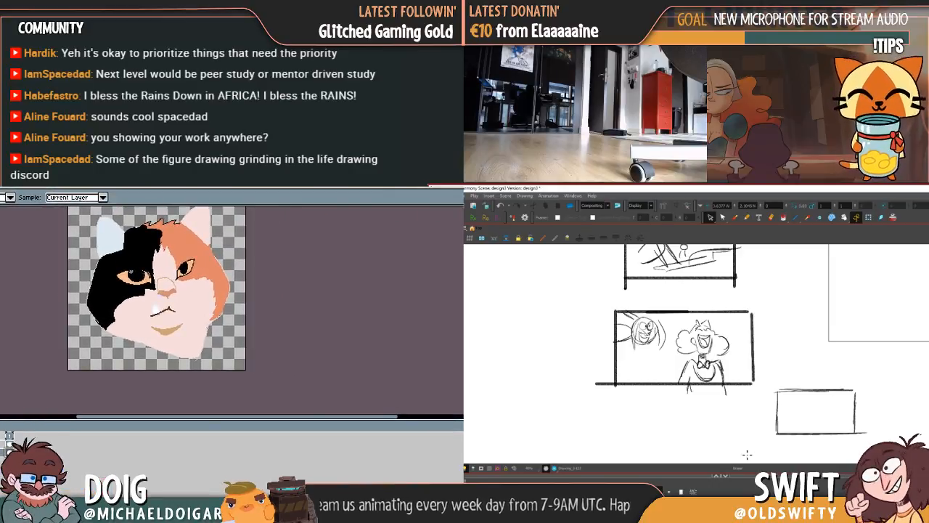
mouse_move(747, 455)
mouse_down()
mouse_move(798, 435)
mouse_move(887, 368)
mouse_up()
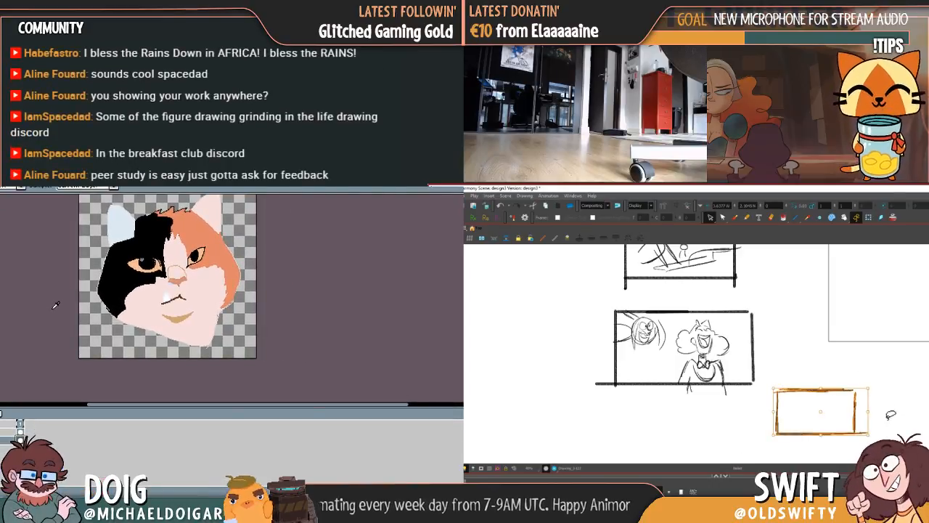
click(824, 435)
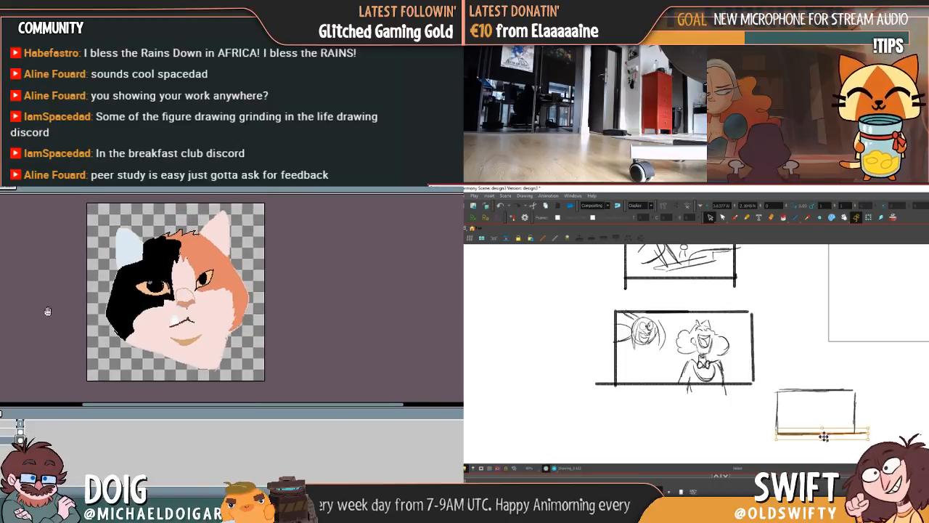
drag(868, 428, 871, 426)
click(887, 410)
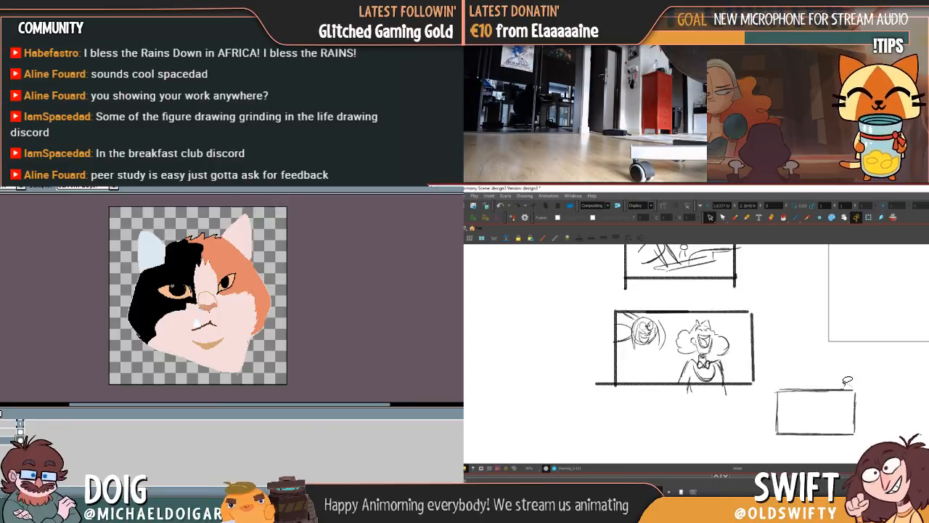
Copy the small thumbnail frame and paste two duplicates, one to its right and one directly below it
drag(771, 382, 862, 438)
key(ctrl+c)
key(ctrl+v)
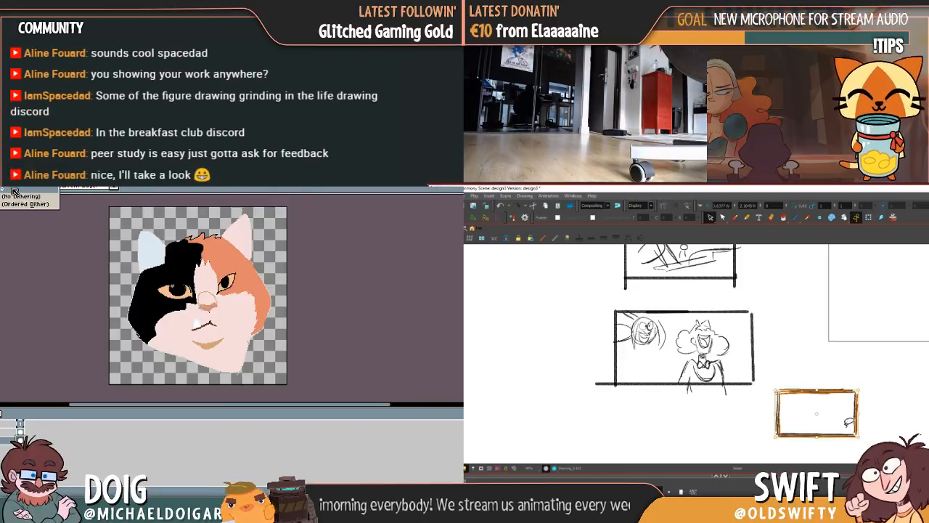
drag(819, 414, 834, 375)
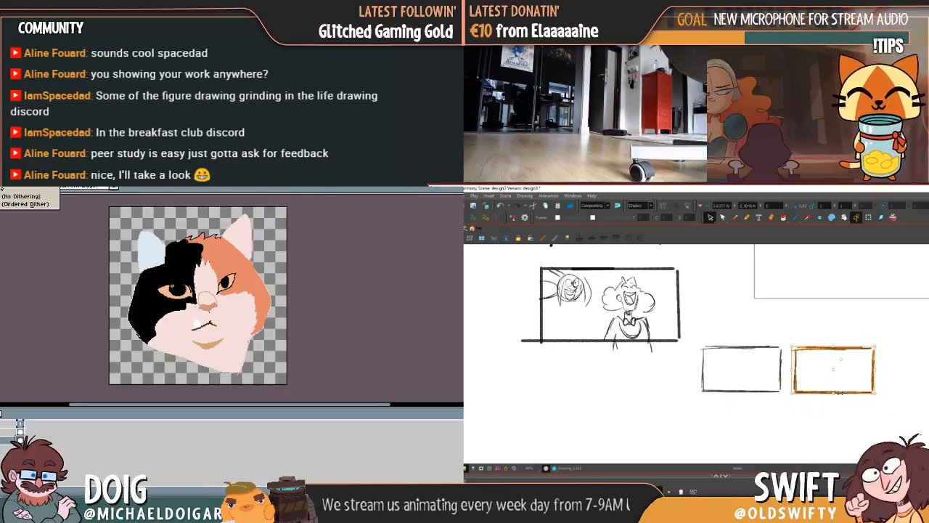
key(ctrl+v)
drag(835, 378, 736, 425)
Try converting the cat portrait to indexed colour without dithering, undo it, and place a fourth thumbnail frame completing the two-by-two grid
click(14, 196)
drag(804, 431, 779, 376)
key(ctrl+v)
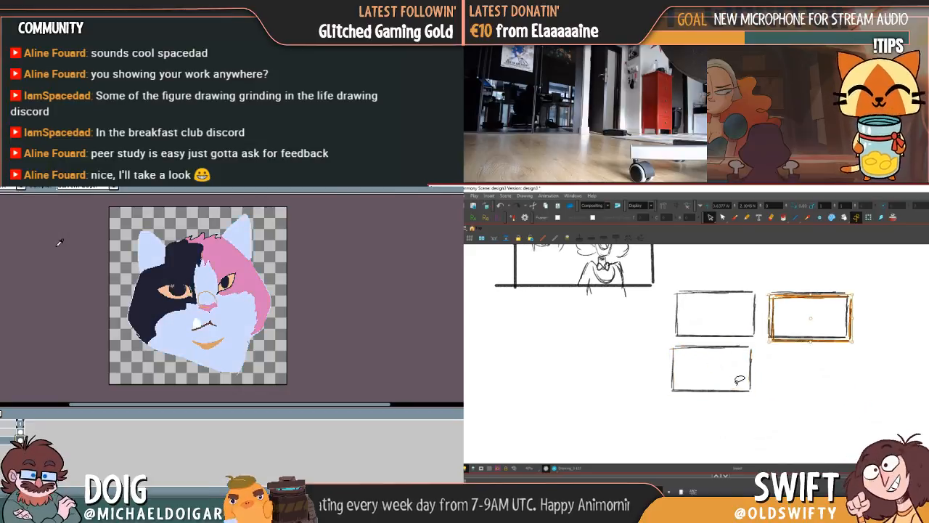
key(ctrl+z)
drag(827, 307, 816, 374)
Paste two more thumbnail frames beneath the grid as a third row
click(830, 330)
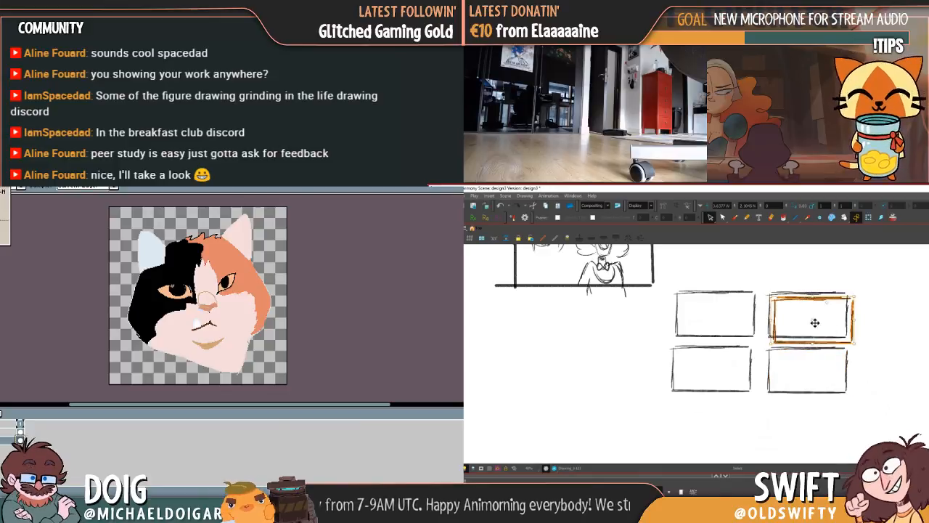
key(ctrl+v)
drag(815, 322, 711, 423)
scroll(761, 399, down, 2)
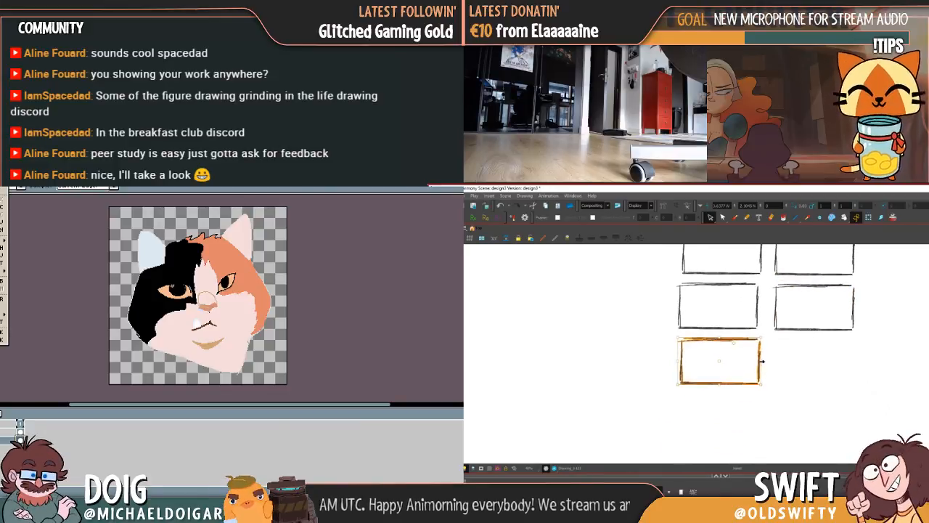
key(ctrl+v)
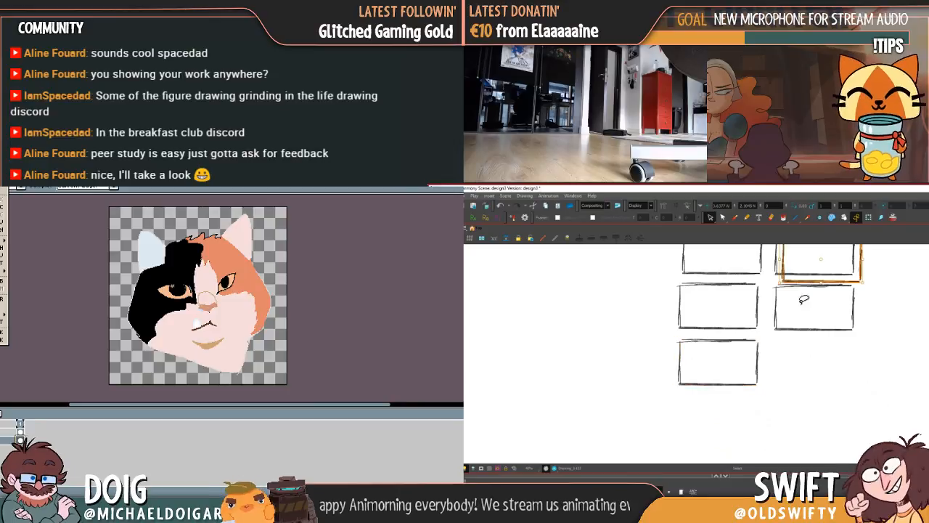
drag(809, 288, 803, 384)
drag(875, 357, 884, 386)
Open Aseprite's preferences and look through the Cursors, Timeline and Editor categories
click(5, 339)
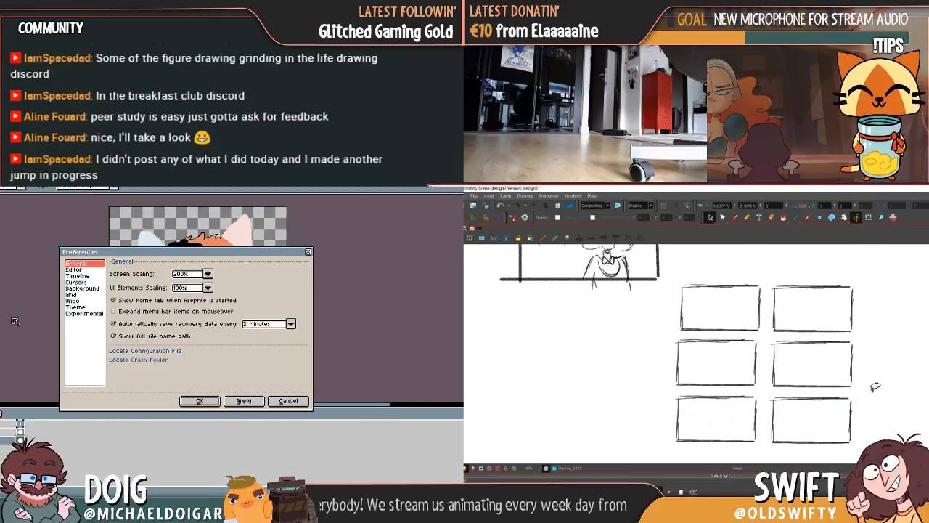
drag(799, 315, 818, 359)
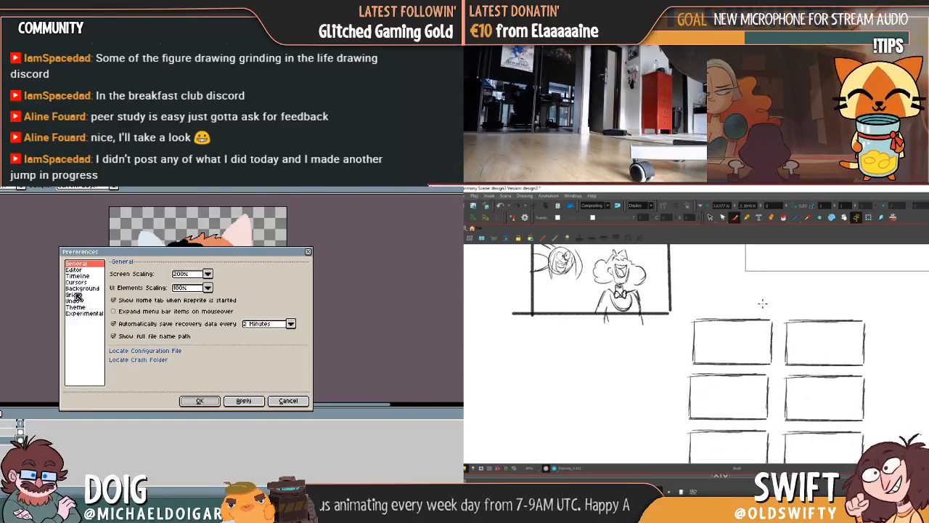
click(75, 294)
scroll(777, 342, up, 2)
click(78, 288)
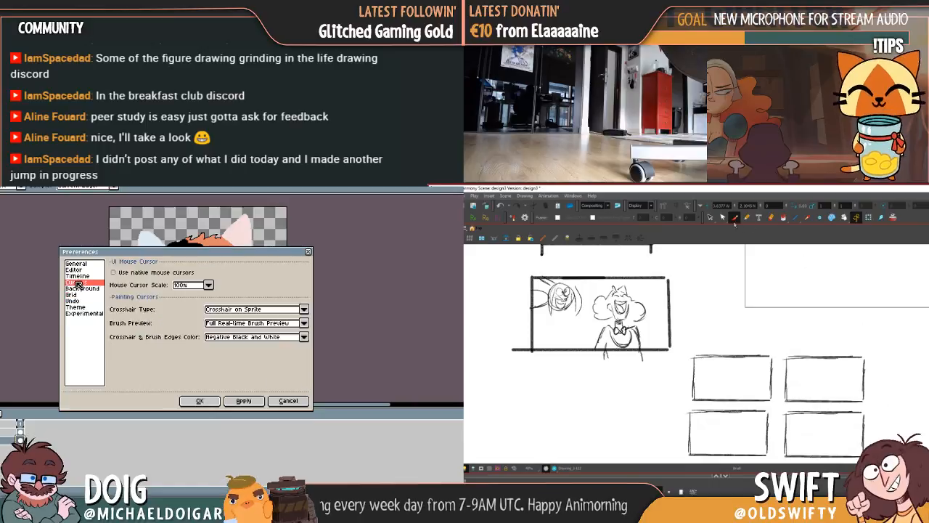
click(78, 276)
click(78, 269)
Dismiss the preferences without changes and duplicate the top-left thumbnail frame into the space directly above it
drag(768, 348, 712, 358)
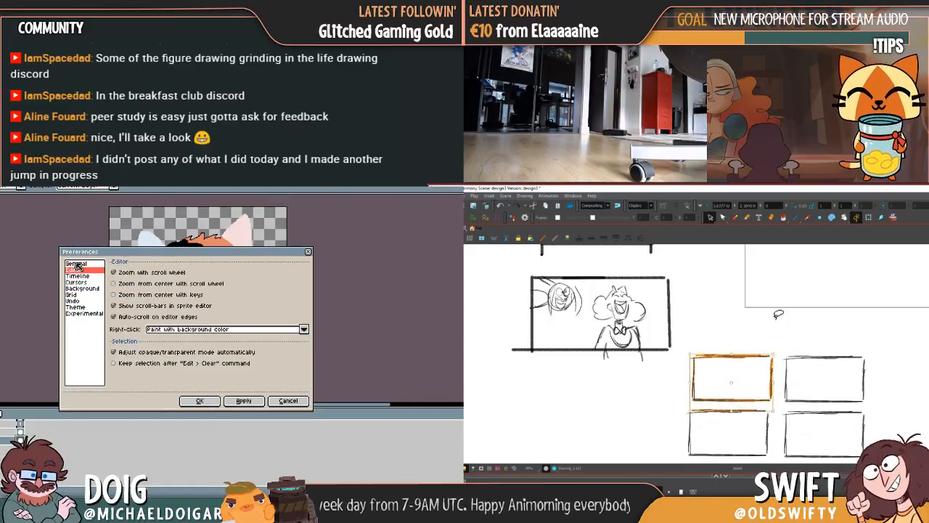
mouse_move(764, 313)
mouse_down()
mouse_move(688, 379)
mouse_move(723, 401)
mouse_move(765, 395)
mouse_up()
click(288, 402)
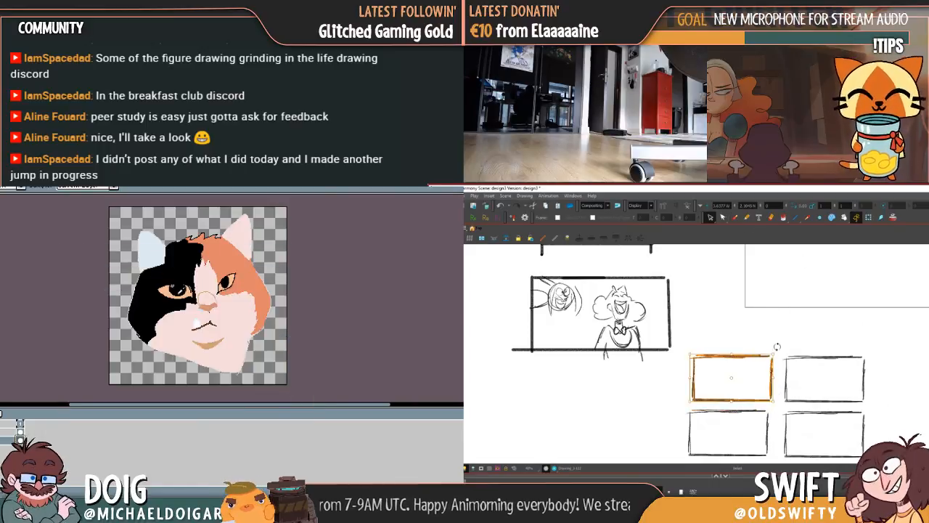
click(774, 386)
drag(739, 377, 731, 320)
click(789, 299)
Copy the clown drawing from the large panel and fit it, scaled down, into the topmost thumbnail frame
mouse_move(657, 302)
mouse_down()
mouse_move(602, 286)
mouse_move(593, 335)
mouse_move(608, 346)
mouse_move(645, 342)
mouse_move(651, 326)
mouse_move(639, 340)
mouse_move(757, 323)
mouse_up()
drag(763, 269, 749, 297)
mouse_move(740, 328)
mouse_down()
mouse_move(745, 333)
mouse_move(759, 296)
mouse_up()
mouse_move(749, 318)
mouse_down()
mouse_move(752, 304)
mouse_move(749, 319)
mouse_up()
click(806, 303)
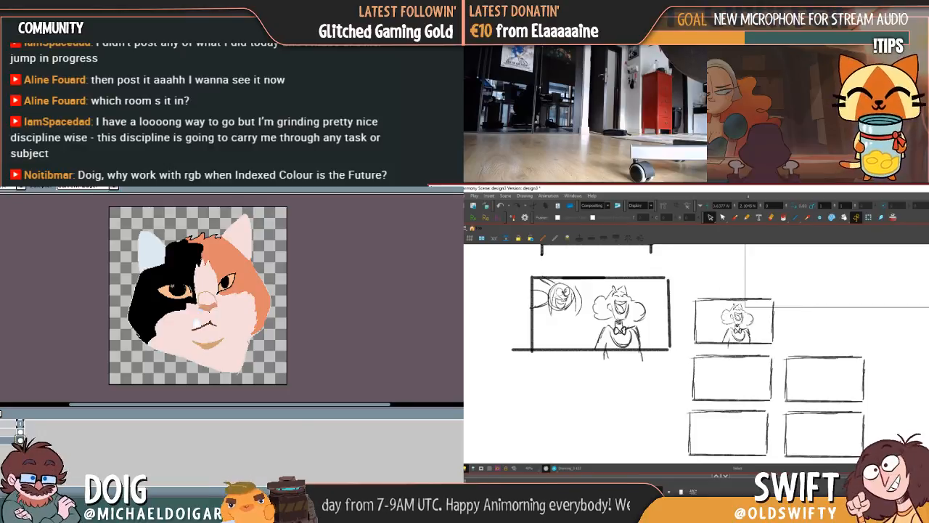
Draw an arrow beside the clown thumbnail, pointing left at the frame's right edge
click(735, 217)
drag(783, 369, 779, 348)
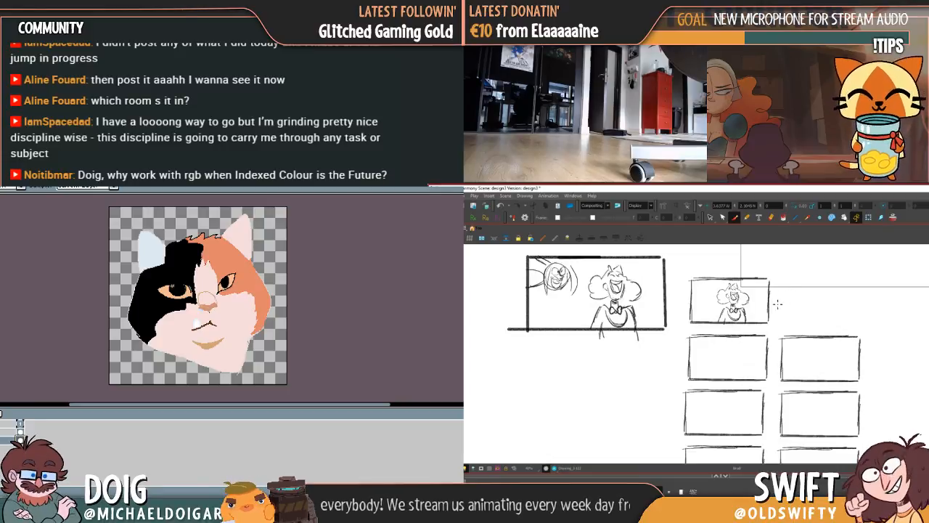
drag(776, 306, 797, 296)
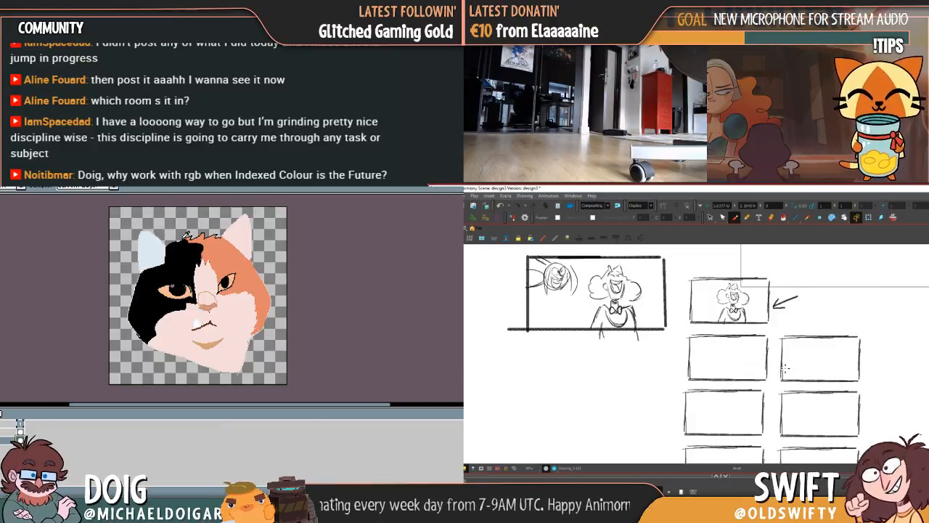
key(space)
mouse_move(886, 305)
mouse_down()
mouse_move(803, 392)
mouse_move(764, 414)
mouse_move(780, 369)
mouse_move(834, 390)
mouse_move(832, 405)
mouse_up()
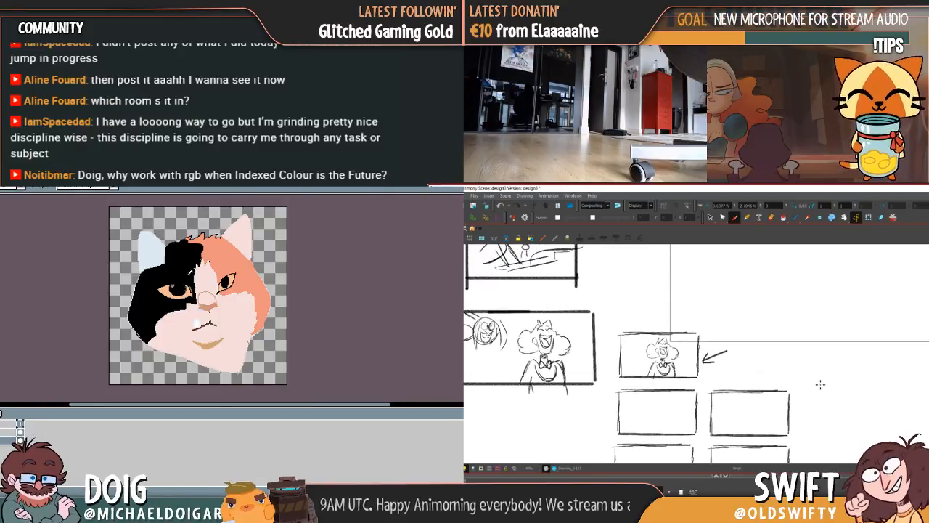
Try a cream fill on the cat portrait's pale fur and undo the fills
click(233, 327)
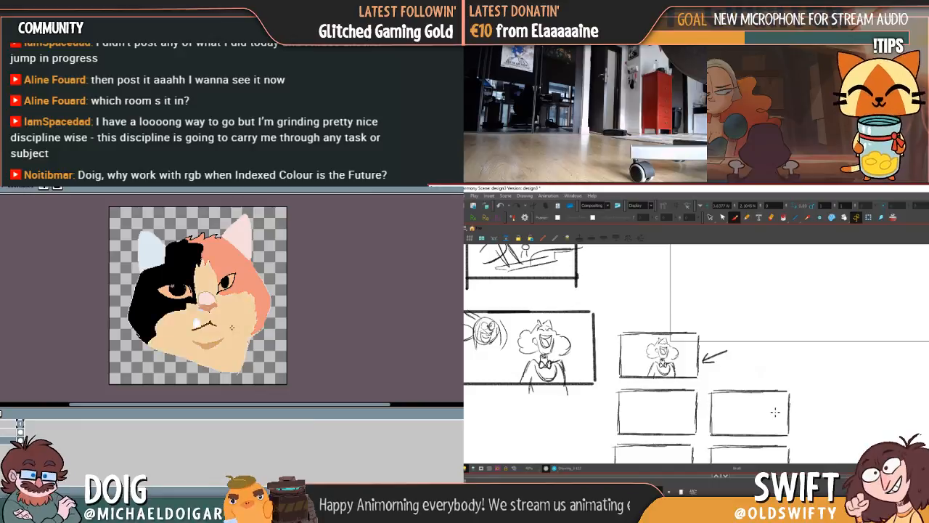
key(ctrl+z)
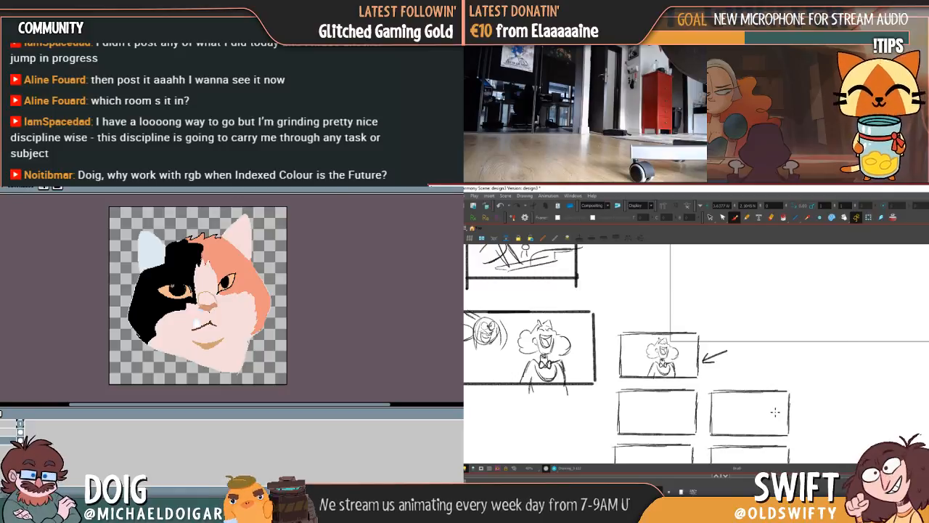
scroll(818, 388, right, 2)
scroll(812, 378, down, 2)
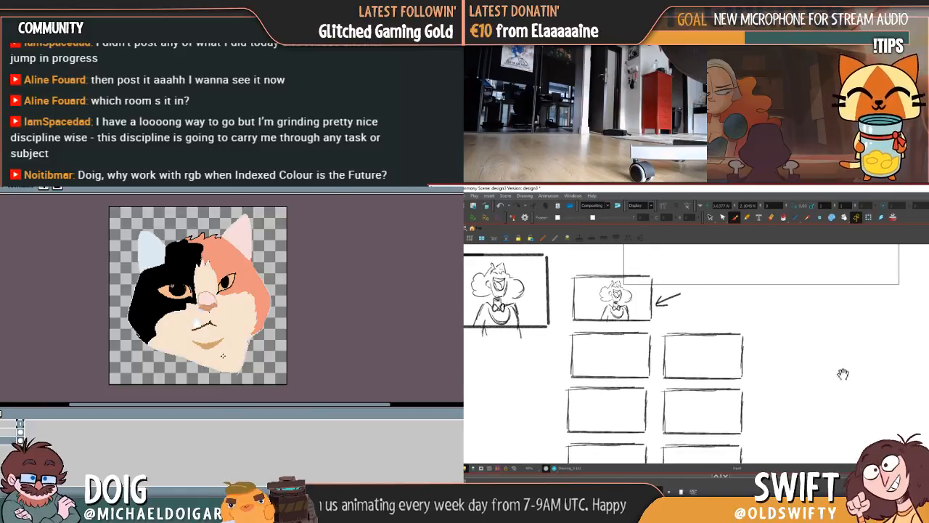
key(ctrl+z)
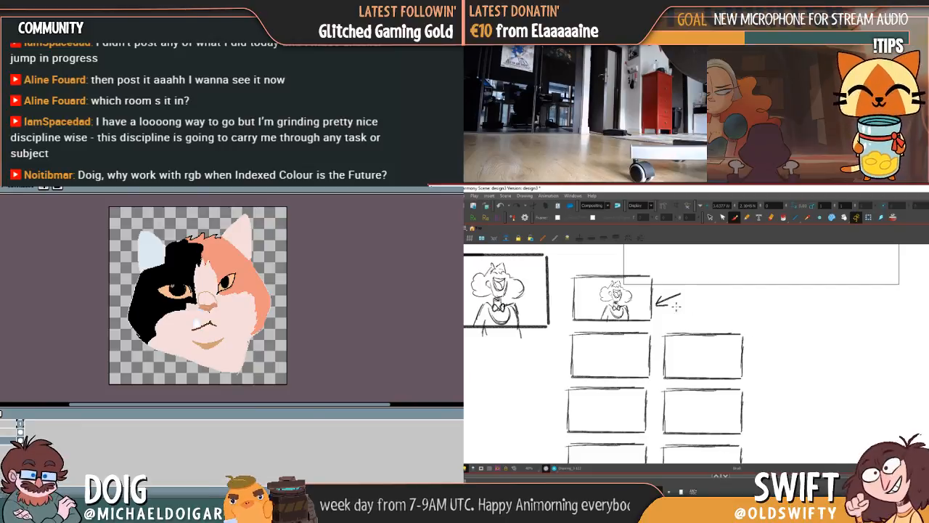
scroll(755, 361, left, 3)
key(ctrl+z)
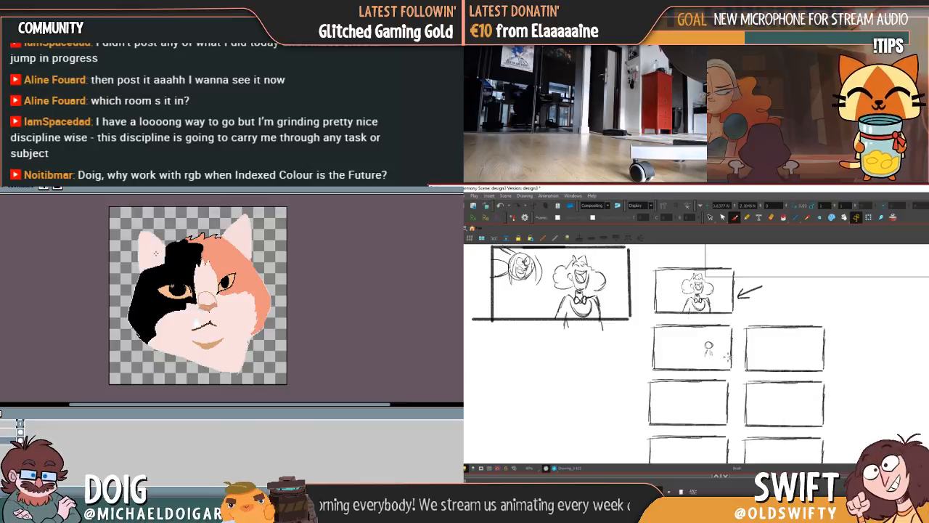
Sketch the clown's laughing face framed by curly hair in the empty space below the large panel
scroll(781, 348, left, 5)
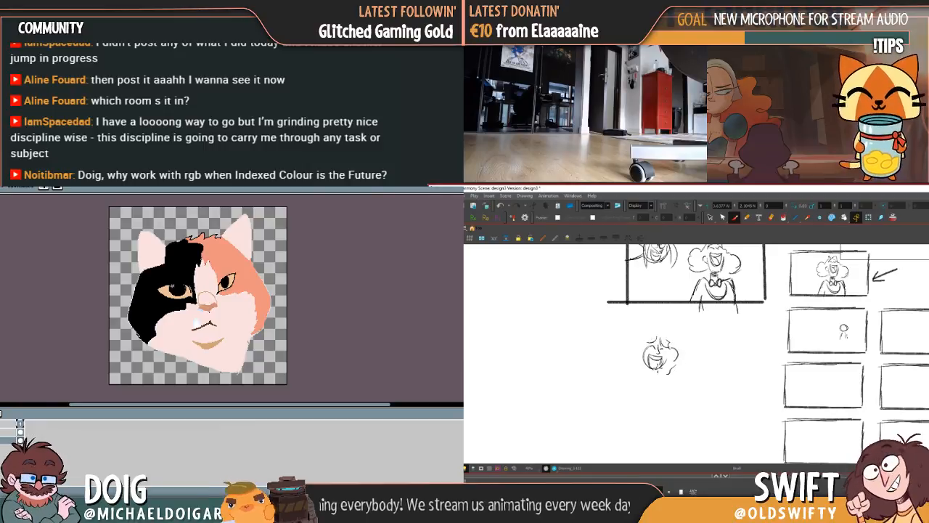
drag(643, 339, 625, 367)
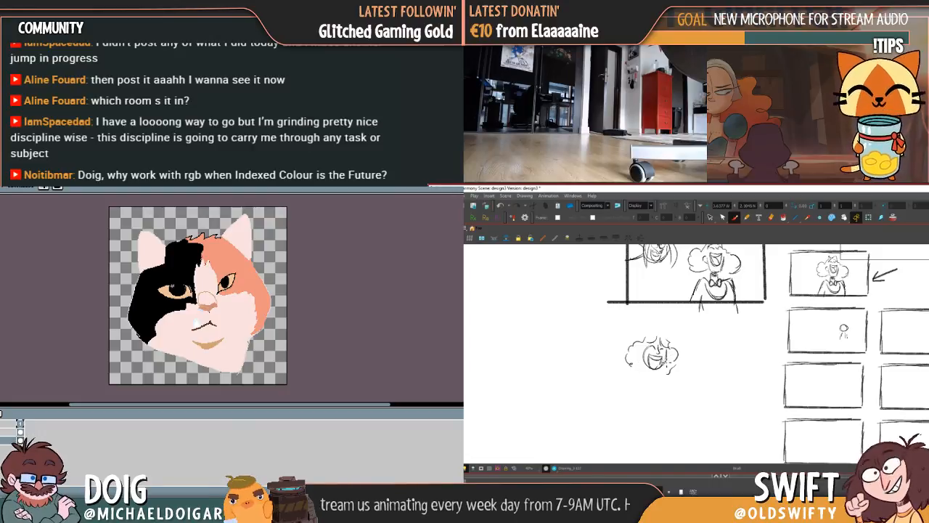
mouse_move(648, 345)
mouse_down()
mouse_move(645, 354)
mouse_move(664, 334)
mouse_up()
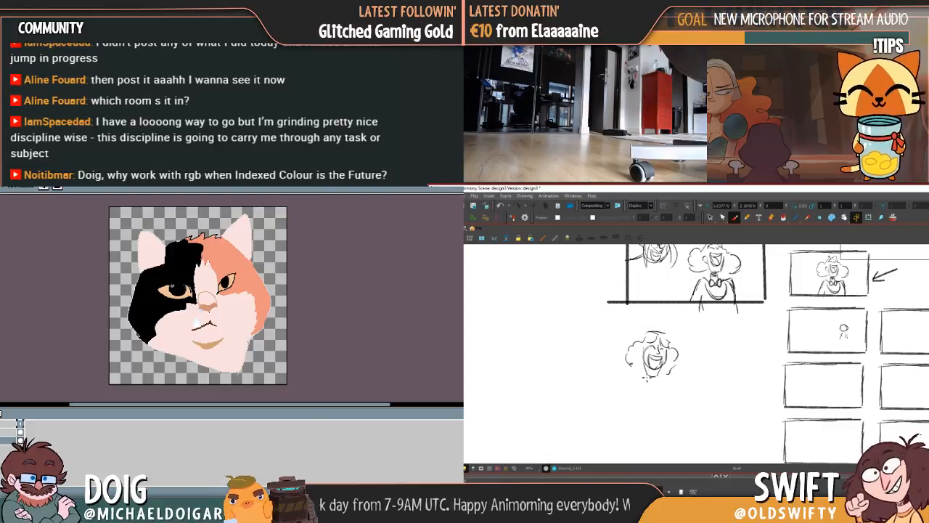
drag(681, 362, 699, 351)
mouse_move(662, 324)
mouse_down()
mouse_move(646, 360)
mouse_move(701, 350)
mouse_move(691, 369)
mouse_move(697, 342)
mouse_move(703, 368)
mouse_up()
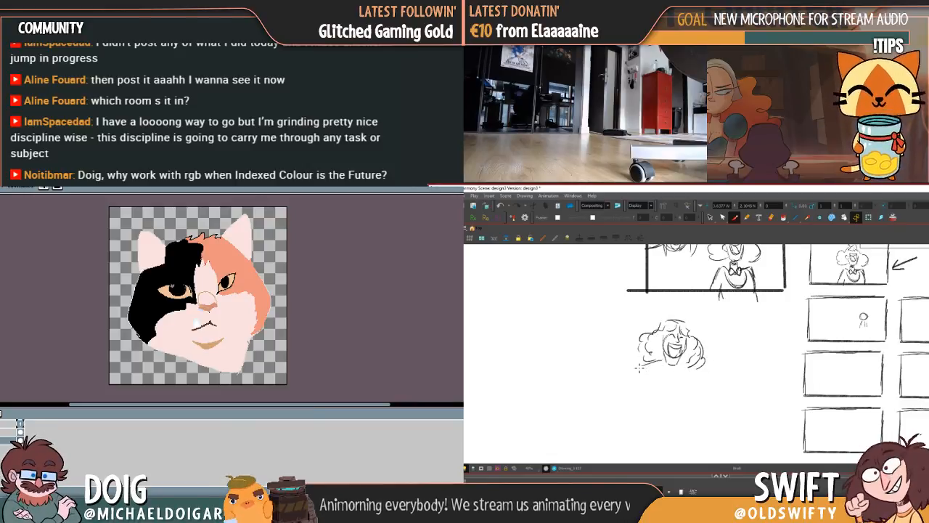
Sketch the clown's shoulders, bow tie, round collar and two bent arms with raised hands beneath the head
mouse_move(634, 370)
mouse_down()
mouse_move(622, 402)
mouse_move(634, 416)
mouse_move(659, 407)
mouse_move(657, 396)
mouse_move(649, 414)
mouse_move(625, 398)
mouse_up()
mouse_move(625, 398)
mouse_down()
mouse_move(621, 413)
mouse_move(659, 415)
mouse_up()
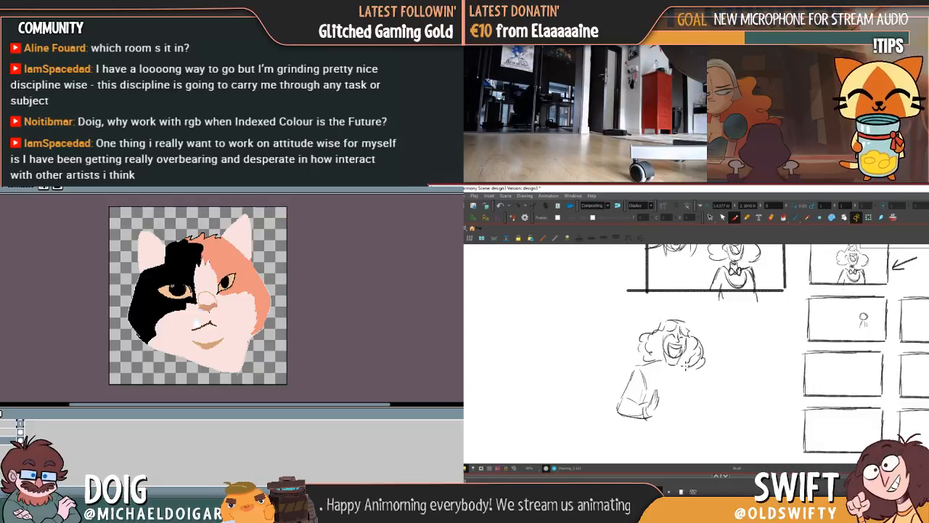
mouse_move(686, 368)
mouse_down()
mouse_move(701, 374)
mouse_move(710, 406)
mouse_up()
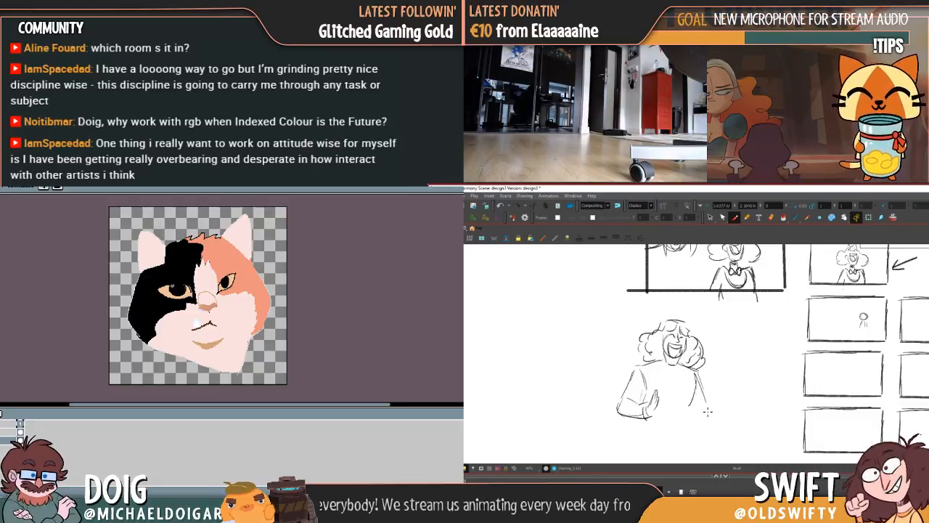
mouse_move(657, 367)
mouse_down()
mouse_move(675, 393)
mouse_move(647, 375)
mouse_move(692, 373)
mouse_move(663, 376)
mouse_up()
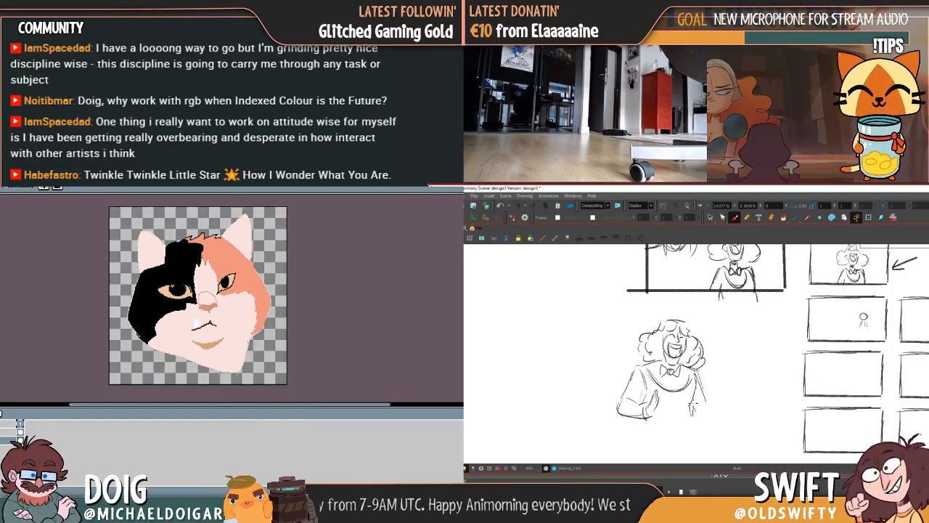
mouse_move(693, 405)
mouse_down()
mouse_move(691, 413)
mouse_move(714, 411)
mouse_move(709, 400)
mouse_up()
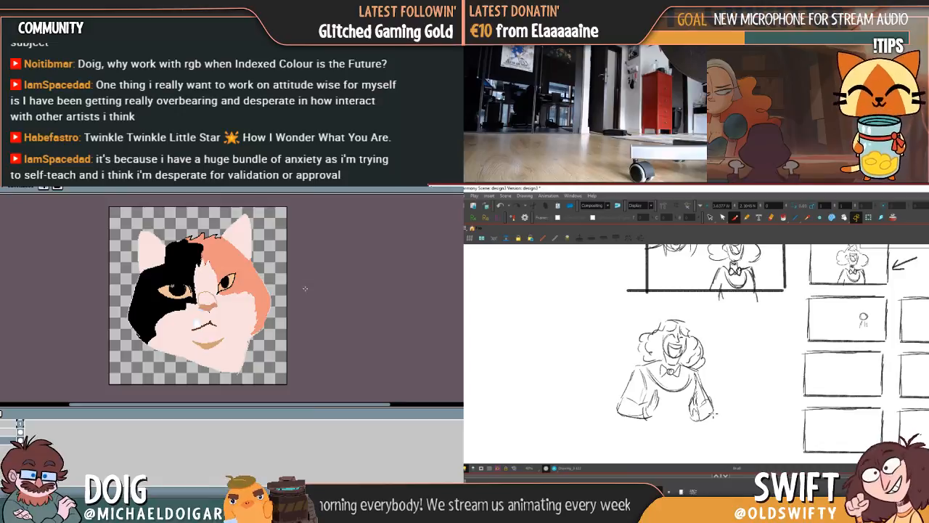
Delete both forearms and hands from the new clown sketch, keeping the shoulders, collar and bow tie
scroll(715, 414, down, 2)
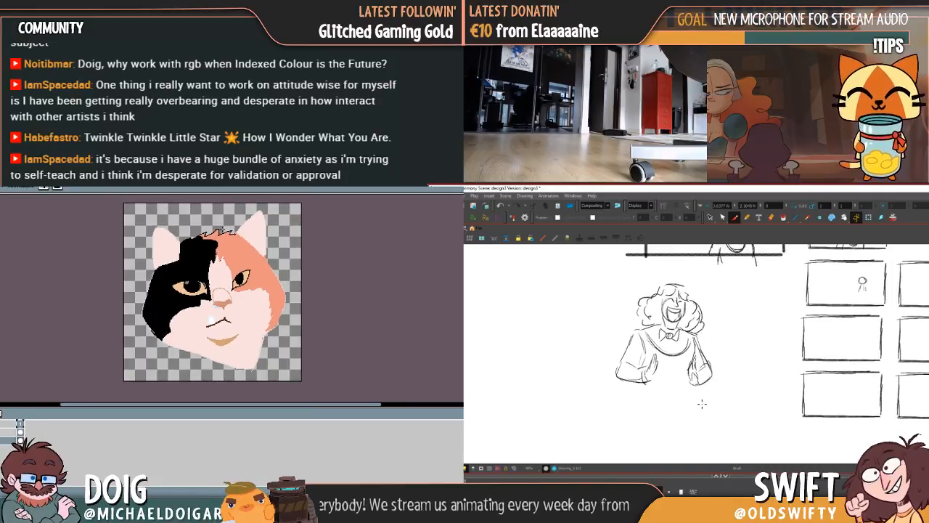
scroll(313, 323, up, 3)
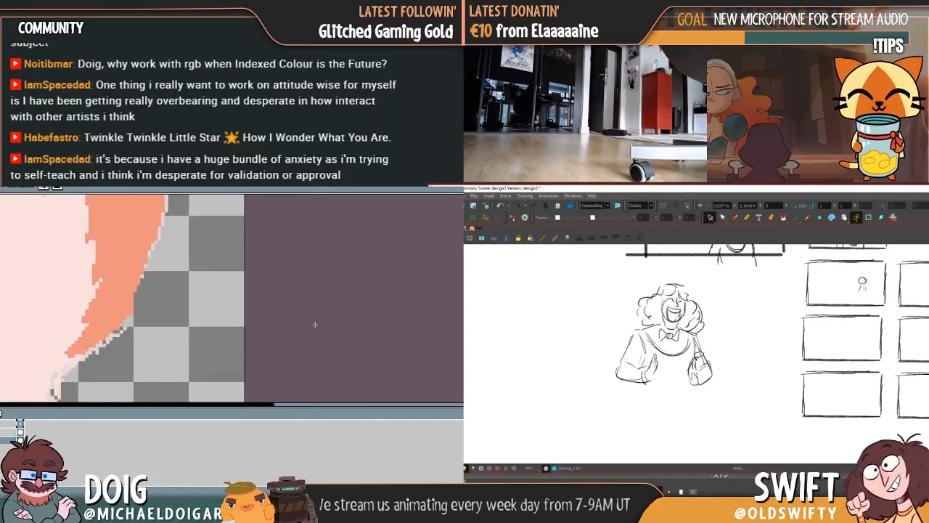
drag(655, 356, 723, 356)
mouse_move(144, 270)
mouse_down()
mouse_move(248, 308)
mouse_move(253, 301)
mouse_up()
key(Delete)
drag(704, 370, 705, 389)
key(Delete)
key(alt)
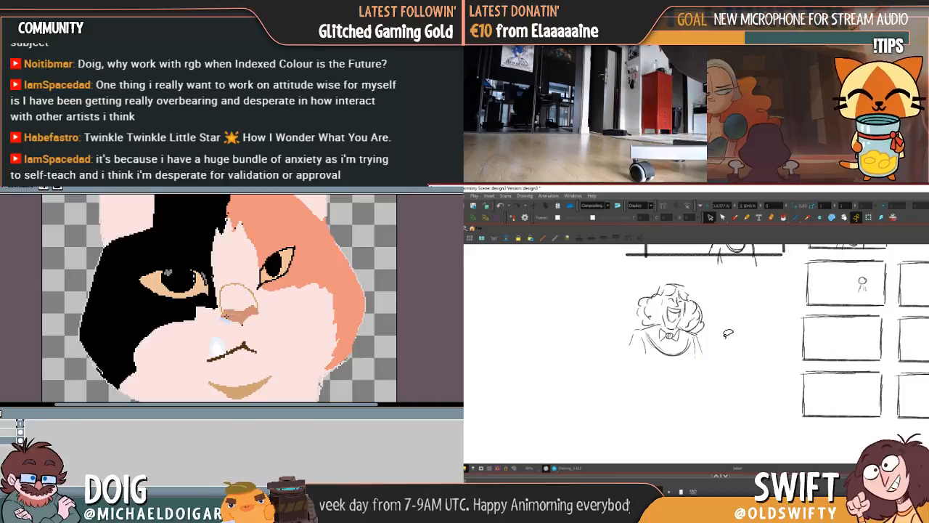
Delete the extra inner curl strokes from the clown's hair, leaving its outer outline and the face
click(654, 314)
key(Delete)
click(662, 300)
key(Delete)
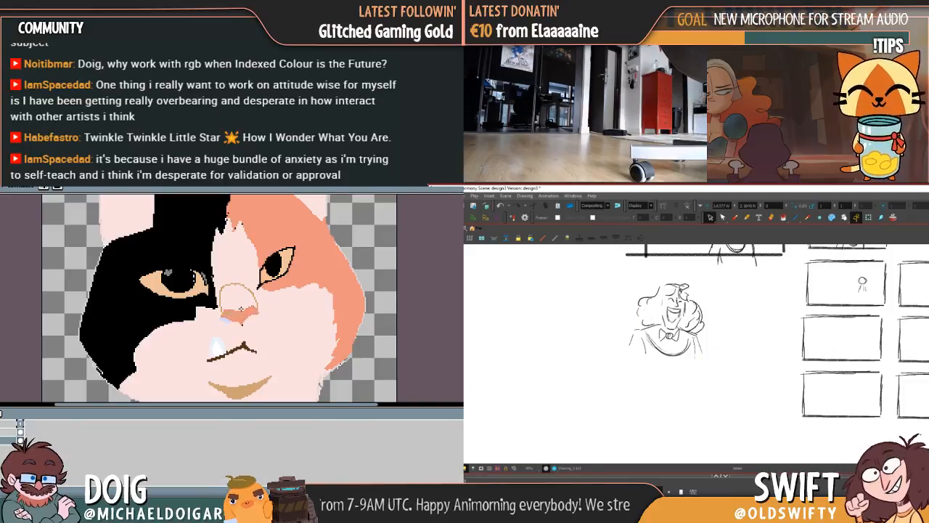
click(655, 301)
click(701, 308)
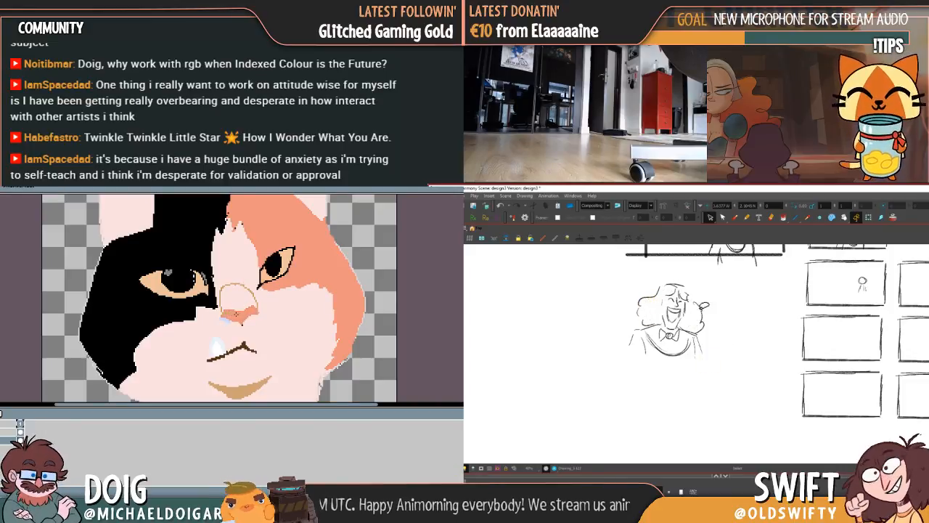
key(Delete)
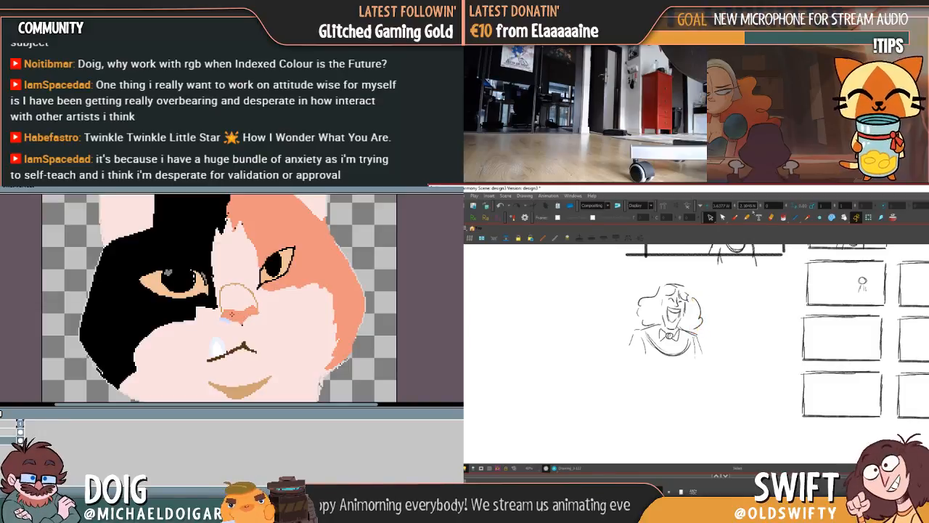
Draw the clown's torso down to the waist and a lowered arm on the left, deleting the stray stroke beside the waist
click(734, 217)
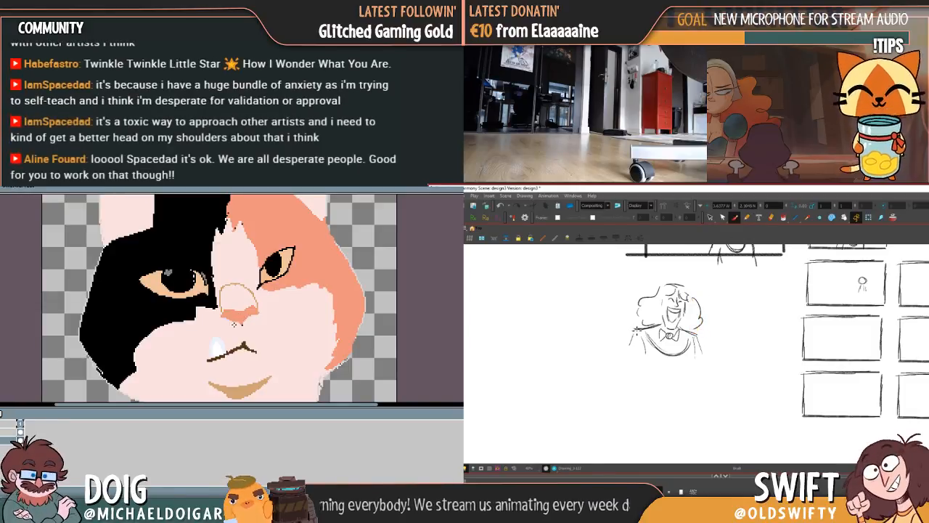
mouse_move(642, 326)
mouse_down()
mouse_move(623, 365)
mouse_move(641, 409)
mouse_up()
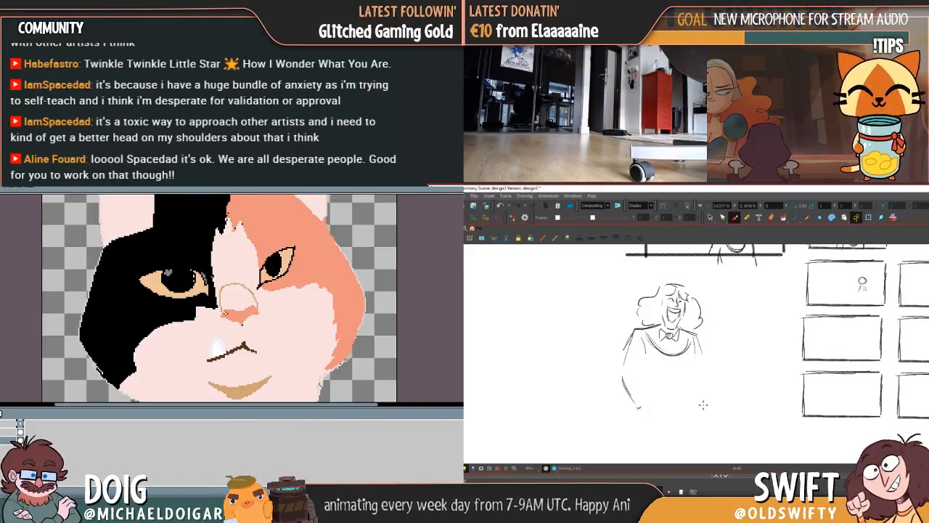
mouse_move(623, 362)
mouse_down()
mouse_move(639, 430)
mouse_move(639, 365)
mouse_move(668, 365)
mouse_move(652, 371)
mouse_move(694, 352)
mouse_move(680, 390)
mouse_move(651, 371)
mouse_move(649, 402)
mouse_move(674, 394)
mouse_up()
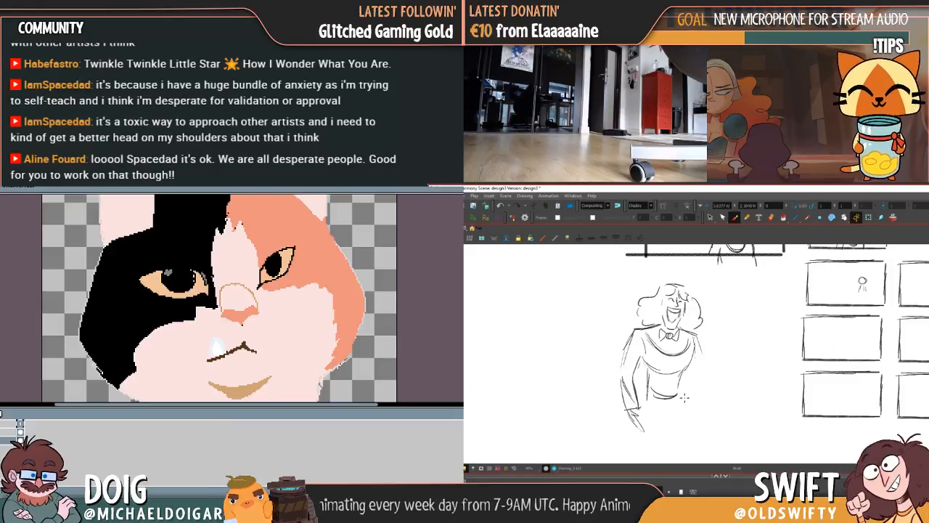
mouse_move(683, 396)
mouse_down()
mouse_move(702, 393)
mouse_move(693, 395)
mouse_up()
click(710, 218)
key(Delete)
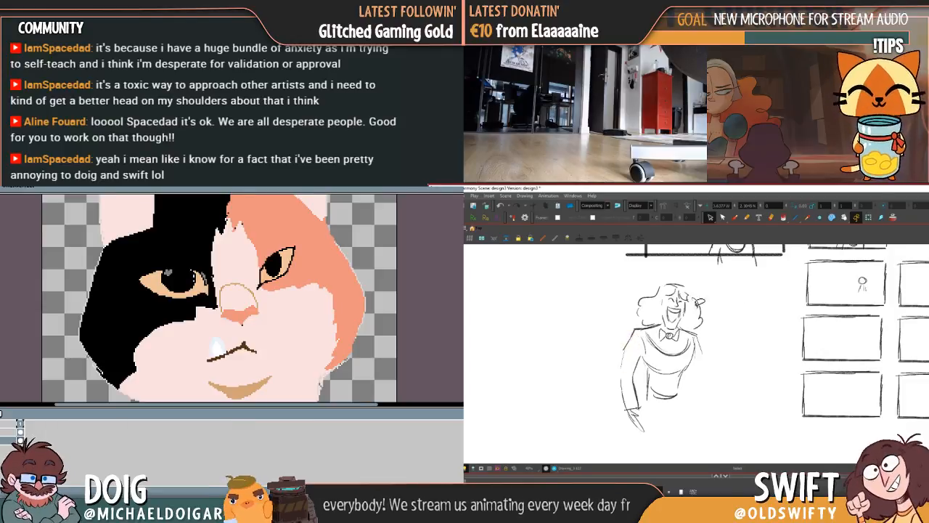
Select the clown's head and hair and shift them slightly upward above the bow tie
click(733, 217)
click(710, 216)
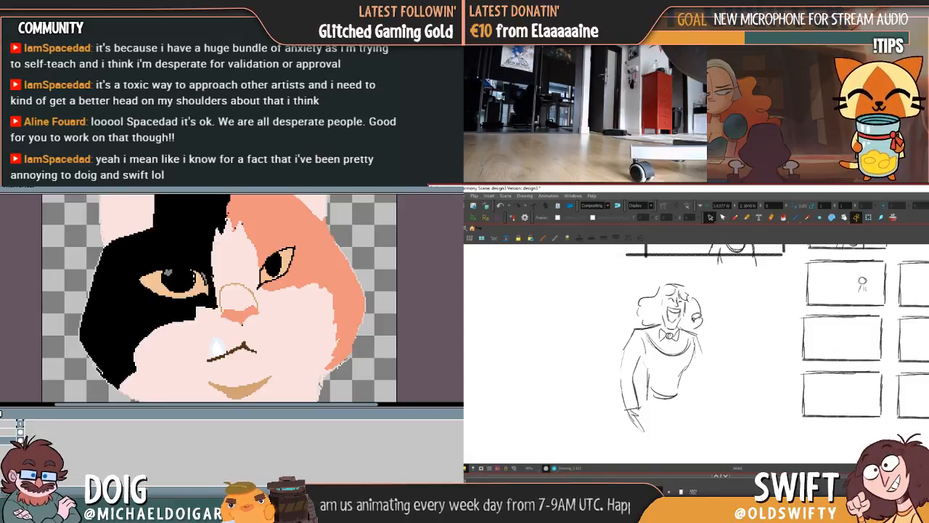
mouse_move(659, 319)
mouse_down()
mouse_move(639, 312)
mouse_move(705, 285)
mouse_move(686, 319)
mouse_up()
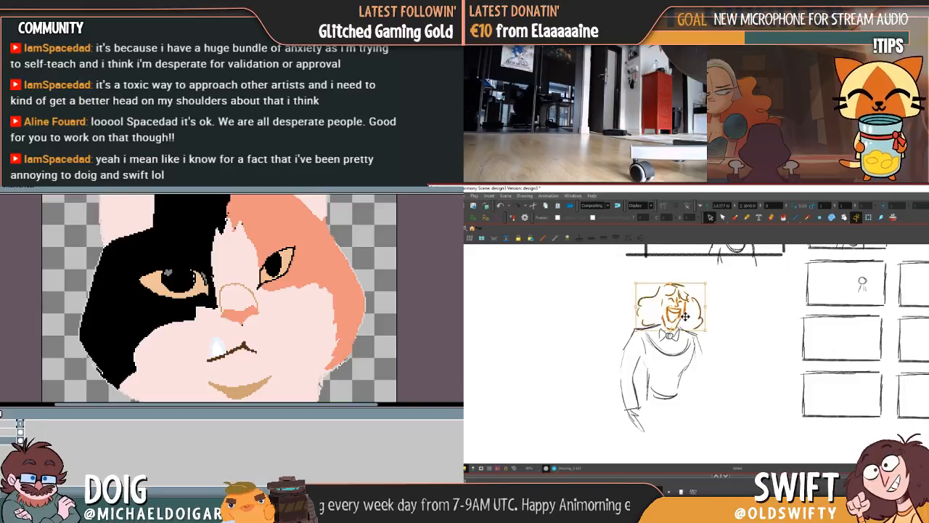
click(718, 290)
Draw the clown's other arm bent with its hand at the waist, undoing the dark stroke at the shoulder
key(alt+b)
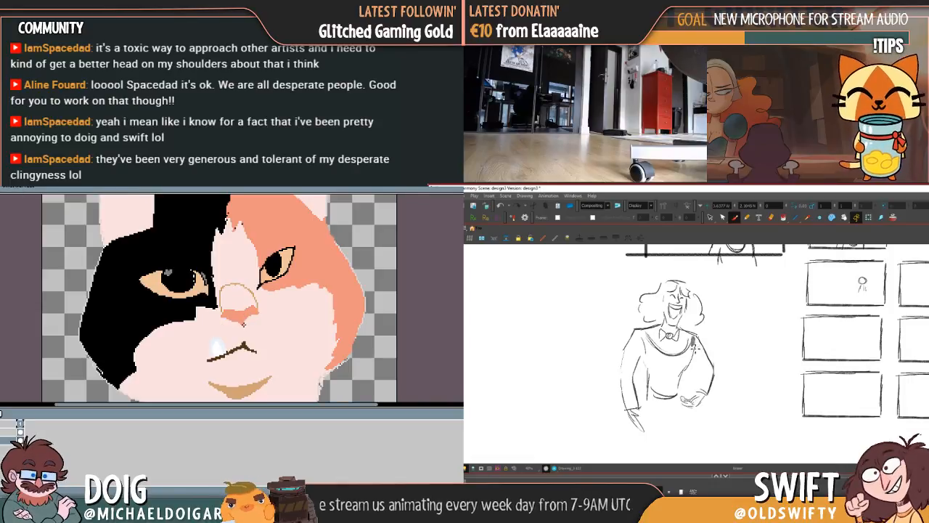
key(ctrl+z)
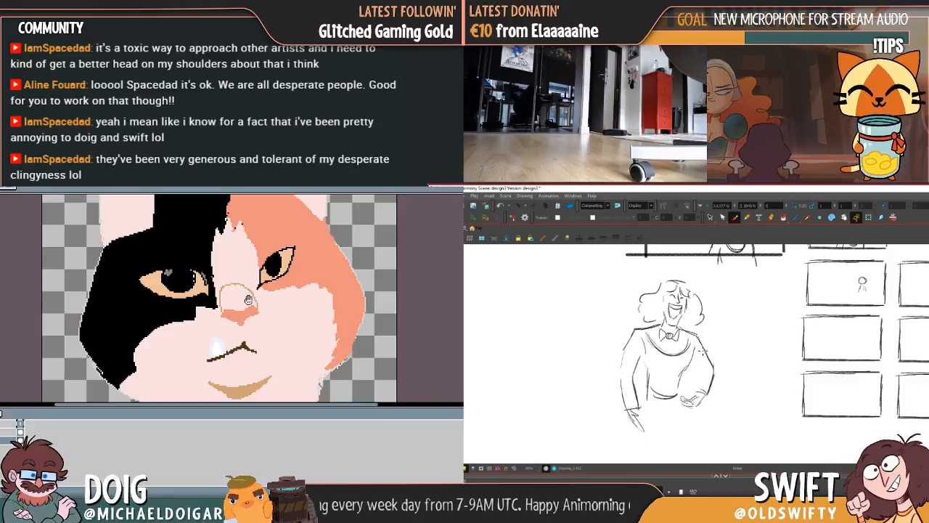
drag(231, 330, 252, 291)
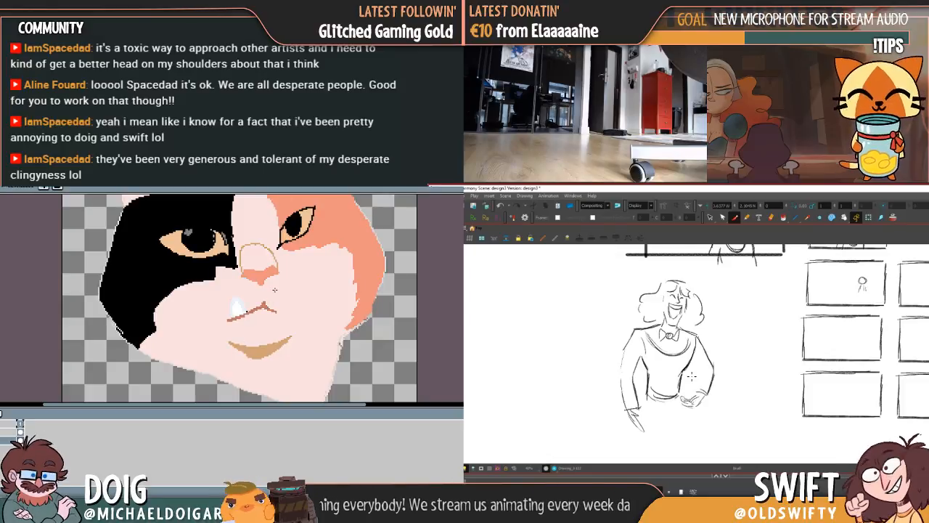
drag(235, 262, 239, 324)
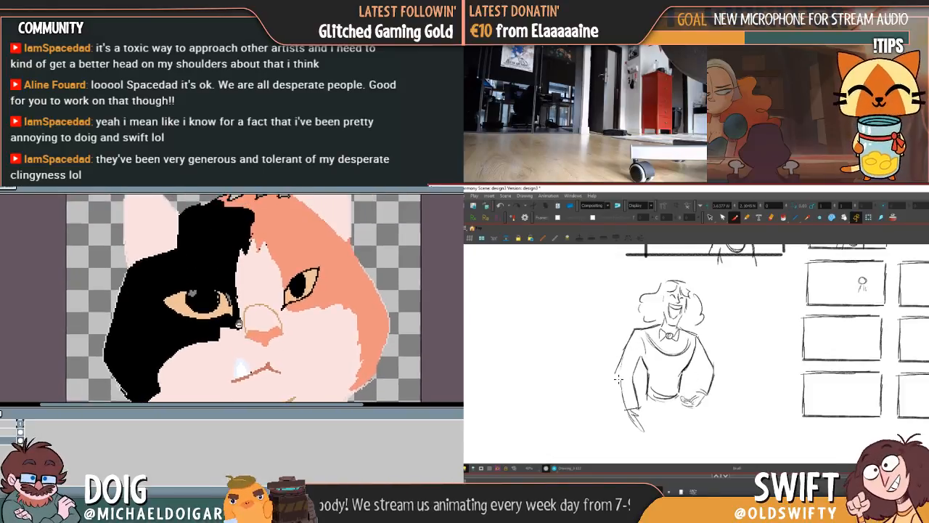
Draw the outer sleeve contour of the clown's lowered arm and add a cuff at its wrist
drag(617, 374, 622, 394)
drag(239, 323, 238, 358)
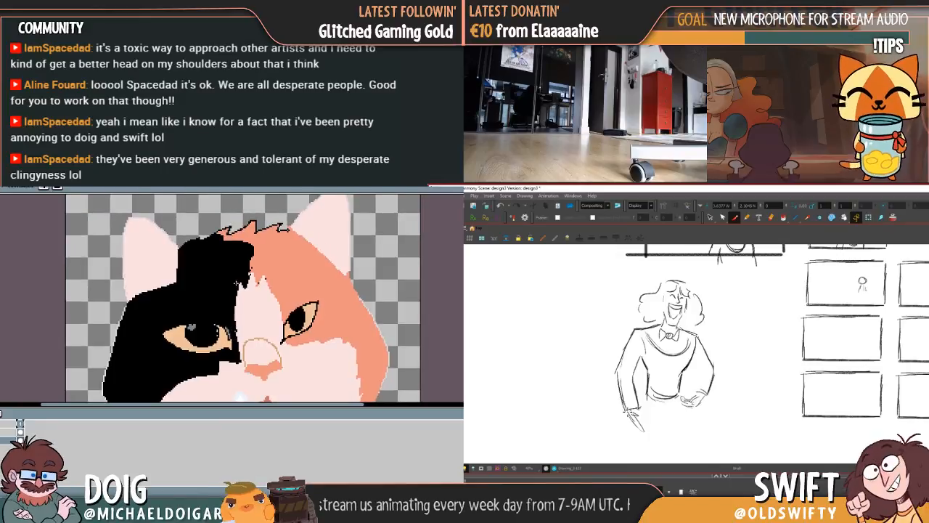
key(alt)
mouse_move(626, 408)
mouse_down()
mouse_move(638, 415)
mouse_move(640, 407)
mouse_up()
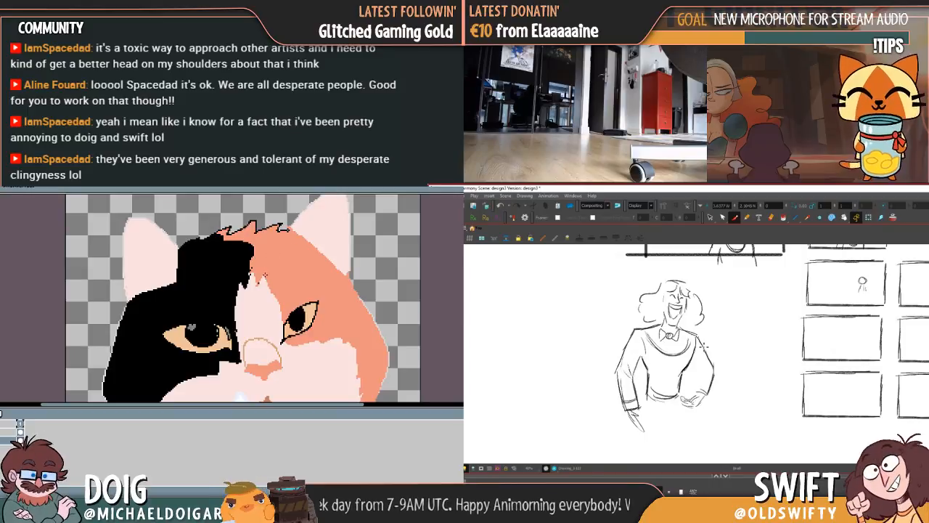
Draw and rework the sleeve cuff at the wrist of the clown's bent arm
drag(249, 241, 252, 269)
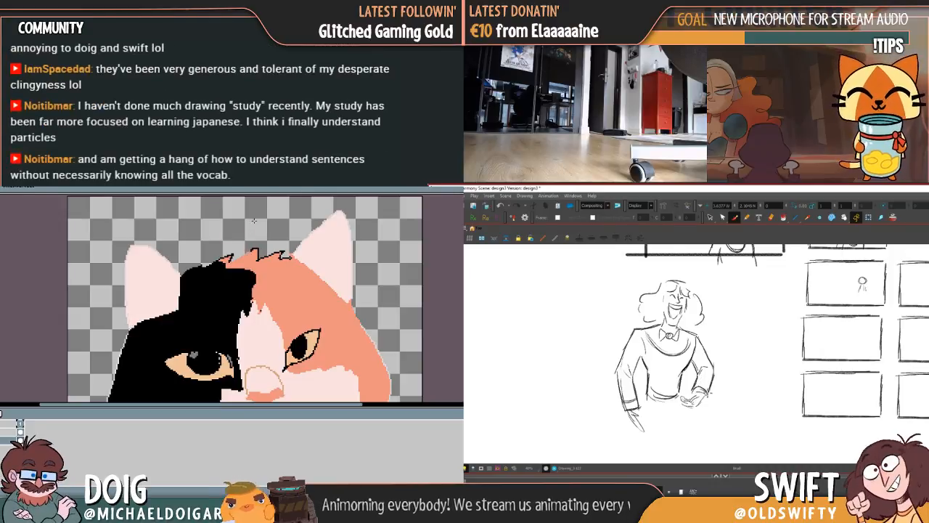
drag(695, 397, 694, 400)
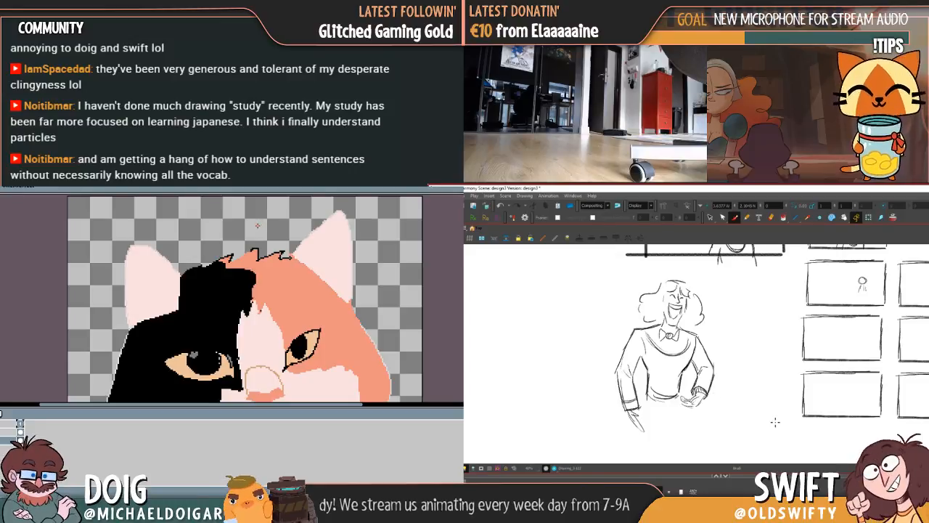
mouse_move(699, 389)
mouse_down()
mouse_move(694, 399)
mouse_move(704, 401)
mouse_move(715, 358)
mouse_move(717, 370)
mouse_move(694, 395)
mouse_move(693, 379)
mouse_move(692, 395)
mouse_up()
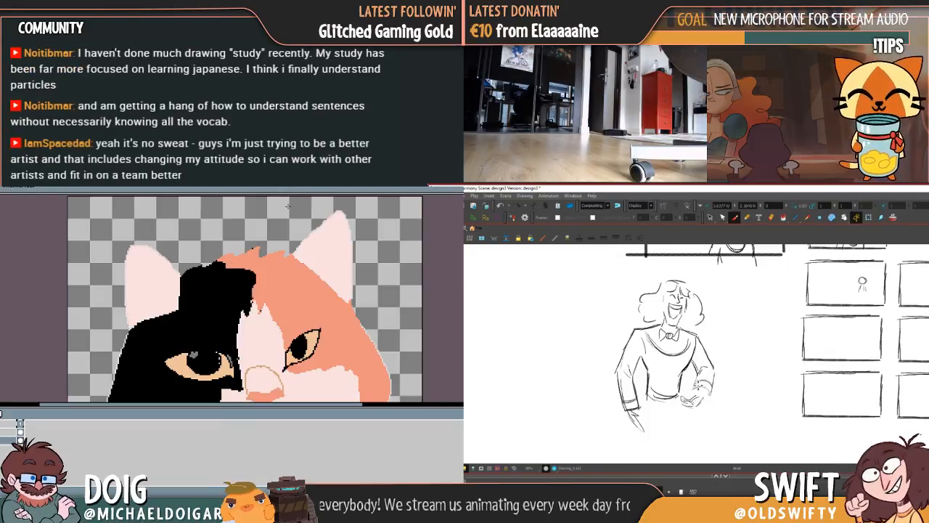
drag(693, 387, 699, 401)
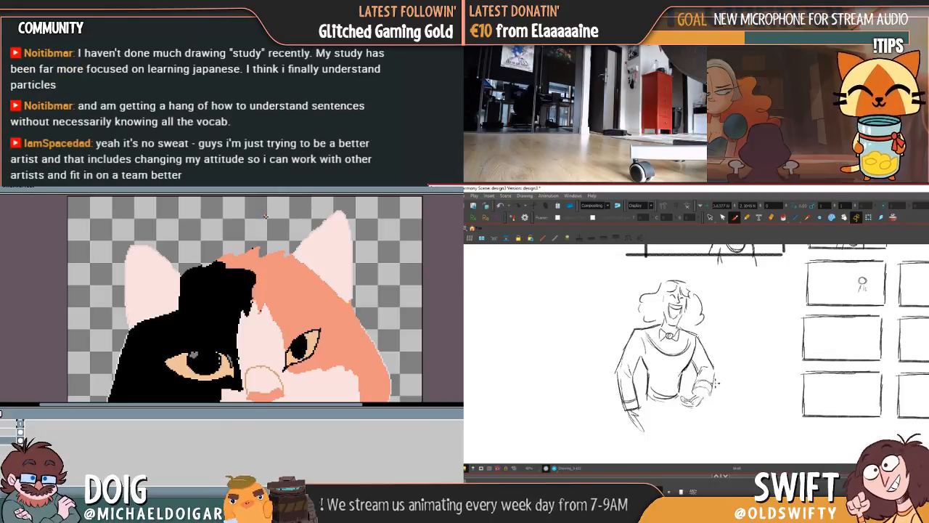
Select the clown's bent arm, including its cuff and waist-level hand, and delete it
click(711, 217)
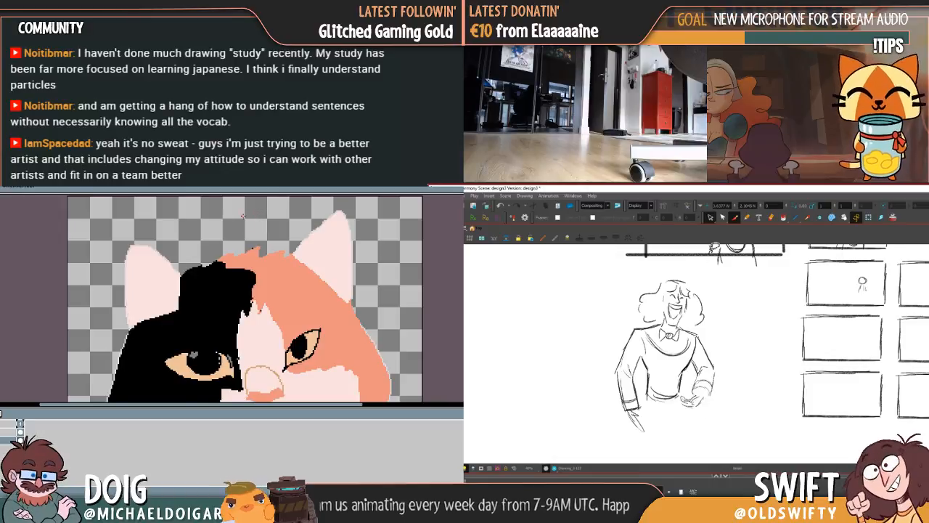
mouse_move(725, 370)
mouse_down()
mouse_move(693, 413)
mouse_move(699, 419)
mouse_move(731, 357)
mouse_up()
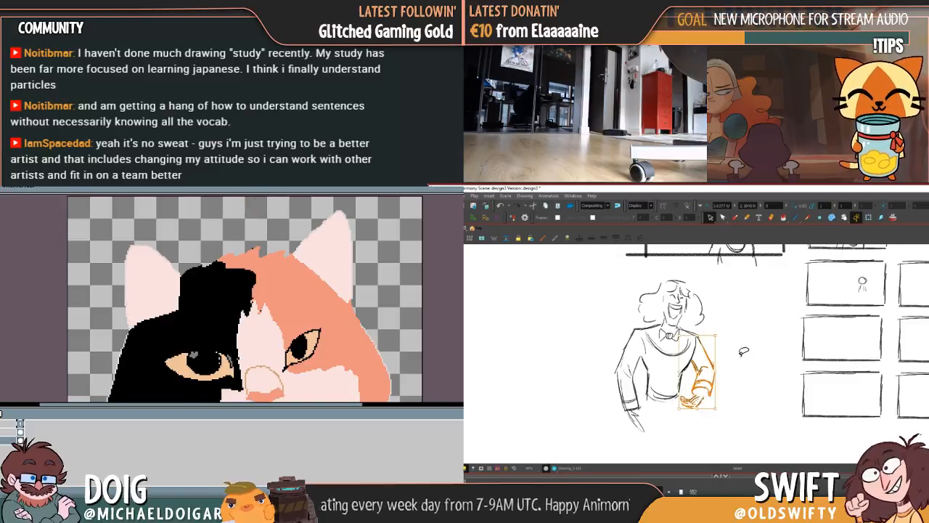
key(Delete)
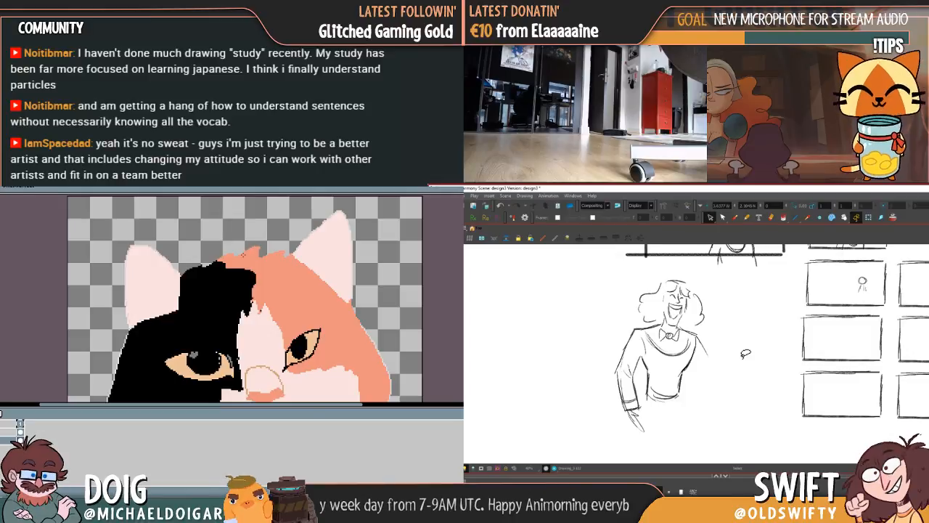
Redraw the clown's deleted arm from the shoulder with the brush, and touch up the orange fur on top of the cat's head
key(alt+b)
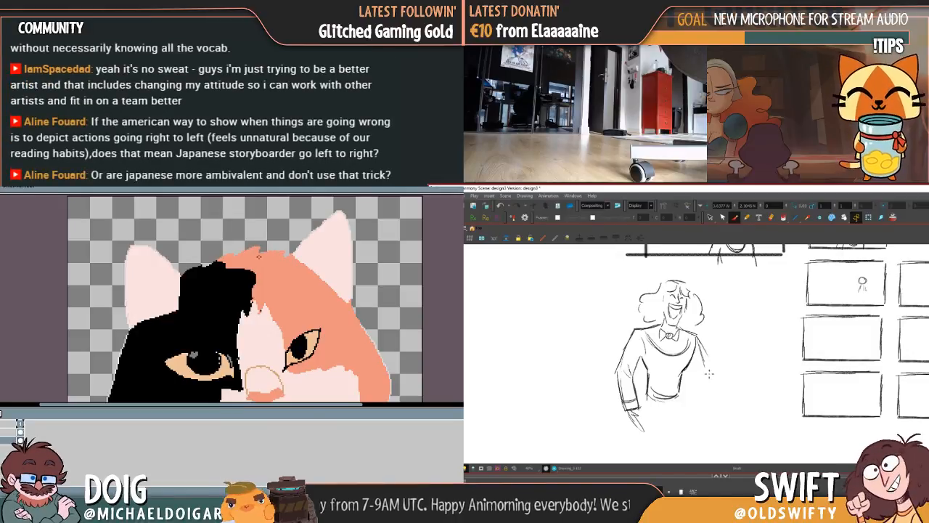
drag(250, 273, 286, 244)
mouse_move(687, 367)
mouse_down()
mouse_move(690, 405)
mouse_move(705, 404)
mouse_move(709, 380)
mouse_move(702, 405)
mouse_up()
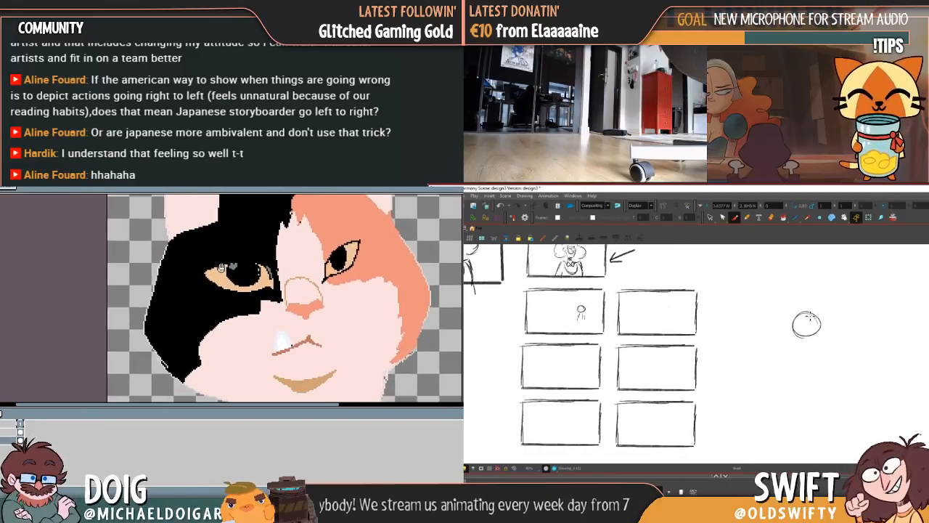
Rough in a round head with centre, nose and mouth lines in the empty space beside the blank thumbnail panels
mouse_move(810, 311)
mouse_down()
mouse_move(825, 312)
mouse_move(810, 331)
mouse_up()
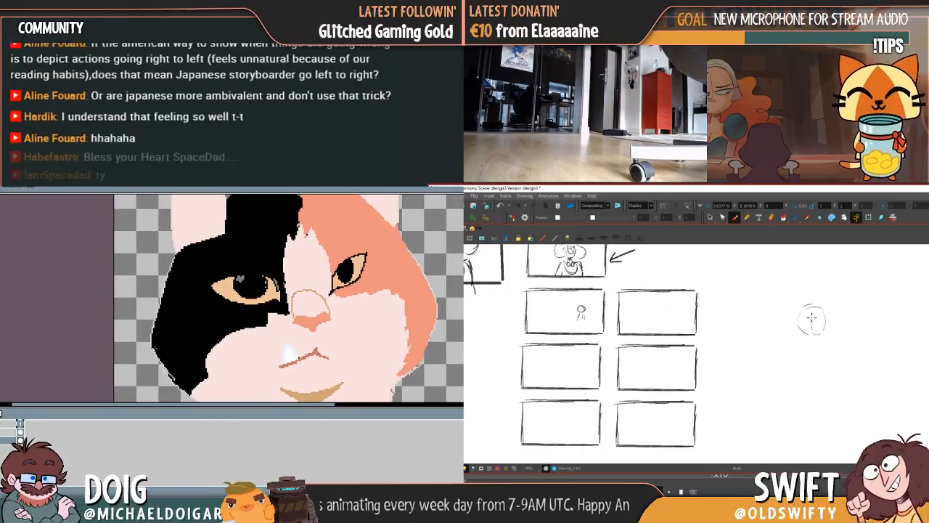
mouse_move(163, 344)
mouse_down()
mouse_move(159, 315)
mouse_move(155, 327)
mouse_move(172, 351)
mouse_up()
drag(810, 317, 813, 326)
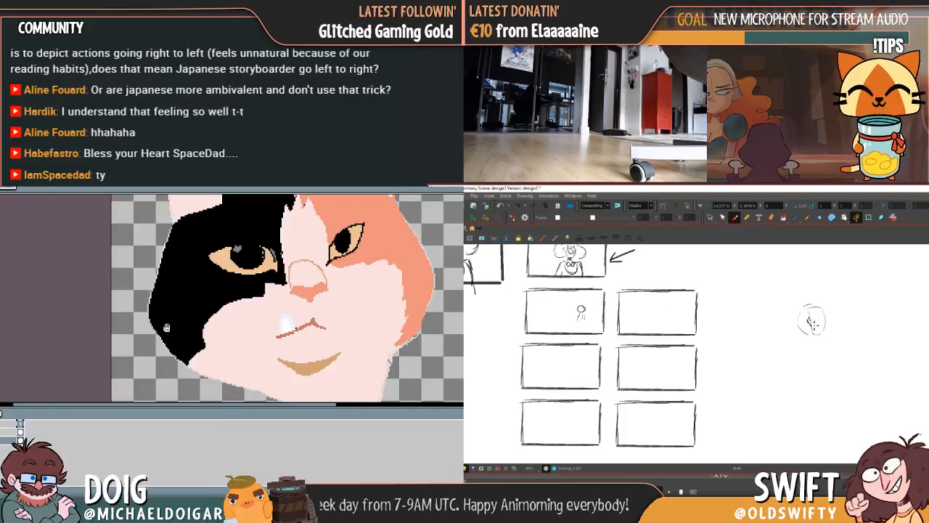
drag(167, 323, 166, 348)
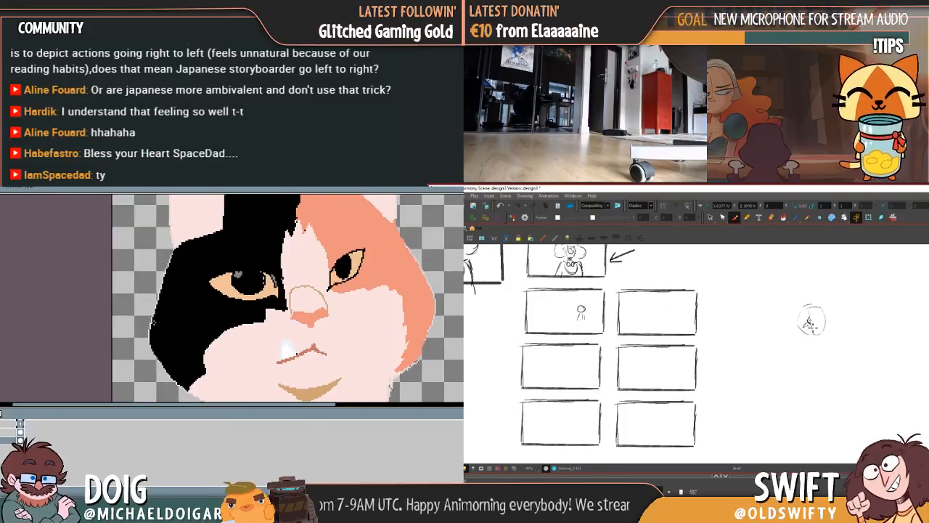
drag(821, 325, 817, 333)
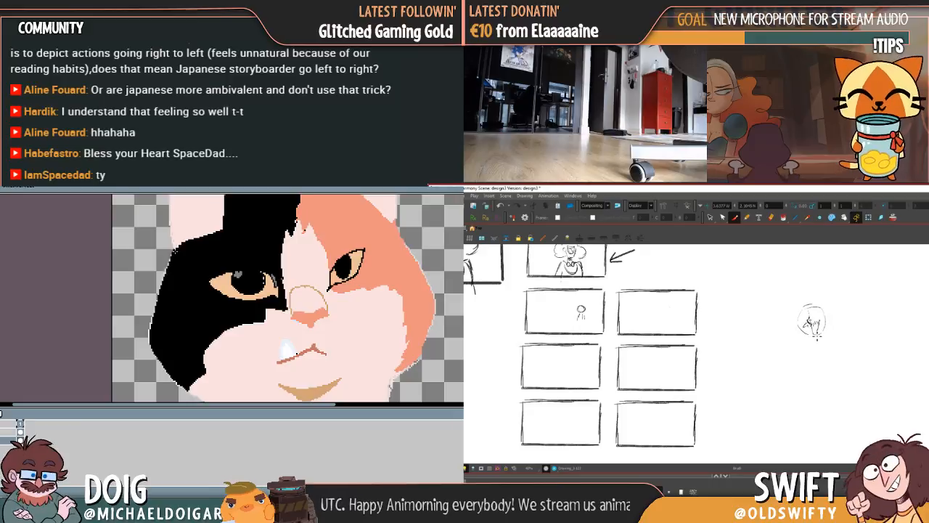
Draw the grinning mouth and chin inside the new round head, undoing the last stray stroke
drag(174, 254, 168, 272)
drag(808, 330, 812, 334)
drag(168, 272, 165, 277)
drag(812, 334, 818, 337)
key(ctrl+z)
Add eyes, hair and a scraggly beard to the grinning head and rough in its crouching body
drag(176, 282, 155, 329)
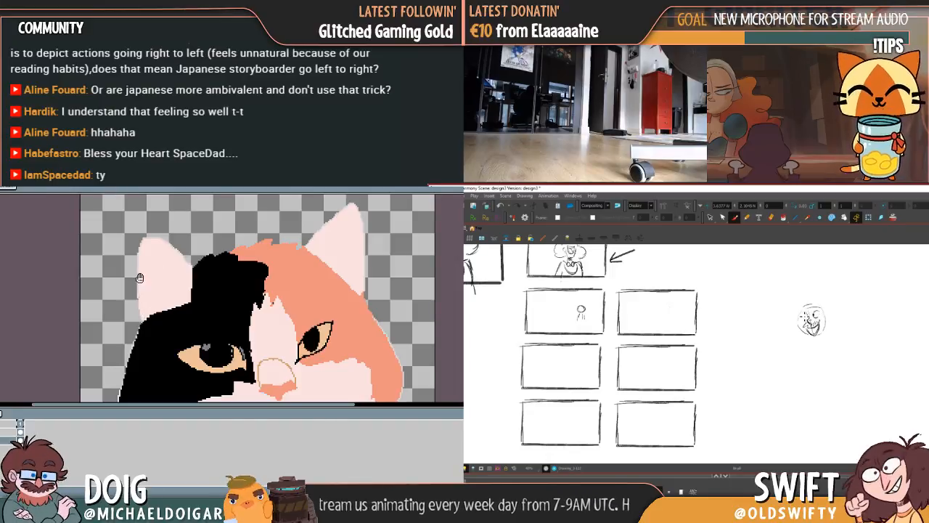
drag(139, 294, 142, 312)
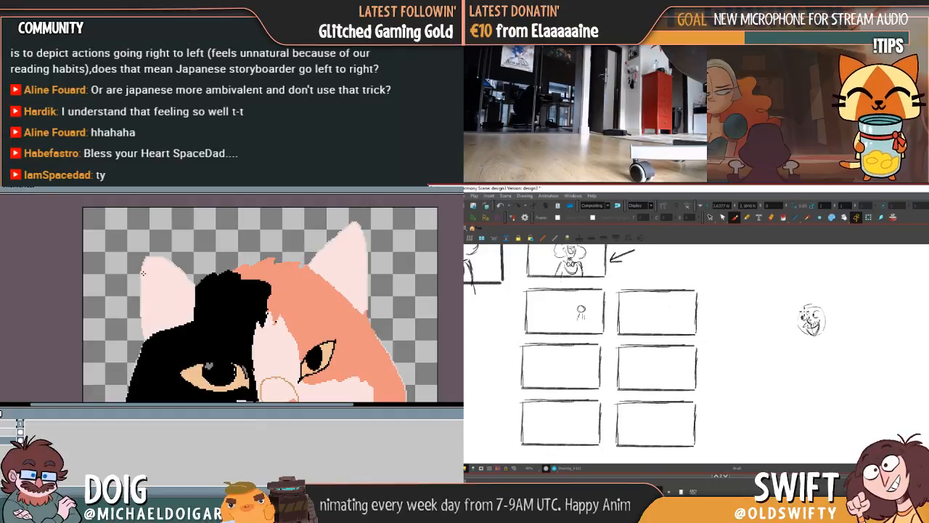
drag(816, 304, 812, 307)
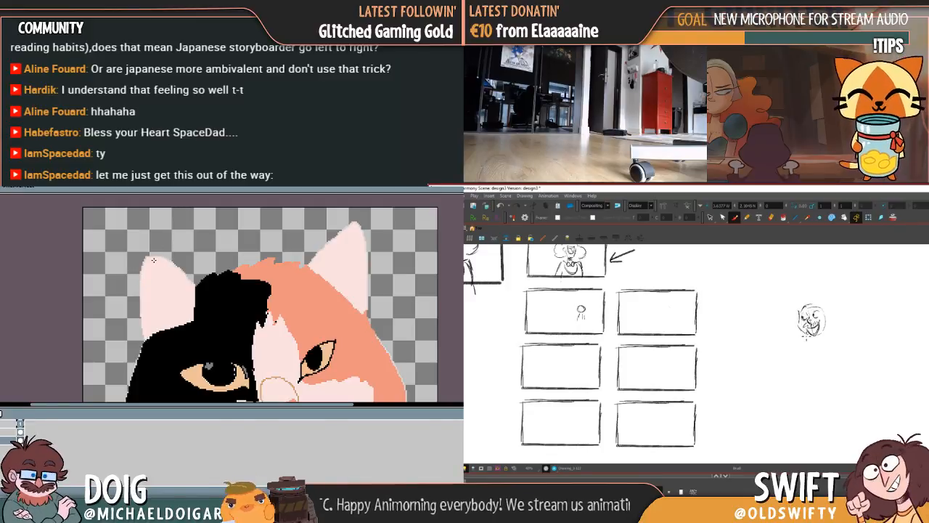
mouse_move(801, 326)
mouse_down()
mouse_move(811, 346)
mouse_move(826, 341)
mouse_up()
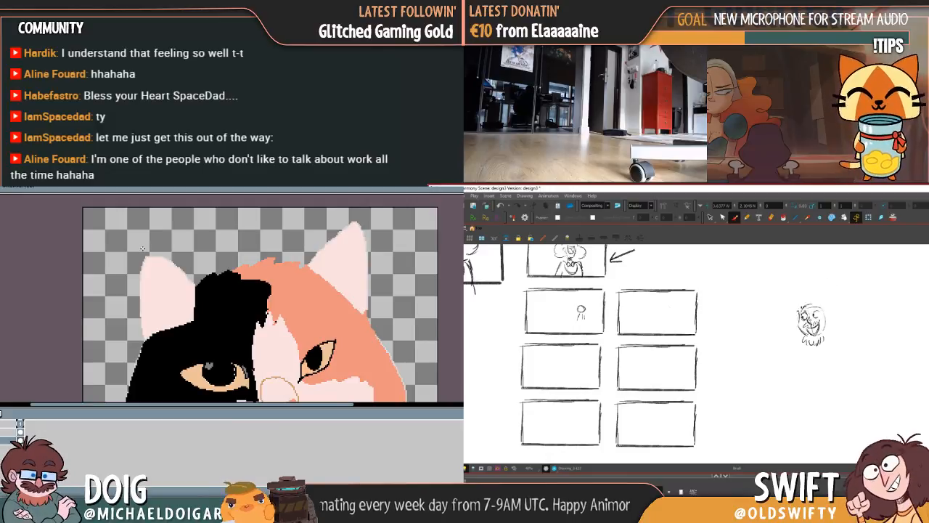
mouse_move(800, 318)
mouse_down()
mouse_move(811, 298)
mouse_move(828, 325)
mouse_move(826, 313)
mouse_up()
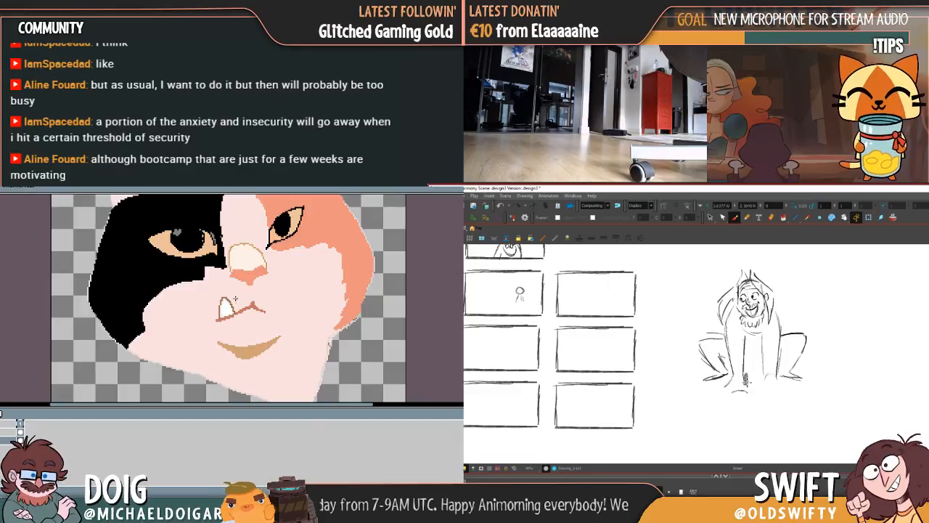
Undo the dark scribble at the crouching figure's wrist and delete the hand sketched on the ground
key(ctrl+z)
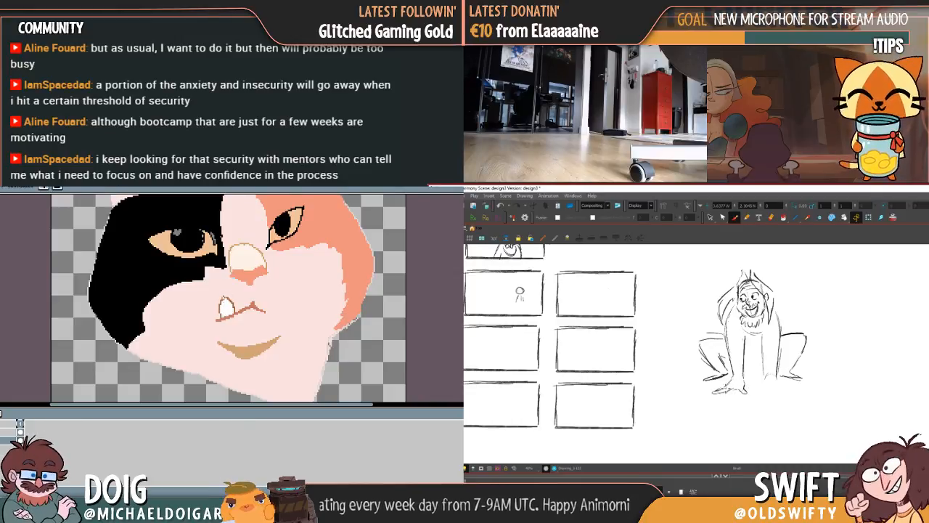
drag(219, 283, 207, 299)
click(711, 216)
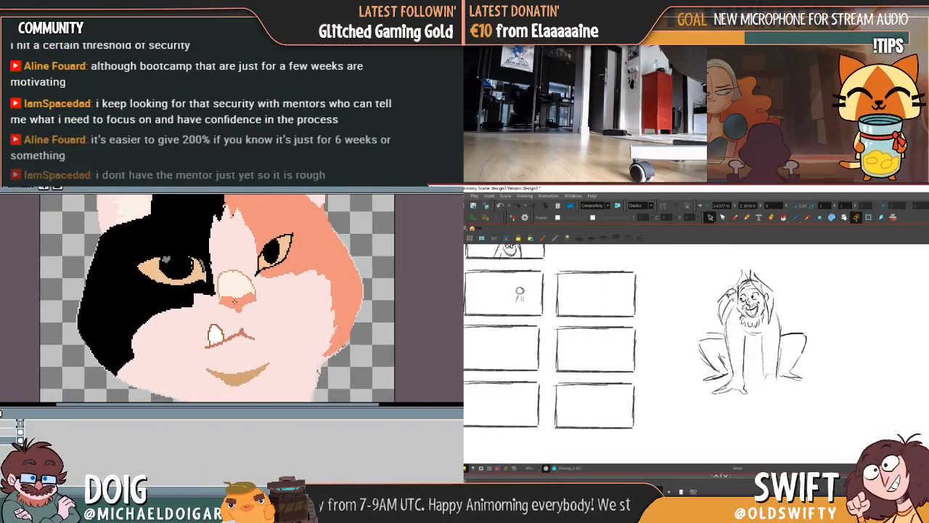
mouse_move(725, 386)
mouse_down()
mouse_move(755, 397)
mouse_move(752, 389)
mouse_up()
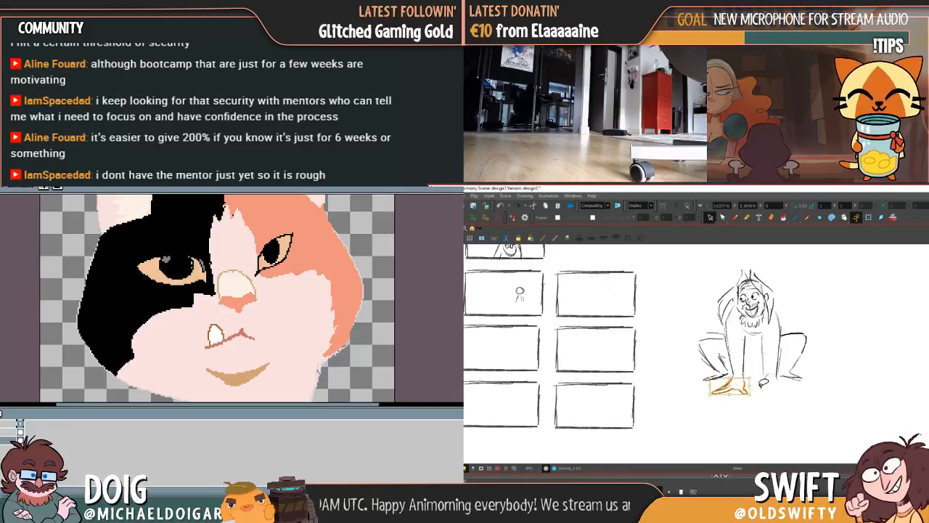
key(Delete)
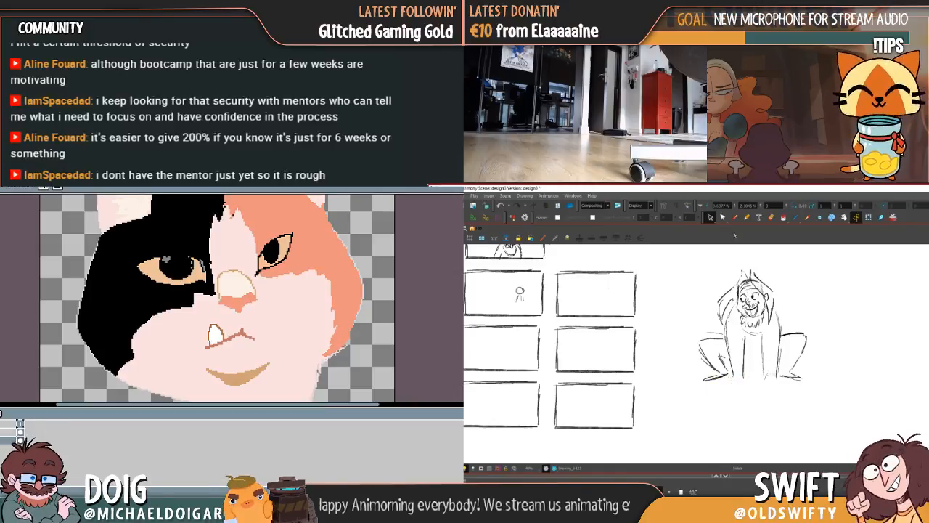
click(734, 217)
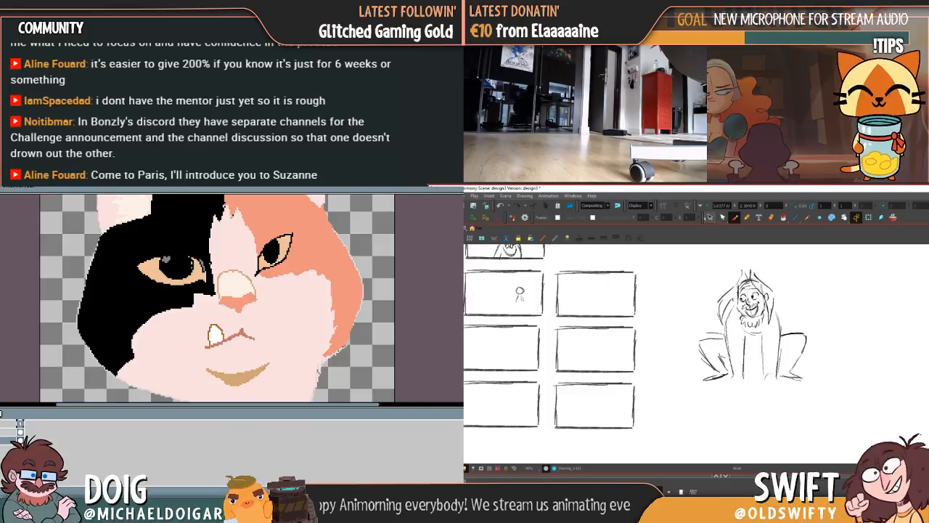
Select and delete the curved line across the crouching figure's forehead, and switch back to the brush
click(708, 217)
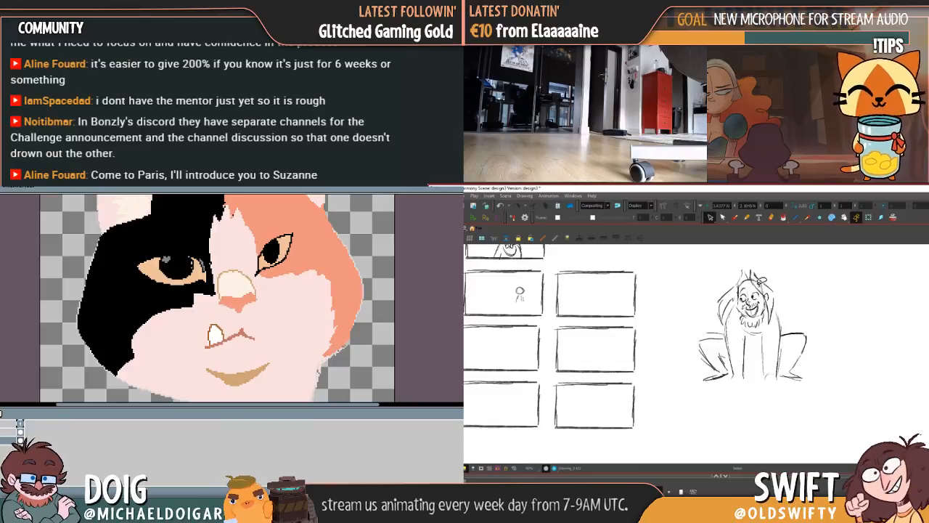
click(757, 279)
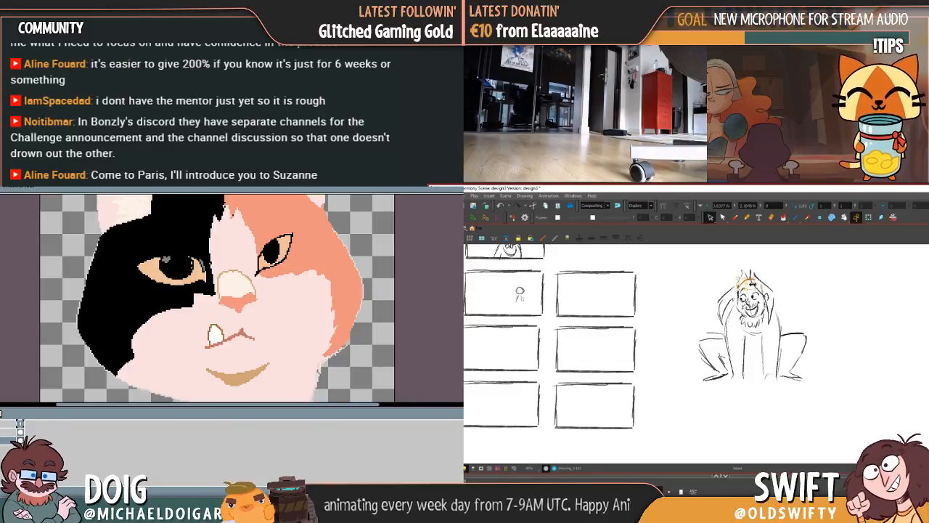
key(Delete)
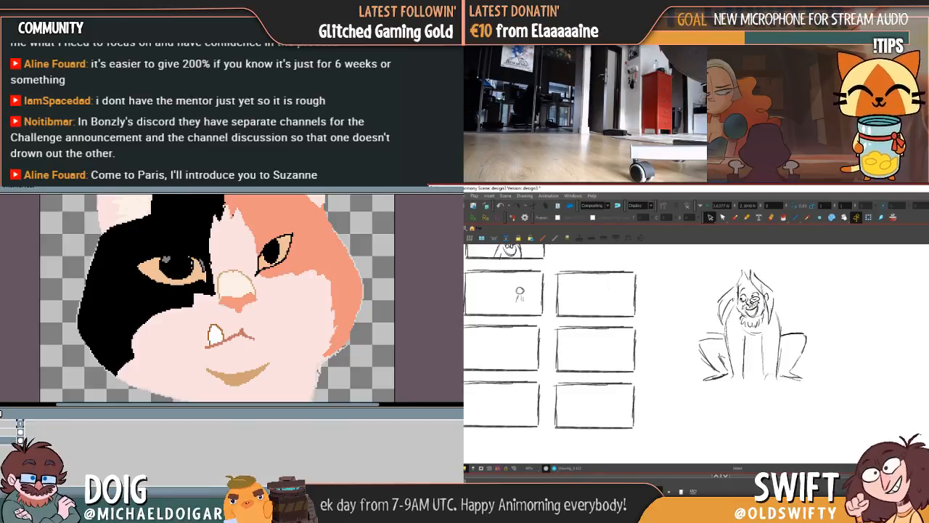
drag(758, 304, 742, 298)
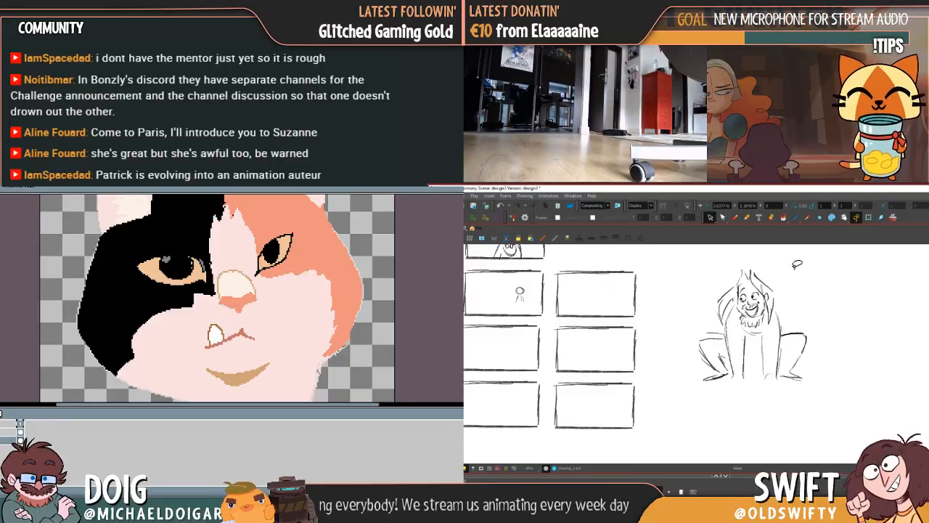
key(alt+b)
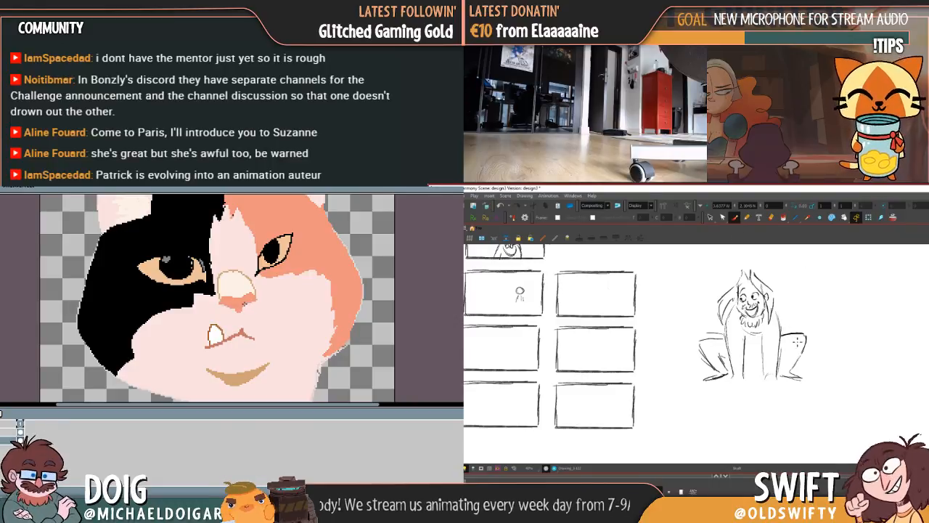
Sketch a small bearded head in profile below the crouching figure, undoing the trial strokes inside its cranium
mouse_move(803, 361)
mouse_down()
mouse_move(777, 336)
mouse_move(774, 369)
mouse_move(733, 379)
mouse_move(905, 384)
mouse_up()
drag(710, 368, 776, 385)
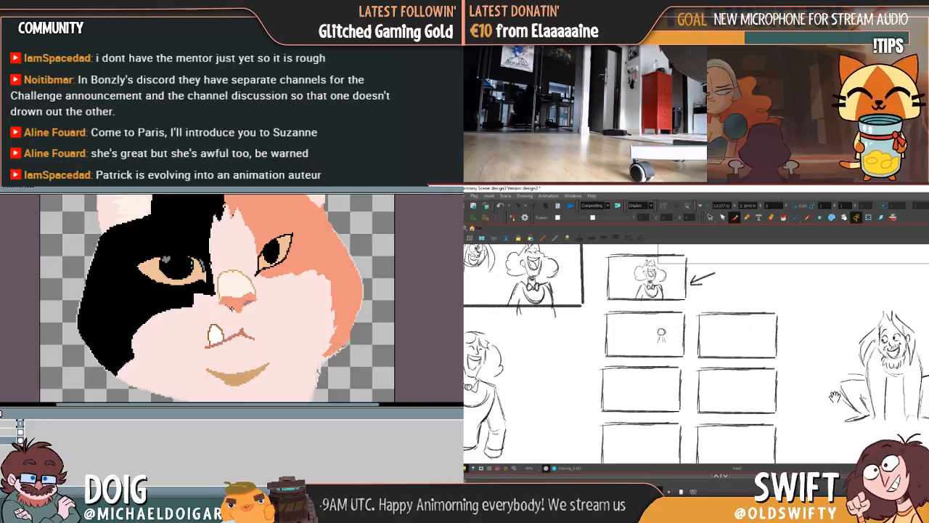
mouse_move(836, 395)
mouse_down()
mouse_move(856, 380)
mouse_move(796, 357)
mouse_move(776, 394)
mouse_move(796, 401)
mouse_move(797, 393)
mouse_up()
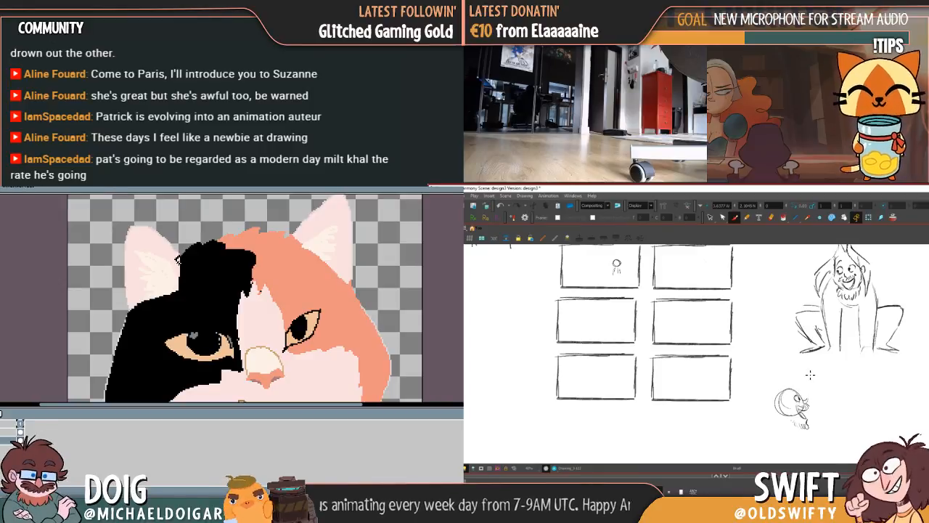
mouse_move(786, 407)
mouse_down()
mouse_move(786, 395)
mouse_move(784, 411)
mouse_up()
key(ctrl+z)
drag(175, 266, 180, 253)
drag(782, 396, 785, 415)
key(ctrl+z)
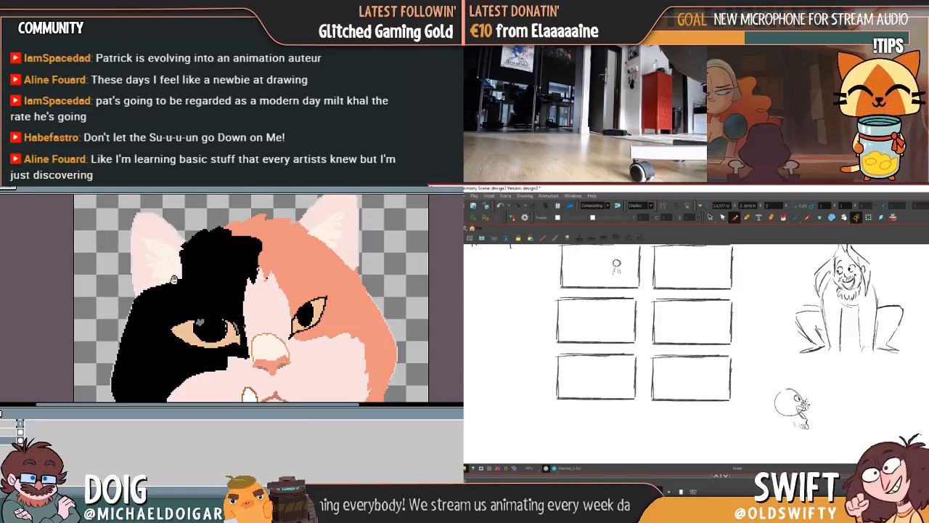
Paint pale fur strokes inside the ear on the cat's black side and touch up the adjoining black fur edge
drag(172, 256, 176, 252)
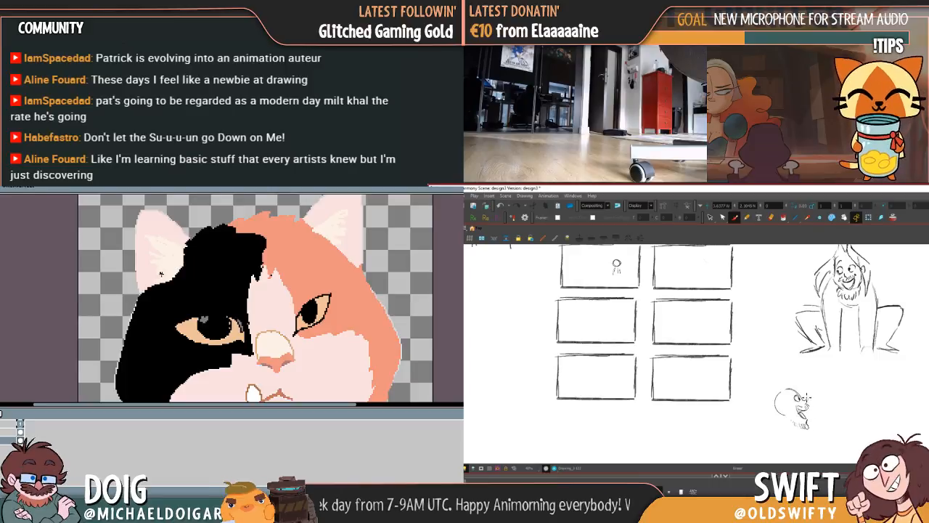
drag(161, 274, 163, 277)
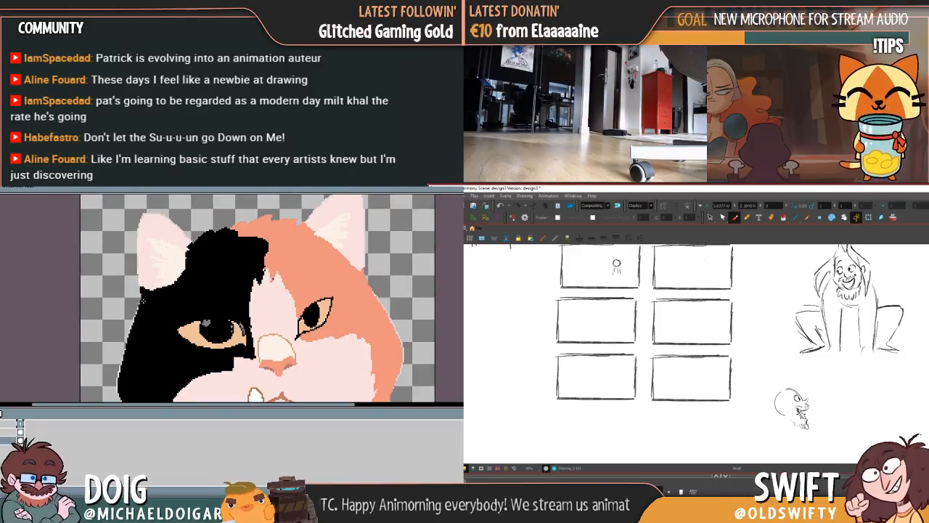
scroll(149, 312, down, 3)
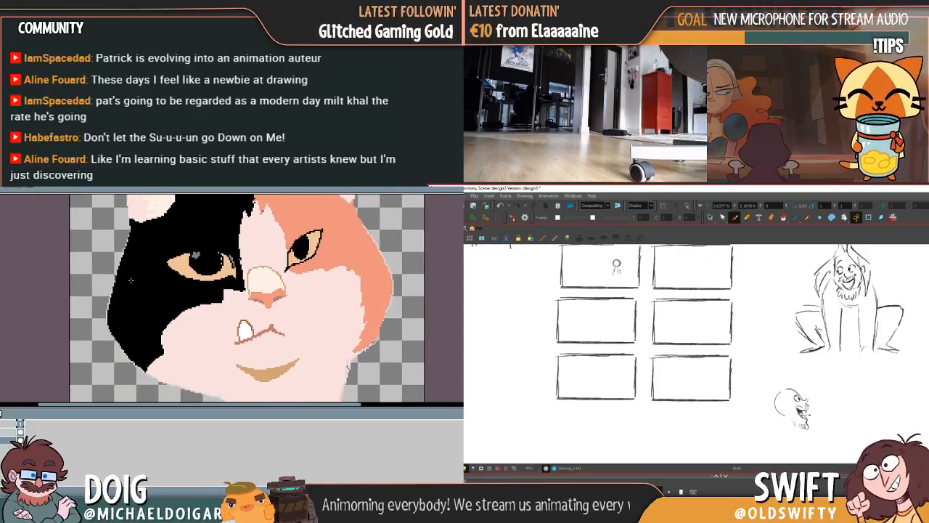
drag(131, 280, 143, 290)
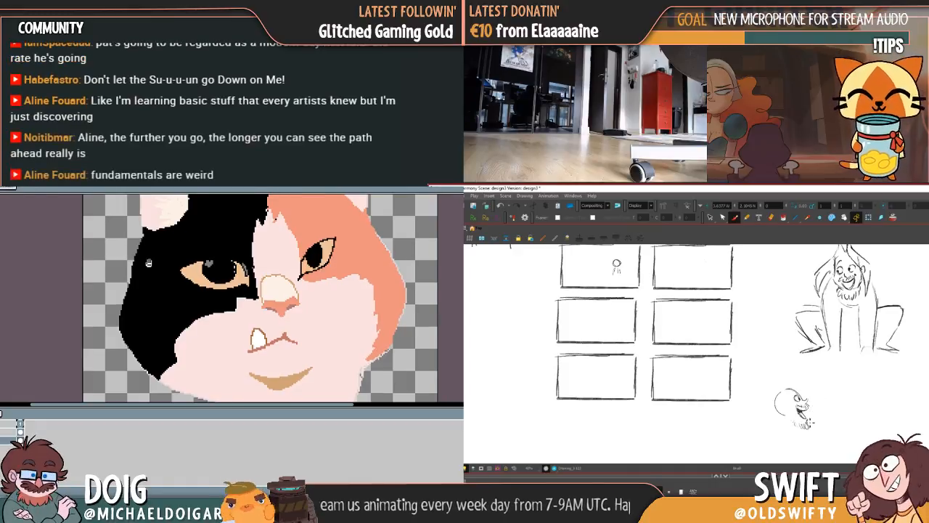
drag(149, 263, 144, 255)
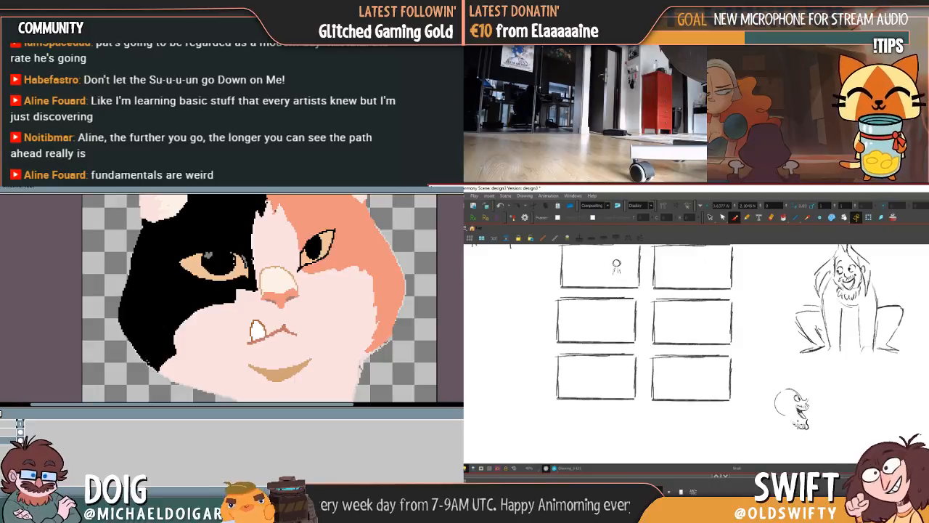
mouse_move(147, 320)
mouse_down()
mouse_move(124, 311)
mouse_move(131, 262)
mouse_move(140, 273)
mouse_up()
Draw pointed hair strokes above and down both sides of the small profile head
drag(799, 379, 816, 423)
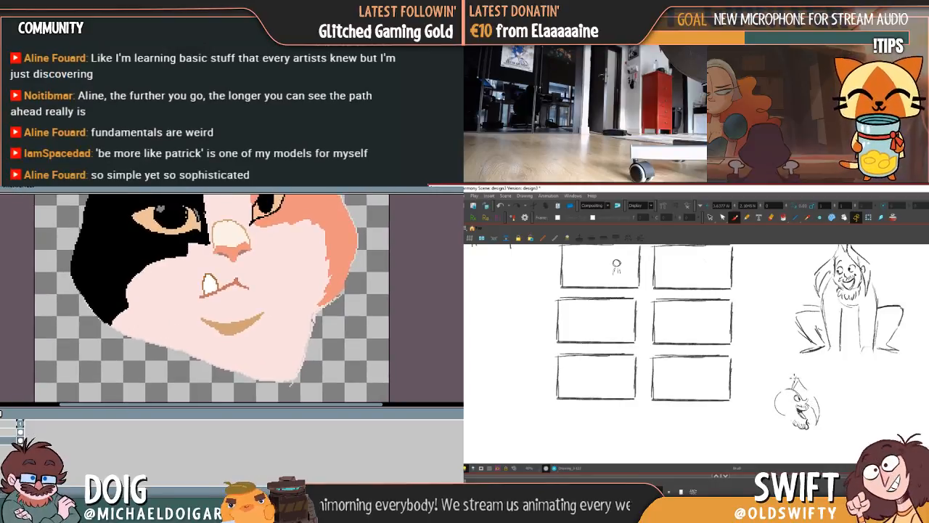
drag(797, 379, 800, 431)
Draw a faint line extending the cat's mouth across the orange-side cheek, undoing the line below the black patch
drag(134, 314, 193, 321)
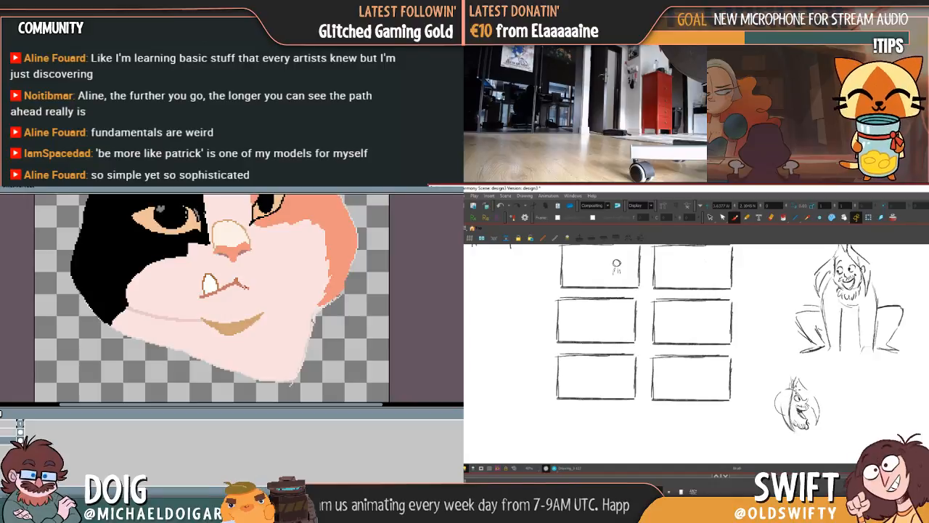
mouse_move(316, 262)
mouse_down()
mouse_move(230, 293)
mouse_move(257, 295)
mouse_move(262, 282)
mouse_move(231, 283)
mouse_up()
key(ctrl+z)
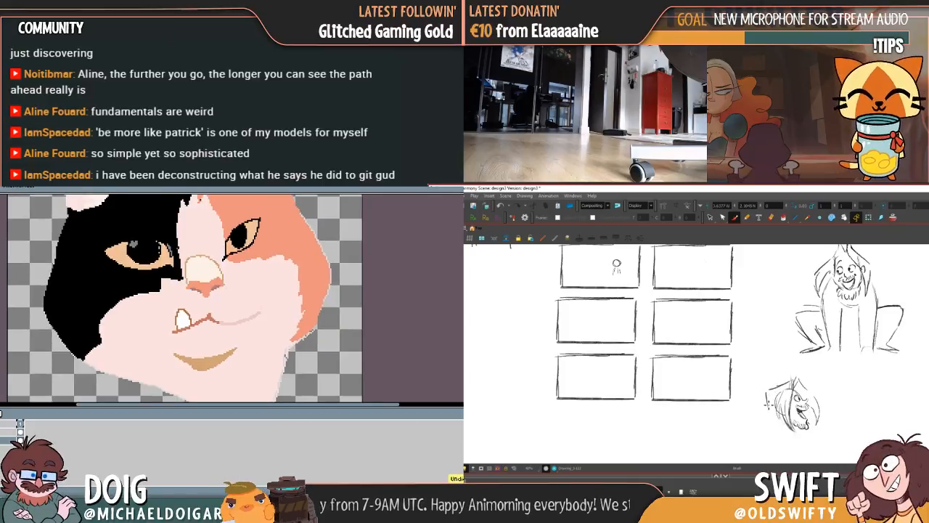
Draw hair down the back of the small profile head and faint fold lines across both of the cat's cheeks, undoing one trial hair stroke
mouse_move(768, 405)
mouse_down()
mouse_move(756, 421)
mouse_move(770, 423)
mouse_move(769, 433)
mouse_up()
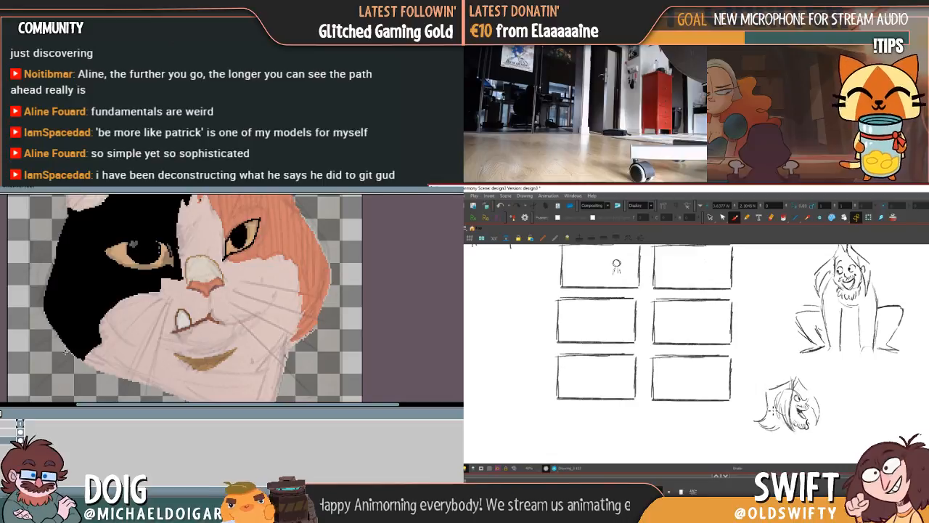
drag(273, 295, 259, 319)
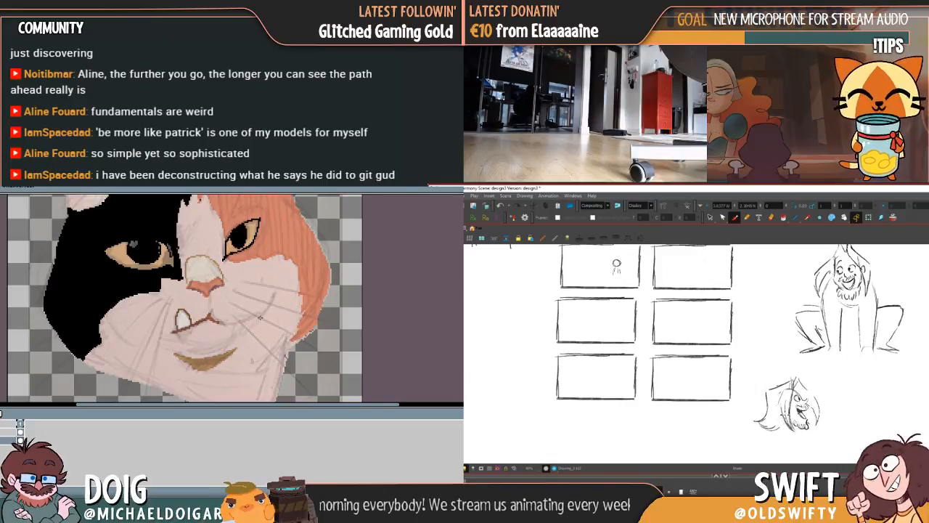
drag(780, 415, 786, 390)
key(ctrl+z)
drag(107, 321, 135, 344)
drag(224, 334, 198, 303)
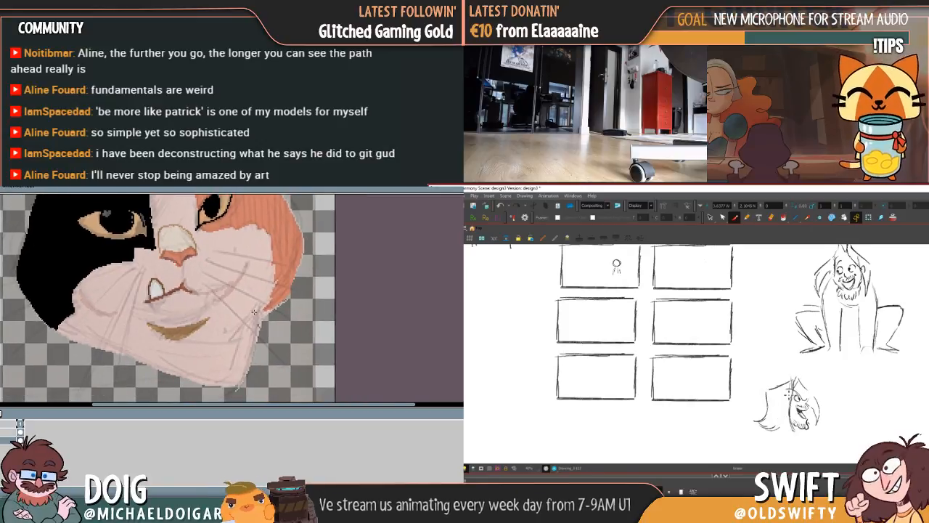
Add the hair edge beside the profile face and a faint fold under the cat's orange-side jaw, and hide the cat's rough sketch overlay
drag(788, 393, 792, 389)
drag(261, 315, 230, 339)
drag(793, 389, 791, 387)
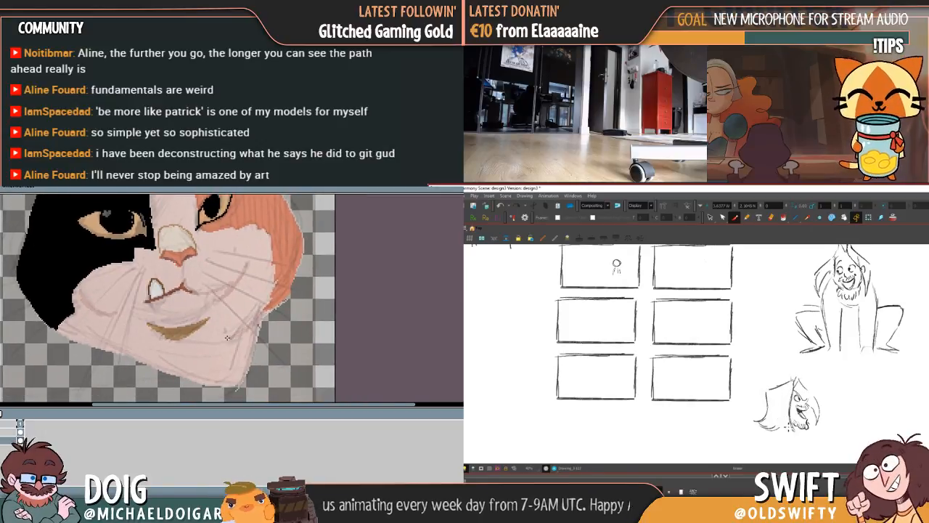
drag(145, 306, 173, 336)
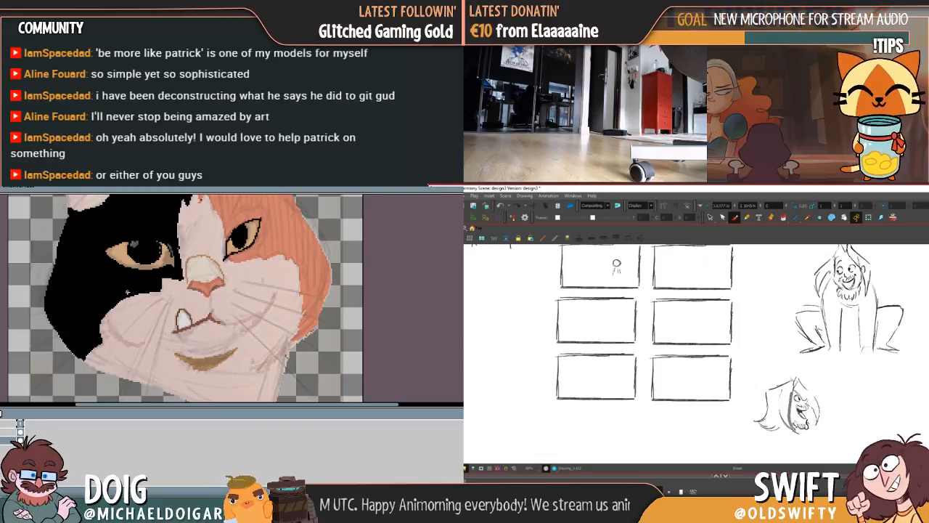
drag(133, 296, 133, 337)
key(shift+x)
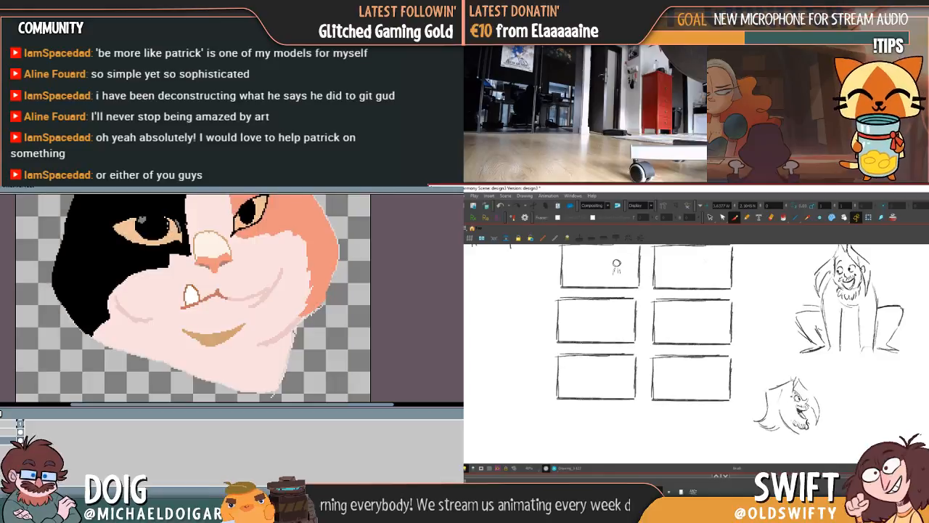
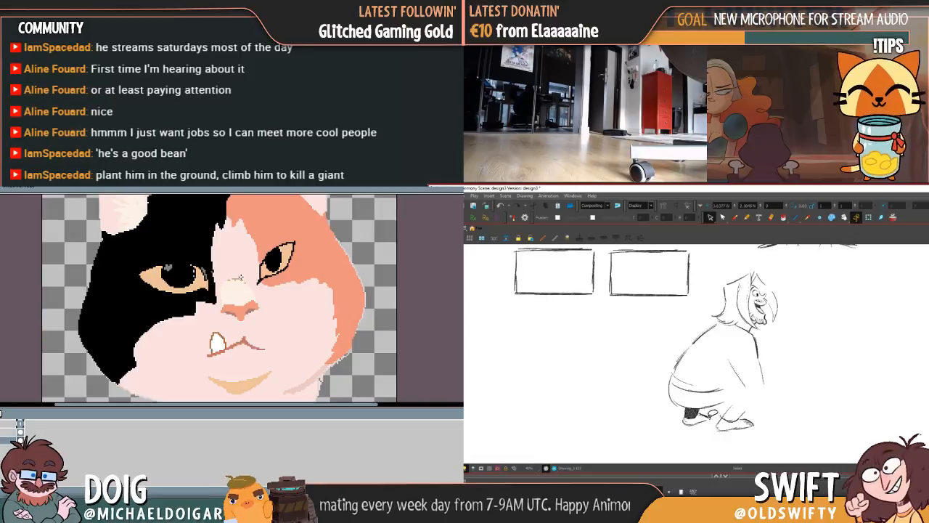
Delete the feet and lower legs of the crouching profile figure
mouse_move(710, 412)
mouse_down()
mouse_move(693, 417)
mouse_move(719, 408)
mouse_move(749, 438)
mouse_move(766, 423)
mouse_up()
key(Delete)
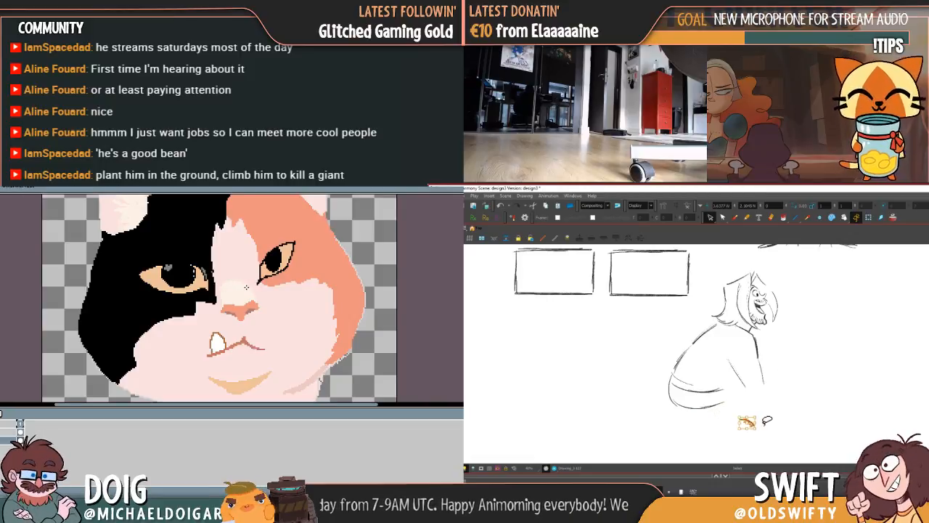
key(Delete)
drag(779, 369, 719, 443)
mouse_move(769, 392)
mouse_down()
mouse_move(755, 407)
mouse_move(749, 384)
mouse_move(723, 377)
mouse_up()
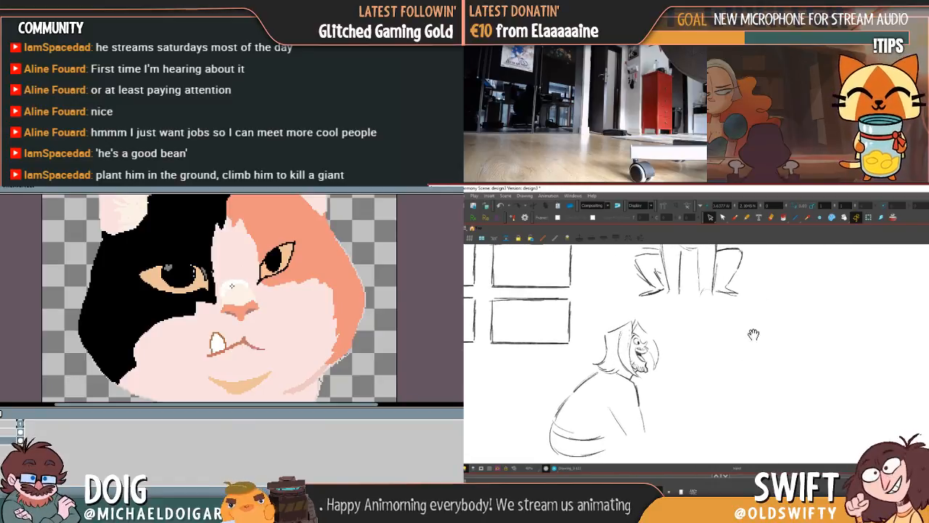
Brush a tan fold along the cat's black-side jaw and add hair to the tiny head in the thumbnail below the clown panel
click(734, 217)
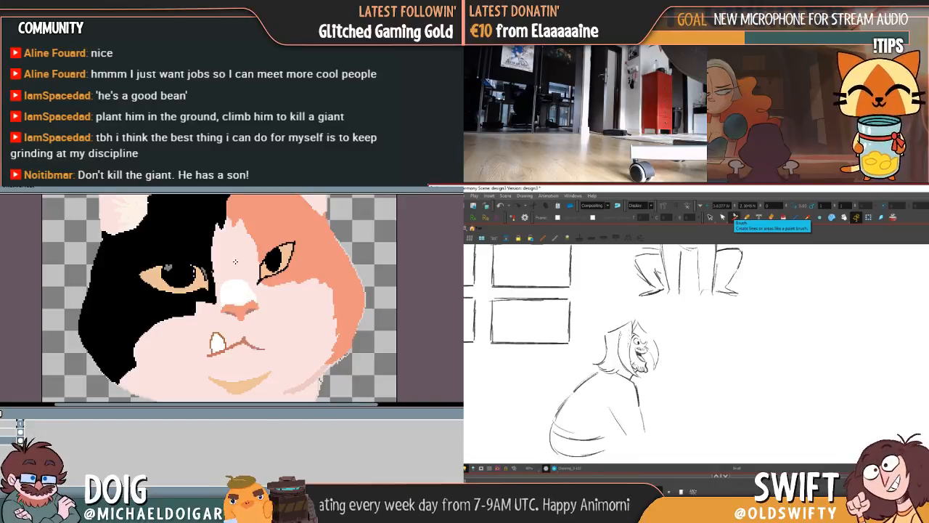
click(735, 217)
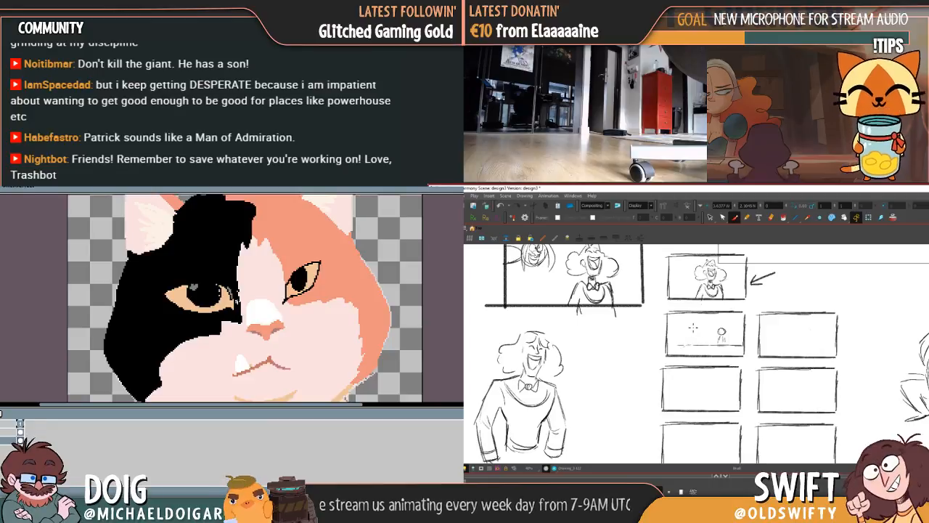
scroll(235, 351, down, 2)
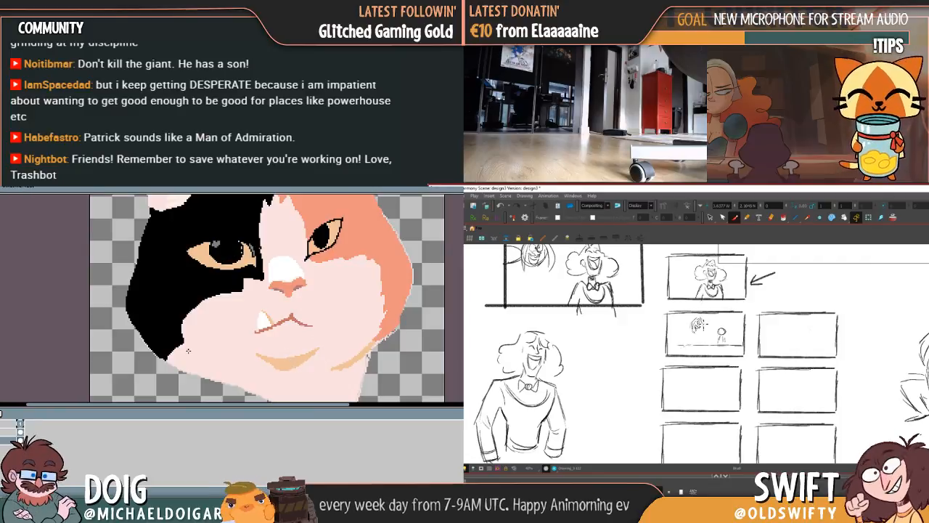
drag(176, 350, 213, 365)
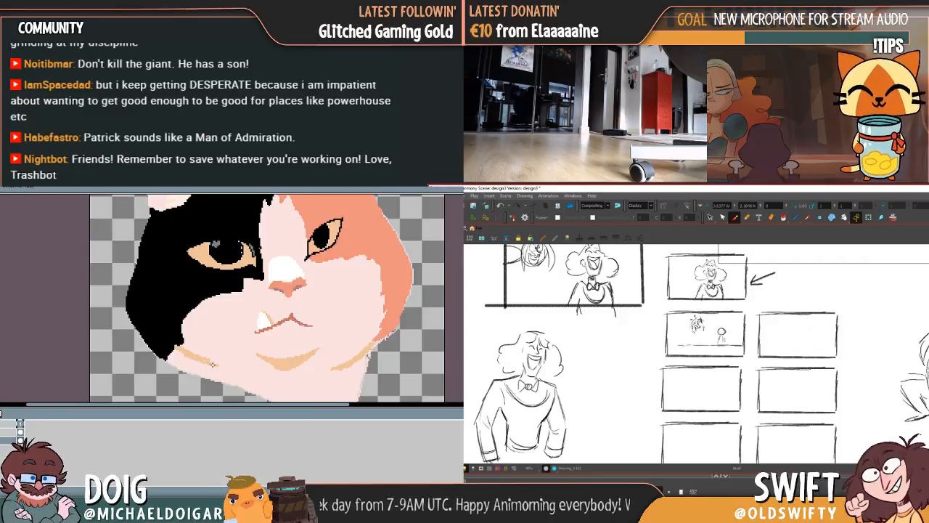
drag(695, 318, 686, 328)
drag(214, 291, 205, 314)
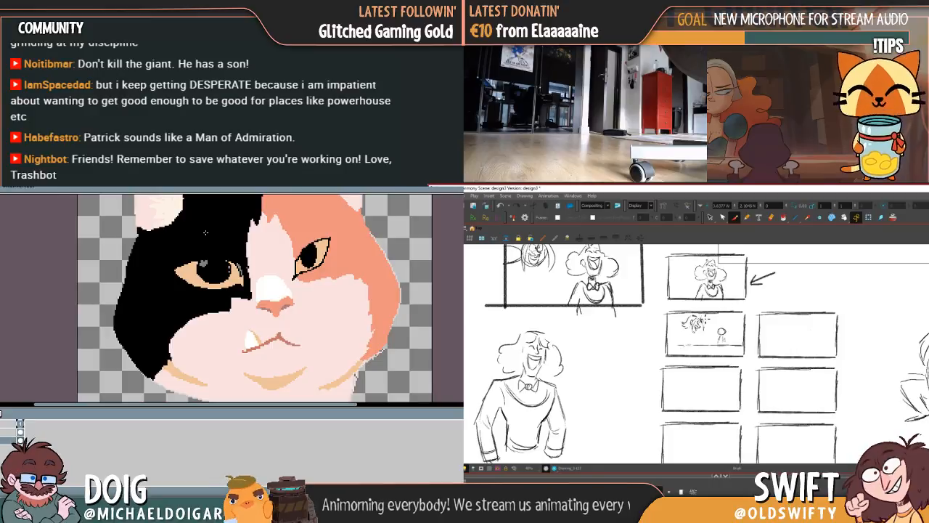
Select the tiny haired head in the thumbnail and scale it down slightly
click(710, 217)
scroll(227, 335, down, 5)
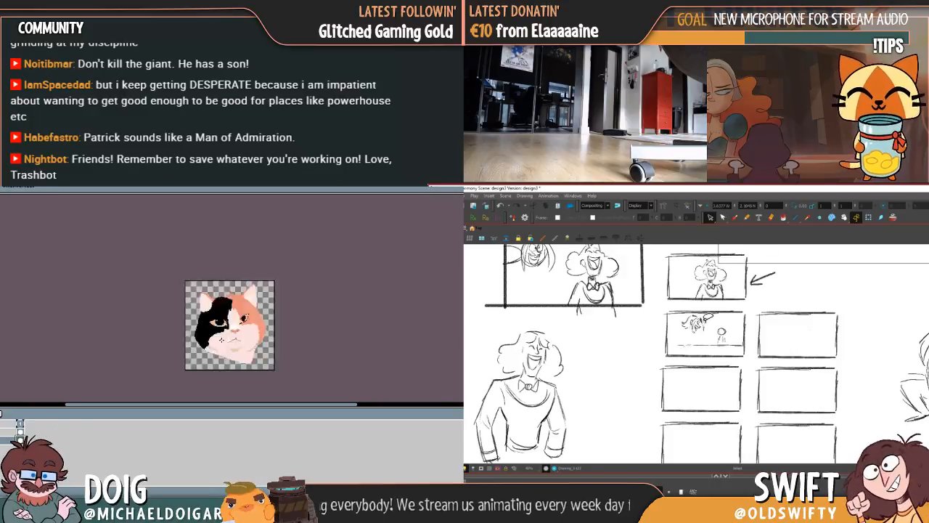
scroll(221, 327, up, 5)
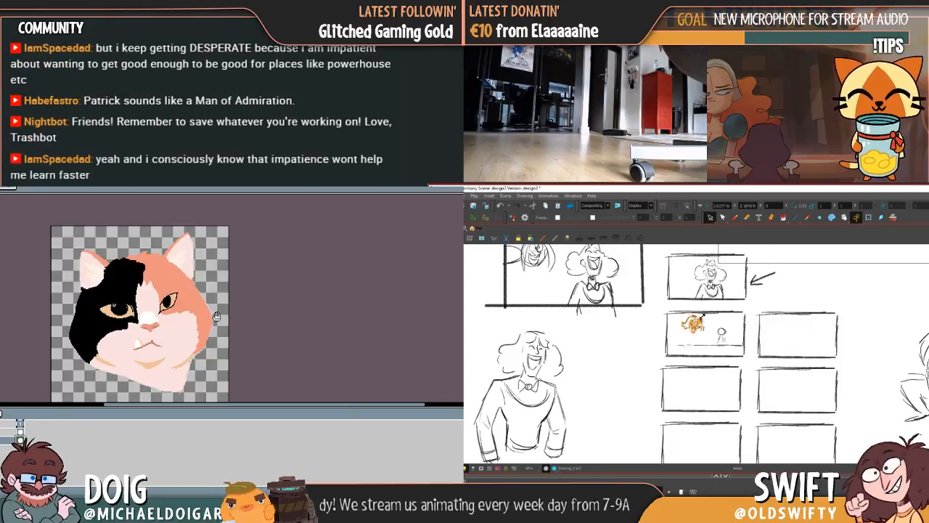
scroll(269, 299, down, 3)
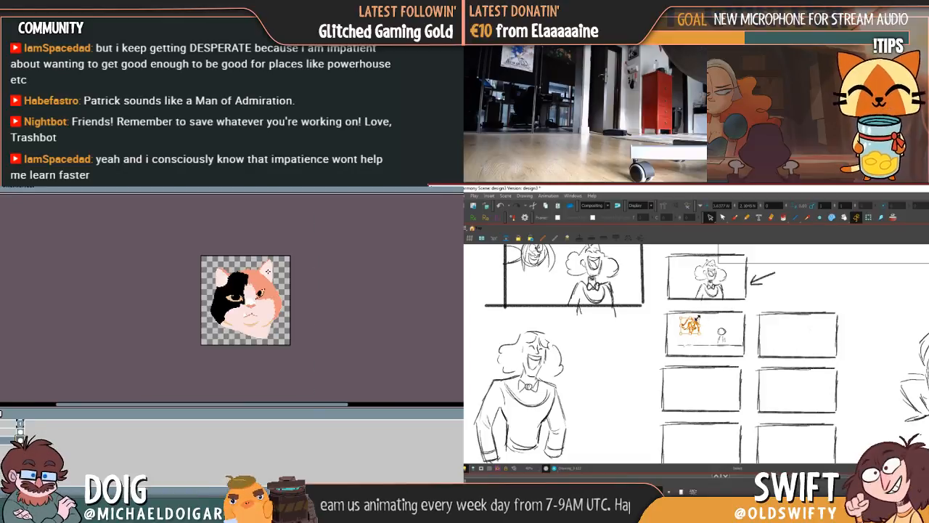
drag(697, 318, 695, 321)
Scale the whole cat head down to about two thirds of its size within the canvas and apply the transformation
key(ctrl+t)
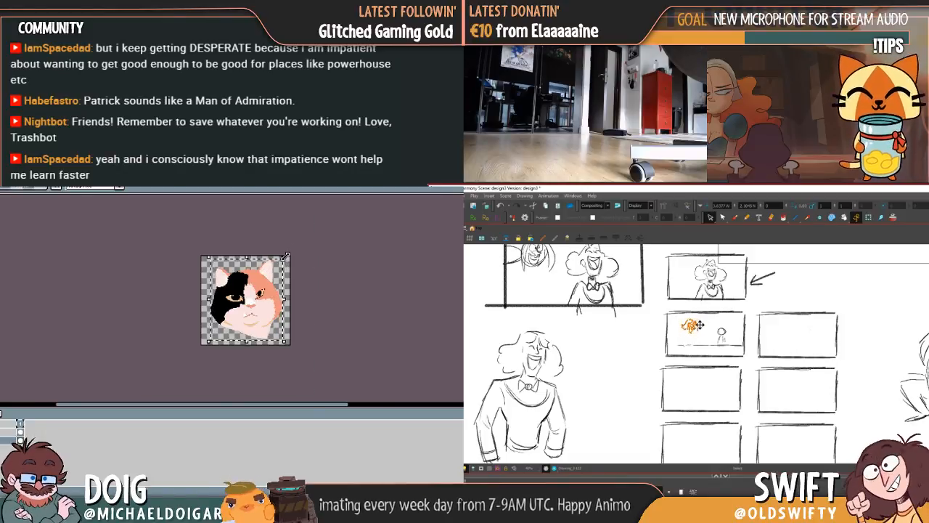
drag(286, 257, 255, 296)
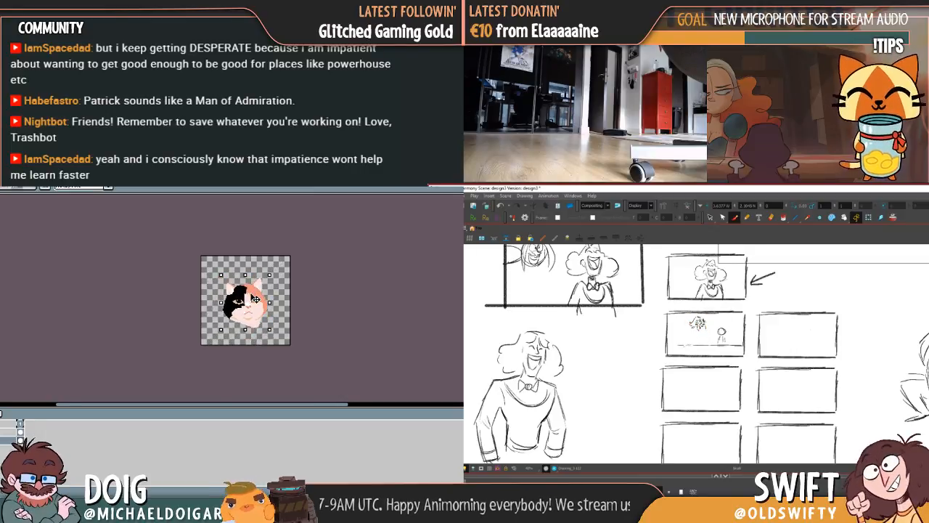
scroll(270, 316, up, 3)
scroll(273, 314, down, 1)
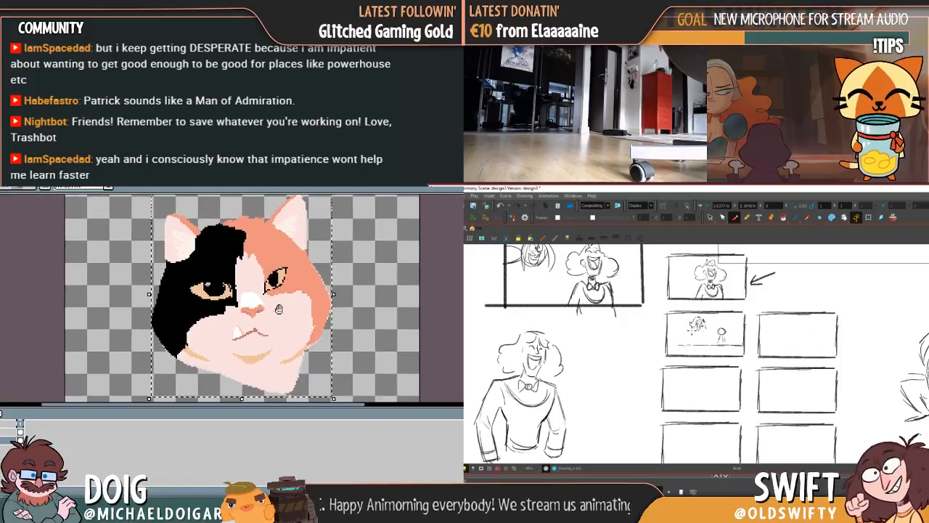
drag(274, 313, 265, 314)
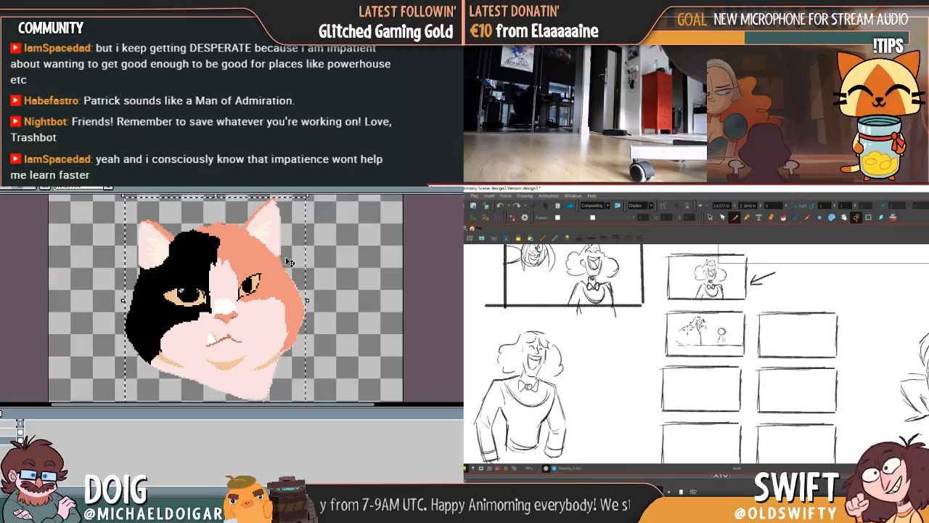
click(324, 276)
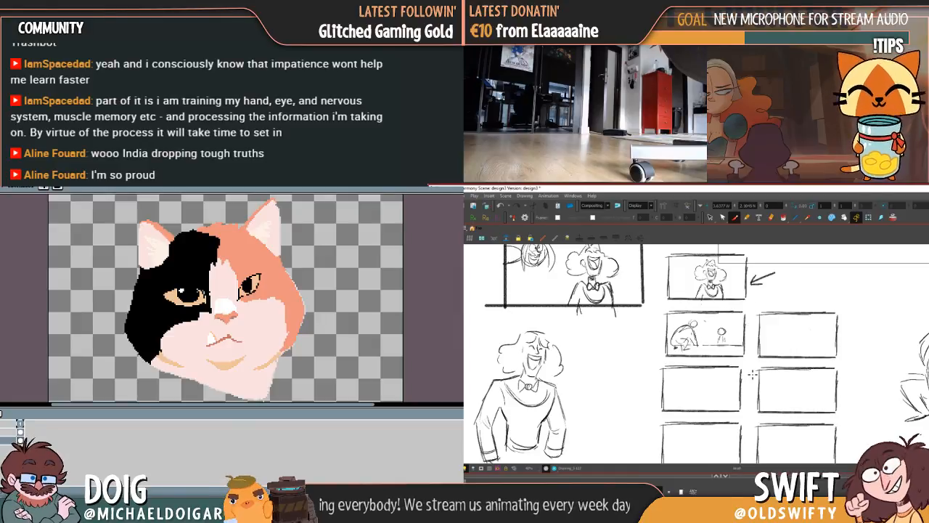
Delete the front-facing crouching figure beside the thumbnails and return to the Brush tool
drag(744, 404, 675, 398)
click(710, 217)
mouse_move(835, 286)
mouse_down()
mouse_move(838, 415)
mouse_move(902, 323)
mouse_up()
key(Delete)
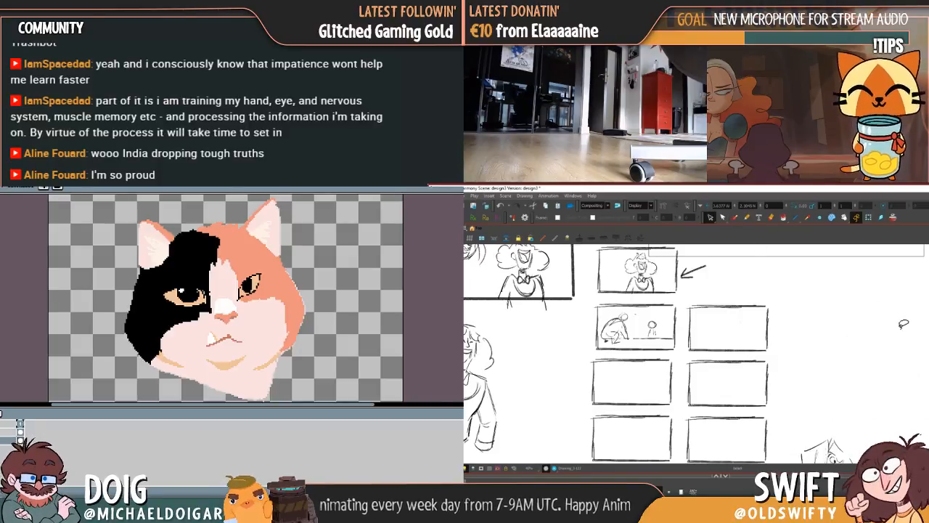
click(734, 217)
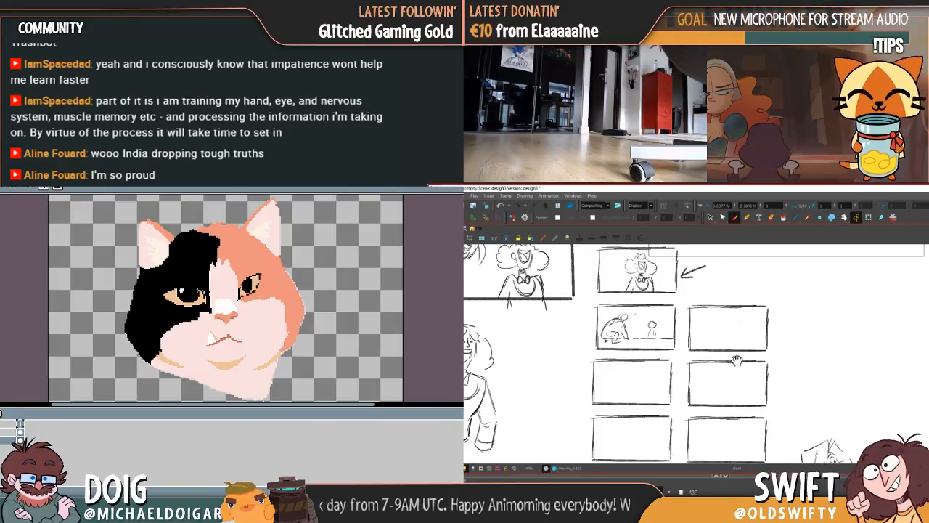
drag(735, 363, 724, 402)
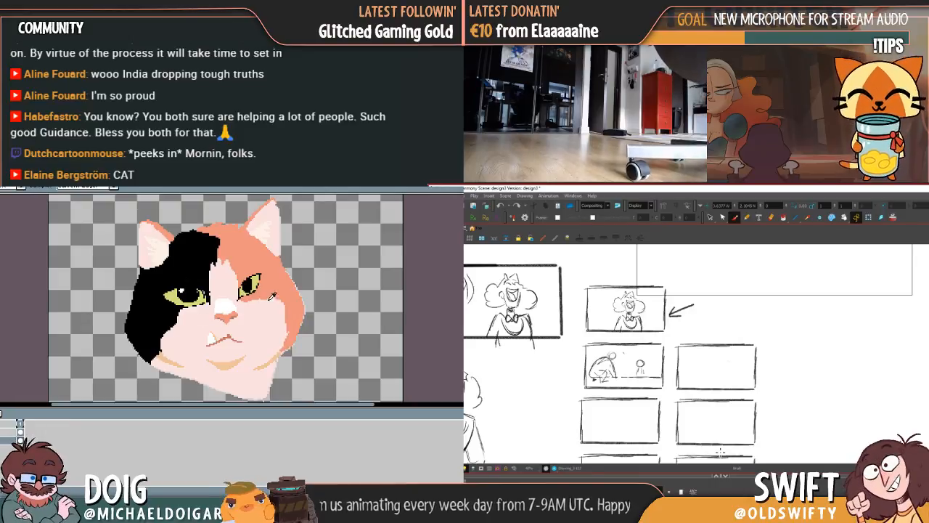
Paint orange fur along the lower outer edge of the cat's black cheek patch
mouse_move(129, 322)
mouse_down()
mouse_move(144, 356)
mouse_move(158, 358)
mouse_up()
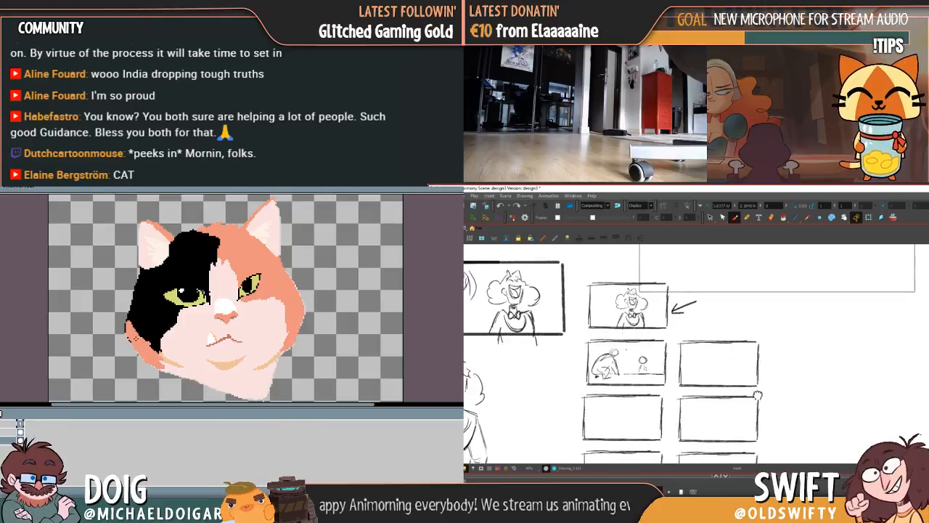
mouse_move(757, 395)
mouse_down()
mouse_move(757, 382)
mouse_move(771, 379)
mouse_move(757, 398)
mouse_move(760, 386)
mouse_up()
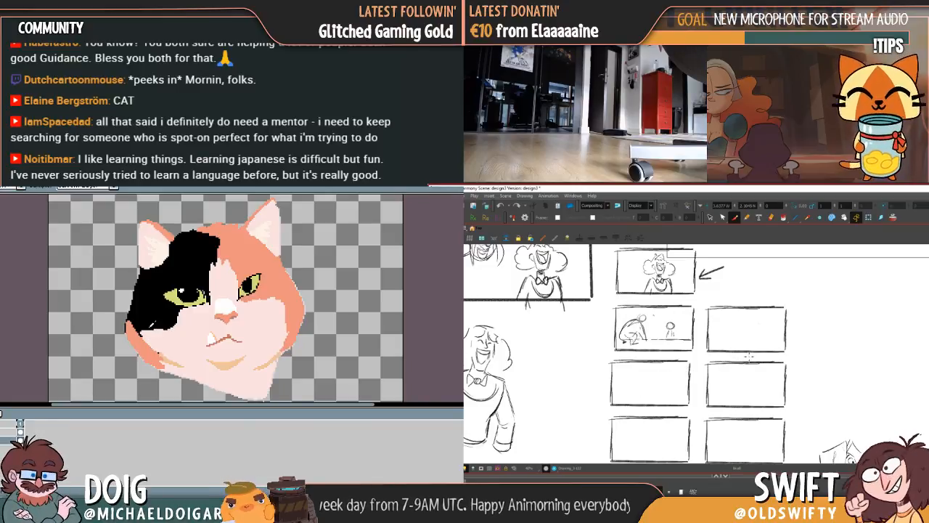
mouse_move(756, 366)
mouse_down()
mouse_move(752, 426)
mouse_move(757, 364)
mouse_move(771, 366)
mouse_move(738, 402)
mouse_move(769, 370)
mouse_up()
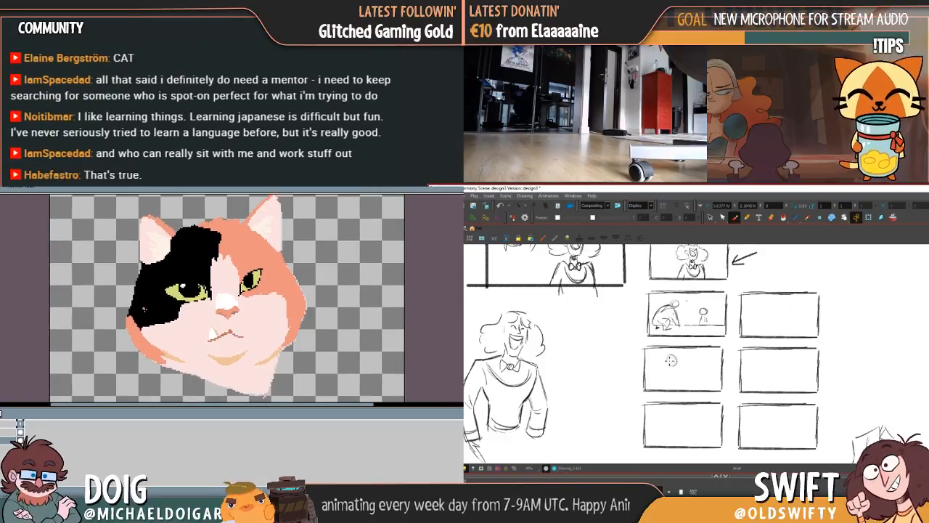
Sketch a crouching figure reaching along the ground towards a small round head in the empty thumbnail below the crouching scene
mouse_move(670, 360)
mouse_down()
mouse_move(676, 389)
mouse_move(680, 381)
mouse_move(653, 375)
mouse_up()
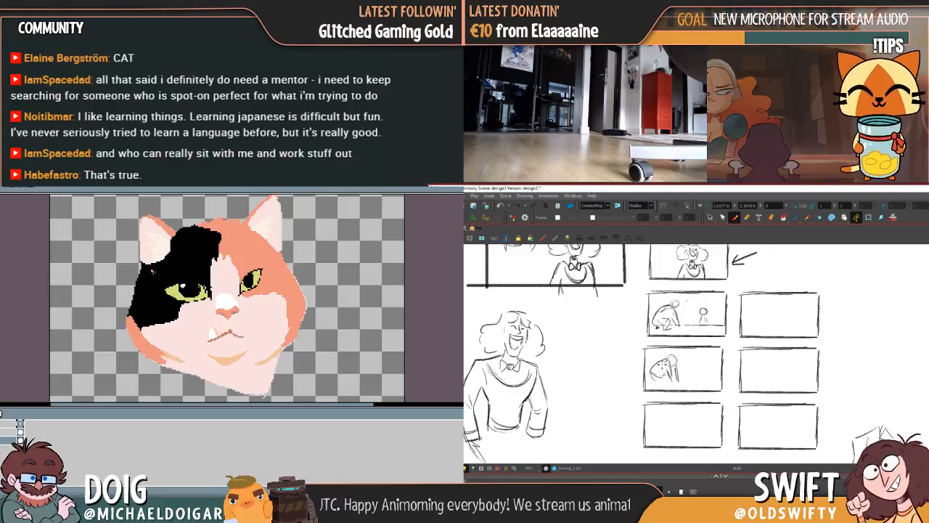
mouse_move(658, 390)
mouse_down()
mouse_move(672, 382)
mouse_move(656, 382)
mouse_move(663, 379)
mouse_move(659, 392)
mouse_up()
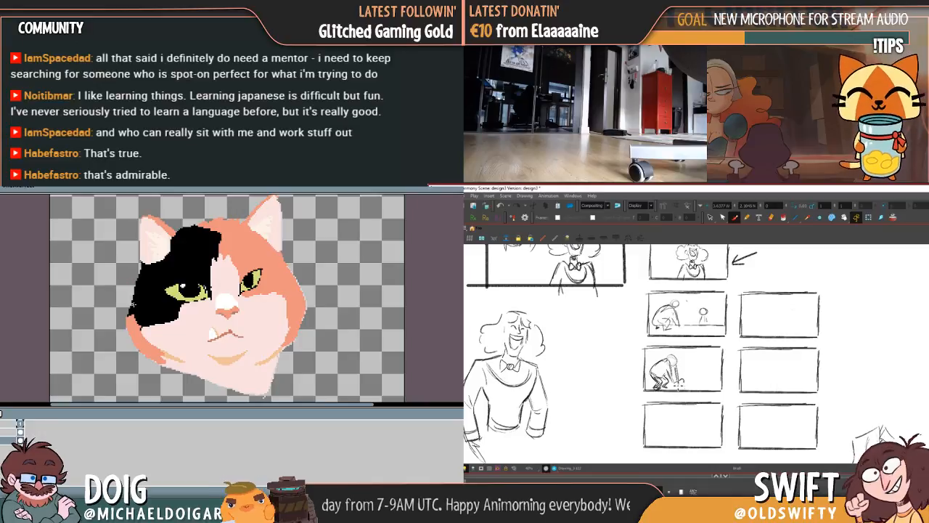
drag(694, 361, 696, 361)
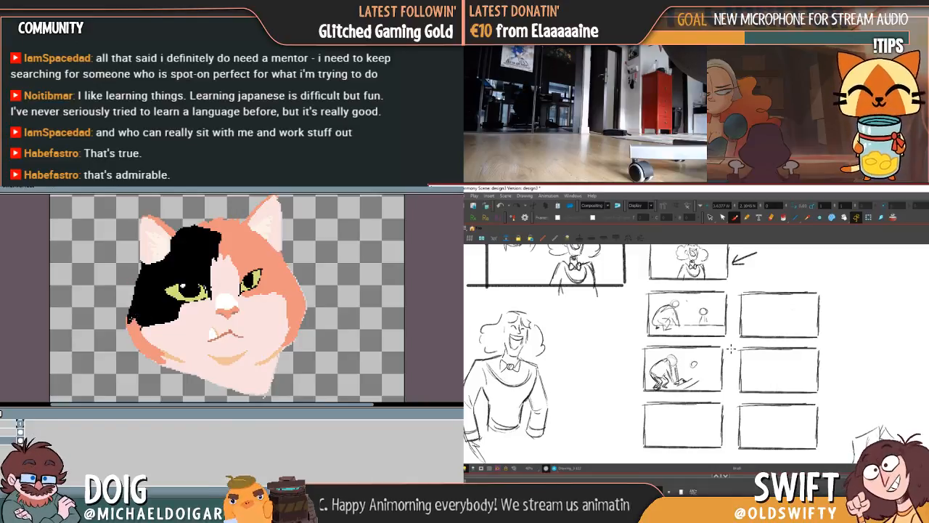
Sketch a round head with arms reaching down in the empty thumbnail beside the first crouching scene, undoing the trial strokes
drag(916, 425, 862, 365)
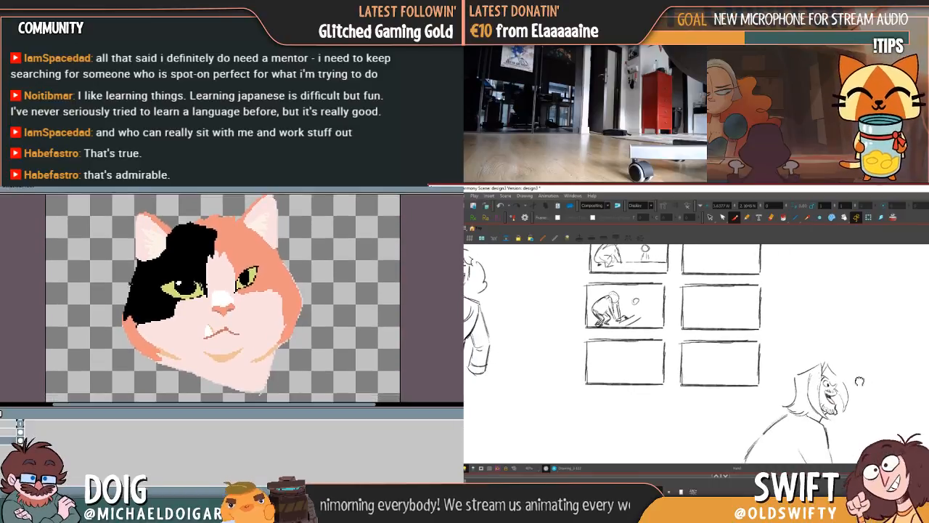
scroll(859, 381, up, 5)
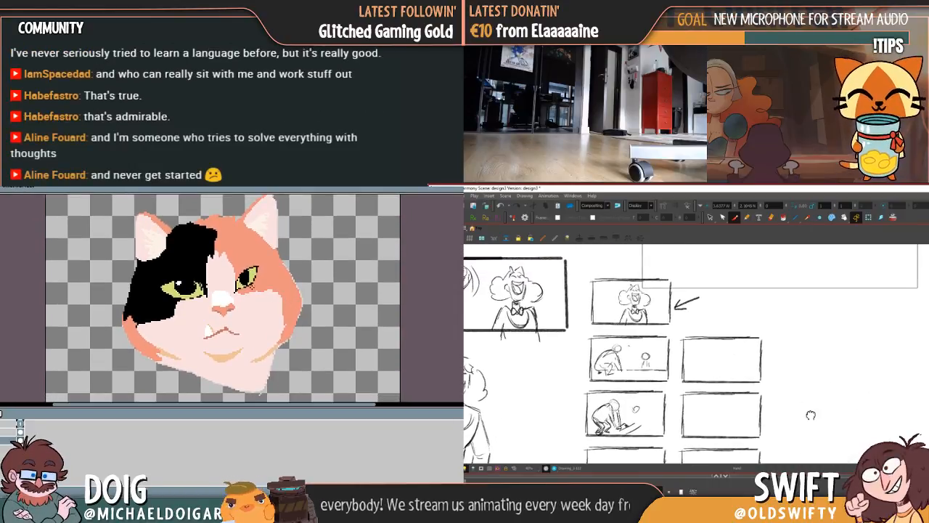
drag(811, 415, 815, 389)
mouse_move(266, 294)
mouse_down()
mouse_move(273, 303)
mouse_move(268, 296)
mouse_up()
mouse_move(696, 326)
mouse_down()
mouse_move(710, 322)
mouse_move(697, 332)
mouse_up()
drag(249, 336, 276, 312)
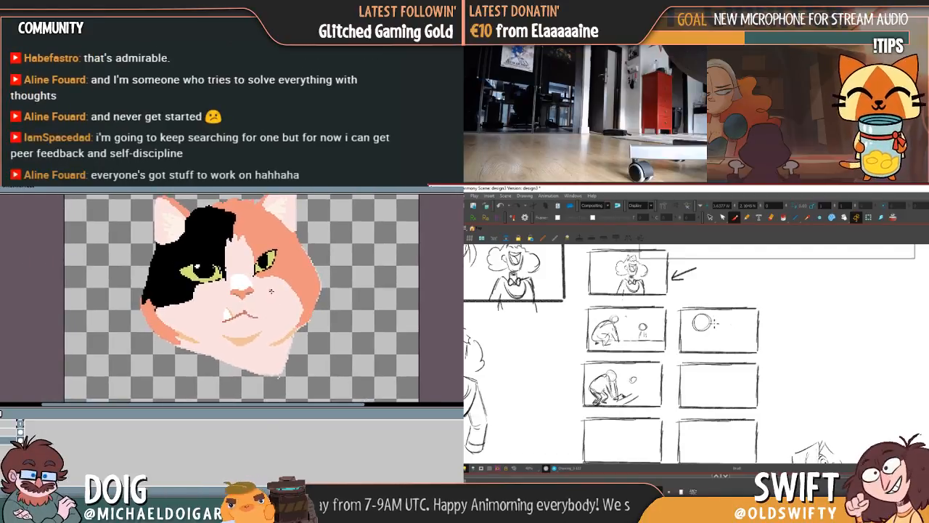
mouse_move(714, 323)
mouse_down()
mouse_move(724, 328)
mouse_move(693, 343)
mouse_move(699, 350)
mouse_move(694, 339)
mouse_move(701, 345)
mouse_move(728, 315)
mouse_move(699, 306)
mouse_move(701, 332)
mouse_move(694, 307)
mouse_move(681, 318)
mouse_move(687, 328)
mouse_up()
key(ctrl+z)
key(ctrl+z)
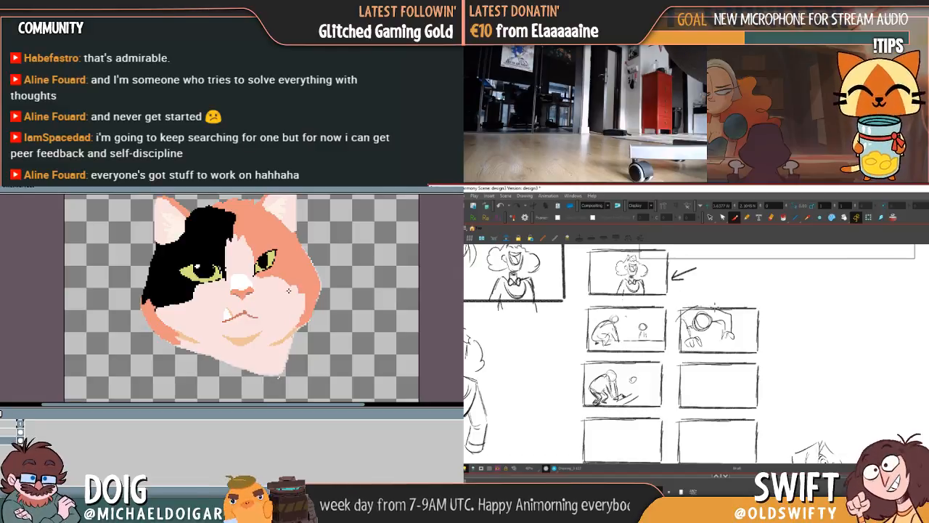
Duplicate the thumbnail with the round head and reaching arms into the space beside it, then clear the figure from the copy
drag(249, 283, 255, 288)
drag(715, 323, 714, 339)
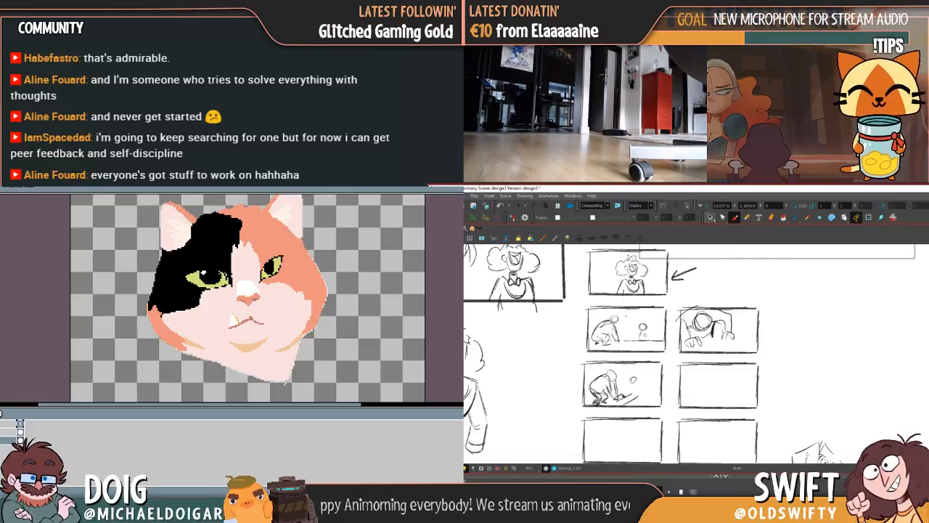
click(710, 217)
mouse_move(678, 298)
mouse_down()
mouse_move(702, 360)
mouse_move(776, 336)
mouse_up()
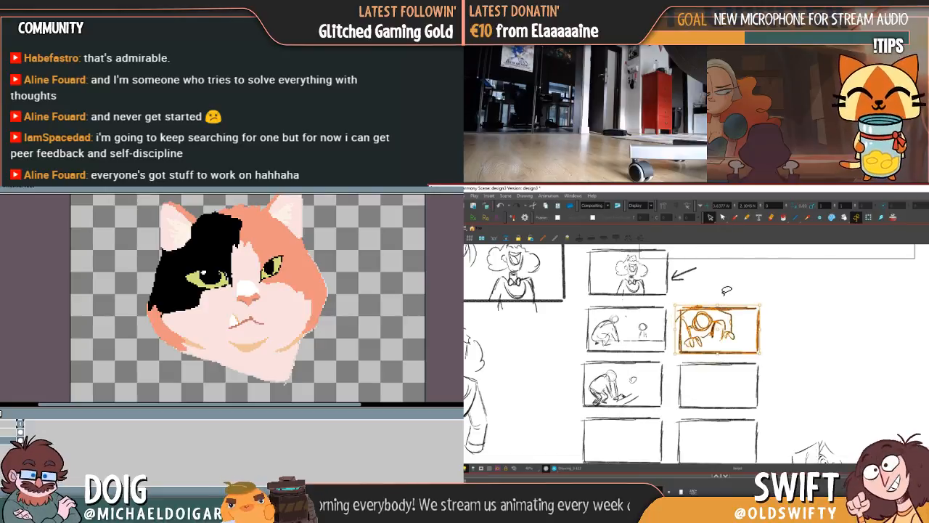
key(ctrl+c)
key(ctrl+v)
drag(714, 331, 814, 328)
mouse_move(838, 291)
mouse_down()
mouse_move(835, 312)
mouse_move(791, 323)
mouse_move(863, 321)
mouse_up()
key(Delete)
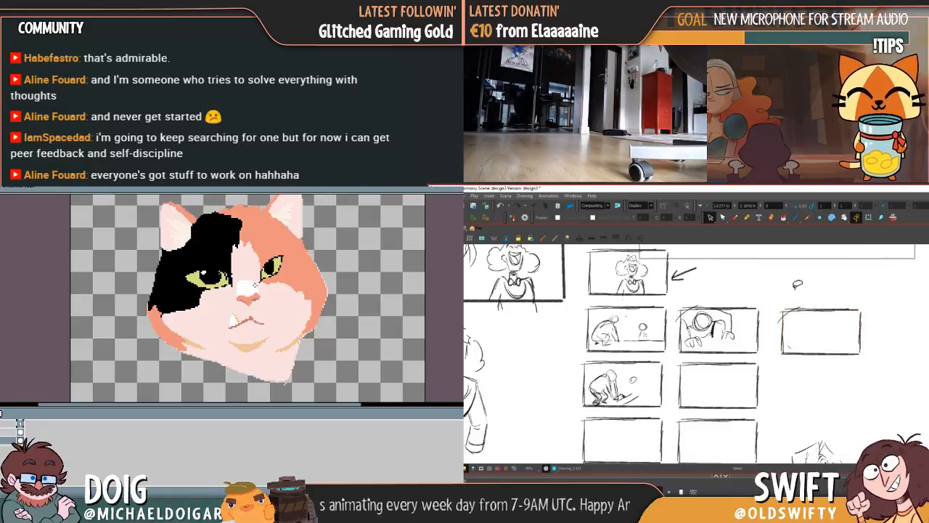
Sketch a small grinning face with pointed tufts of hair near the left edge of the cleared thumbnail copy
key(alt+b)
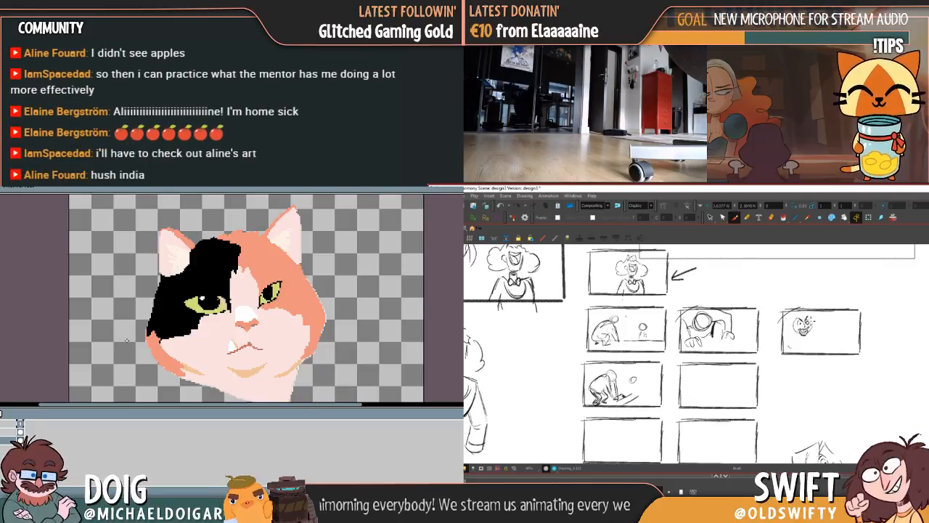
drag(803, 320, 812, 321)
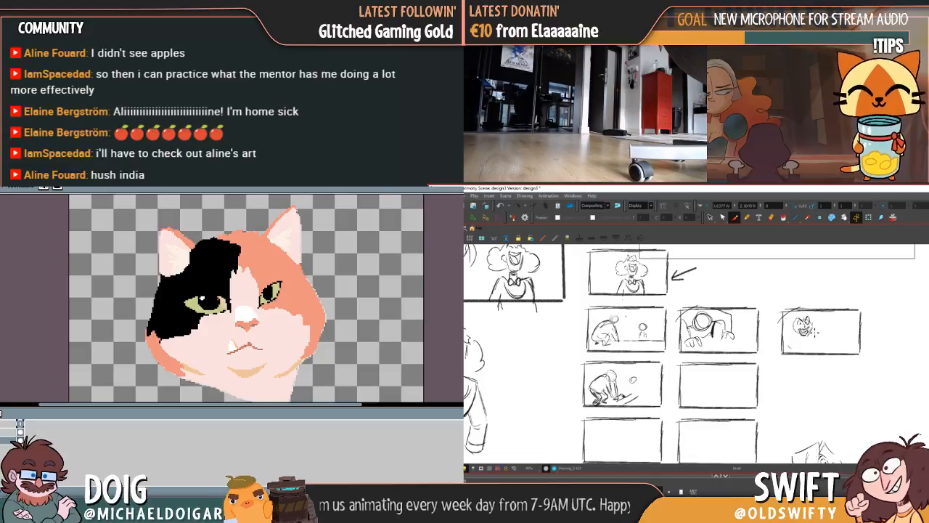
drag(811, 333, 797, 327)
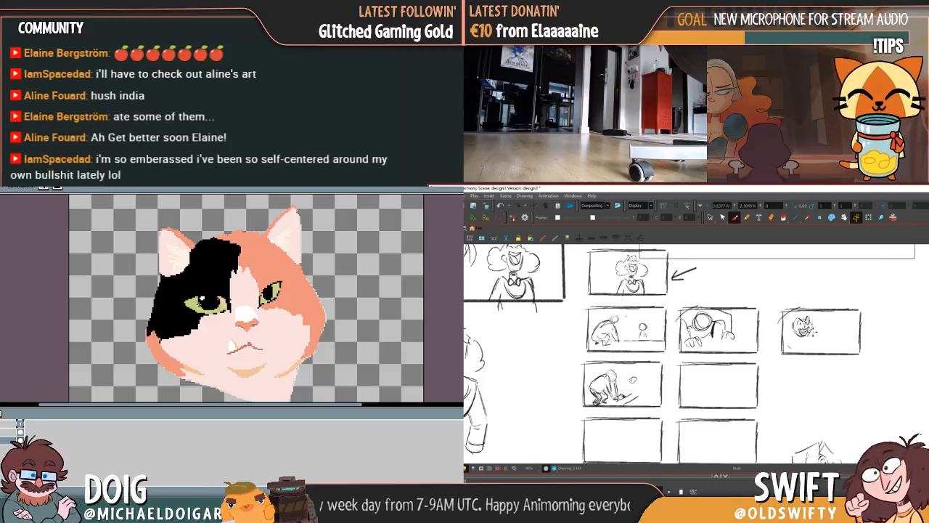
drag(810, 328, 801, 338)
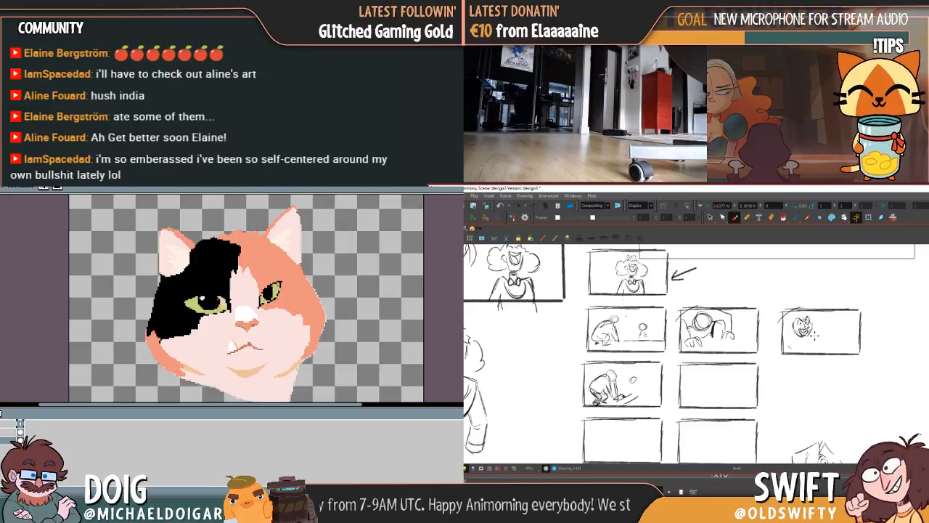
mouse_move(810, 338)
mouse_down()
mouse_move(804, 347)
mouse_move(808, 339)
mouse_up()
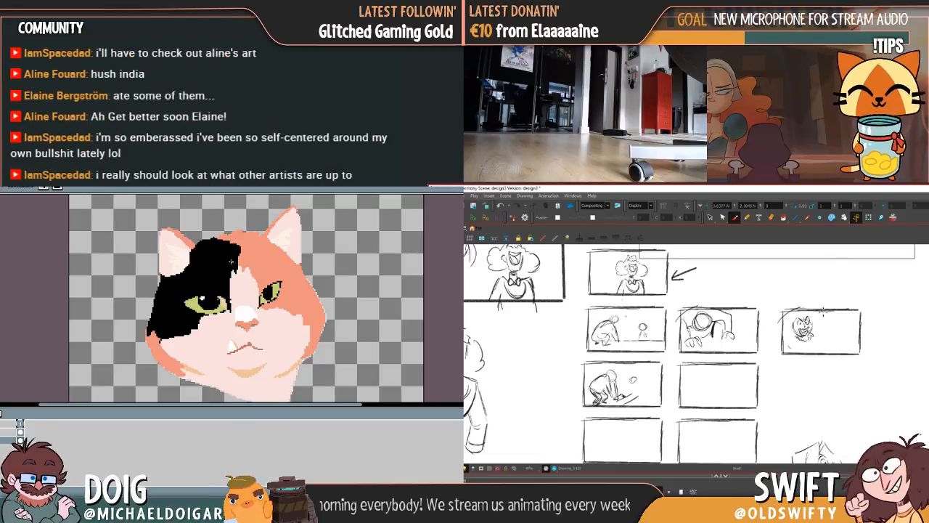
click(710, 217)
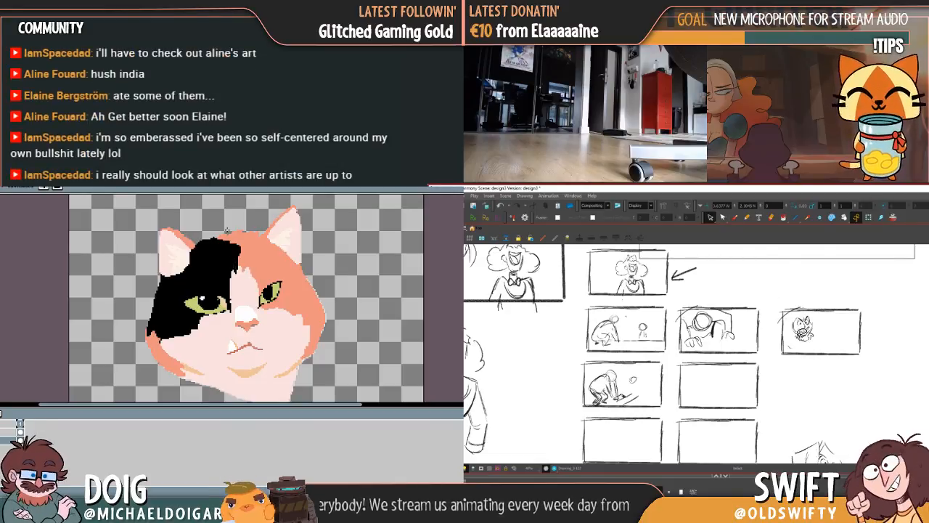
drag(787, 313, 809, 352)
key(Escape)
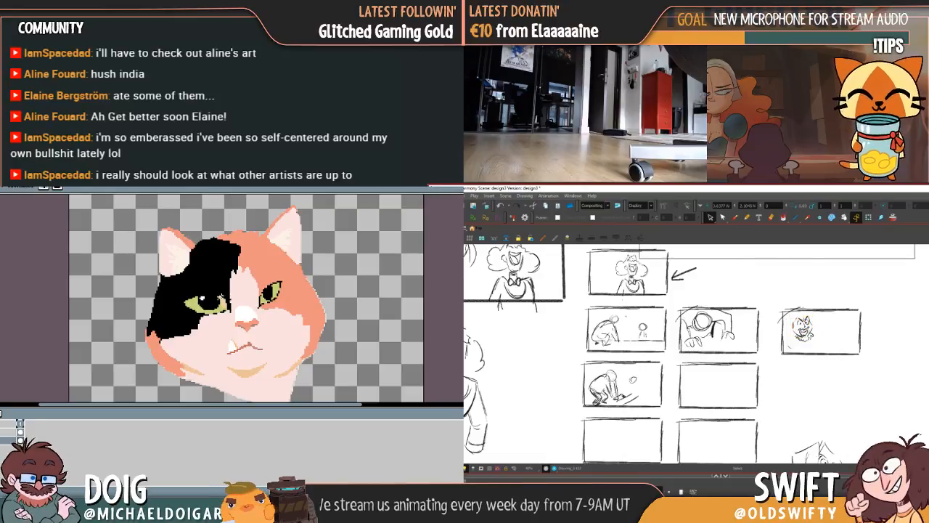
key(alt)
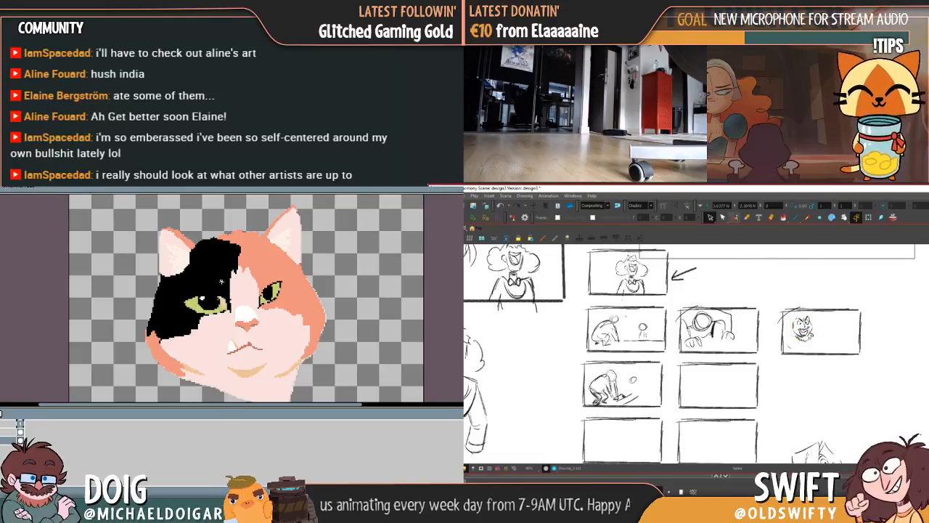
Draw long hair, shoulders and a reaching arm with a hand around the grinning face, undoing the trial stroke
click(734, 217)
drag(794, 319, 802, 315)
key(ctrl+z)
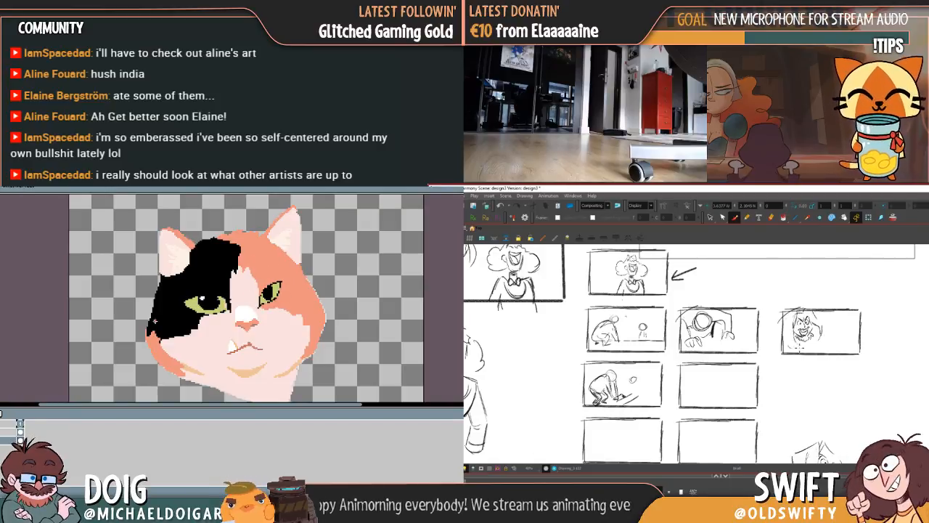
drag(798, 344, 791, 331)
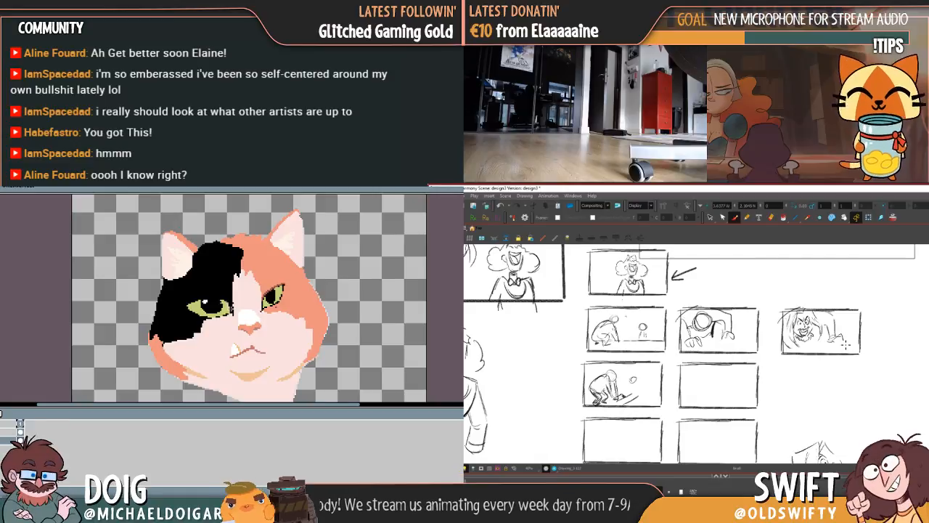
drag(845, 344, 852, 339)
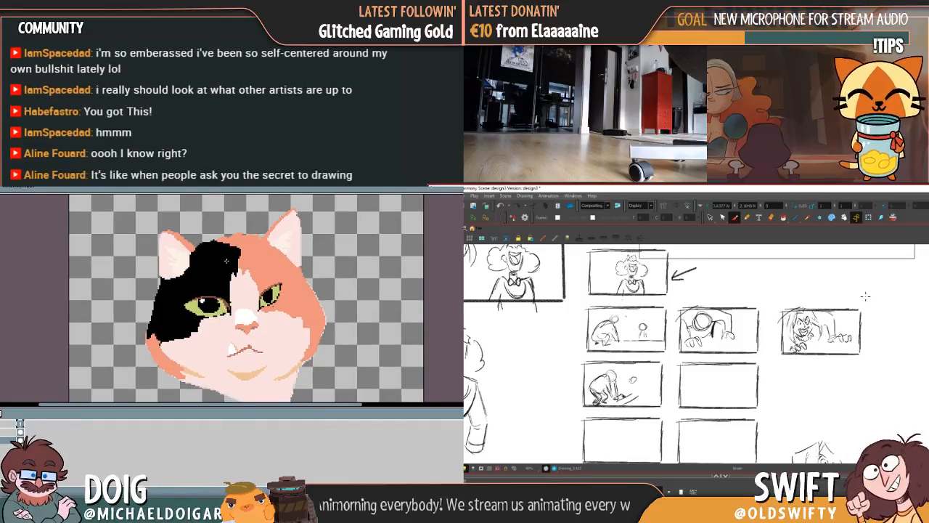
mouse_move(806, 303)
mouse_down()
mouse_move(836, 304)
mouse_move(782, 334)
mouse_up()
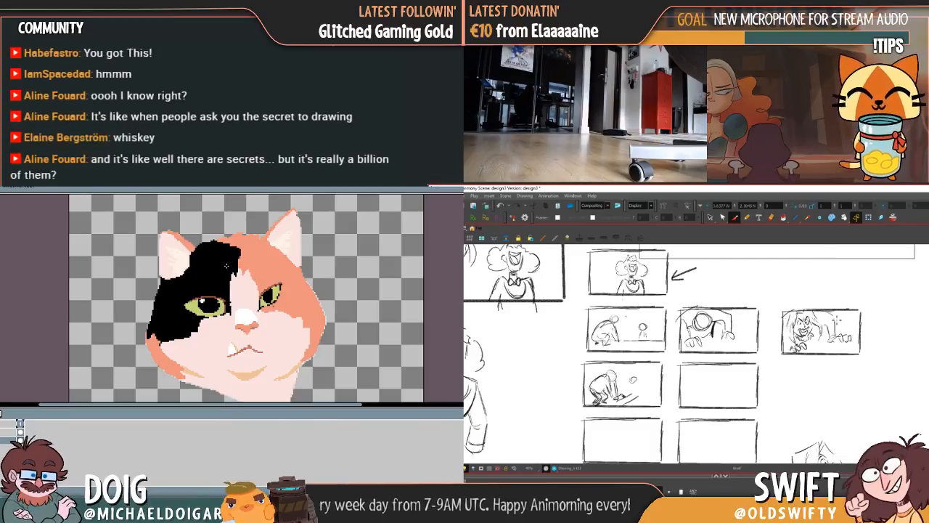
drag(833, 313, 839, 338)
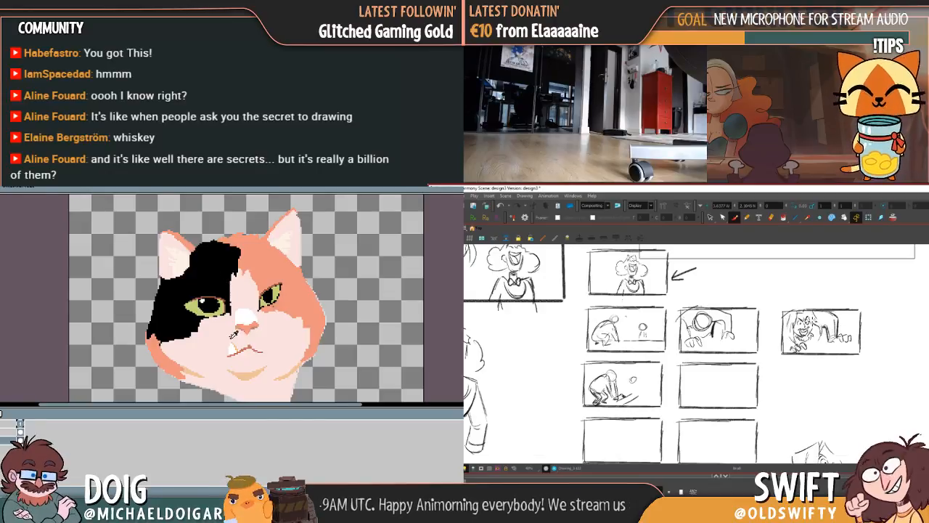
drag(786, 339, 792, 344)
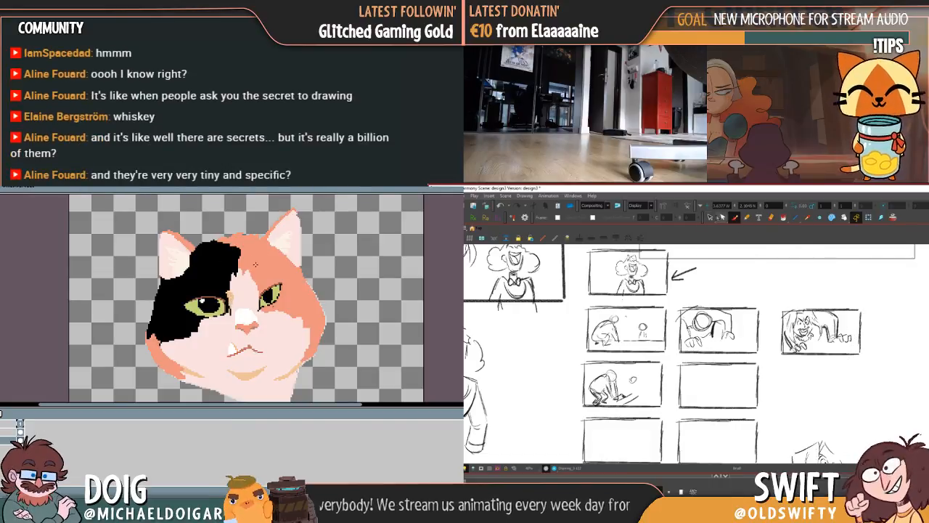
Delete the reaching arm and hand strokes beside the grinning figure in the copied thumbnail
click(711, 217)
mouse_move(823, 309)
mouse_down()
mouse_move(861, 350)
mouse_move(838, 339)
mouse_move(841, 327)
mouse_move(855, 335)
mouse_move(843, 315)
mouse_move(835, 325)
mouse_up()
click(889, 304)
click(885, 314)
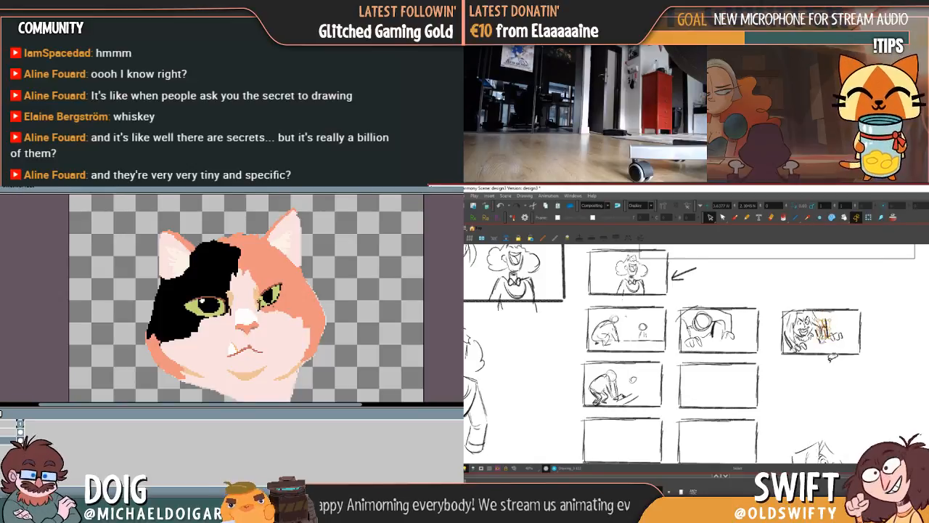
key(Delete)
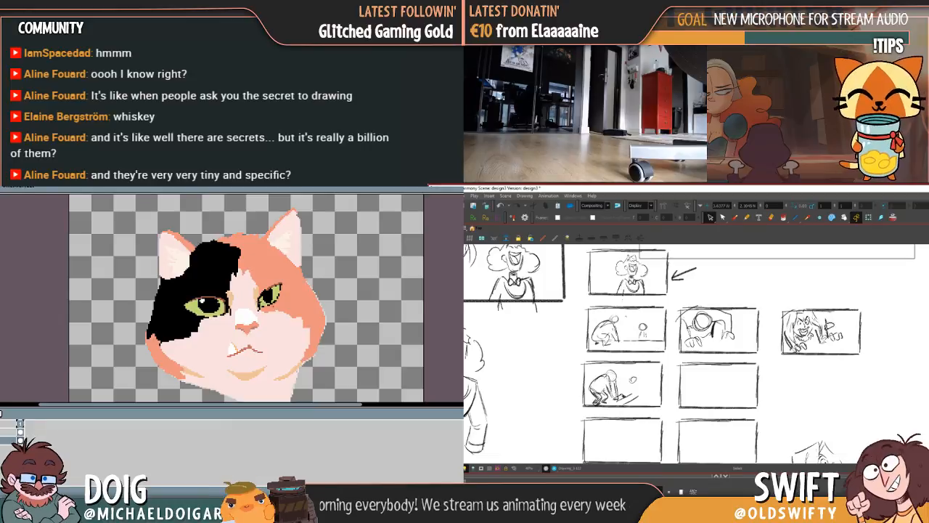
drag(828, 322, 838, 326)
drag(253, 277, 256, 269)
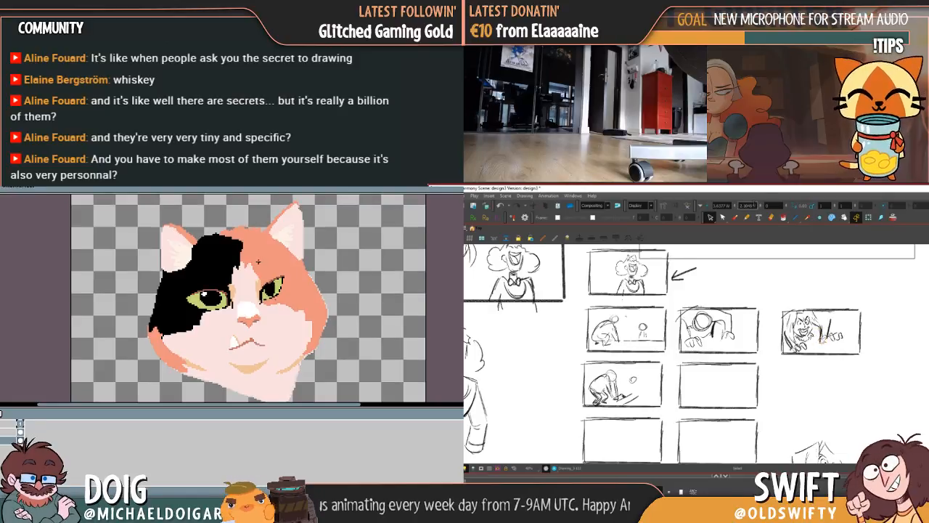
mouse_move(258, 272)
mouse_down()
mouse_move(251, 281)
mouse_move(256, 272)
mouse_up()
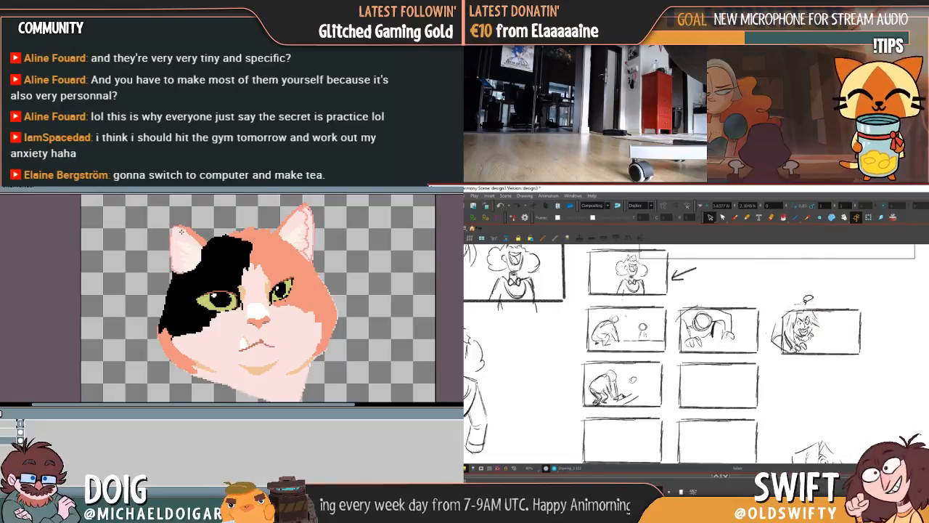
Shade the inside of both of the cat's ears in pink and sketch a new hand beside the grinning figure
drag(178, 228, 177, 265)
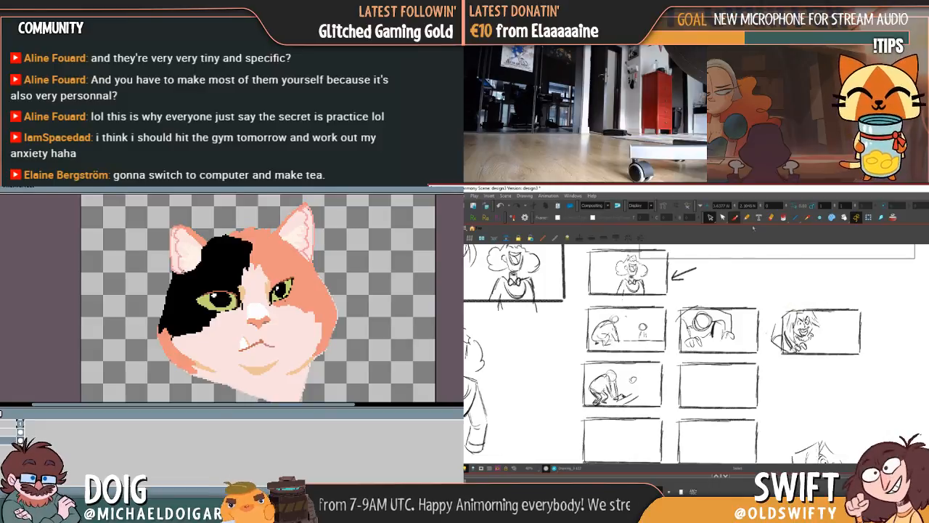
click(733, 217)
click(178, 256)
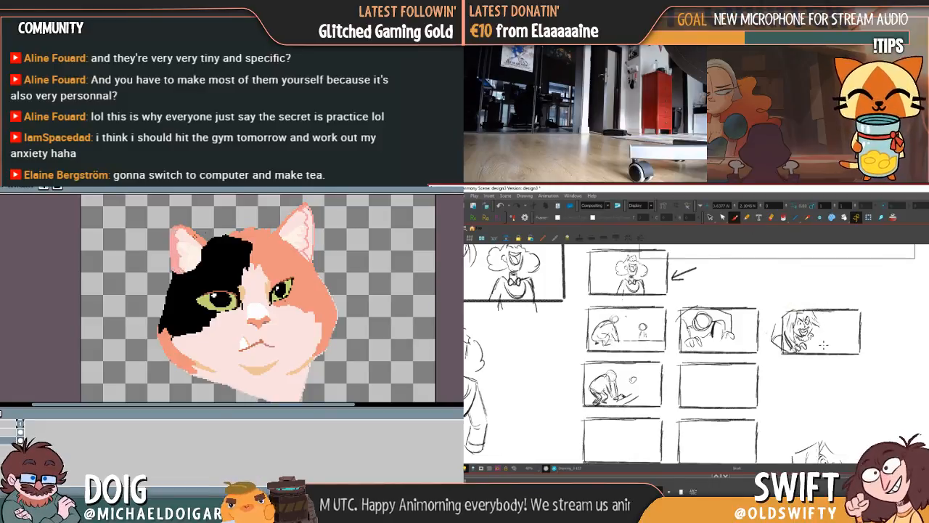
drag(232, 234, 196, 248)
drag(825, 335, 837, 340)
click(266, 245)
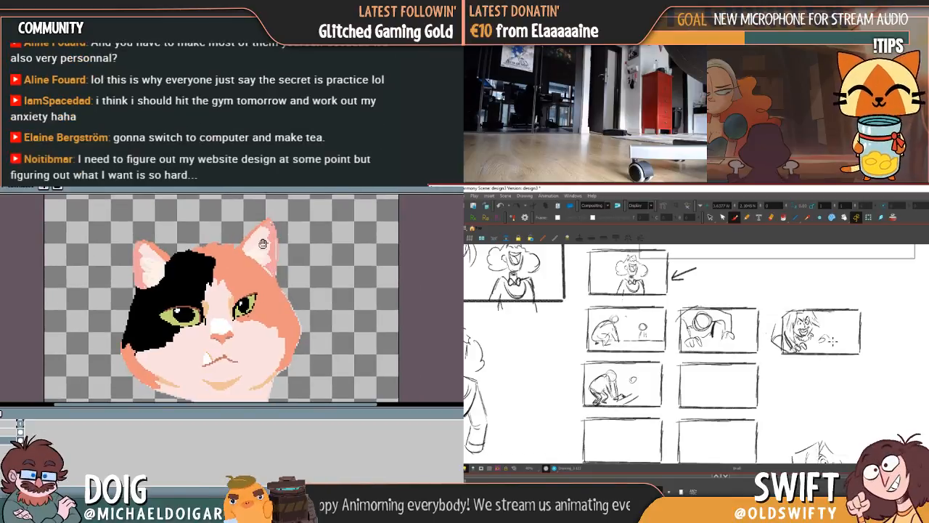
mouse_move(244, 253)
mouse_down()
mouse_move(251, 240)
mouse_move(249, 264)
mouse_up()
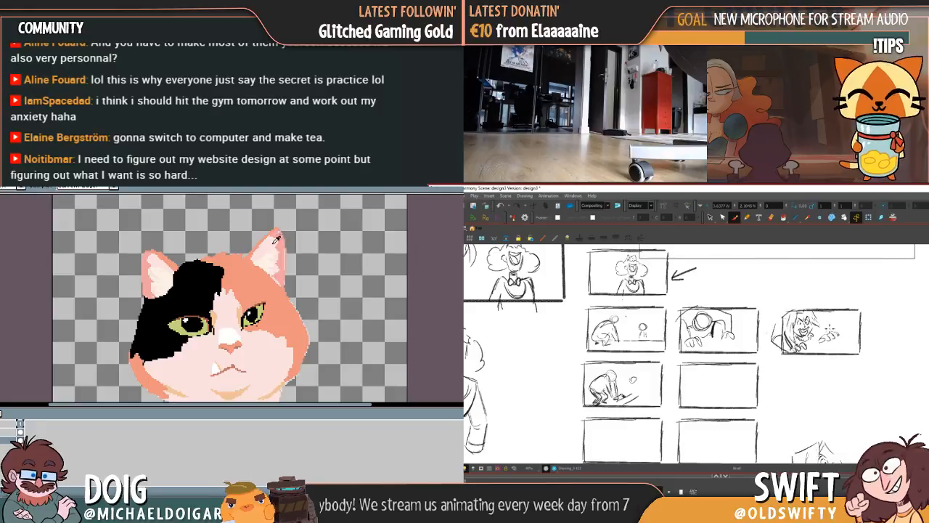
click(277, 238)
key(ctrl+z)
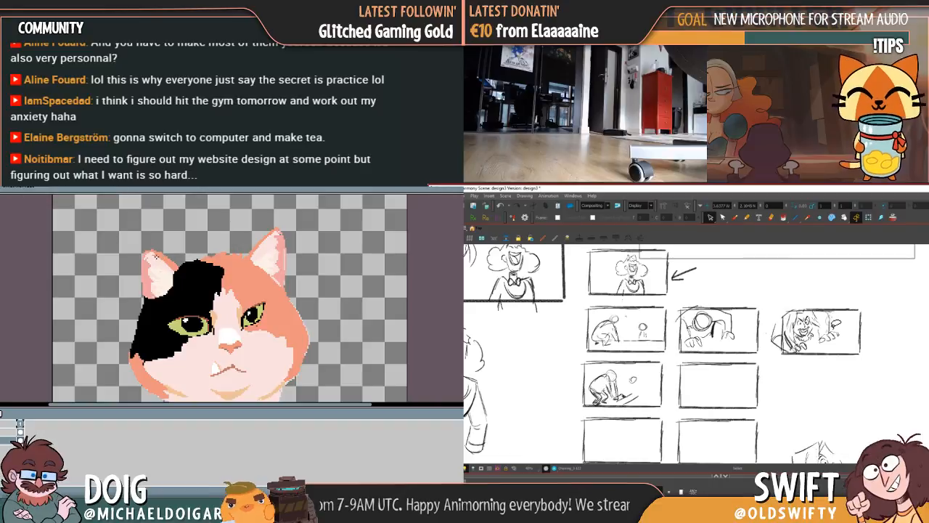
Paint a darker reddish-brown shadow over the orange fur below the cat's black cheek patch
drag(210, 227, 184, 207)
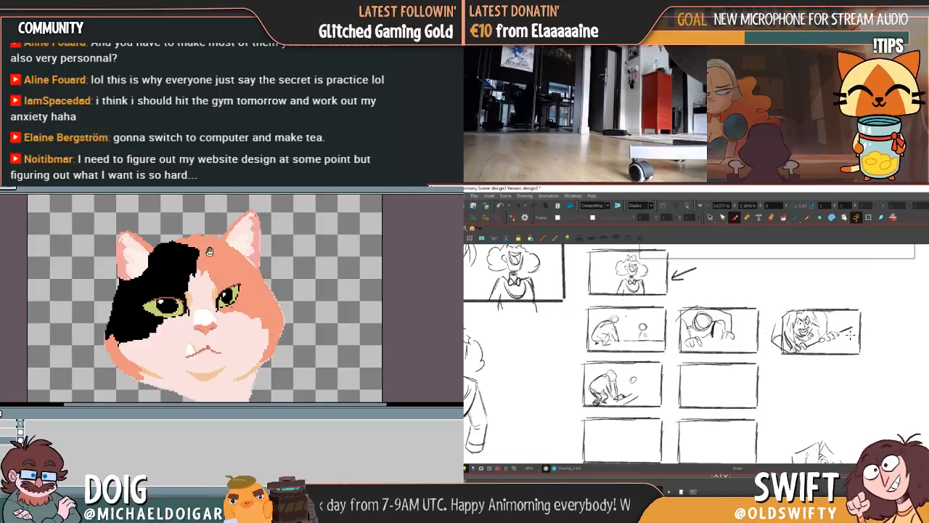
drag(209, 251, 205, 251)
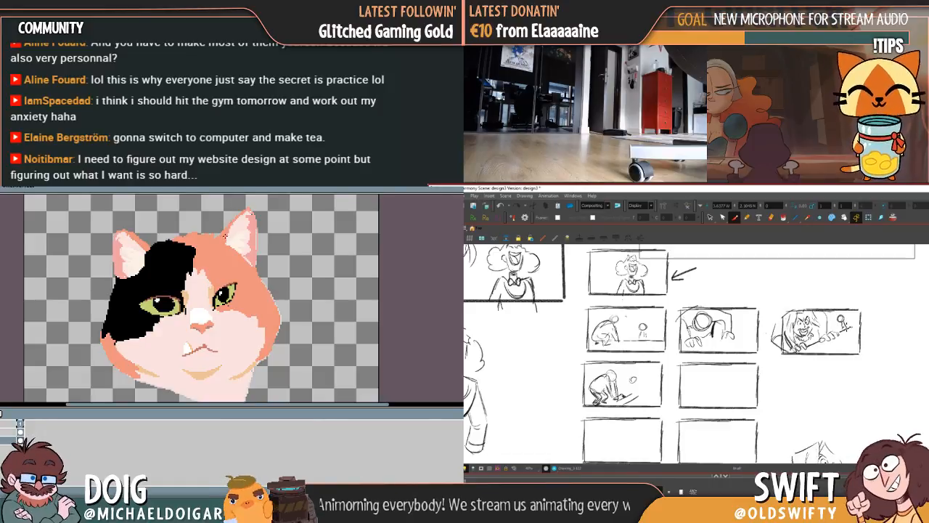
drag(193, 285, 220, 273)
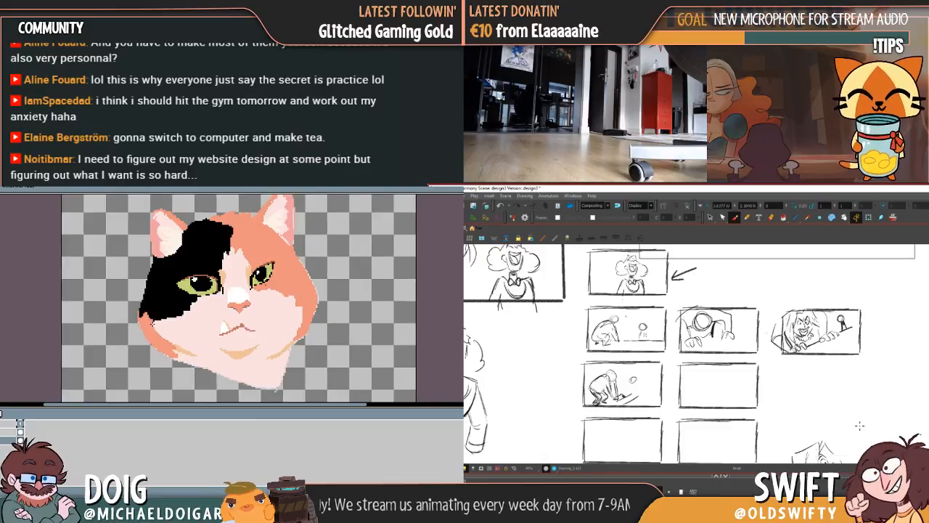
mouse_move(168, 314)
mouse_down()
mouse_move(153, 314)
mouse_move(162, 321)
mouse_up()
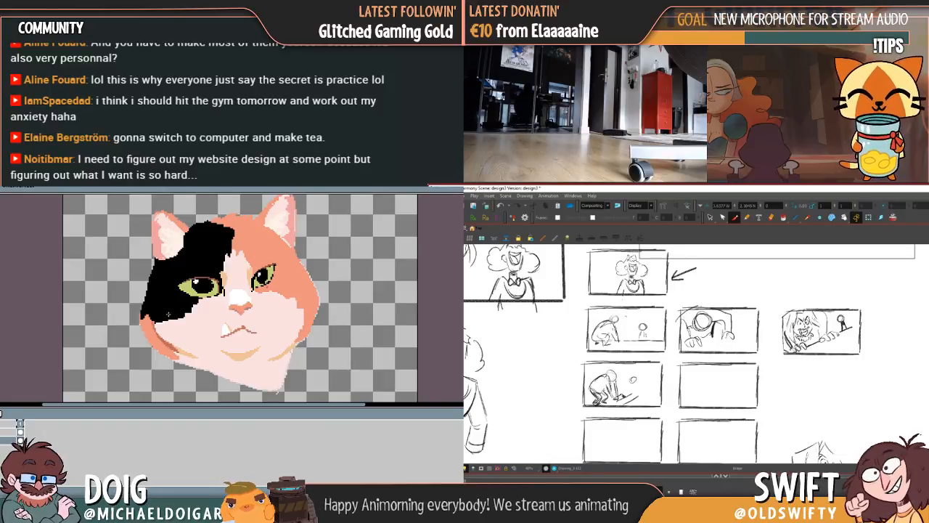
drag(165, 339, 158, 341)
mouse_move(180, 295)
mouse_down()
mouse_move(162, 315)
mouse_move(177, 293)
mouse_up()
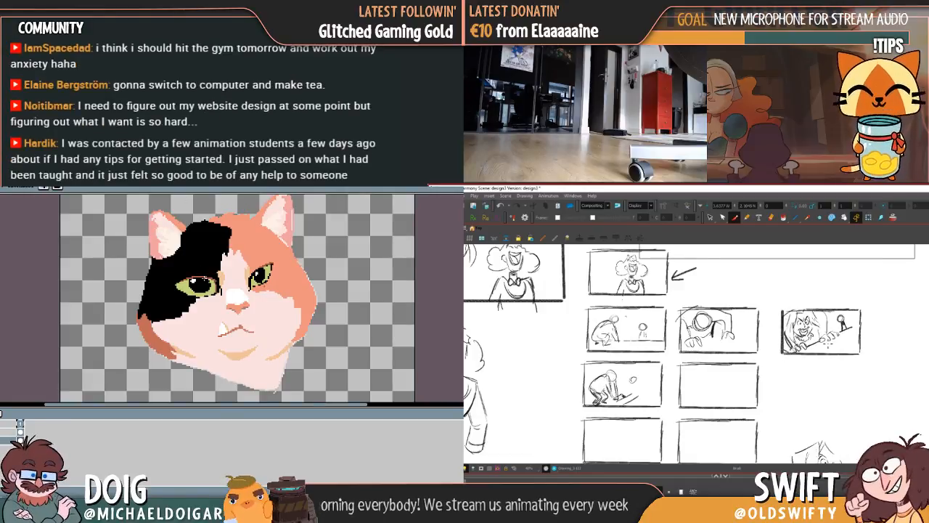
Trace a thick dark border around the grinning figure's thumbnail, undoing the trial line
drag(781, 310, 857, 310)
key(ctrl+z)
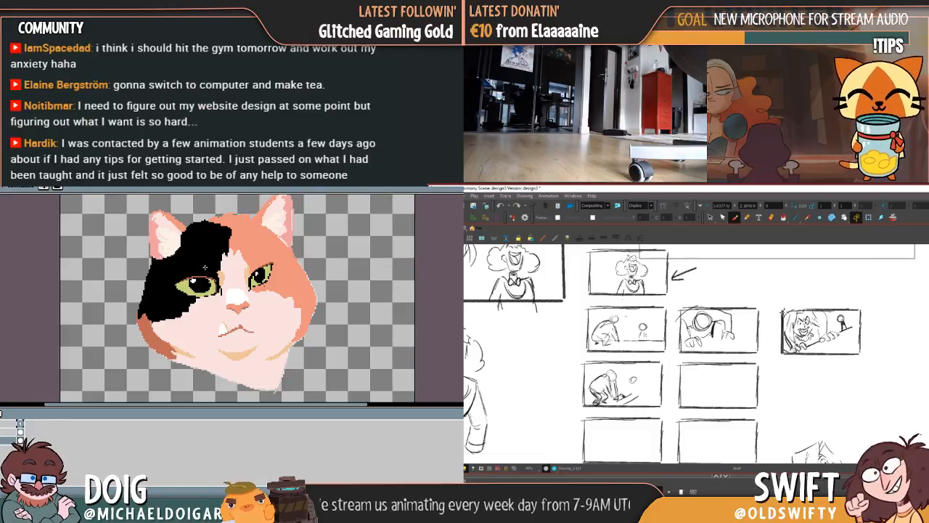
mouse_move(783, 311)
mouse_down()
mouse_move(865, 310)
mouse_move(863, 357)
mouse_move(778, 354)
mouse_up()
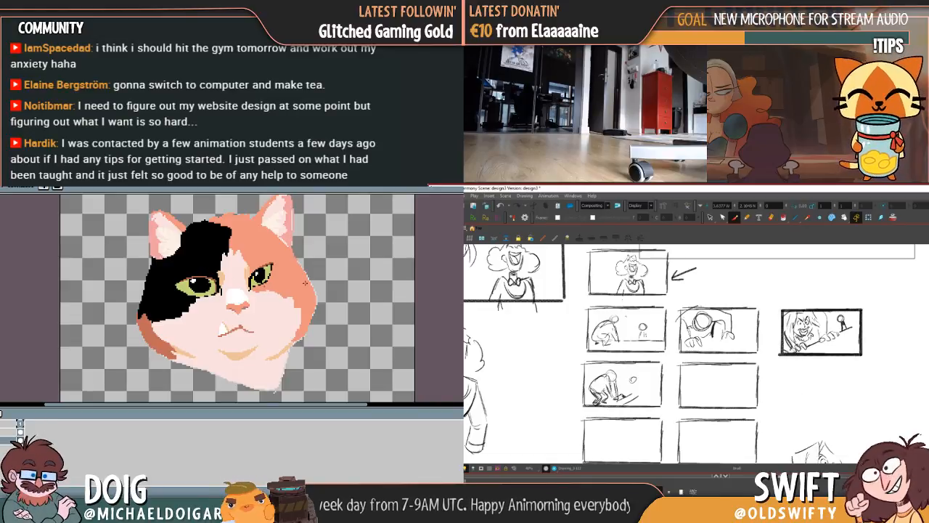
Try to fill the cat's large orange face patch with the reddish-brown shadow colour, then undo the fill
click(300, 319)
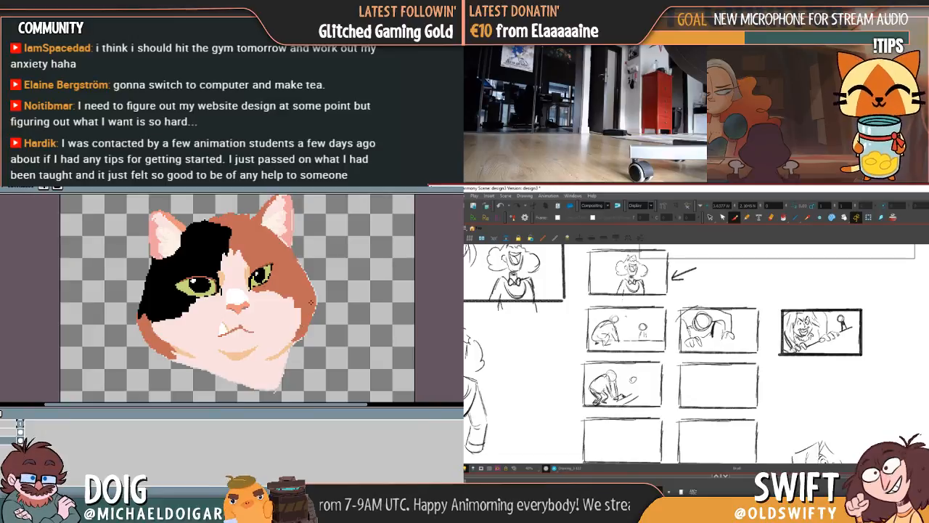
key(ctrl+z)
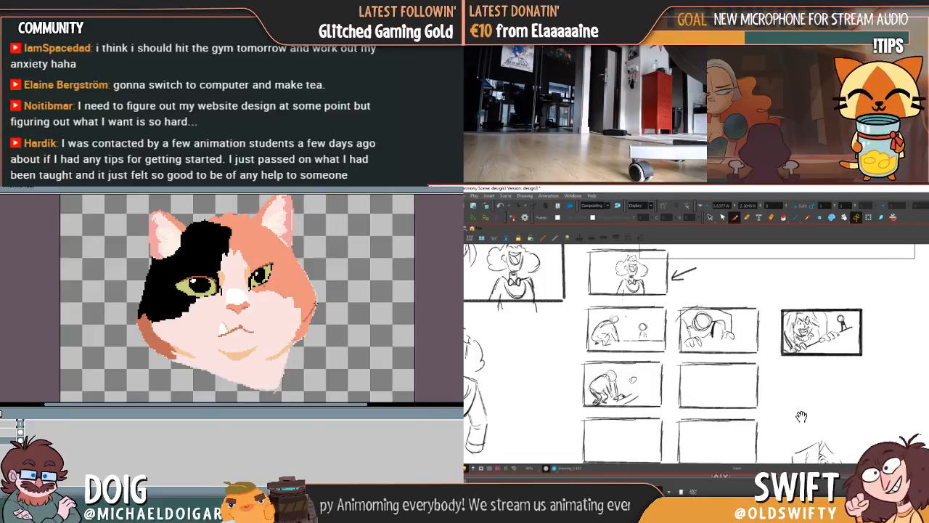
Sketch a figure leaning on a plank, with a small round-headed figure beyond, in the empty thumbnail beside the second-row crouching figure
mouse_move(801, 416)
mouse_down()
mouse_move(856, 367)
mouse_move(868, 377)
mouse_move(846, 377)
mouse_move(858, 379)
mouse_up()
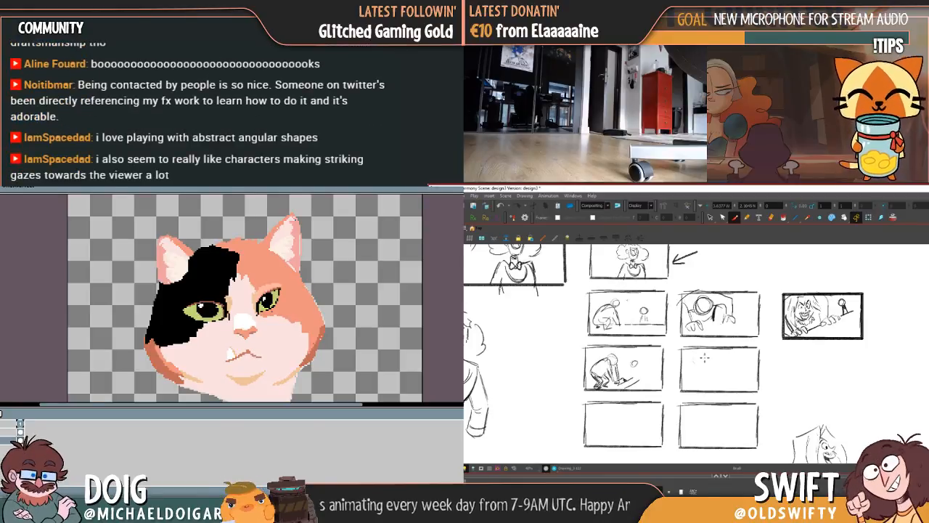
drag(695, 353, 698, 362)
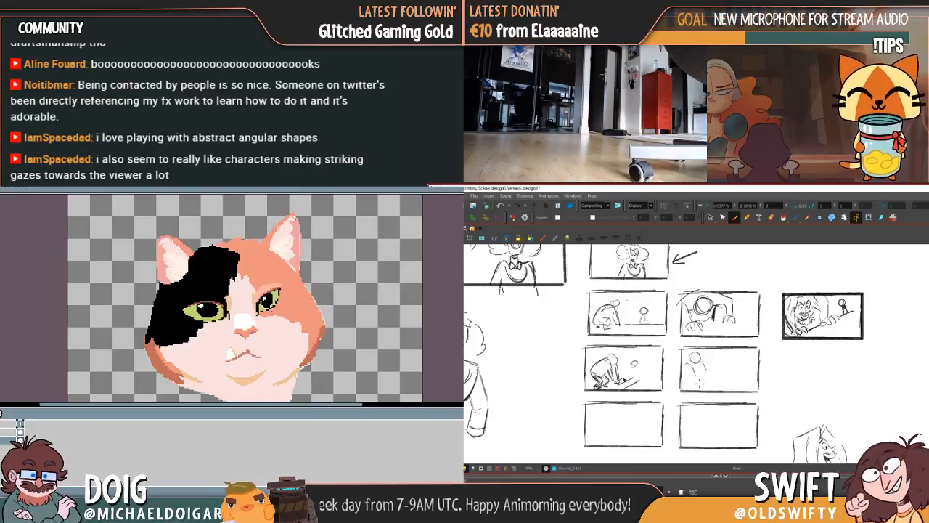
mouse_move(688, 370)
mouse_down()
mouse_move(696, 387)
mouse_move(715, 371)
mouse_up()
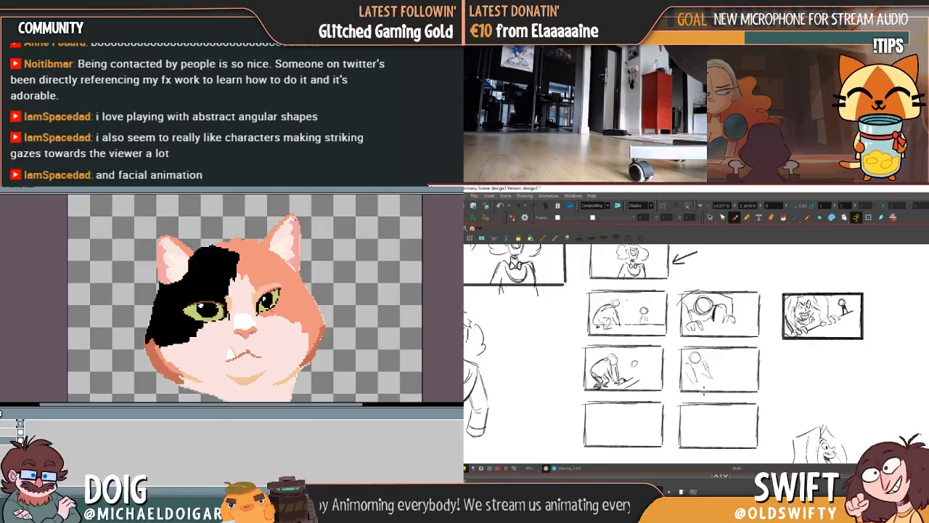
drag(720, 386, 763, 372)
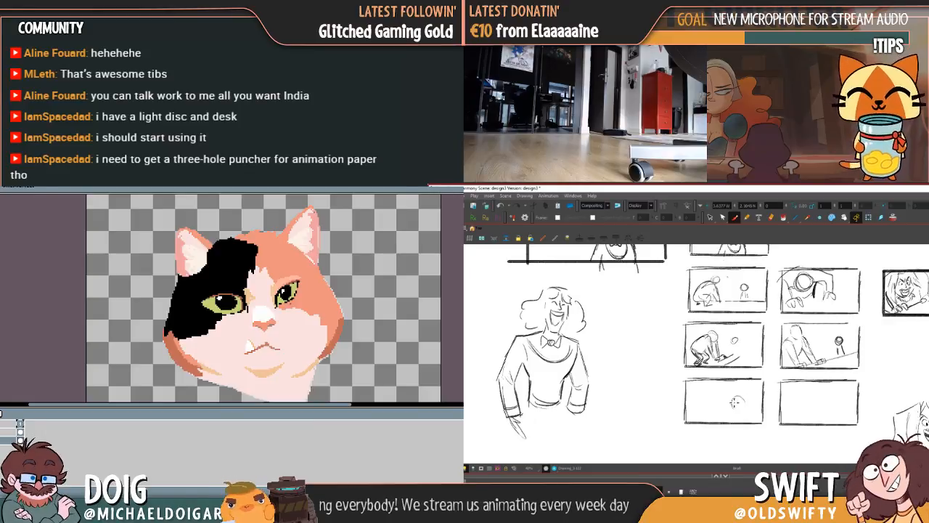
mouse_move(739, 411)
mouse_down()
mouse_move(743, 399)
mouse_move(741, 408)
mouse_move(758, 406)
mouse_move(748, 396)
mouse_move(737, 415)
mouse_up()
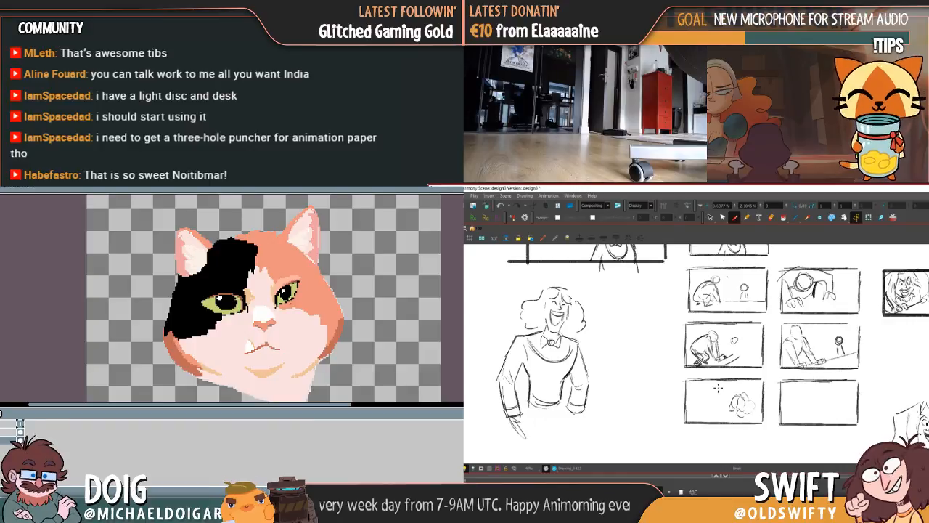
drag(717, 388, 719, 385)
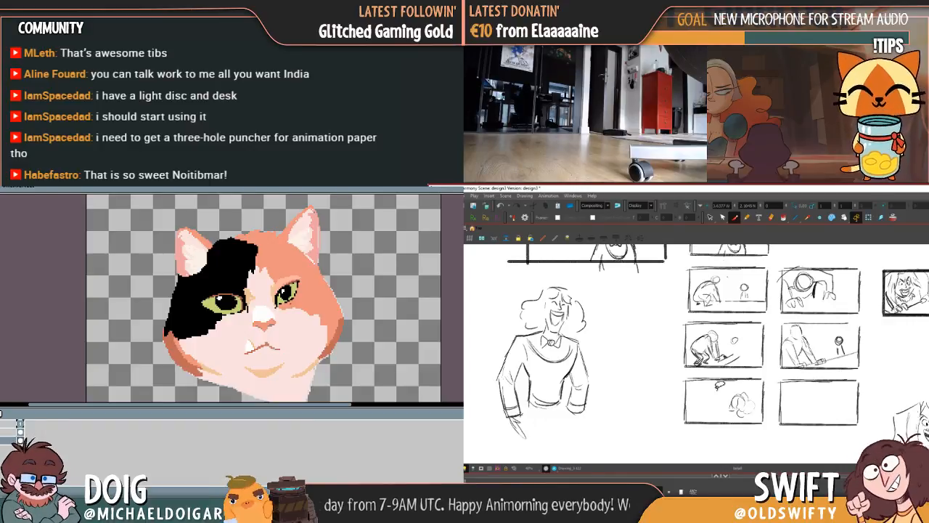
key(ctrl+z)
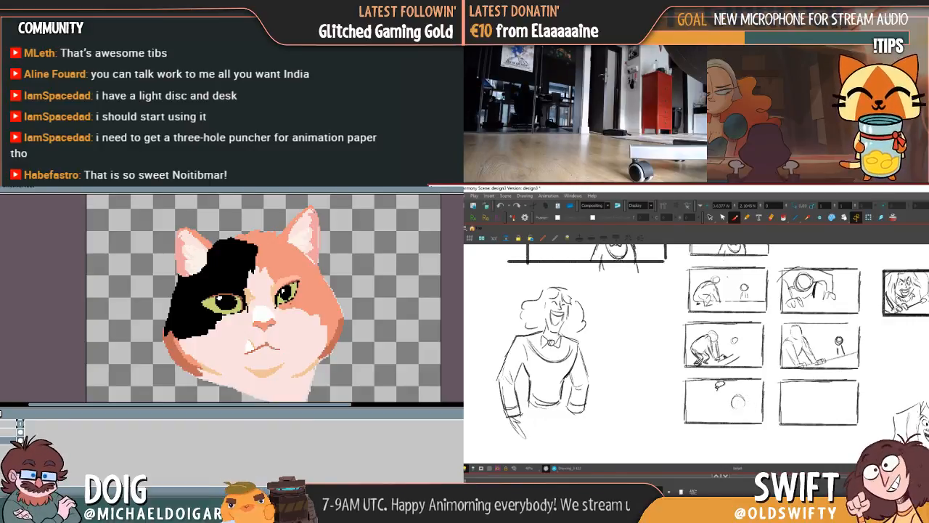
key(ctrl+z)
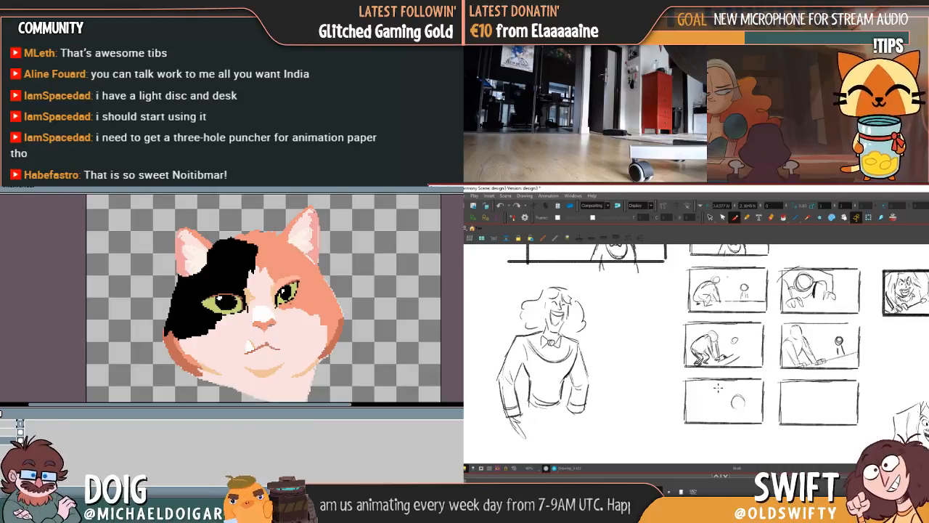
drag(715, 389, 722, 382)
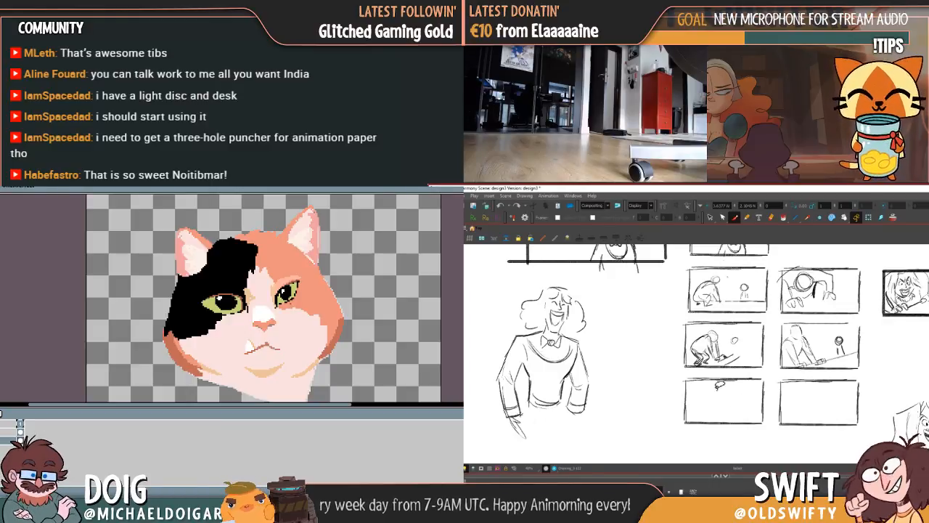
key(k)
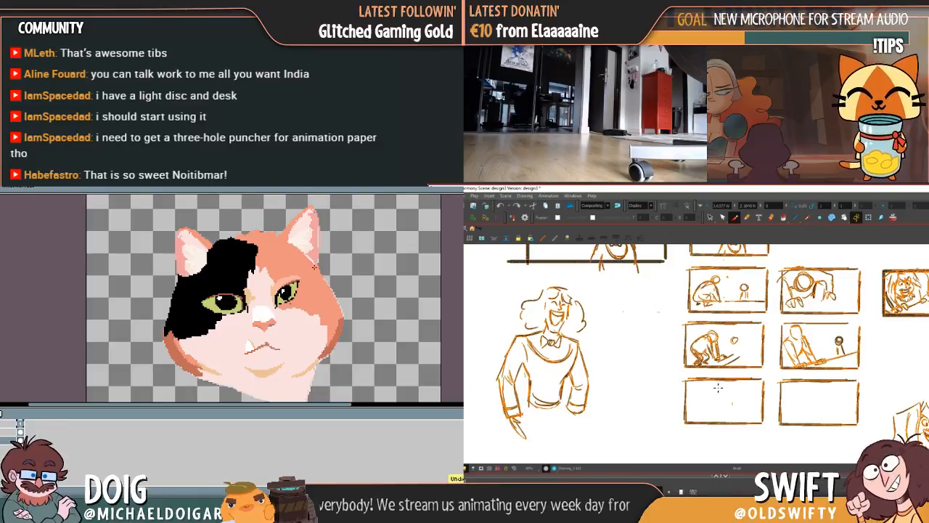
Paint a dark inner corner on the eye in the cat's black patch and touch up the tan shading beside the nose bridge
mouse_move(258, 303)
mouse_down()
mouse_move(268, 292)
mouse_move(274, 310)
mouse_up()
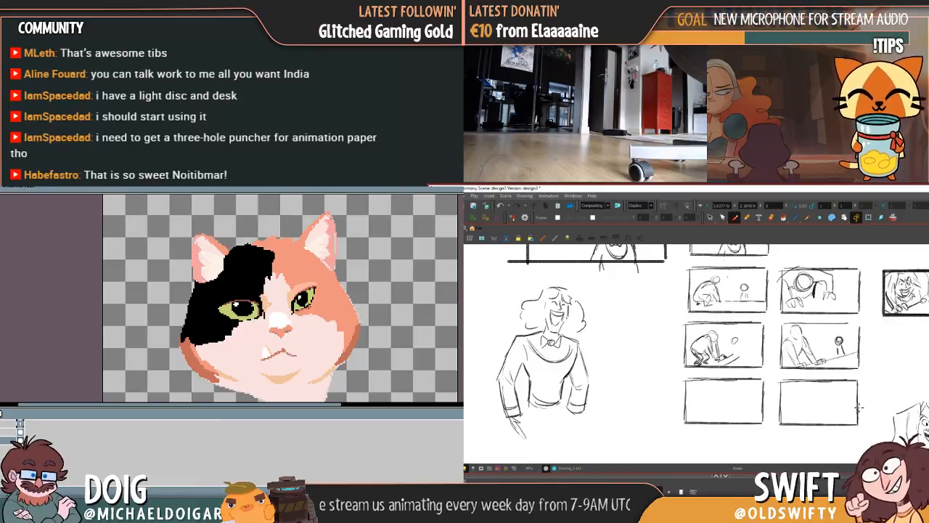
drag(270, 293, 283, 286)
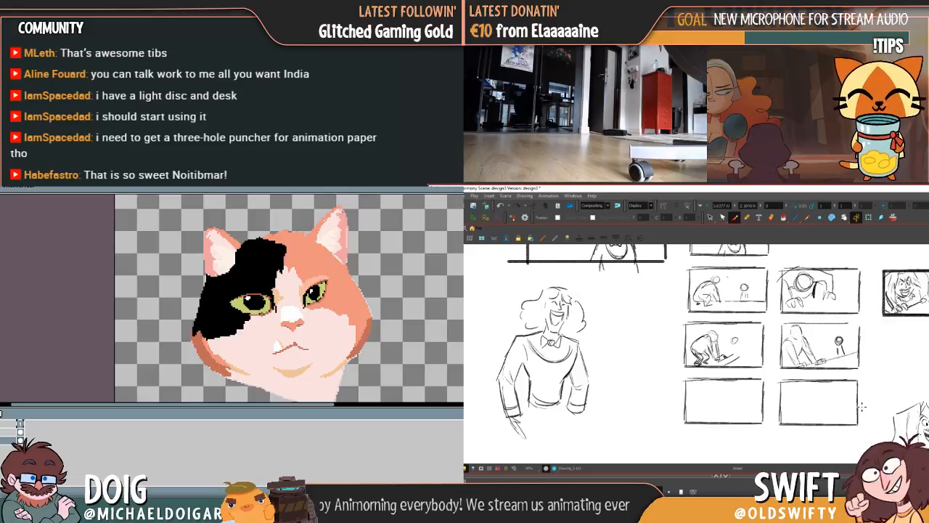
drag(278, 289, 281, 301)
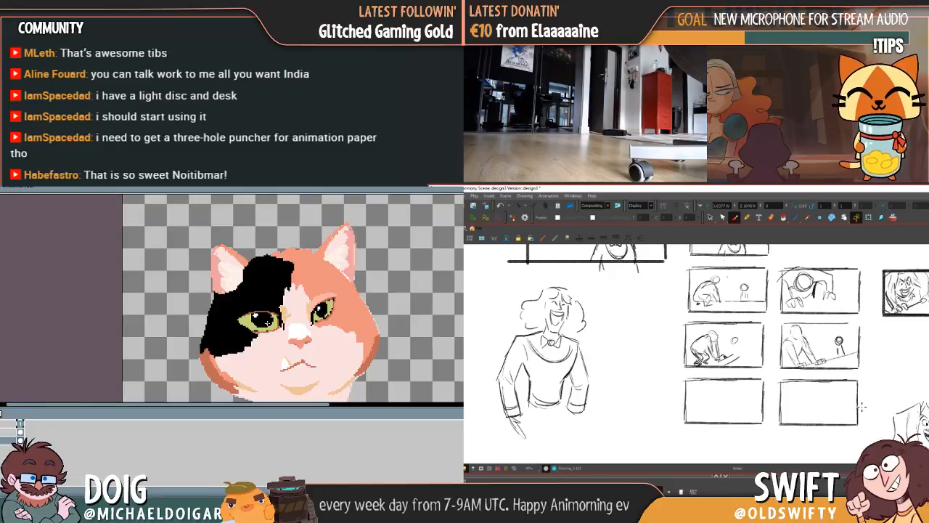
drag(267, 324, 268, 317)
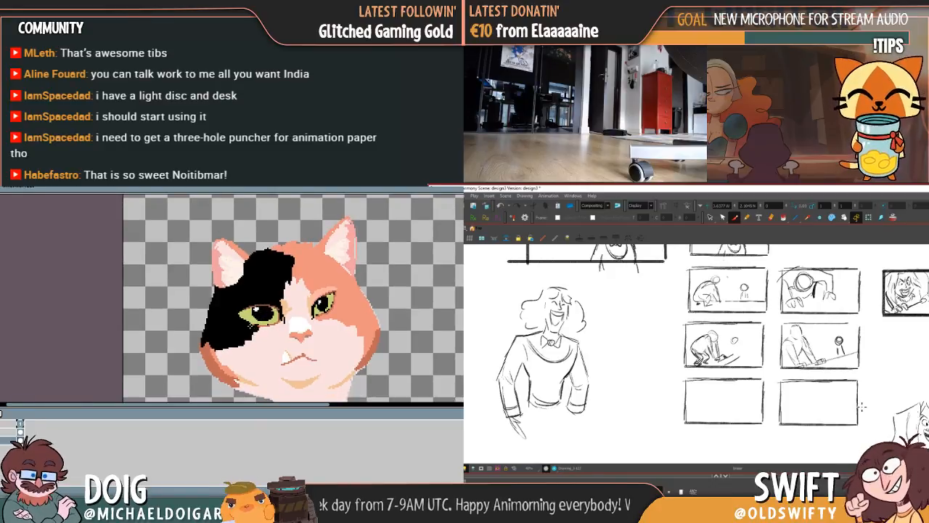
mouse_move(256, 334)
mouse_down()
mouse_move(251, 312)
mouse_move(254, 326)
mouse_up()
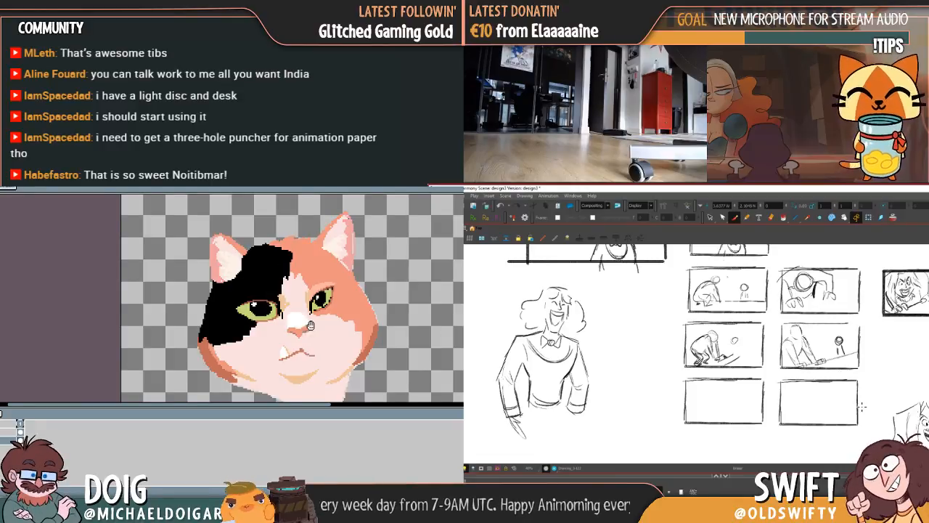
Refine the cat's mouth with a small cleft running up to the nose
drag(317, 311, 299, 309)
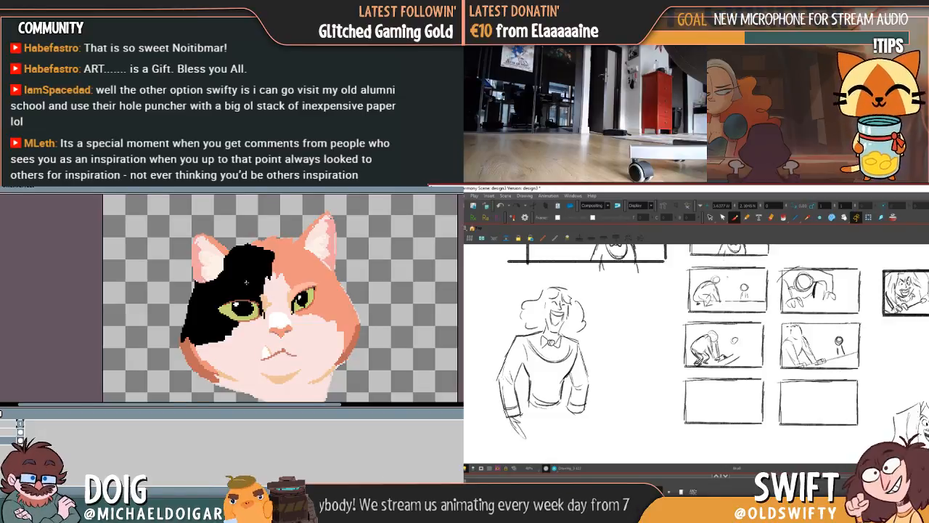
drag(330, 334, 329, 311)
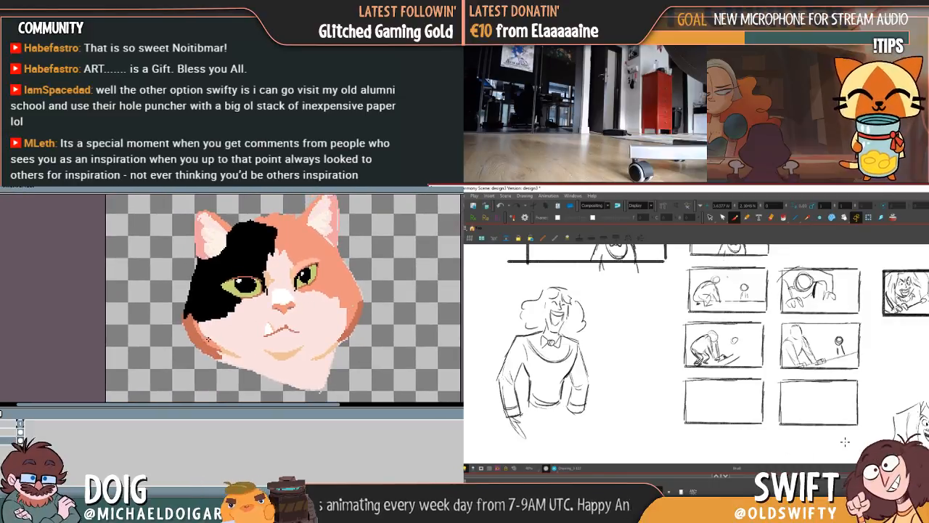
drag(256, 296, 246, 328)
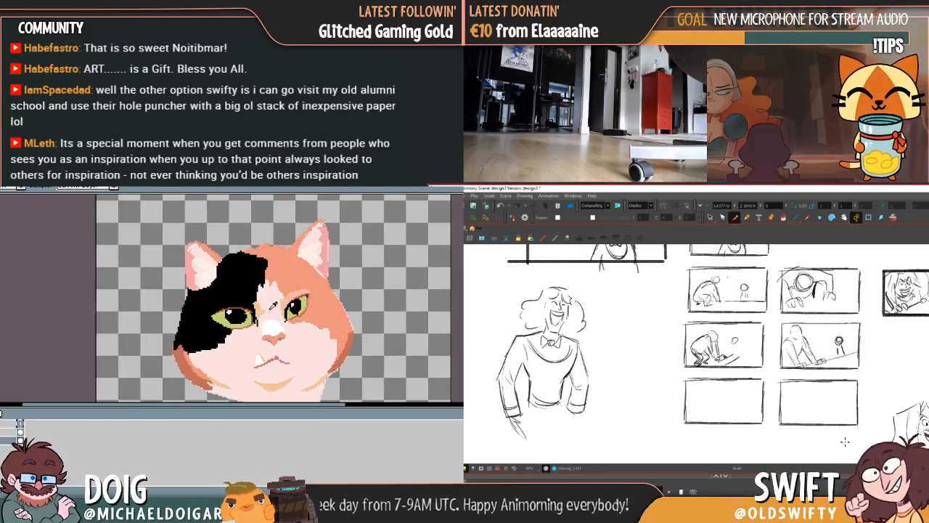
drag(263, 333, 266, 302)
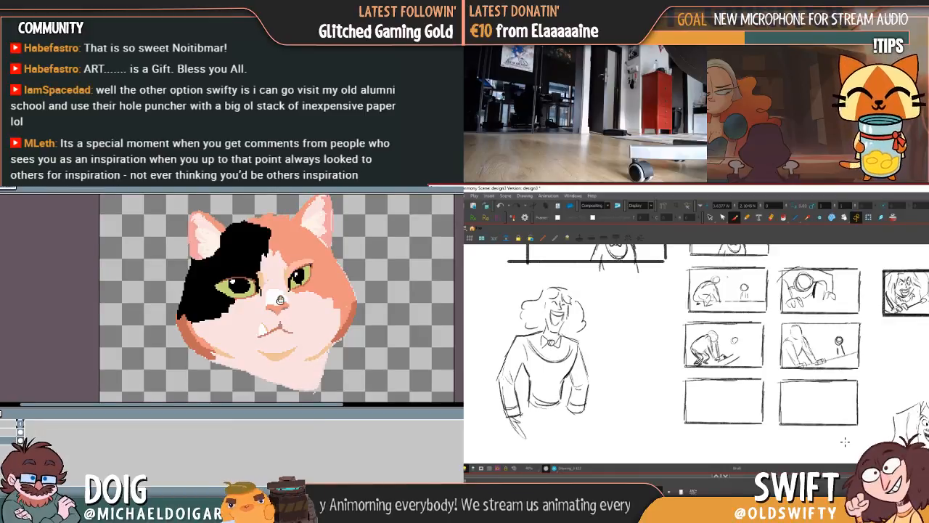
drag(280, 299, 278, 308)
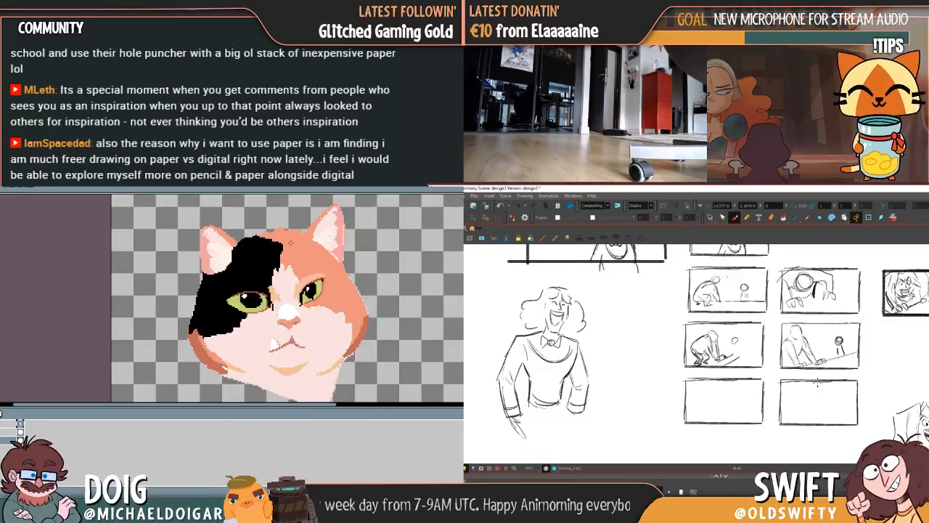
mouse_move(291, 287)
mouse_down()
mouse_move(304, 270)
mouse_move(299, 281)
mouse_up()
Sketch a large-headed foreground figure, a diagonal plank and a small distant circle in the empty thumbnail below the crouching figure
drag(783, 383, 856, 385)
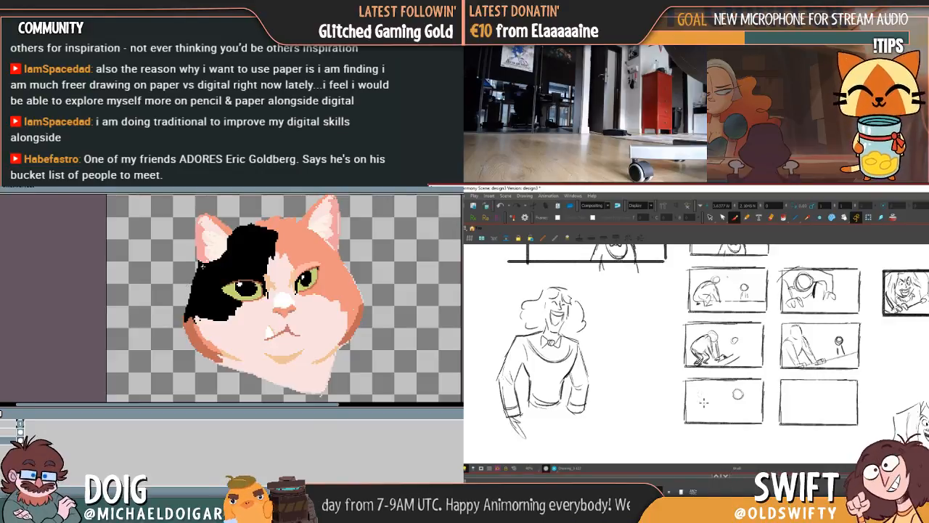
drag(704, 388, 703, 389)
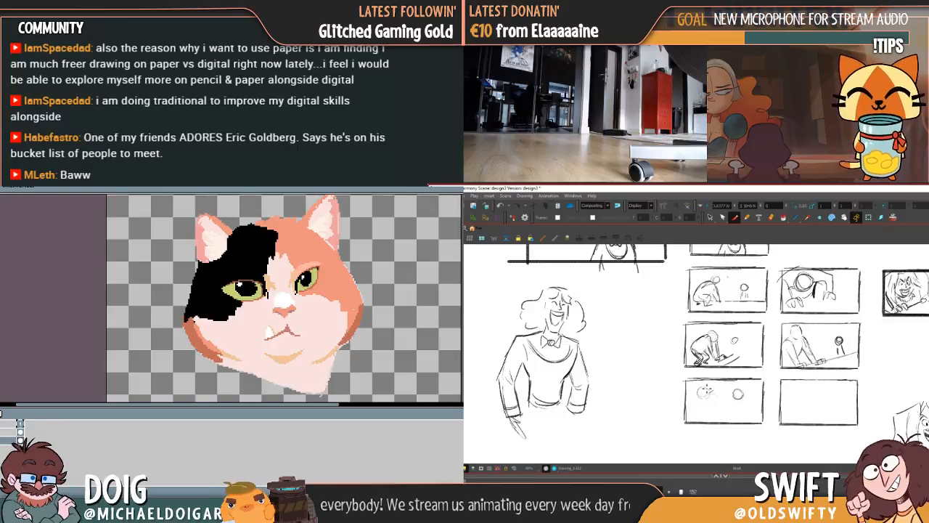
mouse_move(695, 397)
mouse_down()
mouse_move(709, 391)
mouse_move(695, 401)
mouse_up()
mouse_move(707, 403)
mouse_down()
mouse_move(707, 412)
mouse_move(691, 392)
mouse_move(759, 401)
mouse_move(737, 421)
mouse_move(762, 404)
mouse_up()
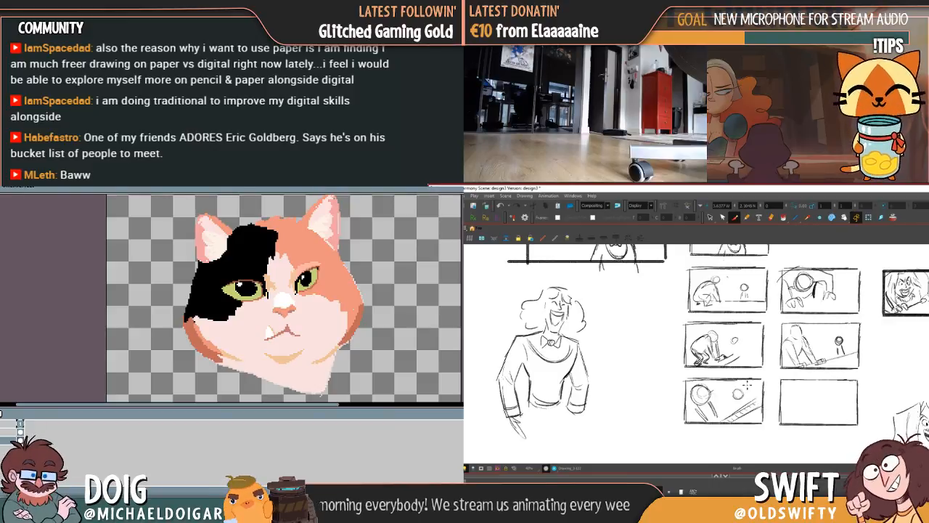
drag(738, 394, 742, 397)
Select and delete the rough extra circle around the small distant head in the new thumbnail
click(711, 217)
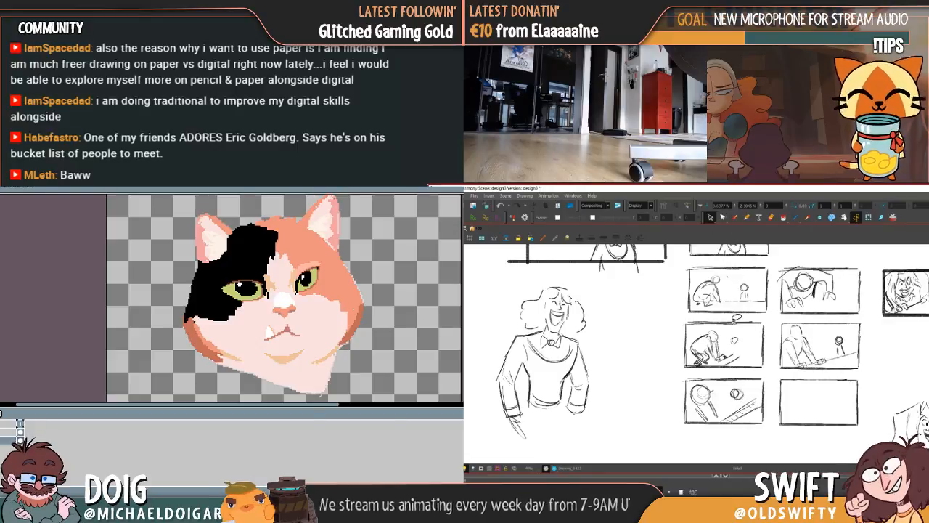
click(743, 393)
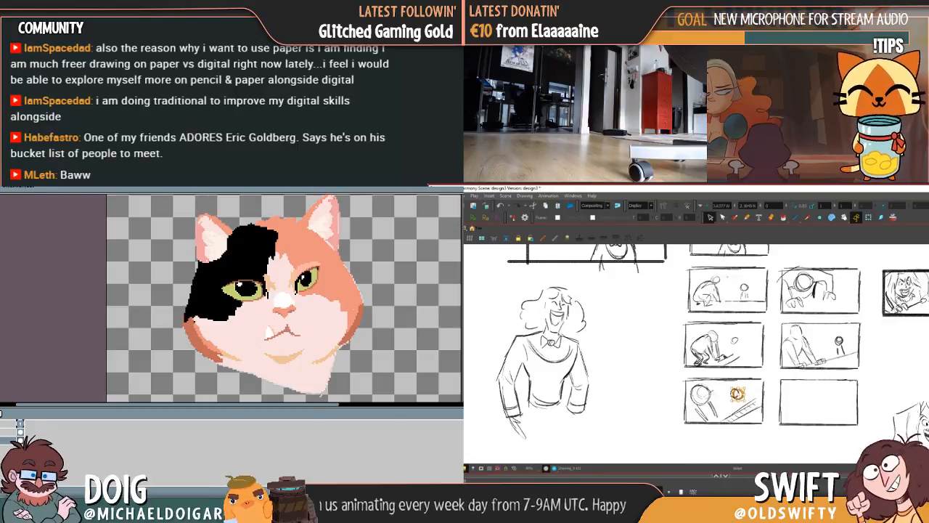
key(Delete)
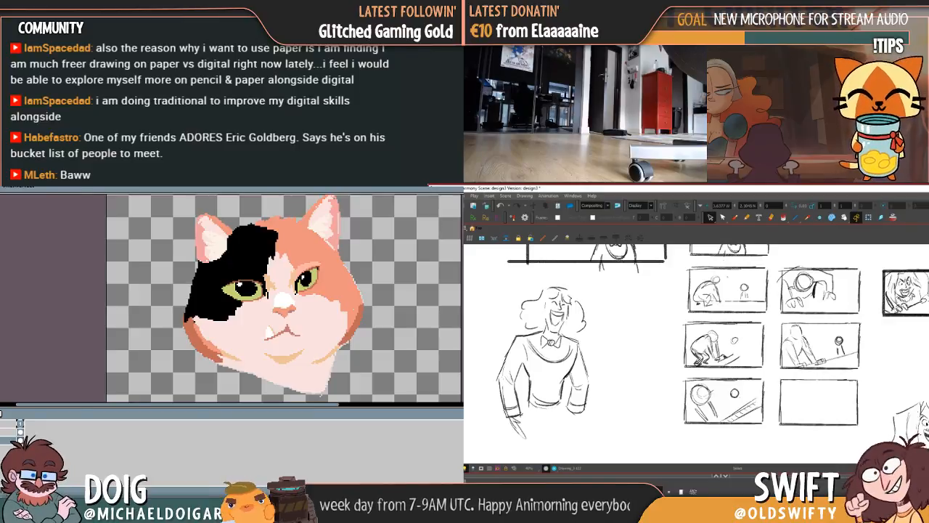
Switch to the artist's Twitter profile, view the pinned painting of the photographer beside a car, and retweet it
drag(177, 233, 281, 260)
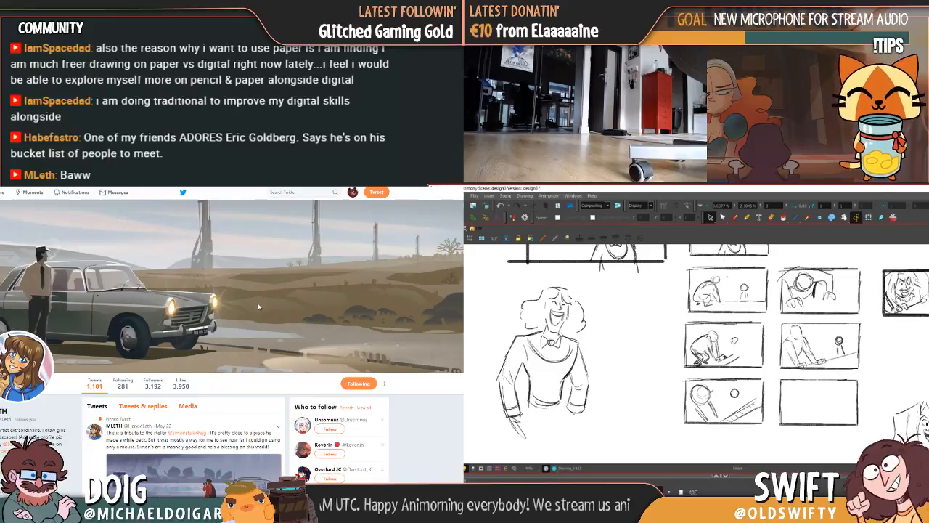
scroll(250, 348, down, 2)
click(240, 397)
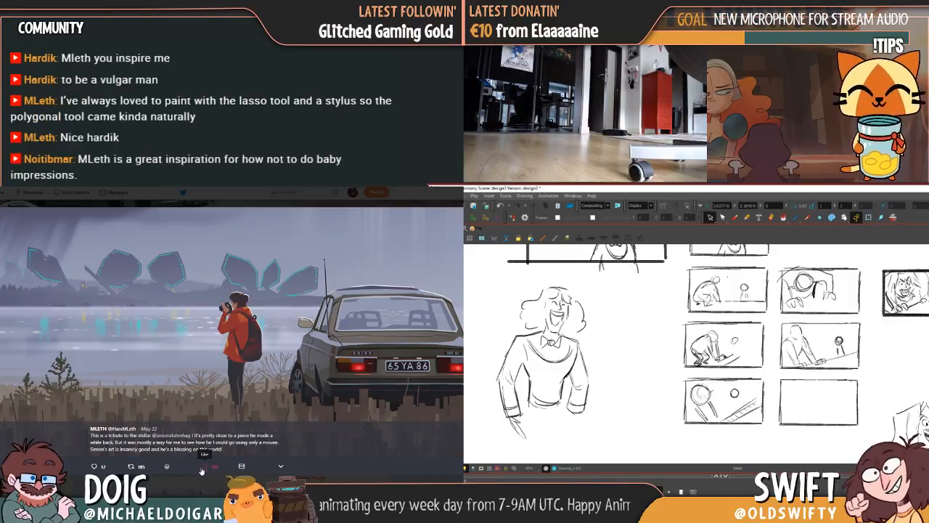
click(131, 466)
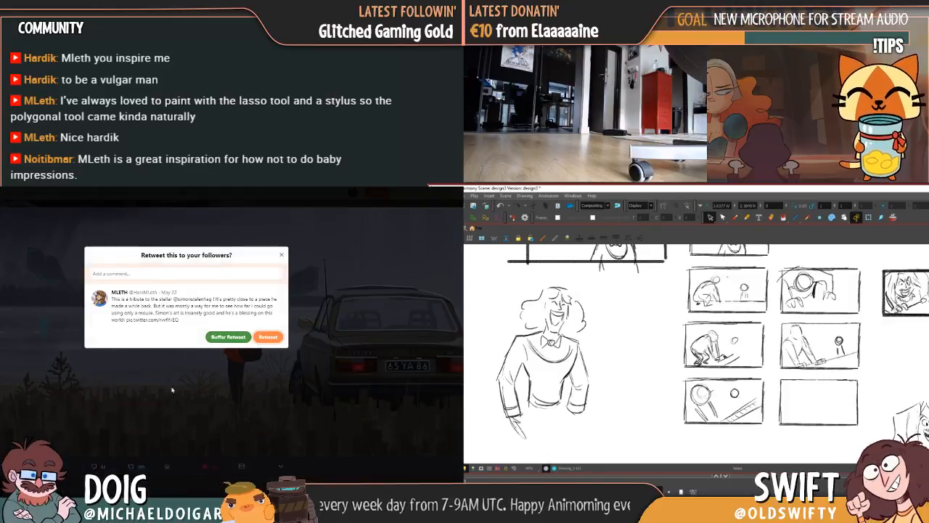
click(268, 338)
click(83, 285)
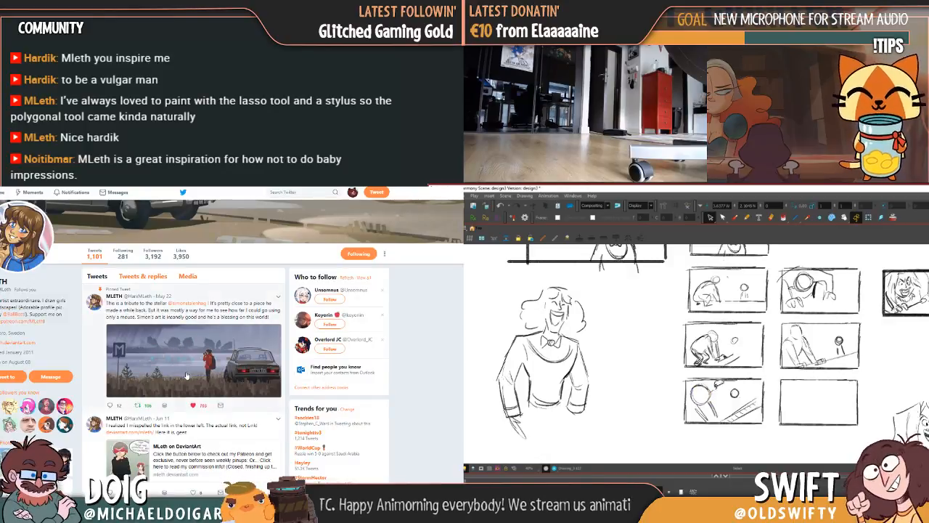
View the artist's Breath of the Wild landscape painting at full size and return to the cat portrait in Aseprite
scroll(186, 376, down, 2)
scroll(221, 345, down, 1)
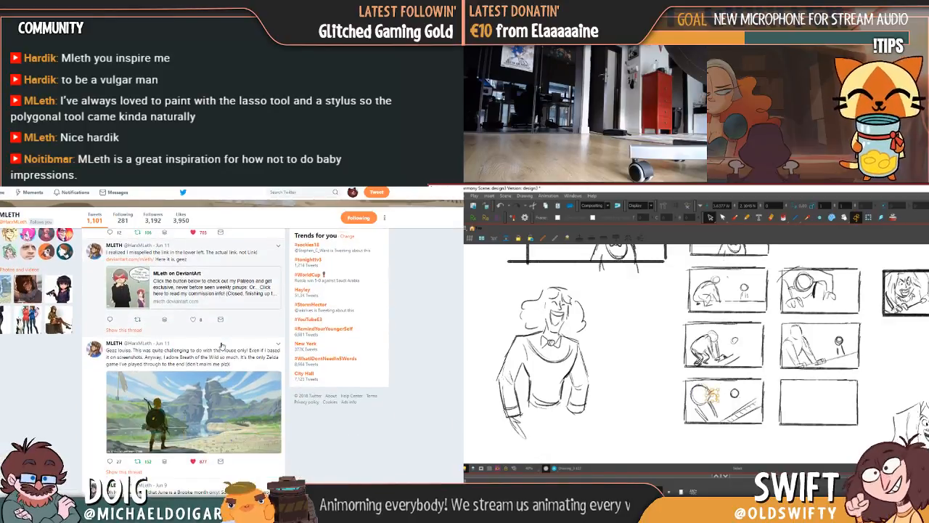
click(226, 425)
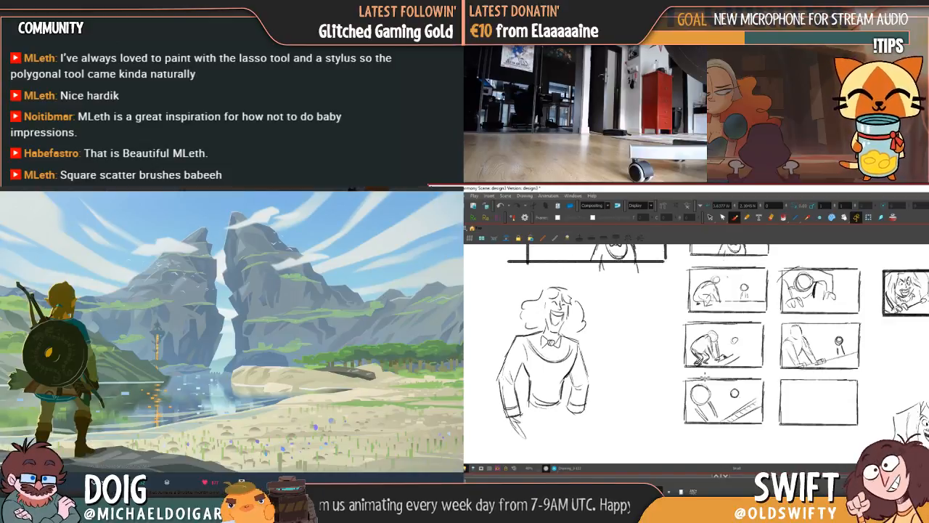
key(alt+Tab)
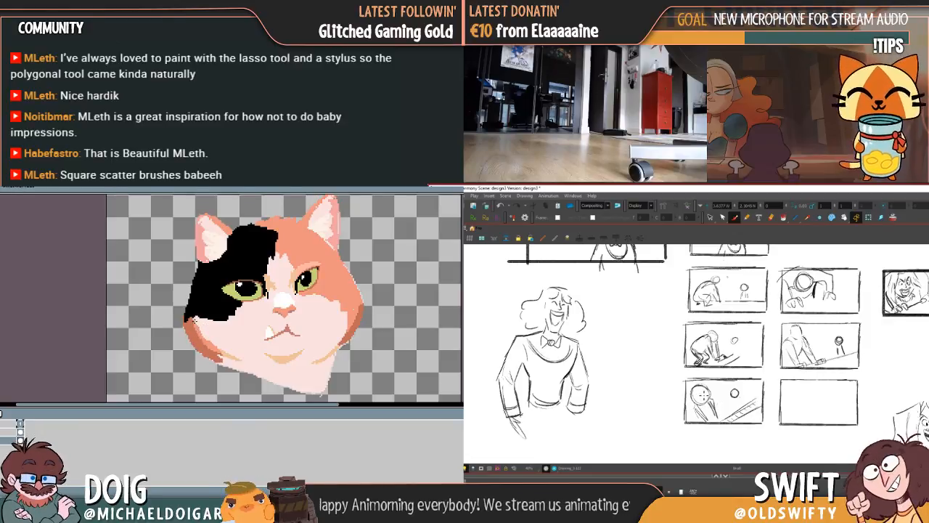
Add dark brown shading above the black-patch eye and place the bordered grinning-figure thumbnail beside the bottom row with a double-headed arrow
drag(269, 272, 271, 287)
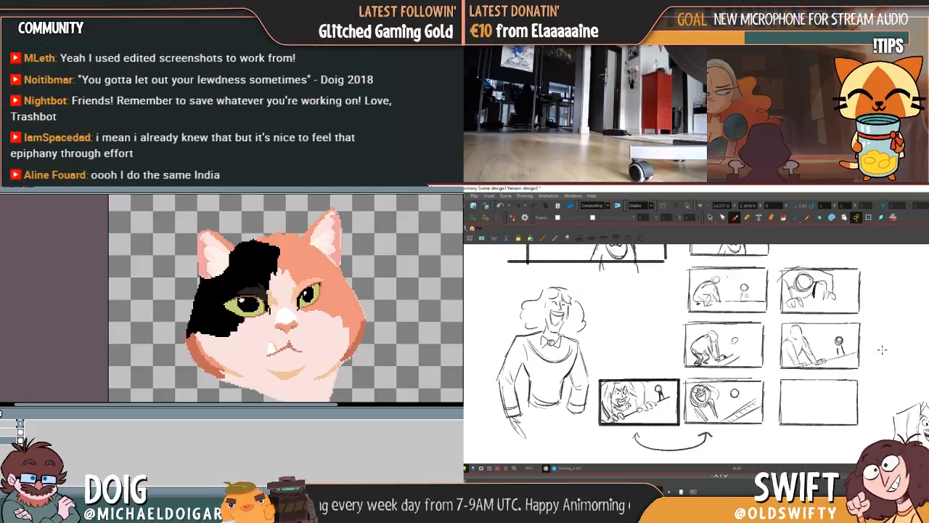
key(space)
mouse_move(887, 356)
mouse_down()
mouse_move(865, 365)
mouse_move(876, 348)
mouse_move(871, 404)
mouse_move(865, 357)
mouse_move(864, 367)
mouse_move(873, 363)
mouse_up()
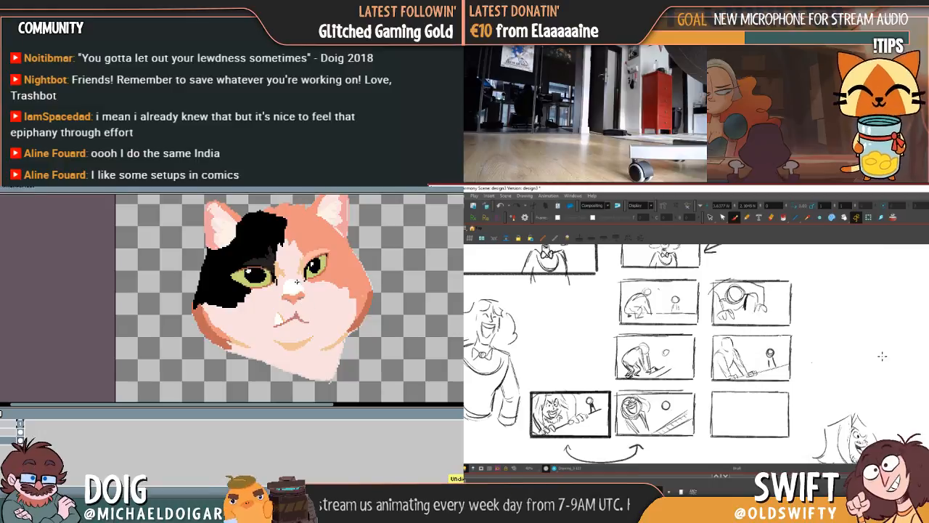
Sketch a round head, an arched back and an arm reaching onto a long horizontal beam in the empty space beside the thumbnails
drag(272, 267, 279, 290)
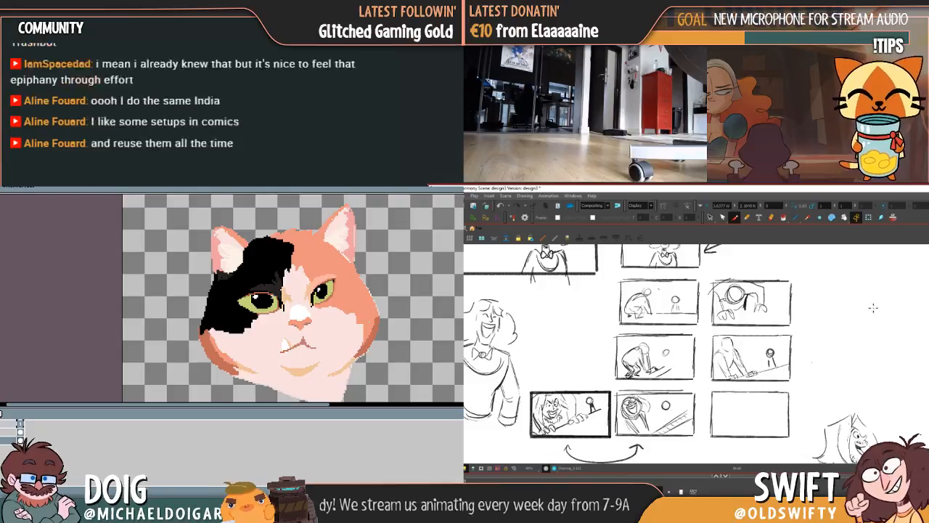
mouse_move(841, 283)
mouse_down()
mouse_move(829, 301)
mouse_move(840, 285)
mouse_up()
click(843, 294)
key(ctrl+z)
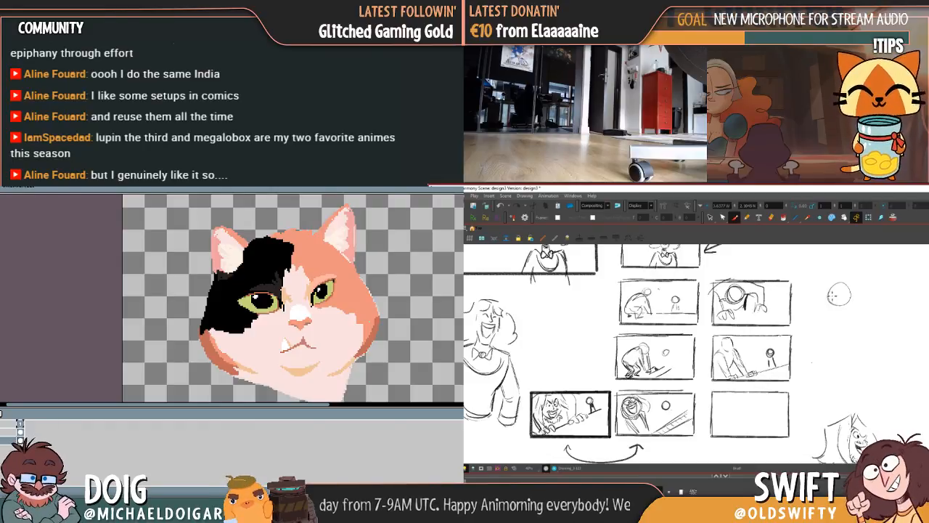
drag(818, 314, 928, 313)
drag(853, 325, 927, 329)
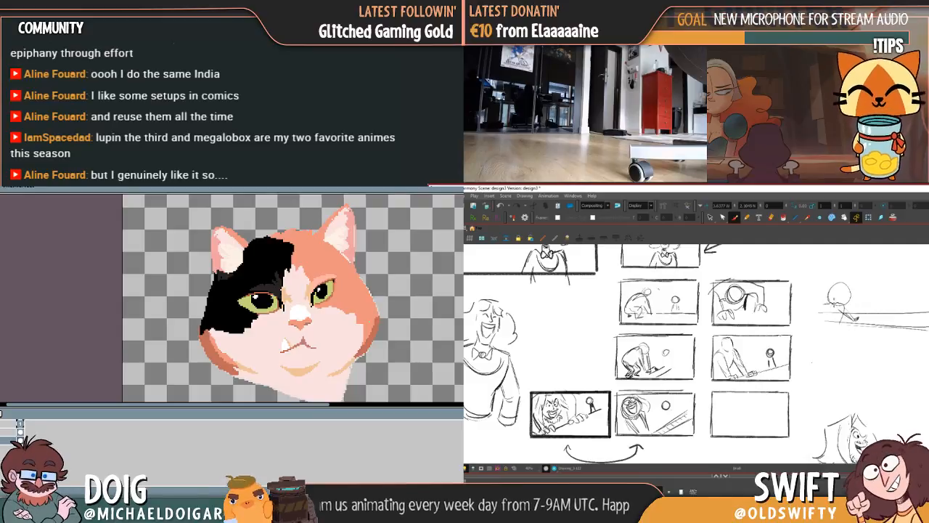
drag(812, 330, 848, 314)
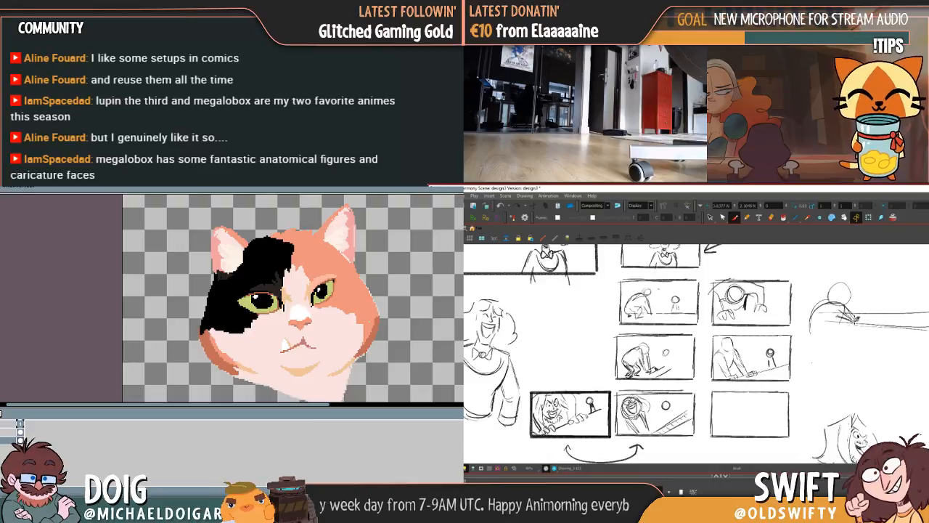
drag(840, 320, 835, 337)
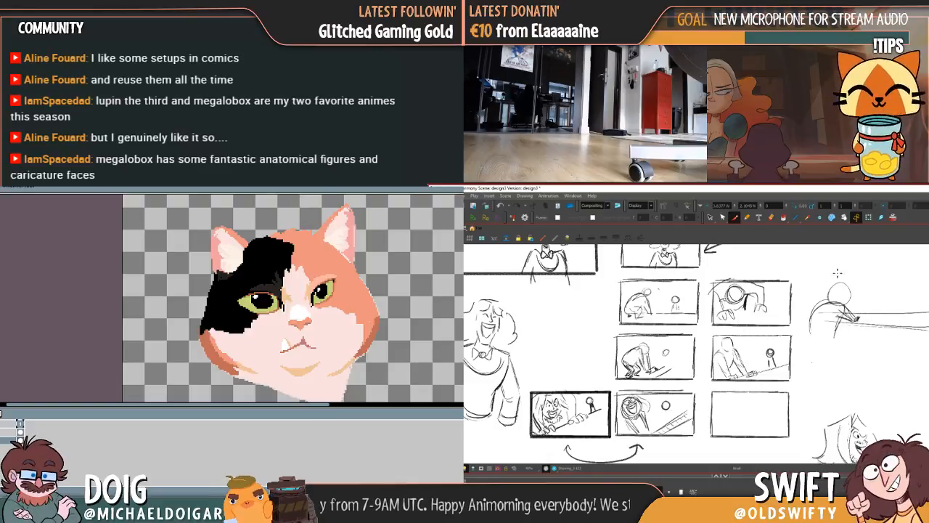
Try a new head circle further back on the beam figure, undo it, and delete the rough head circles
mouse_move(817, 300)
mouse_down()
mouse_move(826, 285)
mouse_move(835, 305)
mouse_move(820, 308)
mouse_up()
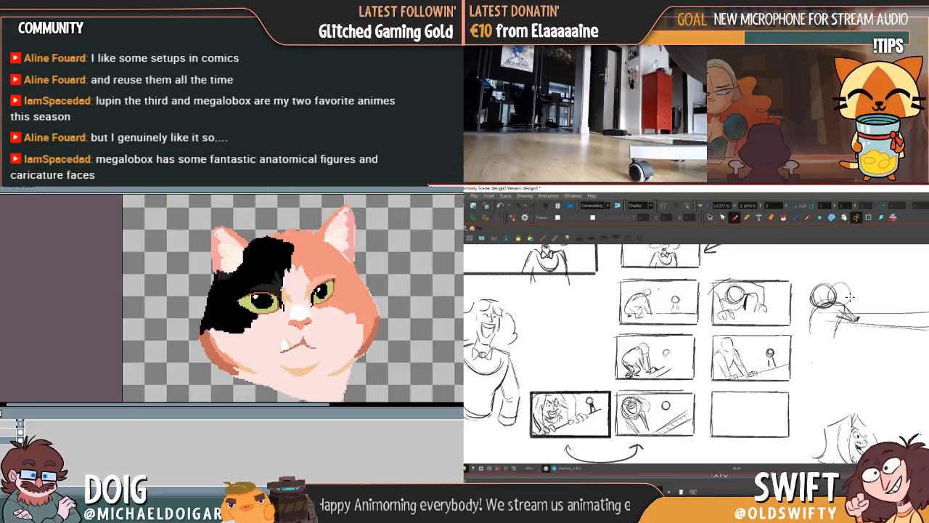
key(alt+s)
key(ctrl+z)
key(ctrl+z)
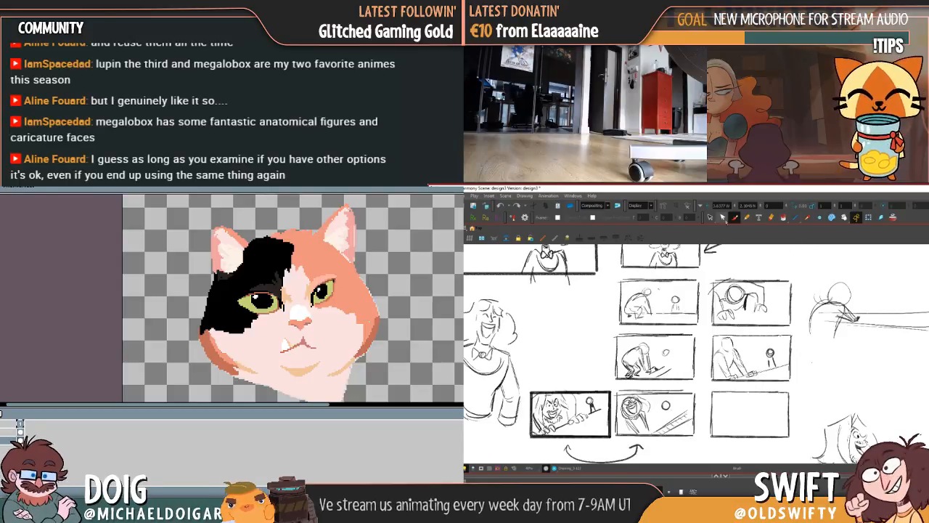
click(711, 217)
mouse_move(844, 276)
mouse_down()
mouse_move(835, 281)
mouse_move(842, 294)
mouse_up()
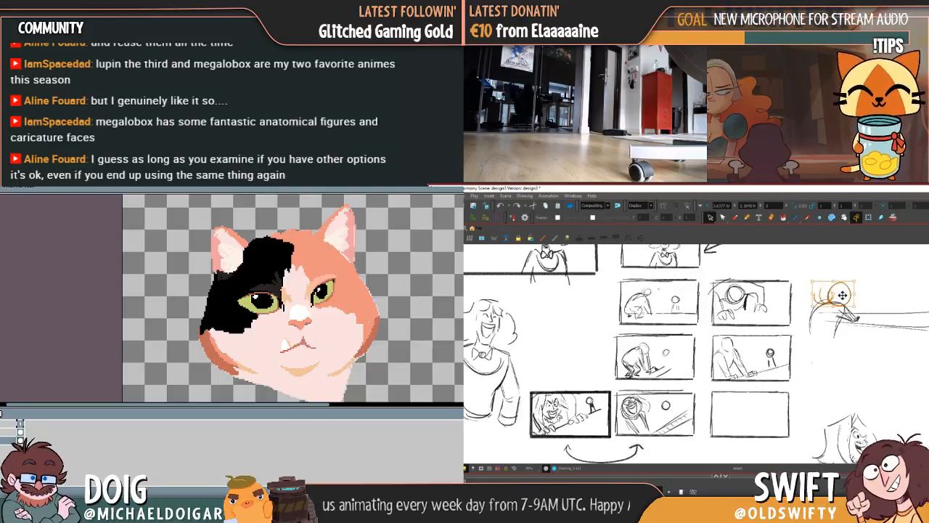
key(Delete)
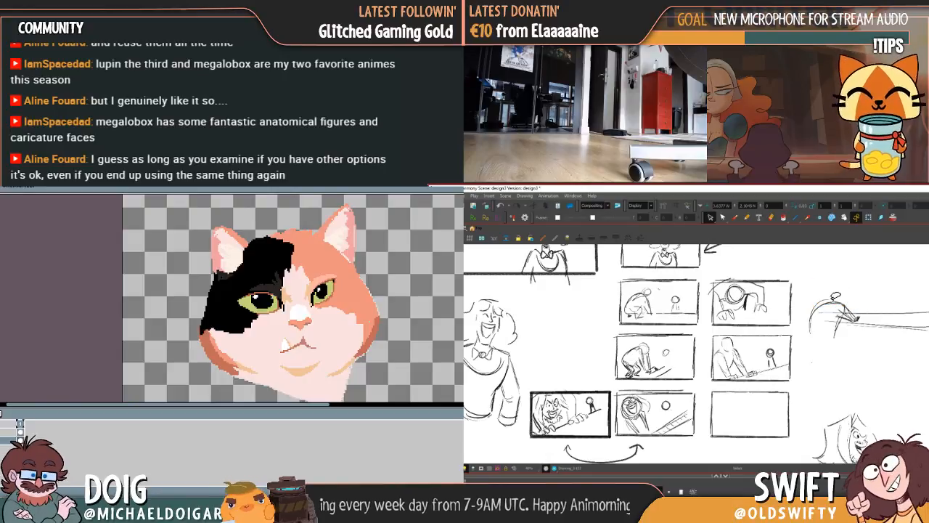
Redraw the beam figure with a small round head, a rounded torso and tucked crouching legs
click(735, 218)
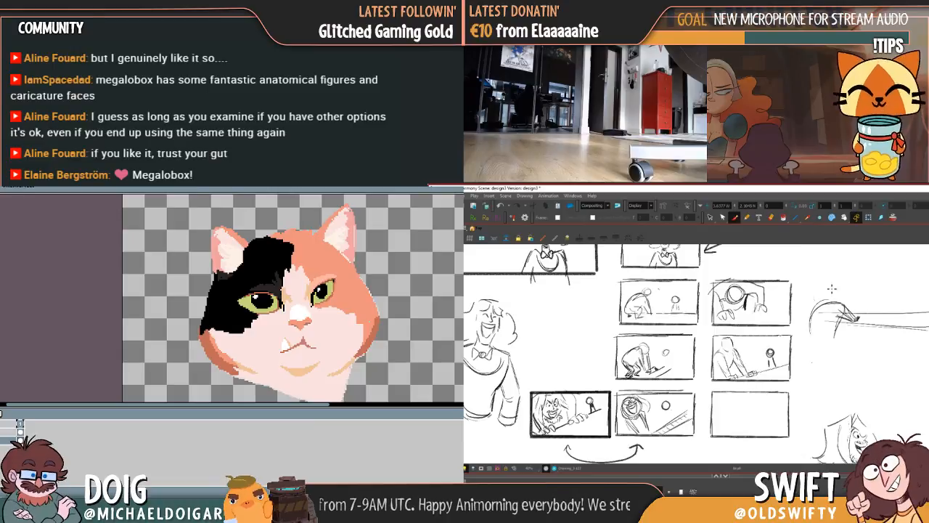
mouse_move(831, 284)
mouse_down()
mouse_move(813, 305)
mouse_move(821, 340)
mouse_up()
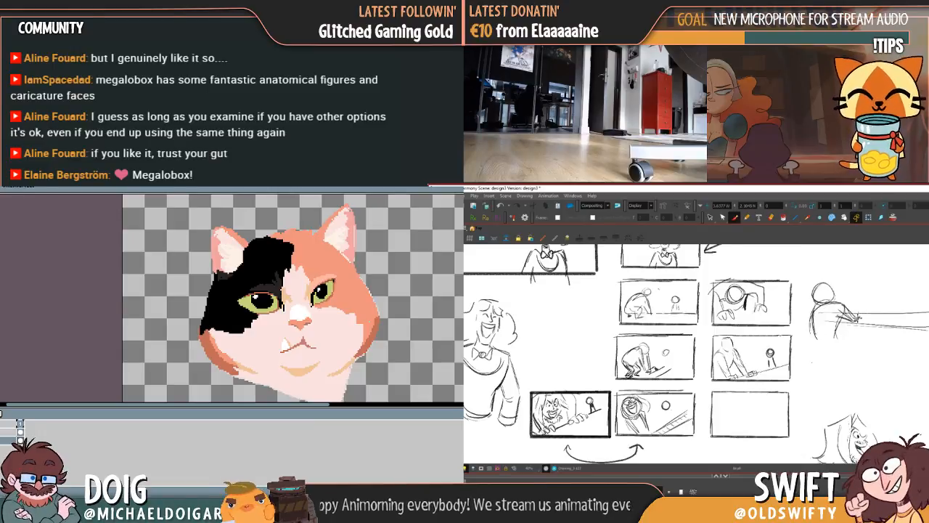
mouse_move(841, 328)
mouse_down()
mouse_move(822, 341)
mouse_move(842, 341)
mouse_move(851, 328)
mouse_move(821, 344)
mouse_move(854, 325)
mouse_move(847, 345)
mouse_move(855, 335)
mouse_up()
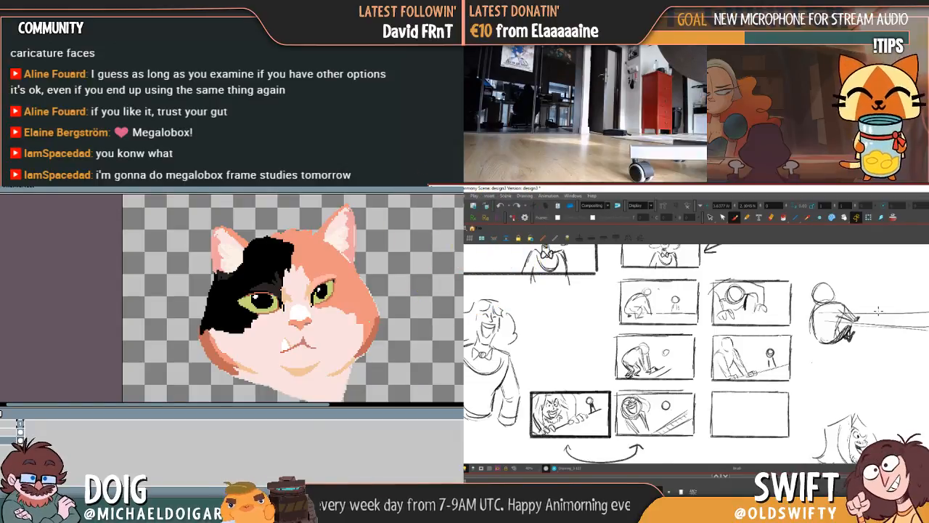
mouse_move(850, 346)
mouse_down()
mouse_move(857, 338)
mouse_move(854, 350)
mouse_up()
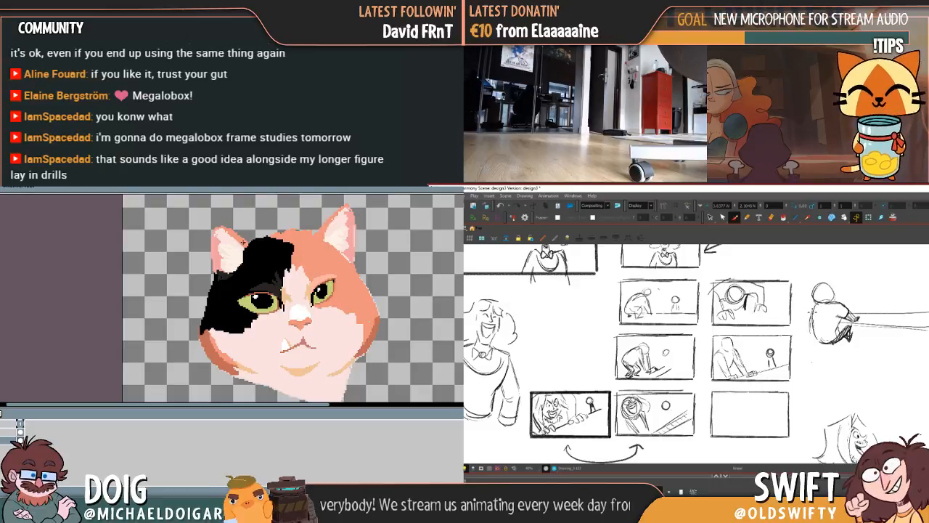
Clean up the crouching figure's back and shoulder outline
mouse_move(810, 310)
mouse_down()
mouse_move(811, 342)
mouse_move(810, 310)
mouse_move(820, 334)
mouse_up()
key(ctrl+z)
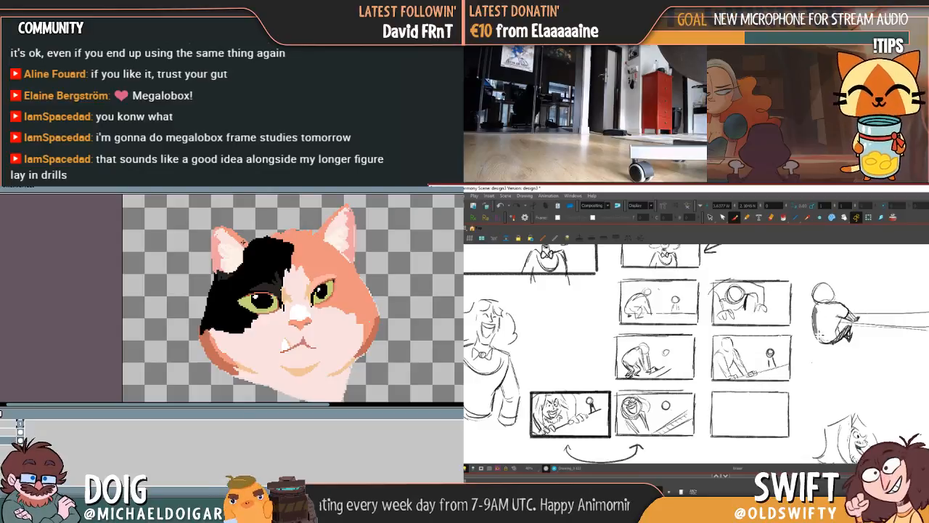
key(ctrl+z)
drag(836, 299, 826, 308)
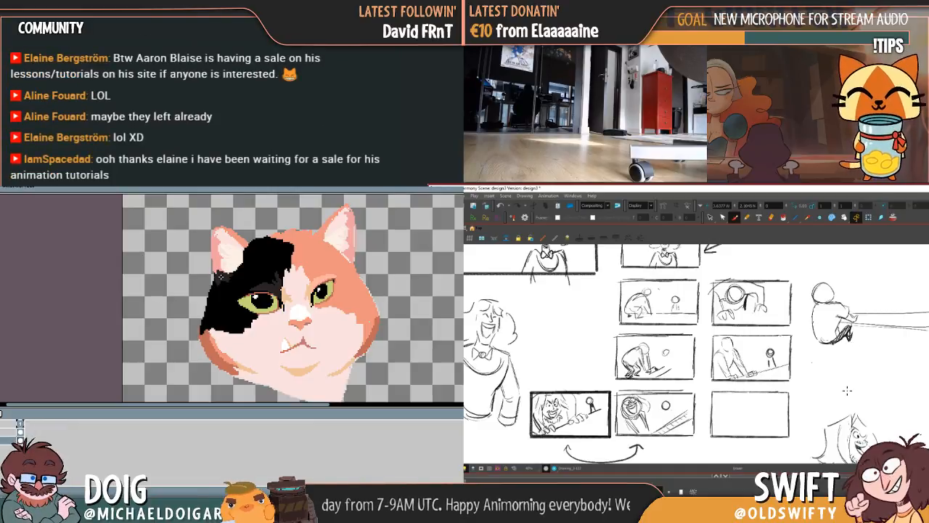
Add hair, a grinning face and hatched feet to the crouching figure holding the beam
mouse_move(840, 363)
mouse_down()
mouse_move(836, 342)
mouse_move(851, 325)
mouse_move(848, 335)
mouse_up()
drag(240, 273, 176, 290)
drag(232, 264, 228, 279)
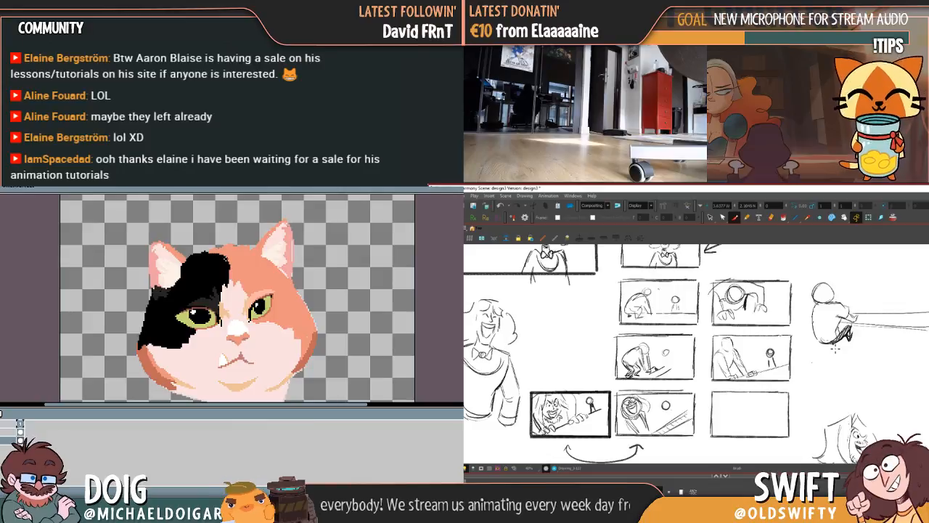
scroll(227, 260, down, 3)
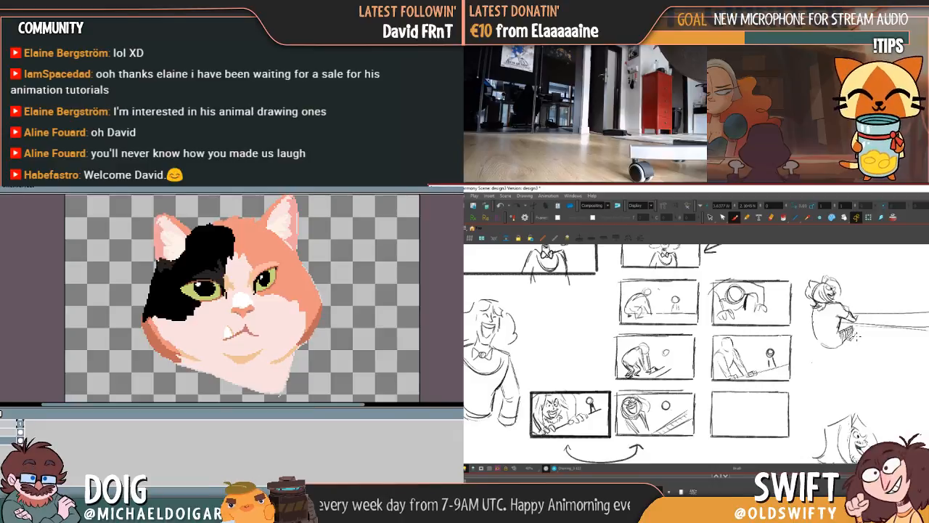
drag(857, 334, 852, 342)
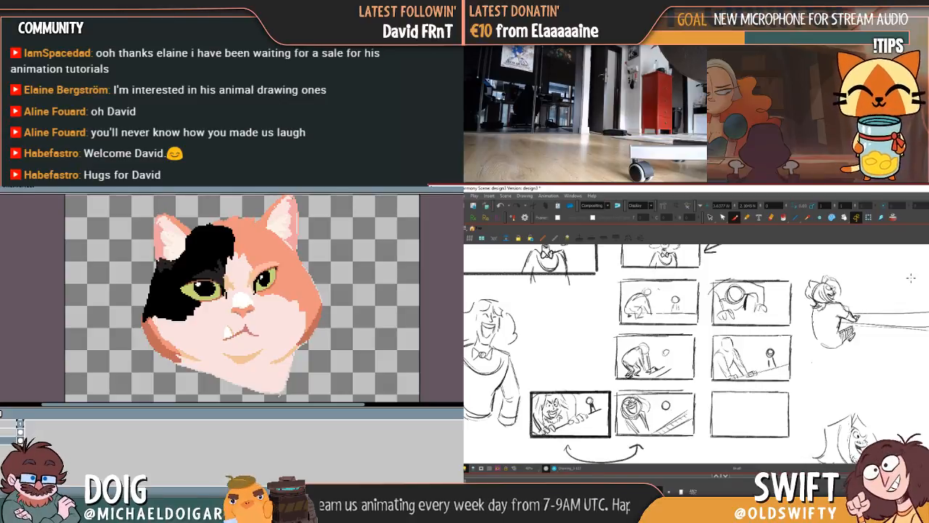
Scribble a rough cloud-like shape above the far end of the beam and draw a curved arrow across the beam
mouse_move(910, 277)
mouse_down()
mouse_move(914, 291)
mouse_move(920, 280)
mouse_move(908, 270)
mouse_move(900, 289)
mouse_up()
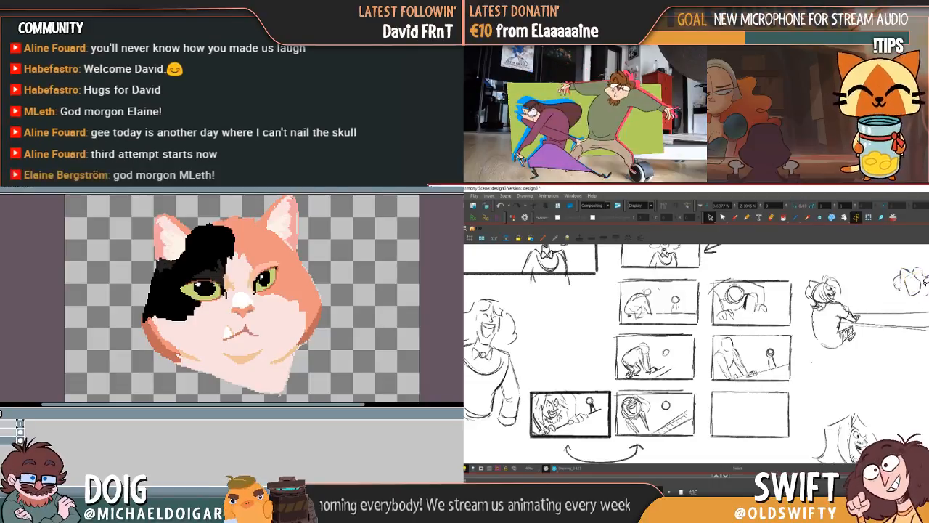
click(734, 218)
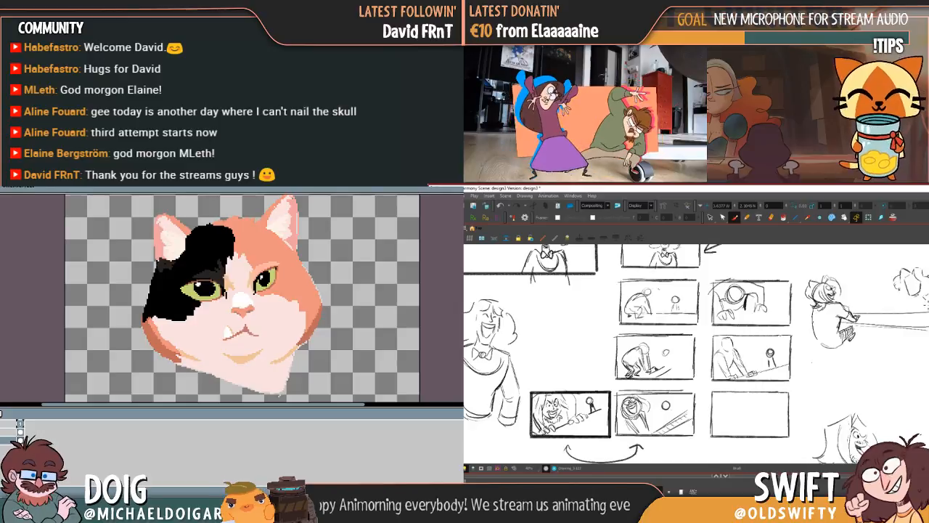
mouse_move(880, 340)
mouse_down()
mouse_move(884, 304)
mouse_move(890, 315)
mouse_up()
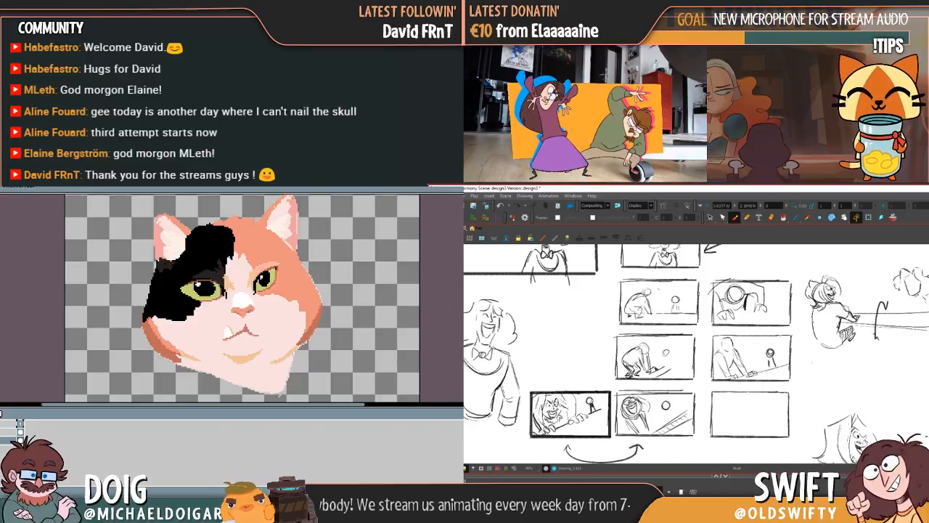
drag(901, 367, 879, 328)
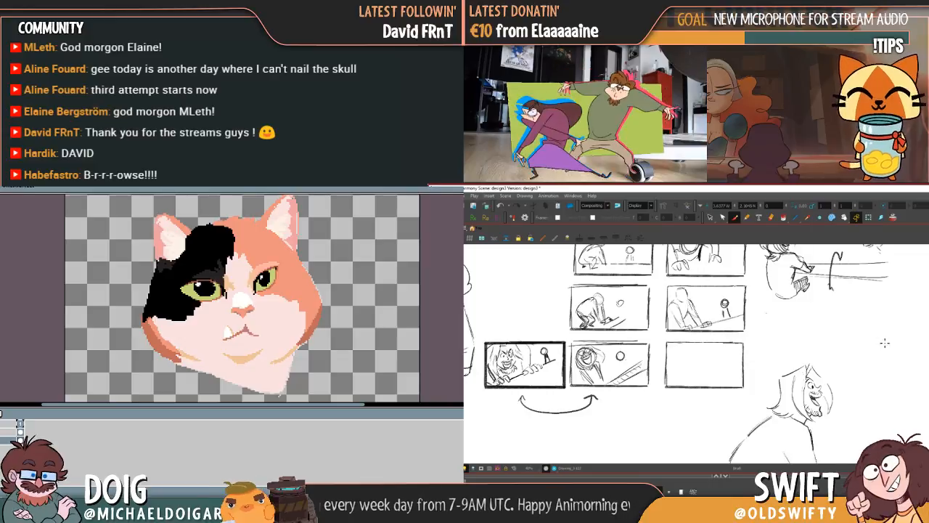
Fill the empty bottom-row frame with a long-haired figure in close-up, a small distant stick figure and a ladder-like track
drag(900, 354, 863, 373)
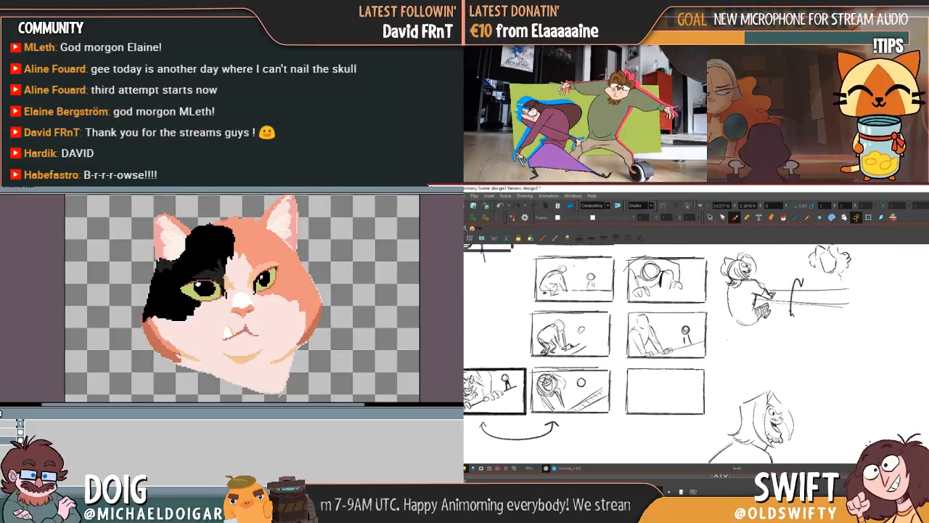
drag(874, 439, 865, 421)
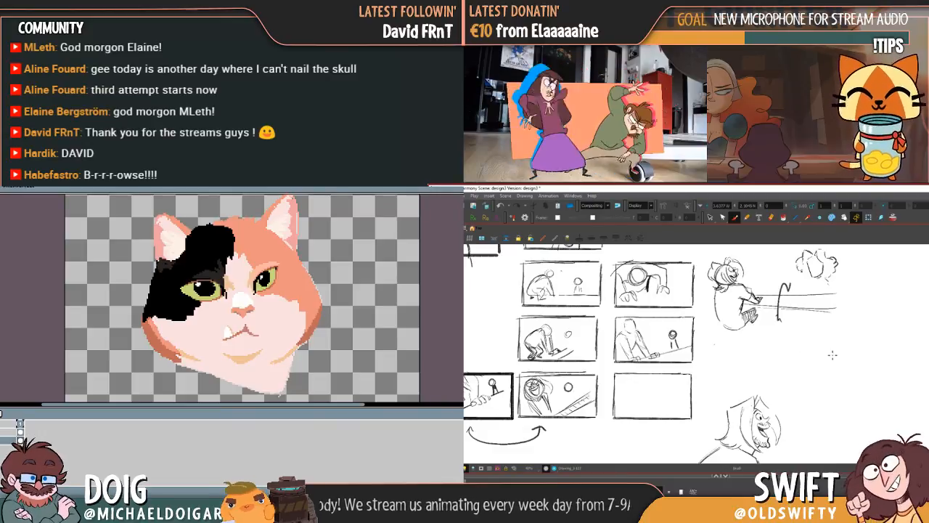
drag(825, 410, 794, 381)
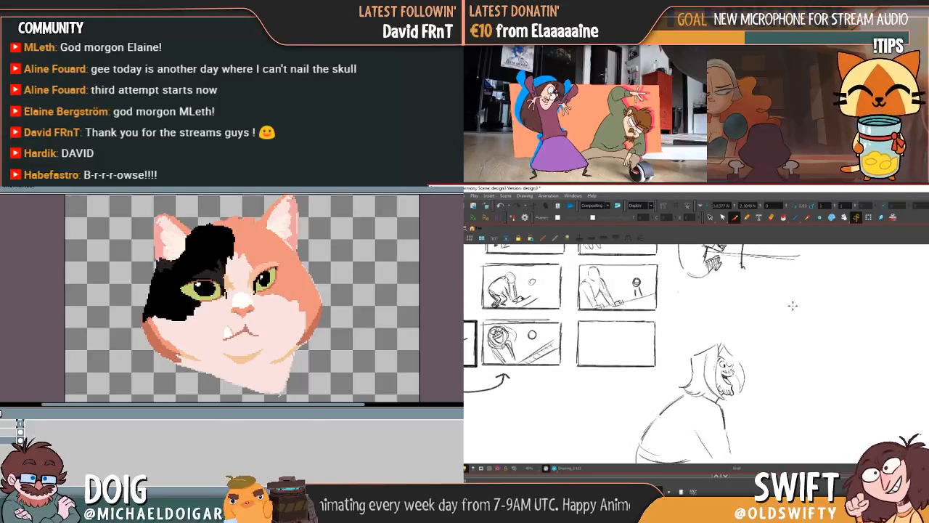
drag(697, 367, 843, 405)
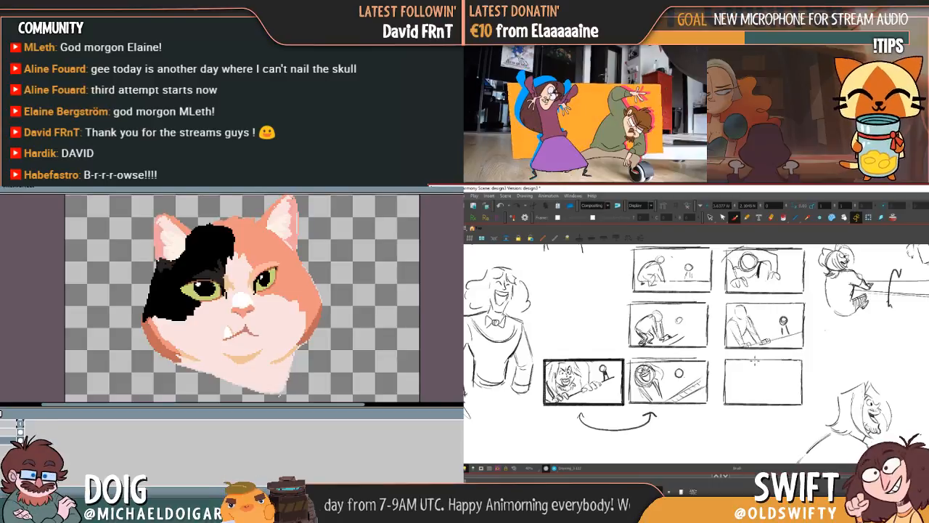
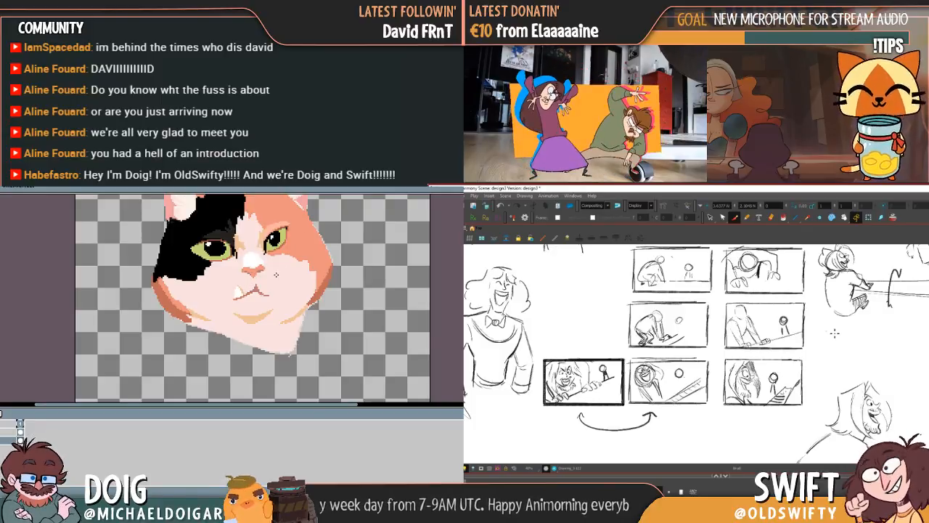
Sketch a small round head with facial guide marks in the empty space below the thumbnails
drag(250, 273, 263, 309)
drag(870, 372, 852, 351)
drag(263, 308, 266, 304)
drag(852, 350, 849, 344)
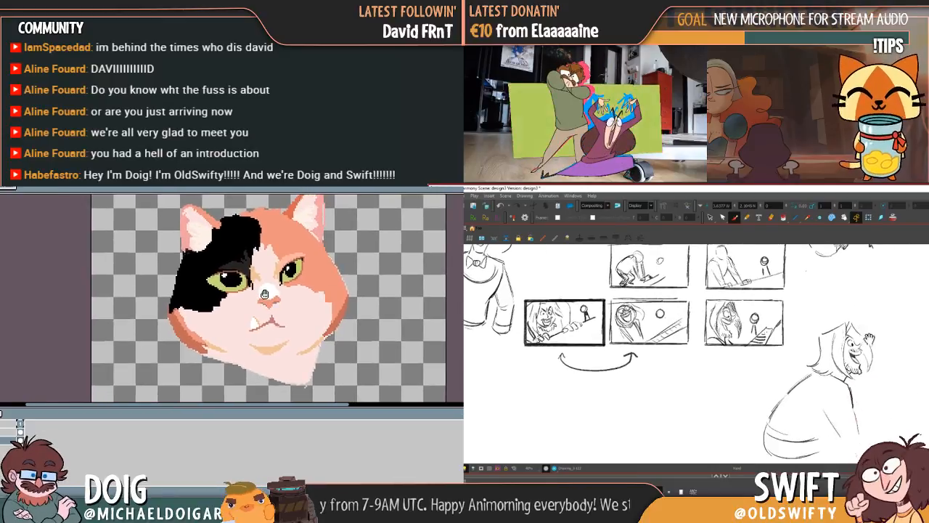
drag(823, 429, 892, 373)
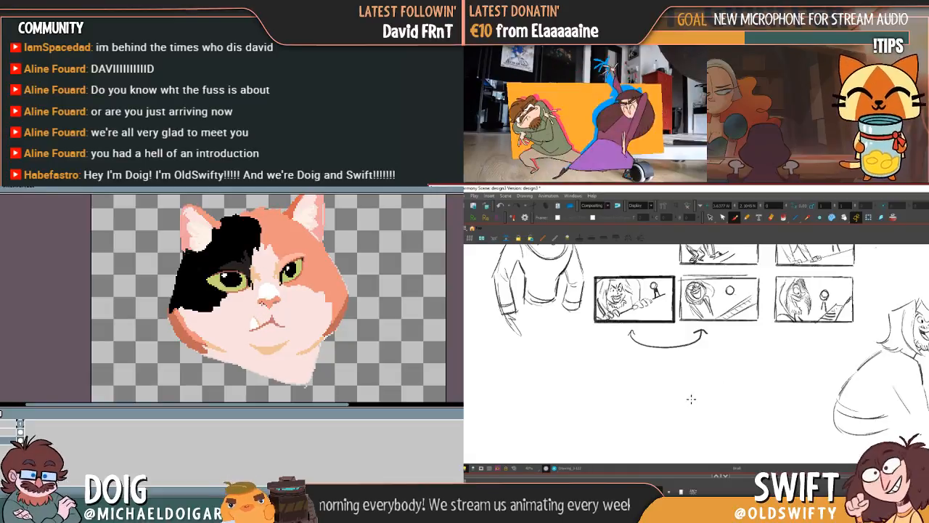
drag(247, 298, 258, 300)
drag(681, 393, 696, 392)
drag(258, 301, 261, 306)
drag(696, 392, 704, 396)
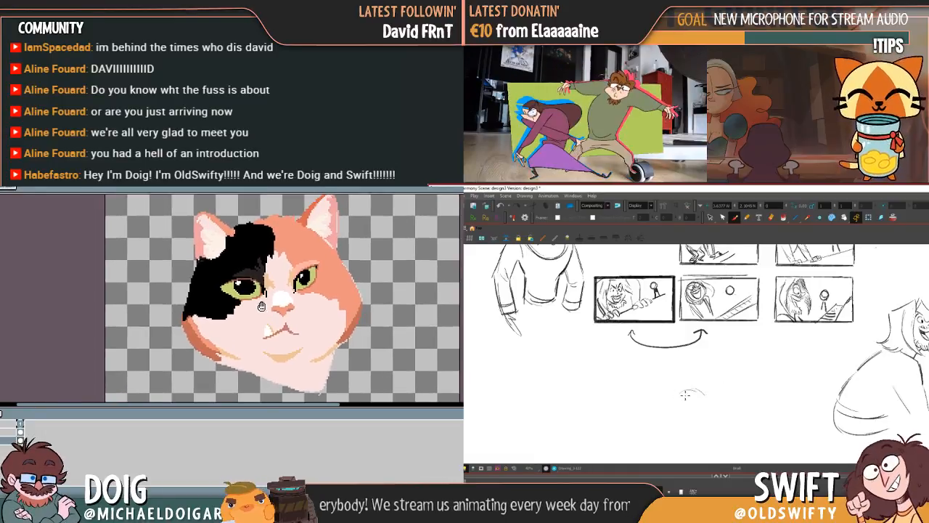
drag(262, 307, 261, 297)
mouse_move(685, 395)
mouse_down()
mouse_move(697, 420)
mouse_move(693, 390)
mouse_move(706, 394)
mouse_up()
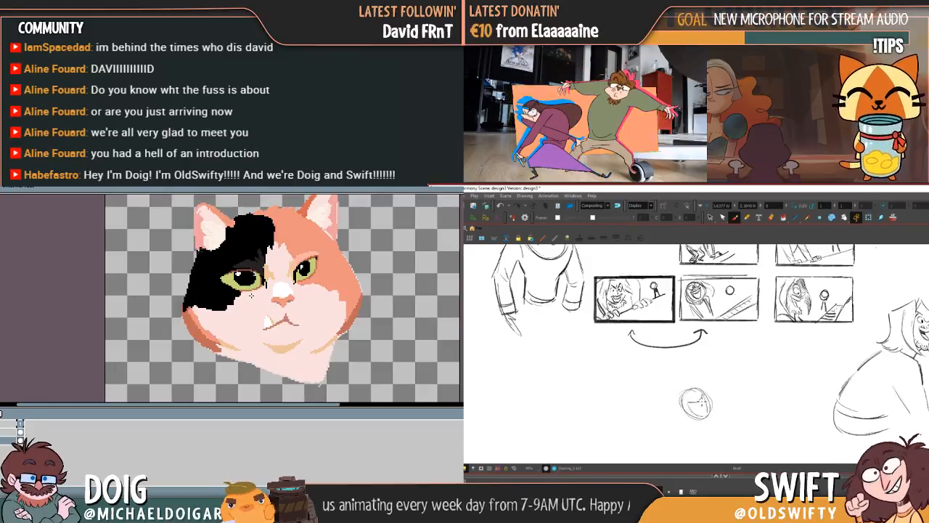
Add a grinning face, a beard and loose strands of hair to the small head, and check the cat portrait at reduced size
drag(278, 247, 245, 284)
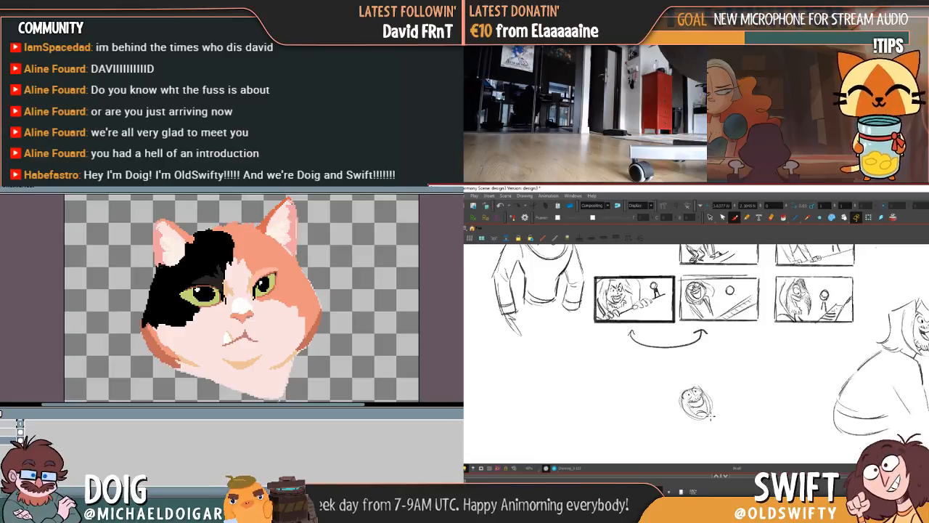
mouse_move(714, 405)
mouse_down()
mouse_move(717, 426)
mouse_move(713, 402)
mouse_move(715, 413)
mouse_move(693, 387)
mouse_move(681, 397)
mouse_move(688, 373)
mouse_move(701, 373)
mouse_move(726, 416)
mouse_move(715, 395)
mouse_up()
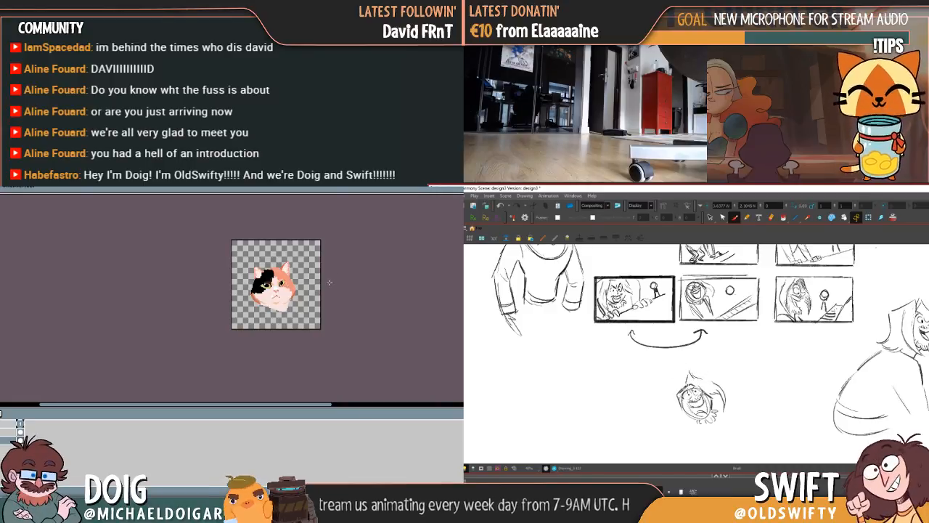
scroll(330, 282, down, 2)
scroll(334, 287, up, 6)
scroll(185, 266, down, 4)
drag(690, 428, 677, 396)
mouse_move(179, 254)
mouse_down()
mouse_move(236, 296)
mouse_move(224, 293)
mouse_up()
scroll(240, 296, up, 4)
scroll(238, 296, down, 3)
Select and delete the rough construction circle around the small grinning head
click(710, 217)
drag(692, 391, 698, 385)
scroll(224, 292, down, 2)
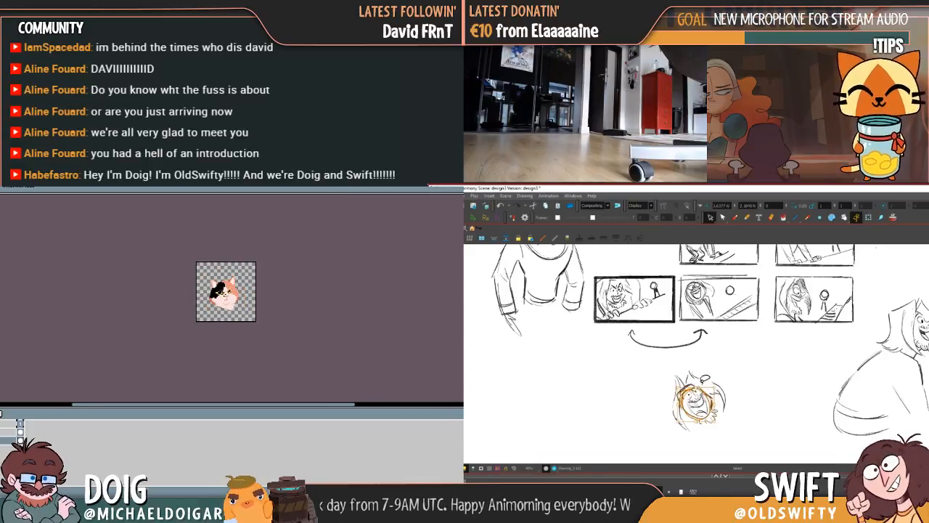
scroll(255, 307, up, 2)
click(715, 378)
mouse_move(237, 287)
mouse_down()
mouse_move(266, 298)
mouse_move(259, 286)
mouse_move(277, 282)
mouse_up()
scroll(266, 299, up, 2)
click(734, 217)
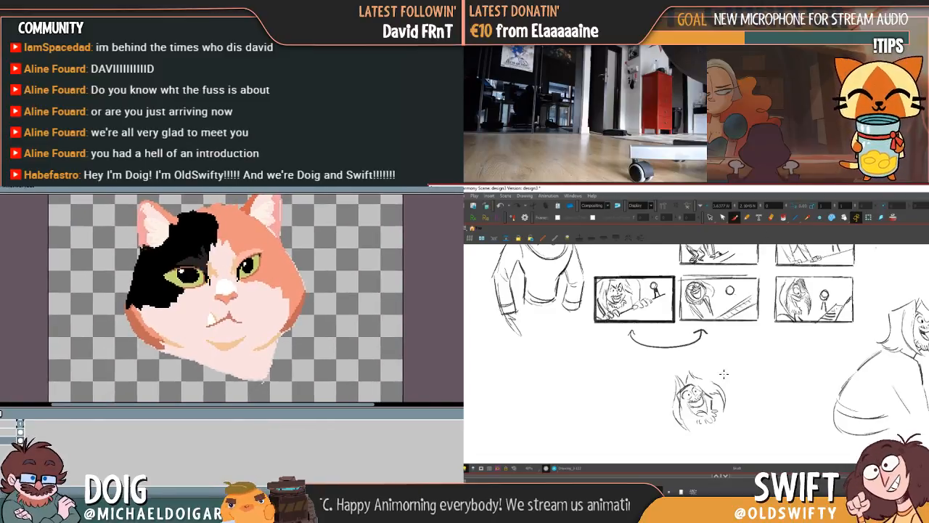
Compare the cat portrait against its sketch overlay and draw an upward arrow beneath the rightmost bottom-row thumbnail
key(shift+x)
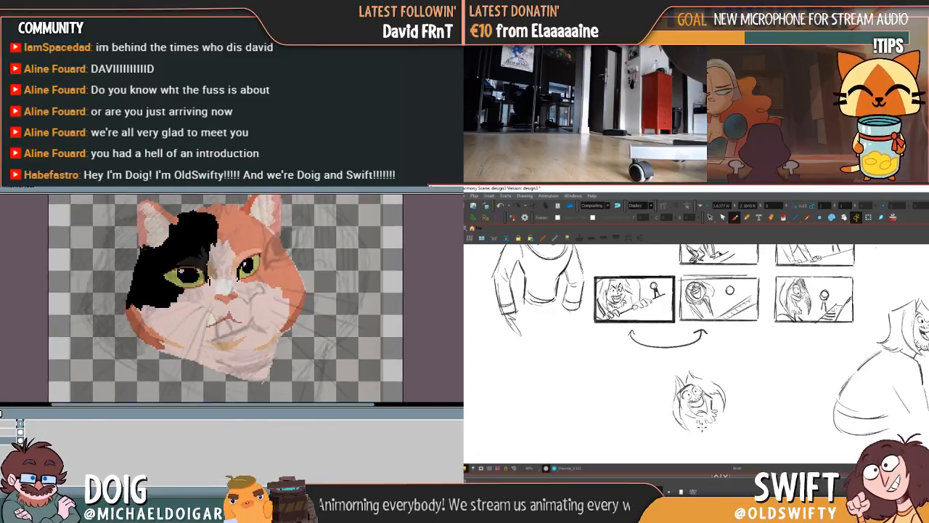
key(shift+x)
key(shift+x)
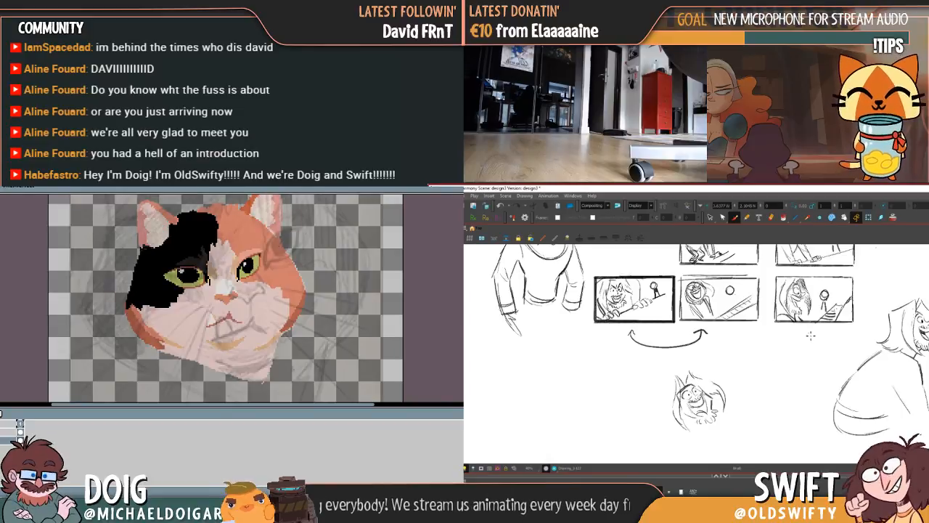
mouse_move(808, 331)
mouse_down()
mouse_move(808, 355)
mouse_move(808, 329)
mouse_up()
drag(808, 329, 818, 341)
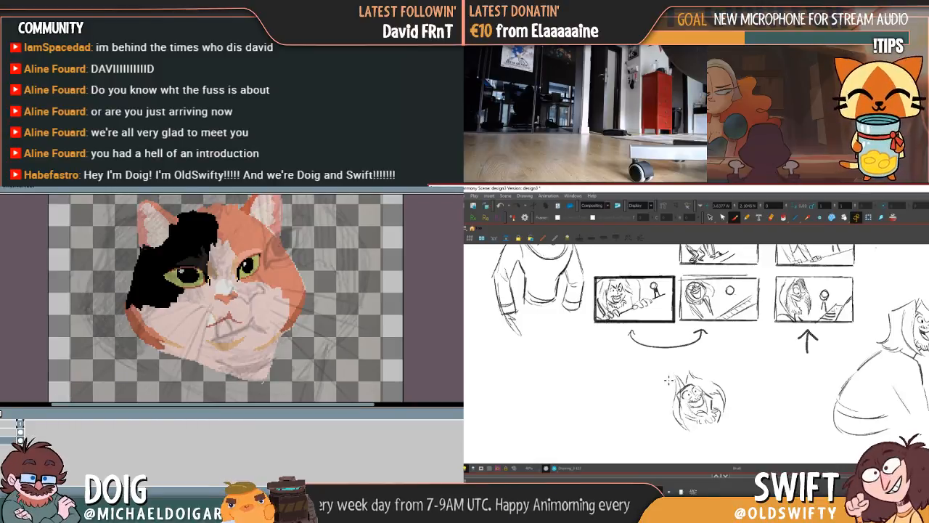
Draw a tilted rectangular frame around the small grinning head and add a small distant stick figure inside it
mouse_move(667, 378)
mouse_down()
mouse_move(677, 432)
mouse_move(687, 435)
mouse_move(777, 411)
mouse_move(756, 360)
mouse_move(663, 382)
mouse_up()
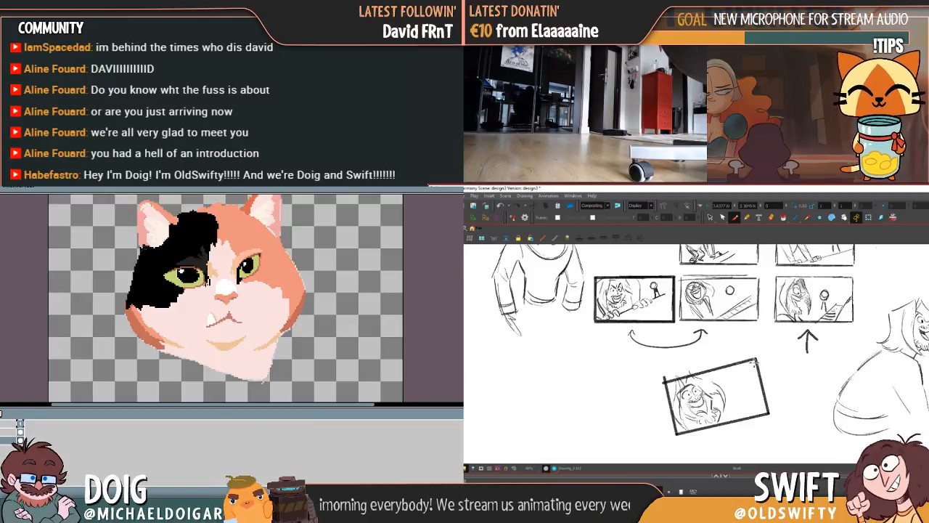
drag(722, 394, 725, 423)
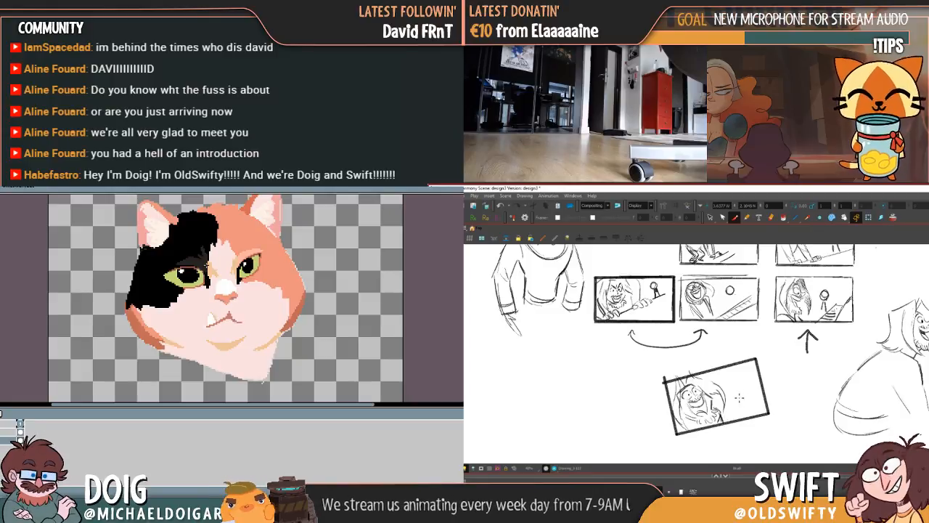
mouse_move(740, 391)
mouse_down()
mouse_move(752, 396)
mouse_move(747, 414)
mouse_up()
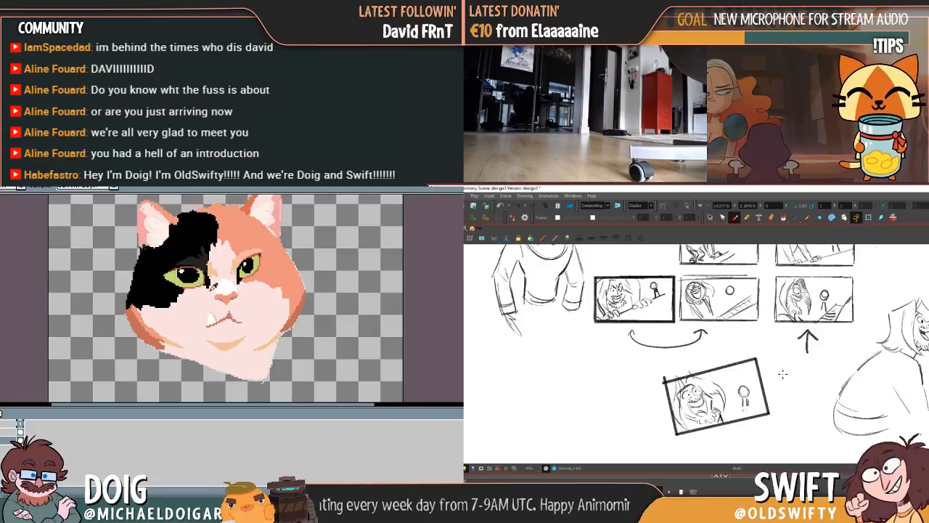
Mark the arrowed thumbnail with a circled 1, the tilted frame 2 and the linked pair 3, and strengthen the track in the pair's second frame
drag(783, 368, 845, 379)
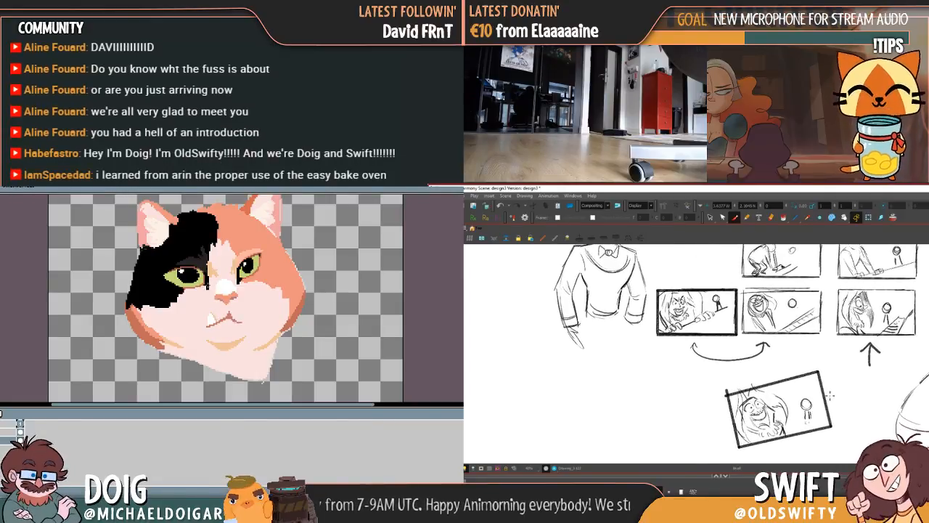
drag(894, 341, 897, 360)
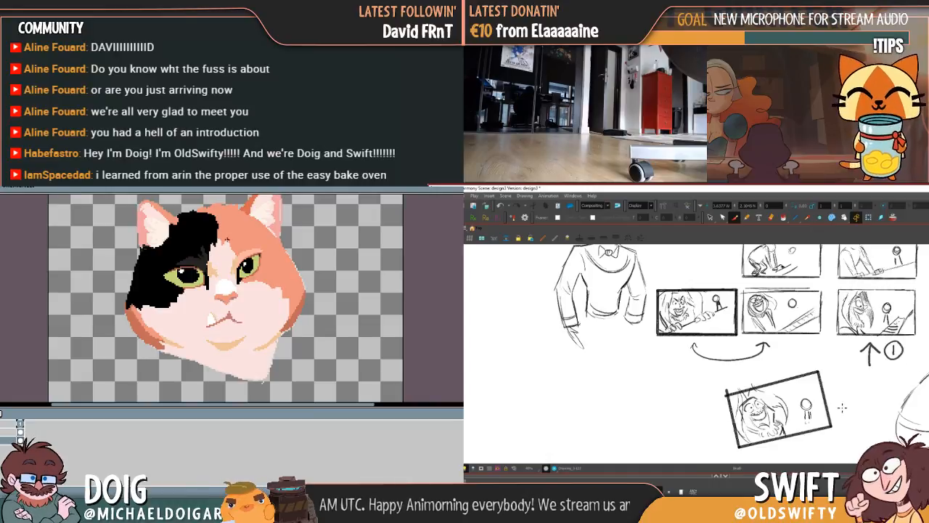
drag(851, 410, 840, 423)
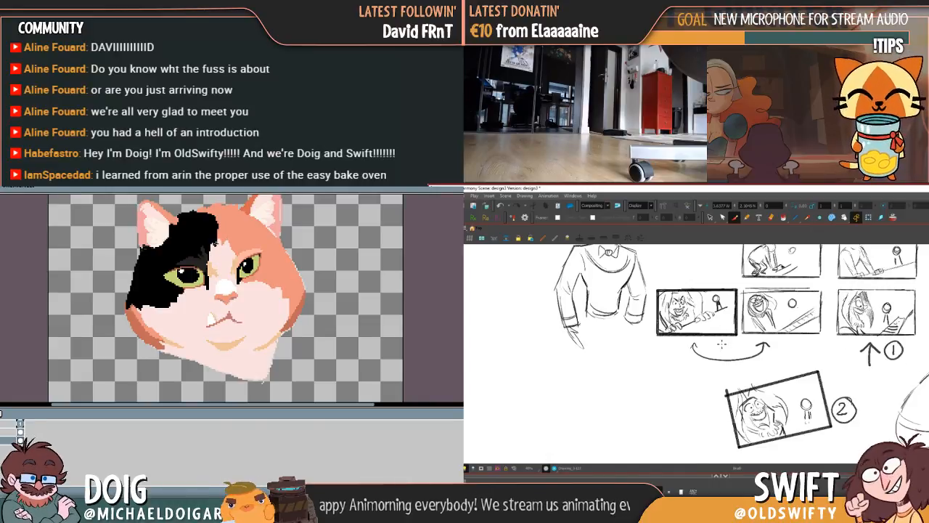
mouse_move(732, 344)
mouse_down()
mouse_move(733, 358)
mouse_move(723, 347)
mouse_move(740, 343)
mouse_up()
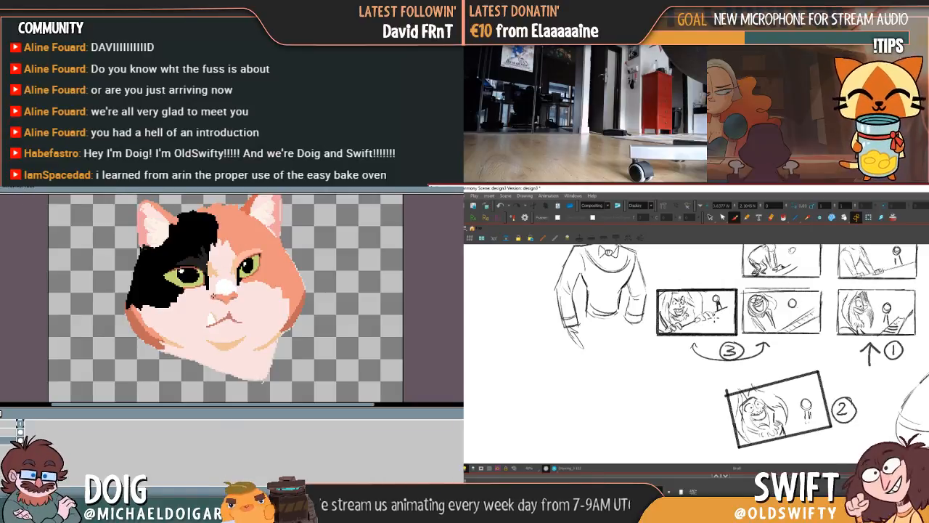
drag(793, 292, 777, 331)
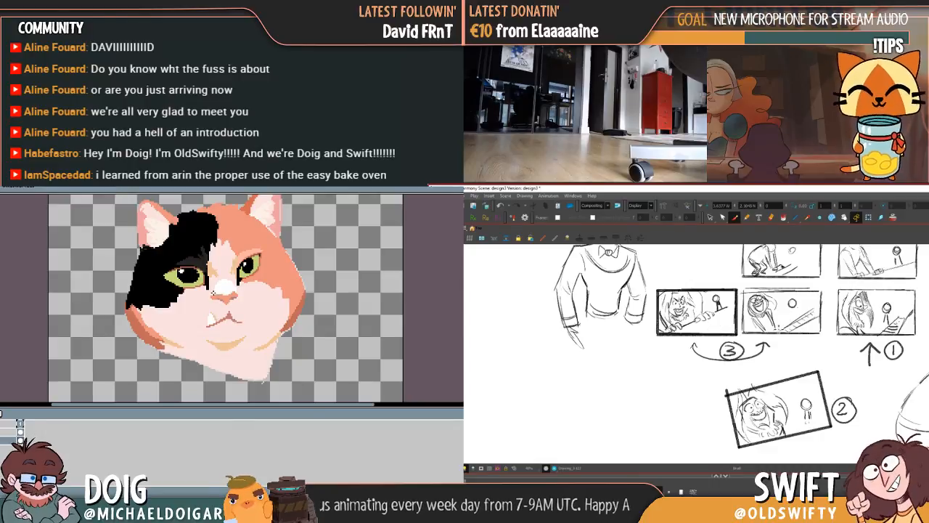
Select the grinning head drawing inside the tilted frame numbered 2
drag(219, 265, 197, 287)
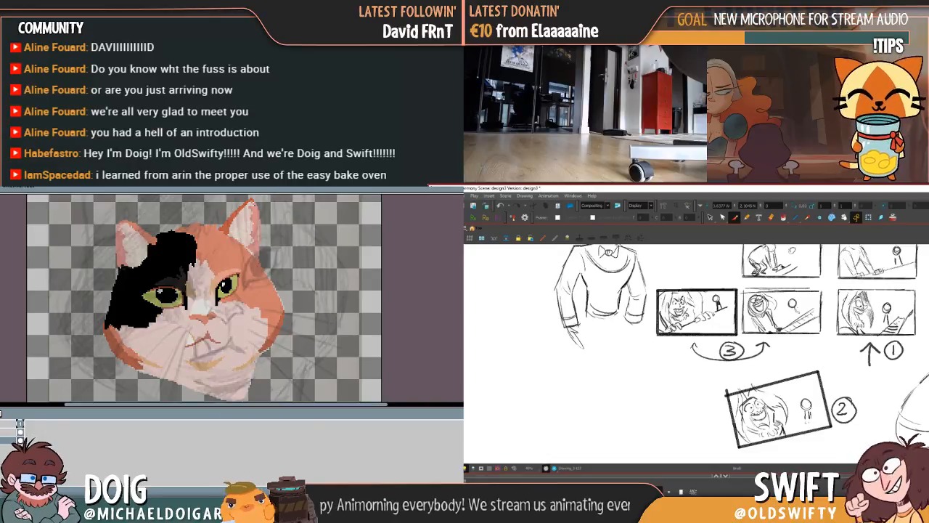
click(711, 217)
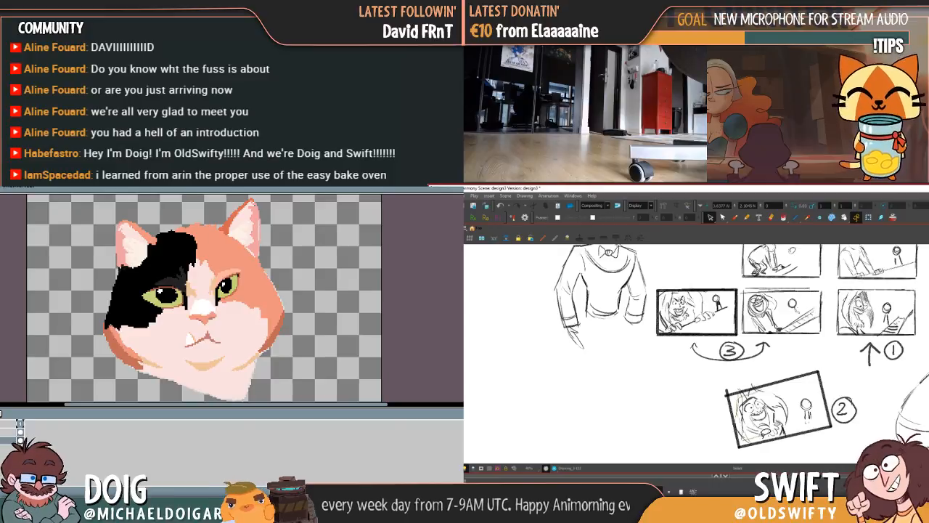
mouse_move(767, 430)
mouse_down()
mouse_move(794, 426)
mouse_move(794, 392)
mouse_up()
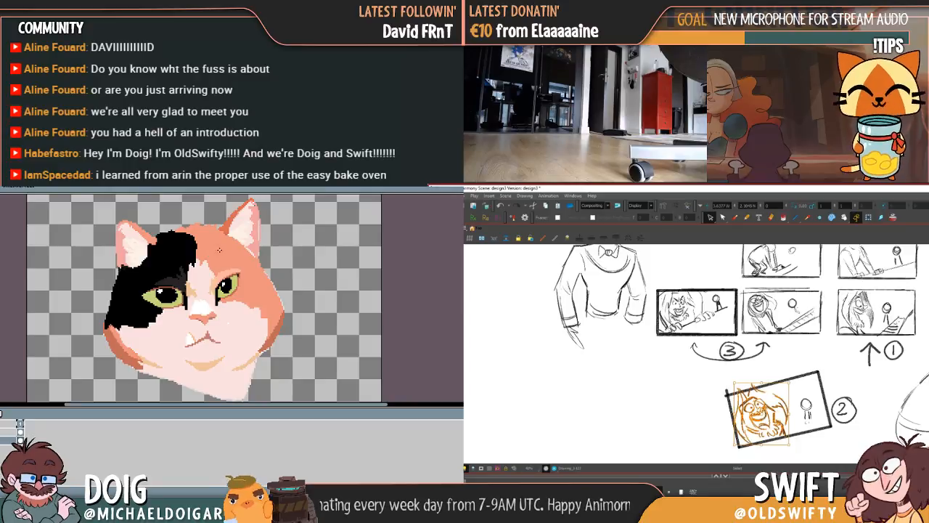
drag(209, 296, 215, 293)
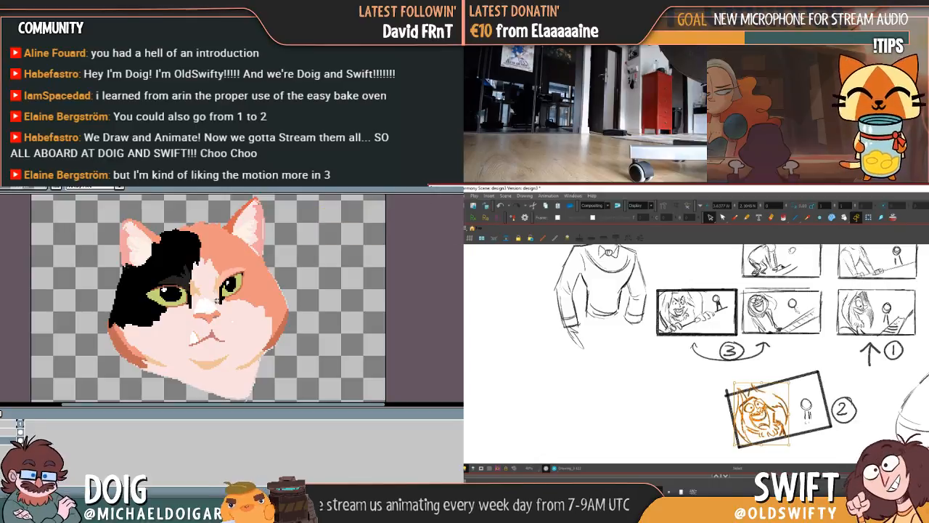
Try to shift the cat's nose, mouth and chin sideways as one lassoed area
mouse_move(218, 303)
mouse_down()
mouse_move(195, 300)
mouse_move(180, 336)
mouse_move(196, 372)
mouse_move(236, 352)
mouse_move(231, 312)
mouse_move(217, 302)
mouse_move(222, 331)
mouse_up()
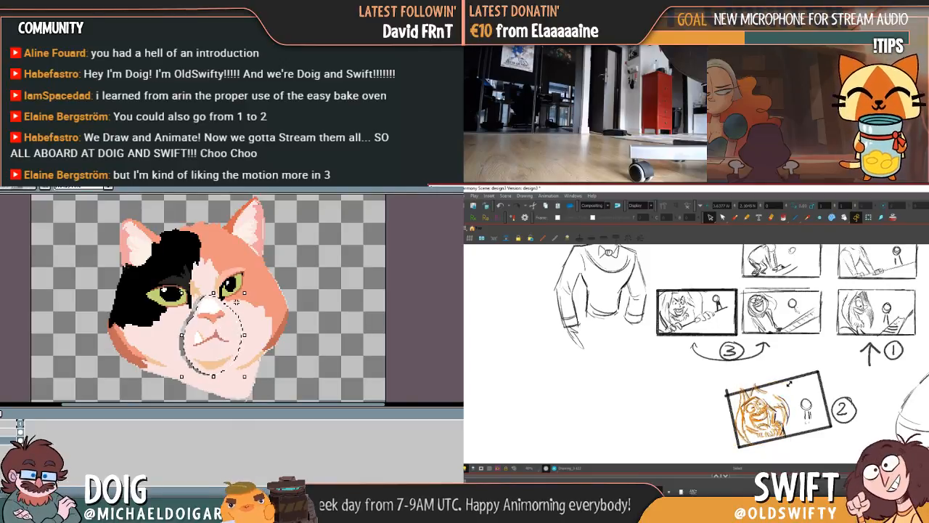
drag(219, 338, 218, 338)
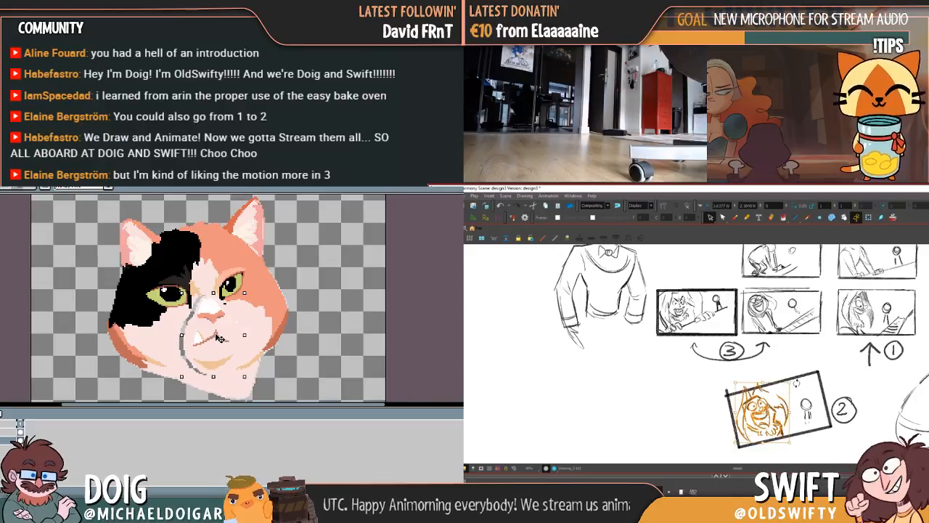
key(ctrl+z)
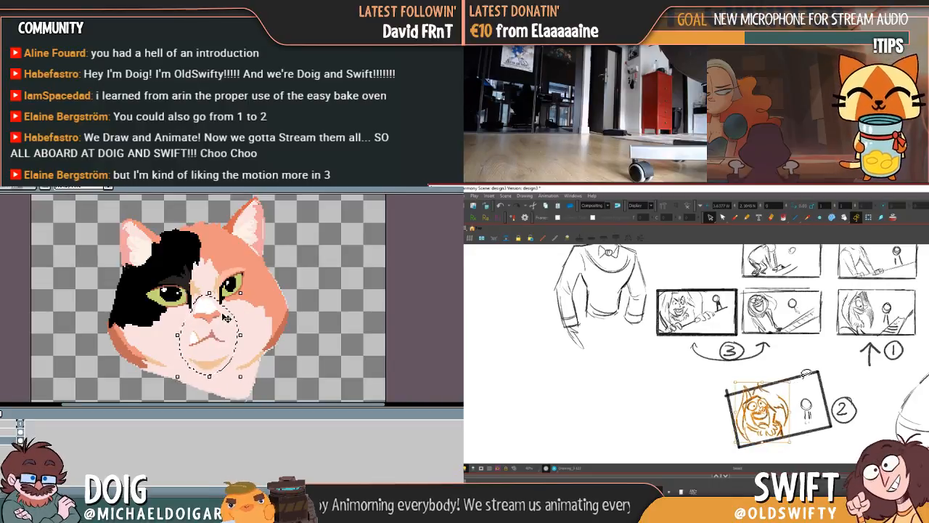
click(262, 326)
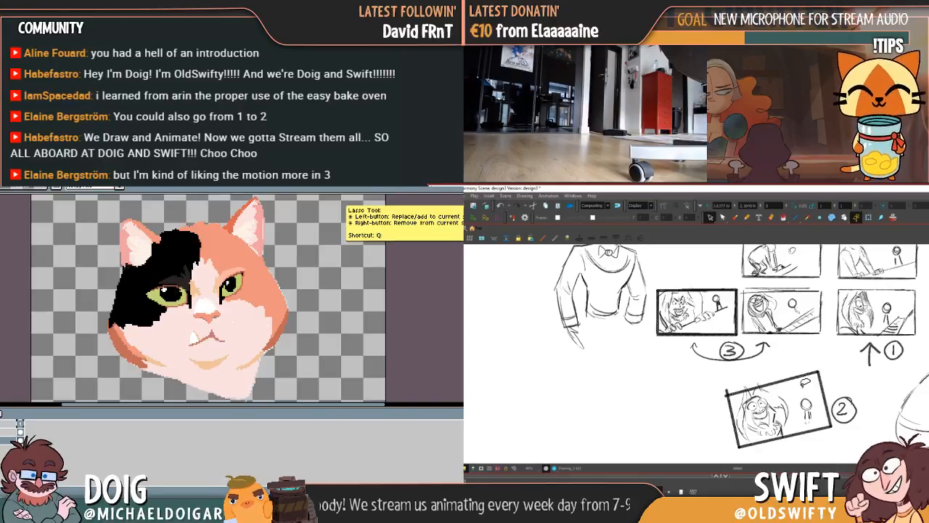
Lasso the cat's nose area, move it slightly to the right and tidy the muzzle around it
click(462, 198)
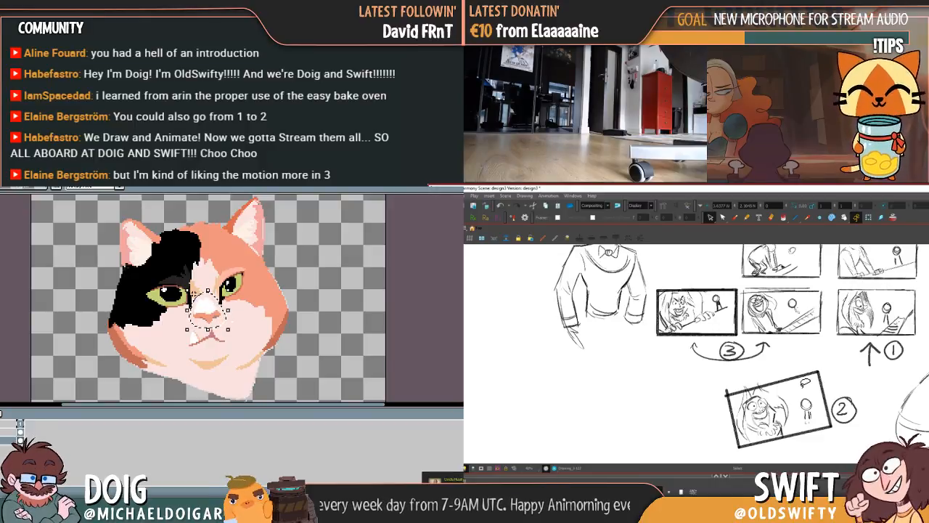
drag(216, 320, 219, 320)
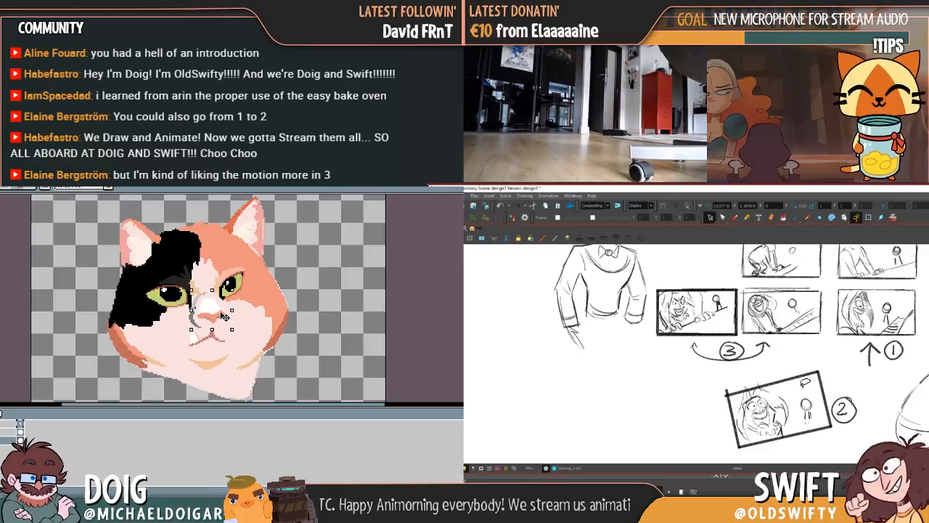
click(241, 314)
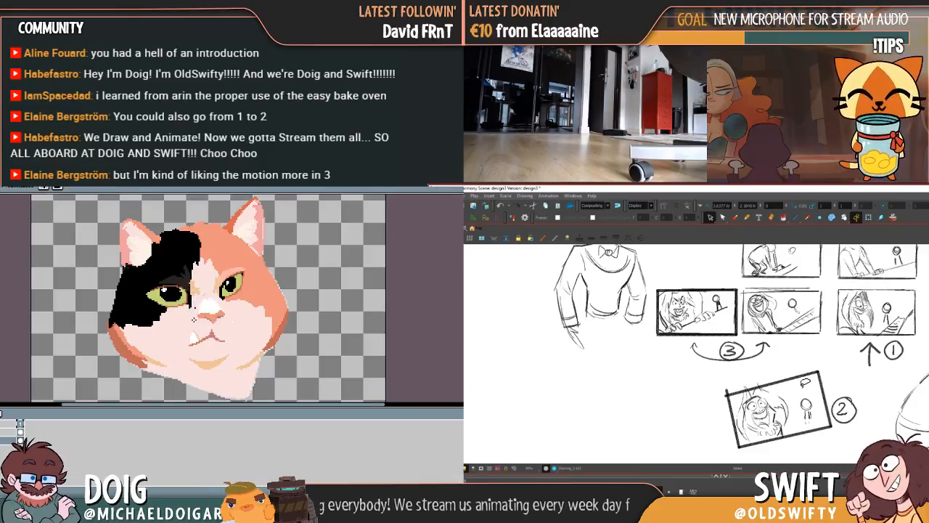
key(Return)
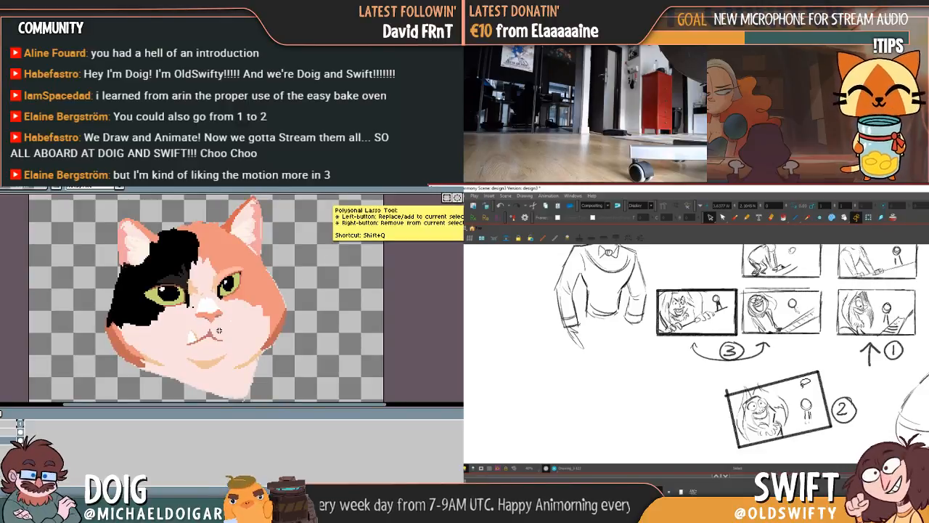
mouse_move(218, 330)
mouse_down()
mouse_move(186, 339)
mouse_move(207, 351)
mouse_move(227, 333)
mouse_move(222, 327)
mouse_move(214, 340)
mouse_up()
click(242, 318)
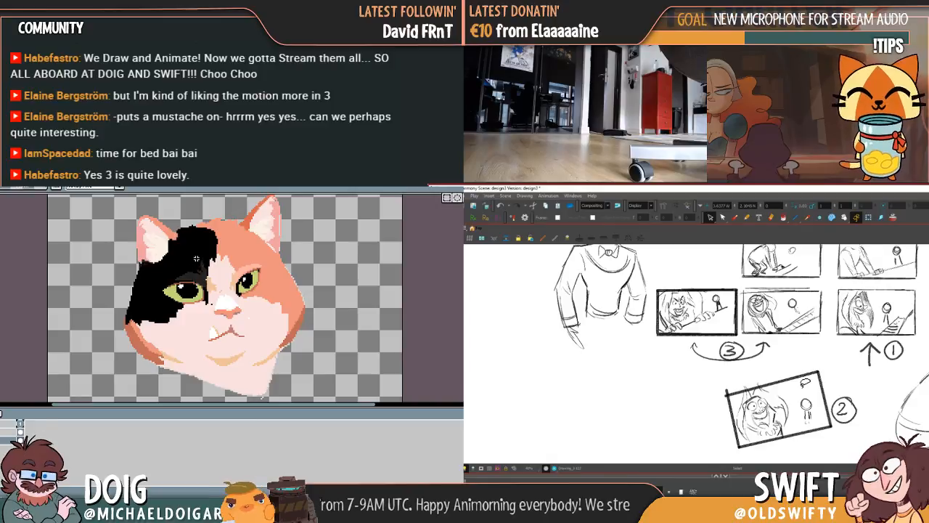
mouse_move(196, 258)
mouse_down()
mouse_move(165, 273)
mouse_move(159, 304)
mouse_move(204, 347)
mouse_move(242, 341)
mouse_move(270, 299)
mouse_move(263, 254)
mouse_move(226, 244)
mouse_move(197, 256)
mouse_up()
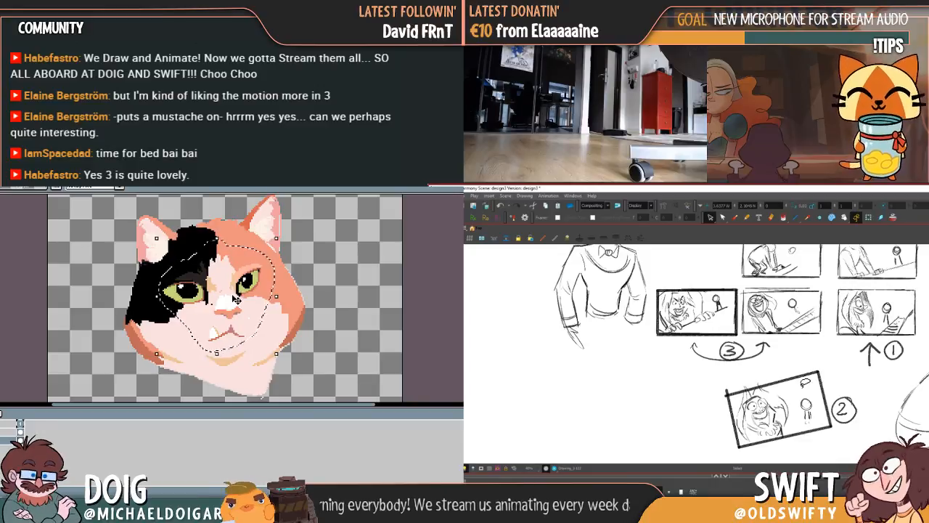
mouse_move(216, 340)
mouse_down()
mouse_move(216, 374)
mouse_move(249, 365)
mouse_move(258, 310)
mouse_up()
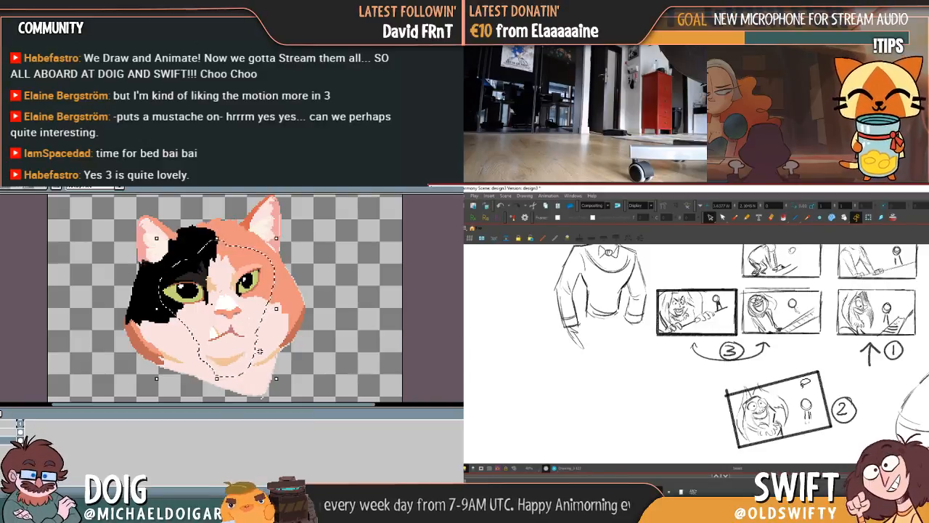
key(ctrl+d)
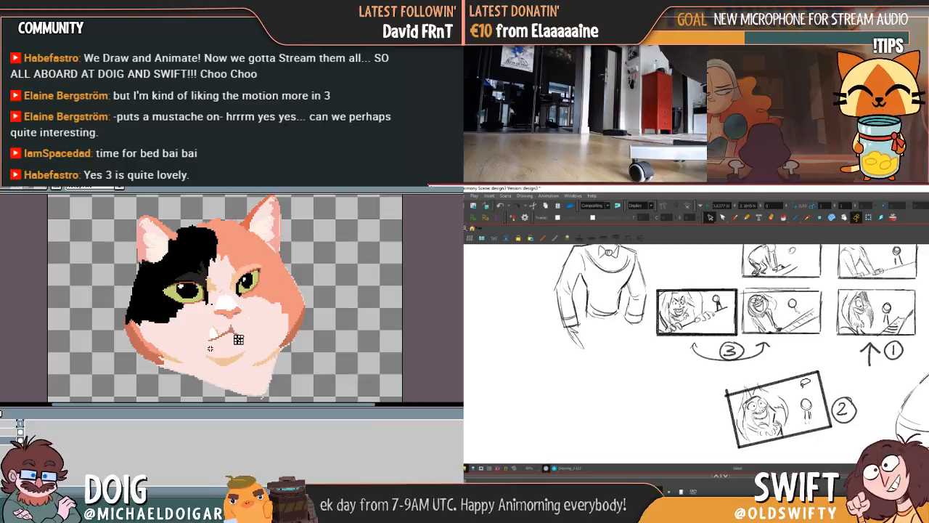
Lasso the cat's forehead, eyes, nose, mouth and chin together, shift them slightly to the right and clear the selection
mouse_move(234, 366)
mouse_down()
mouse_move(250, 350)
mouse_move(253, 307)
mouse_up()
drag(264, 257, 225, 228)
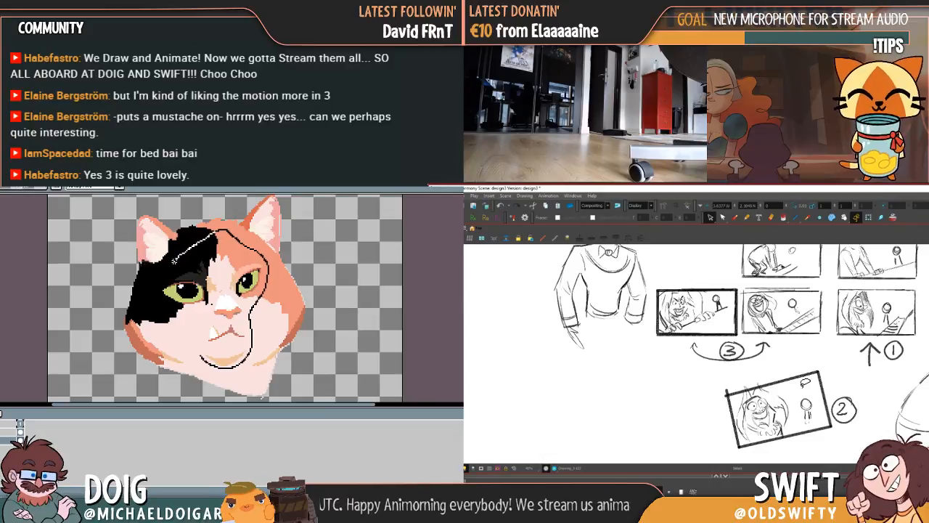
drag(204, 356, 218, 367)
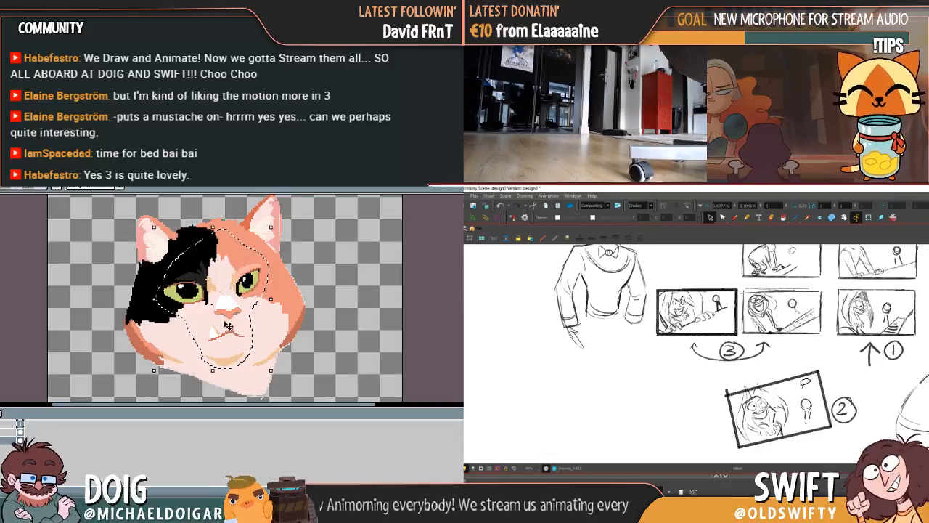
drag(230, 302, 237, 301)
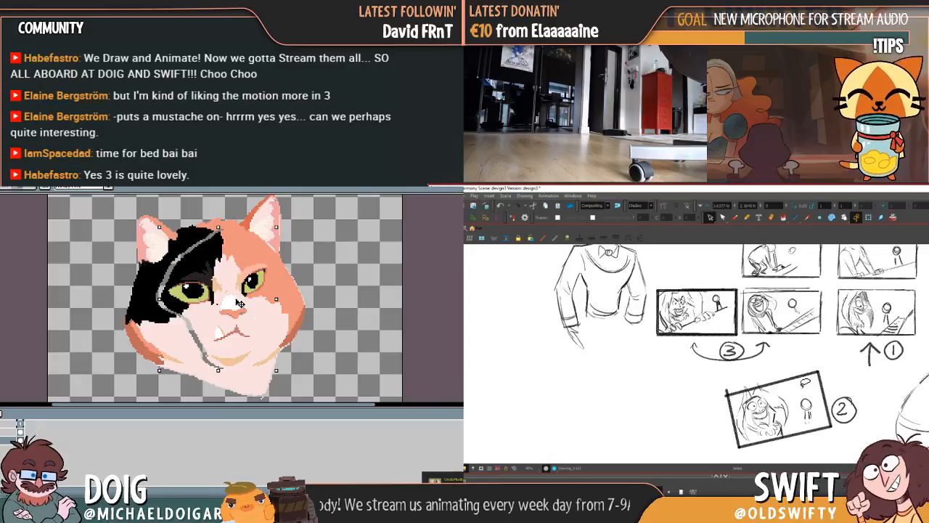
drag(239, 304, 242, 304)
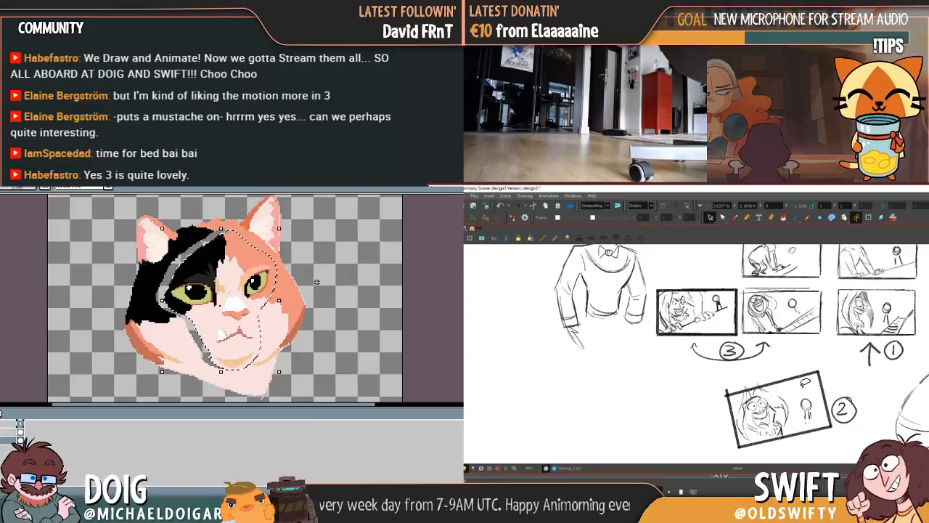
key(ctrl+d)
Paint over the transparent gap beside the shifted face with sampled black fur and pale pink cheek colours
drag(253, 271, 273, 279)
key(b)
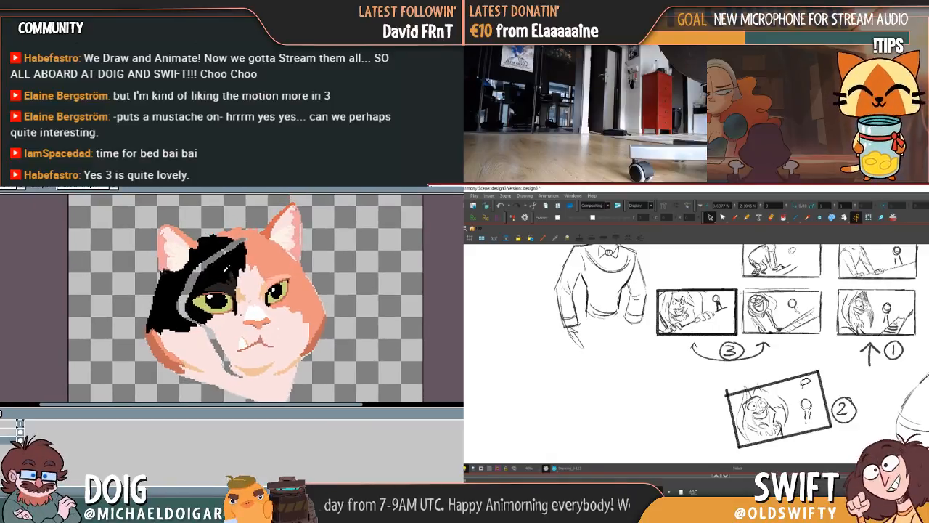
alt+click(222, 268)
key(v)
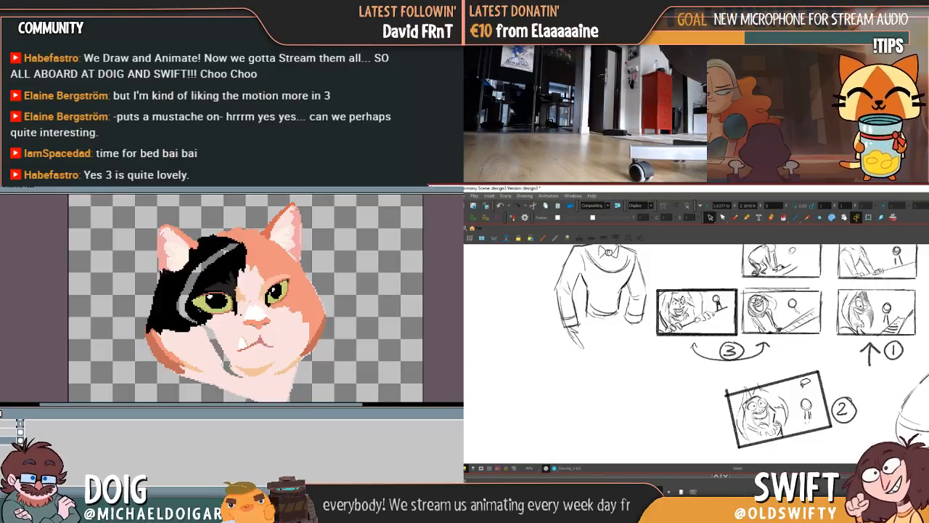
key(ctrl+z)
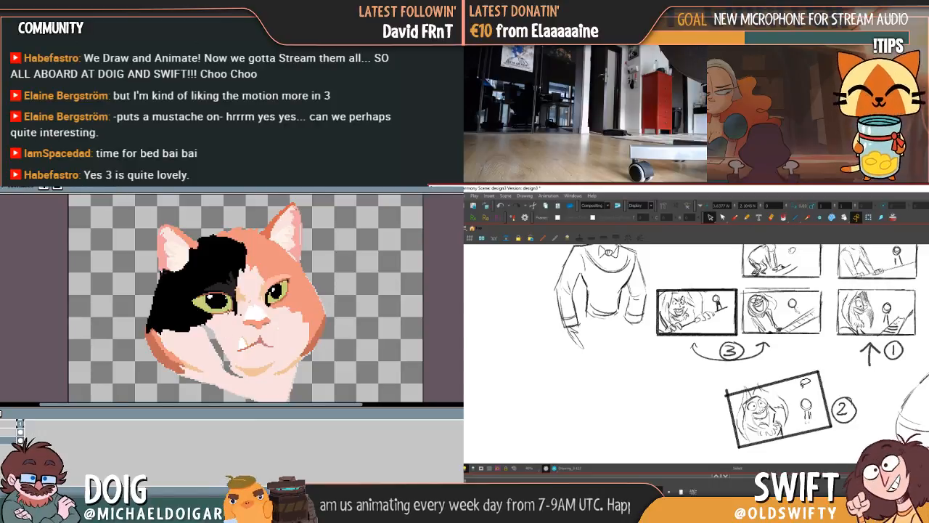
key(ctrl+z)
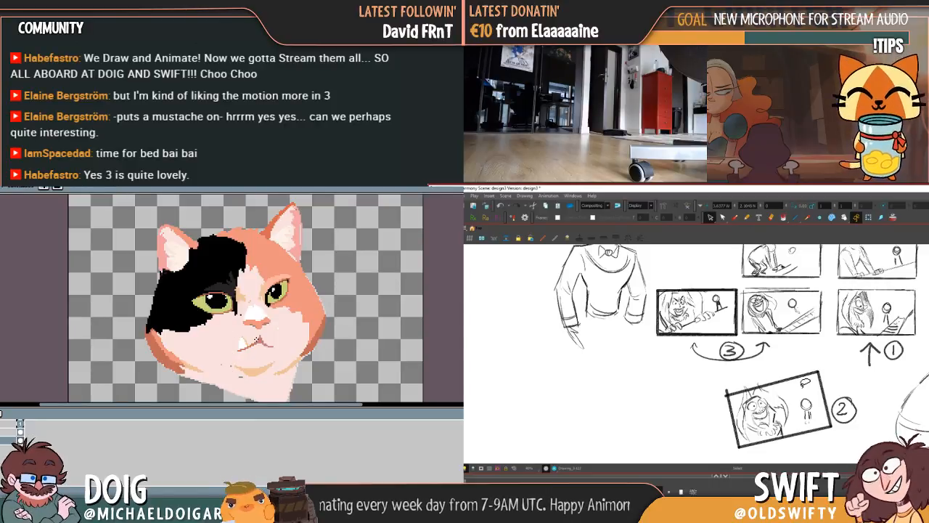
drag(233, 348, 244, 335)
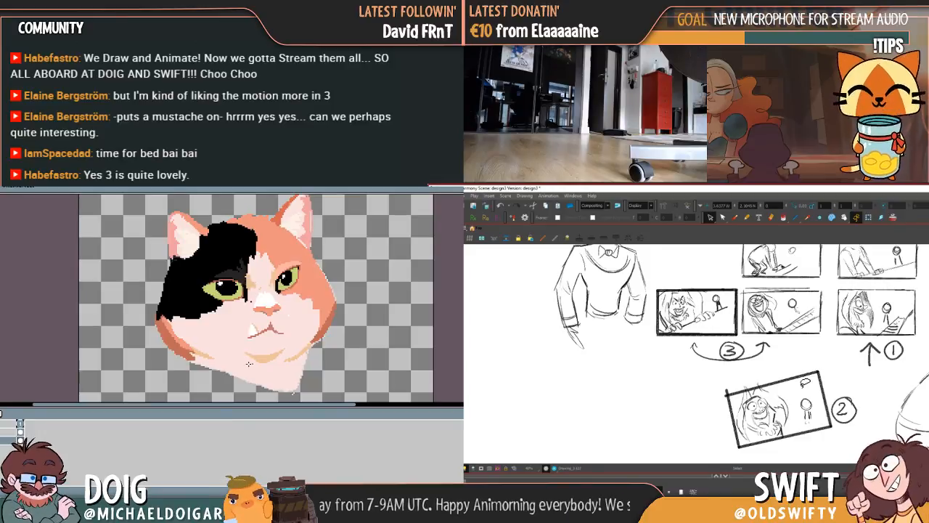
drag(257, 332, 244, 321)
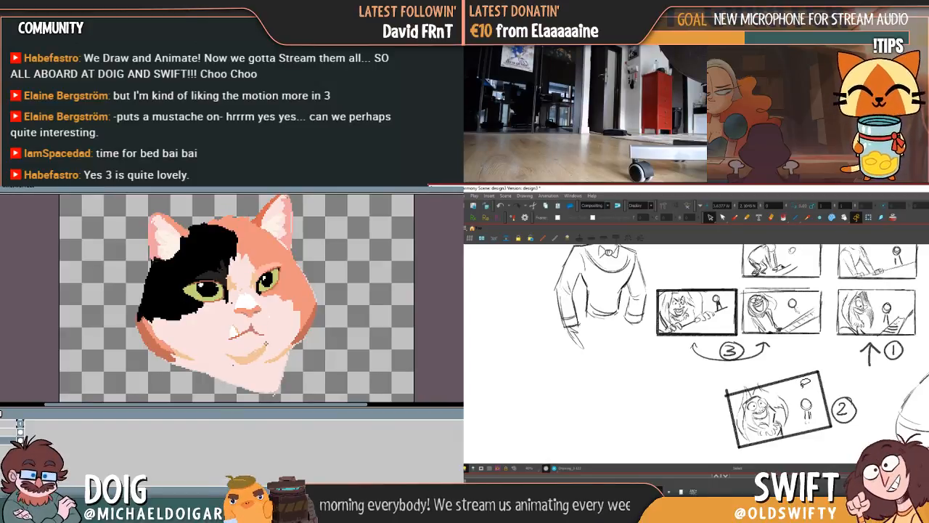
drag(246, 310, 256, 319)
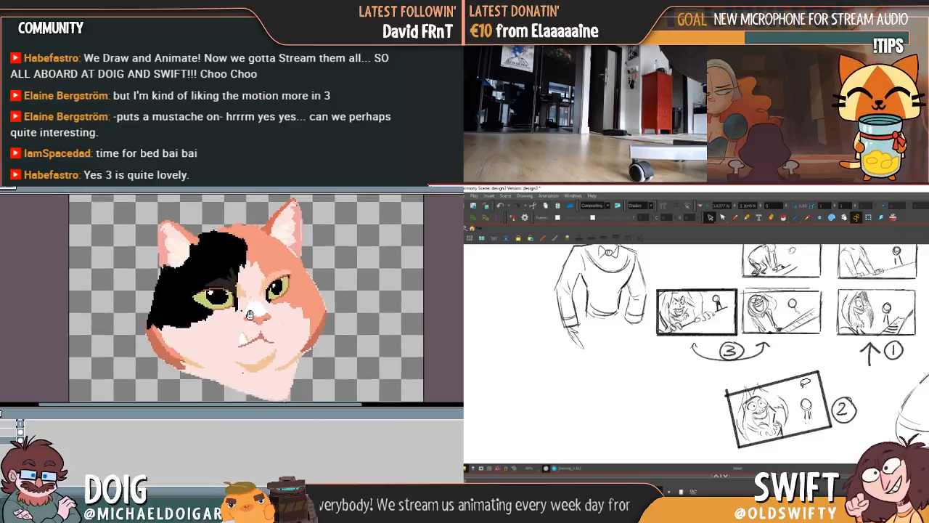
Lasso the framed clown thumbnail just below the camera frame and move it to the empty area beside the other framed thumbnails
scroll(778, 307, down, 2)
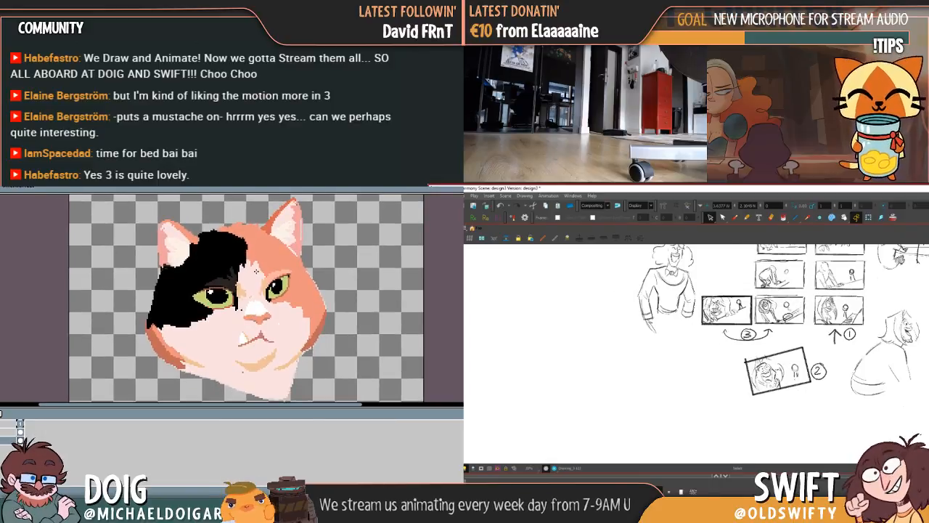
drag(793, 322, 736, 401)
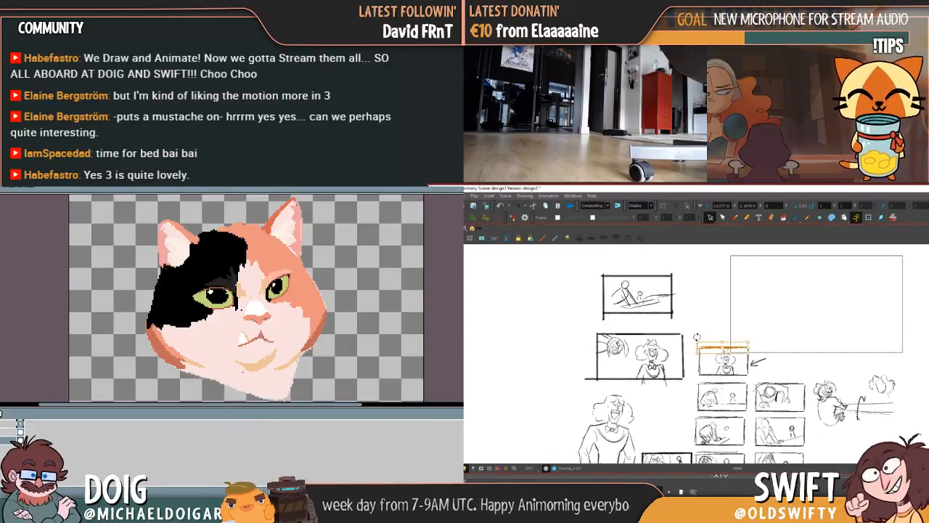
drag(698, 320, 697, 375)
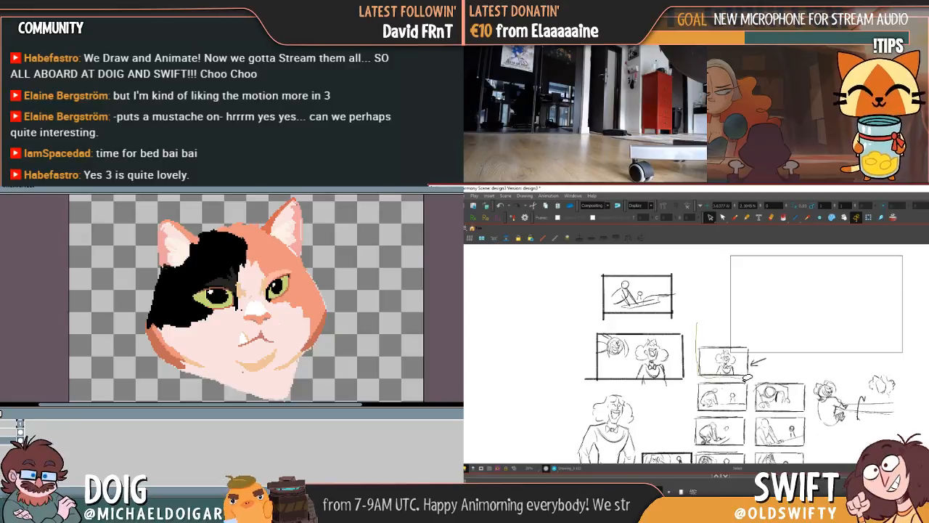
drag(752, 368, 746, 340)
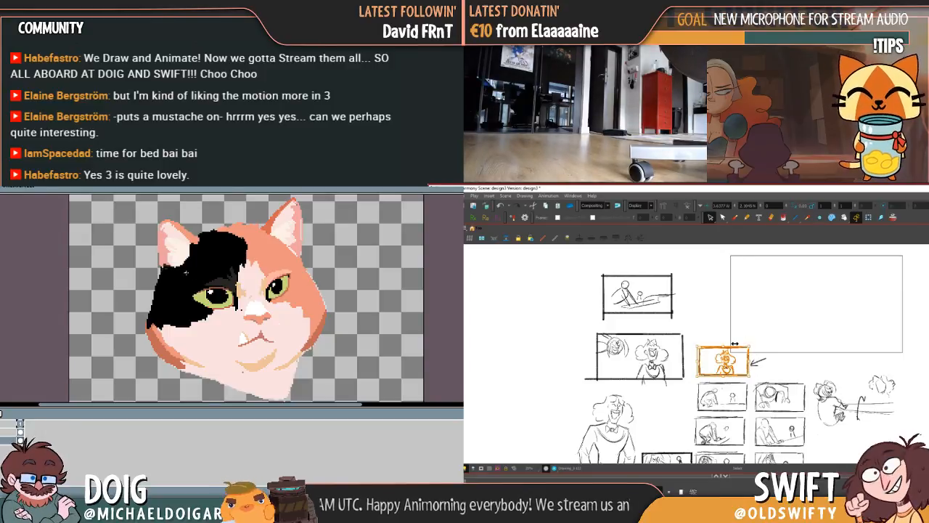
mouse_move(270, 322)
mouse_down()
mouse_move(262, 306)
mouse_move(255, 317)
mouse_up()
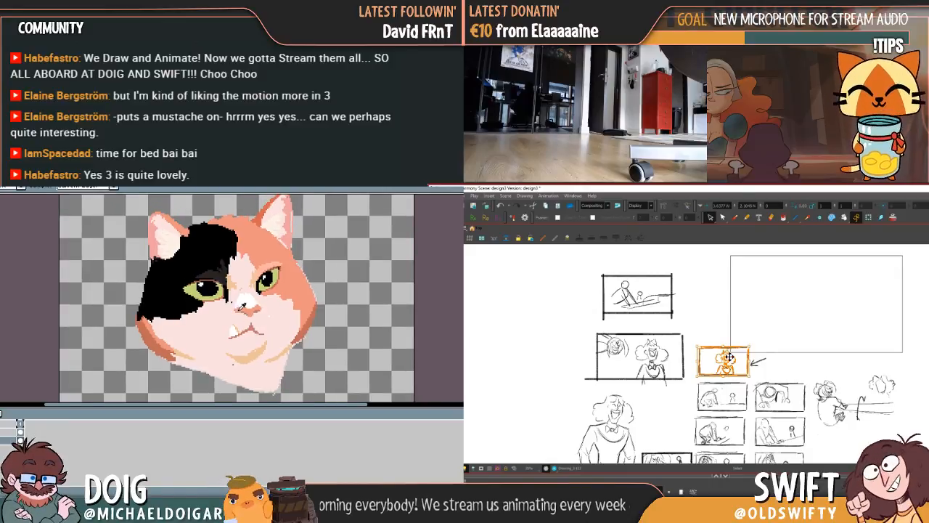
mouse_move(727, 357)
mouse_down()
mouse_move(669, 364)
mouse_move(591, 337)
mouse_up()
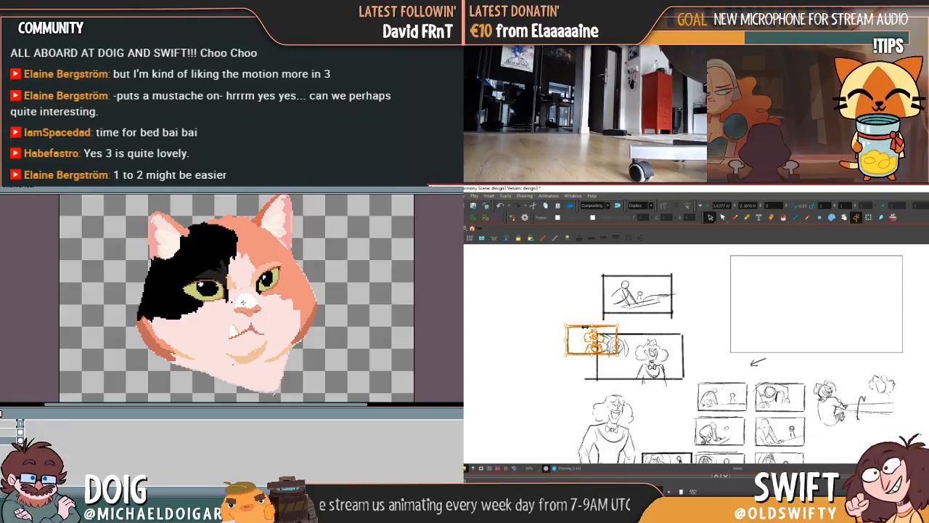
drag(591, 335, 553, 326)
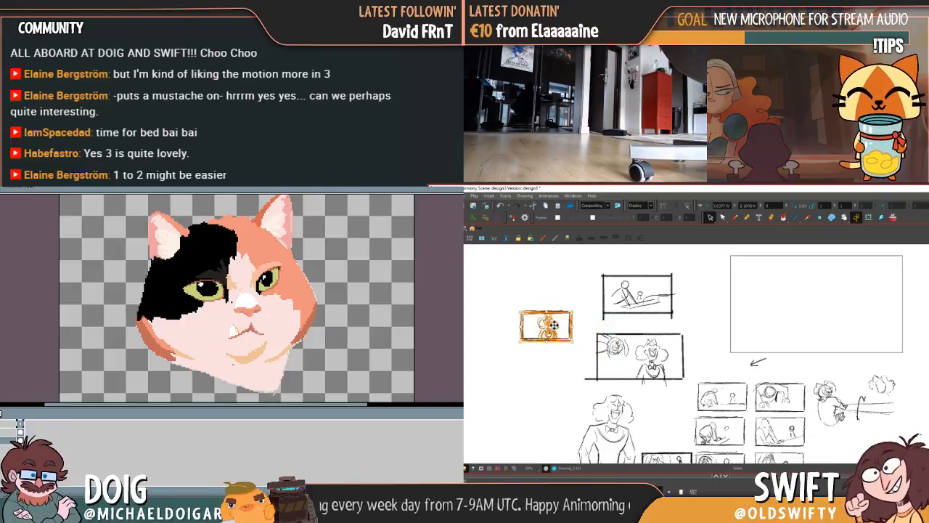
Place an enlarged copy of the clown thumbnail over the camera frame and delete its hand-drawn border lines
drag(556, 330, 904, 347)
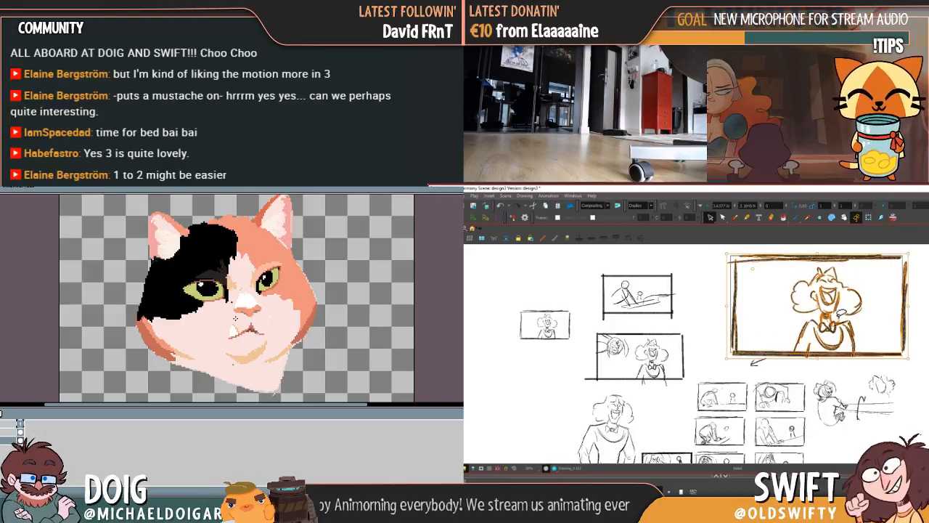
drag(838, 316, 831, 312)
click(904, 261)
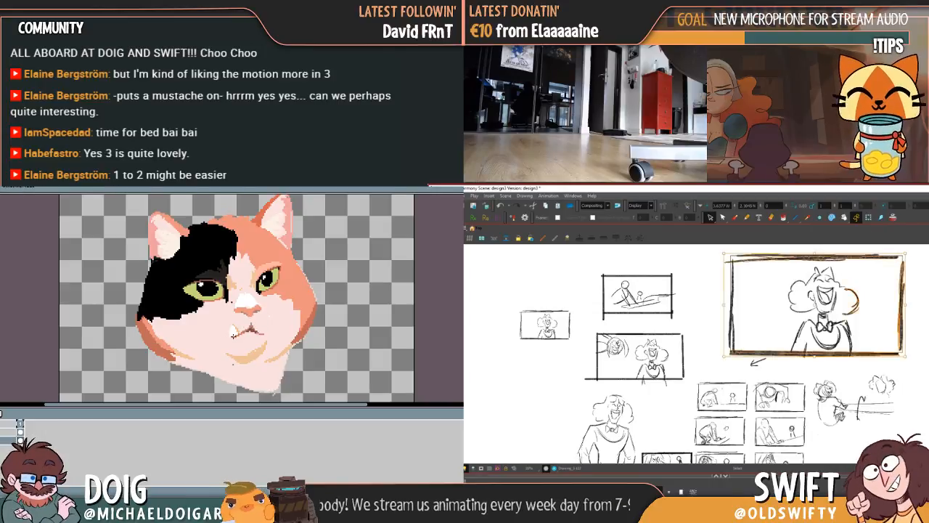
mouse_move(907, 357)
mouse_down()
mouse_move(890, 272)
mouse_move(916, 257)
mouse_move(918, 283)
mouse_up()
key(Delete)
mouse_move(807, 253)
mouse_down()
mouse_move(745, 277)
mouse_move(743, 357)
mouse_move(750, 236)
mouse_move(817, 239)
mouse_up()
key(Delete)
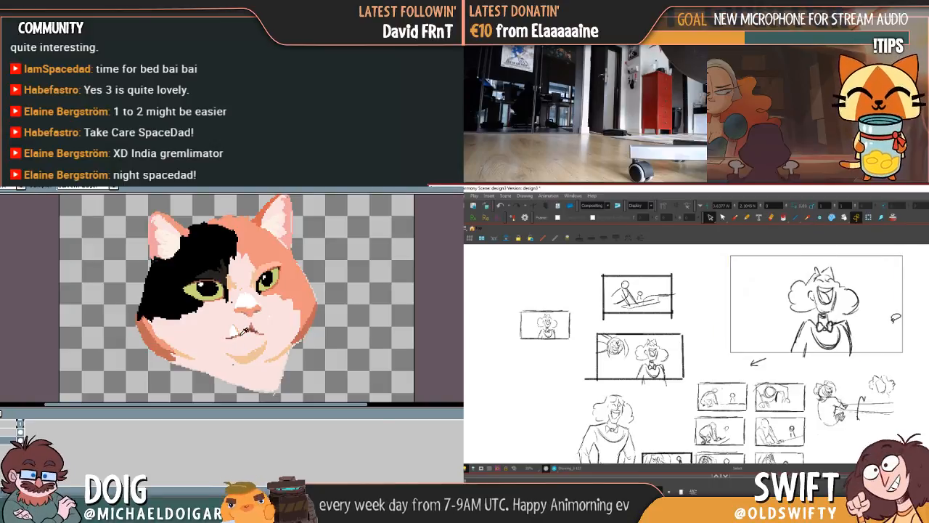
Lasso the enlarged clown, shift it slightly left in the camera frame, scale it up a little and clear the selection
mouse_move(890, 332)
mouse_down()
mouse_move(857, 350)
mouse_move(807, 355)
mouse_move(757, 275)
mouse_move(887, 263)
mouse_move(896, 337)
mouse_move(840, 337)
mouse_up()
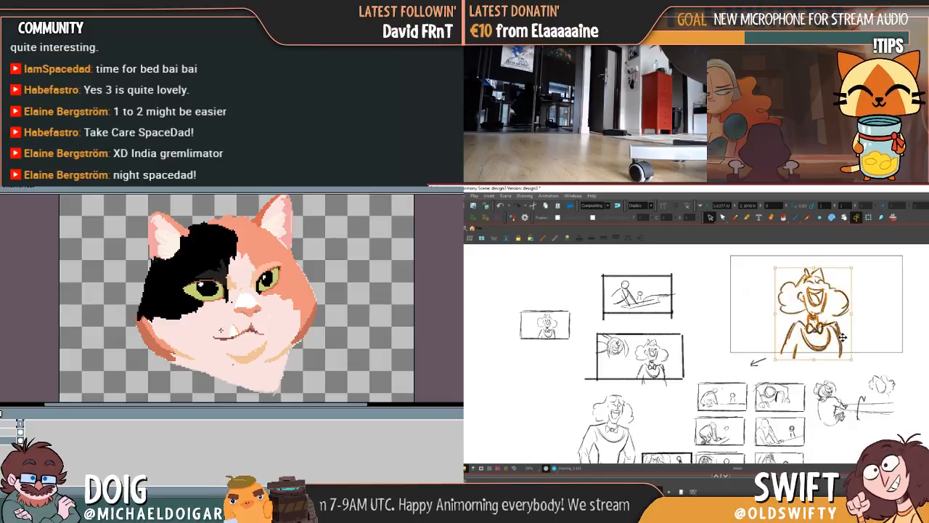
drag(852, 262, 856, 258)
drag(829, 312, 827, 307)
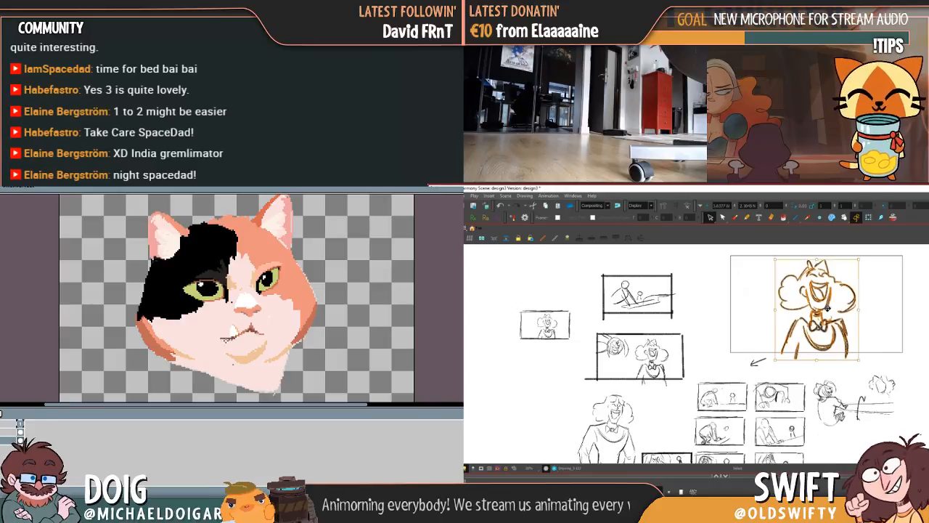
click(898, 310)
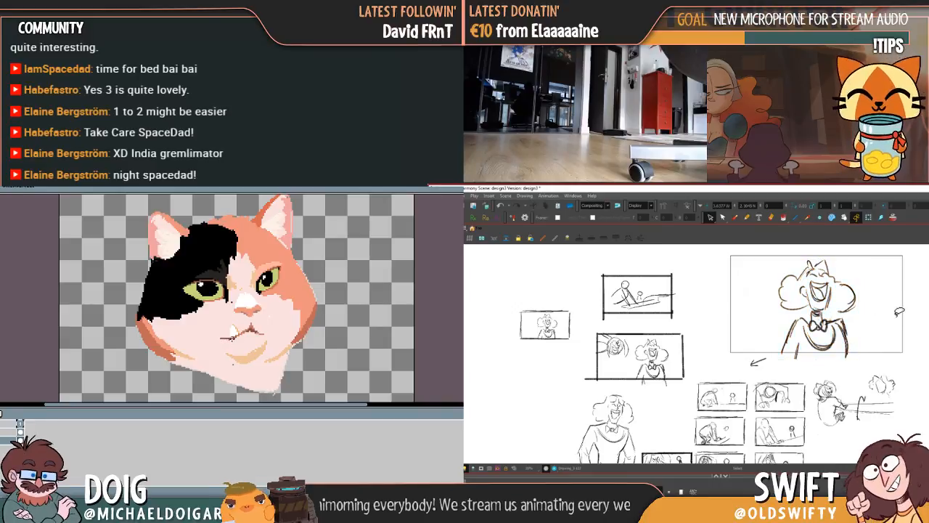
Mask everything outside the camera frame and step through the neighbouring frames to check the clown drawing
click(490, 470)
drag(875, 352, 850, 386)
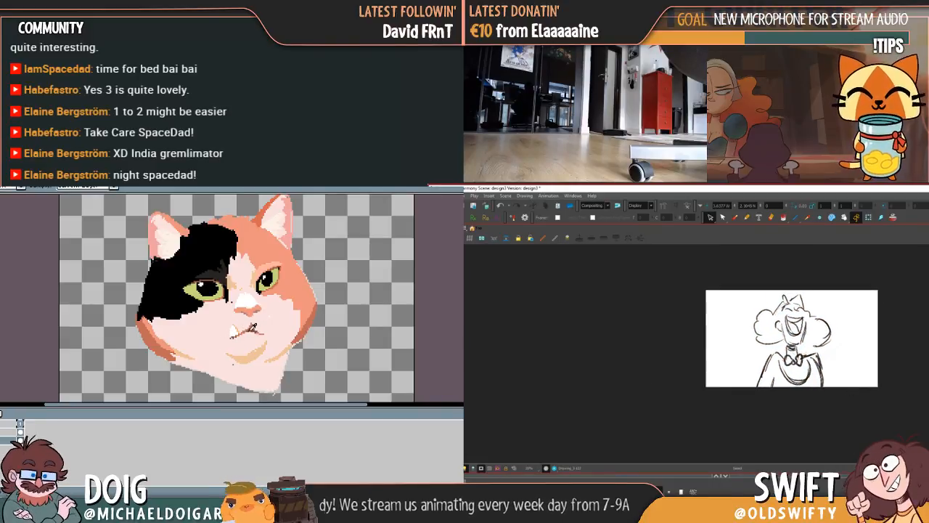
key(.)
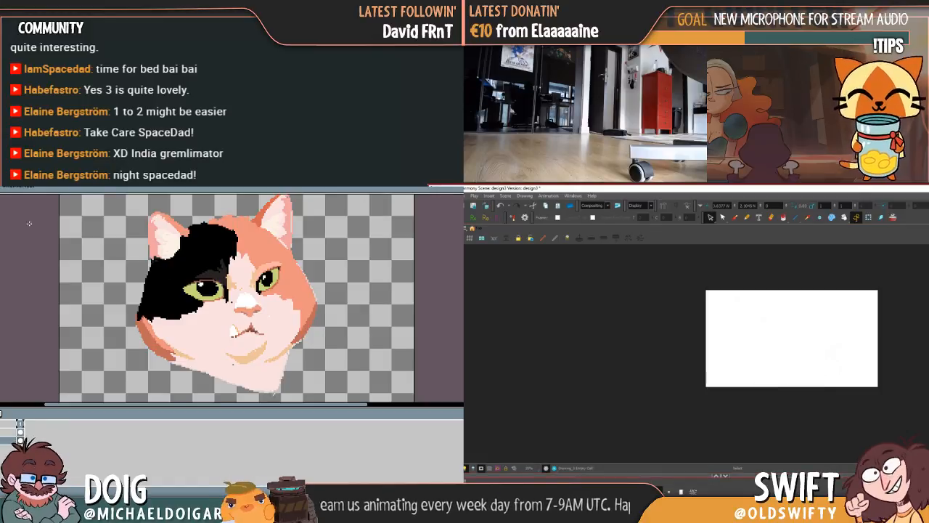
key(.)
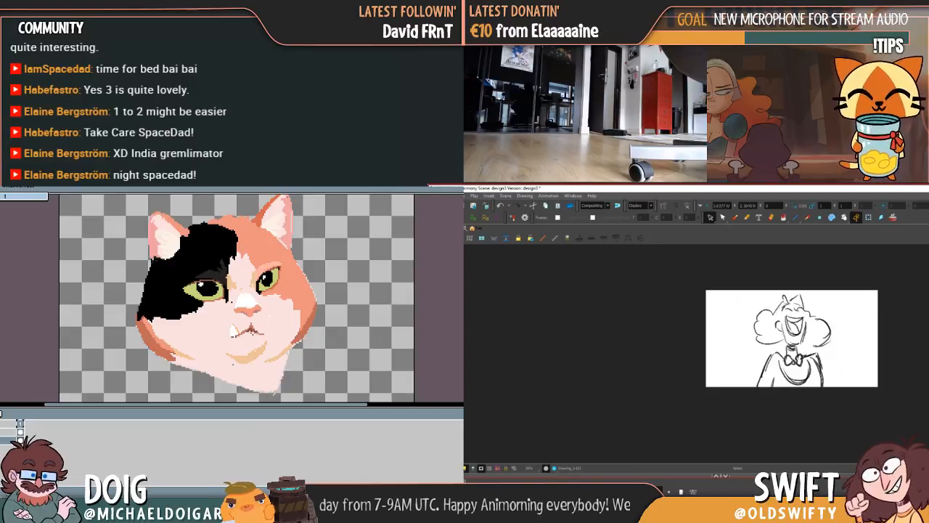
key(.)
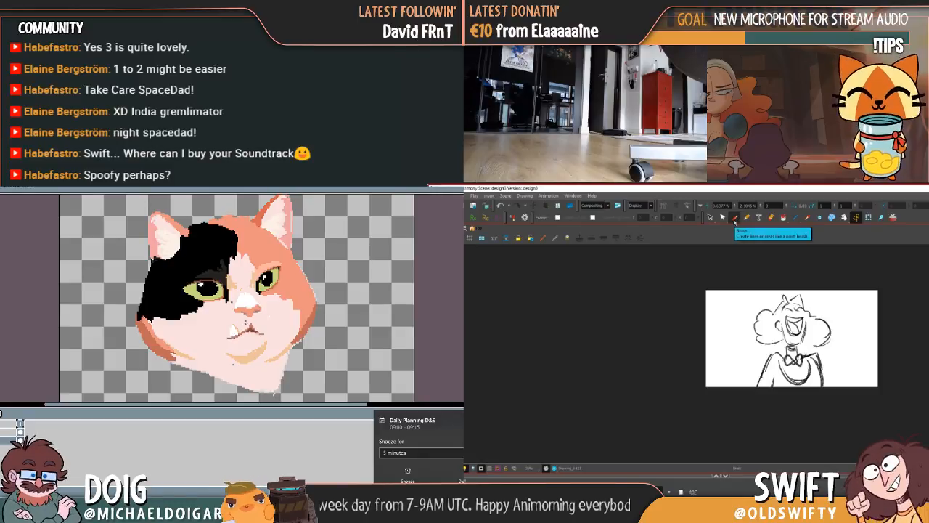
Dismiss the Daily Planning D&S reminder covering the cat portrait's timeline
mouse_move(242, 306)
mouse_down()
mouse_move(236, 301)
mouse_move(259, 300)
mouse_move(239, 305)
mouse_up()
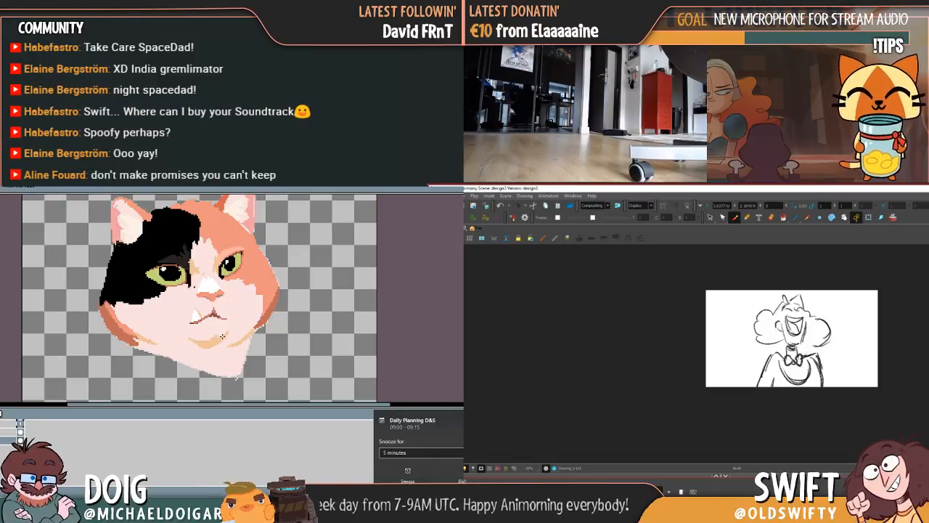
click(461, 474)
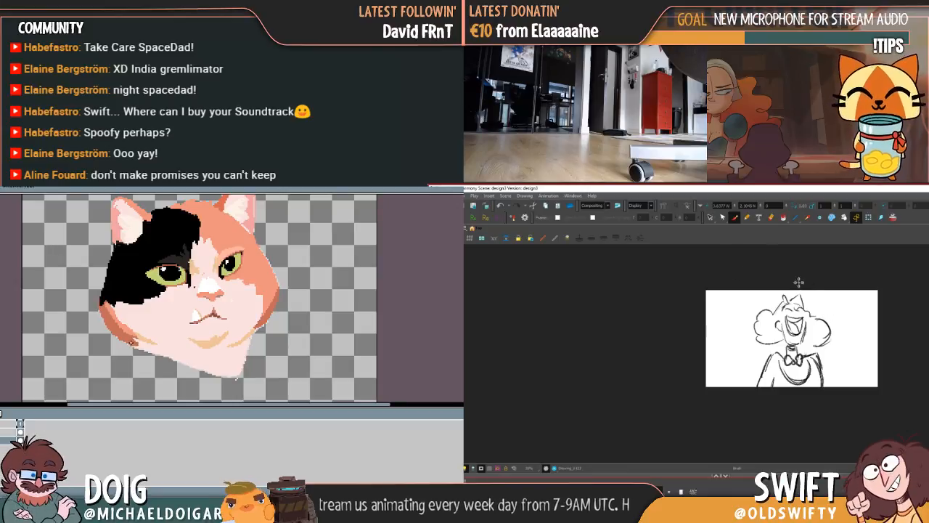
Select the clown sketch in the camera frame and narrow the selection to leave out the stray thumbnail drawings below it
click(711, 218)
mouse_move(845, 309)
mouse_down()
mouse_move(716, 351)
mouse_move(922, 370)
mouse_up()
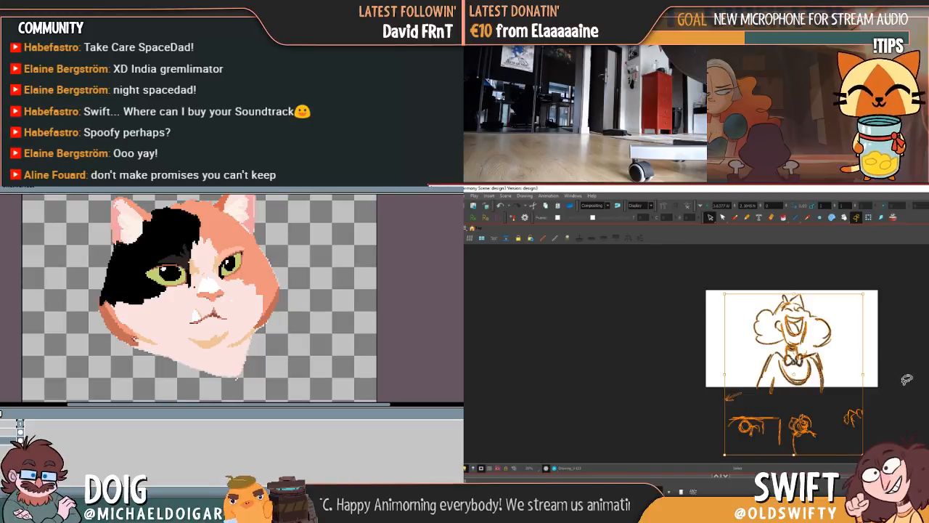
click(889, 384)
mouse_move(758, 398)
mouse_down()
mouse_move(868, 355)
mouse_move(797, 276)
mouse_move(755, 406)
mouse_up()
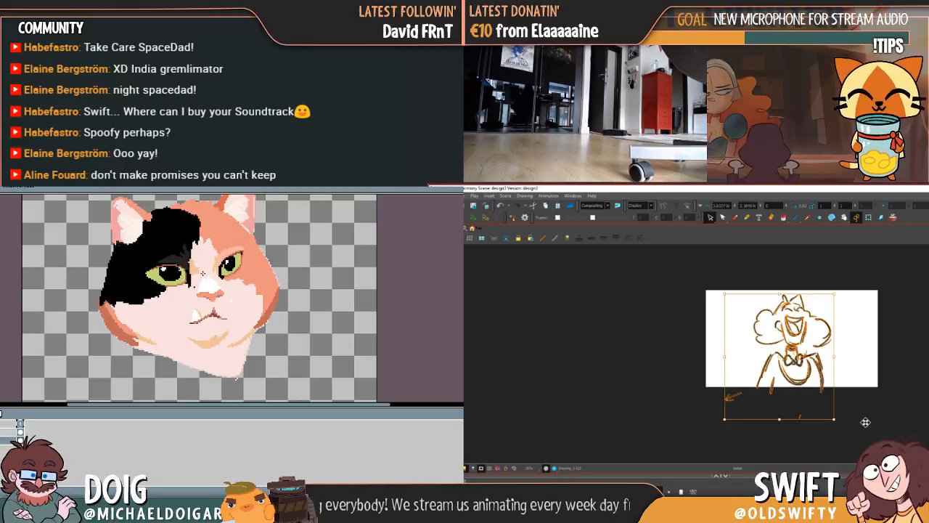
Delete the selected character sketch from the current drawing
key(Delete)
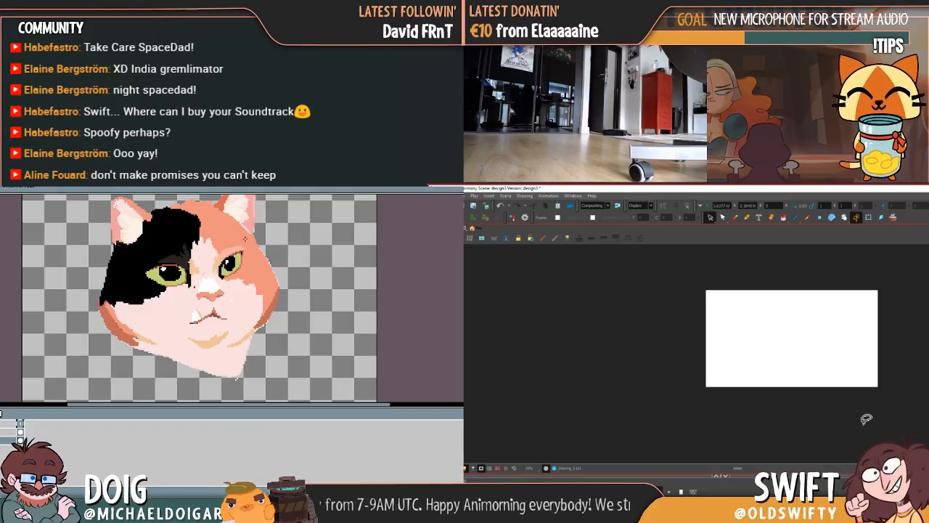
drag(202, 259, 201, 290)
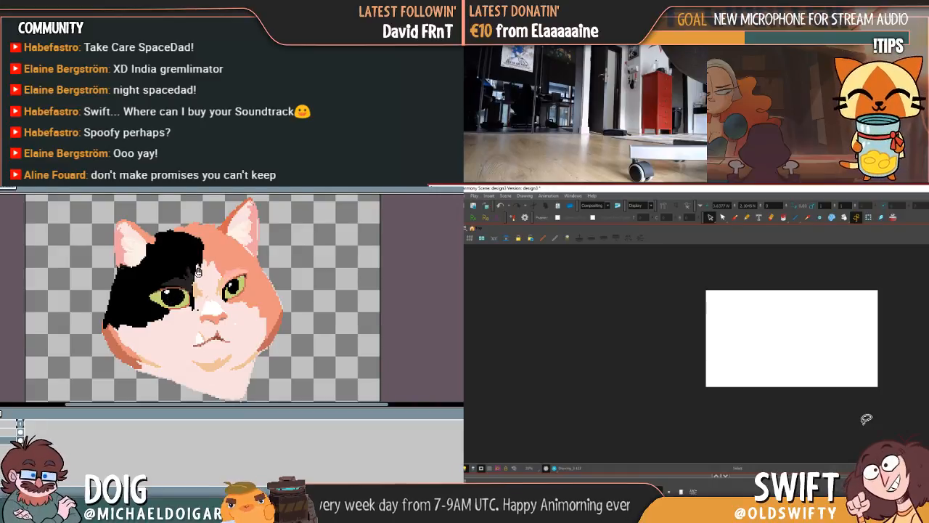
drag(224, 248, 217, 247)
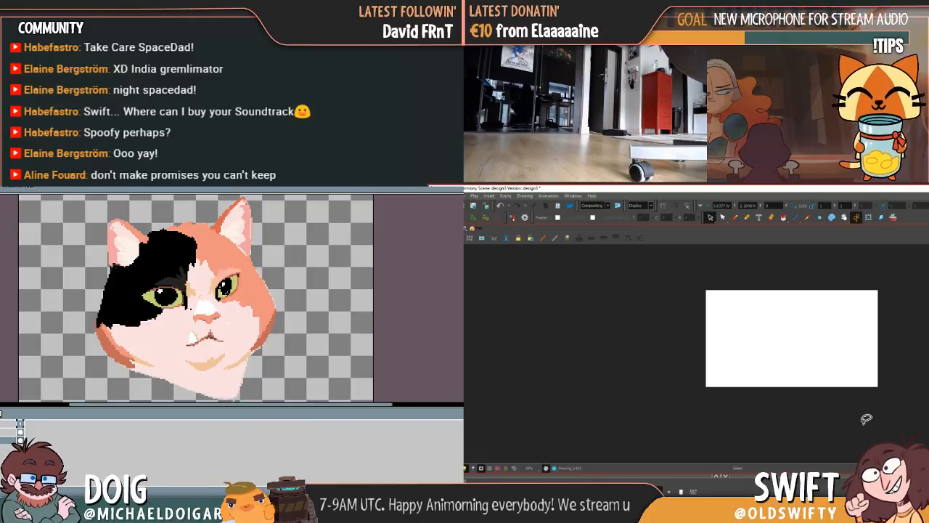
drag(225, 292, 222, 294)
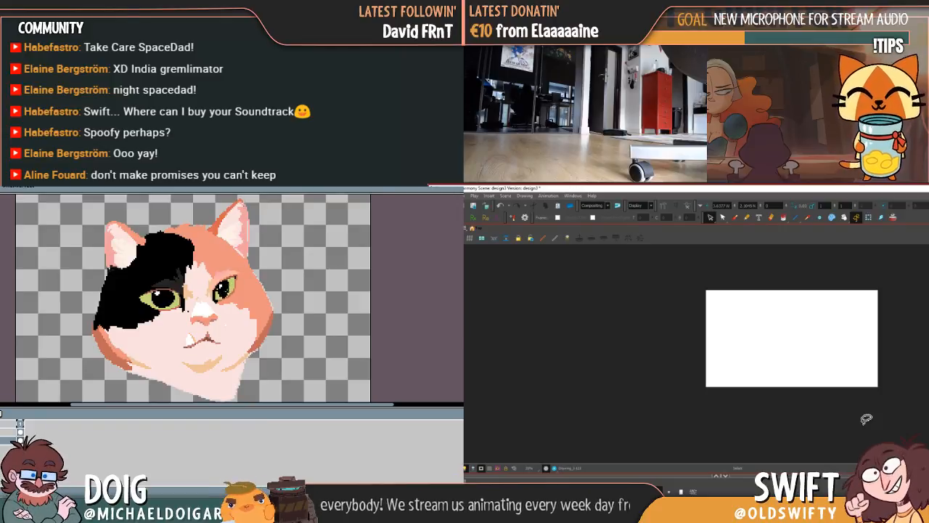
drag(229, 238, 221, 266)
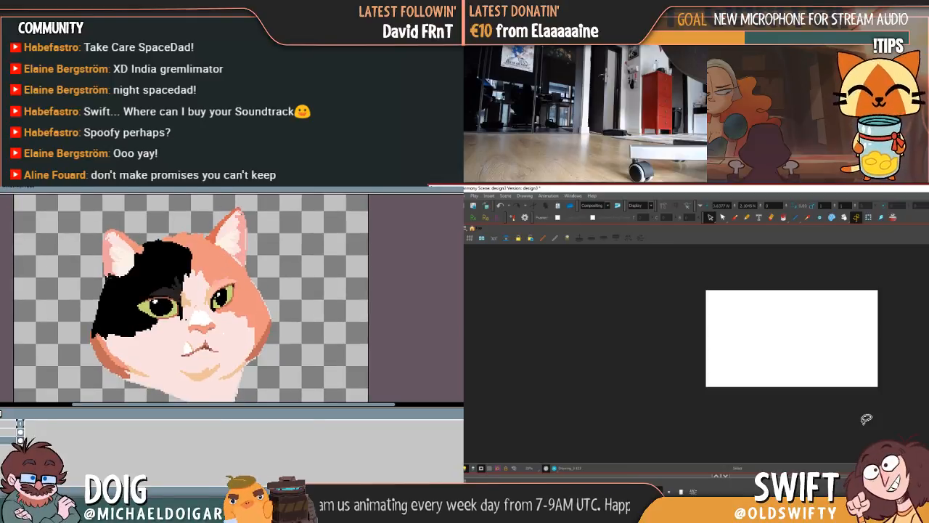
drag(194, 352, 196, 332)
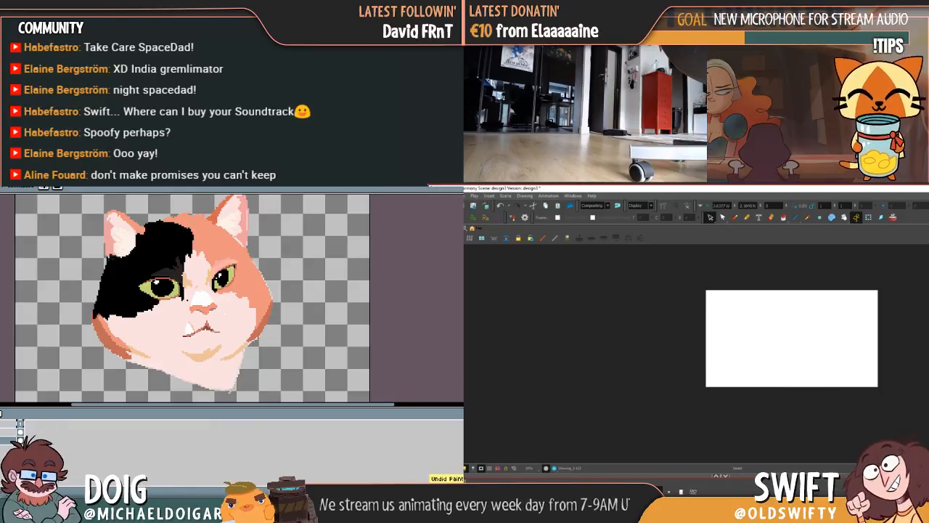
Sketch the brows and nose line of a new face with the Brush, comparing with the neighbouring drawing
click(734, 217)
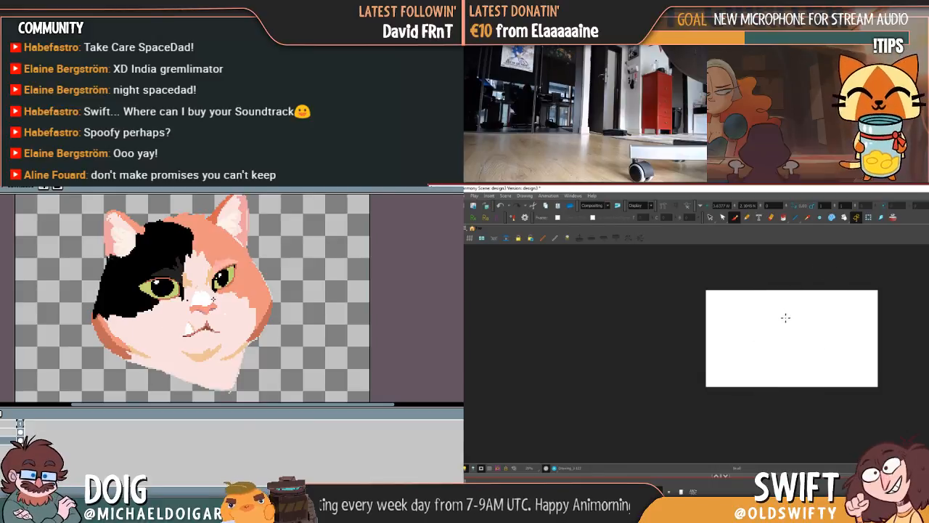
drag(783, 323, 800, 328)
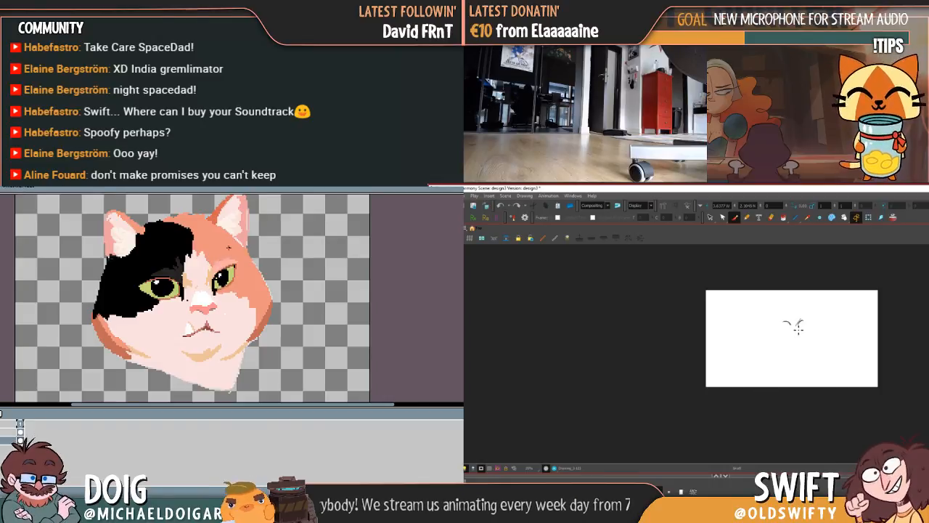
drag(797, 325, 799, 336)
key(f)
key(g)
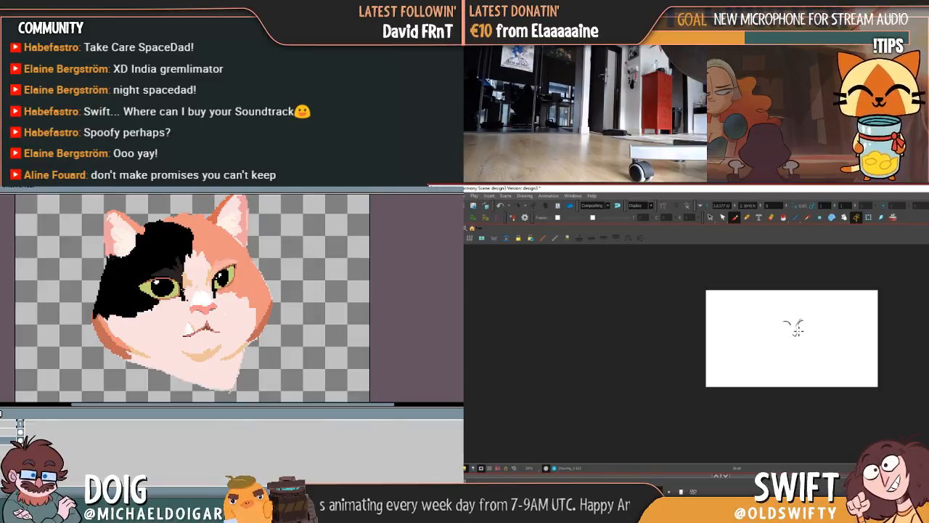
key(g)
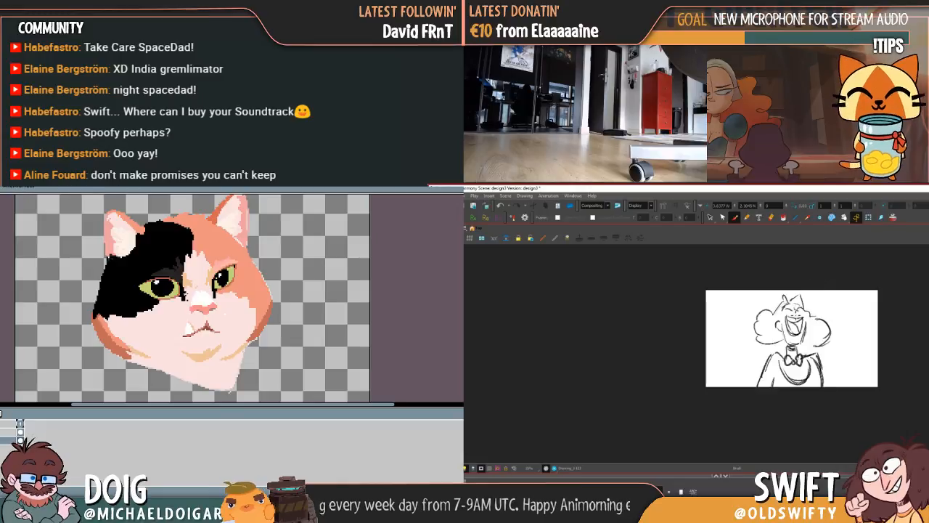
Sketch a smiling mouth below the nose line
key(f)
drag(786, 334, 798, 336)
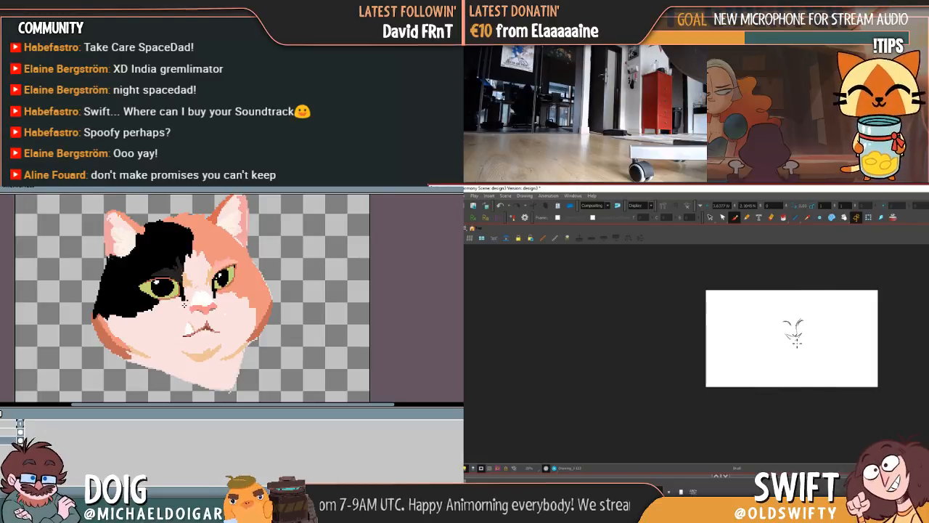
drag(787, 335, 798, 338)
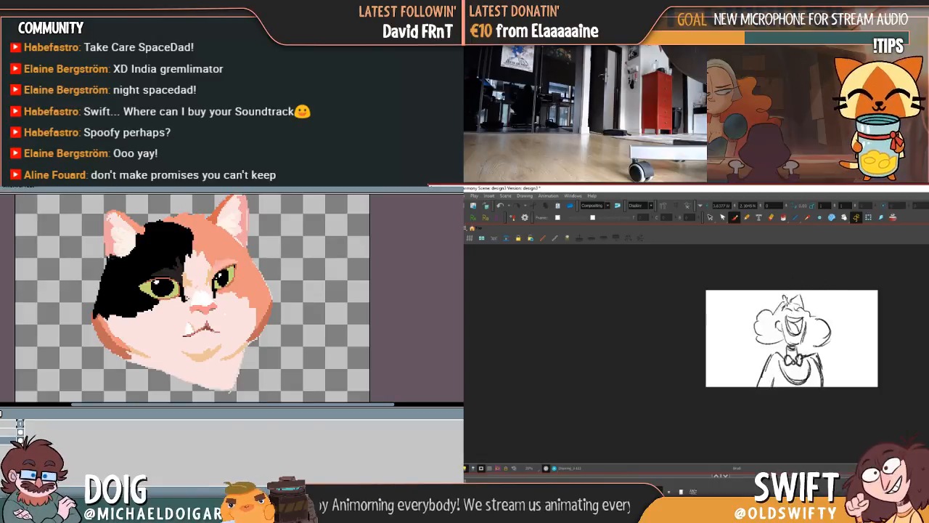
Add the eye strokes on both sides of the nose, flipping to the earlier character drawing for reference
key(.)
drag(784, 322, 793, 320)
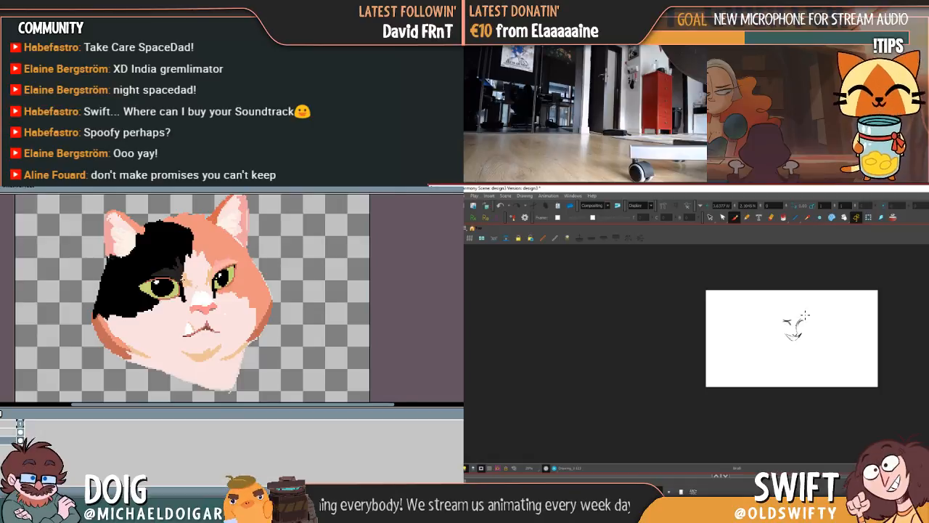
key(f)
key(g)
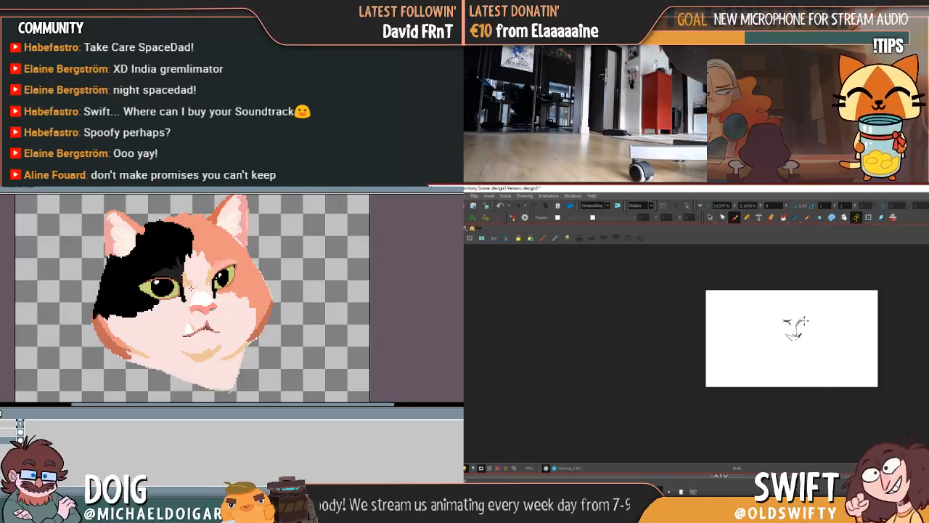
key(f)
key(g)
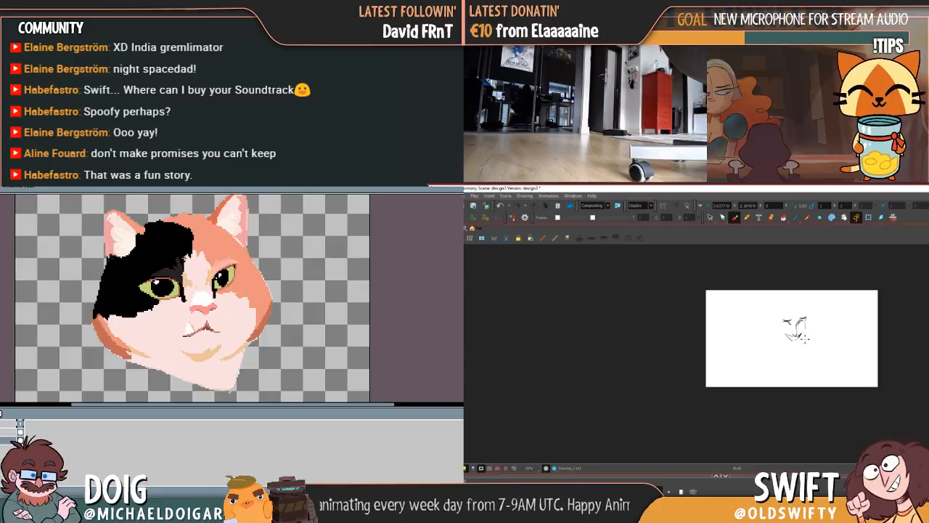
Sketch the face outline from the cheek down to the pointed chin
mouse_move(189, 285)
mouse_down()
mouse_move(184, 298)
mouse_move(198, 294)
mouse_up()
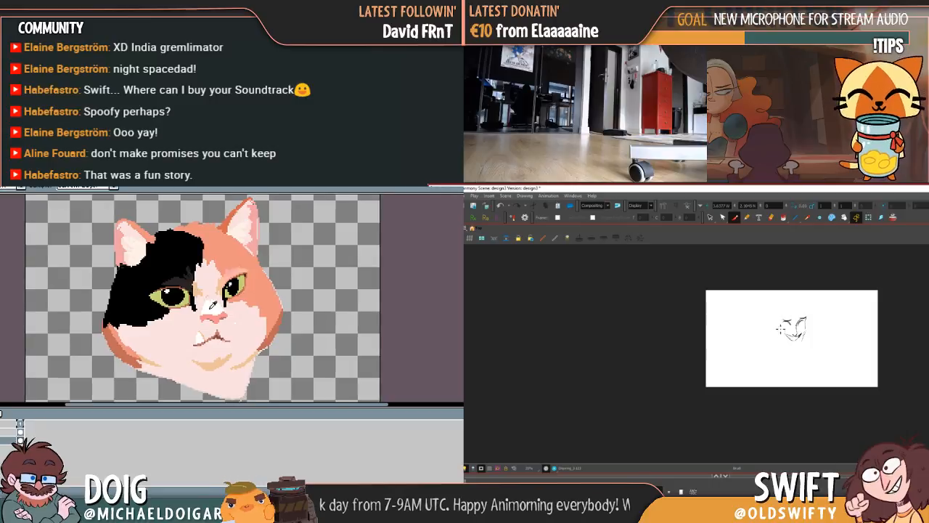
drag(779, 327, 781, 338)
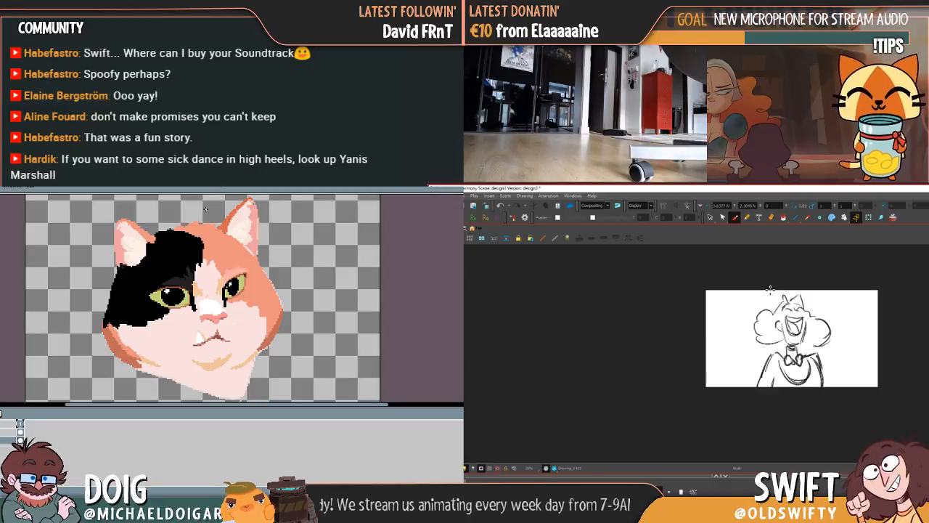
drag(778, 328, 799, 351)
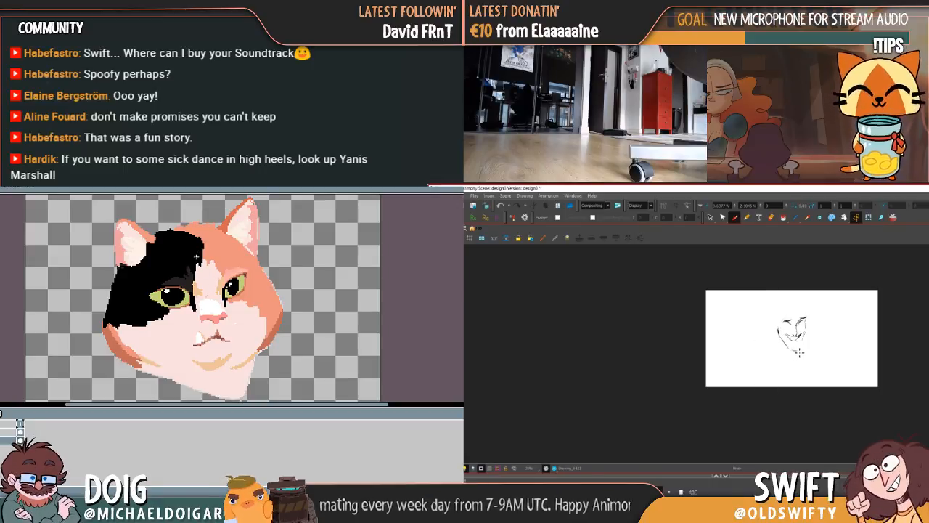
key(.)
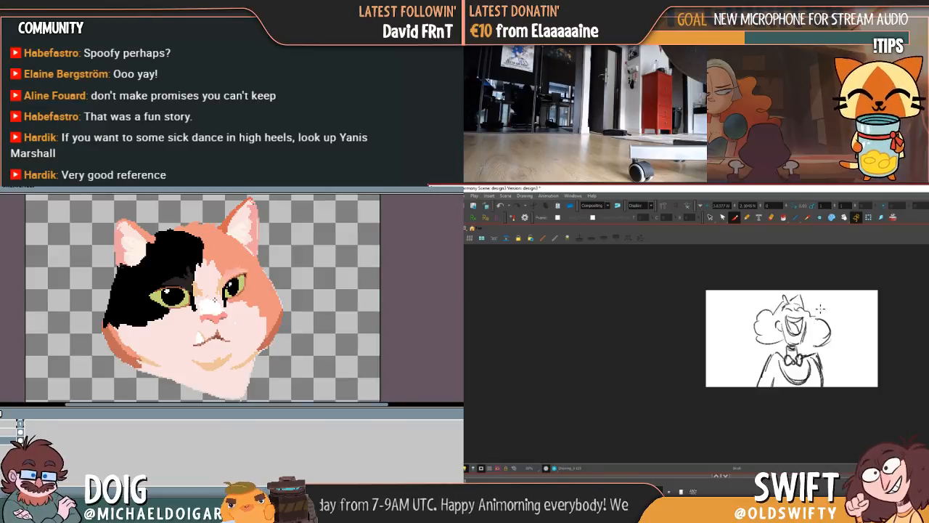
Sketch the hairline above the face and large curly hair on both sides of the head
key(.)
key(.)
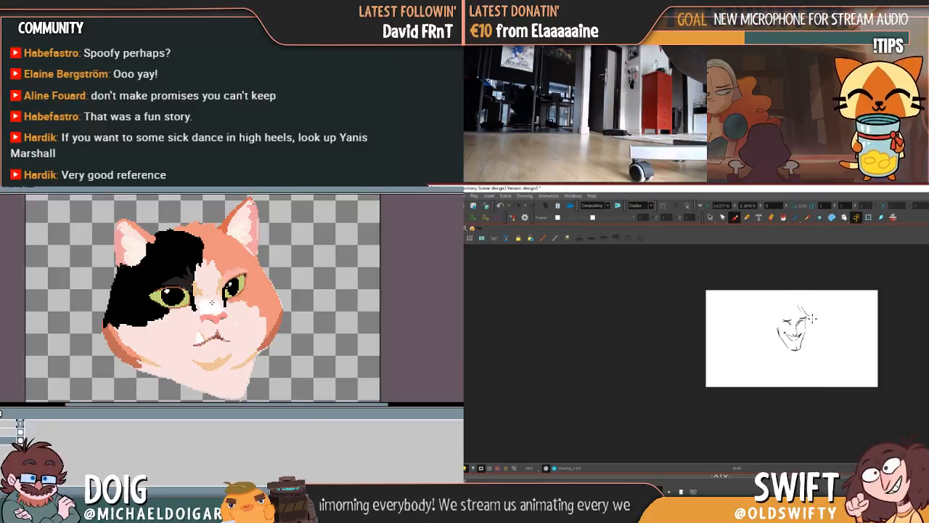
drag(800, 301, 784, 323)
mouse_move(791, 313)
mouse_down()
mouse_move(780, 327)
mouse_move(749, 325)
mouse_move(748, 344)
mouse_move(762, 349)
mouse_up()
drag(767, 312, 784, 302)
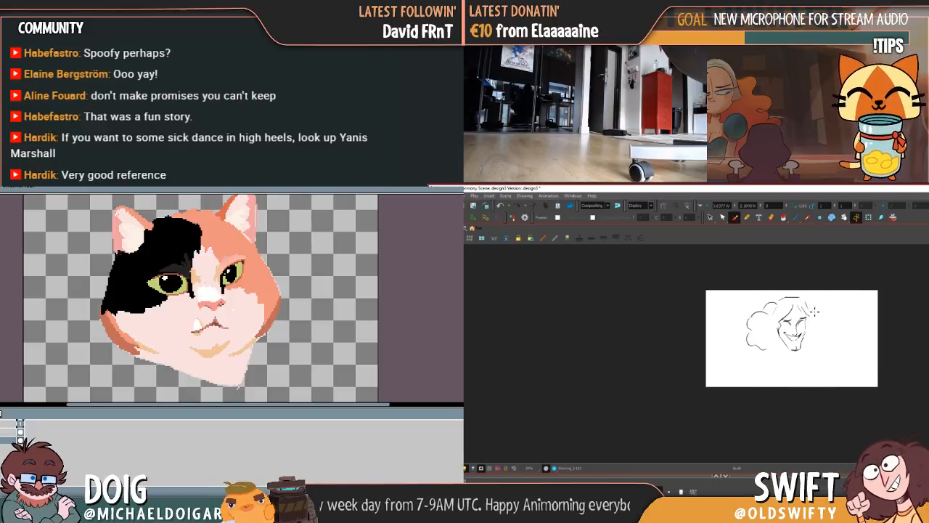
mouse_move(814, 311)
mouse_down()
mouse_move(829, 324)
mouse_move(823, 346)
mouse_move(828, 322)
mouse_up()
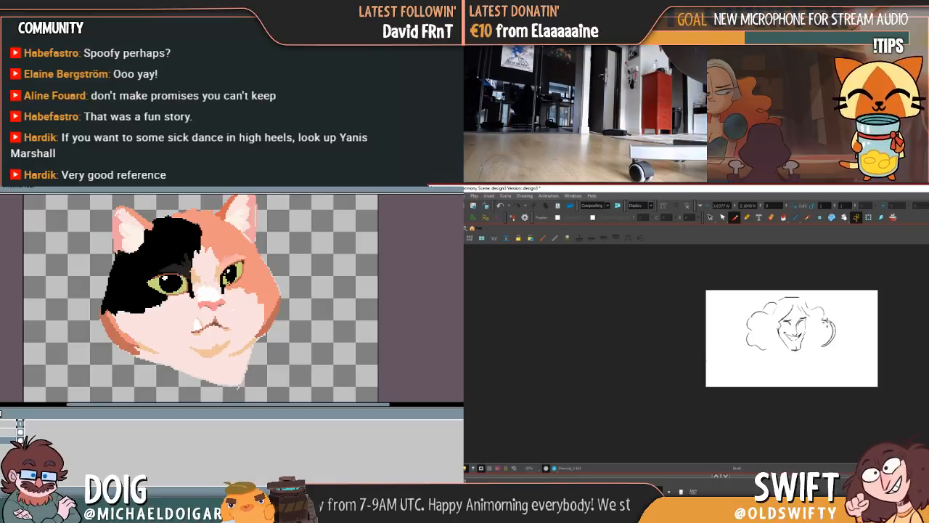
Sketch the neck below the chin and a bow tie at its base, comparing with the neighbouring drawing
drag(204, 273, 218, 290)
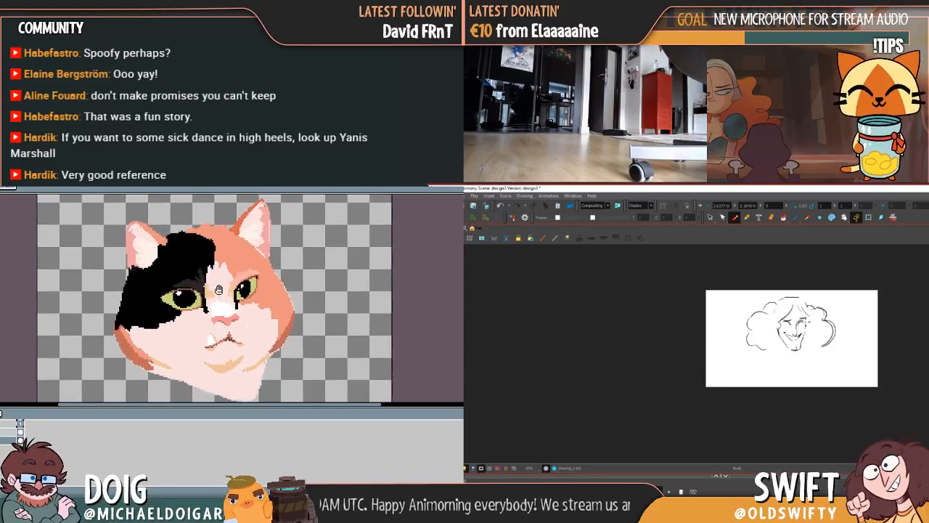
key(f)
key(g)
drag(785, 344, 783, 354)
key(f)
key(g)
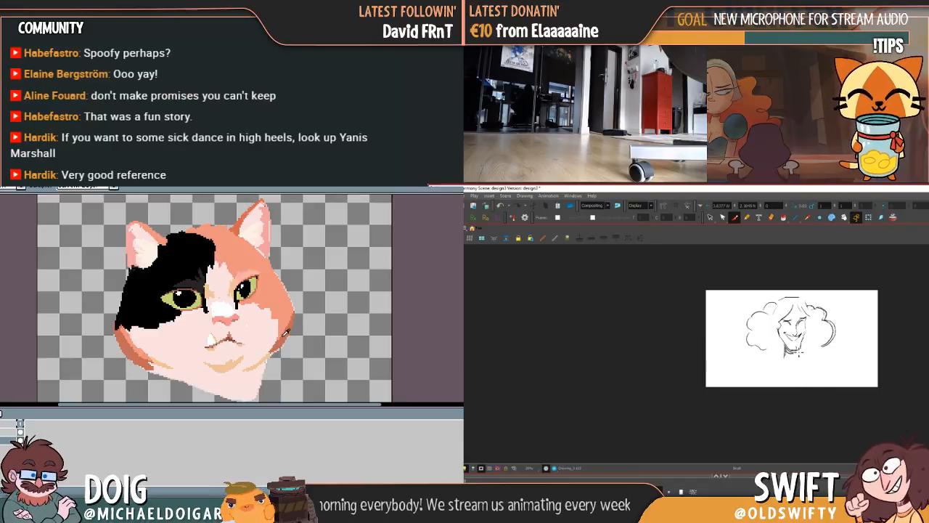
key(f)
key(g)
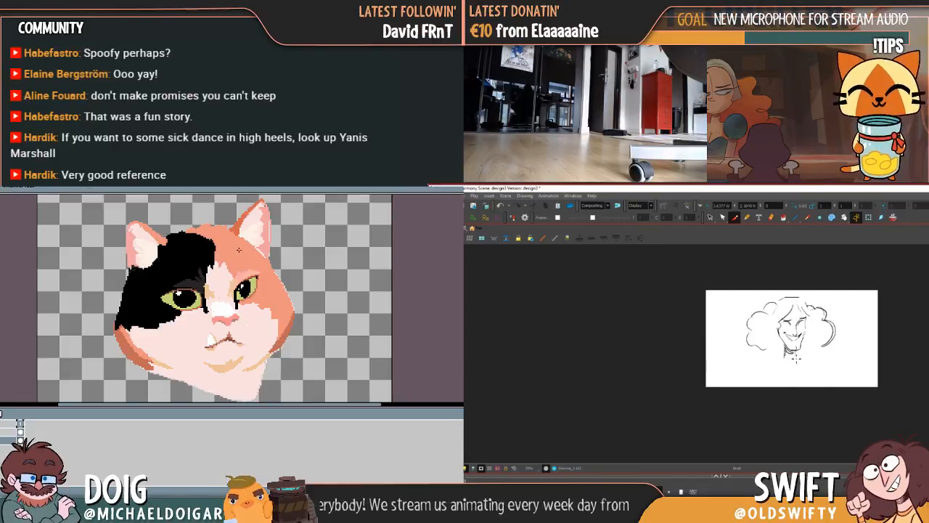
mouse_move(795, 357)
mouse_down()
mouse_move(798, 368)
mouse_move(781, 362)
mouse_up()
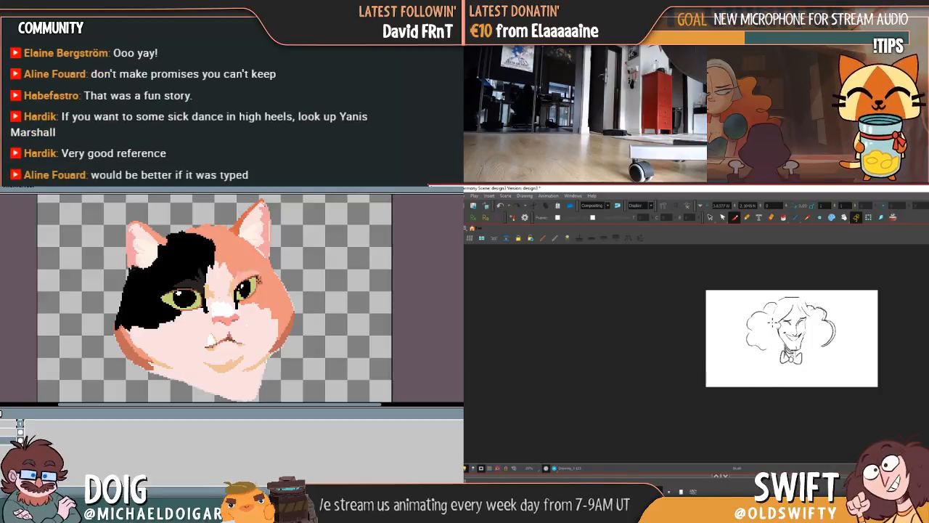
Sketch both shoulders and a round chest shape beneath the bow tie
drag(267, 264, 264, 267)
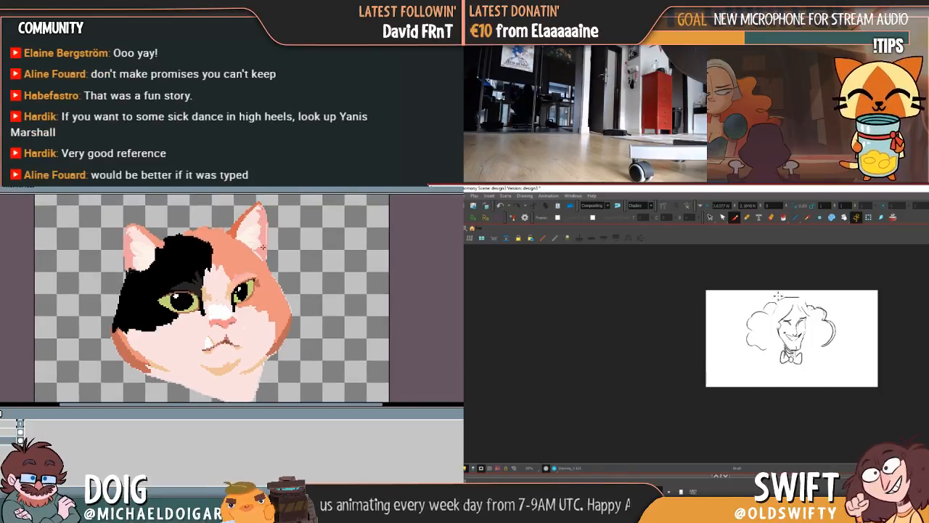
key(f)
key(g)
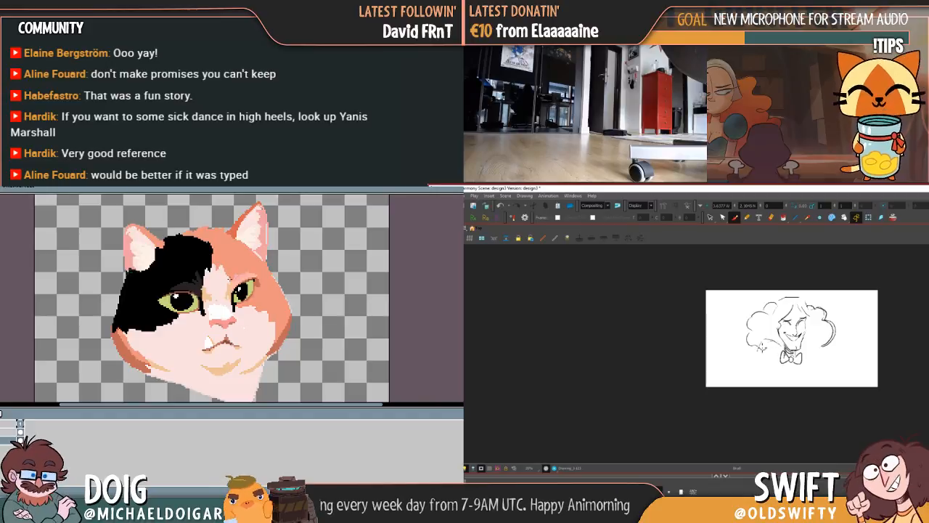
key(f)
key(g)
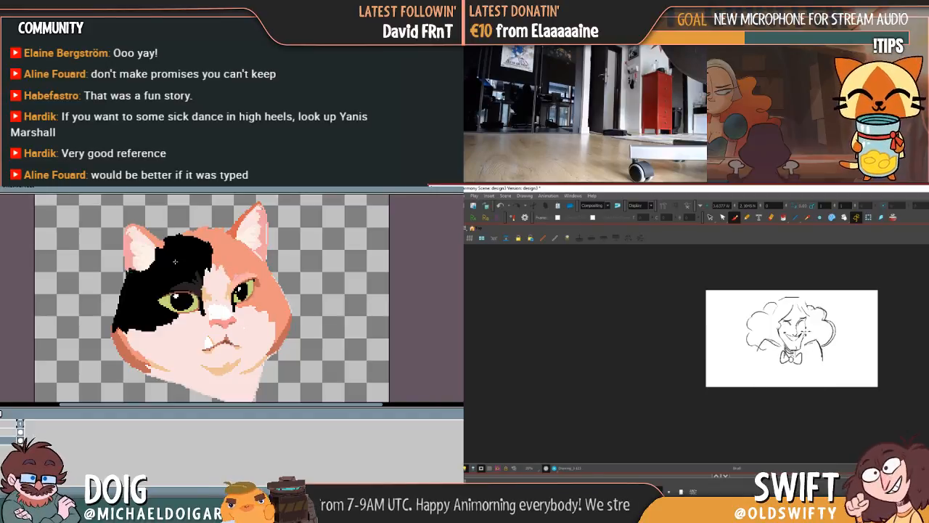
key(f)
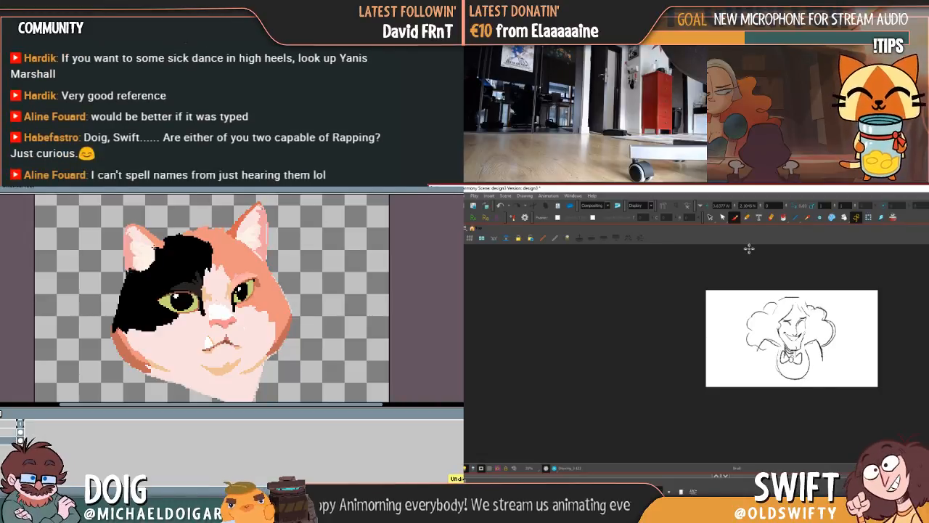
Adjust the position of the round chest shape below the bow tie with the Select tool
click(710, 217)
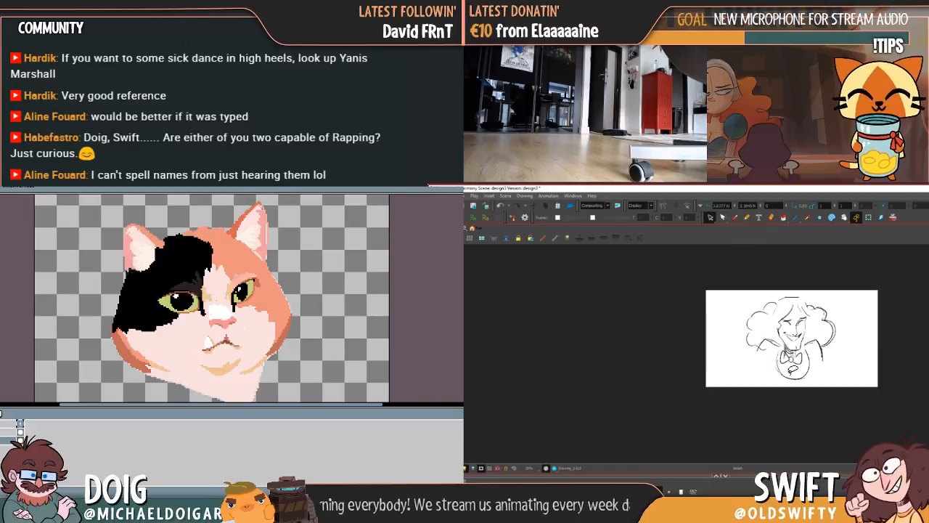
mouse_move(774, 349)
mouse_down()
mouse_move(808, 371)
mouse_move(816, 366)
mouse_move(771, 366)
mouse_up()
click(835, 352)
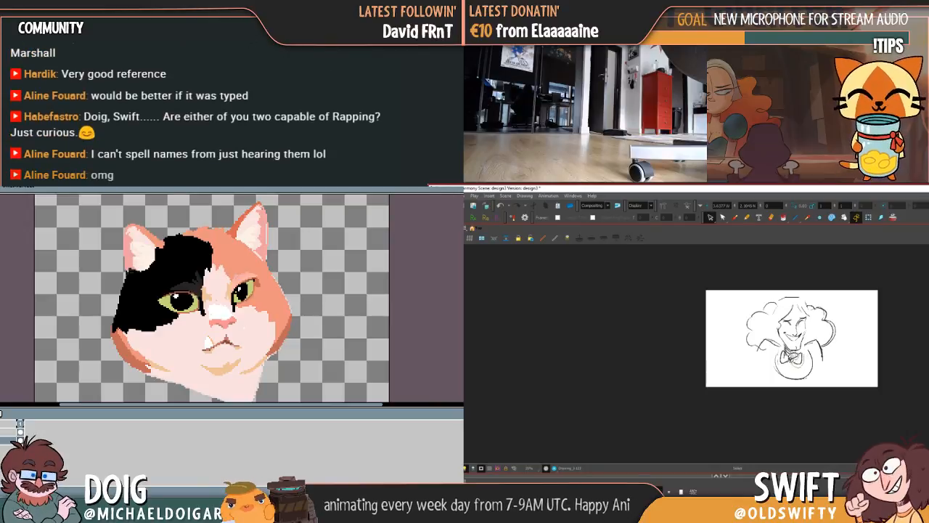
Select the bow tie and adjust its size and position under the chin, comparing with the neighbouring drawing
click(791, 358)
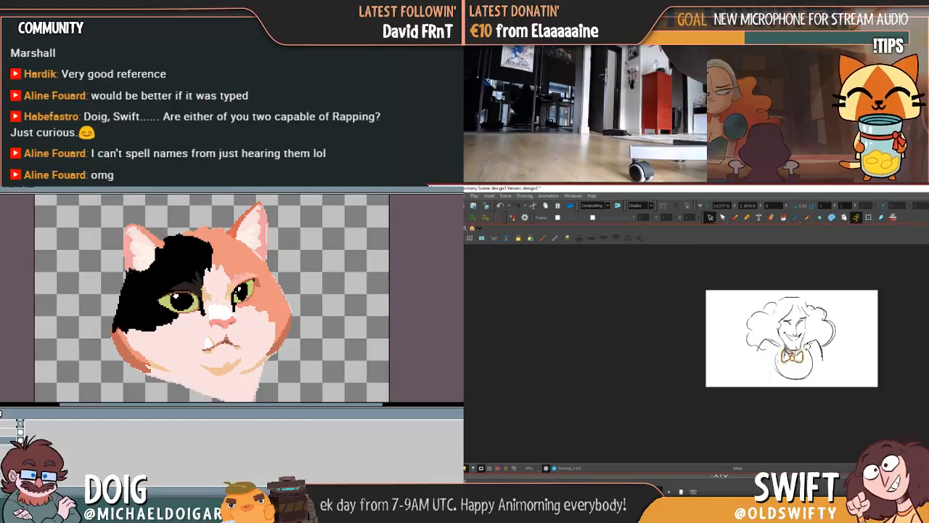
key(.)
key(.)
key(.)
key(.)
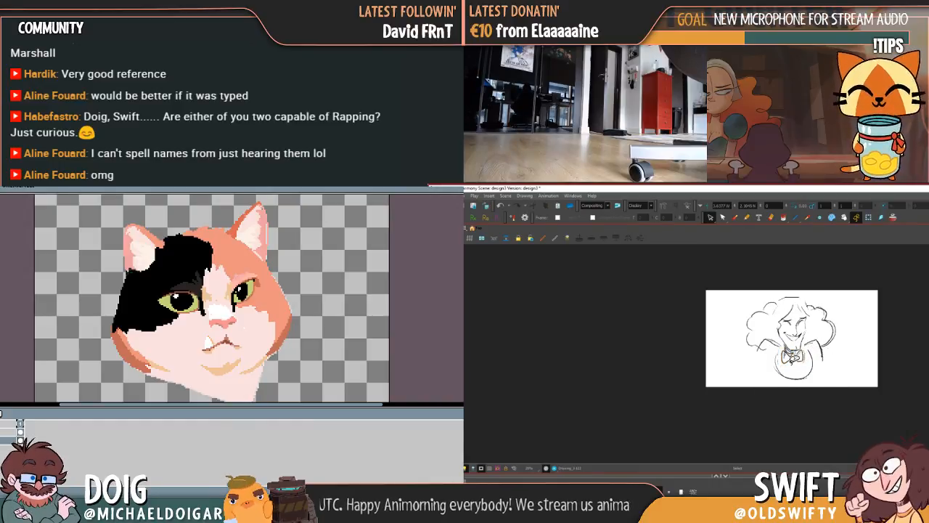
click(802, 361)
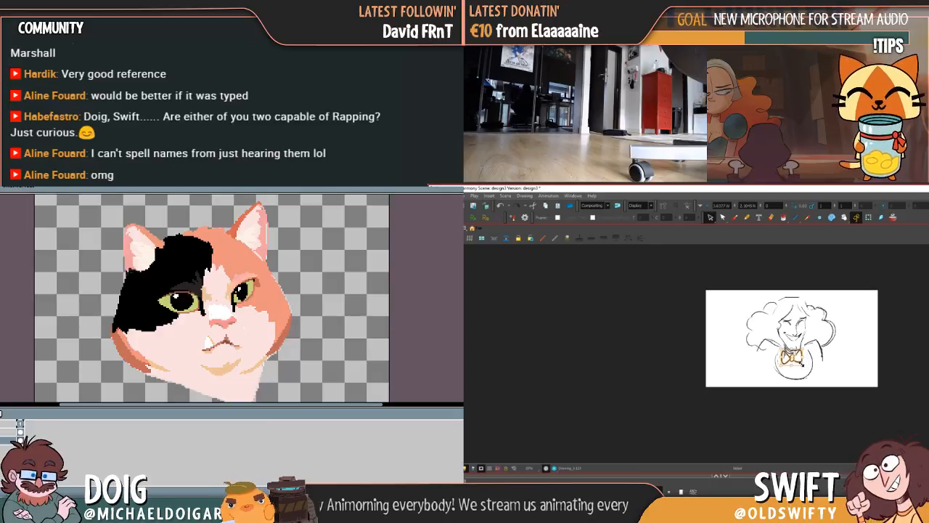
drag(801, 363, 792, 356)
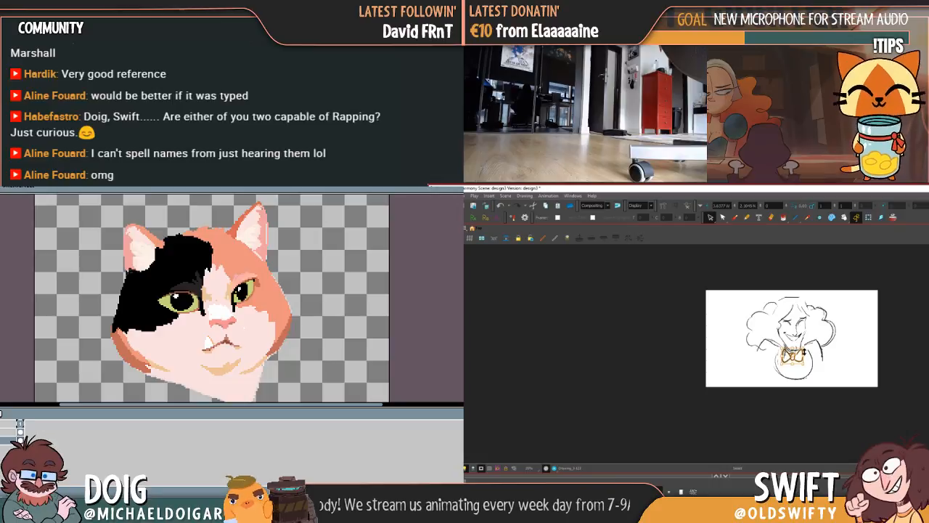
click(819, 350)
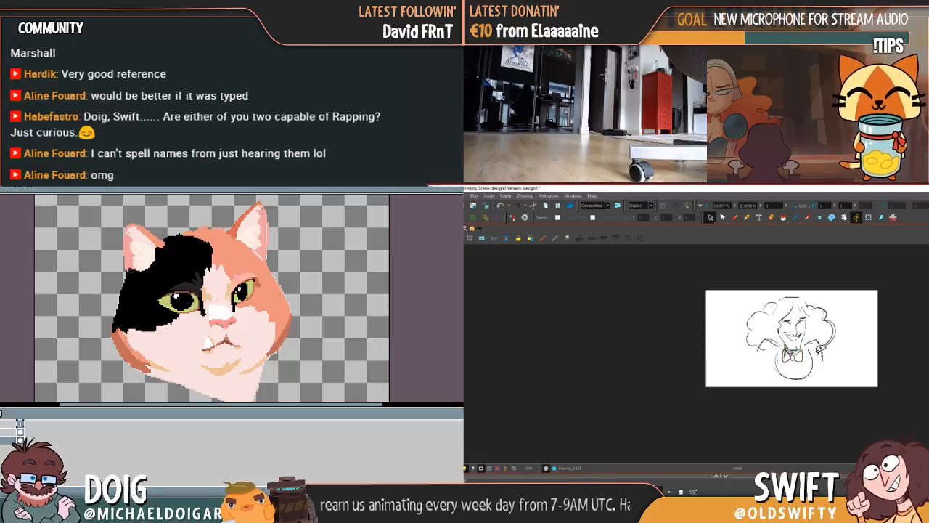
key(.)
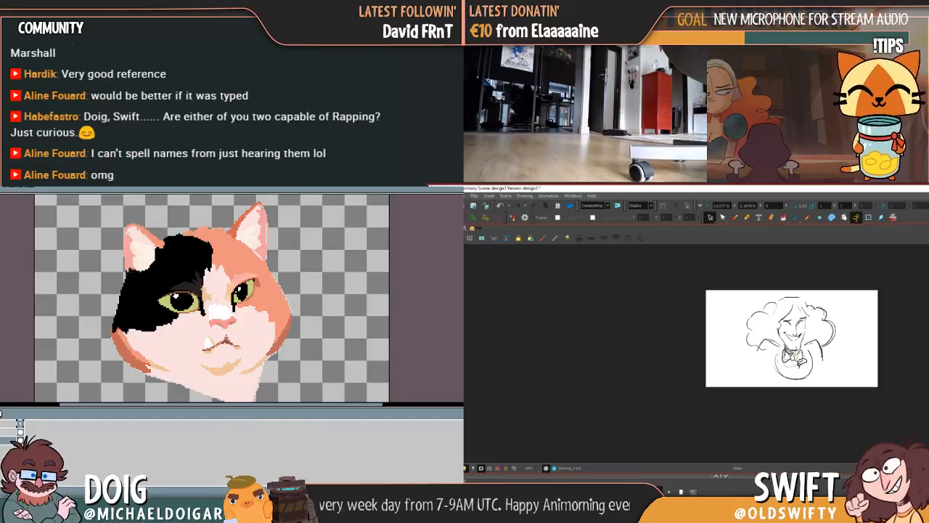
click(797, 359)
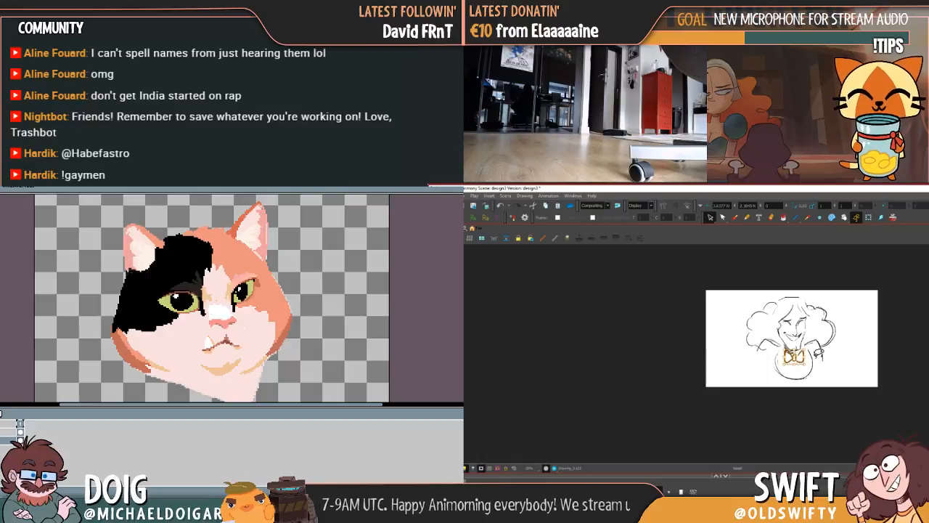
click(818, 353)
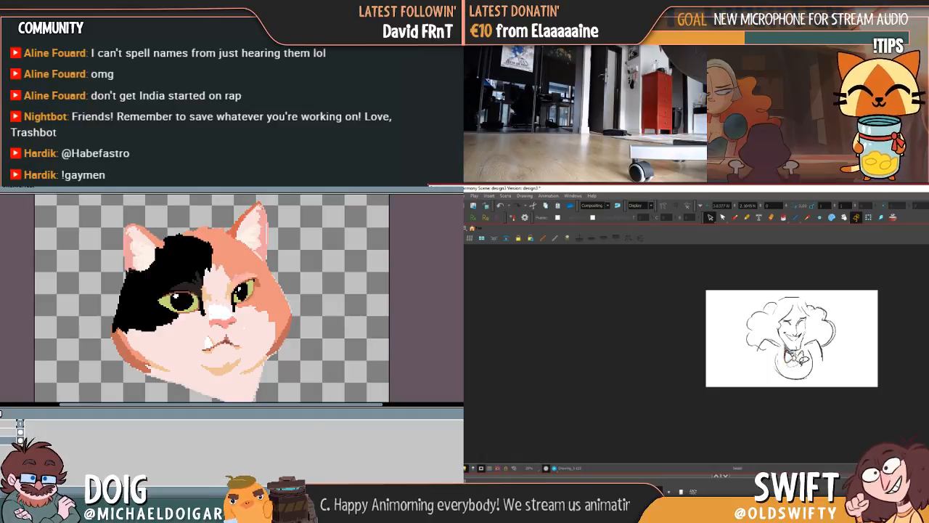
Rework the arm line below the shoulder on the figure's right-hand side and lengthen it down to the frame's lower edge
click(834, 355)
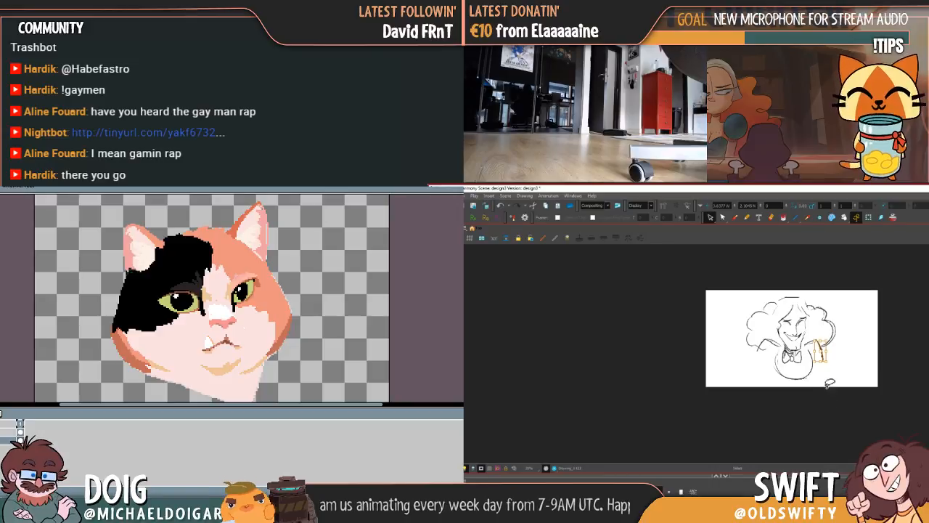
click(822, 367)
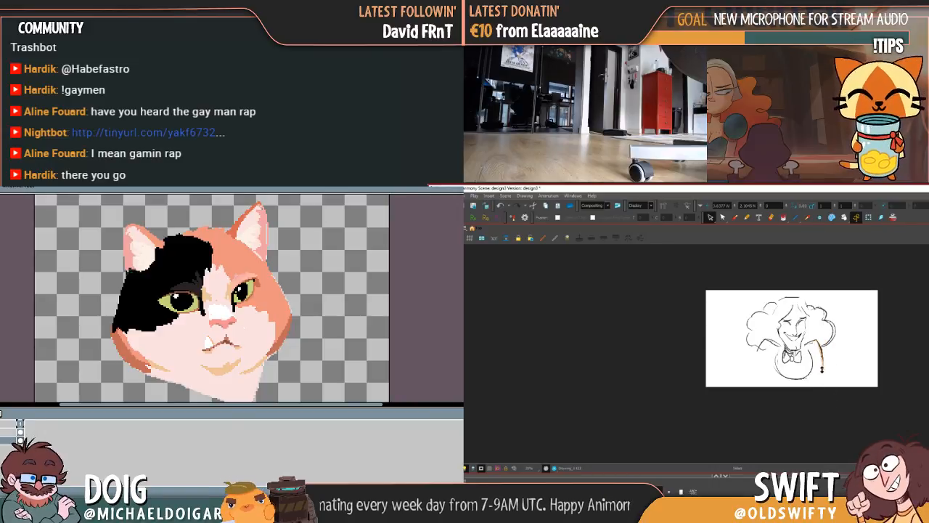
key(Delete)
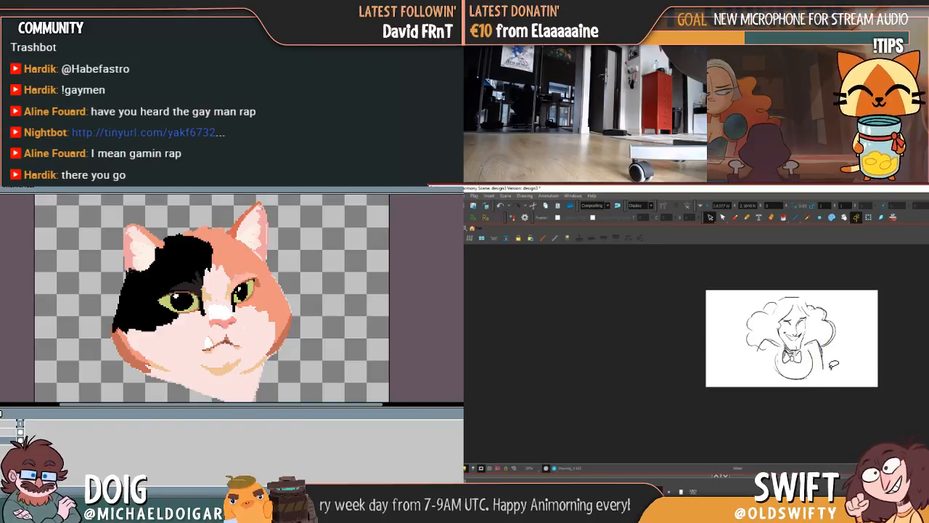
click(822, 367)
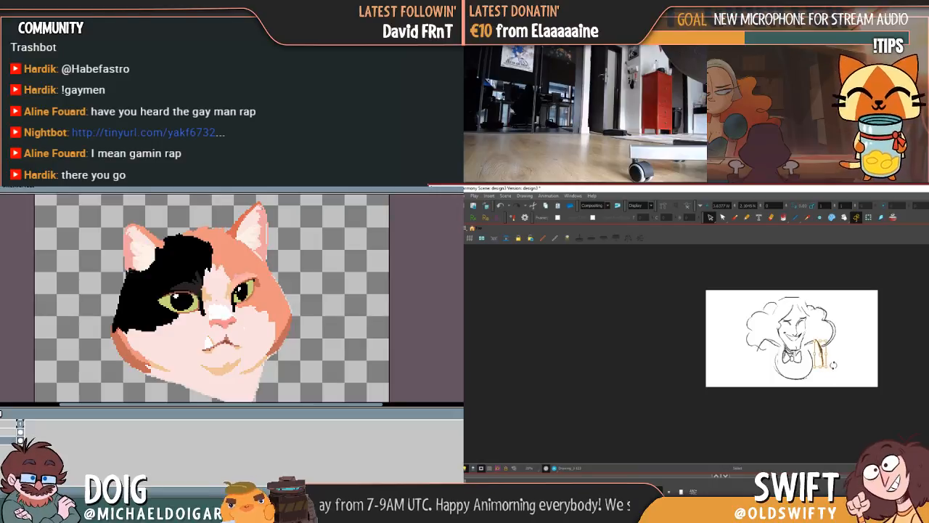
key(Delete)
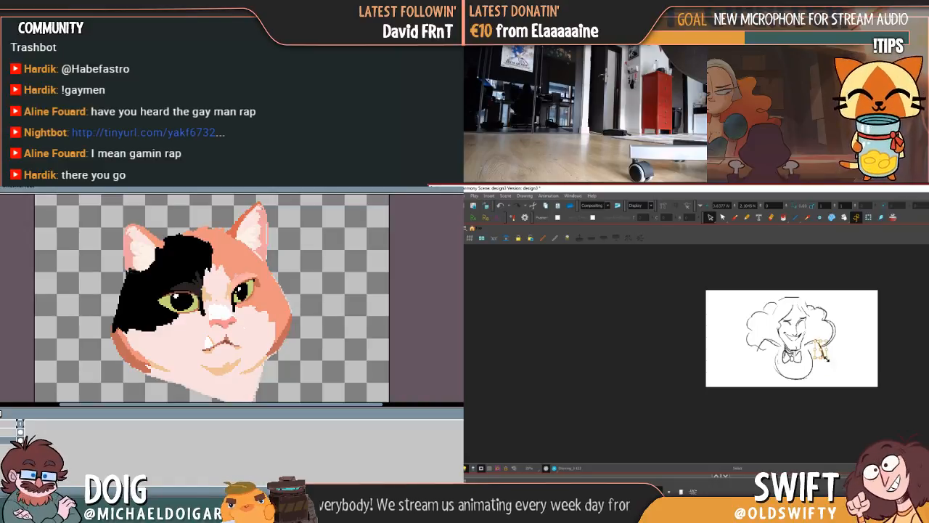
click(840, 361)
mouse_move(825, 355)
mouse_down()
mouse_move(820, 416)
mouse_move(828, 361)
mouse_up()
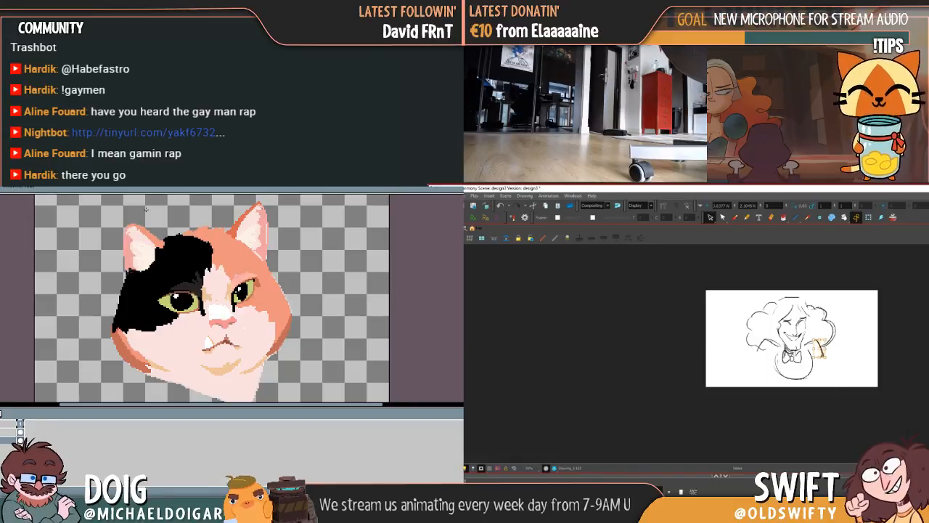
key(Delete)
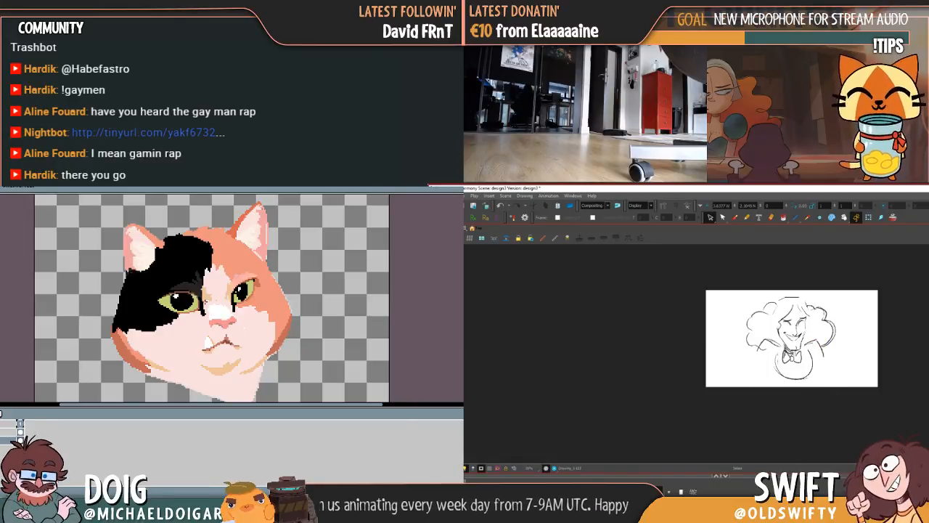
click(733, 217)
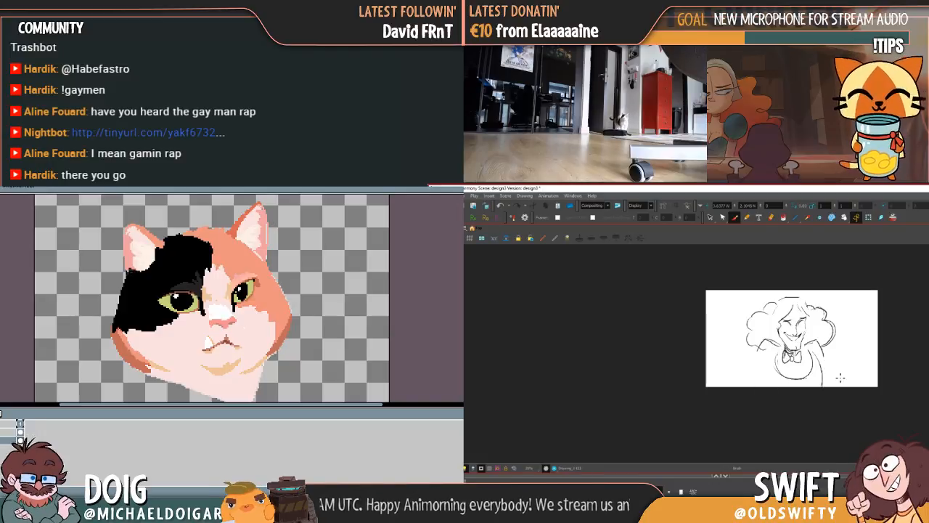
Sketch the outstretched arm on the left-hand side and the torso lines around the round chest shape
click(710, 217)
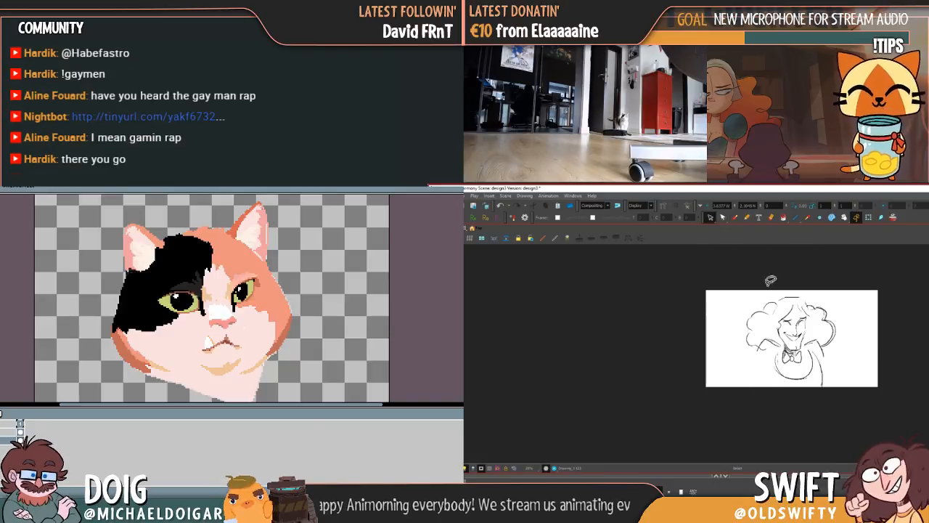
click(811, 369)
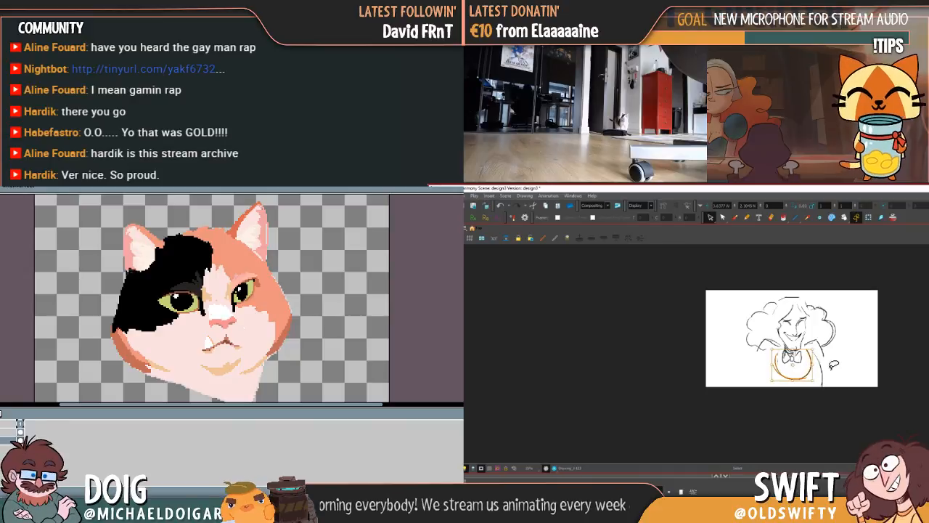
click(833, 365)
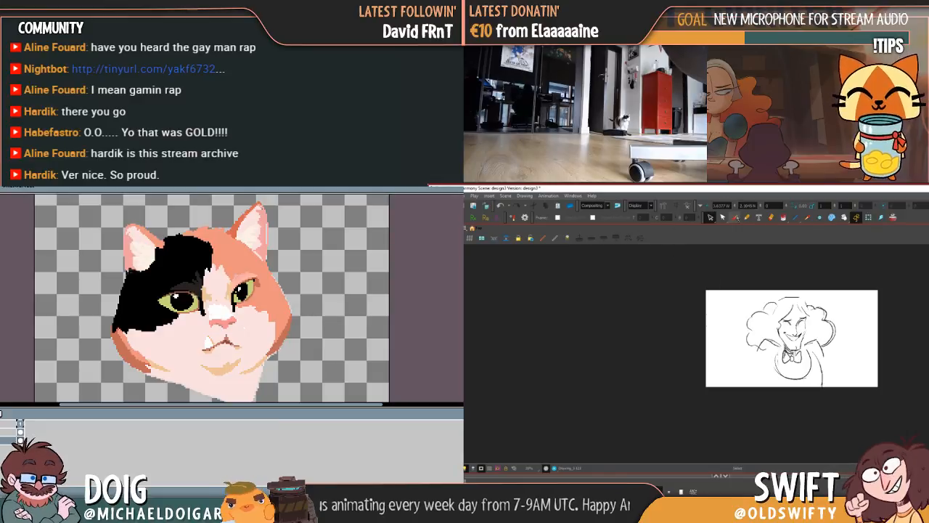
click(734, 217)
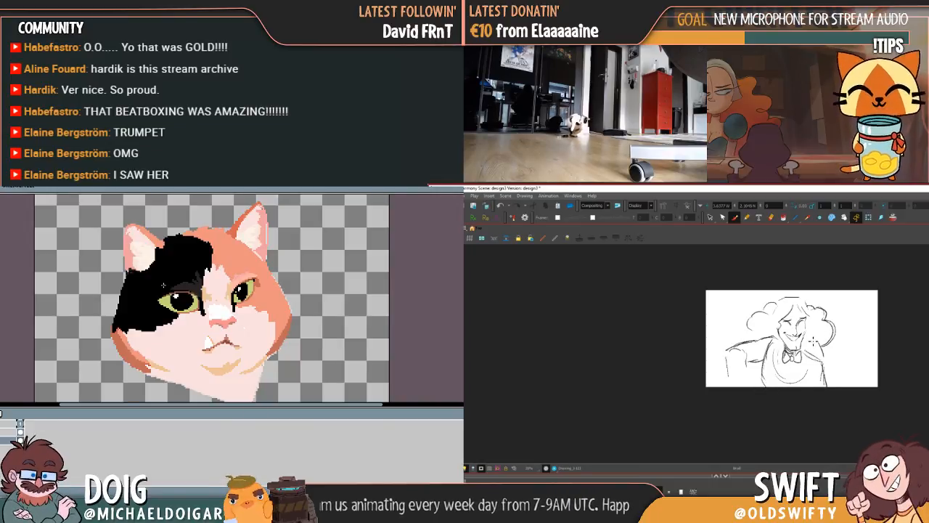
Transform the bow tie to fit the neck, checking it against the neighbouring drawing
click(710, 217)
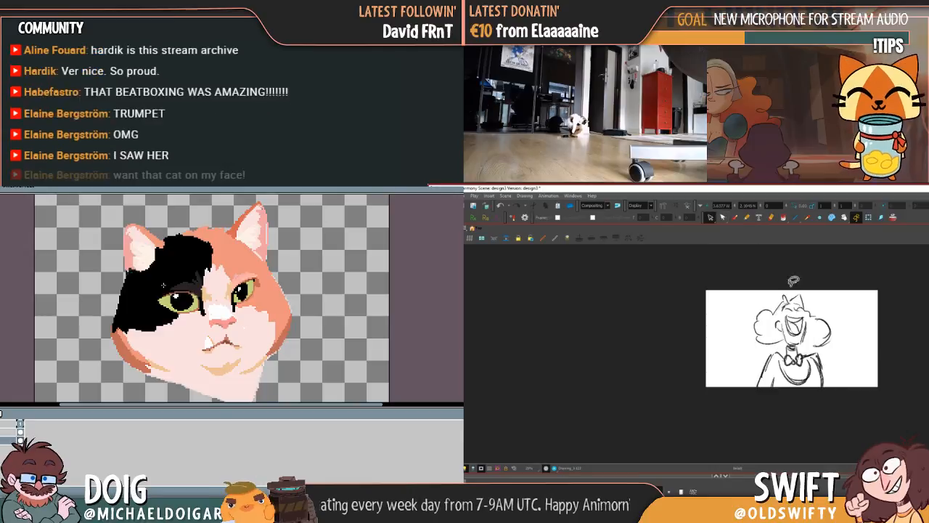
click(792, 356)
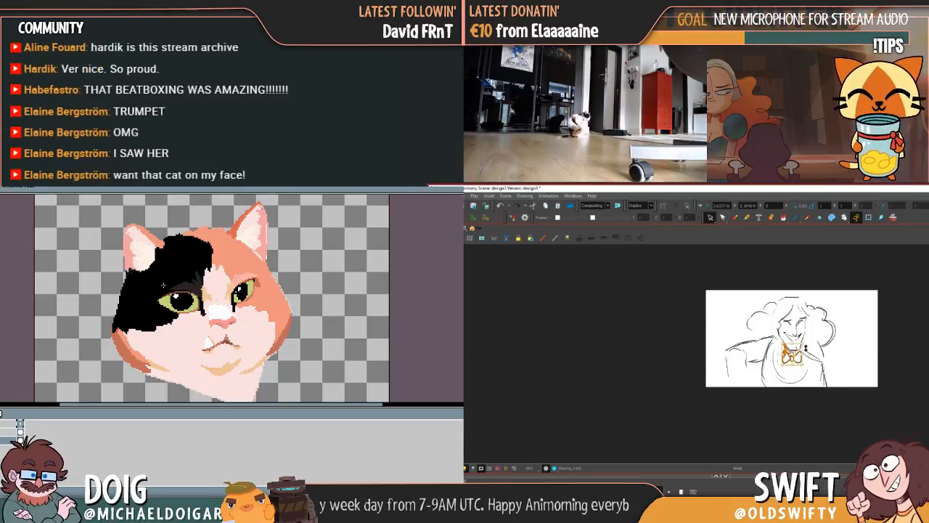
click(807, 346)
click(791, 354)
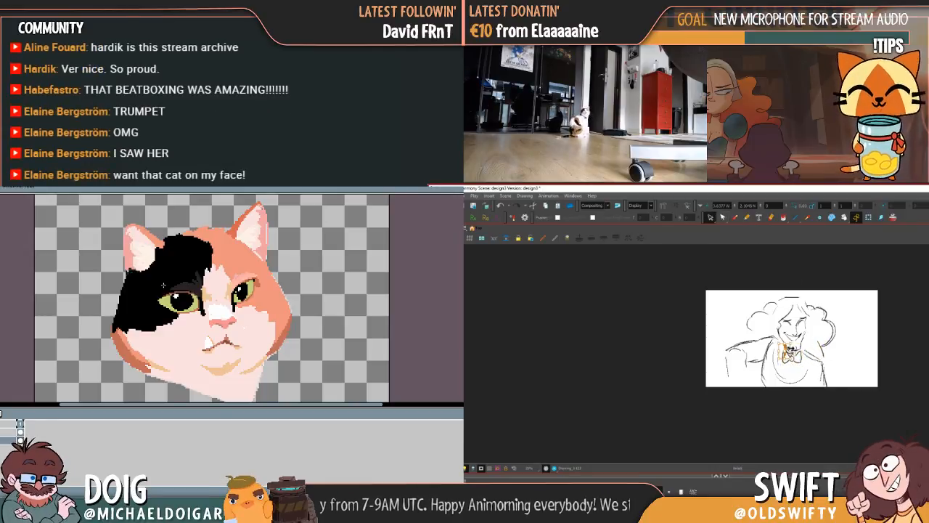
mouse_move(796, 347)
mouse_down()
mouse_move(781, 362)
mouse_move(802, 358)
mouse_up()
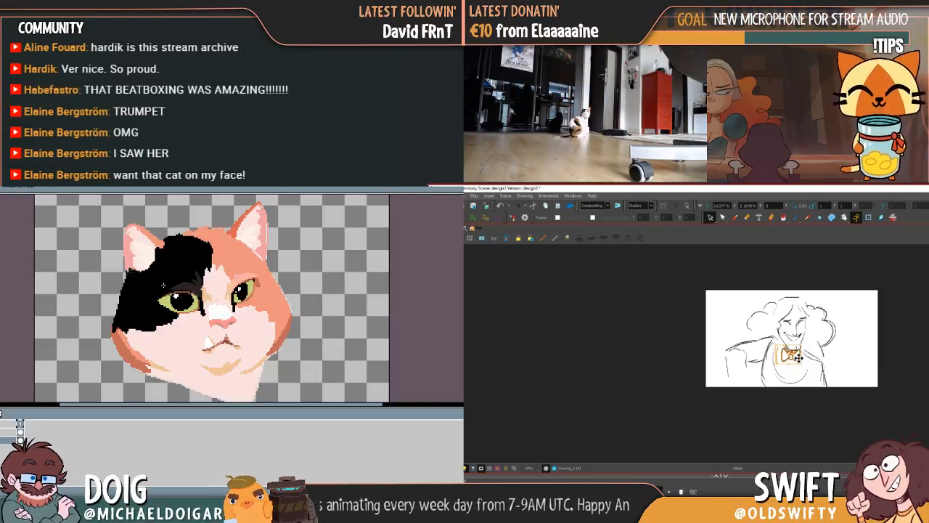
click(827, 350)
key(.)
key(.)
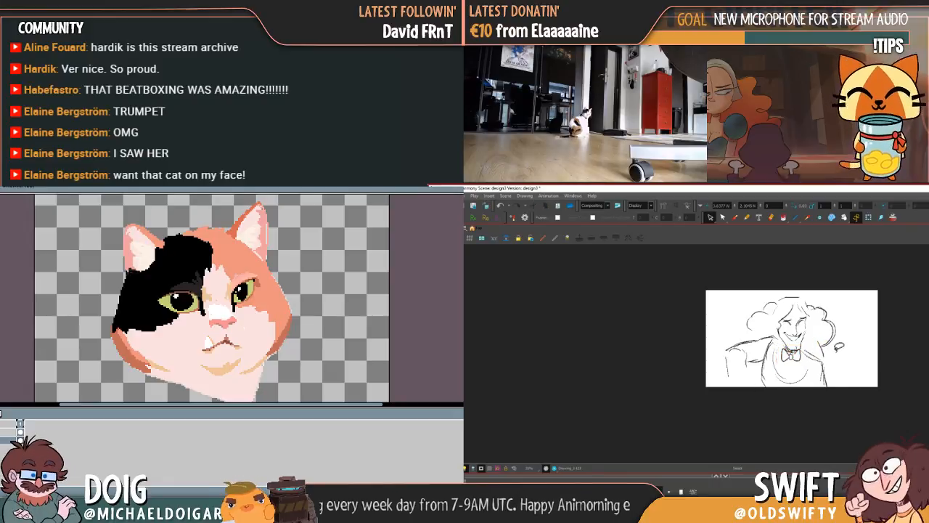
Select the whole figure and shift it slightly lower in the frame
mouse_move(787, 405)
mouse_down()
mouse_move(863, 369)
mouse_move(850, 381)
mouse_up()
drag(838, 297, 839, 299)
drag(805, 348, 812, 336)
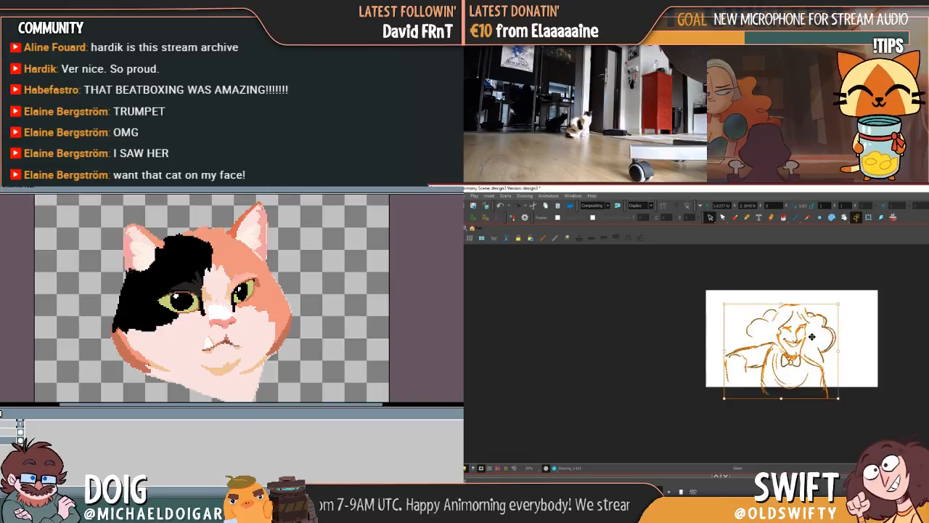
drag(842, 303, 851, 316)
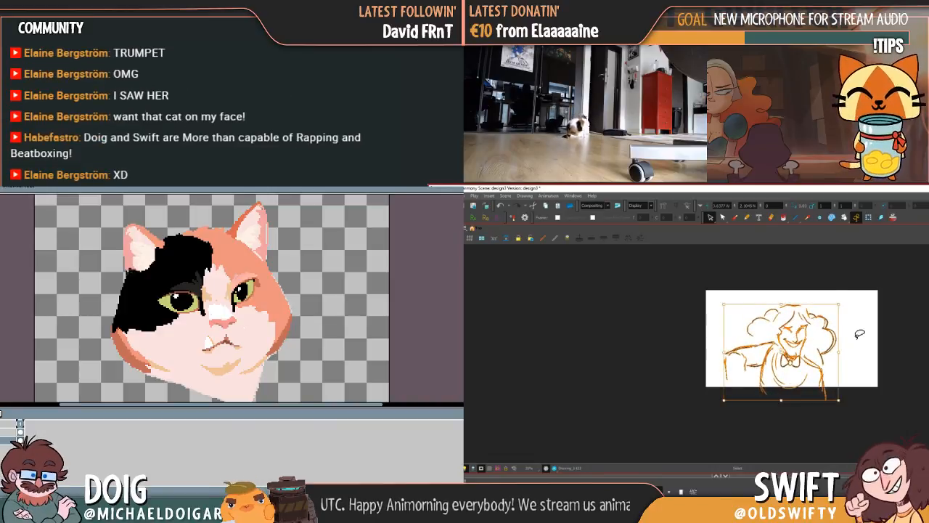
click(857, 346)
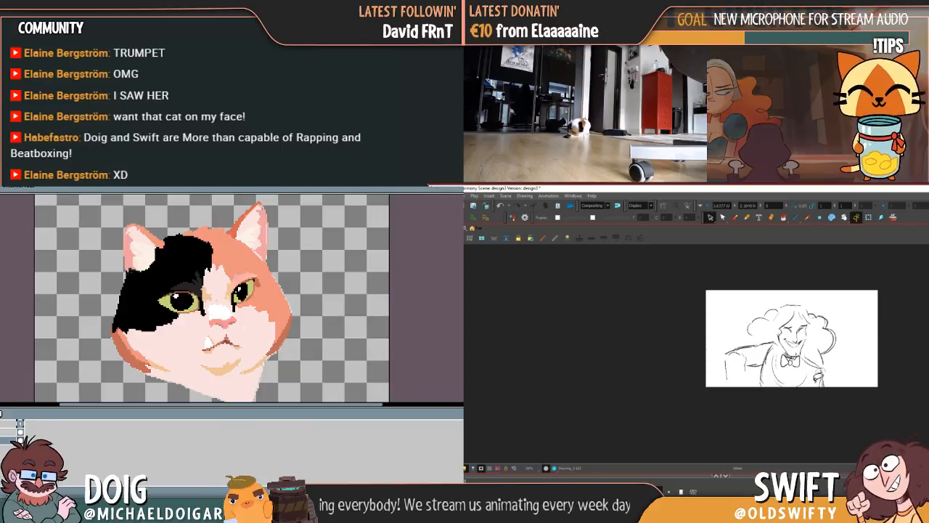
Delete the short diagonal line beside the bow tie at the right-hand shoulder
click(818, 377)
click(843, 376)
key(comma)
key(period)
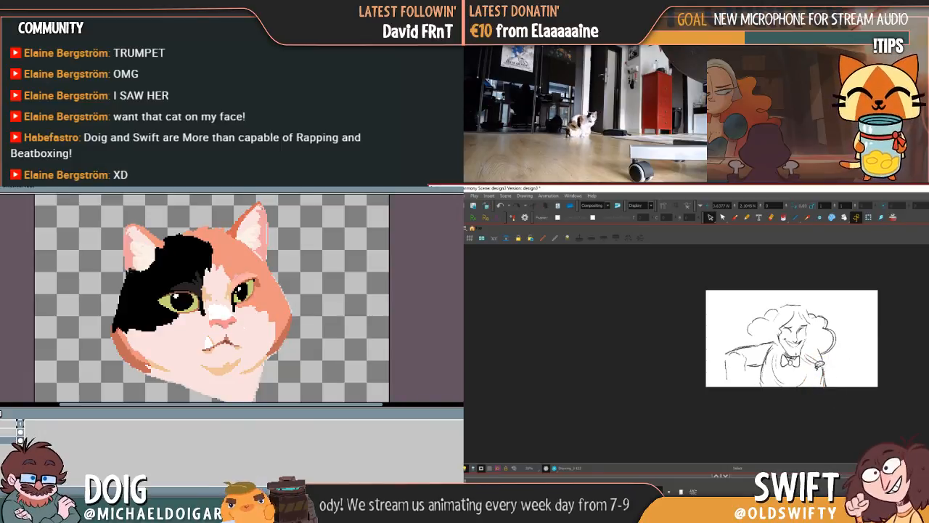
click(819, 364)
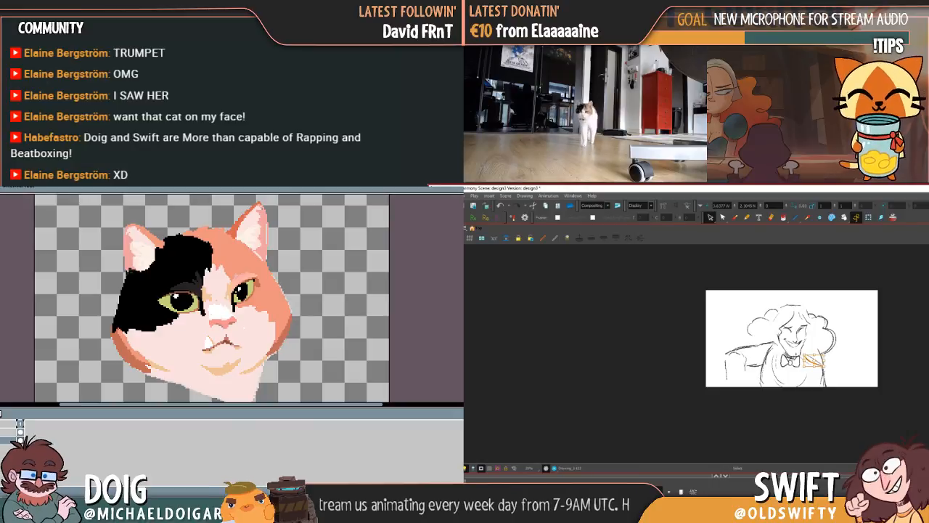
key(Delete)
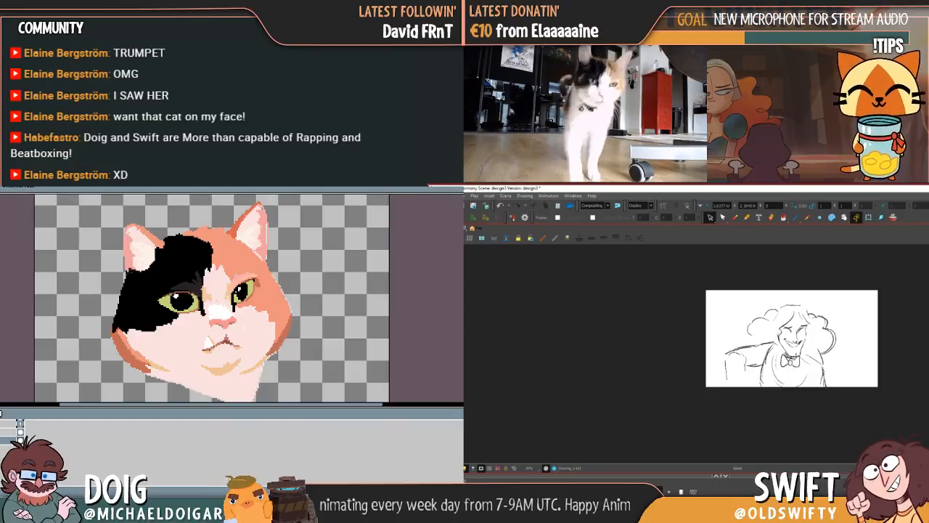
Sketch the lower arm line on the right-hand side with the Brush tool and erase its stray strokes, comparing with the neighbouring drawing
click(735, 217)
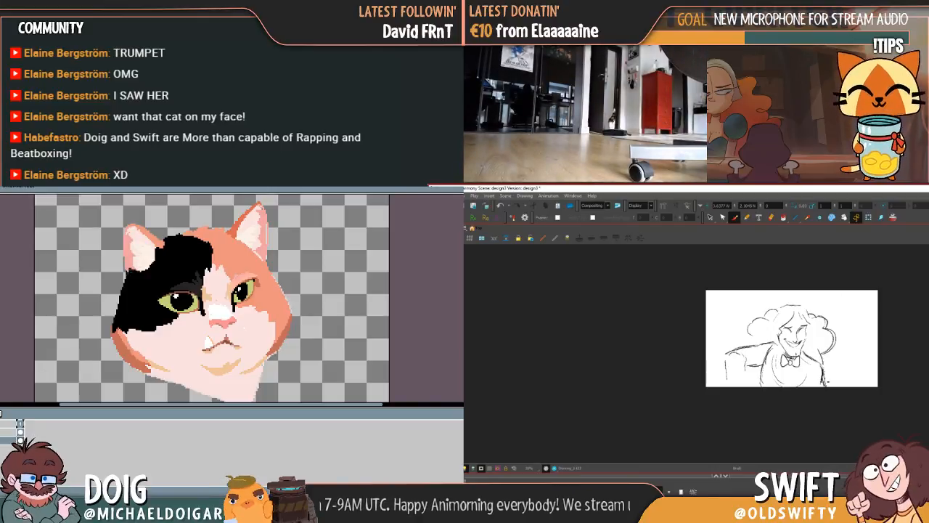
key(f)
key(g)
key(f)
key(g)
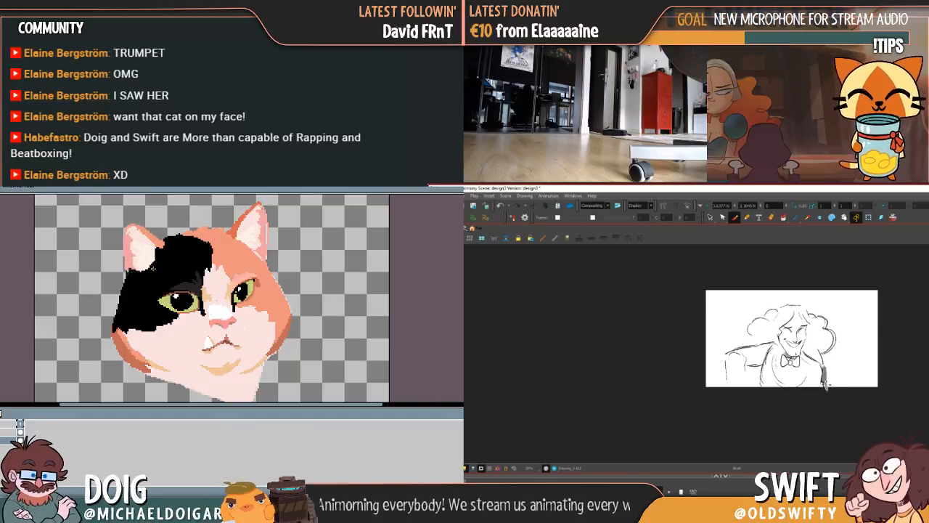
key(f)
key(g)
key(f)
key(g)
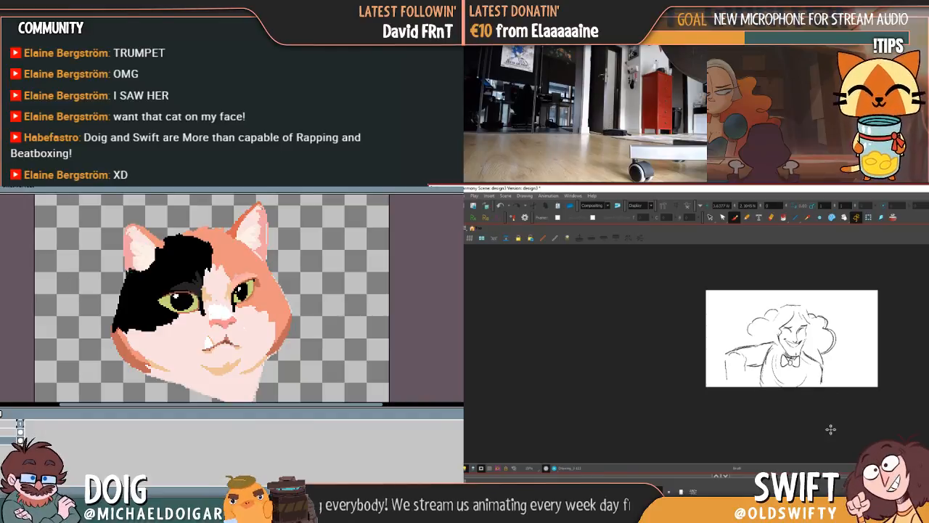
Redraw the right-hand arm line down to the frame's lower edge and refine the left-hand hair curls, comparing with the neighbouring drawing
key(f)
key(g)
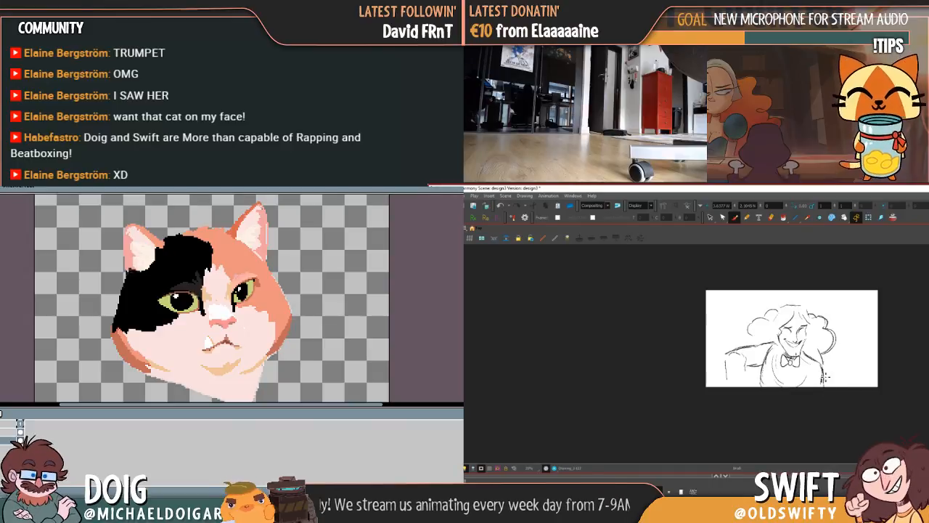
key(f)
key(g)
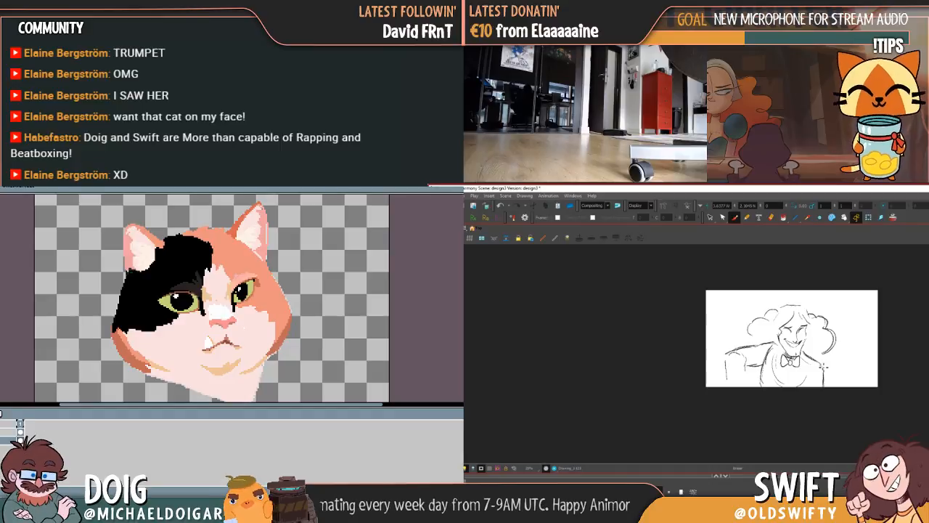
key(f)
key(g)
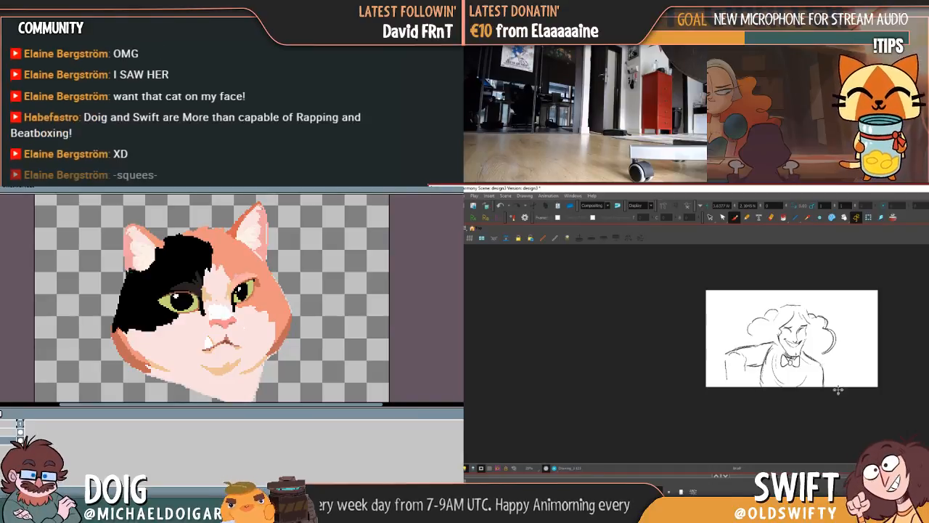
key(f)
key(g)
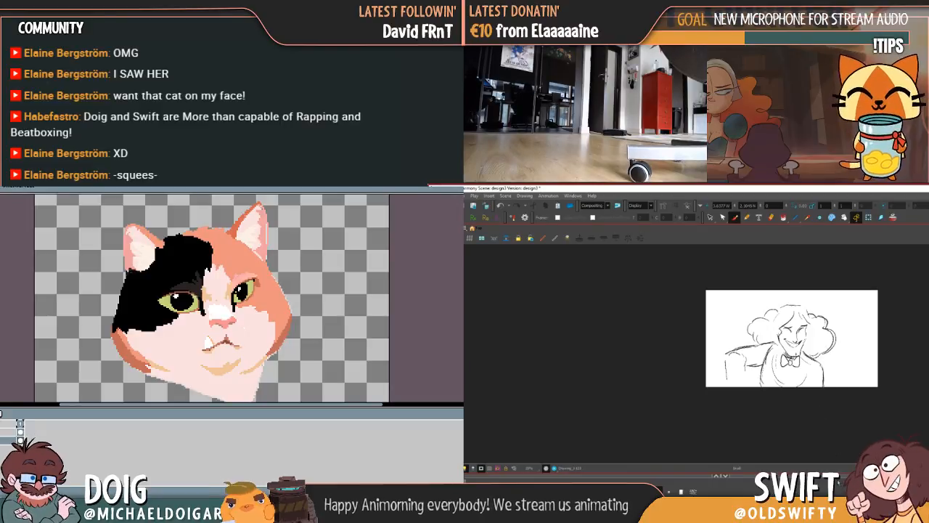
key(f)
key(g)
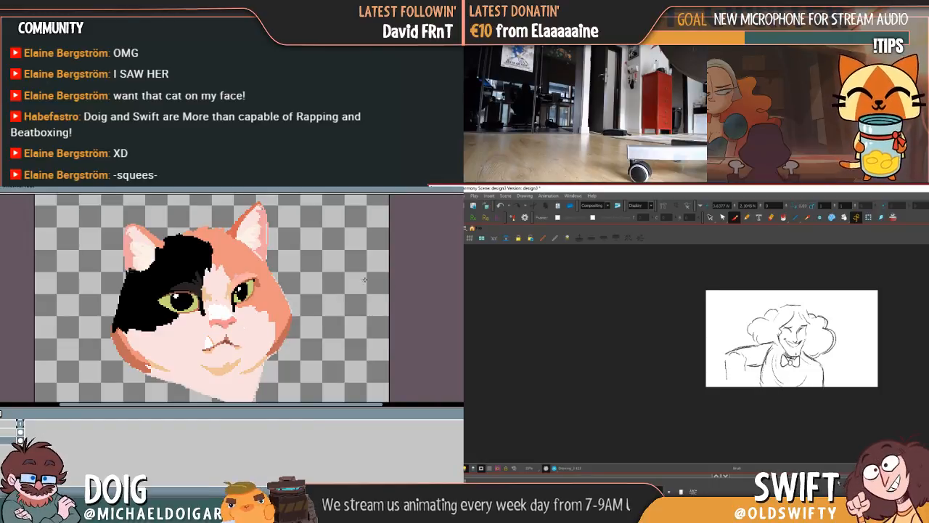
Go to an empty frame and sketch the first head-top and eyebrow marks for another pose
drag(223, 322, 230, 320)
key(f)
key(f)
key(.)
key(.)
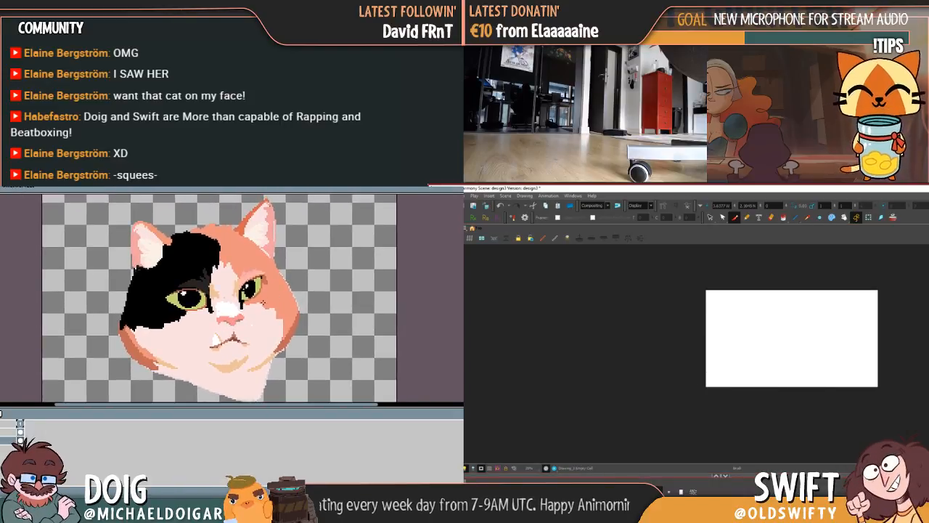
key(.)
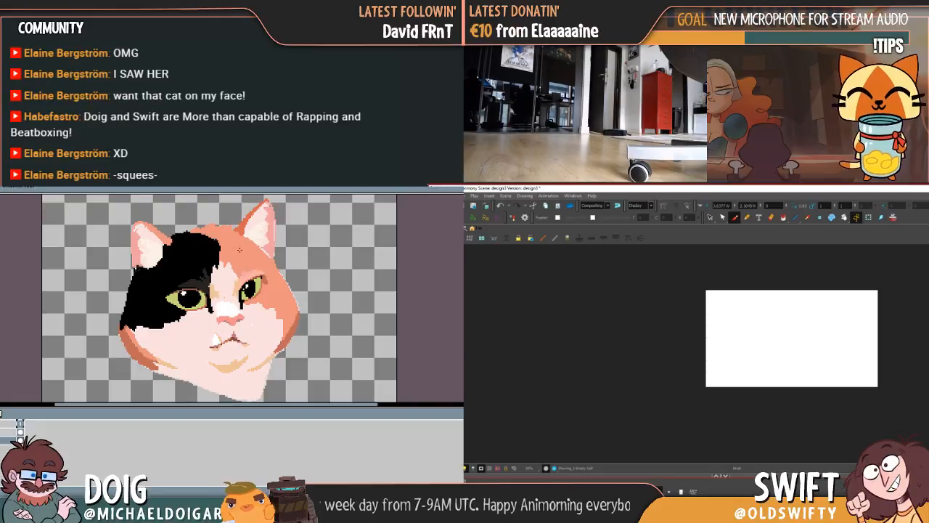
key(.)
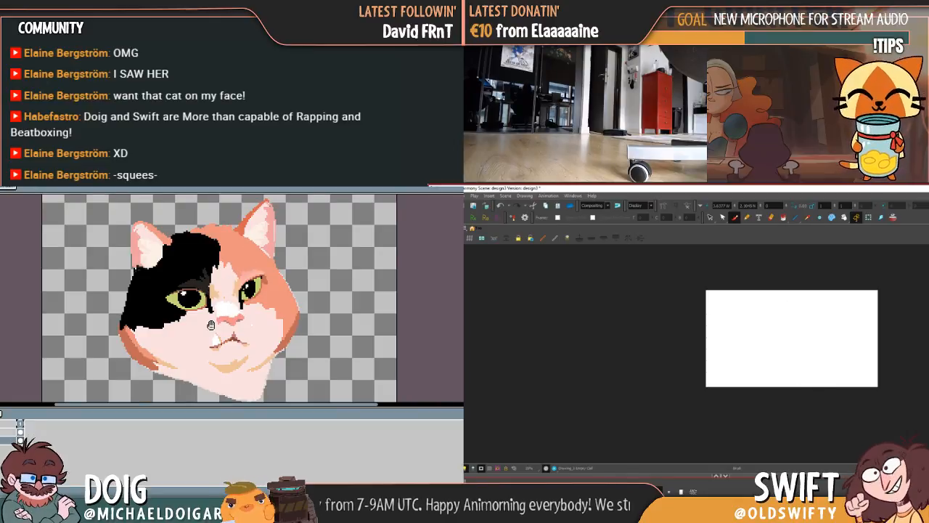
drag(211, 325, 217, 322)
key(period)
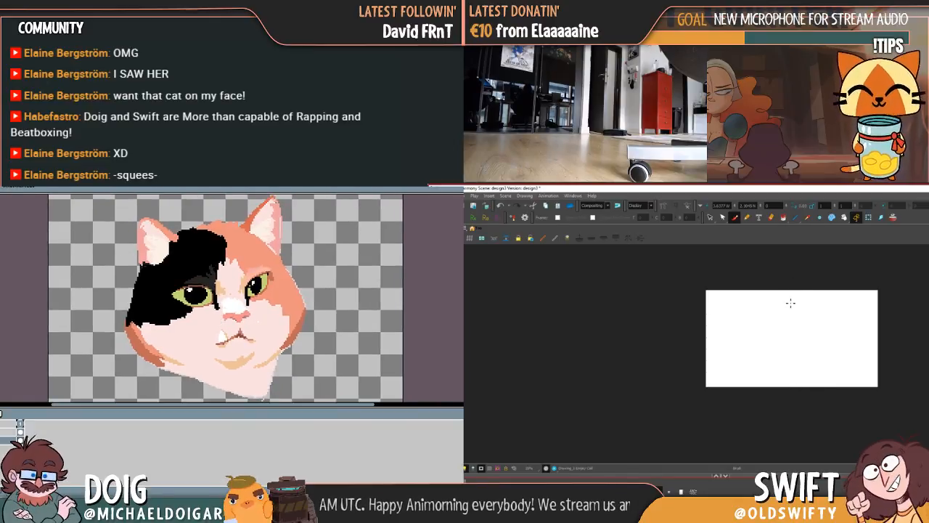
key(comma)
key(period)
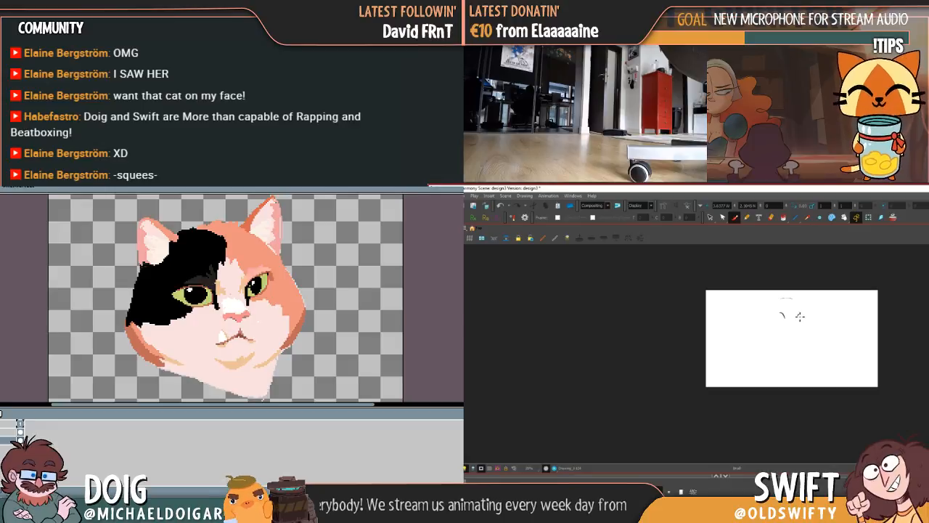
Copy the head and hair from the previous pose into the new drawing and position them near the frame's upper edge
key(alt+s)
key(comma)
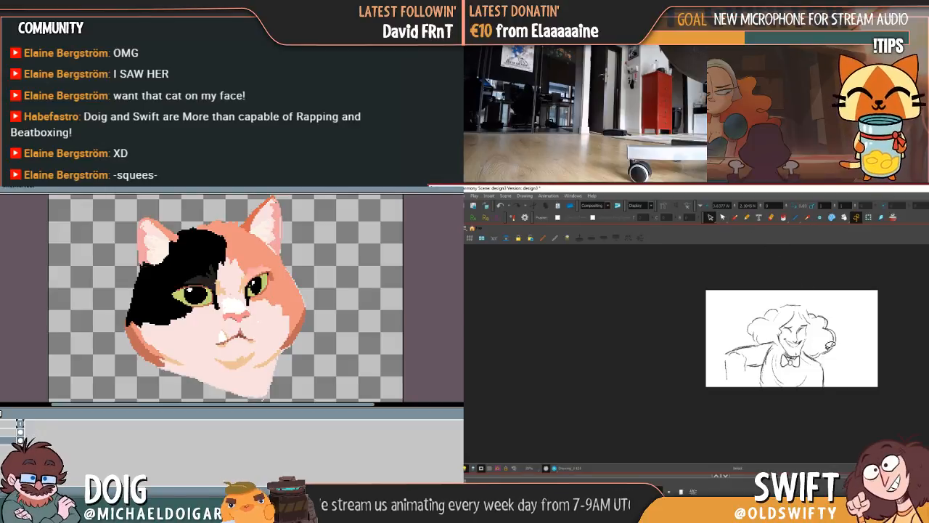
mouse_move(788, 352)
mouse_down()
mouse_move(771, 342)
mouse_move(858, 320)
mouse_move(846, 386)
mouse_up()
key(period)
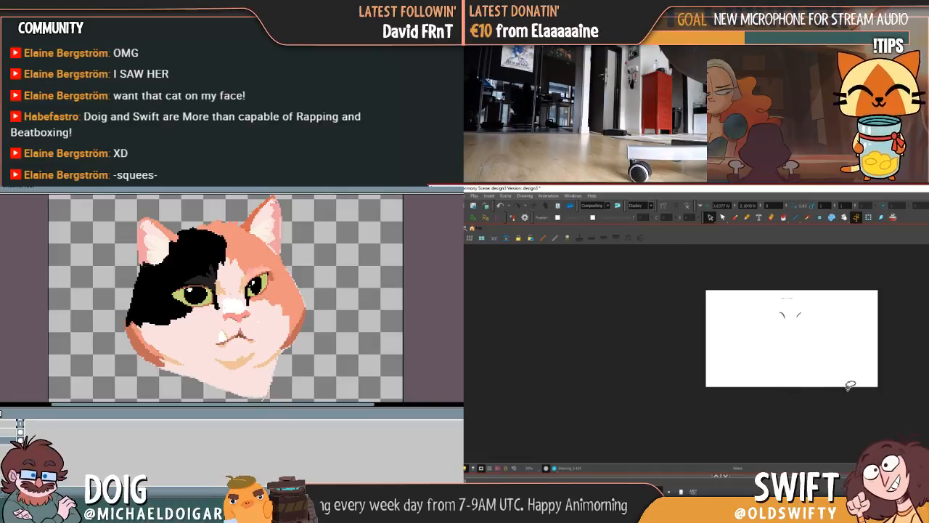
key(ctrl+v)
drag(799, 332, 793, 319)
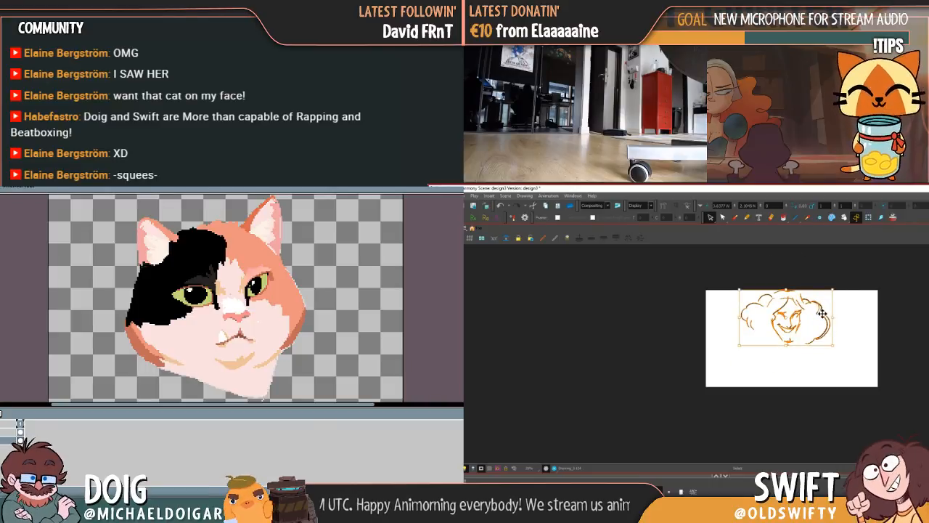
drag(821, 311, 842, 292)
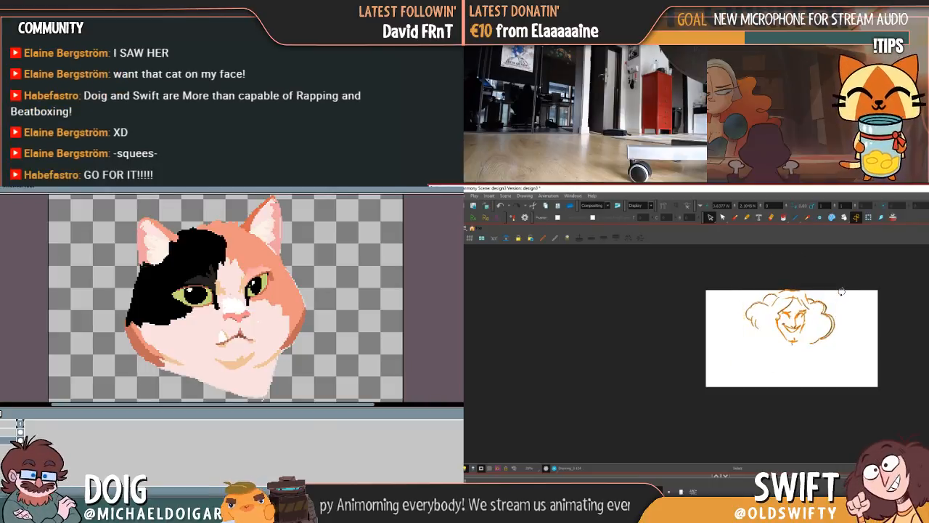
click(851, 294)
Check the eye lines on the pasted head and compare its placement with the previous pose
click(804, 317)
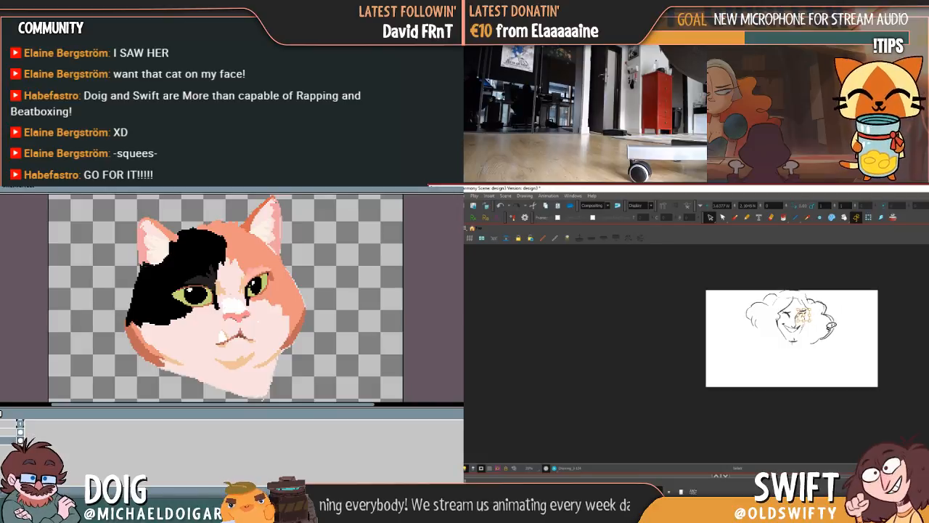
click(833, 326)
key(f)
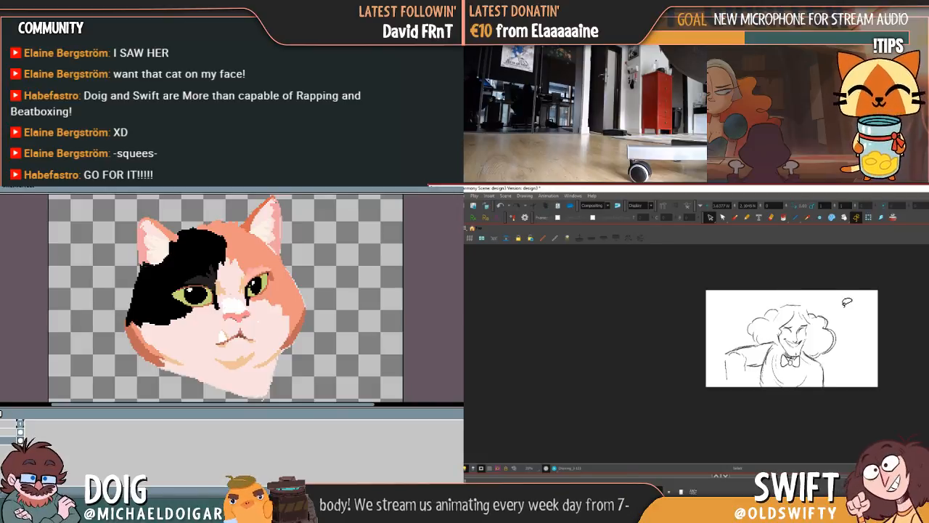
key(g)
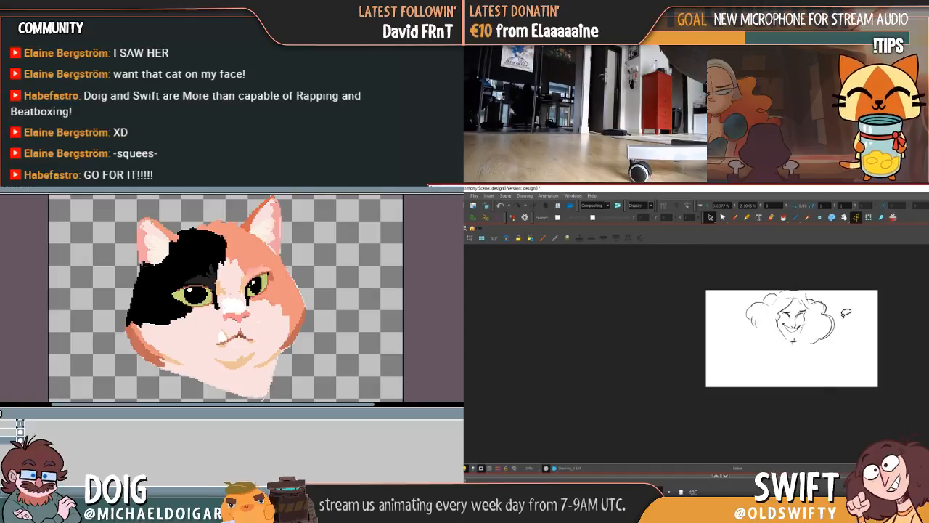
key(f)
key(g)
Sketch the sloping left-hand shoulder and outer arm line below the pasted head with the Brush tool
key(alt+b)
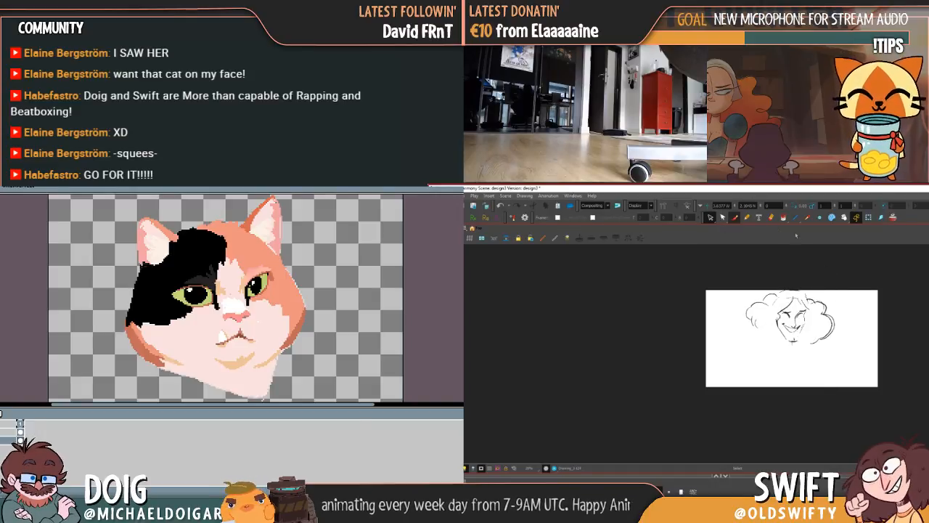
key(f)
key(g)
mouse_move(773, 328)
mouse_down()
mouse_move(728, 360)
mouse_move(735, 382)
mouse_up()
key(f)
key(g)
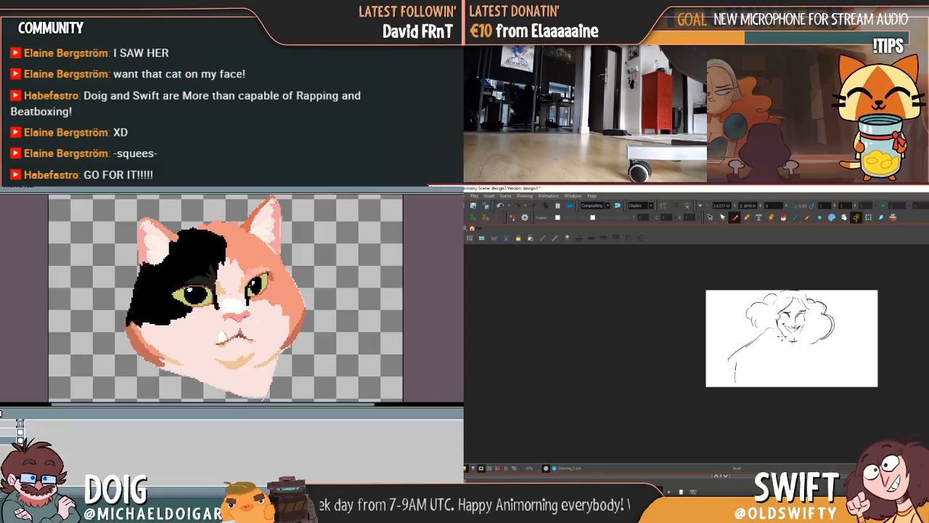
Sketch the left-hand inner arm line, the sloping right-hand body line, the bow tie and the rounded chest curves
drag(779, 335, 737, 376)
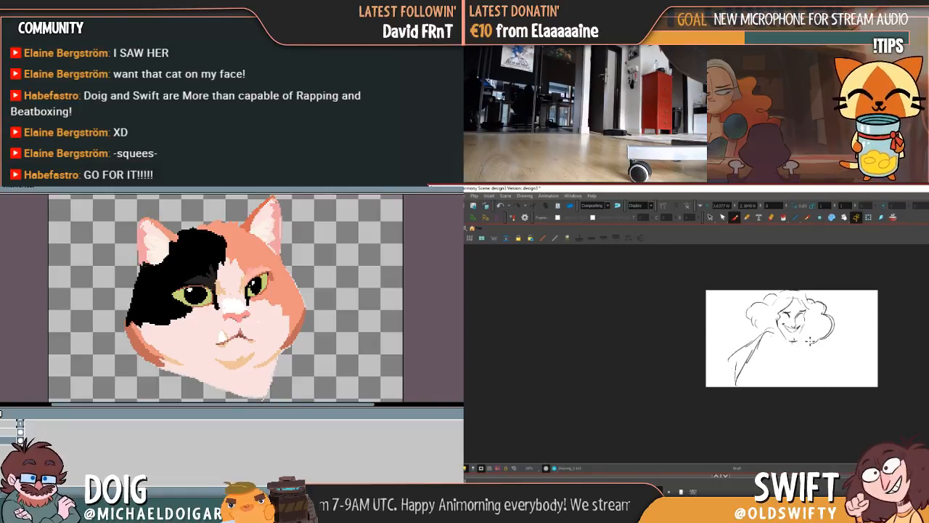
drag(827, 348, 842, 384)
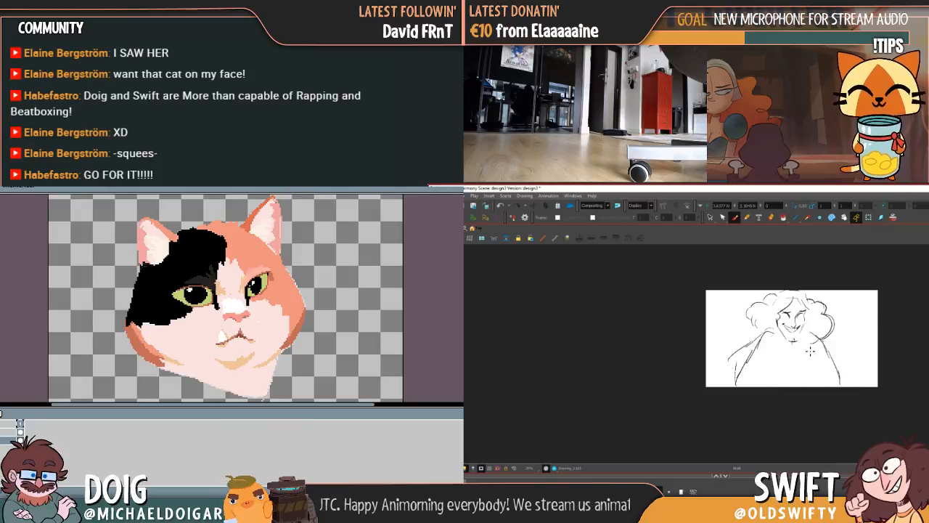
mouse_move(773, 362)
mouse_down()
mouse_move(795, 377)
mouse_move(815, 366)
mouse_up()
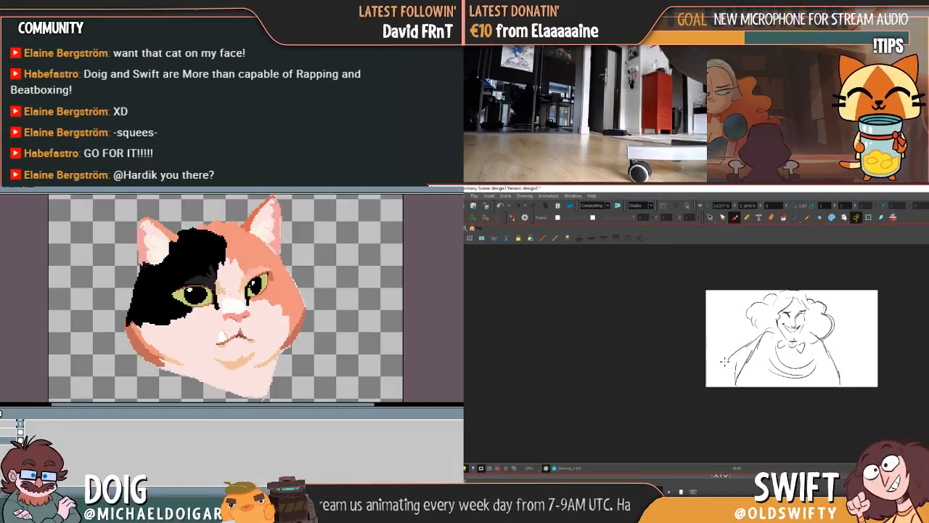
Remove the outer arm lines on the left-hand side, keeping the inner body line
mouse_move(732, 363)
mouse_down()
mouse_move(753, 342)
mouse_move(729, 386)
mouse_up()
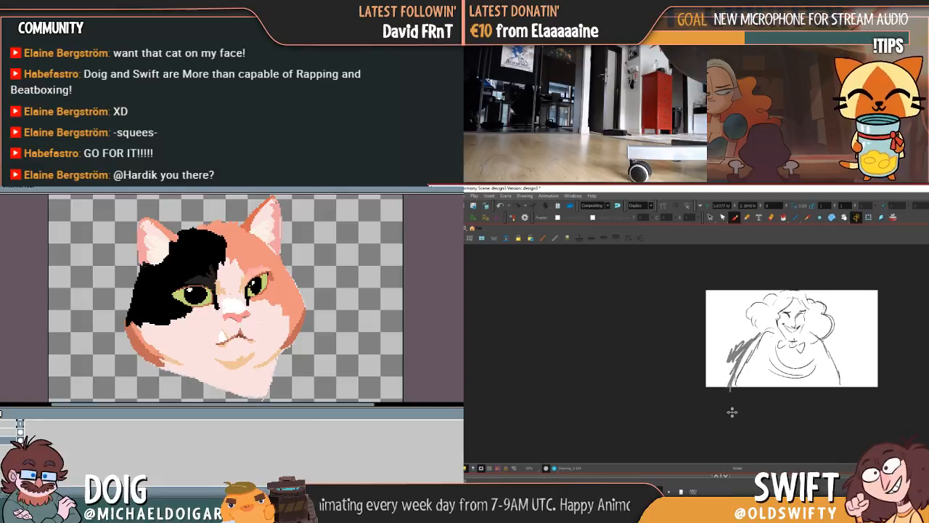
key(ctrl+z)
key(ctrl+z)
key(ctrl+z)
key(ctrl+shift+z)
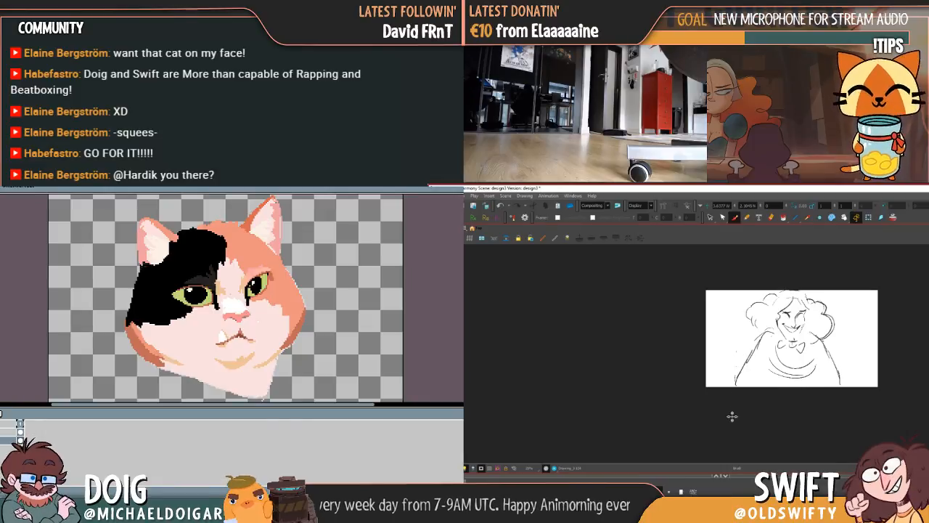
Review the earlier poses, including the open-mouthed laughing one, by flipping between the drawings and the empty frame
key(comma)
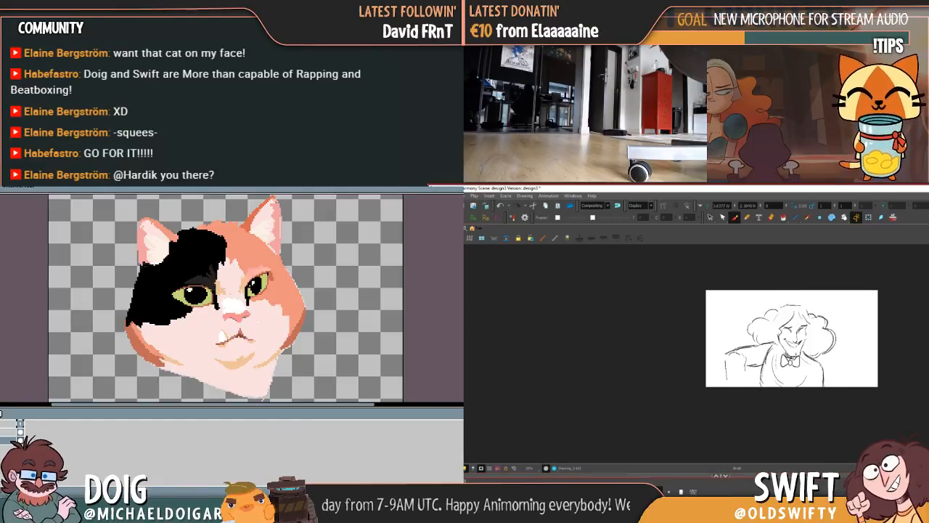
key(comma)
key(comma)
key(comma)
key(comma)
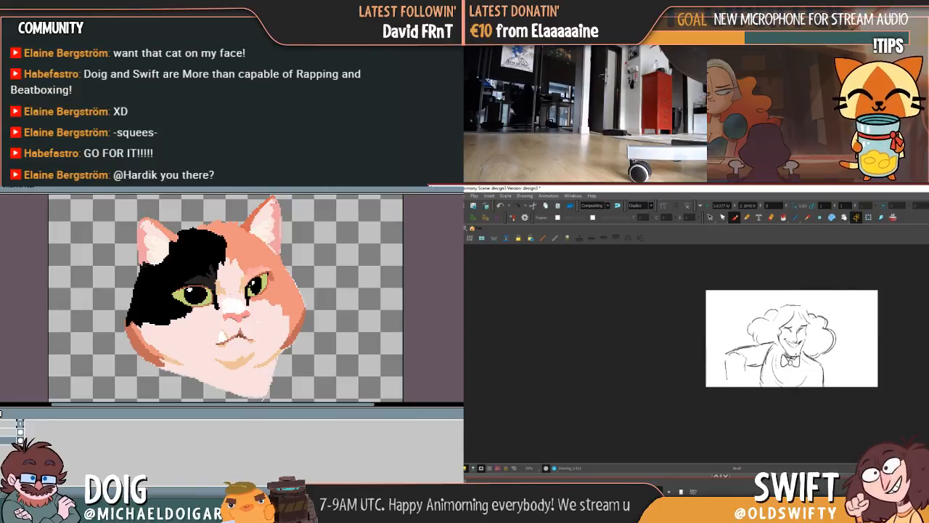
key(comma)
key(period)
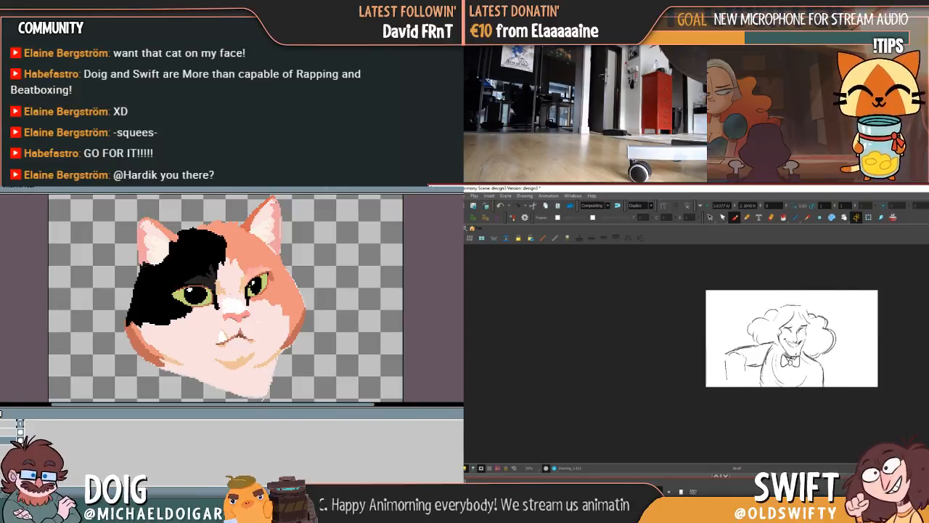
key(period)
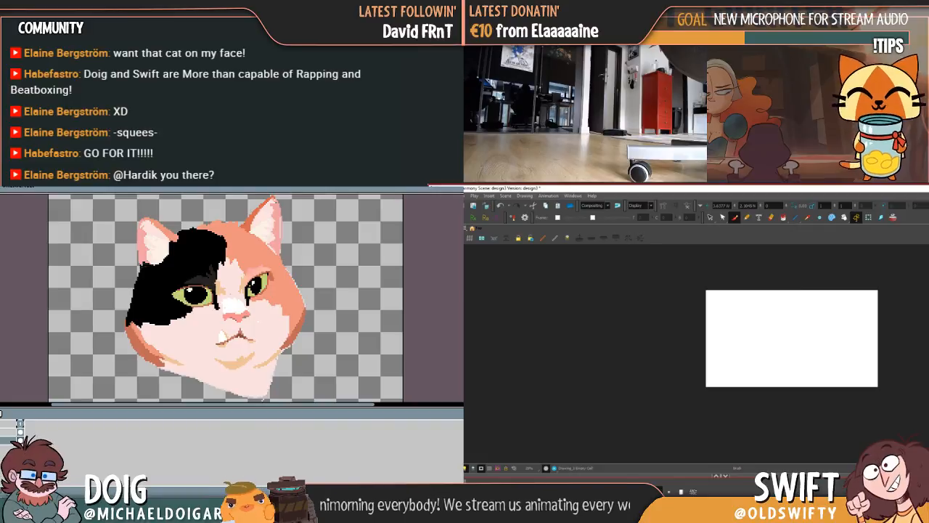
key(comma)
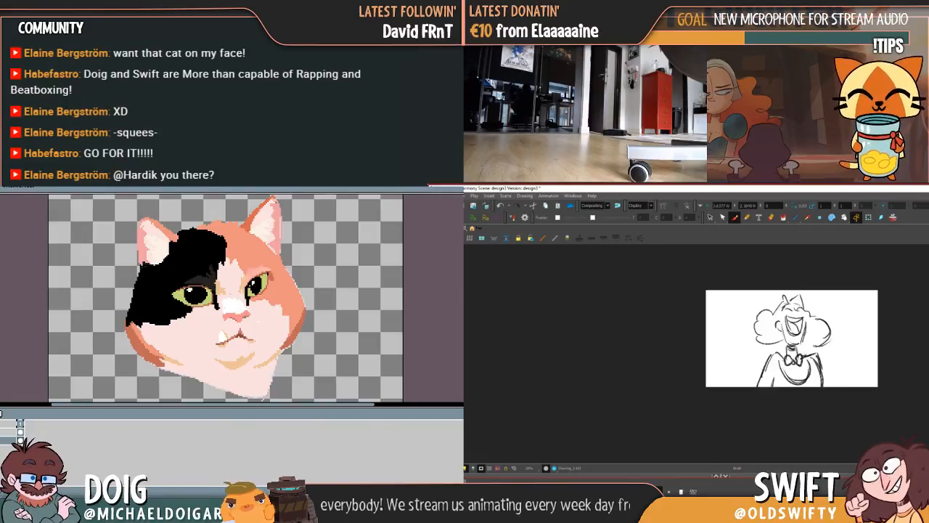
key(period)
key(comma)
key(period)
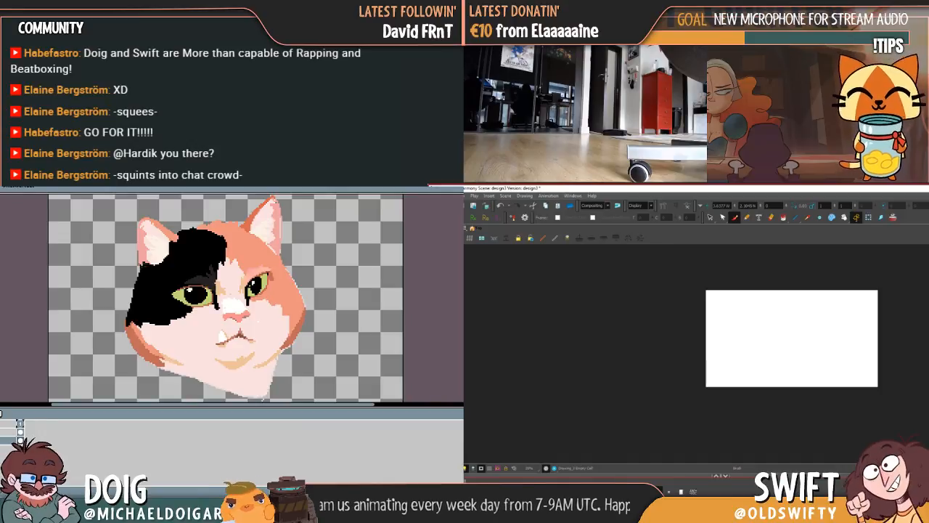
key(period)
key(comma)
key(comma)
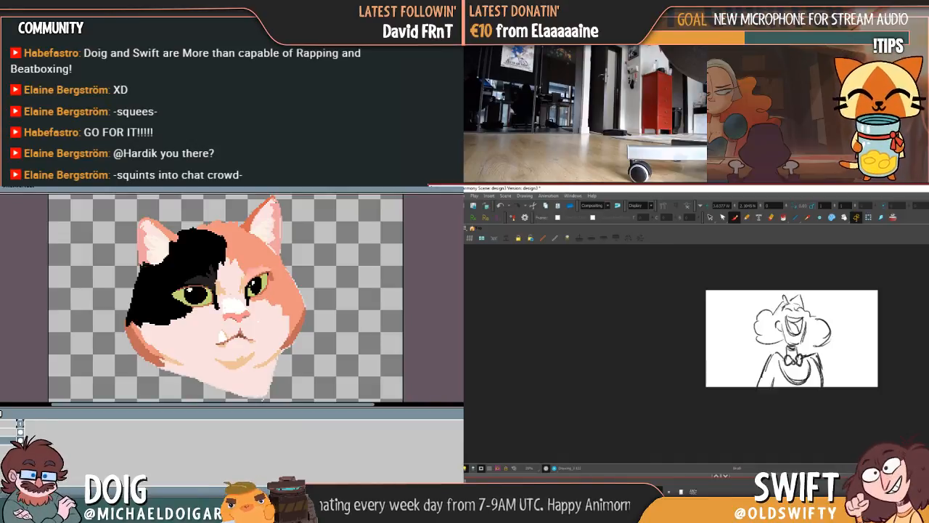
key(period)
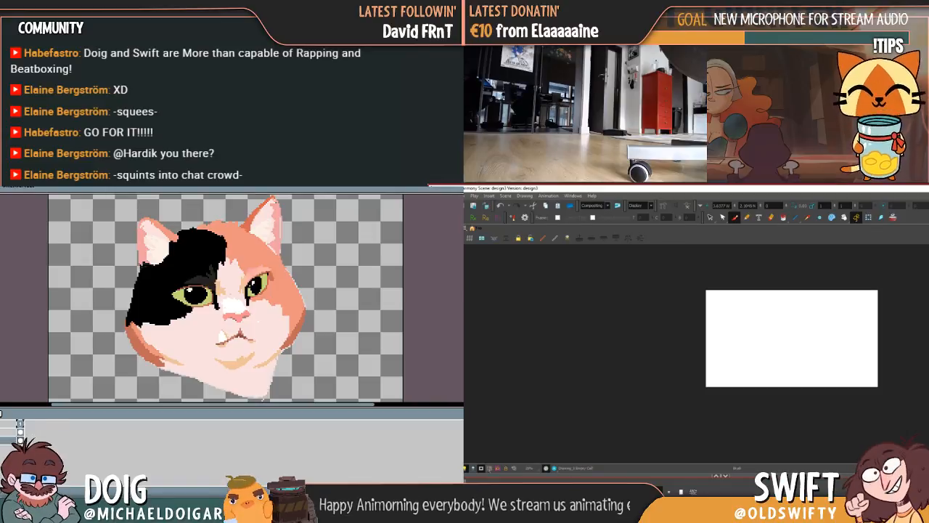
Copy the thick-bordered thumbnail of the grinning bearded character beside the 3 marker from the storyboard sheet
click(481, 468)
drag(855, 432, 840, 358)
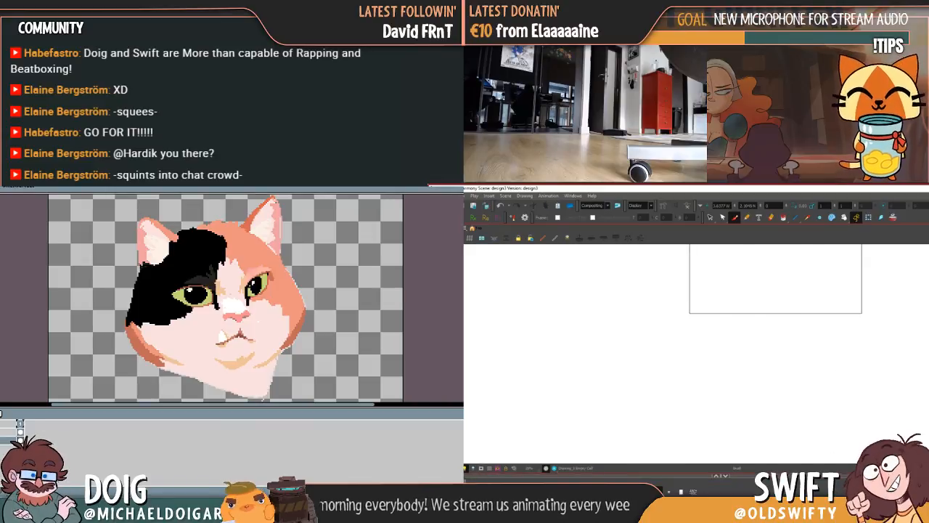
key(comma)
drag(823, 428, 878, 362)
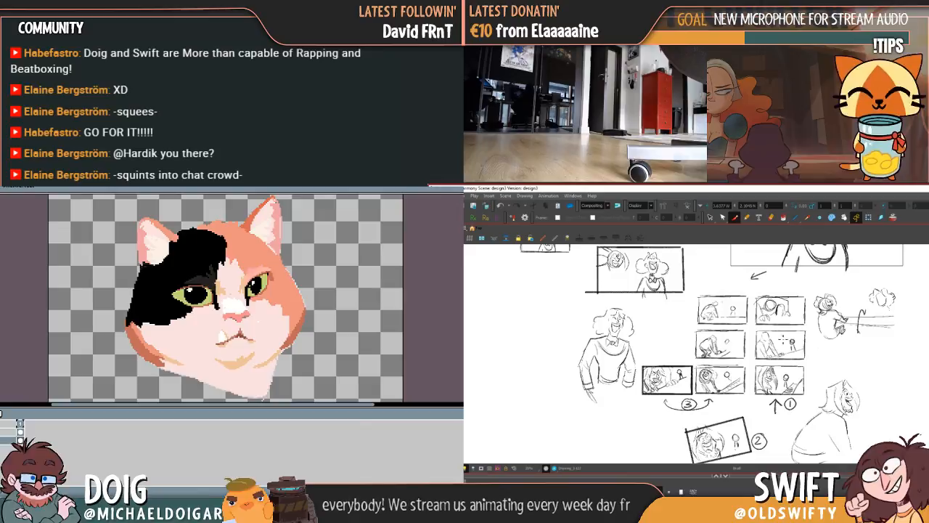
click(710, 217)
mouse_move(643, 352)
mouse_down()
mouse_move(659, 395)
mouse_move(692, 395)
mouse_move(684, 356)
mouse_up()
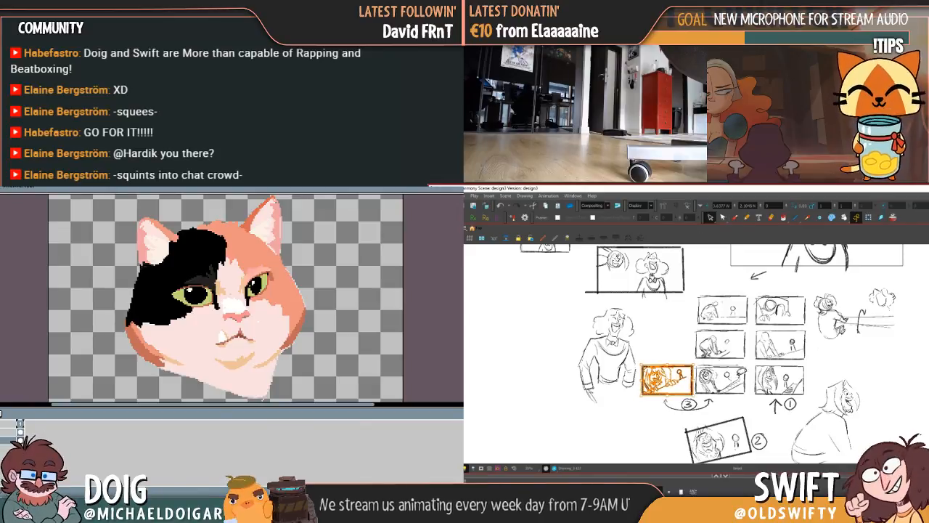
key(.)
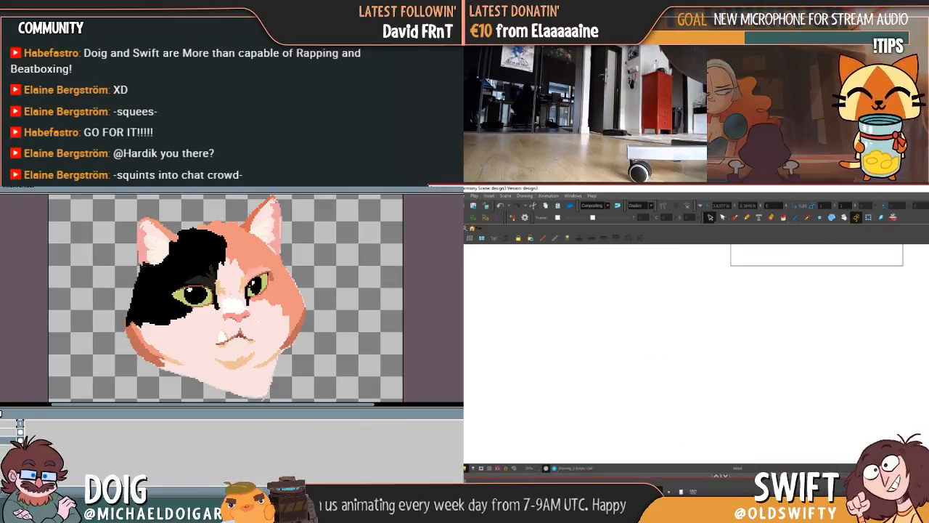
Paste the bearded character thumbnail into the empty drawing and enlarge it to fill the camera frame
drag(881, 388, 858, 447)
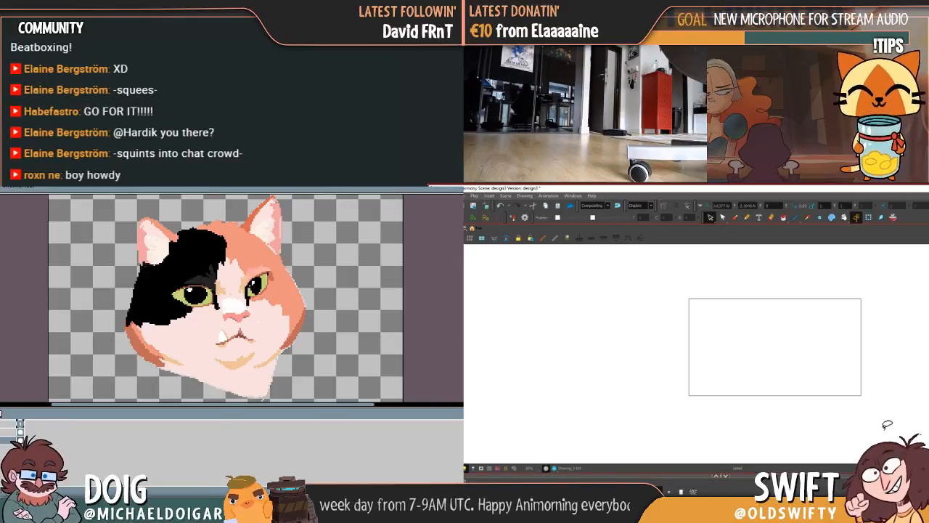
mouse_move(859, 456)
mouse_down()
mouse_move(867, 326)
mouse_move(882, 373)
mouse_up()
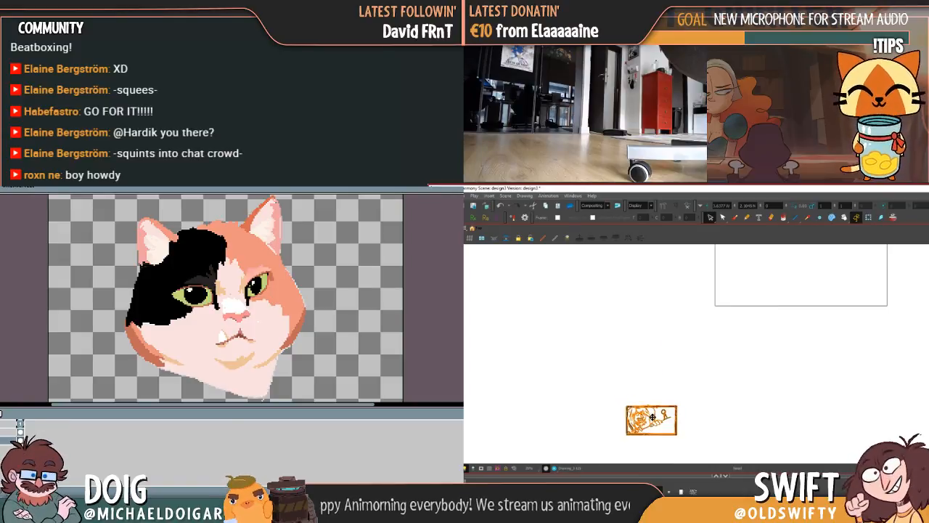
mouse_move(652, 416)
mouse_down()
mouse_move(766, 318)
mouse_move(795, 382)
mouse_move(782, 417)
mouse_move(746, 379)
mouse_move(729, 335)
mouse_move(857, 417)
mouse_up()
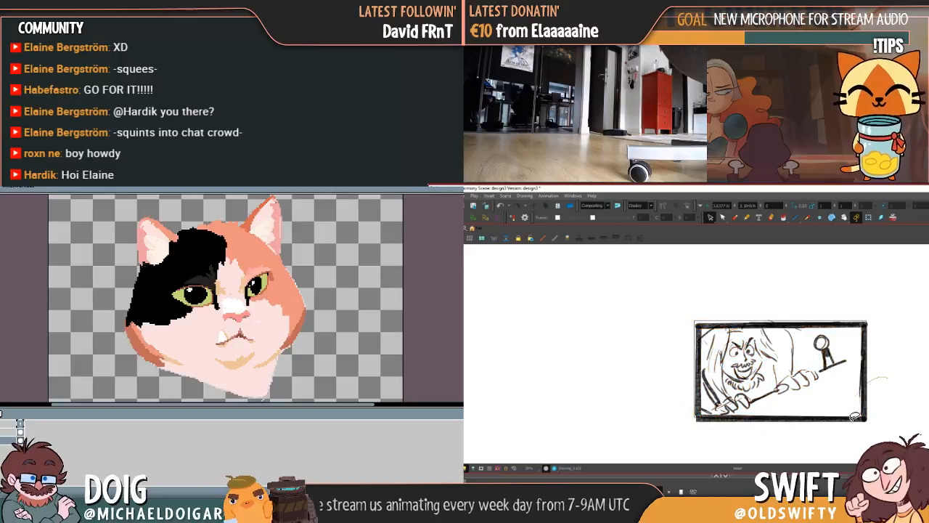
Delete the thick border strokes on all four sides of the enlarged bearded character sketch
key(Delete)
click(865, 324)
key(Delete)
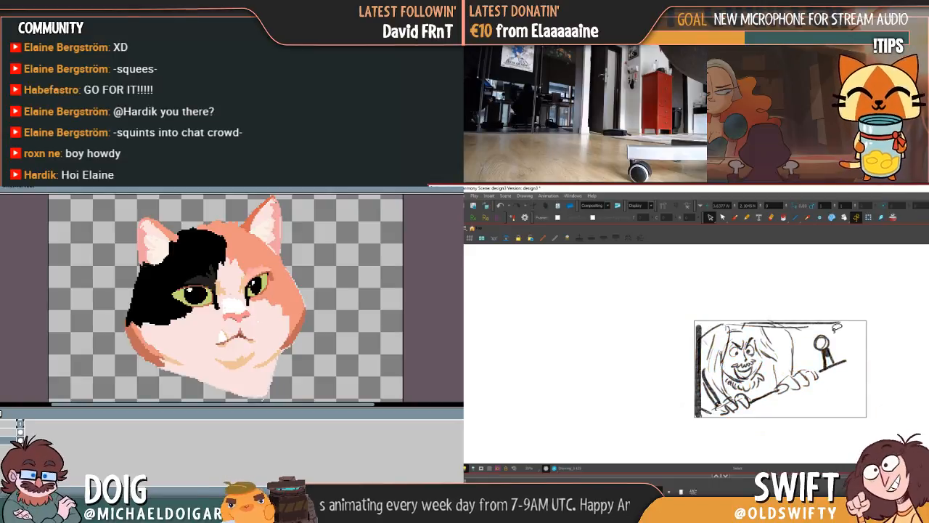
click(701, 336)
key(Delete)
click(702, 358)
key(Delete)
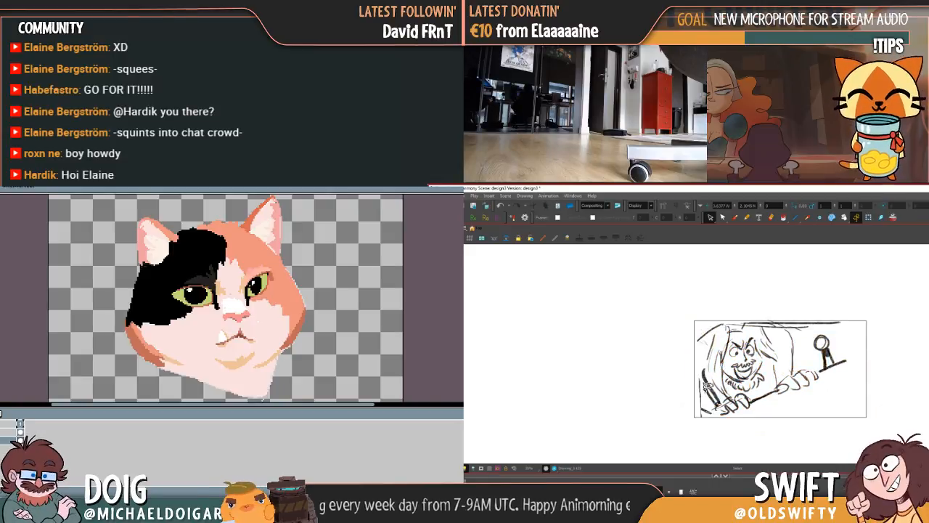
click(702, 397)
key(Delete)
click(818, 324)
key(Delete)
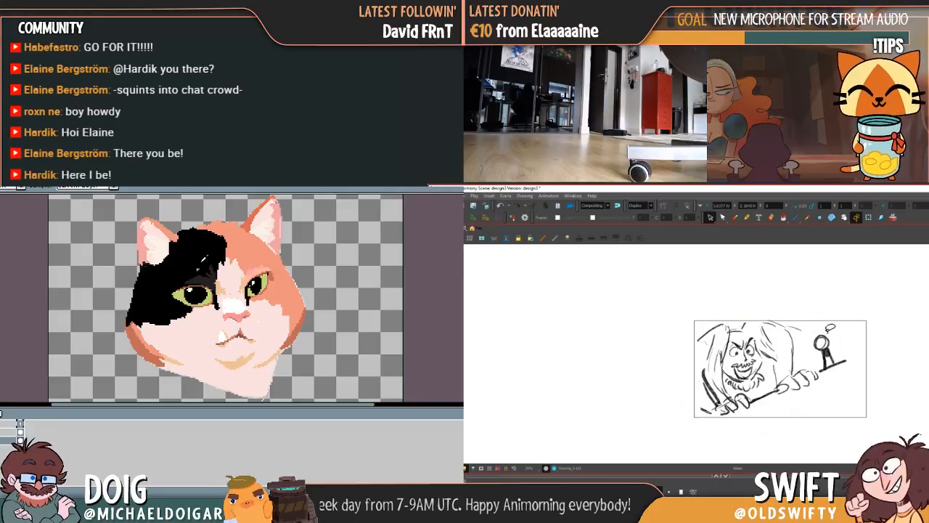
Select the remaining bearded character sketch, stretch it slightly and shift it to fit the camera frame
mouse_move(879, 337)
mouse_down()
mouse_move(755, 465)
mouse_move(672, 362)
mouse_up()
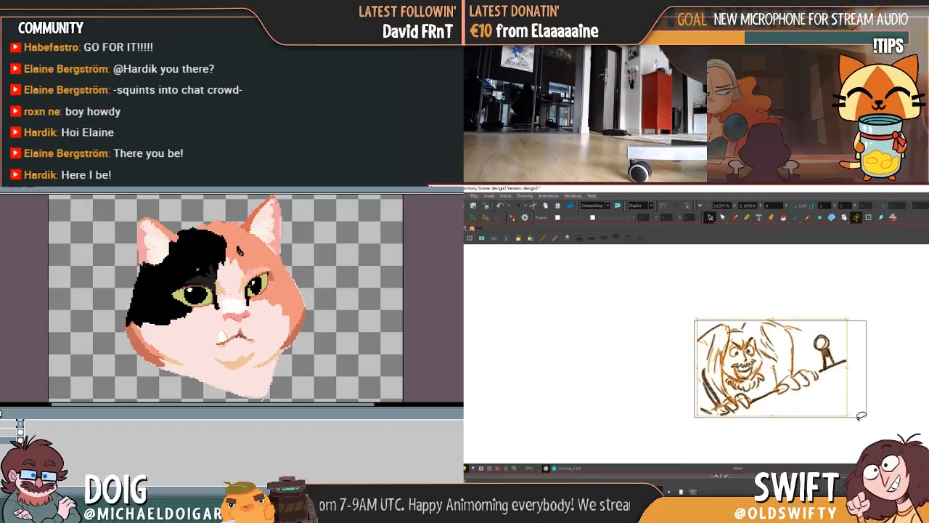
drag(847, 414, 852, 417)
drag(237, 262, 241, 254)
mouse_move(747, 366)
mouse_down()
mouse_move(701, 372)
mouse_move(755, 361)
mouse_up()
click(887, 367)
drag(255, 226, 256, 231)
Copy the adjacent thumbnail of the leaning round-headed character from the storyboard sheet and paste it into an empty drawing
key(.)
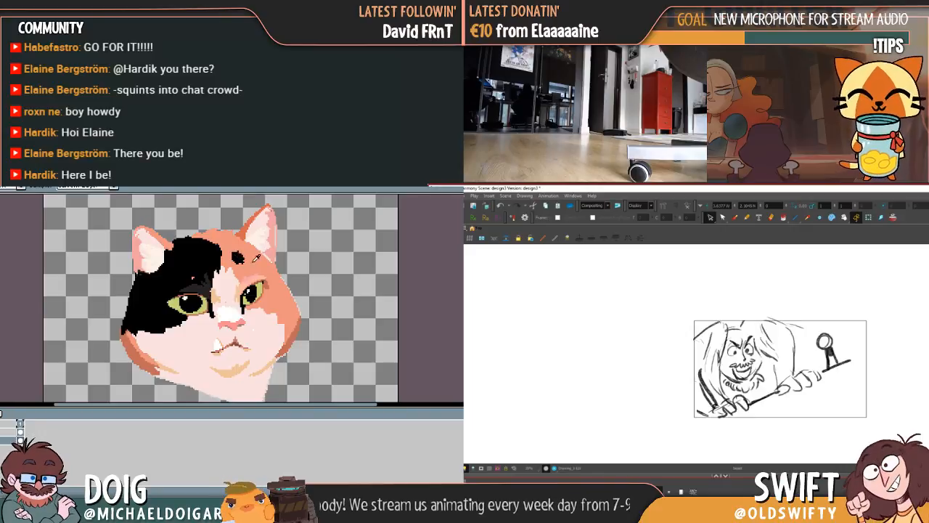
drag(841, 410, 871, 279)
mouse_move(691, 386)
mouse_down()
mouse_move(696, 408)
mouse_move(719, 419)
mouse_move(747, 415)
mouse_move(747, 382)
mouse_up()
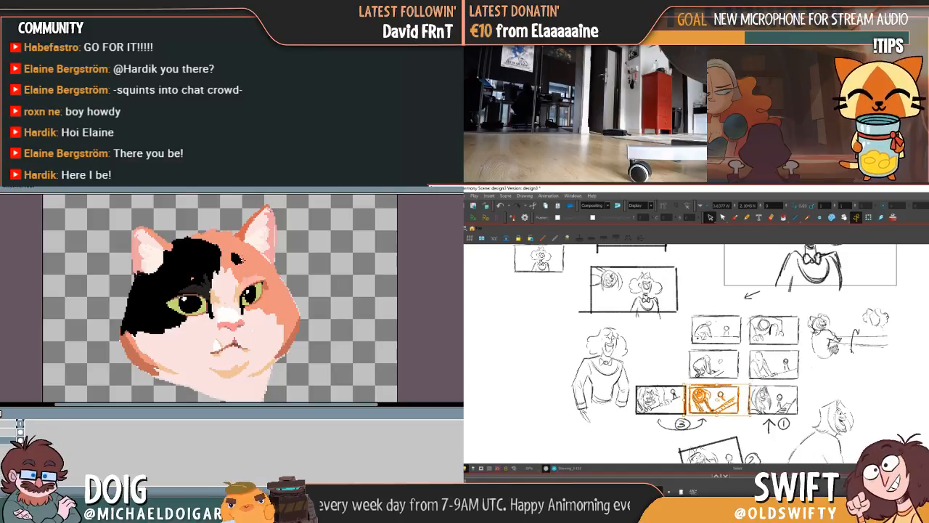
key(.)
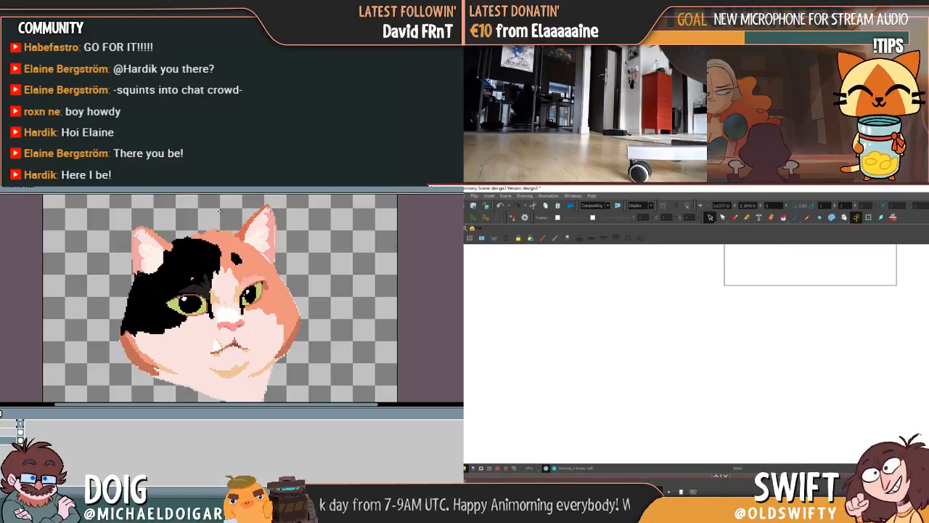
key(ctrl+v)
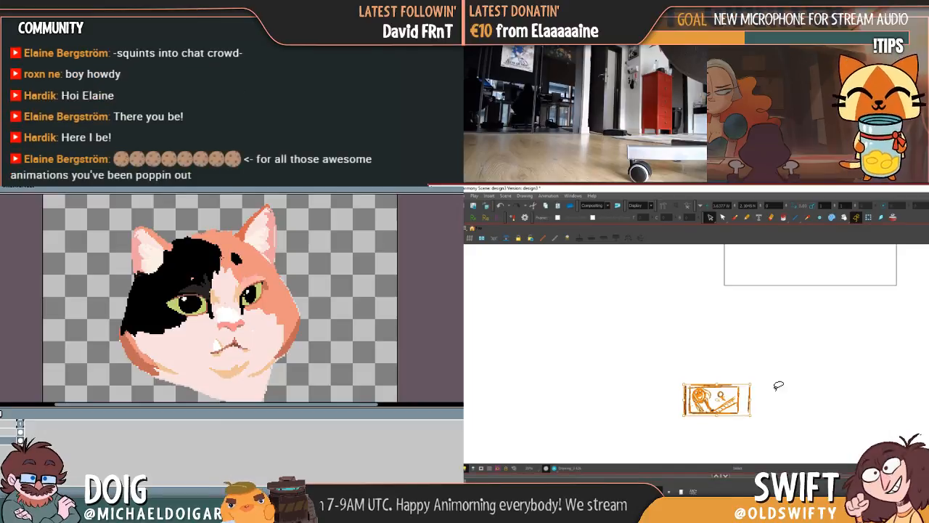
Enlarge the pasted round-headed character thumbnail and align its panel with the camera frame
drag(712, 408, 784, 270)
drag(828, 296, 879, 424)
drag(788, 376, 693, 378)
Delete the border lines and stray neighbouring panel strokes around the round-headed character sketch
mouse_move(847, 335)
mouse_down()
mouse_move(887, 303)
mouse_move(912, 308)
mouse_up()
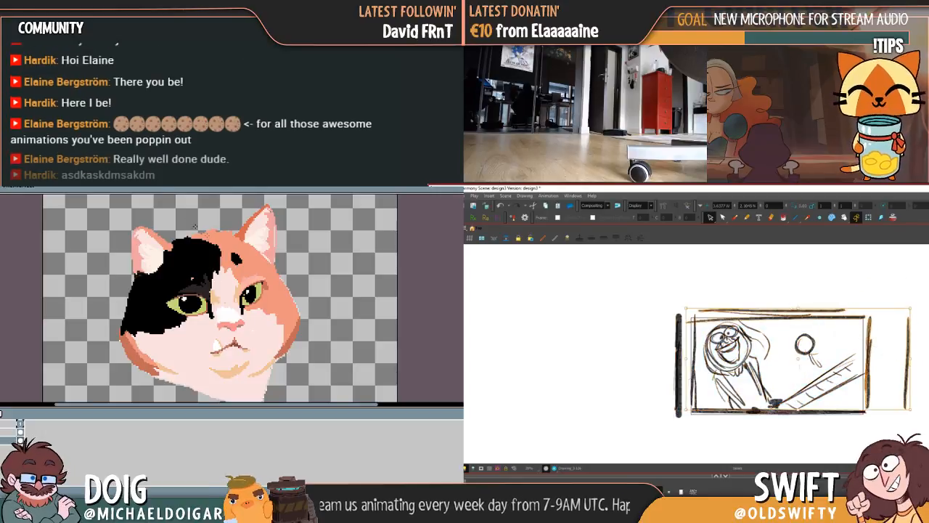
key(ctrl+z)
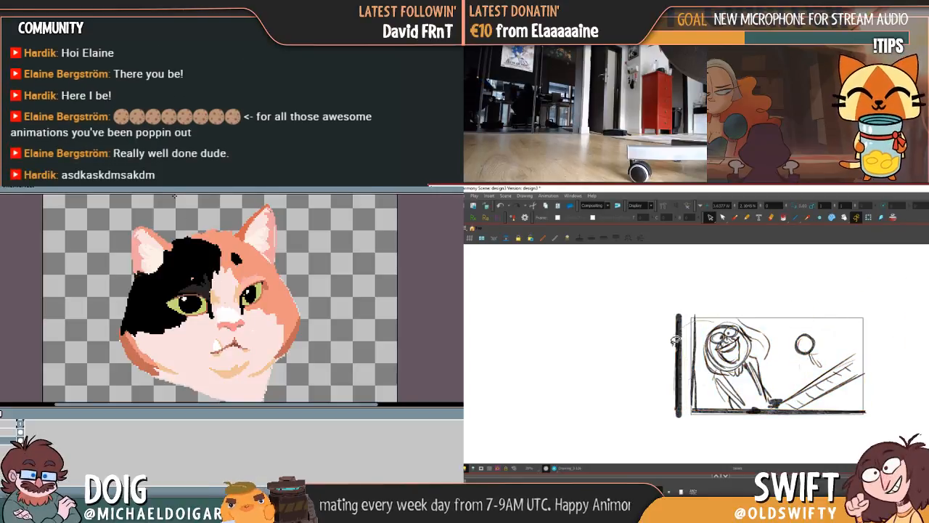
click(676, 340)
key(Delete)
click(699, 397)
key(Delete)
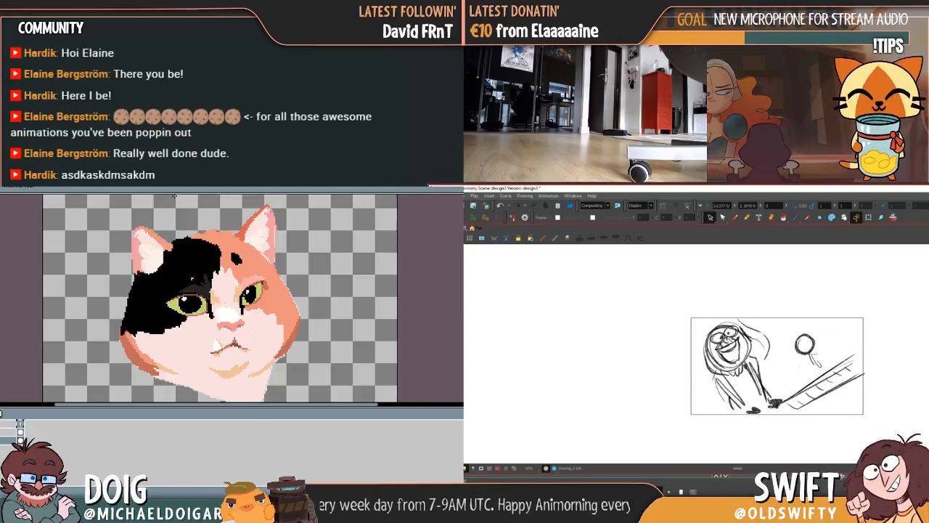
Select the remaining round-headed character sketch and nudge it slightly within the camera frame
mouse_move(859, 434)
mouse_down()
mouse_move(722, 315)
mouse_move(715, 440)
mouse_up()
drag(810, 353, 807, 350)
click(874, 384)
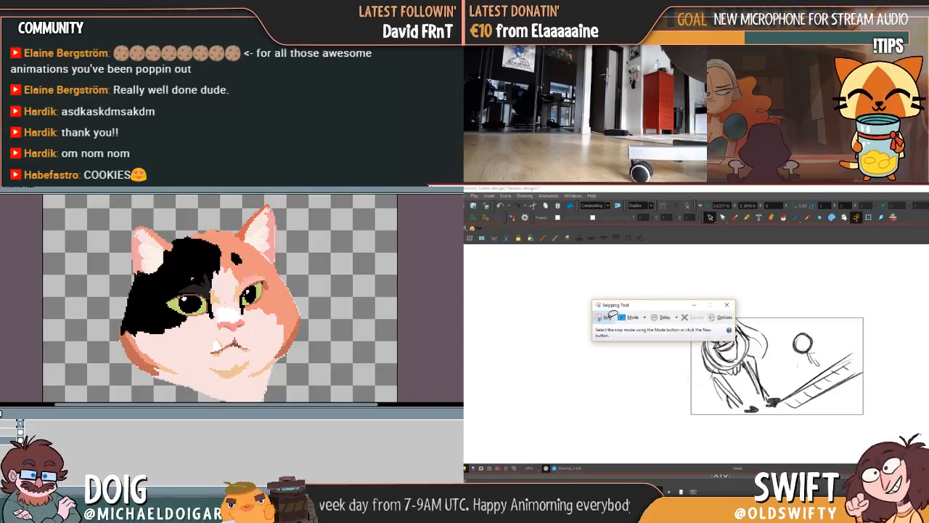
Capture the chat comment about the awesome animations with Snipping Tool, and close the snip without saving it
click(606, 317)
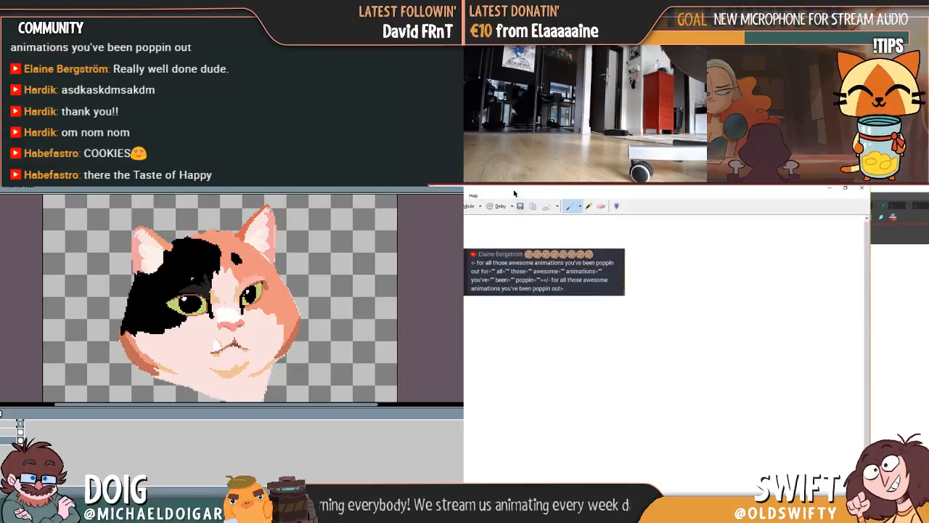
drag(513, 191, 747, 270)
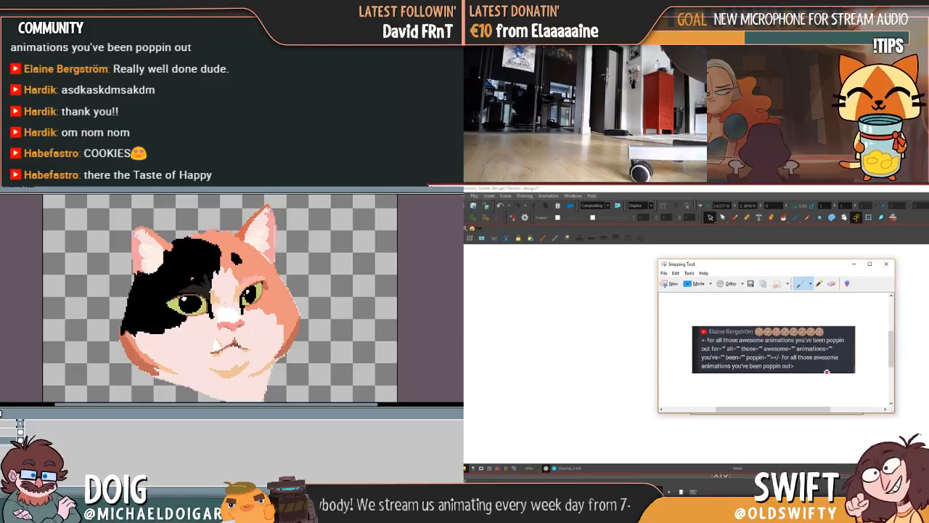
click(886, 263)
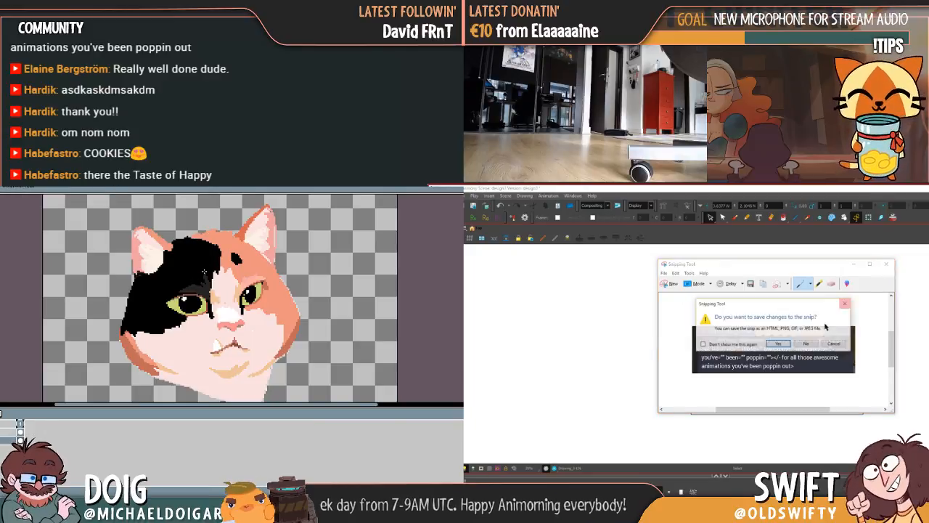
click(806, 344)
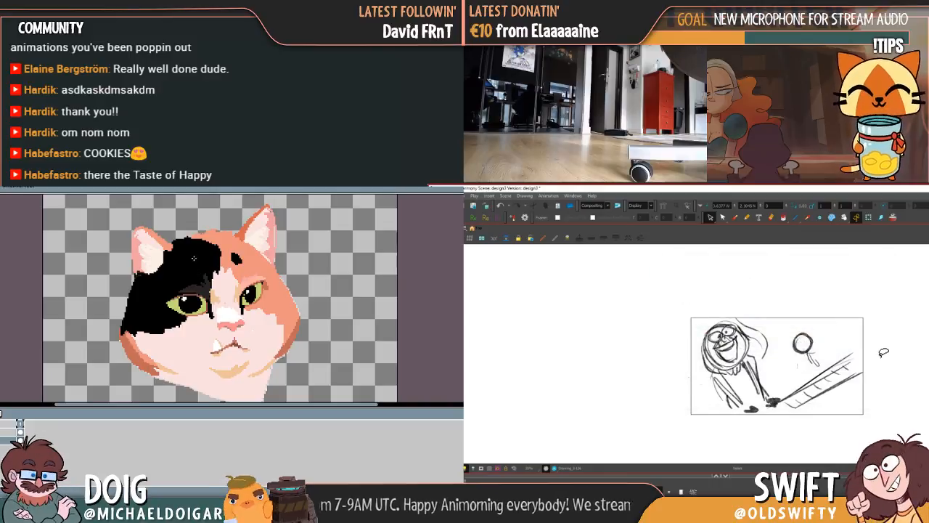
Review the crouching long-haired figure and the open-mouthed laughing pose by flipping through the drawings
key(.)
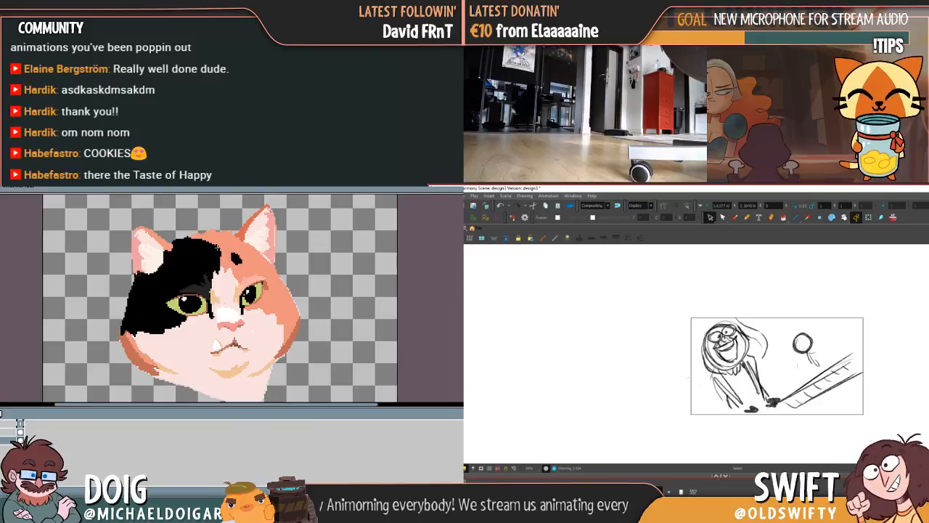
key(.)
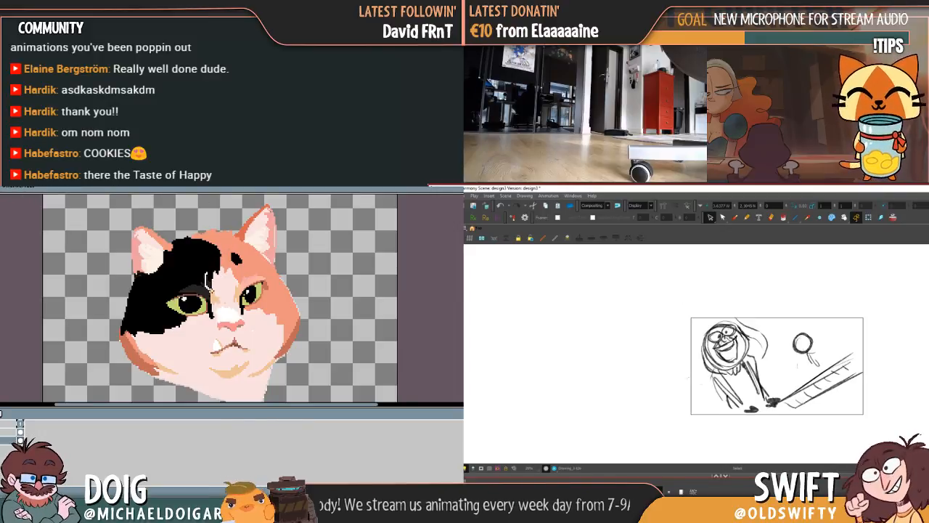
key(ctrl+z)
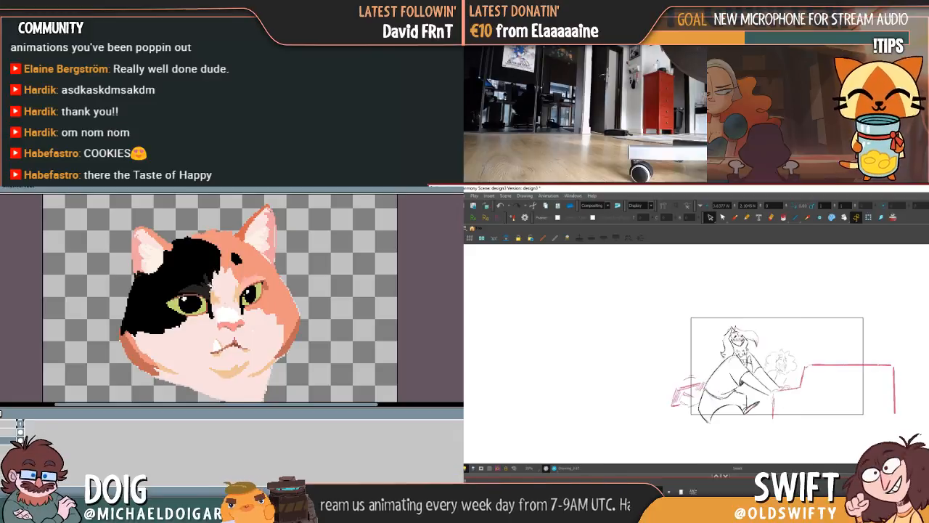
key(.)
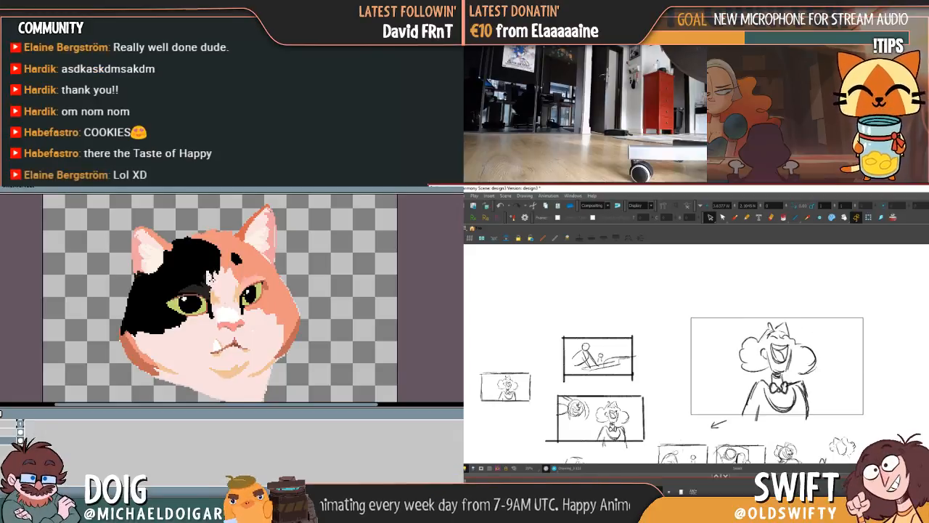
key(.)
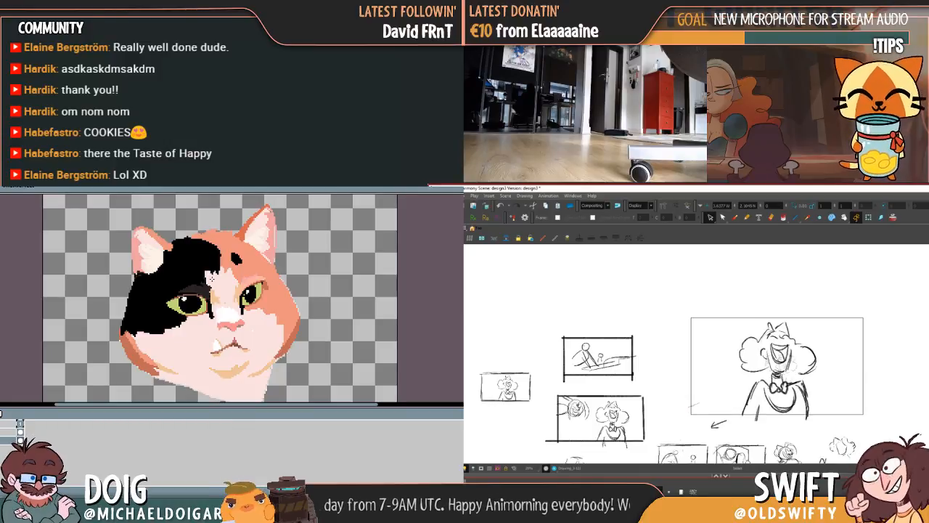
key(period)
key(comma)
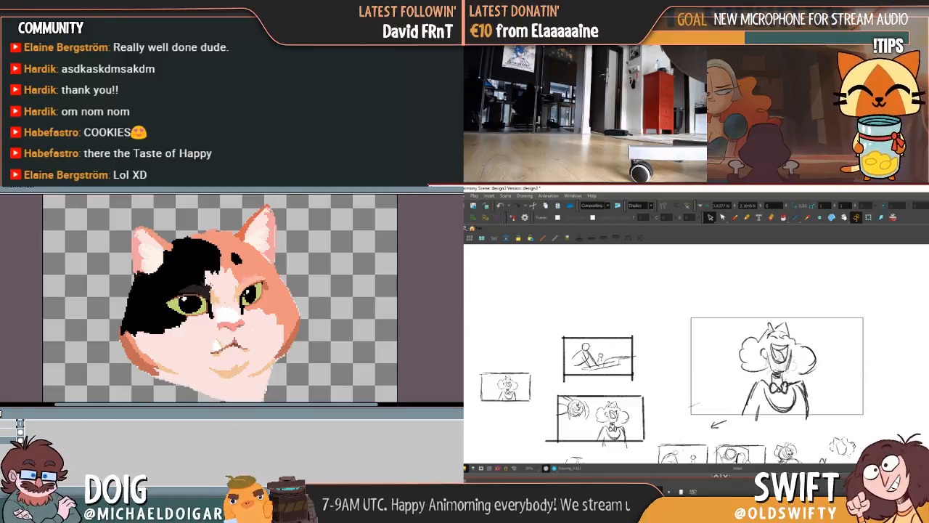
key(comma)
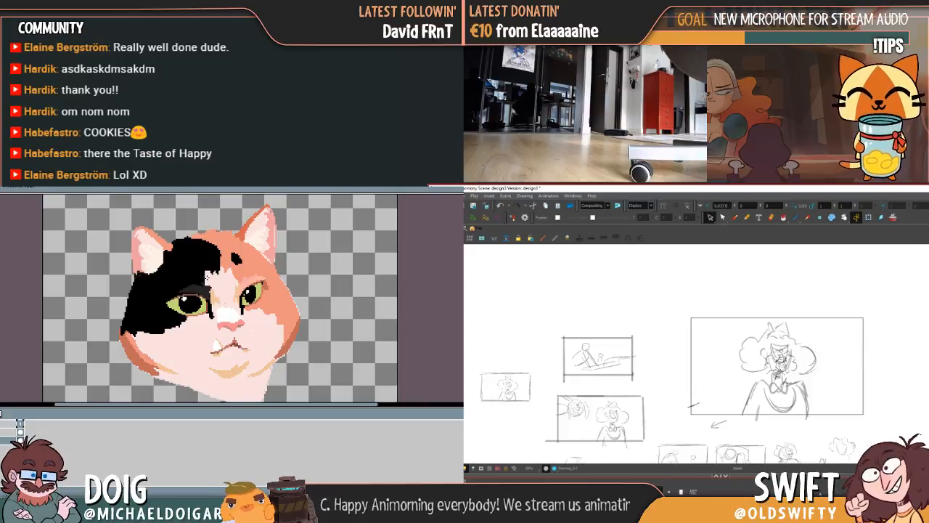
key(comma)
key(period)
key(comma)
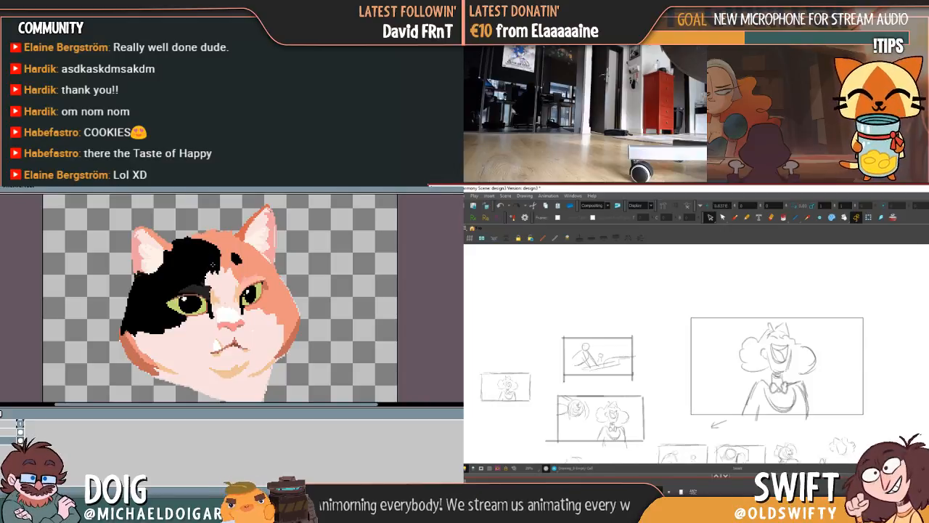
Compare the enlarged round-headed character sketch with neighbouring drawings, including the seated long-haired figure, by flipping back and forth
key(comma)
key(comma)
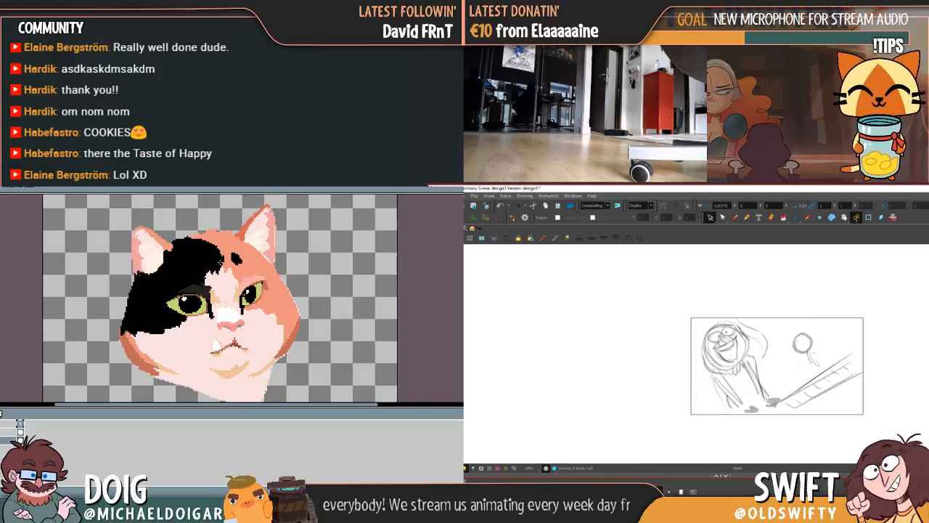
key(period)
key(period)
key(comma)
key(comma)
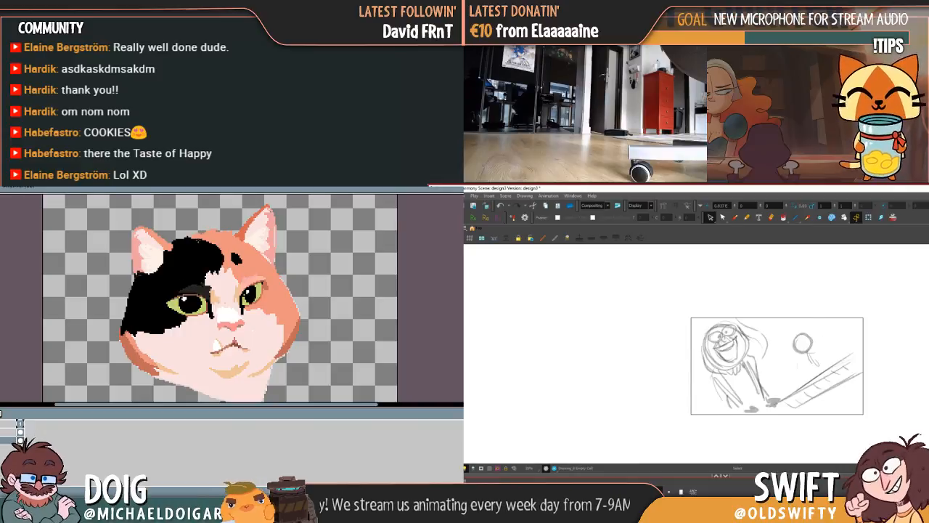
key(period)
key(comma)
key(period)
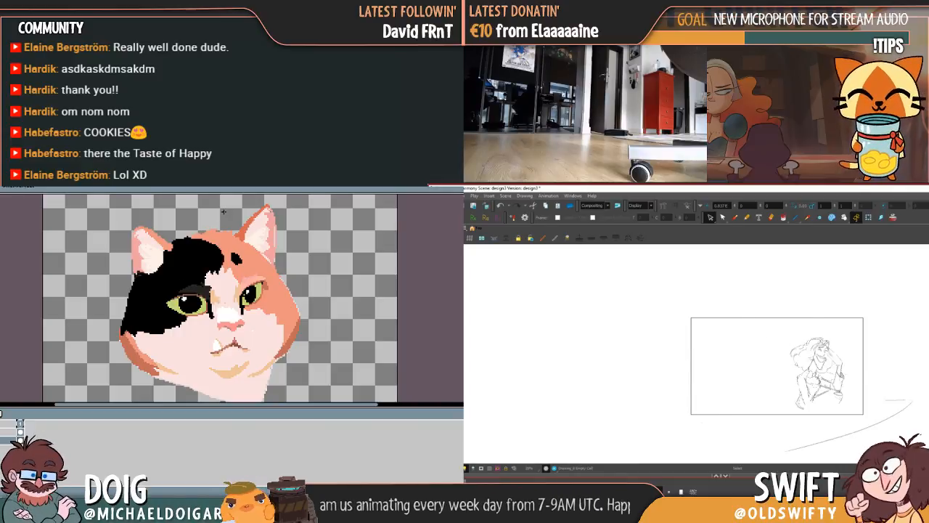
drag(228, 296, 224, 256)
key(period)
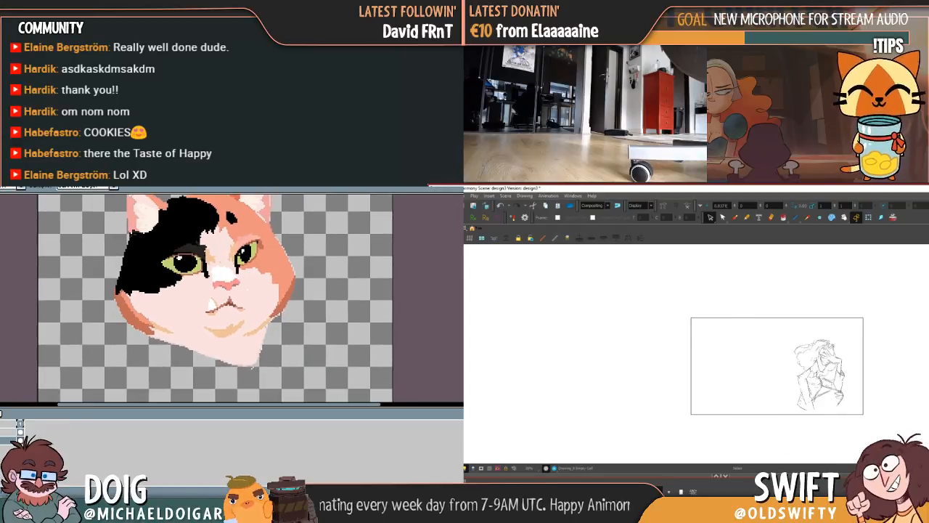
Try a curved outline beneath the cat's chin, and undo it
key(period)
mouse_move(151, 337)
mouse_down()
mouse_move(208, 373)
mouse_move(254, 366)
mouse_up()
key(period)
key(period)
key(period)
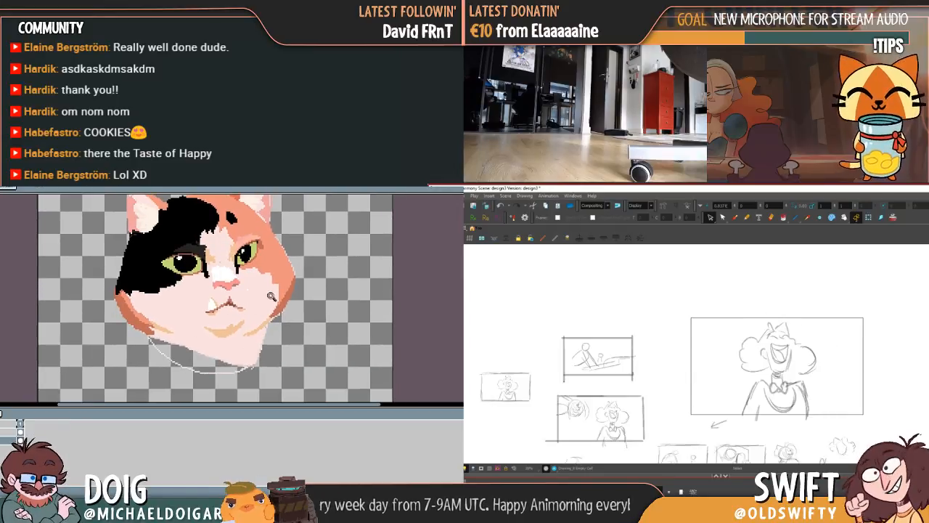
key(period)
key(ctrl+z)
key(period)
key(period)
key(ctrl+z)
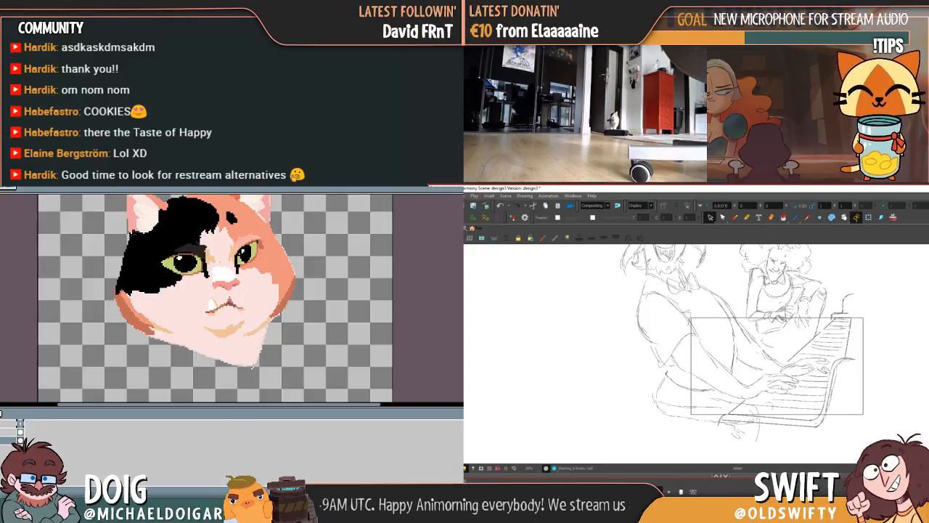
Review the piano-playing pose and the long-haired figure leaning beside the curly-haired character by flipping through the drawings
key(period)
key(period)
key(period)
key(period)
key(period)
key(period)
key(period)
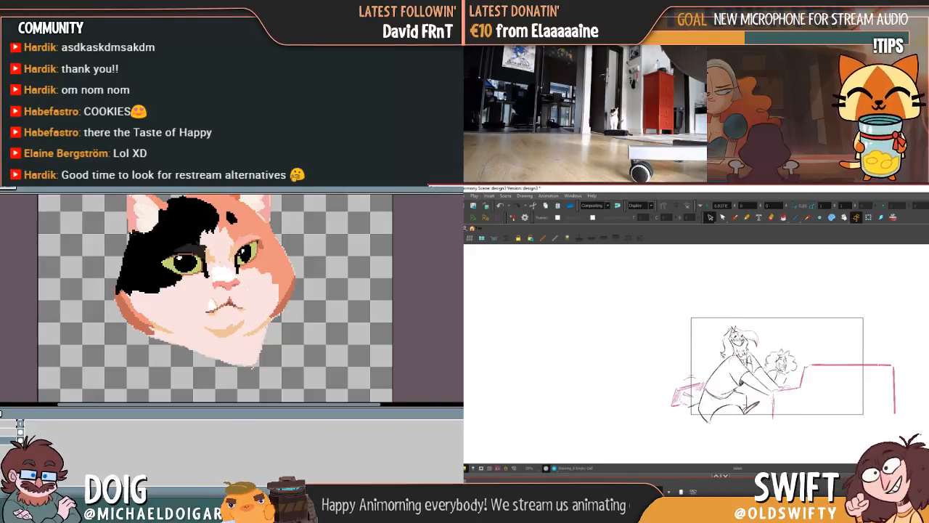
Cancel re-rendering the already rendered frames in the scene, and save the cat portrait file
key(ctrl+o)
key(period)
key(period)
key(ctrl+Return)
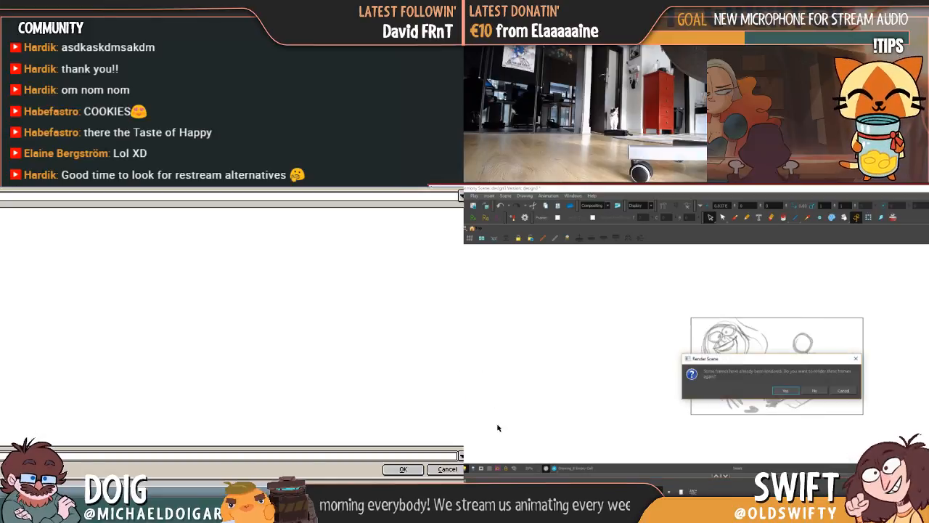
click(842, 391)
key(period)
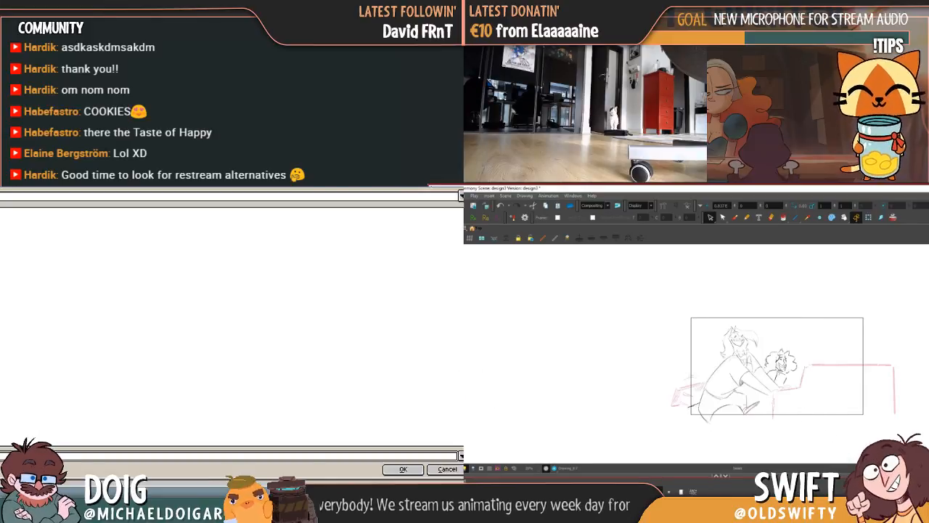
key(period)
key(period)
key(period)
click(403, 469)
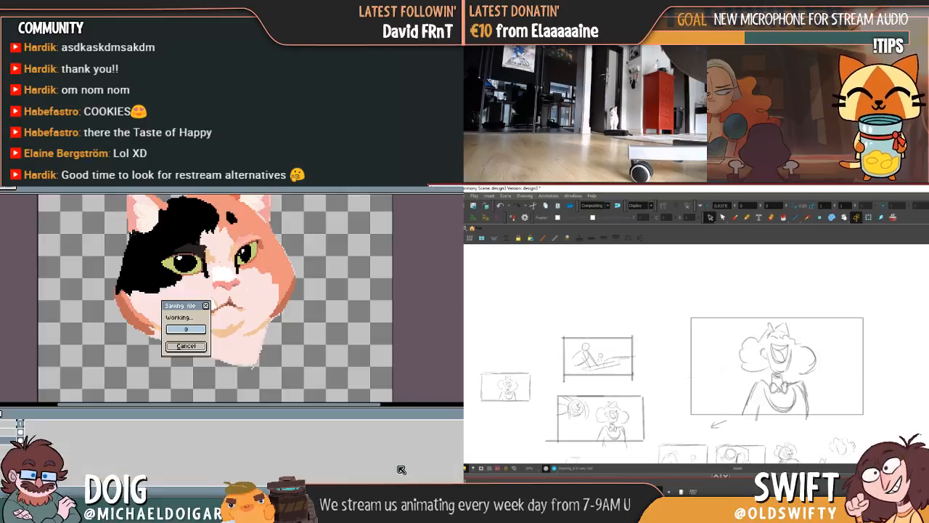
Compare the laughing bow-tie character drawing with the neighbouring two-character pose sketches by flipping back and forth
key(period)
key(comma)
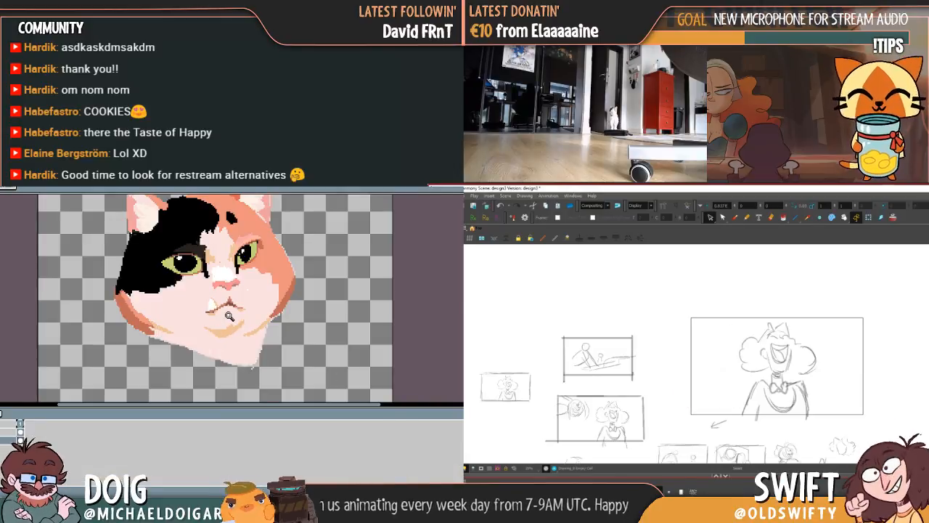
key(period)
key(comma)
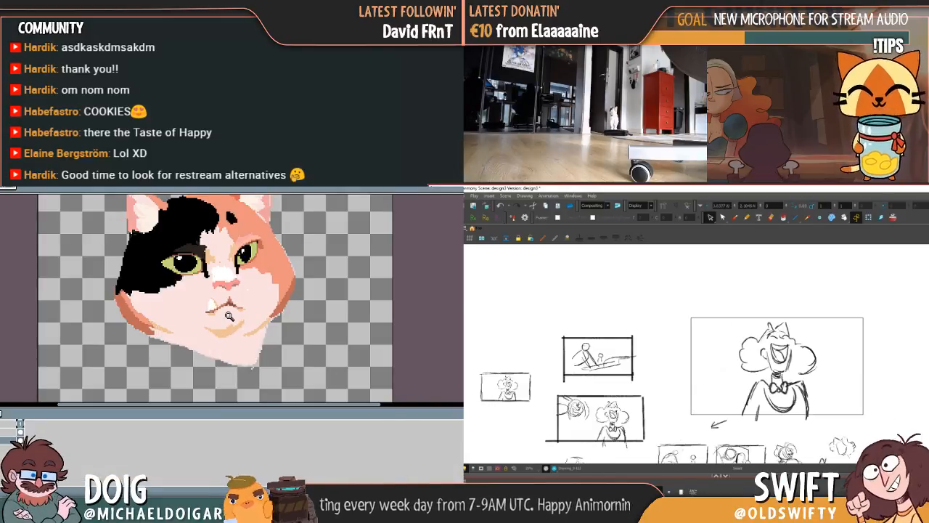
key(period)
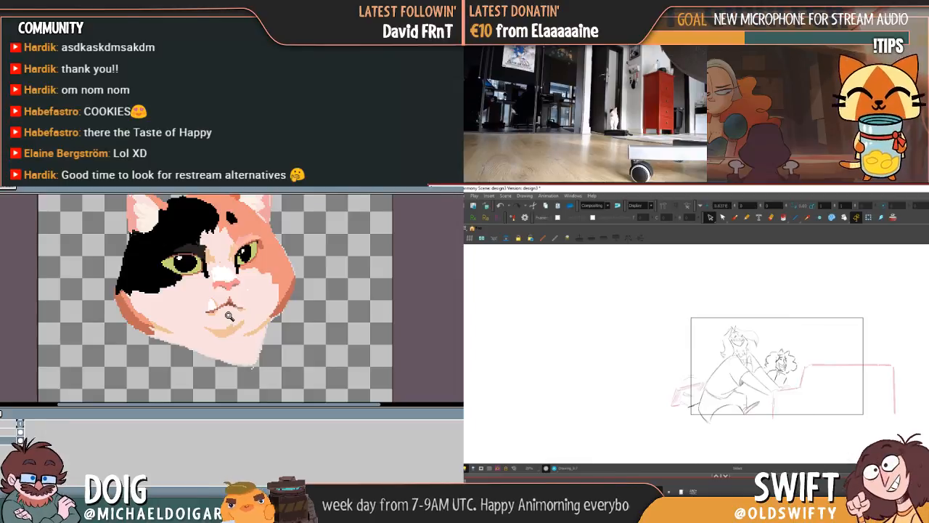
key(comma)
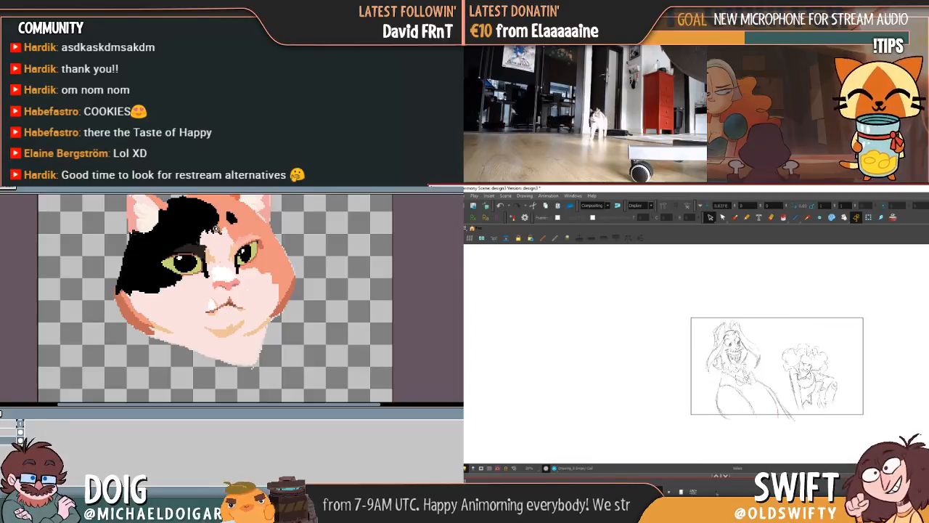
scroll(241, 248, up, 3)
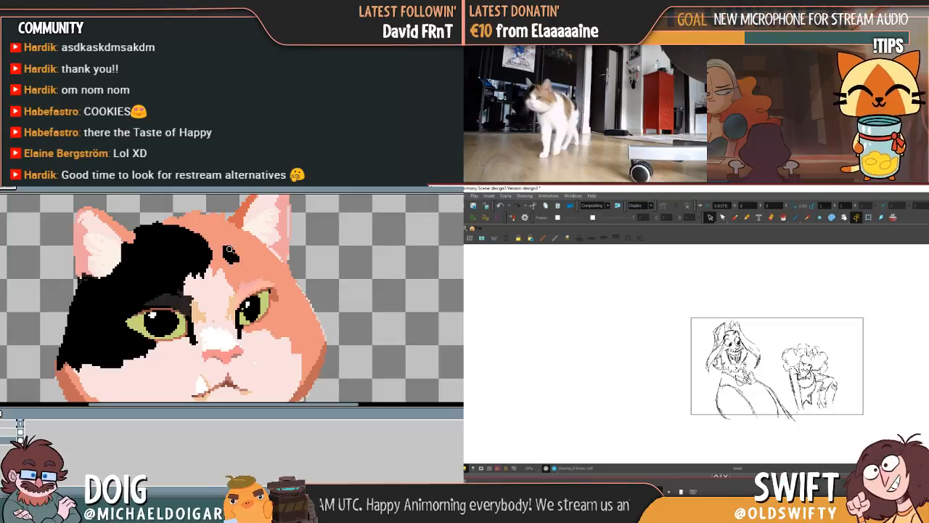
key(period)
key(comma)
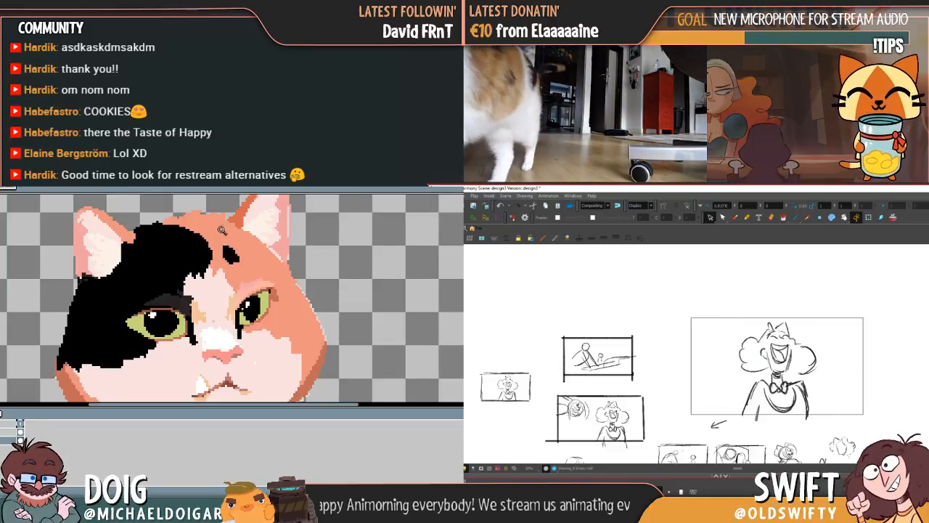
Review the seated facepalm pose, the leaning pair and the crouching long-haired figure by flipping through the drawings
key(comma)
key(comma)
key(comma)
key(comma)
key(comma)
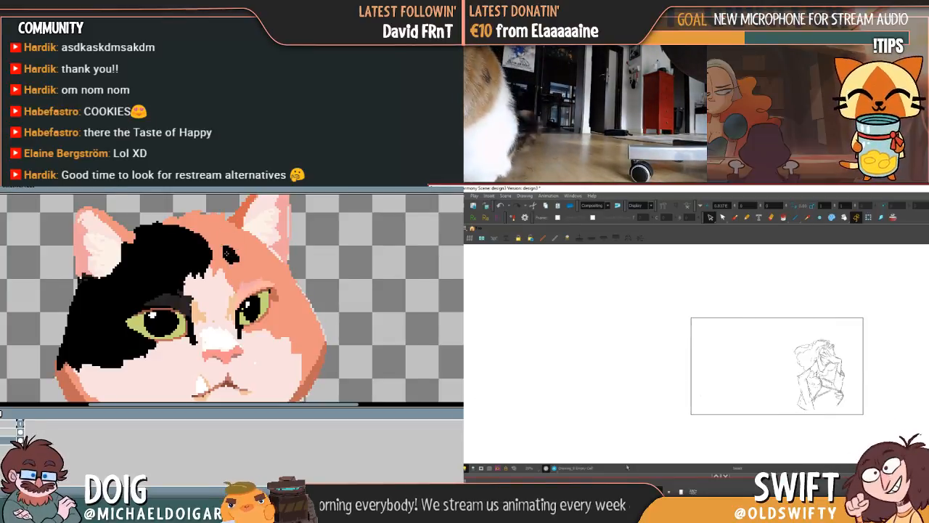
key(comma)
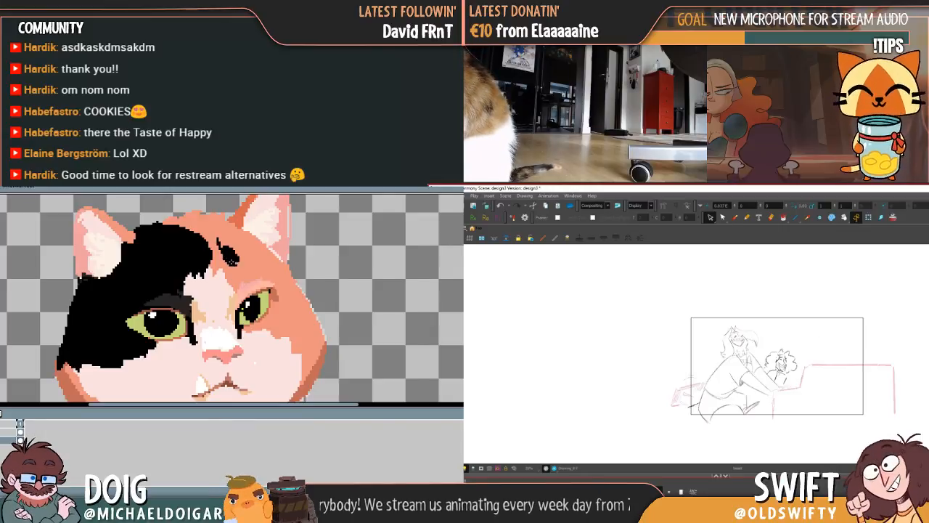
key(comma)
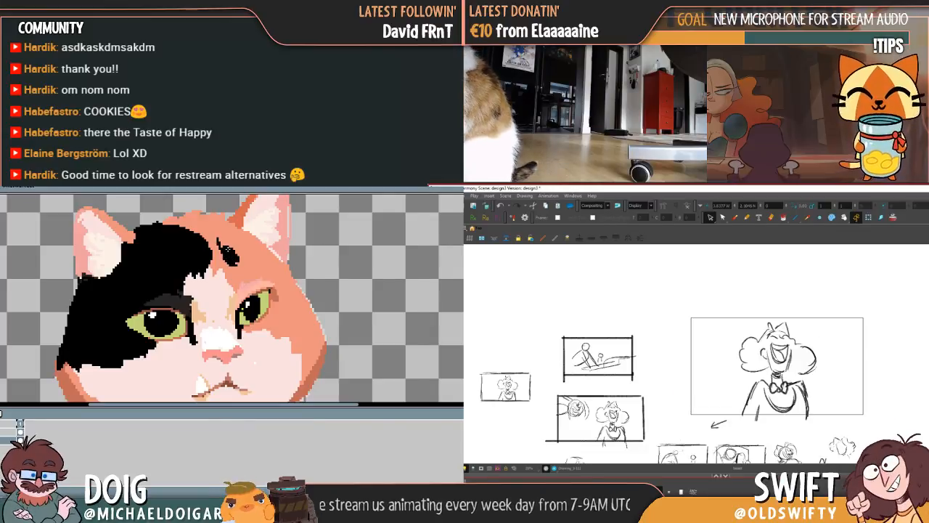
key(period)
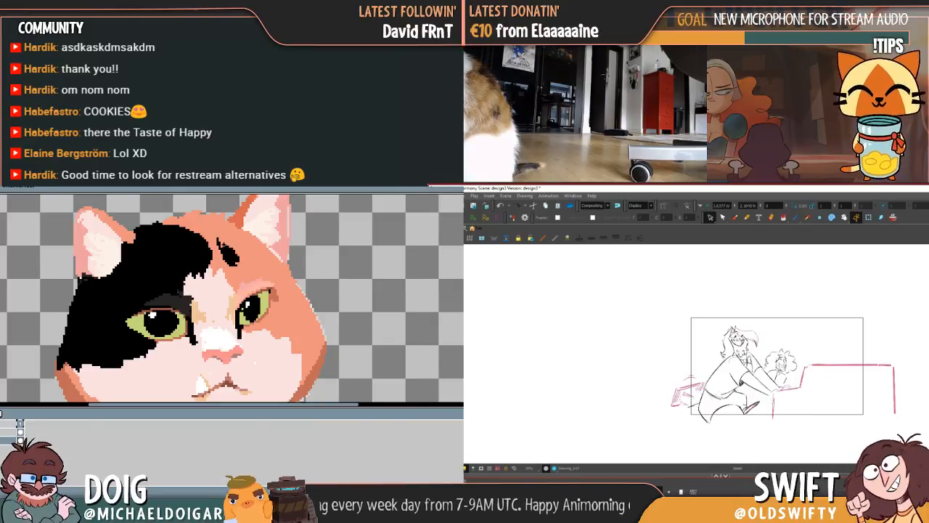
key(comma)
key(comma)
key(comma)
key(comma)
key(comma)
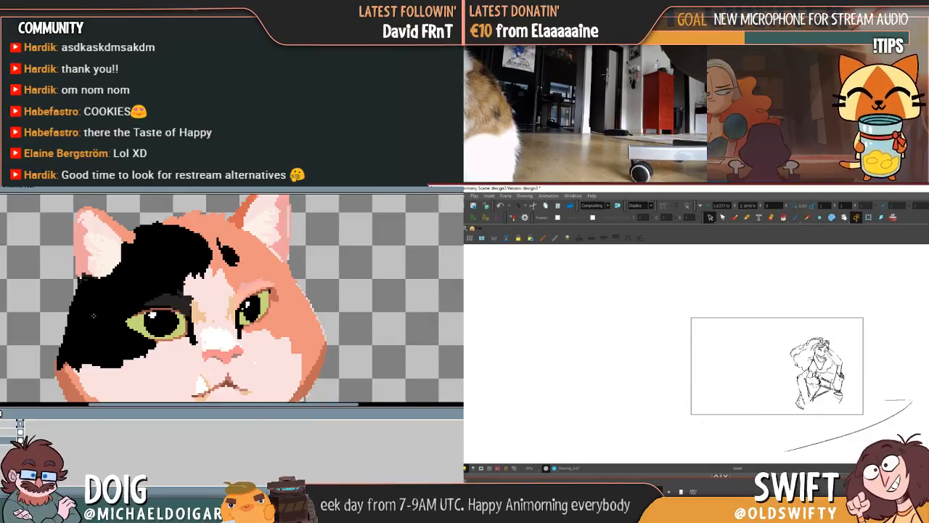
Flip back through the drawings to examine the grinning round-headed character reaching for the keyboard
mouse_move(92, 344)
mouse_down()
mouse_move(113, 284)
mouse_move(94, 324)
mouse_move(103, 333)
mouse_move(100, 322)
mouse_up()
key(comma)
key(comma)
key(comma)
key(comma)
key(comma)
key(comma)
key(comma)
key(comma)
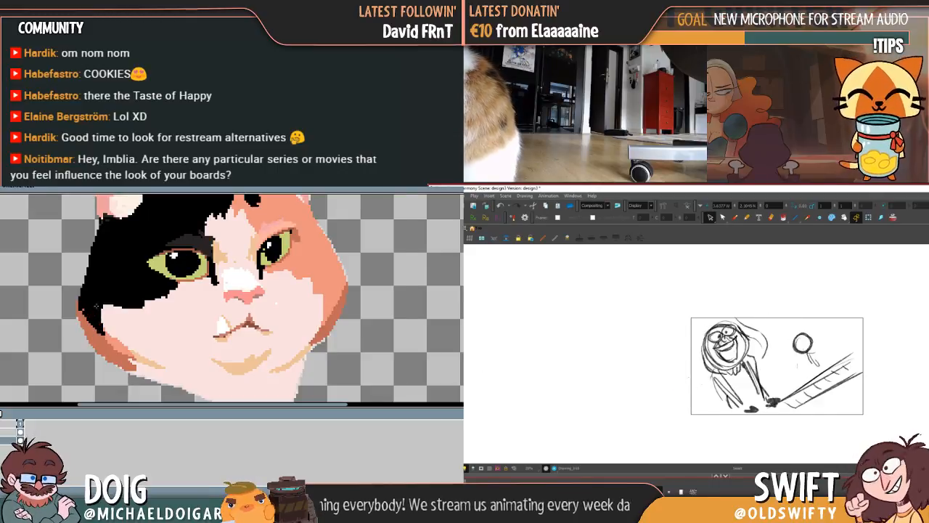
Check the neighbouring seated pose, and select the grinning round-headed character together with the keyboard sketch
key(comma)
key(comma)
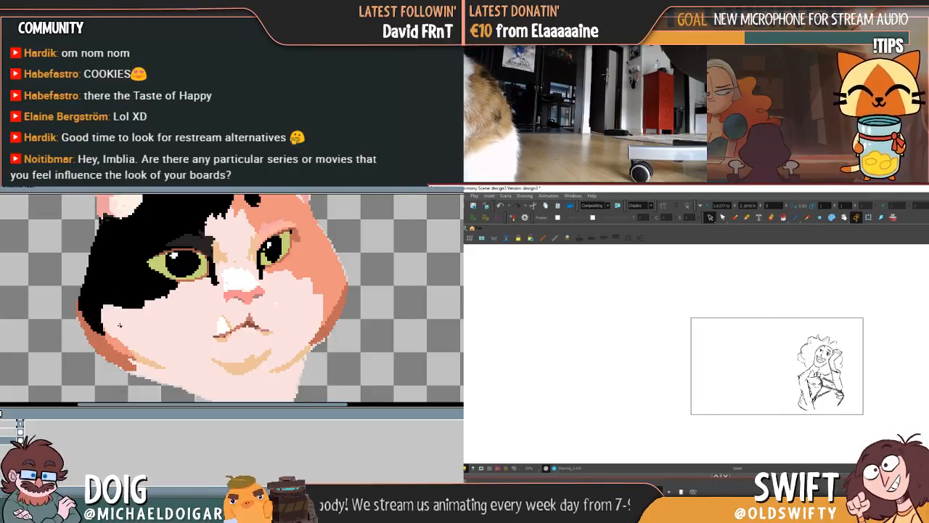
key(comma)
scroll(101, 319, up, 1)
key(comma)
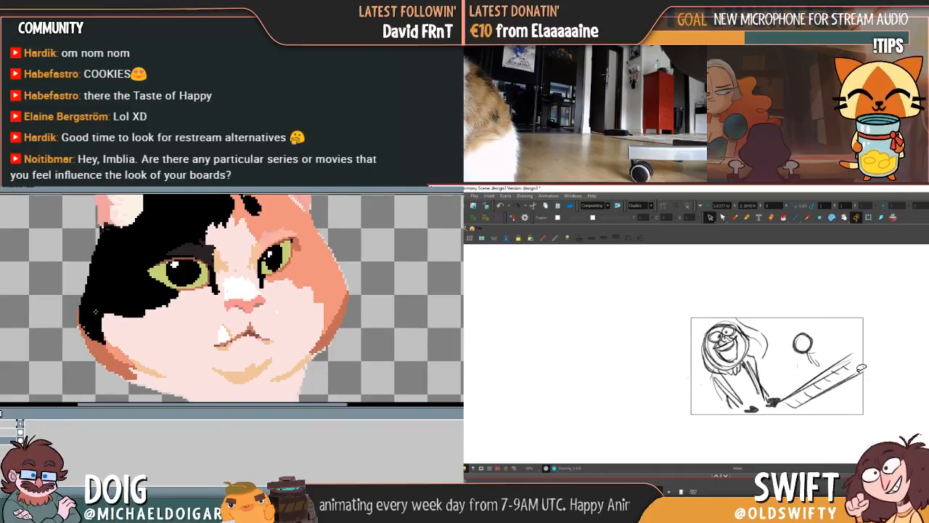
mouse_move(861, 368)
mouse_down()
mouse_move(854, 353)
mouse_move(676, 361)
mouse_move(810, 436)
mouse_up()
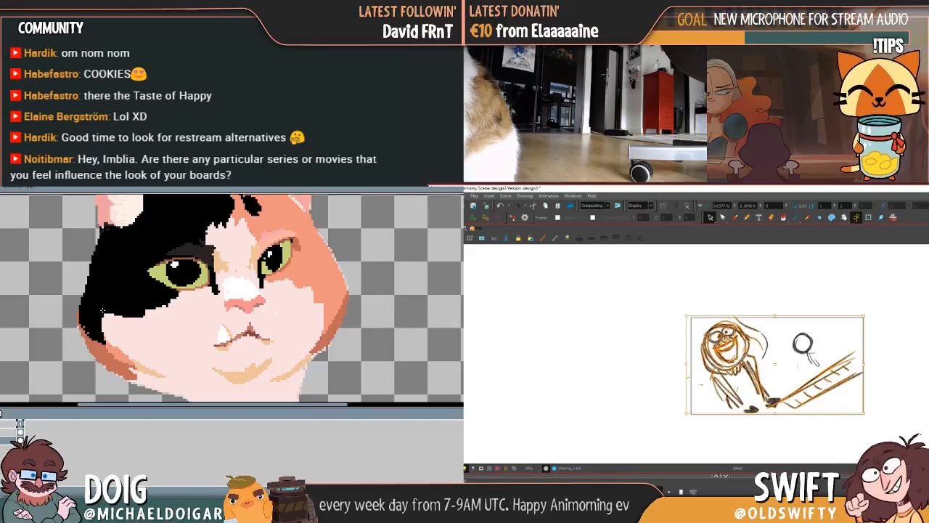
Try pasting the grinning character and keyboard sketch into the crouching long-haired figure's drawing, and undo it
key(period)
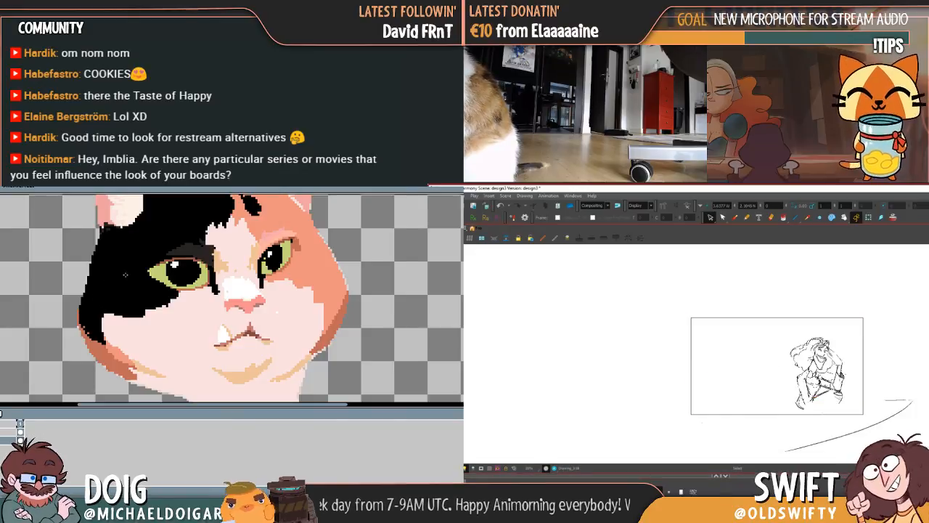
key(ctrl+v)
drag(124, 296, 114, 294)
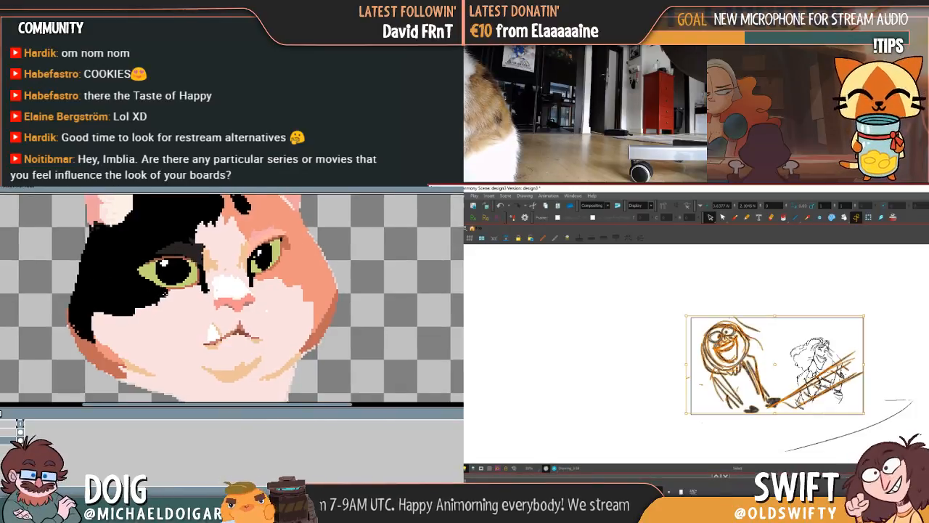
key(ctrl+z)
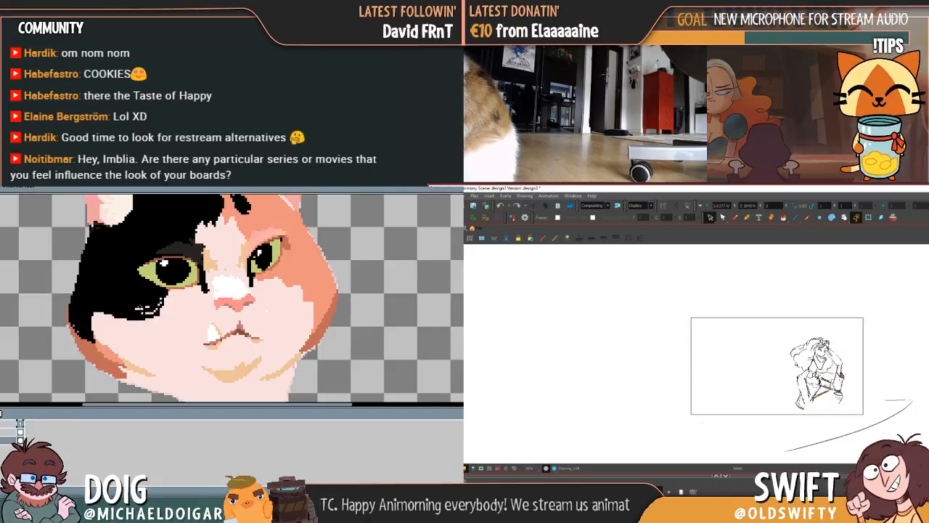
key(period)
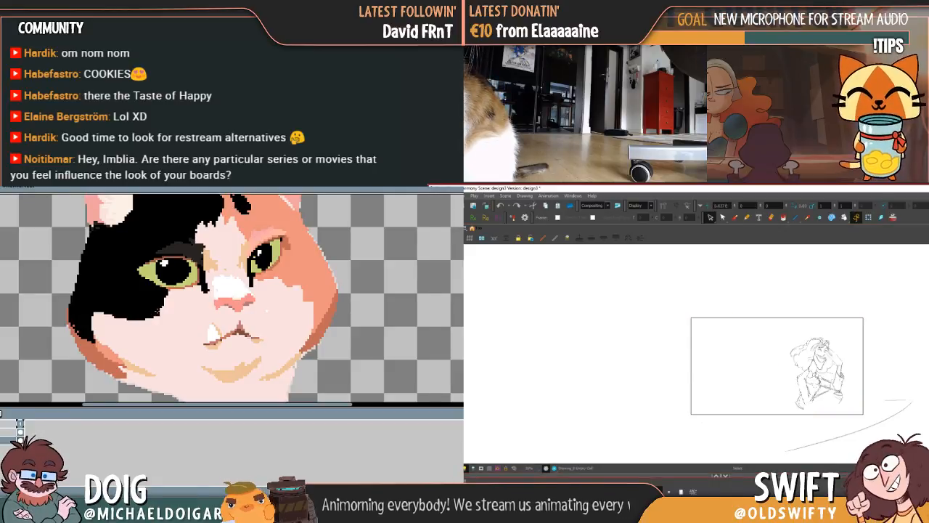
key(ctrl+v)
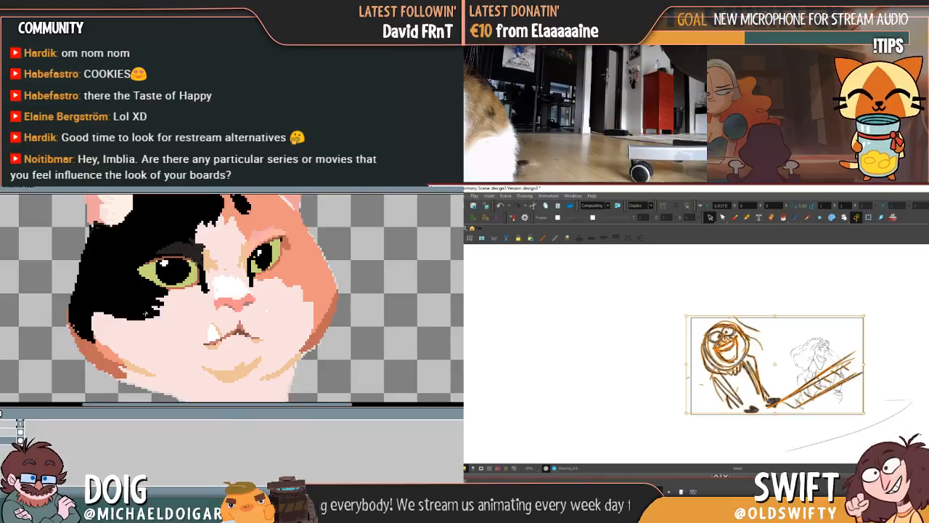
key(ctrl+z)
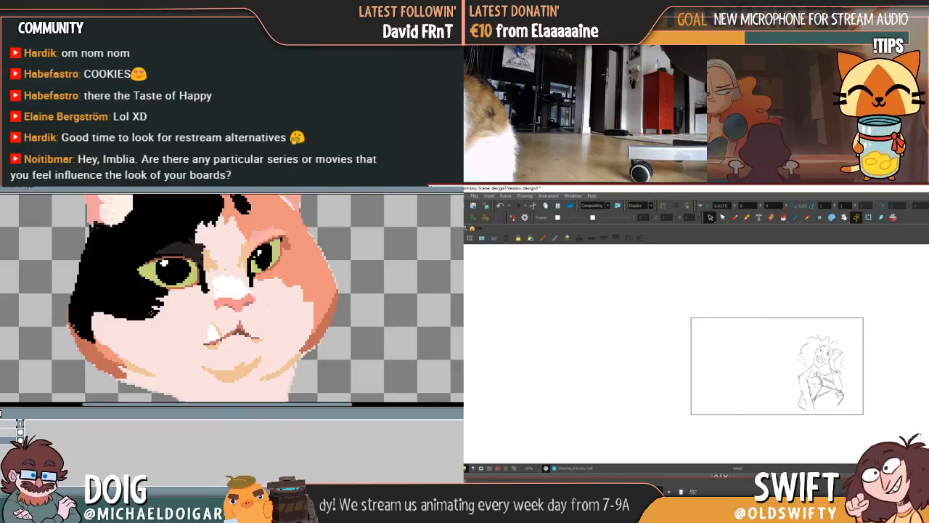
Paste the grinning character and keyboard into the facepalm pose drawing, and move the seated figure up behind the keyboard
key(comma)
key(comma)
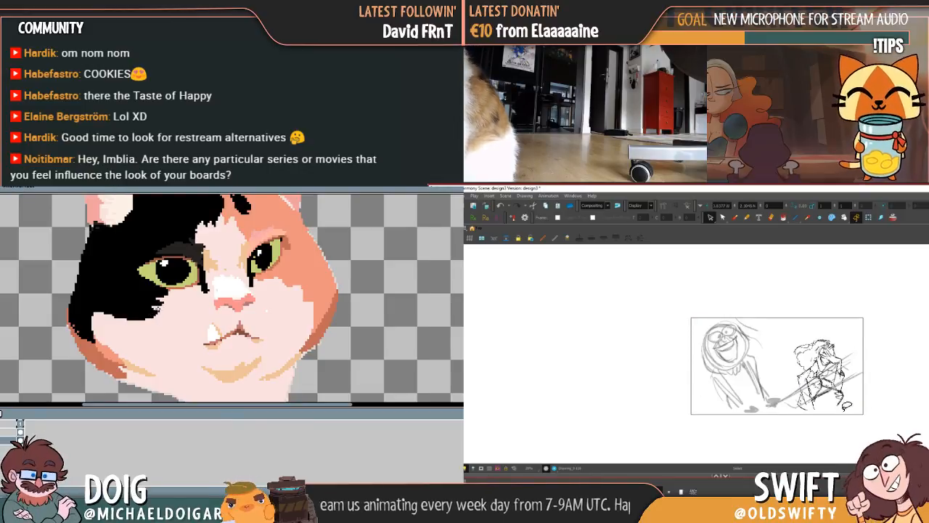
key(ctrl+v)
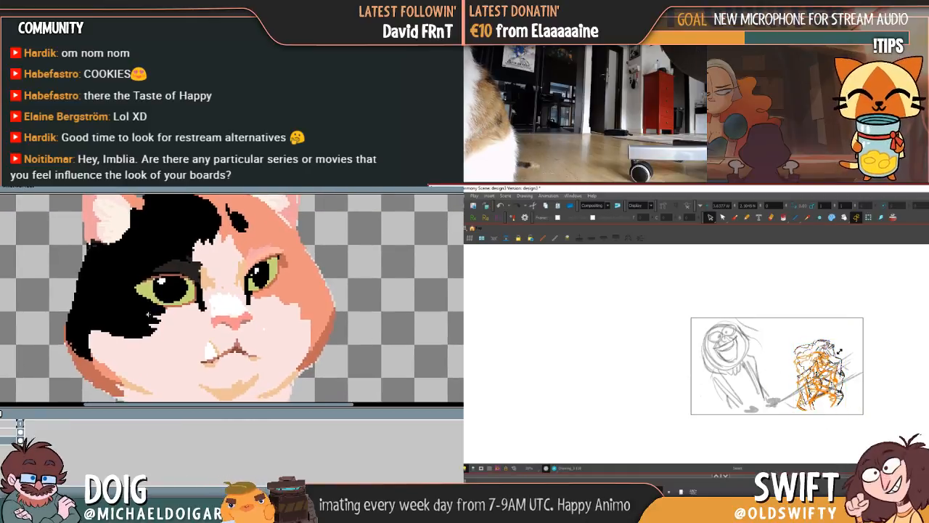
drag(840, 352, 828, 343)
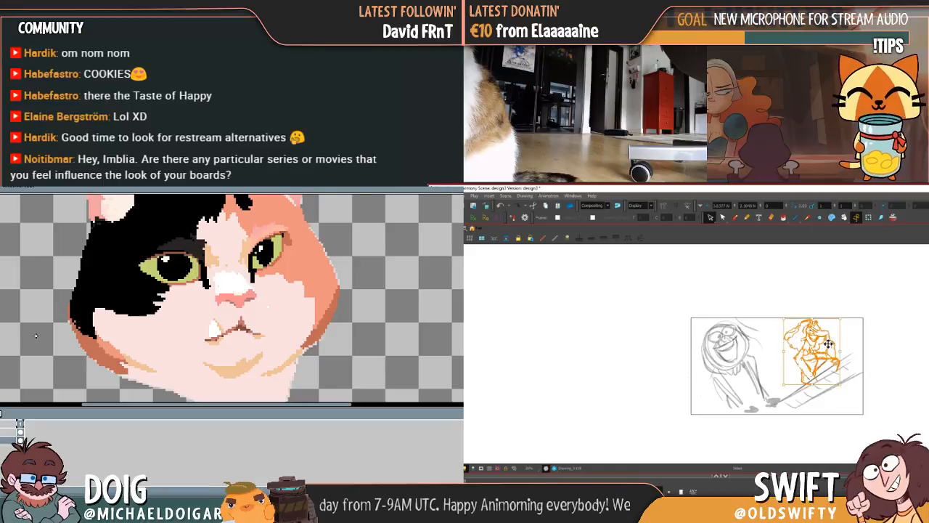
click(864, 396)
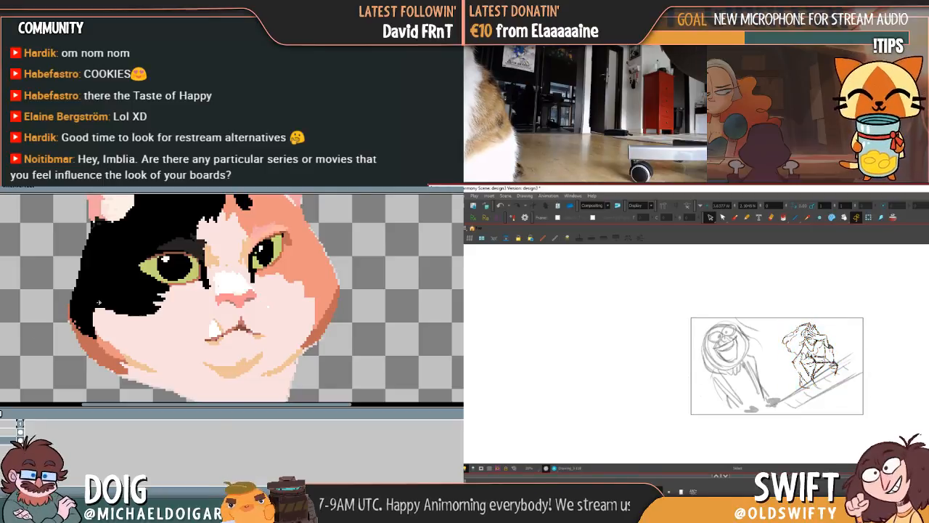
Shrink the curly-haired figure with the raised hand, move it up behind the keyboard and rotate it slightly
key(ctrl+z)
mouse_move(848, 414)
mouse_down()
mouse_move(804, 421)
mouse_move(838, 414)
mouse_up()
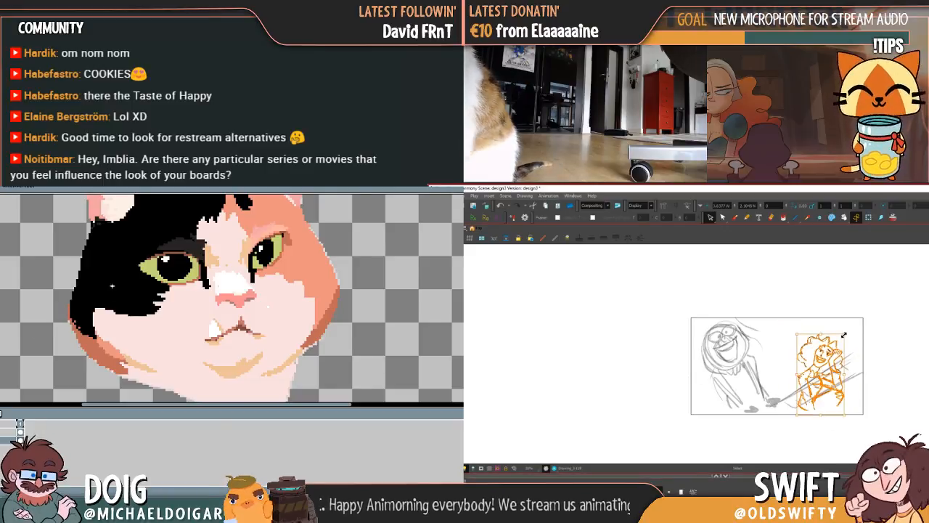
drag(844, 335, 834, 352)
drag(824, 385, 826, 358)
drag(840, 322, 835, 321)
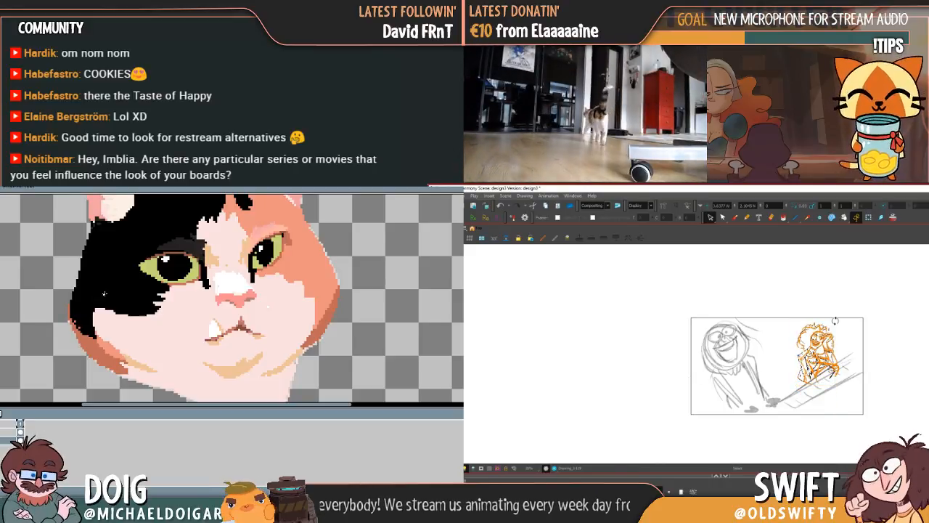
click(873, 373)
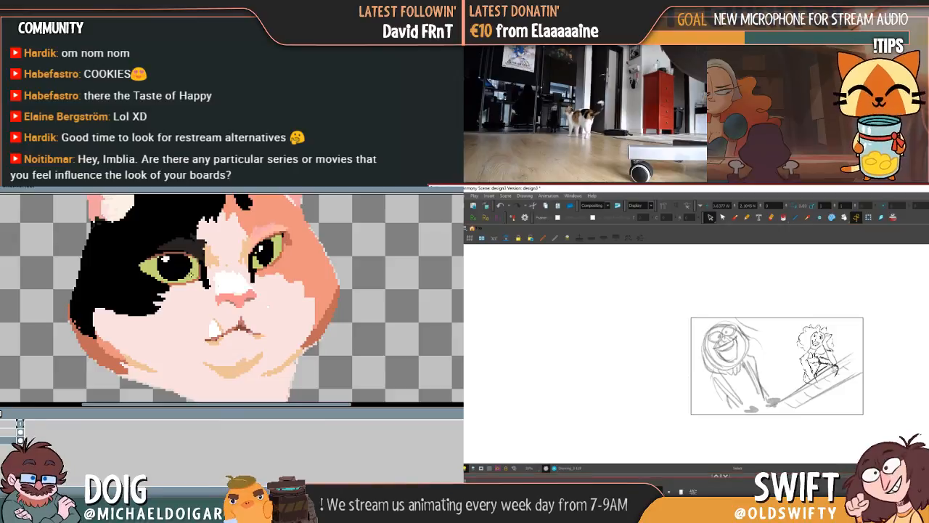
drag(178, 277, 186, 301)
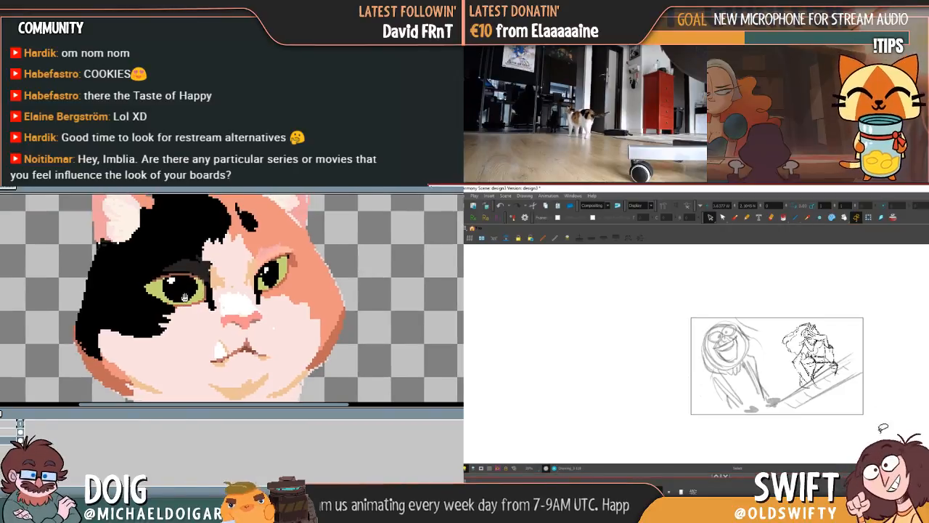
Nudge the facepalm figure into place, and move the crouching long-haired figure in the neighbouring drawing up behind the keyboard
mouse_move(787, 325)
mouse_down()
mouse_move(862, 357)
mouse_move(792, 327)
mouse_up()
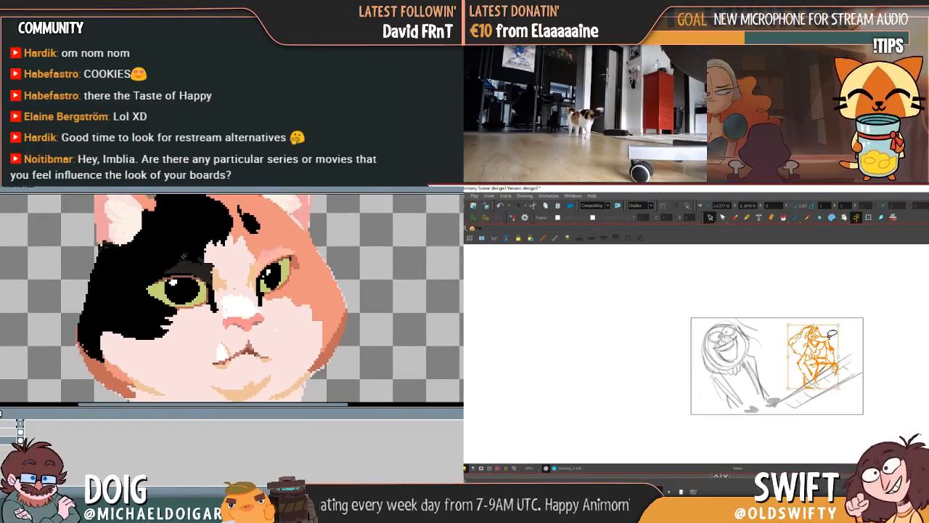
click(831, 333)
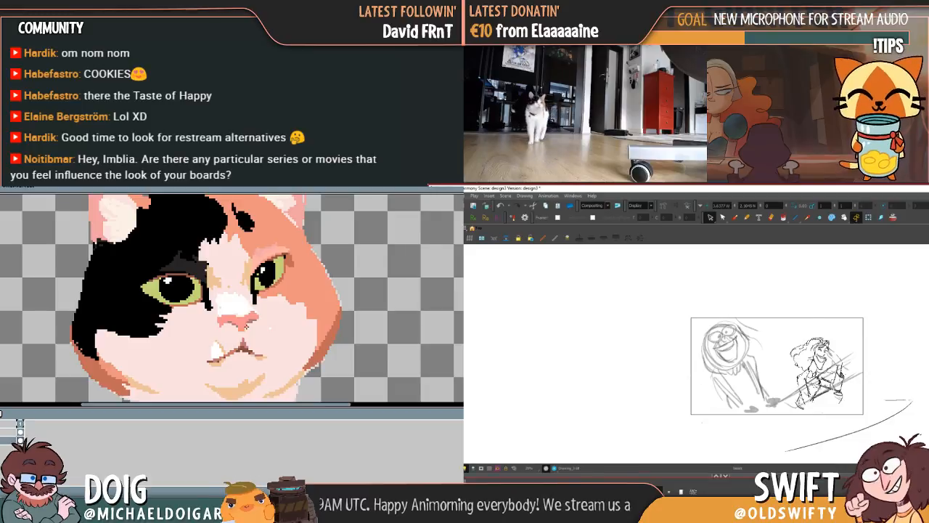
drag(245, 319, 246, 310)
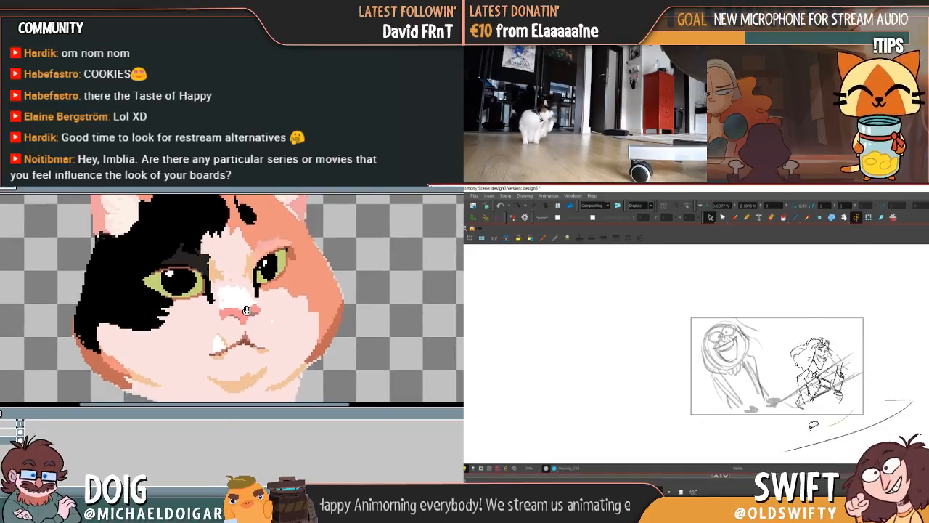
drag(785, 408, 842, 385)
mouse_move(845, 338)
mouse_down()
mouse_move(822, 373)
mouse_move(823, 341)
mouse_up()
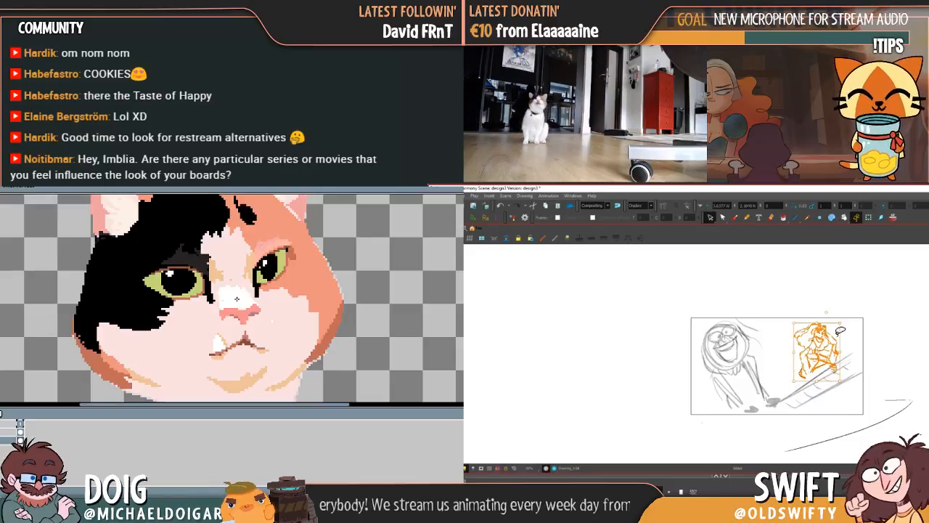
key(Escape)
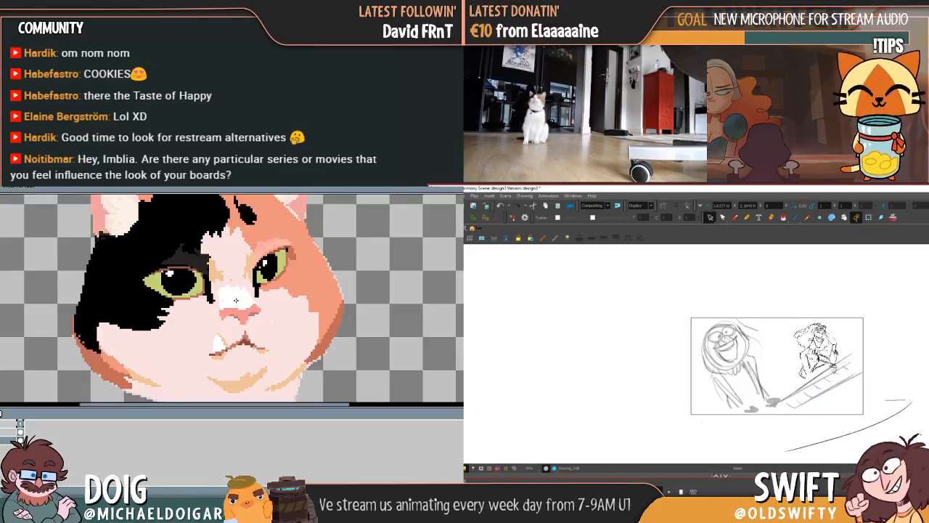
mouse_move(845, 348)
mouse_down()
mouse_move(842, 362)
mouse_move(818, 352)
mouse_move(835, 326)
mouse_up()
key(Escape)
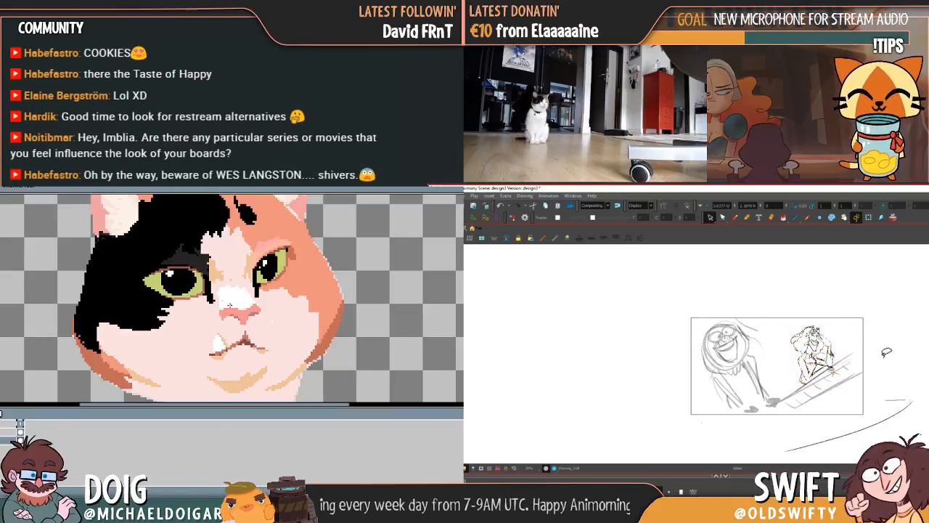
Fine-tune the seated figure's placement above the keyboard to match the neighbouring pose
mouse_move(841, 386)
mouse_down()
mouse_move(833, 317)
mouse_move(814, 393)
mouse_up()
click(877, 366)
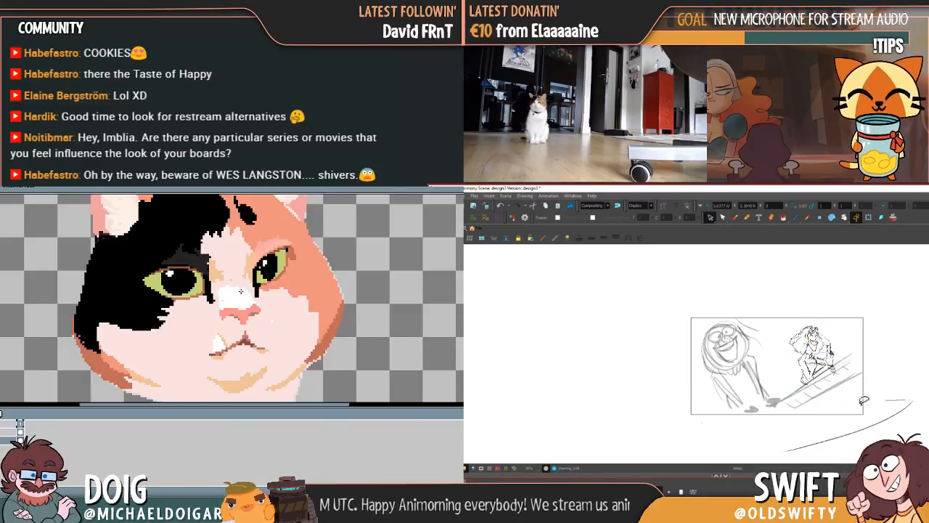
mouse_move(852, 384)
mouse_down()
mouse_move(832, 312)
mouse_move(839, 375)
mouse_up()
drag(835, 326, 820, 341)
click(866, 337)
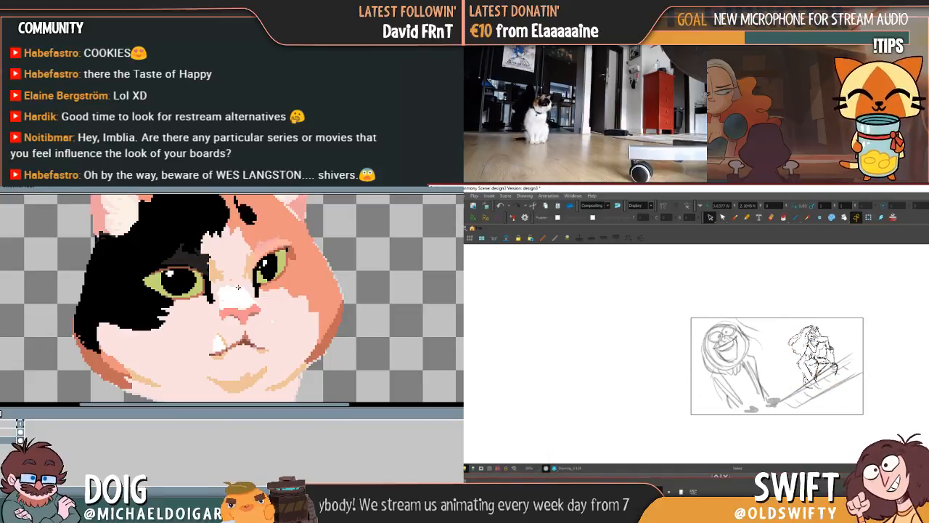
Flip back and forth between the seated poses behind the keyboard to compare their placement
key(g)
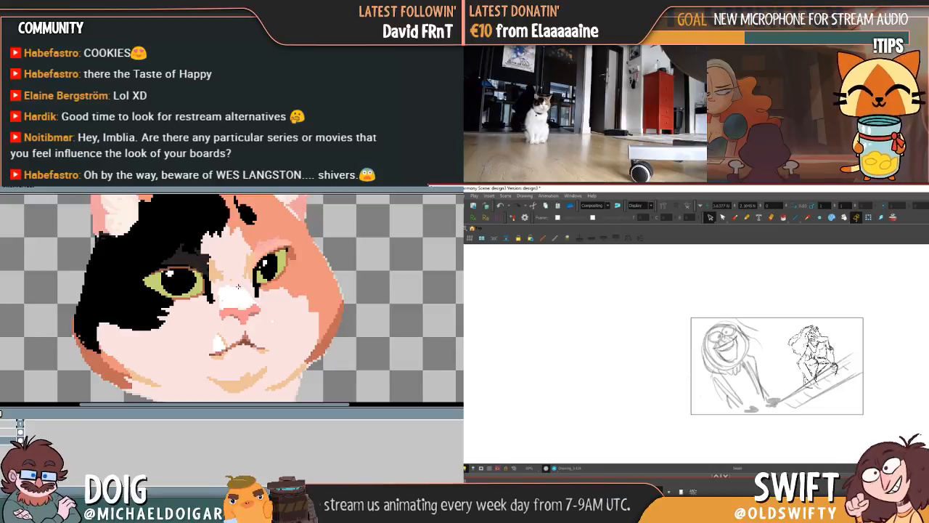
key(f)
key(g)
key(f)
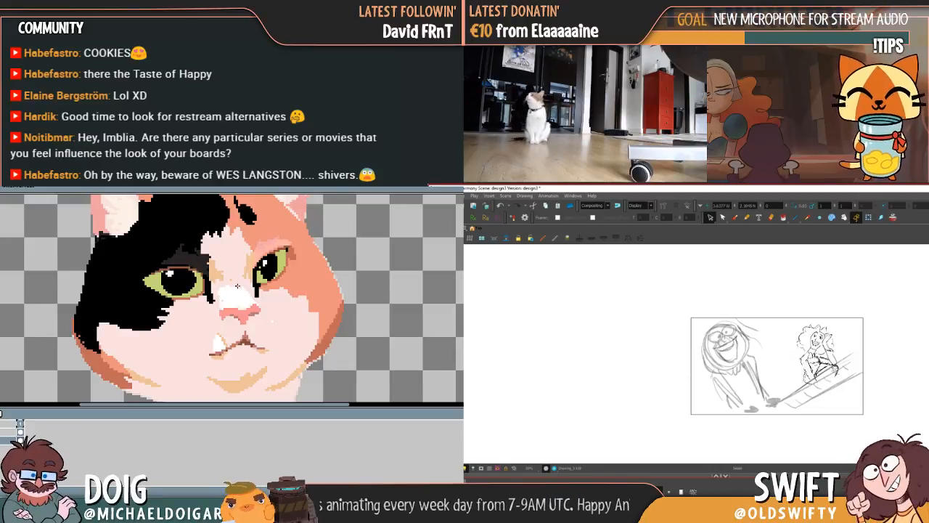
key(g)
key(f)
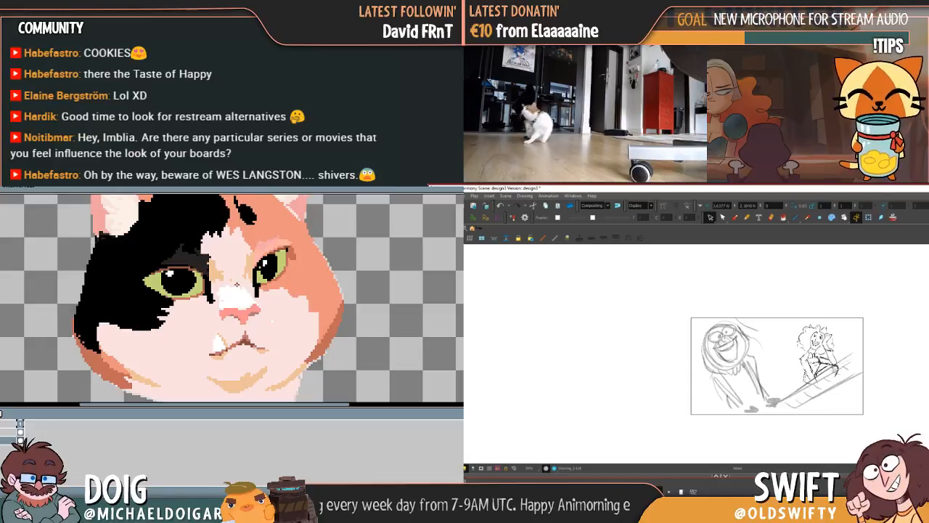
key(f)
key(f)
key(g)
key(g)
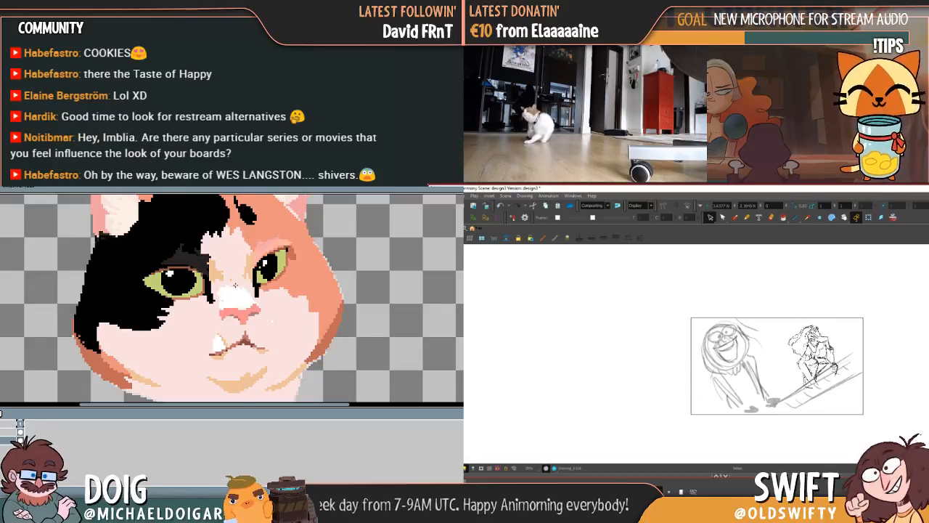
key(f)
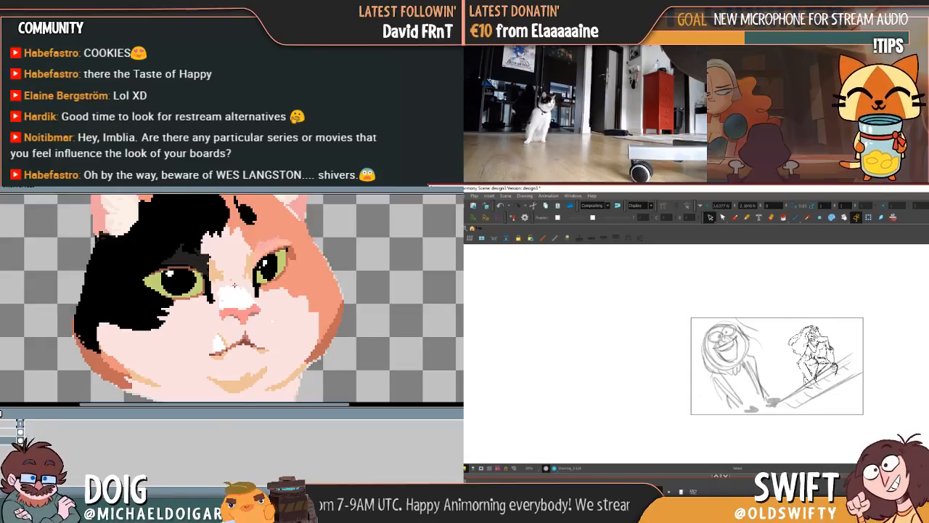
Flip through the other storyboard drawings, from the table shot to the piano shots, and return to the grinning character's shot
key(f)
key(f)
key(f)
key(f)
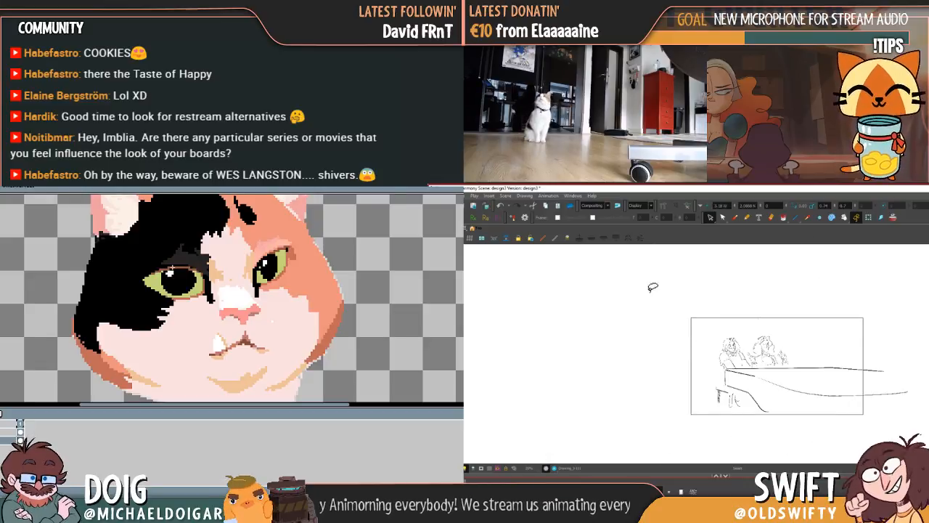
key(f)
key(f)
key(f)
key(f)
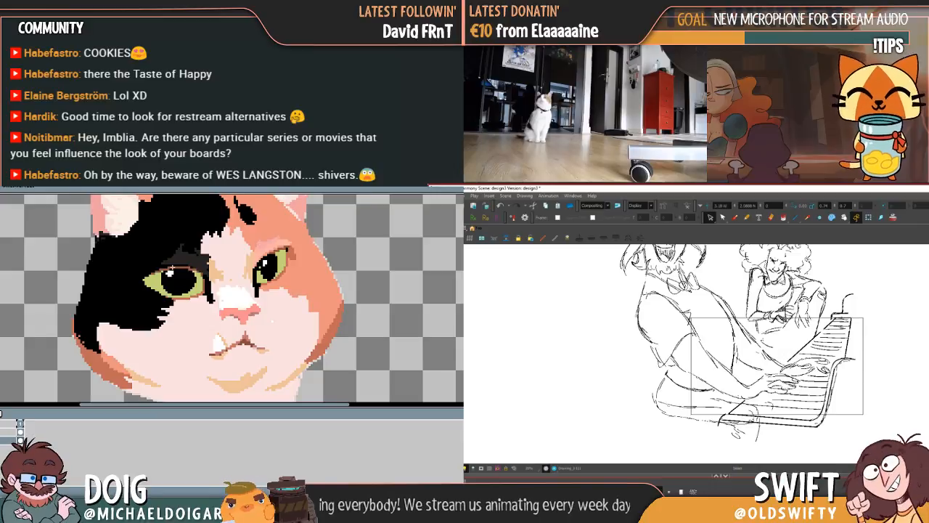
key(f)
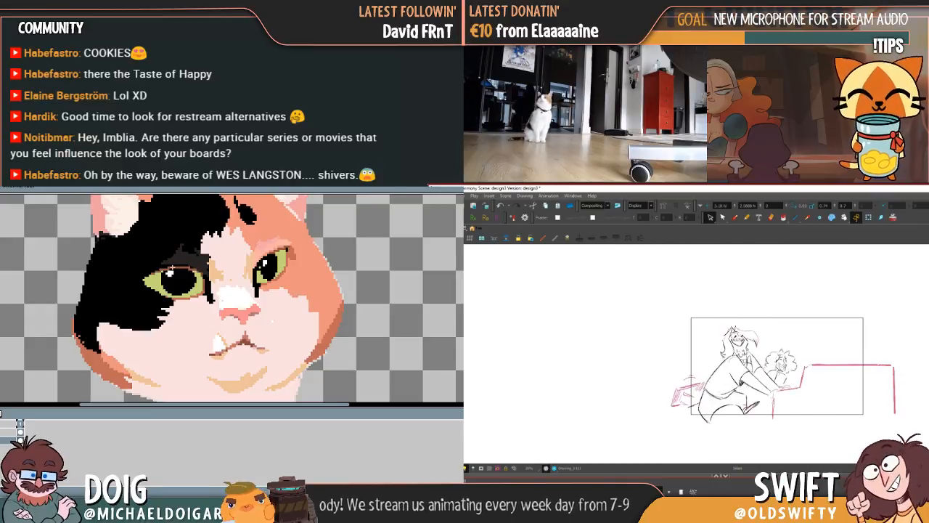
key(f)
key(f)
key(f)
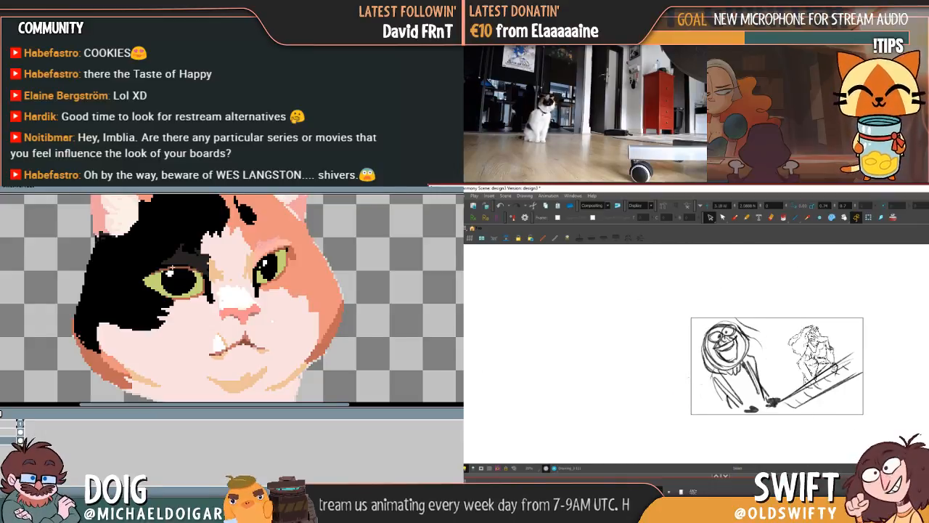
key(f)
key(f)
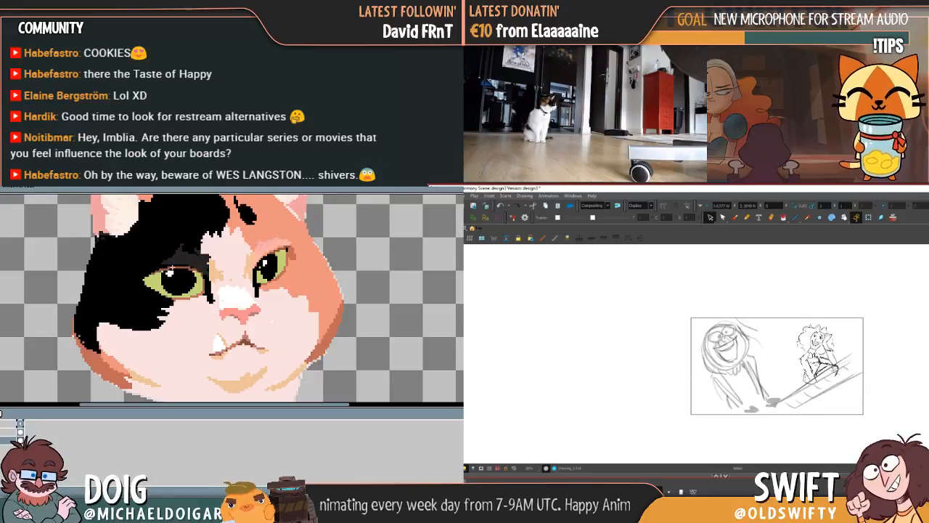
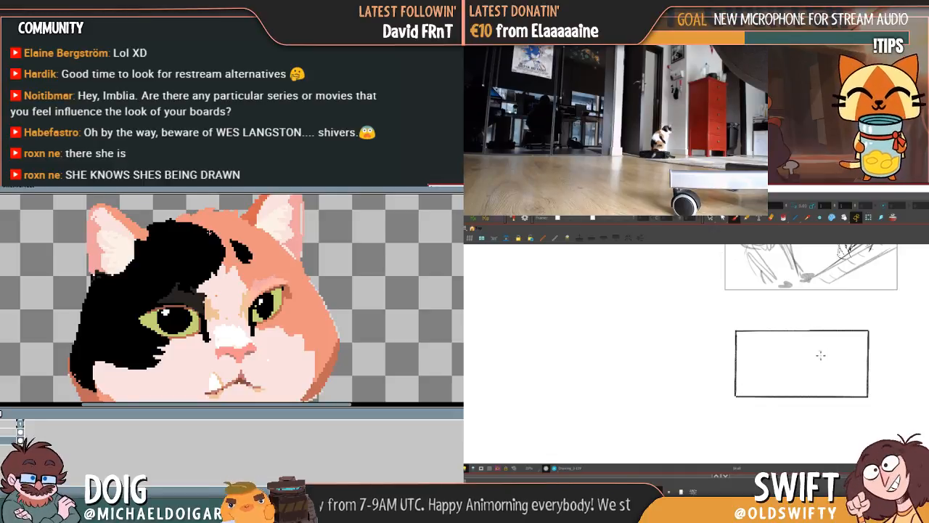
Sketch a small round-headed figure and a pair of large reaching hands inside the thumbnail frame
drag(828, 354, 826, 366)
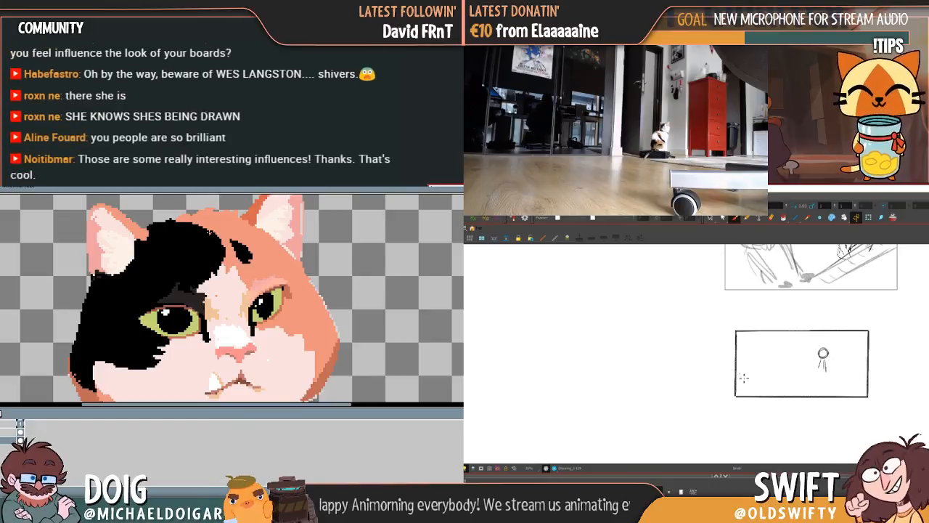
mouse_move(739, 375)
mouse_down()
mouse_move(774, 389)
mouse_move(750, 384)
mouse_move(767, 374)
mouse_move(784, 382)
mouse_move(765, 368)
mouse_move(811, 383)
mouse_up()
mouse_move(791, 376)
mouse_down()
mouse_move(803, 386)
mouse_move(780, 373)
mouse_up()
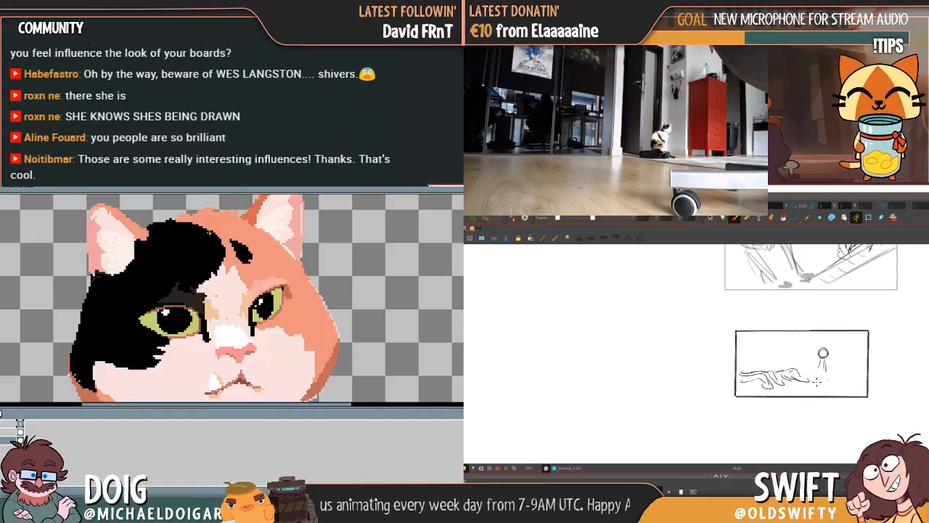
Undo a straight line beside the hands and sketch a receding keyboard with keys beneath the small figure instead
drag(813, 379, 872, 376)
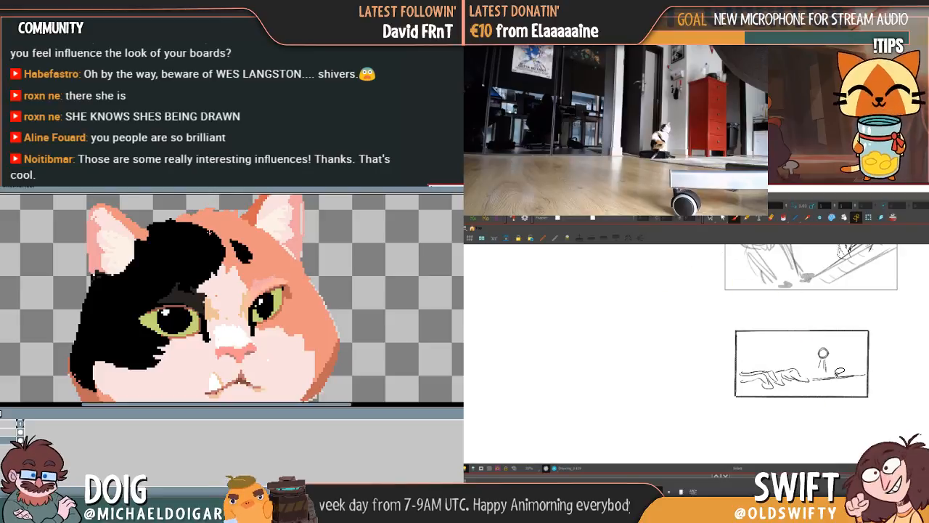
key(ctrl+z)
key(ctrl+z)
drag(817, 378, 844, 373)
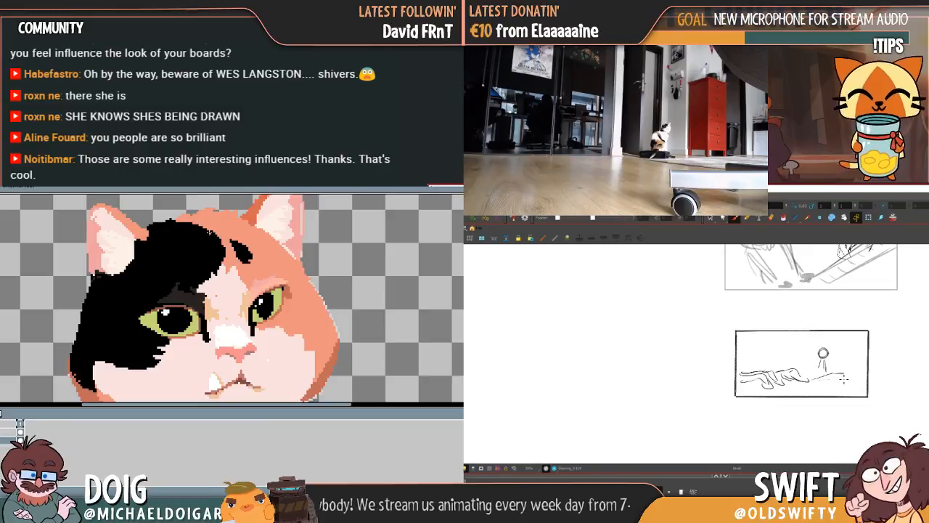
mouse_move(843, 373)
mouse_down()
mouse_move(820, 396)
mouse_move(827, 381)
mouse_move(808, 394)
mouse_up()
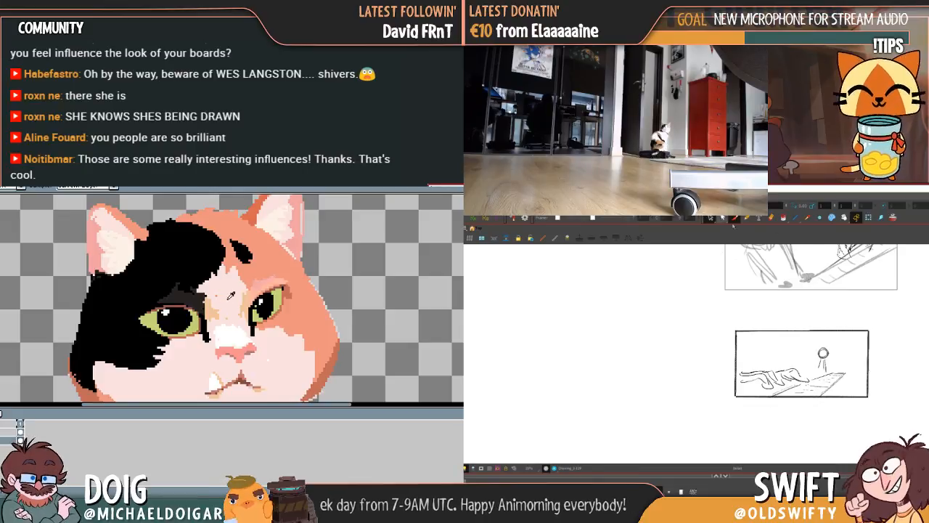
Enlarge the hands sketch into the thumbnail's lower corner, and clean up the lines overshooting the bottom of the frame
mouse_move(772, 361)
mouse_down()
mouse_move(748, 386)
mouse_move(758, 361)
mouse_move(773, 377)
mouse_move(735, 363)
mouse_move(780, 389)
mouse_up()
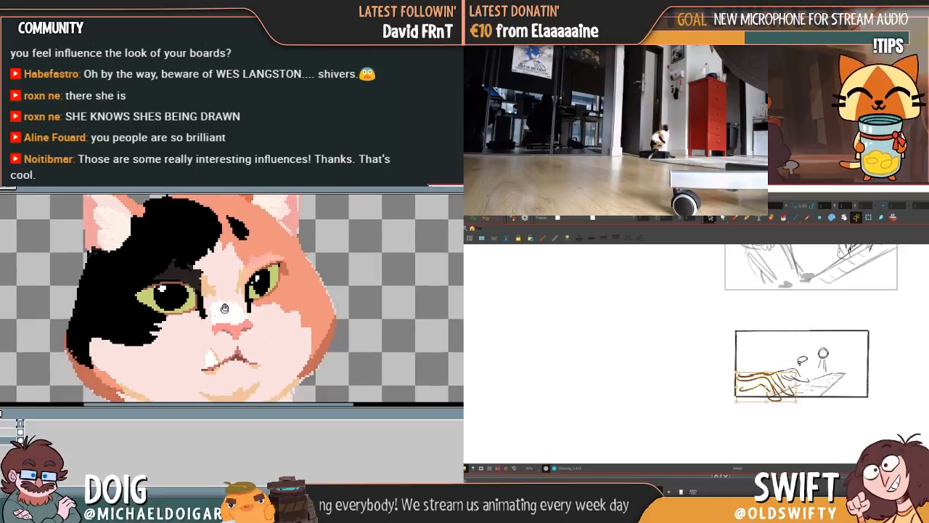
click(835, 365)
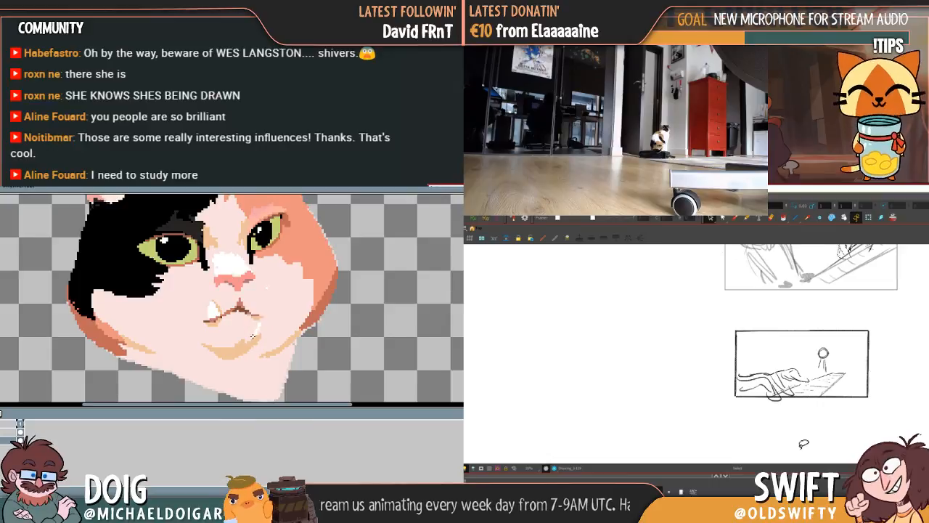
mouse_move(765, 414)
mouse_down()
mouse_move(784, 404)
mouse_move(778, 398)
mouse_up()
key(ctrl+z)
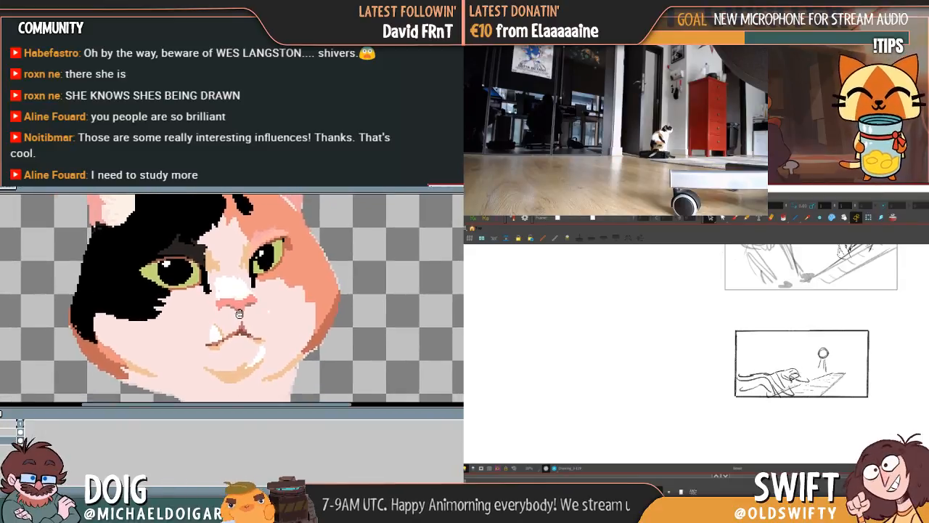
Delete the keyboard line that overlaps the hands at the bottom of the thumbnail
key(alt+s)
click(792, 390)
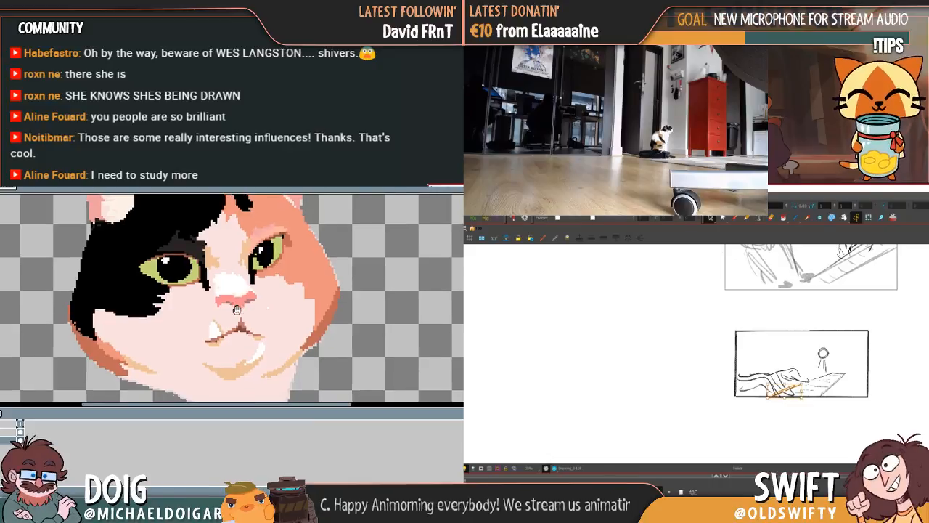
key(Delete)
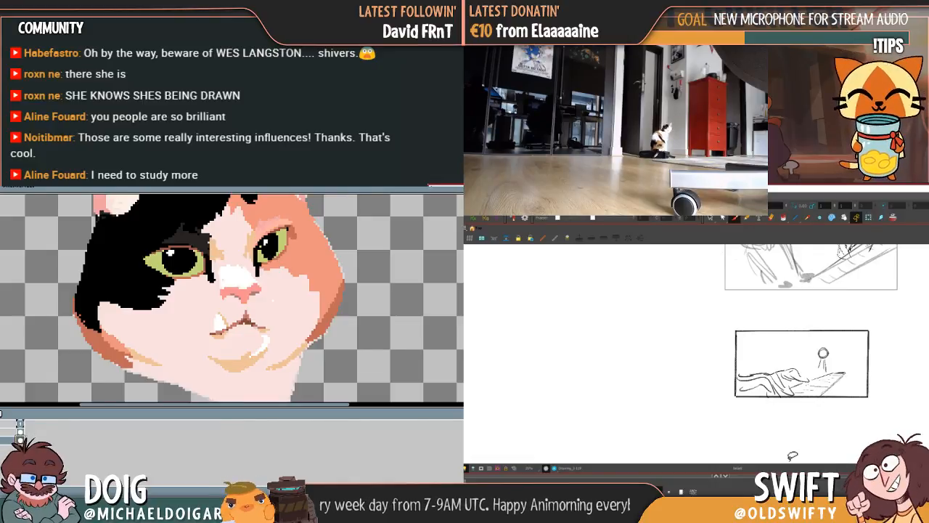
Add a new layer to the cat portrait, and draw the raised end piece at the thumbnail keyboard's far end
right_click(4, 442)
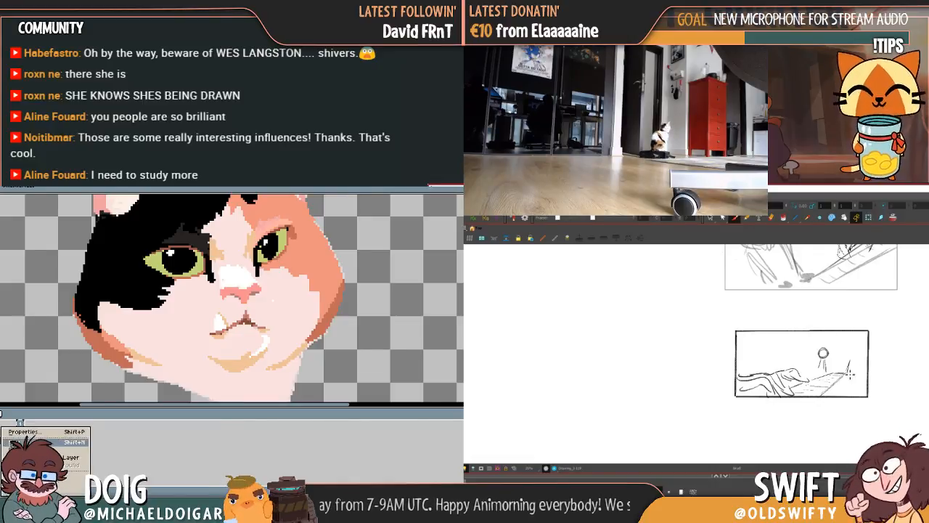
mouse_move(846, 374)
mouse_down()
mouse_move(865, 349)
mouse_move(832, 354)
mouse_up()
scroll(152, 276, up, 4)
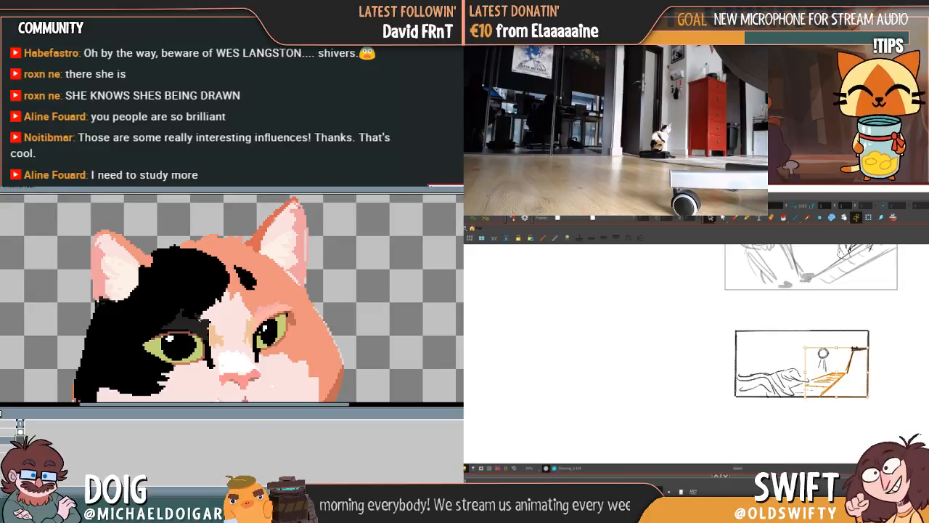
Try drawing a whisker above the cat's eye on the black patch, and undo it
mouse_move(202, 331)
mouse_down()
mouse_move(178, 208)
mouse_move(175, 216)
mouse_up()
click(840, 398)
key(ctrl+z)
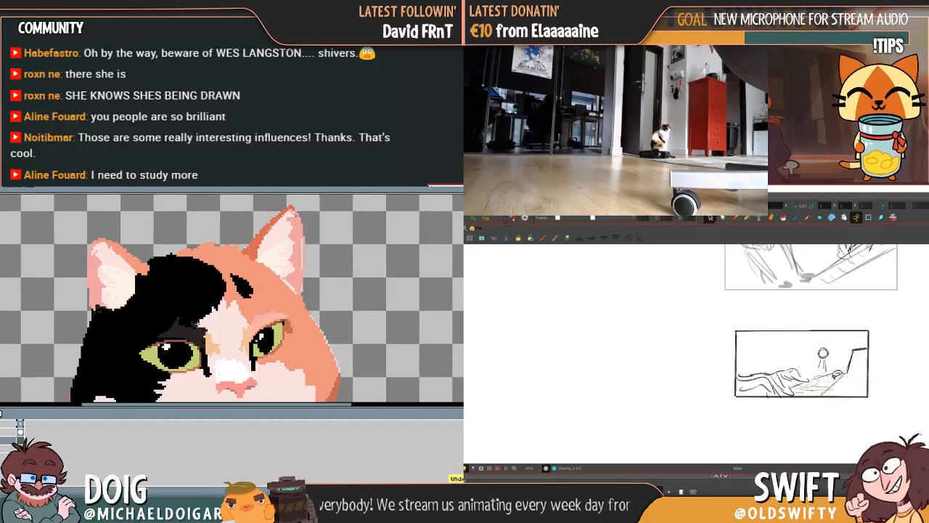
Draw a long white whisker above the cat's eye, and stretch the thumbnail keyboard with its raised end past the frame's side
mouse_move(197, 323)
mouse_down()
mouse_move(199, 336)
mouse_move(171, 217)
mouse_up()
click(864, 350)
drag(866, 349, 881, 340)
drag(197, 341, 180, 288)
drag(880, 340, 875, 344)
key(ctrl+z)
click(889, 354)
Try extra white whiskers fanning out above both of the cat's eyes, and undo them back to the single long one
mouse_move(196, 331)
mouse_down()
mouse_move(174, 278)
mouse_move(171, 300)
mouse_up()
drag(234, 284, 210, 274)
drag(227, 317, 237, 196)
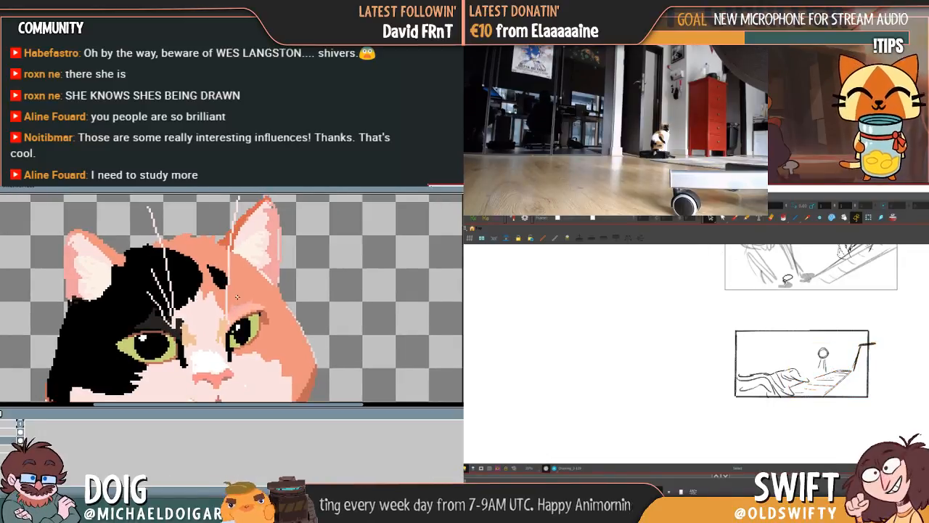
key(ctrl+z)
drag(228, 255, 236, 310)
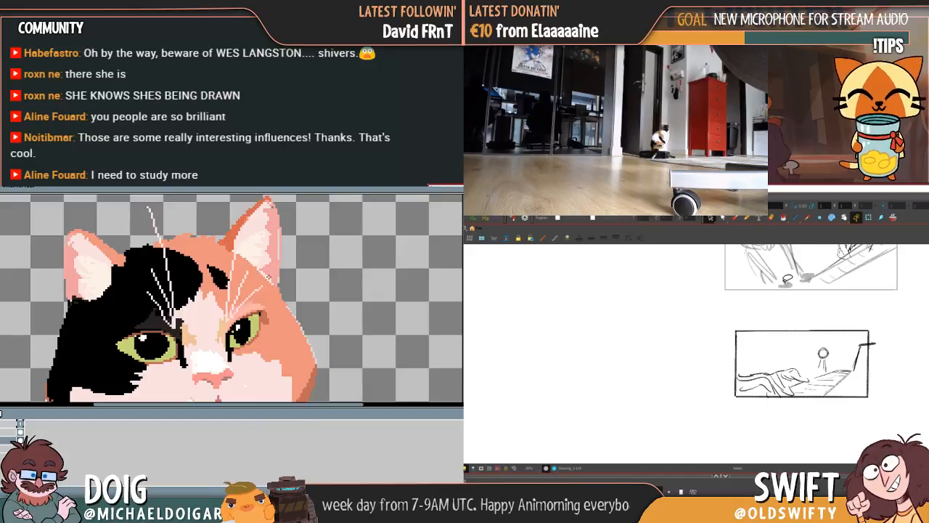
drag(212, 343, 233, 334)
key(ctrl+z)
key(ctrl+z)
key(ctrl+z)
key(ctrl+z)
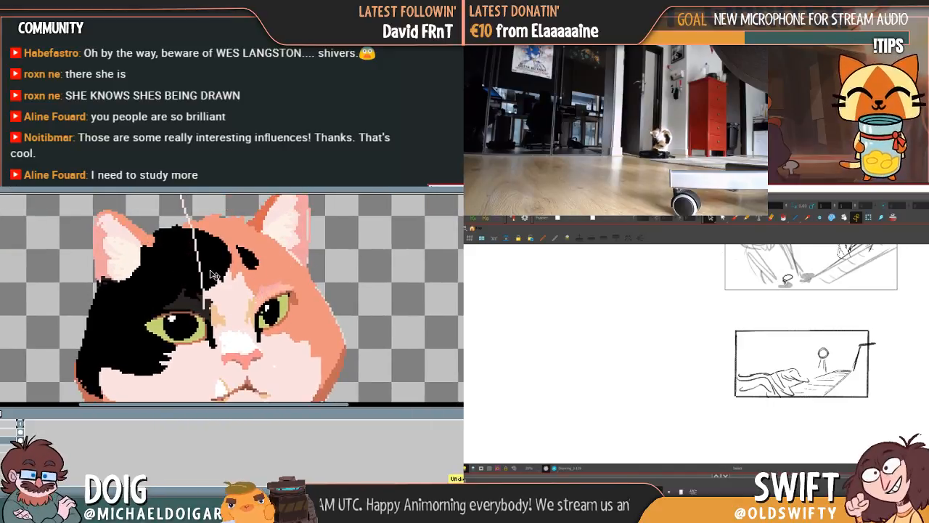
Redraw the long white whisker above the cat's eye on the black patch, curving up past the top of the head
drag(193, 272, 198, 292)
drag(206, 323, 191, 263)
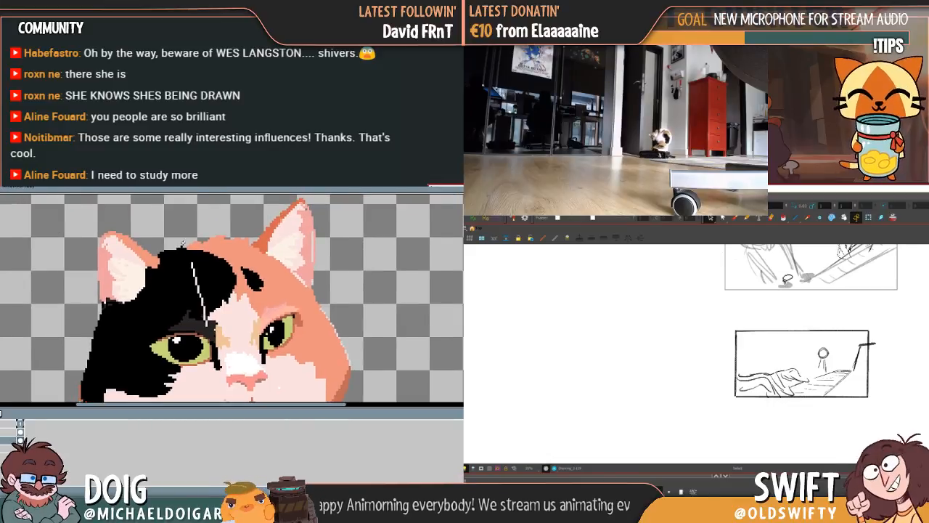
drag(205, 321, 192, 298)
key(ctrl+z)
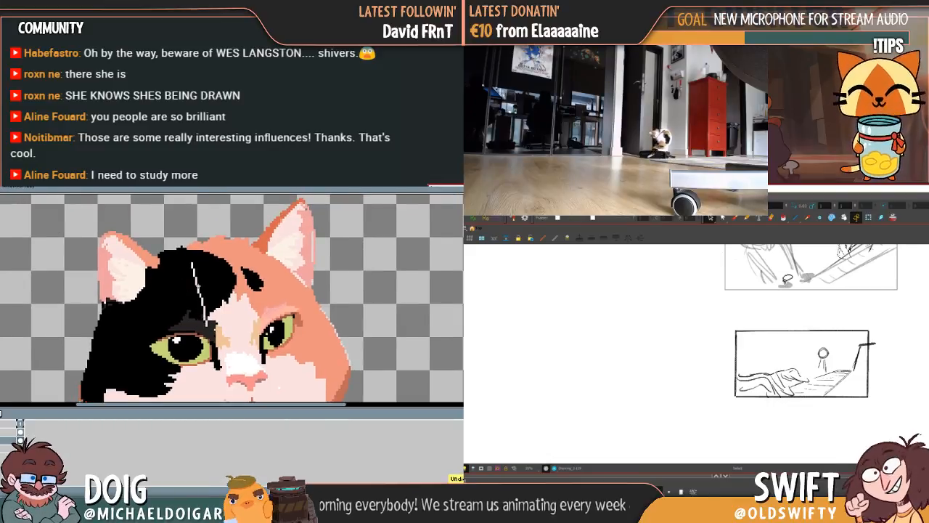
key(ctrl+z)
mouse_move(176, 229)
mouse_down()
mouse_move(209, 332)
mouse_move(179, 227)
mouse_up()
key(ctrl+z)
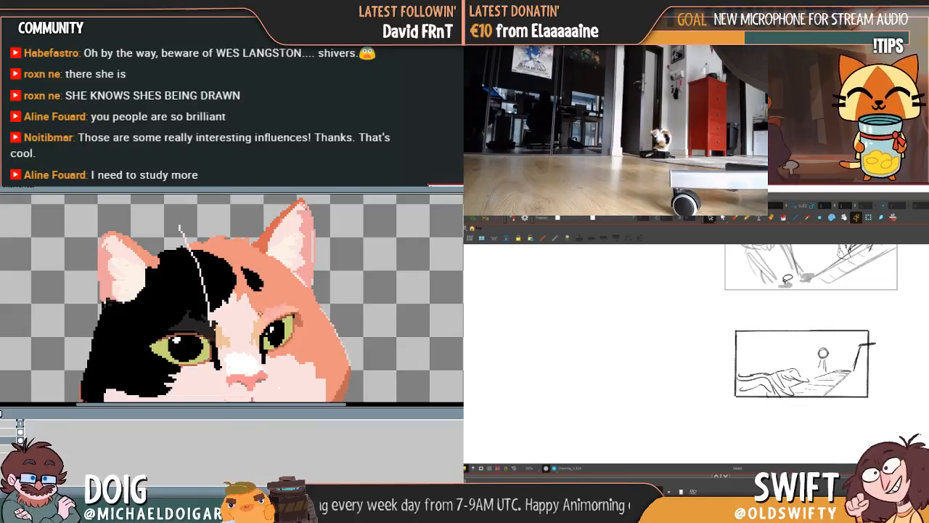
Draw a long white whisker above the orange-side eye past the head's top, and switch the storyboard to the keyboard player drawing
drag(259, 317, 253, 240)
key(ctrl+z)
drag(259, 318, 248, 244)
key(ctrl+z)
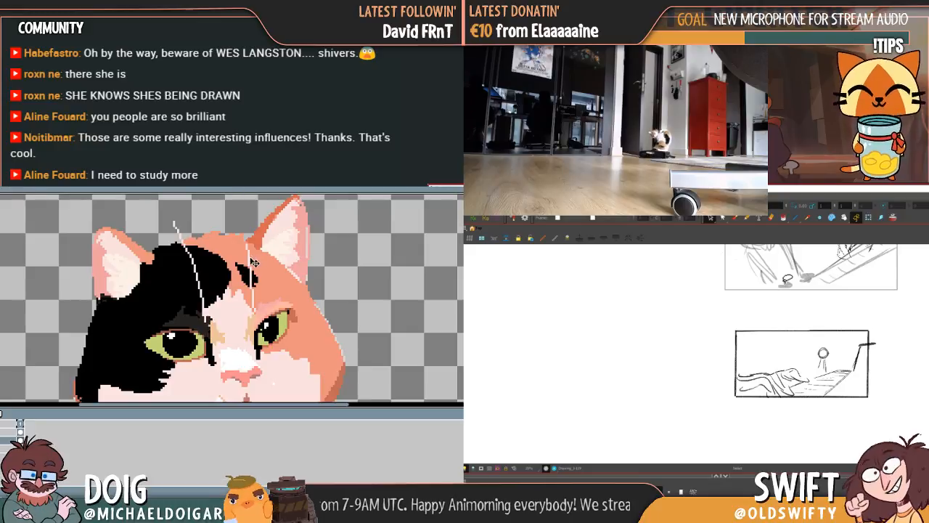
key(ctrl+z)
drag(257, 315, 249, 218)
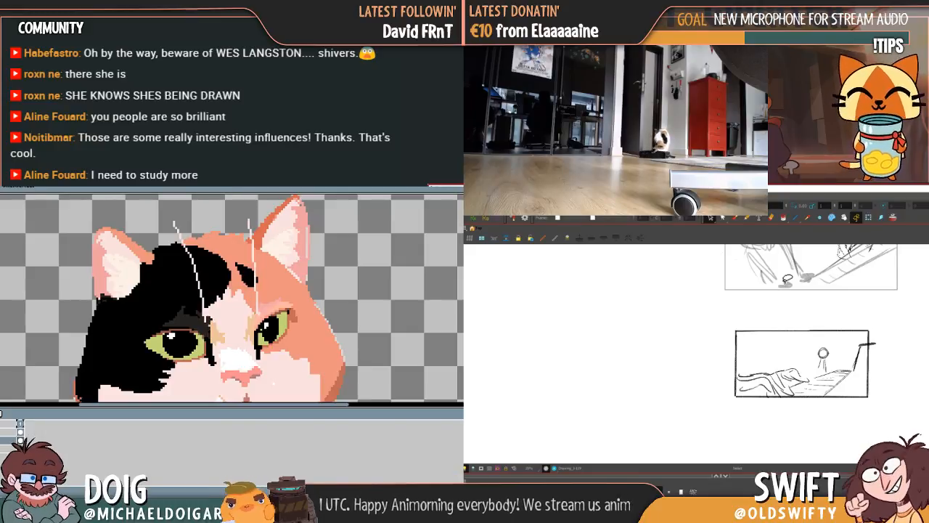
scroll(258, 285, down, 1)
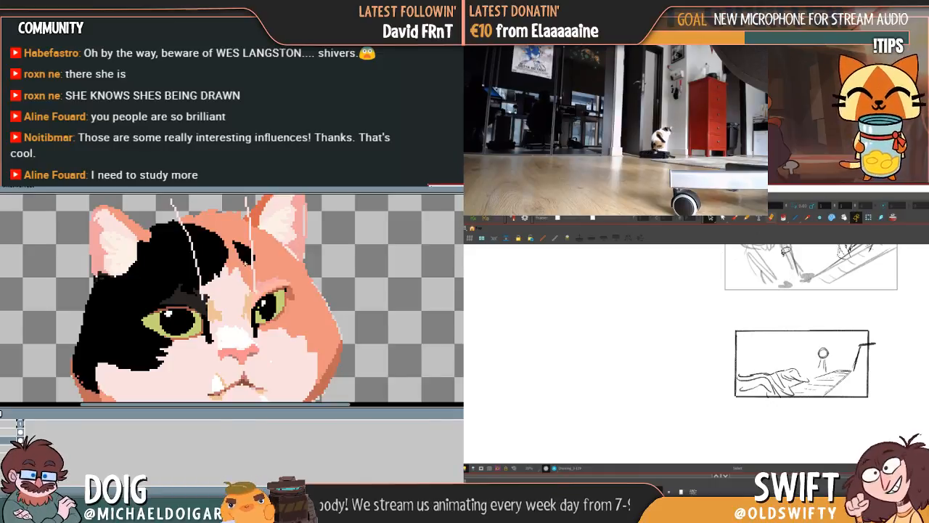
scroll(804, 320, down, 1)
drag(812, 318, 766, 362)
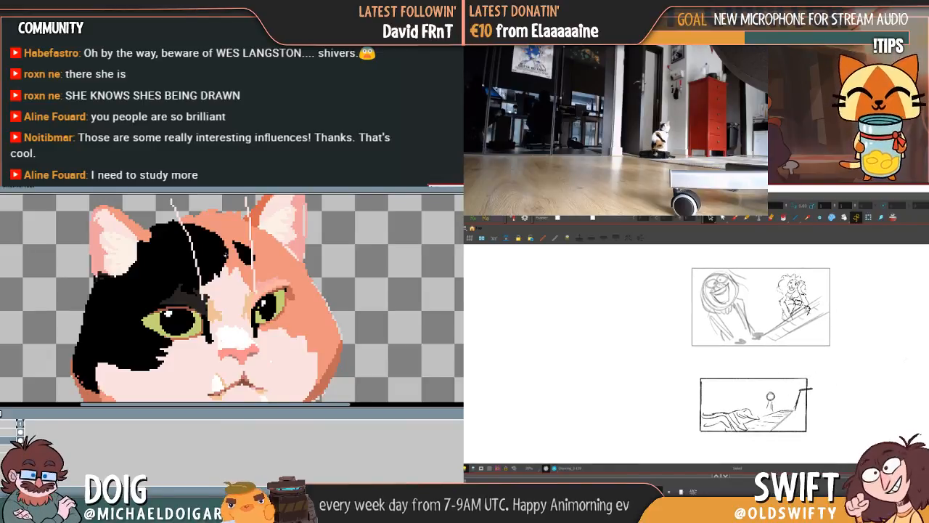
key(g)
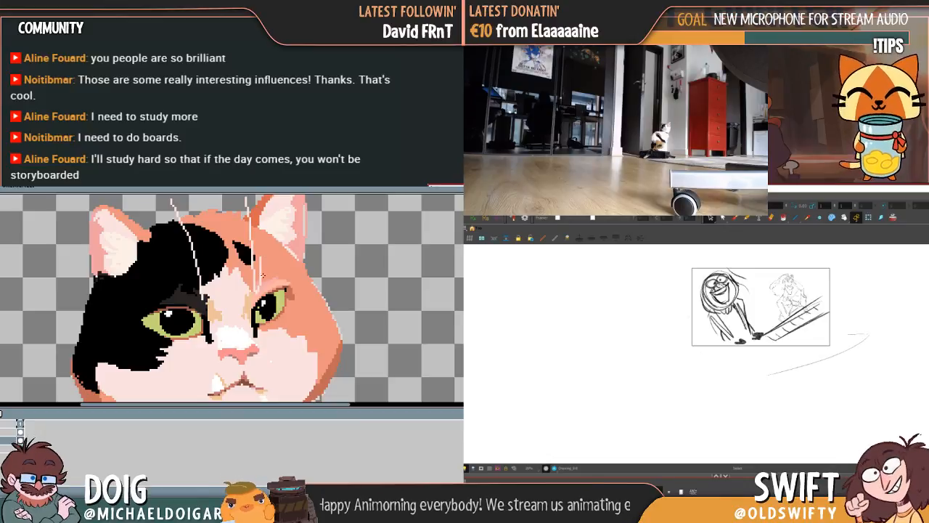
Add a second, shorter white whisker beside each long one above the cat's eyes
drag(261, 257, 260, 246)
drag(200, 278, 211, 281)
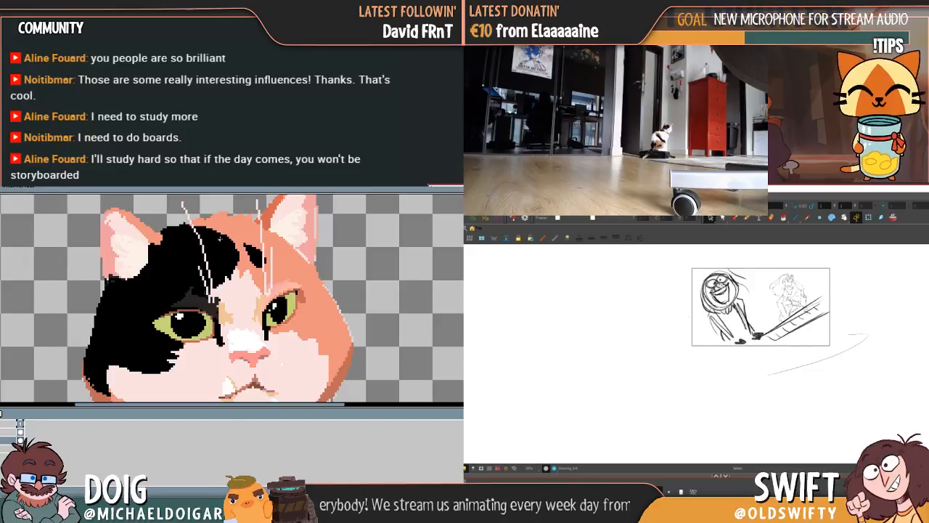
drag(213, 317, 219, 281)
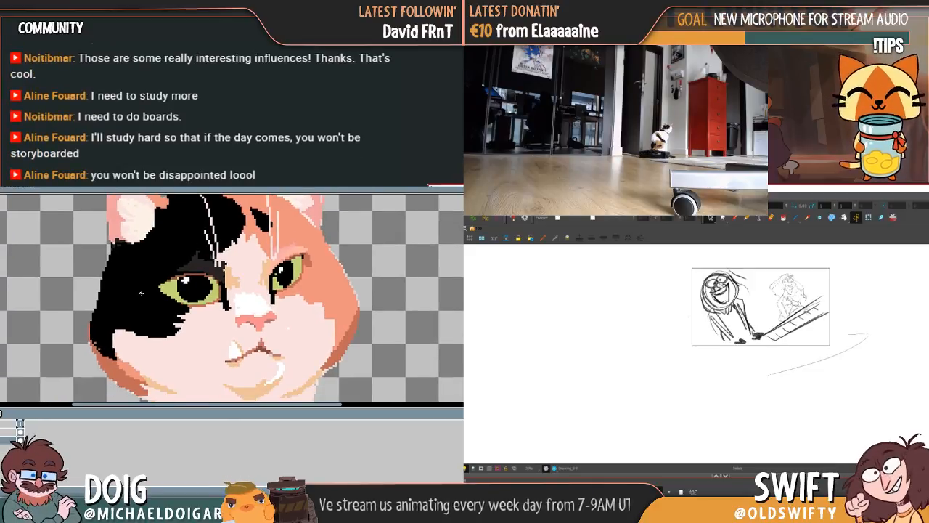
Try white whisker strokes from the muzzle across the cat's black-side cheek, and undo them
drag(192, 360, 169, 302)
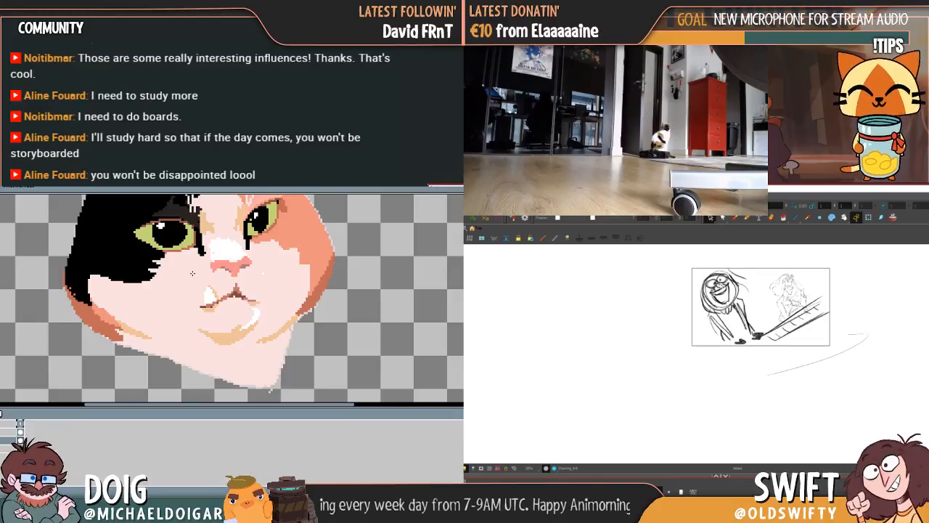
drag(200, 328, 173, 312)
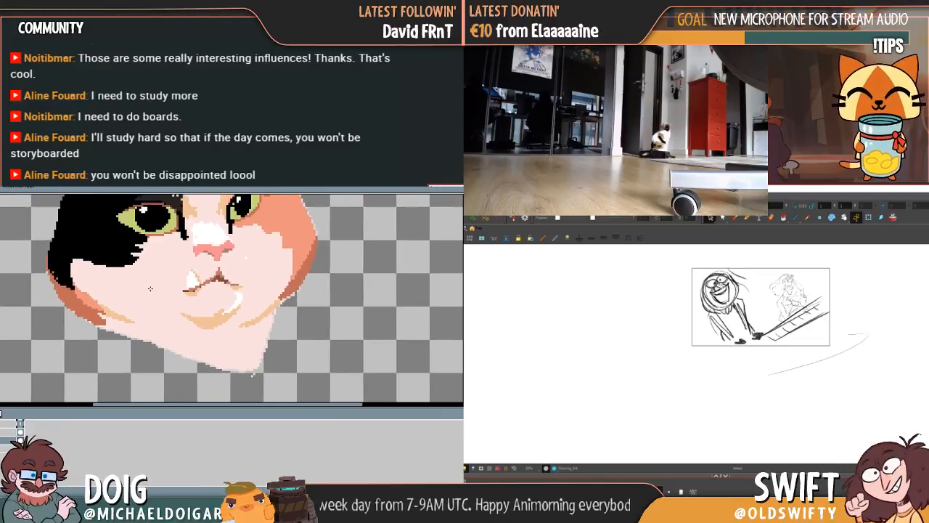
drag(96, 327, 51, 368)
key(ctrl+z)
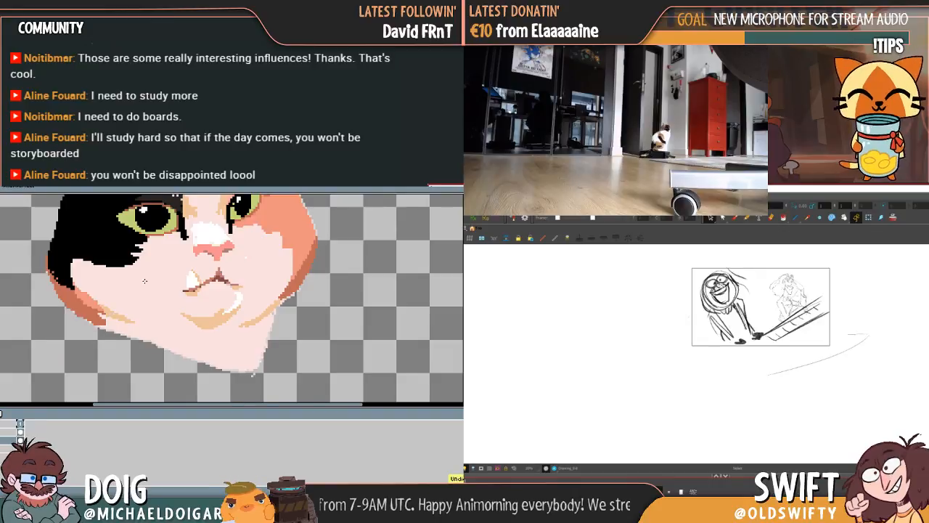
key(ctrl+0)
drag(215, 315, 199, 281)
shift+click(202, 280)
key(ctrl+z)
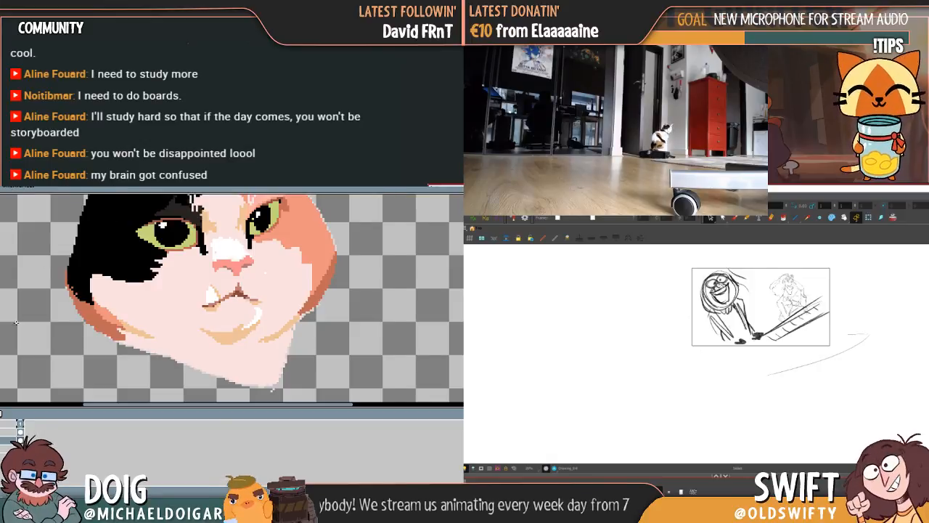
drag(187, 286, 81, 345)
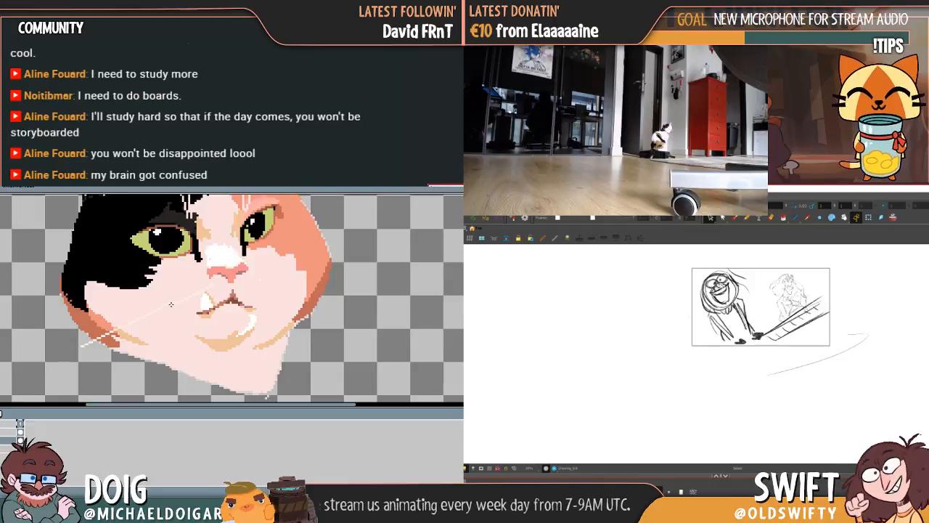
key(ctrl+z)
Draw thin white whiskers from the muzzle down across the black-side cheek, ending just past the face's edge
drag(193, 289, 97, 359)
drag(192, 305, 125, 370)
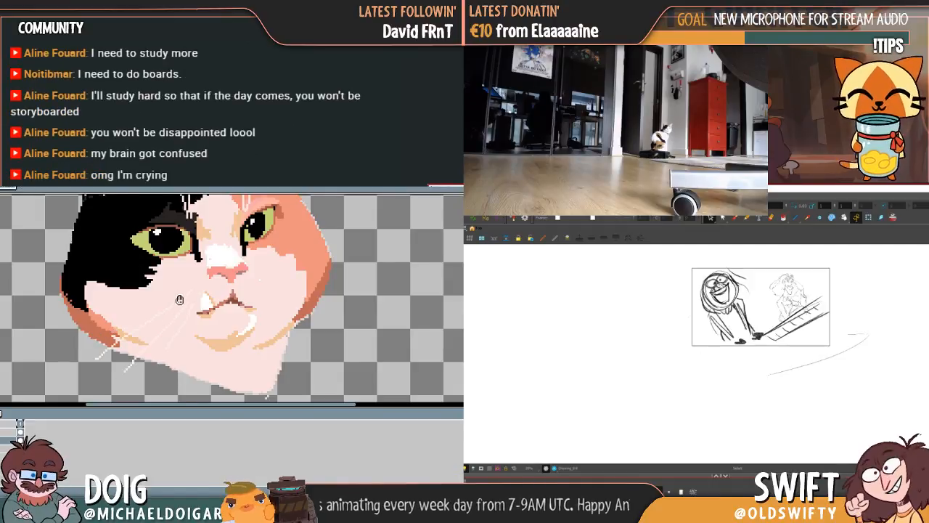
drag(180, 299, 161, 321)
Try several white whiskers fanning out across the cat's orange-side cheek, and undo them all
drag(247, 286, 204, 261)
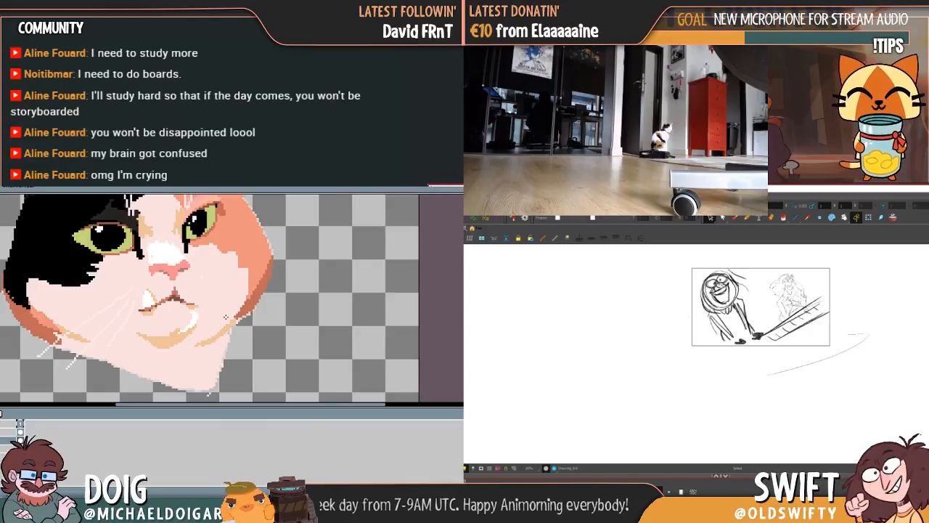
drag(201, 296, 263, 367)
mouse_move(209, 297)
mouse_down()
mouse_move(261, 344)
mouse_move(284, 334)
mouse_up()
mouse_move(200, 273)
mouse_down()
mouse_move(228, 303)
mouse_move(209, 278)
mouse_move(219, 291)
mouse_move(193, 292)
mouse_up()
key(ctrl+z)
key(ctrl+z)
key(ctrl+z)
mouse_move(233, 321)
mouse_down()
mouse_move(274, 355)
mouse_move(265, 370)
mouse_up()
key(ctrl+z)
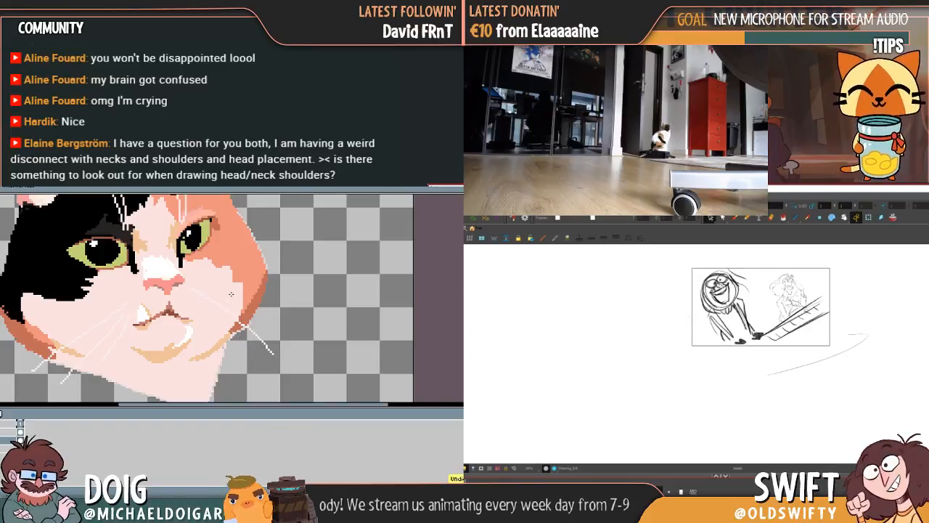
drag(232, 293, 241, 284)
key(ctrl+z)
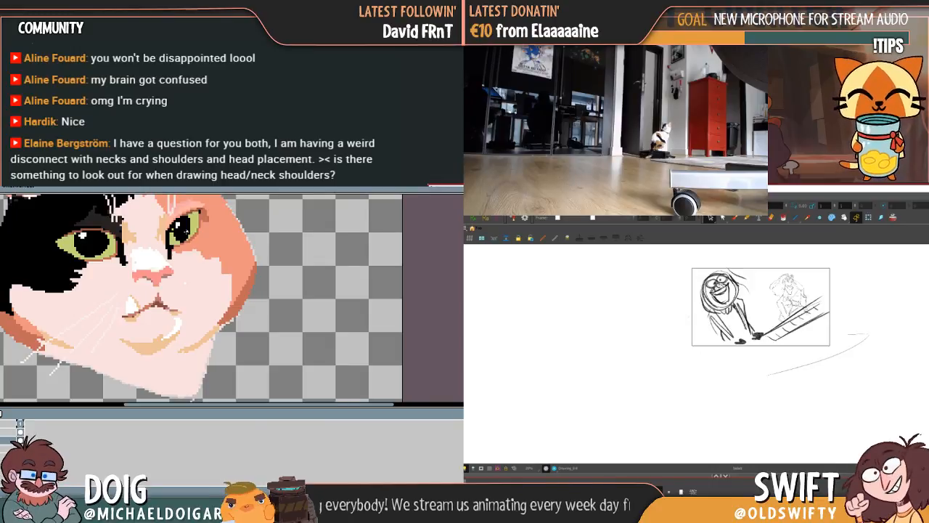
Draw one long white whisker sloping down across the orange-side cheek and out past the face's edge
scroll(251, 302, up, 1)
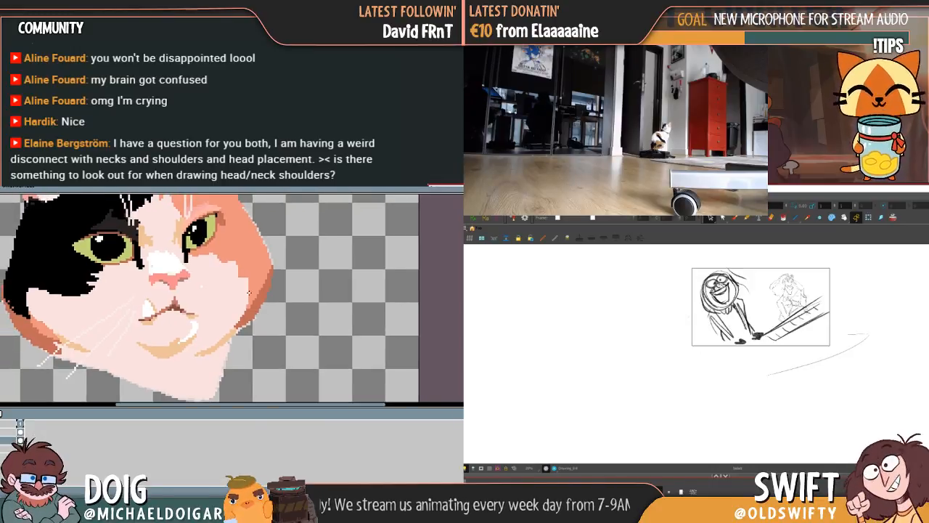
drag(199, 290, 289, 333)
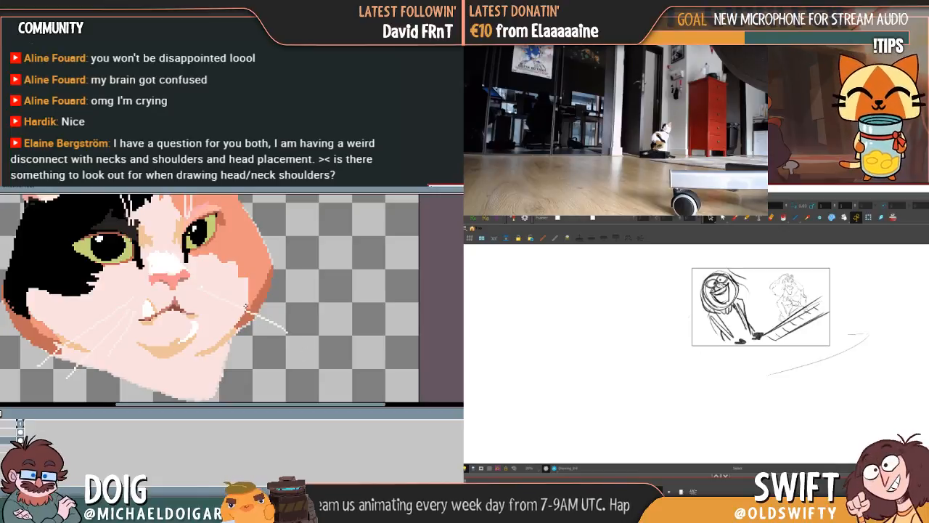
key(ctrl+z)
drag(200, 287, 295, 351)
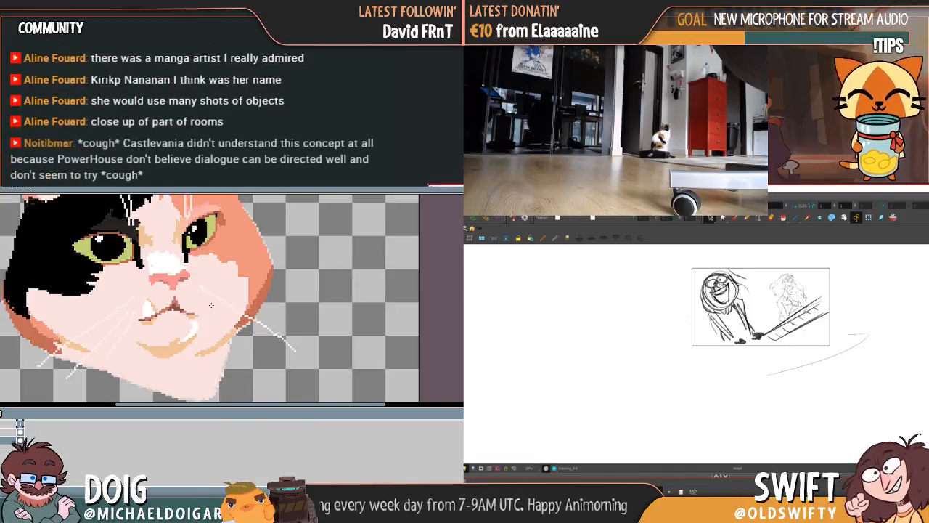
Try extra whiskers under the long one on the orange-side cheek, undo them, and draw a single shorter whisker there instead
drag(230, 328, 280, 384)
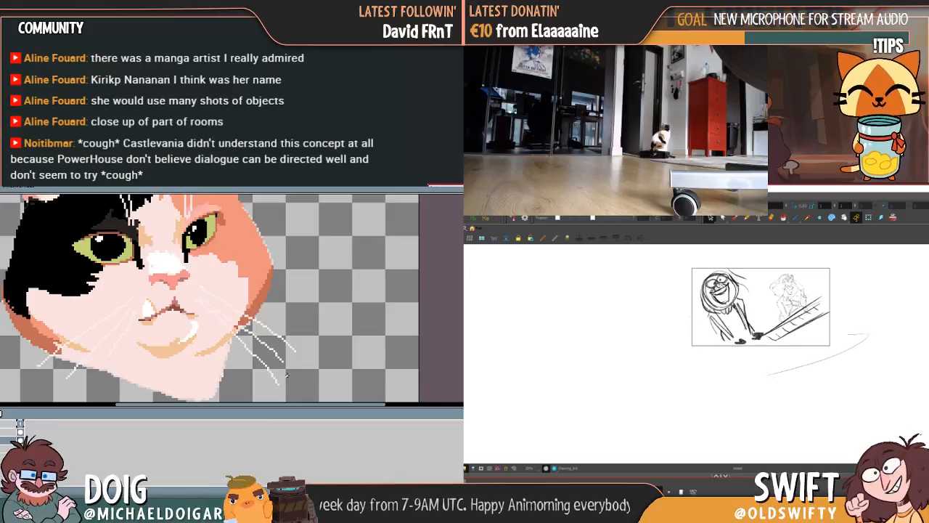
drag(222, 320, 230, 317)
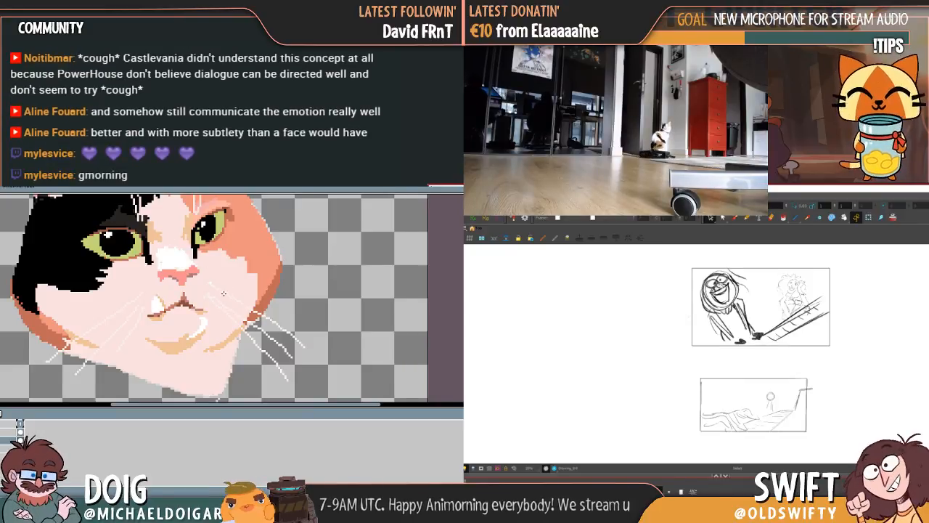
key(ctrl+z)
key(ctrl+z)
key(ctrl+z)
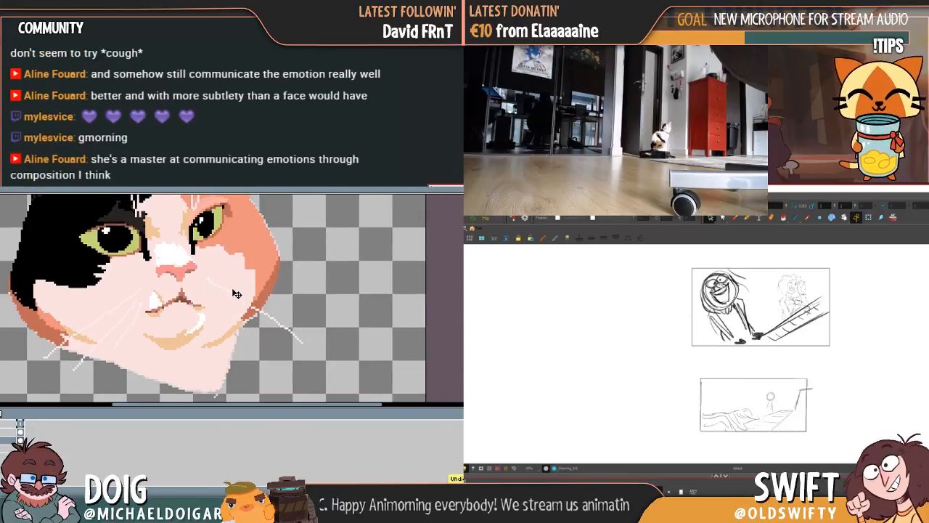
drag(206, 296, 240, 342)
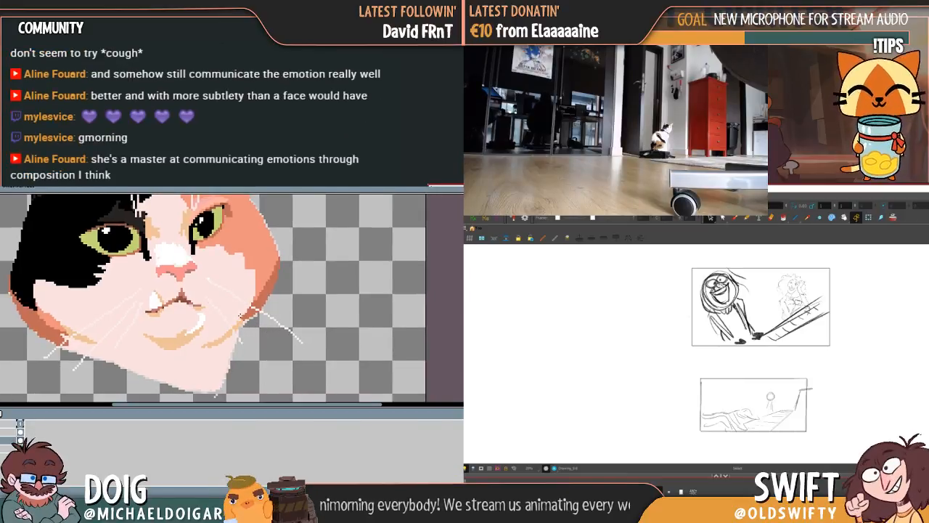
drag(218, 296, 214, 294)
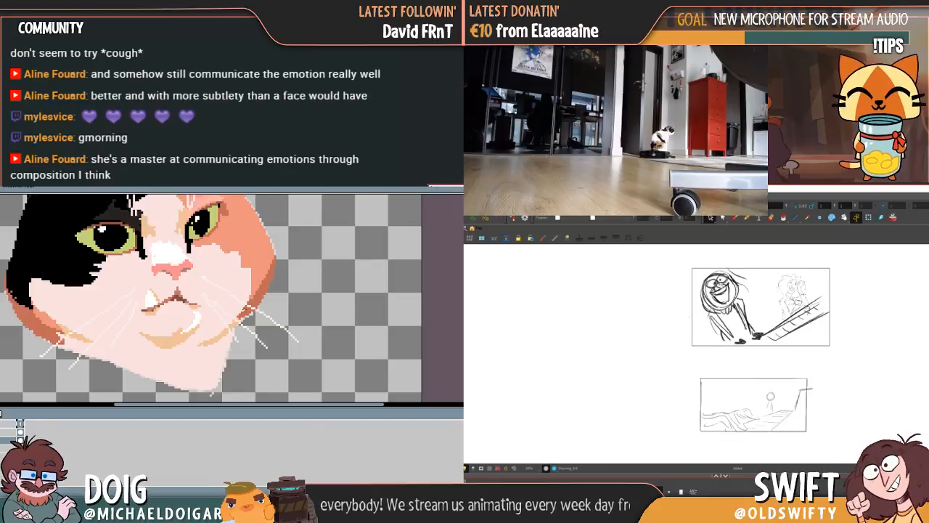
mouse_move(236, 264)
mouse_down()
mouse_move(242, 301)
mouse_move(228, 290)
mouse_move(261, 269)
mouse_up()
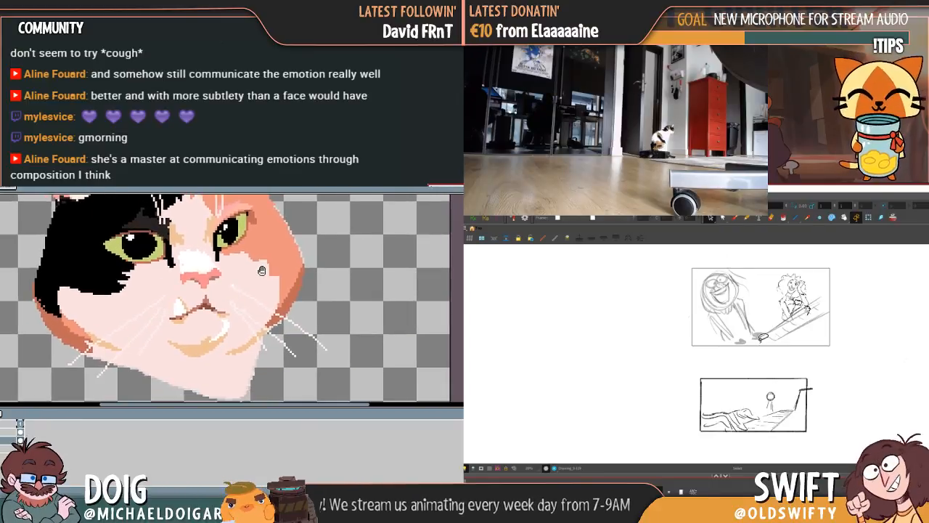
Delete the thumbnail sketch below the storyboard frame, and add another long white whisker across the cat's black-side cheek
mouse_move(752, 358)
mouse_down()
mouse_move(685, 385)
mouse_move(839, 368)
mouse_up()
drag(145, 319, 141, 305)
drag(839, 368, 832, 363)
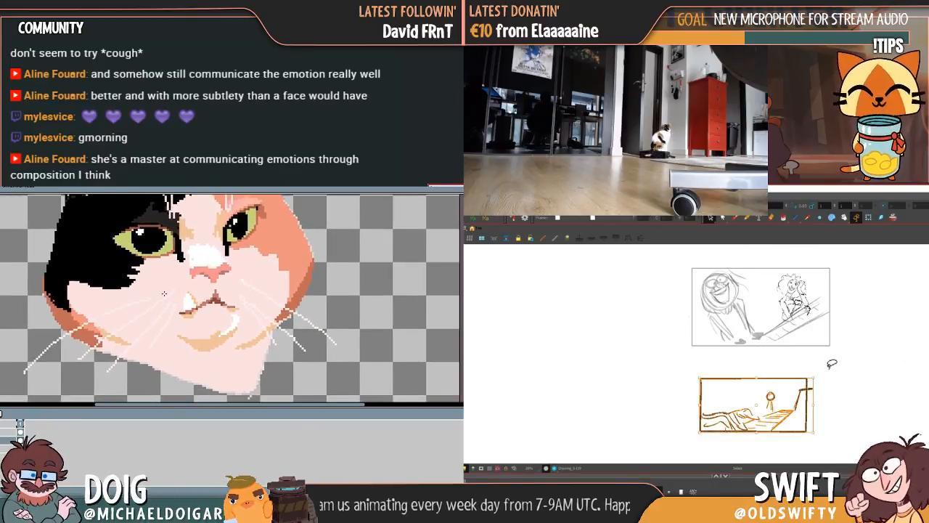
drag(95, 328, 59, 356)
key(Delete)
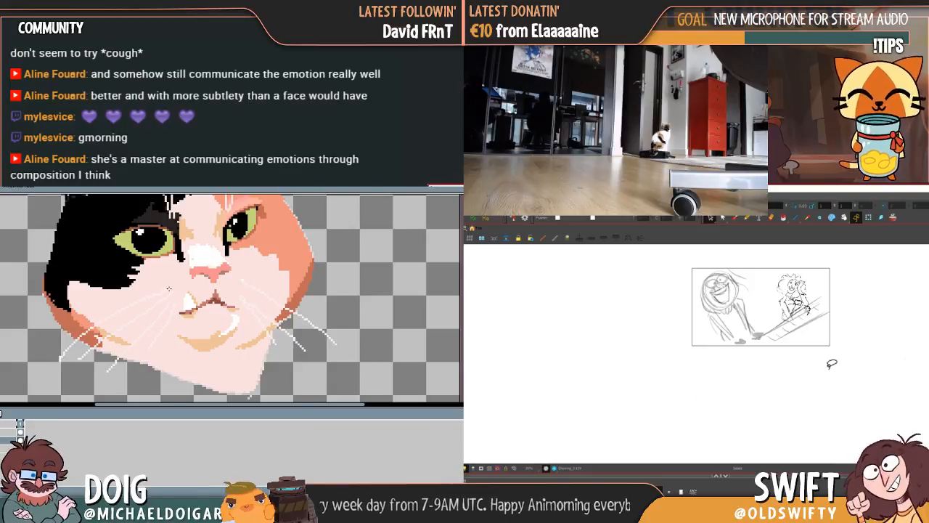
Remove the white whiskers from the cat's orange-side cheek
scroll(168, 288, right, 3)
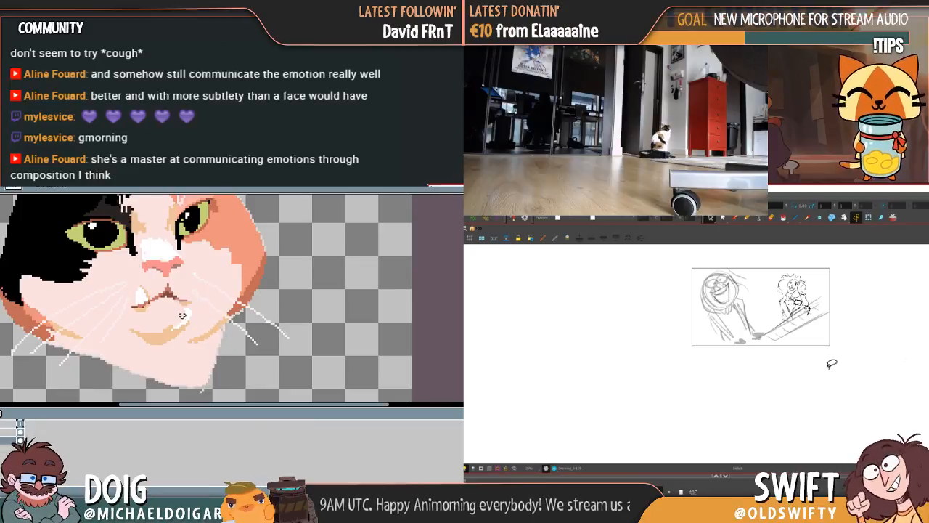
drag(234, 267, 219, 287)
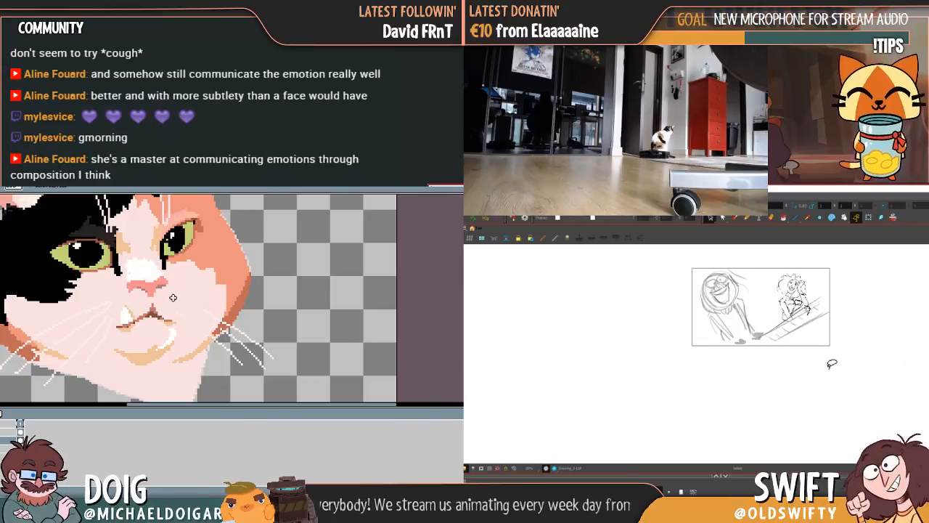
mouse_move(222, 346)
mouse_down()
mouse_move(259, 372)
mouse_move(269, 356)
mouse_move(244, 331)
mouse_up()
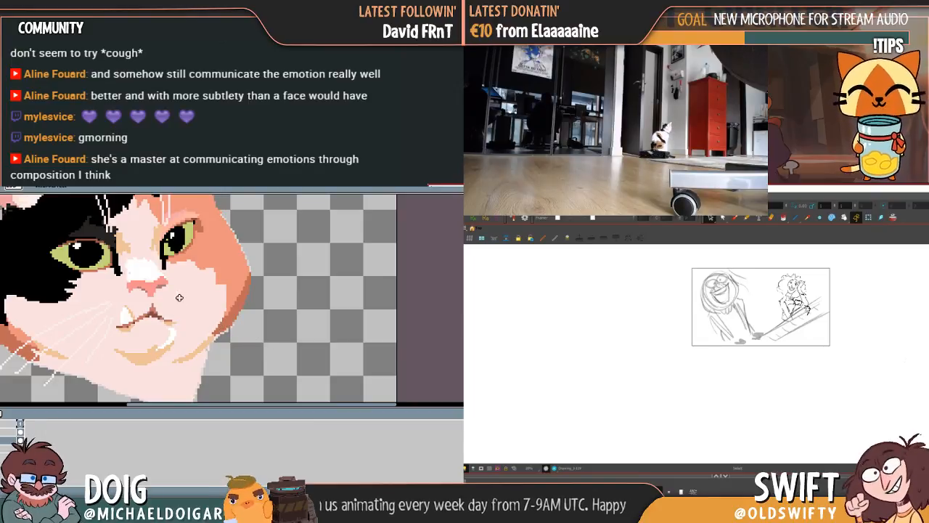
drag(205, 311, 199, 309)
Draw long white whiskers out past the cat's orange-side cheek, and delete the keyboard player and keyboard from the storyboard frame
mouse_move(825, 389)
mouse_down()
mouse_move(744, 257)
mouse_move(702, 409)
mouse_up()
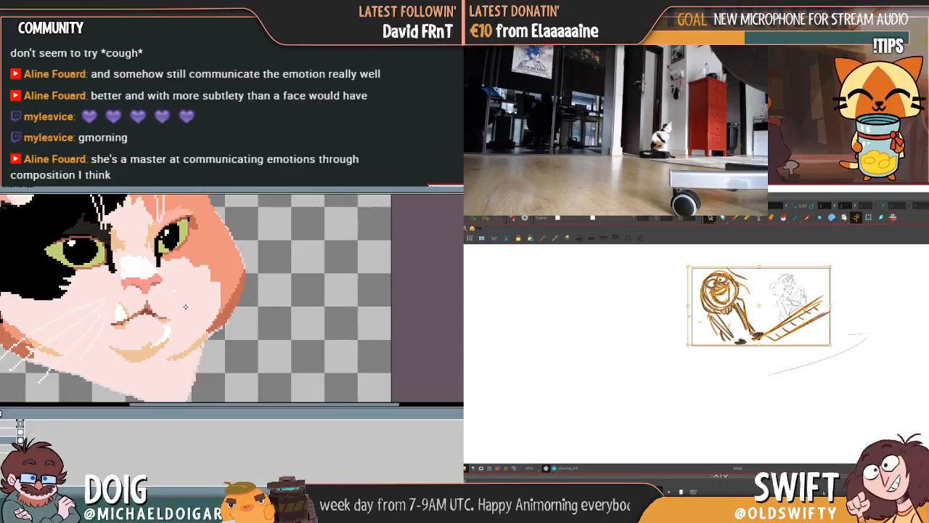
drag(218, 327, 269, 374)
mouse_move(841, 381)
mouse_down()
mouse_move(848, 279)
mouse_move(777, 379)
mouse_up()
drag(219, 311, 249, 323)
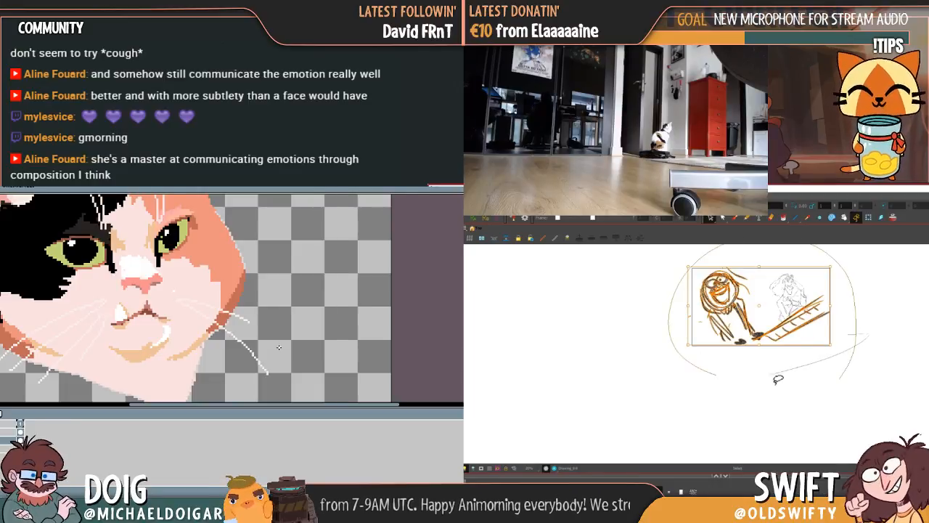
drag(777, 379, 835, 374)
drag(814, 322, 815, 323)
drag(222, 303, 276, 322)
key(Delete)
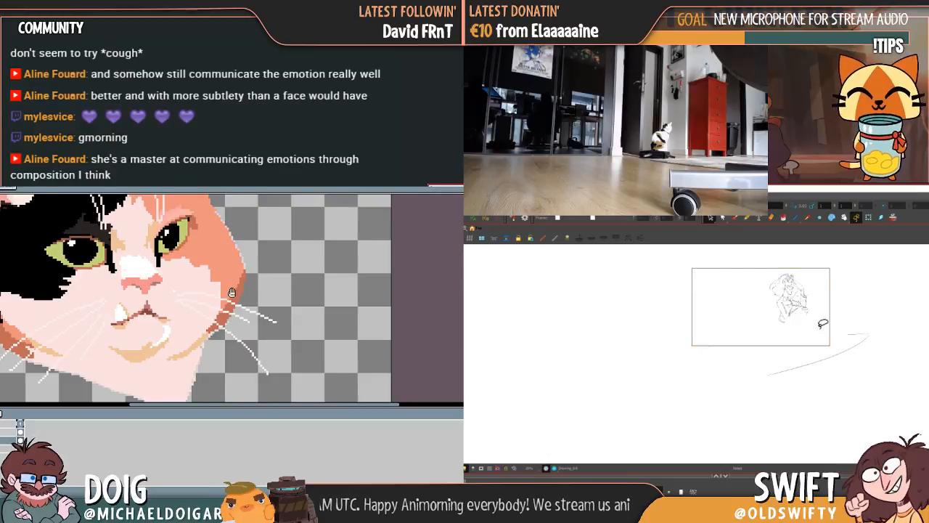
Paste the wide-shot thumbnail below the storyboard frame and enlarge it to slightly wider than the frame
mouse_move(233, 291)
mouse_down()
mouse_move(273, 291)
mouse_move(276, 301)
mouse_move(242, 283)
mouse_up()
key(ctrl+z)
key(ctrl+v)
drag(813, 378, 877, 326)
drag(280, 291, 360, 320)
drag(877, 326, 878, 339)
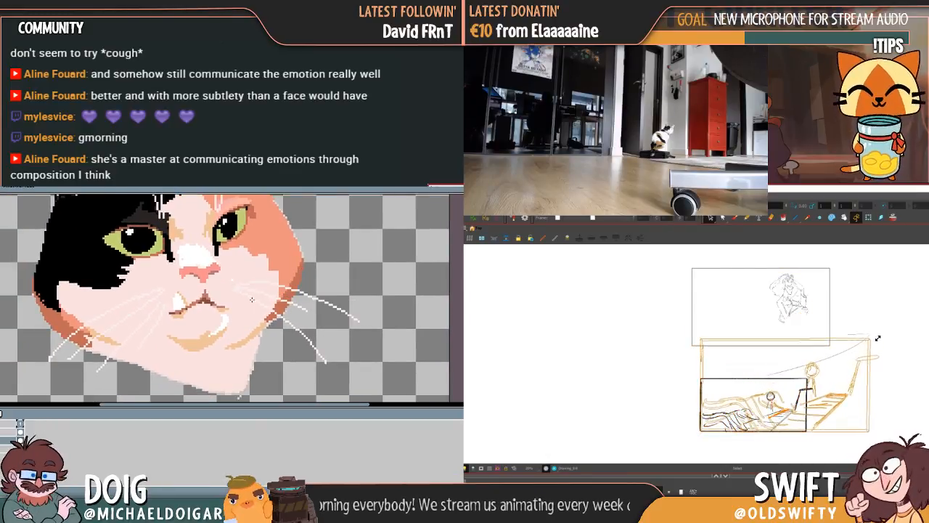
drag(215, 291, 266, 300)
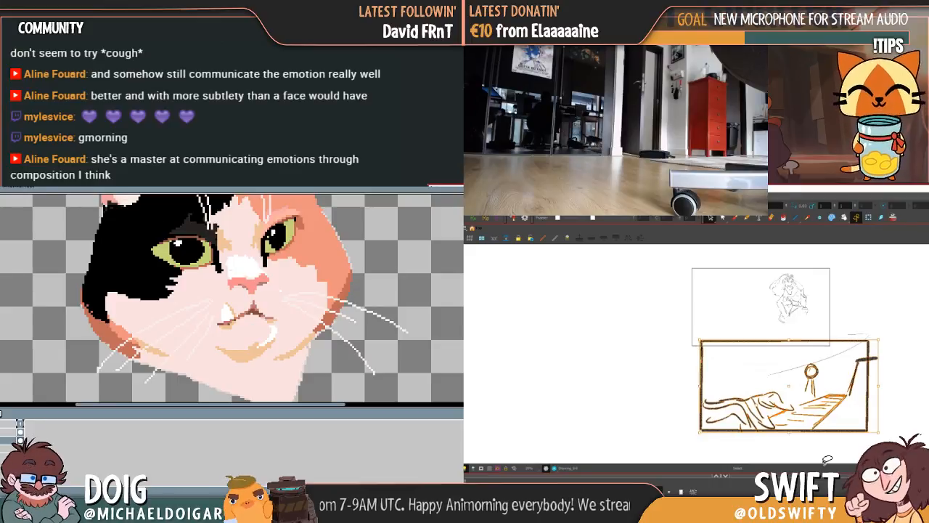
click(860, 318)
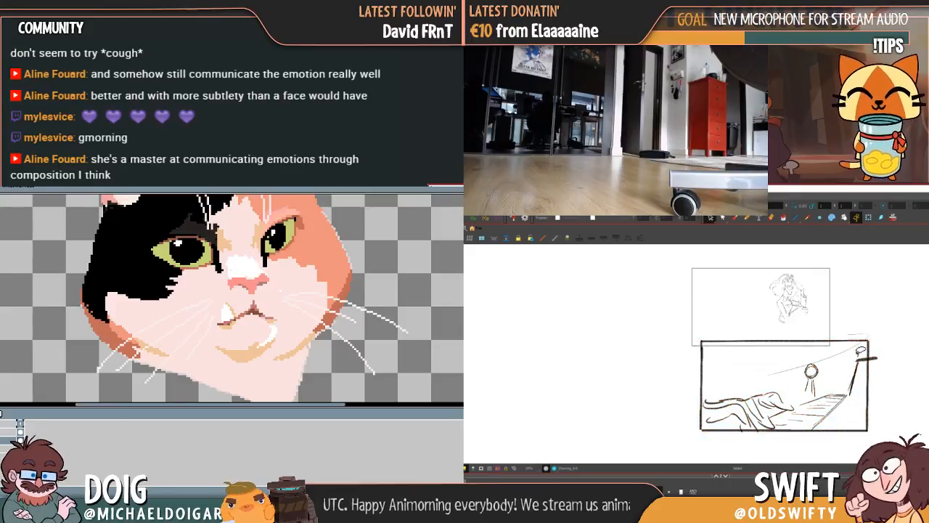
Sketch a round head with neck and shoulders on blank canvas beside the frame, with a straight vertical balance line down to two feet
drag(841, 380, 890, 399)
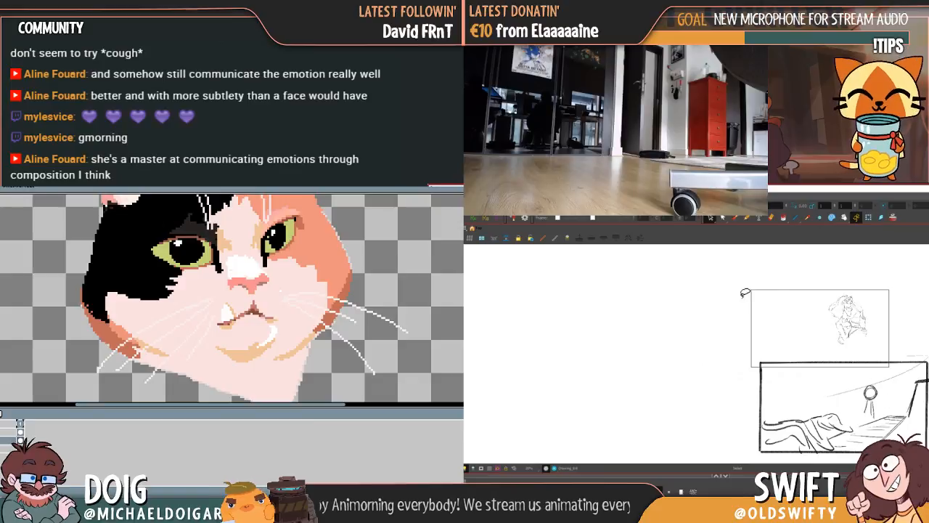
scroll(715, 296, up, 2)
click(735, 218)
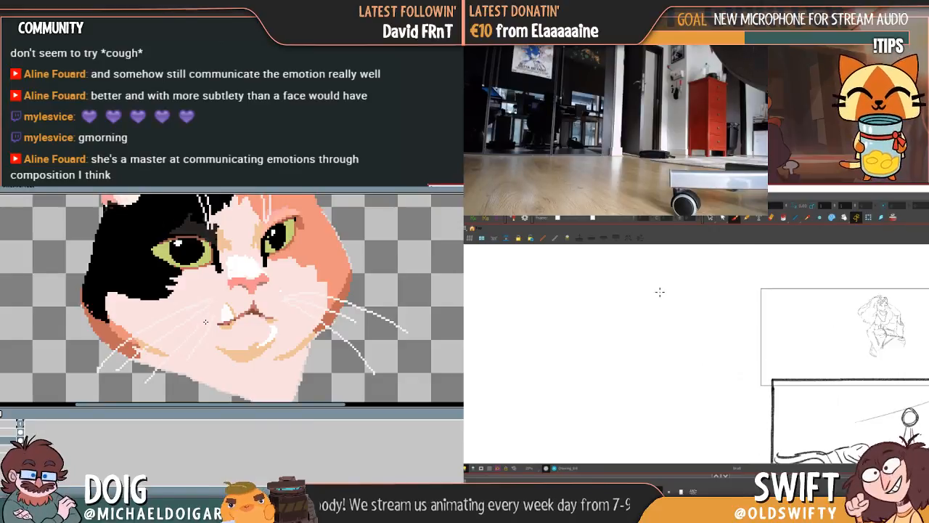
mouse_move(652, 273)
mouse_down()
mouse_move(663, 289)
mouse_move(643, 284)
mouse_up()
mouse_move(644, 293)
mouse_down()
mouse_move(646, 303)
mouse_move(662, 306)
mouse_move(631, 306)
mouse_move(631, 315)
mouse_move(665, 308)
mouse_move(670, 316)
mouse_move(652, 312)
mouse_move(657, 306)
mouse_up()
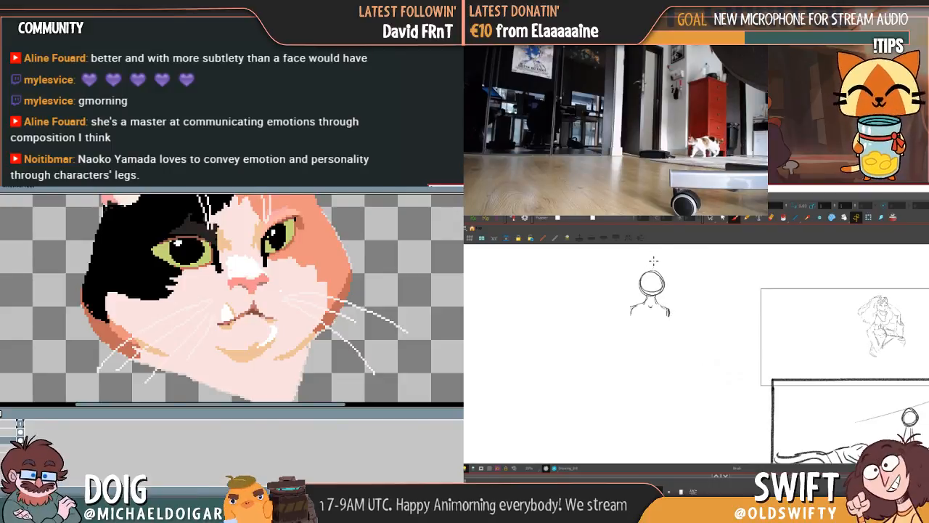
drag(652, 259, 659, 462)
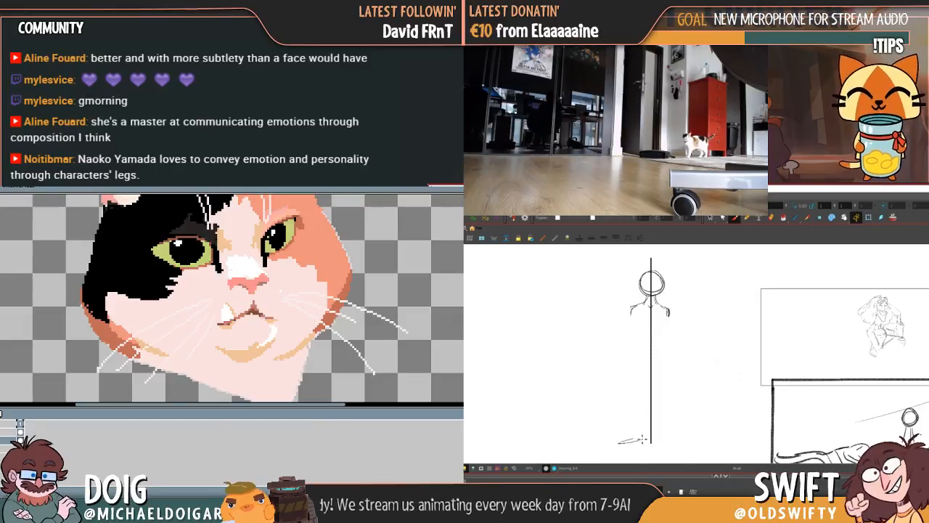
drag(685, 444, 682, 441)
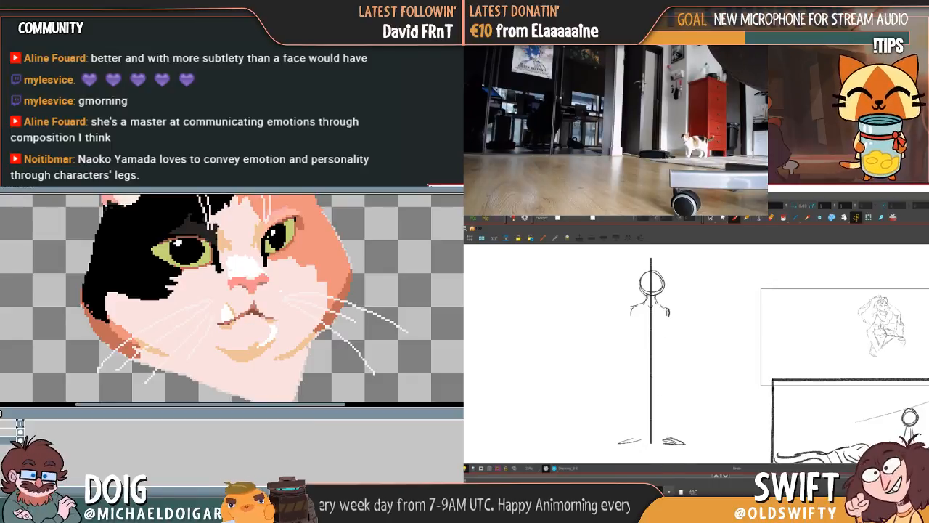
Sample the cat's orange-side cheek colour, and sketch the torso and legs of the standing figure around its balance line
drag(284, 283, 287, 303)
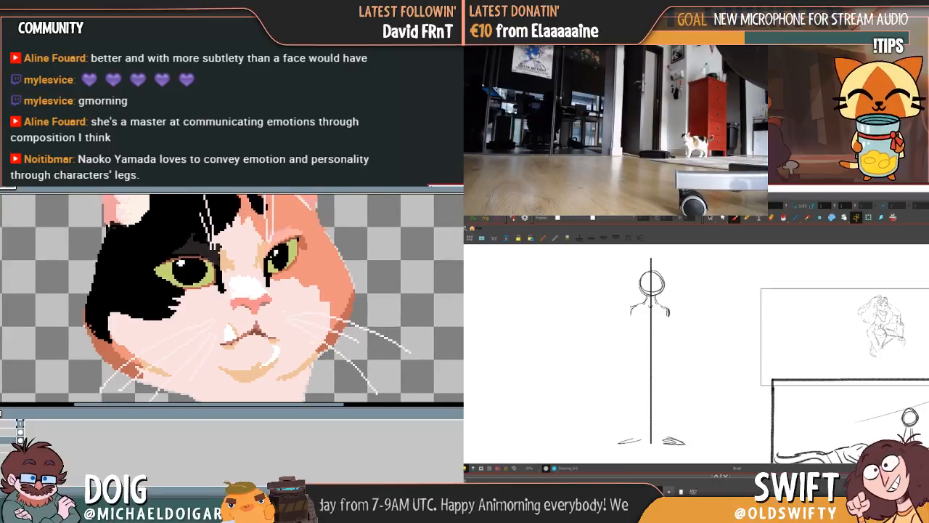
key(alt)
alt+click(294, 306)
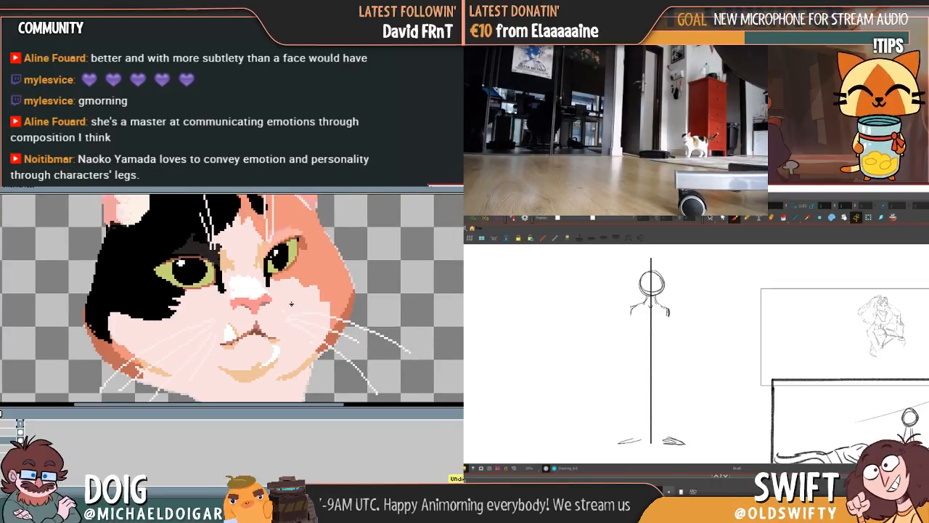
mouse_move(639, 309)
mouse_down()
mouse_move(637, 340)
mouse_move(666, 344)
mouse_move(664, 332)
mouse_move(665, 418)
mouse_move(759, 349)
mouse_move(757, 388)
mouse_up()
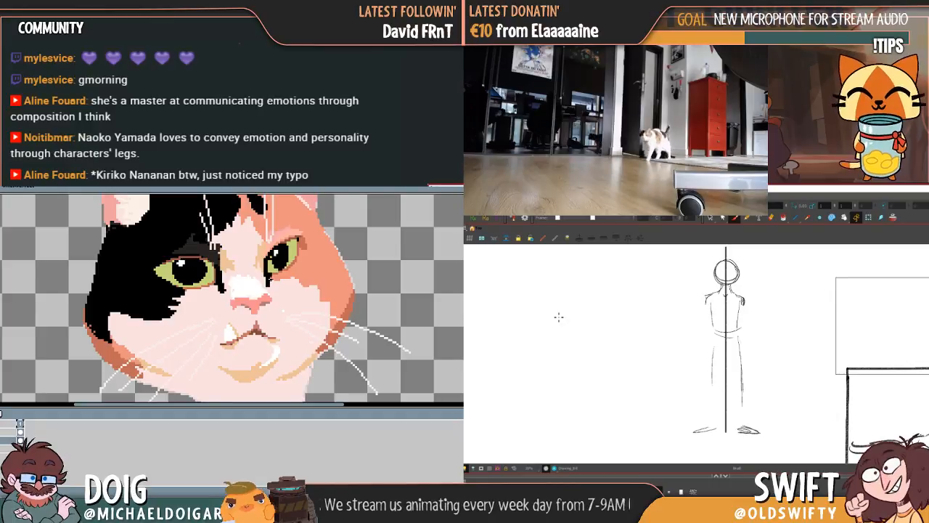
Sketch a crouching figure reaching forward beside the standing one, with bent legs, a round head and a vertical balance line
drag(556, 315, 612, 331)
mouse_move(536, 336)
mouse_down()
mouse_move(634, 354)
mouse_move(625, 341)
mouse_move(638, 359)
mouse_move(614, 347)
mouse_move(602, 356)
mouse_move(600, 407)
mouse_up()
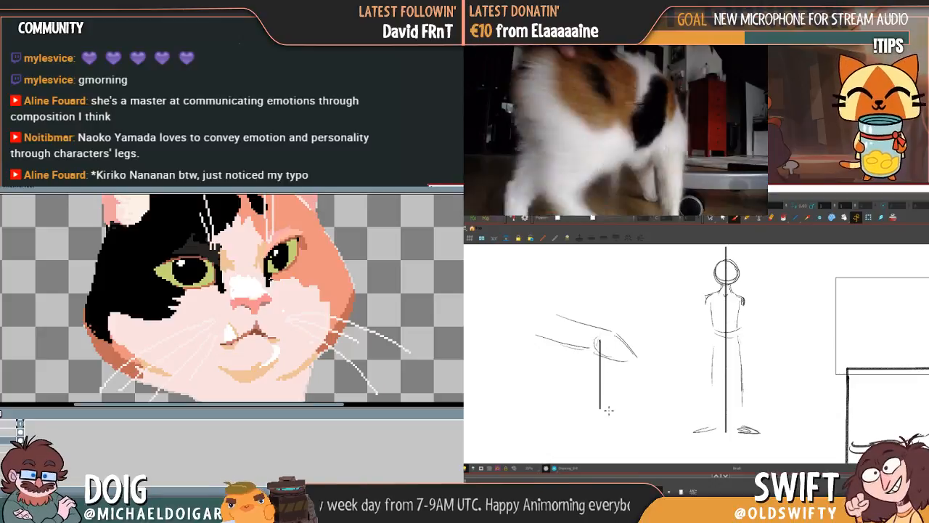
mouse_move(615, 362)
mouse_down()
mouse_move(557, 411)
mouse_move(634, 374)
mouse_move(617, 383)
mouse_move(628, 400)
mouse_move(622, 409)
mouse_move(642, 415)
mouse_move(634, 393)
mouse_move(631, 357)
mouse_up()
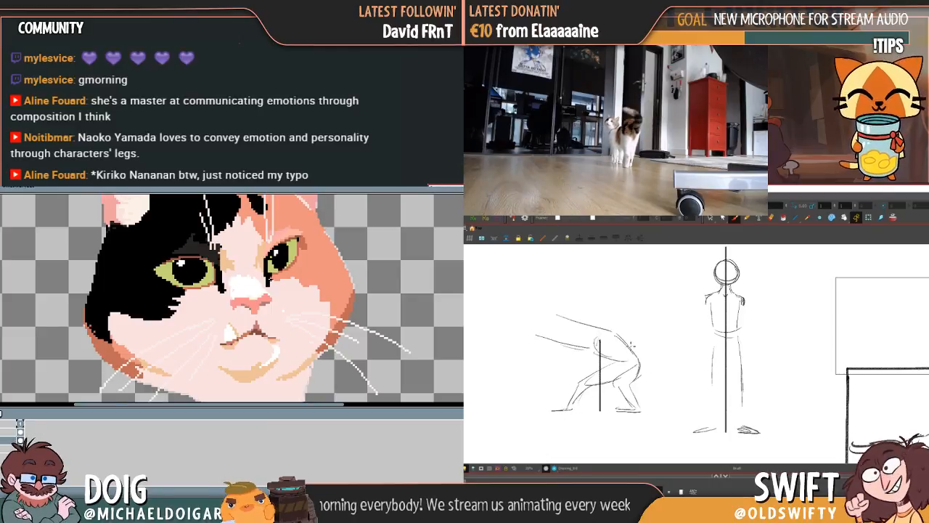
mouse_move(593, 332)
mouse_down()
mouse_move(577, 343)
mouse_move(592, 331)
mouse_up()
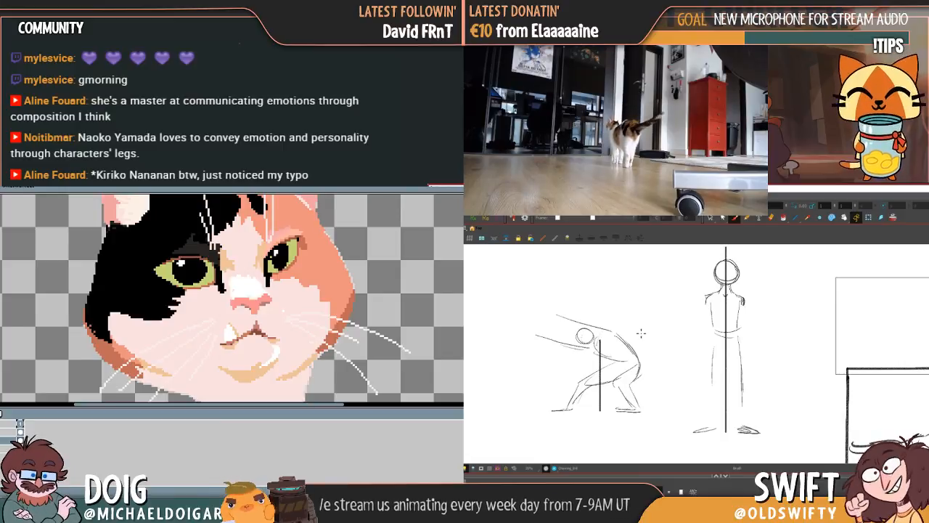
Sketch a side-view head above the crouching figure, and try white fur strokes on the cat's orange-side cheek before undoing them
mouse_move(746, 430)
mouse_down()
mouse_move(737, 395)
mouse_move(726, 412)
mouse_move(702, 415)
mouse_move(793, 389)
mouse_up()
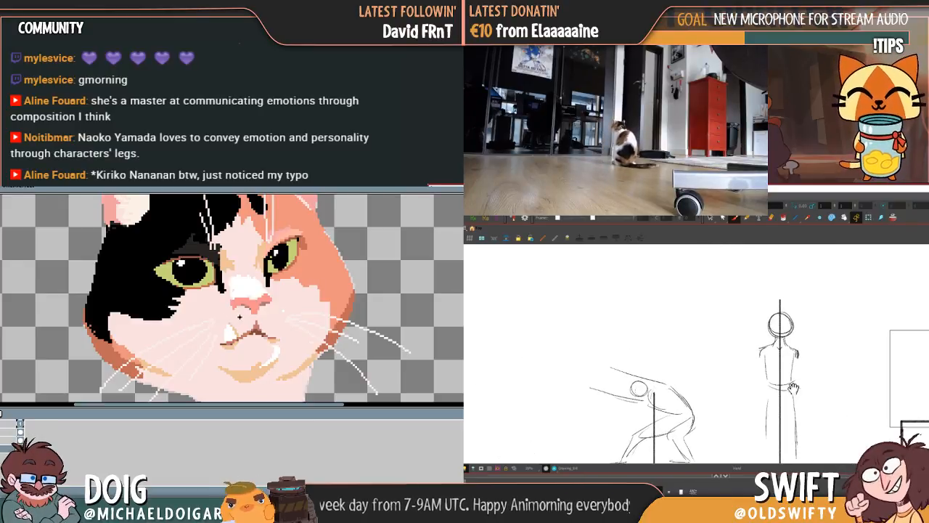
mouse_move(657, 275)
mouse_down()
mouse_move(679, 288)
mouse_move(678, 305)
mouse_move(681, 285)
mouse_move(680, 307)
mouse_up()
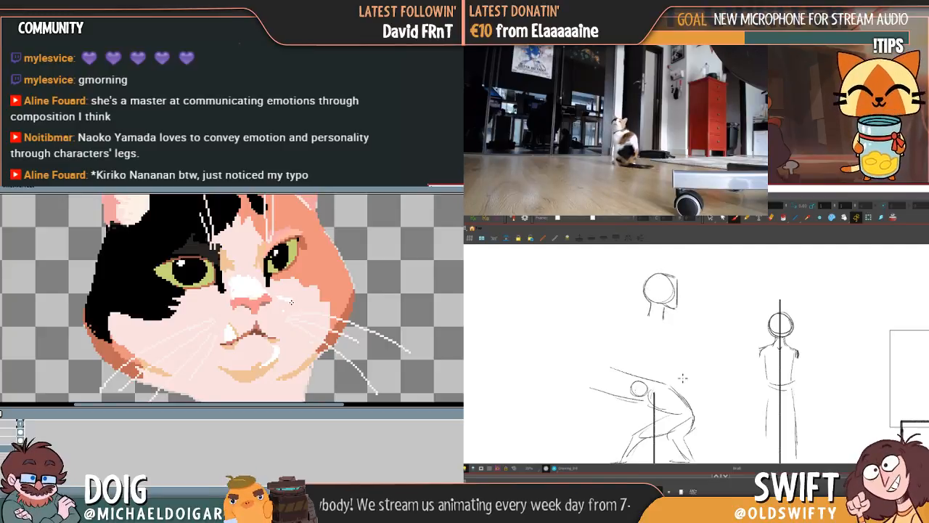
mouse_move(297, 300)
mouse_down()
mouse_move(277, 289)
mouse_move(308, 294)
mouse_up()
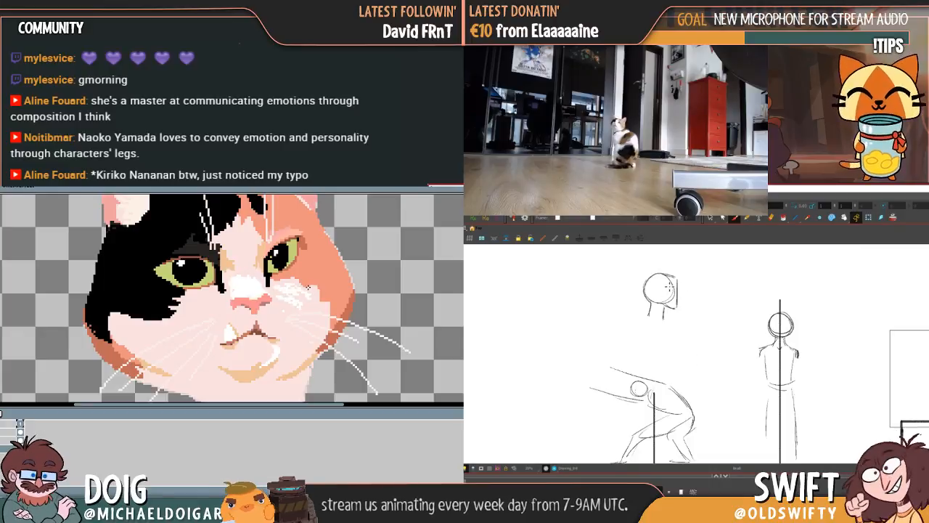
key(ctrl+z)
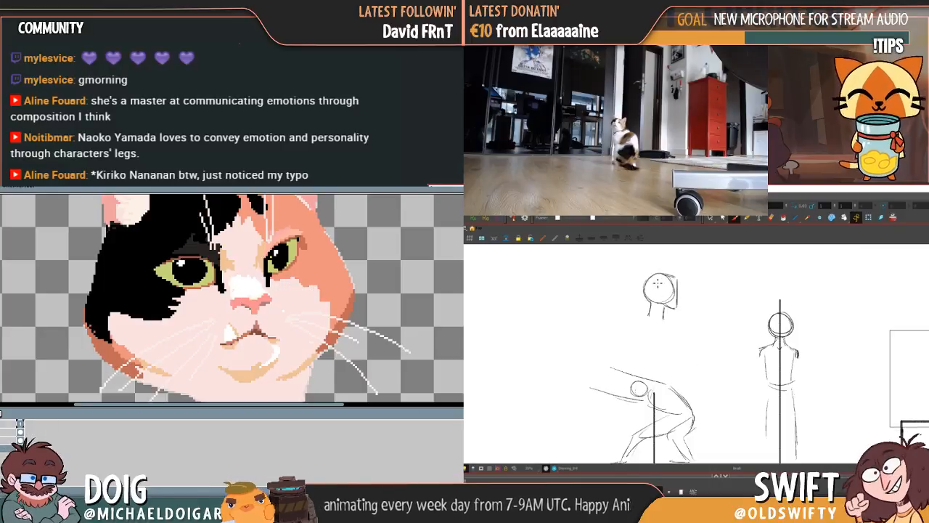
Build up the side-view figure with a neck, shoulder, curved back, chest and upper arm below the head
mouse_move(646, 277)
mouse_down()
mouse_move(644, 304)
mouse_move(662, 308)
mouse_up()
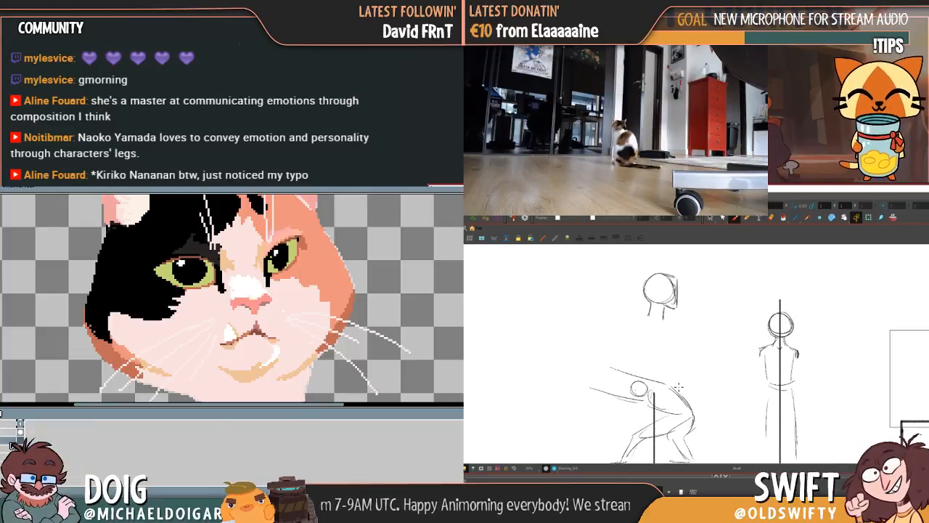
drag(663, 310, 663, 319)
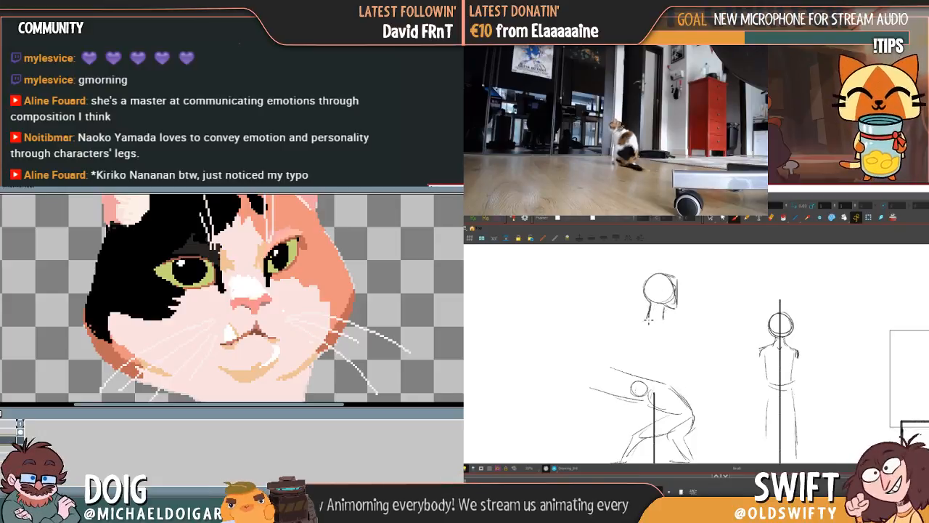
mouse_move(643, 317)
mouse_down()
mouse_move(643, 338)
mouse_move(678, 344)
mouse_up()
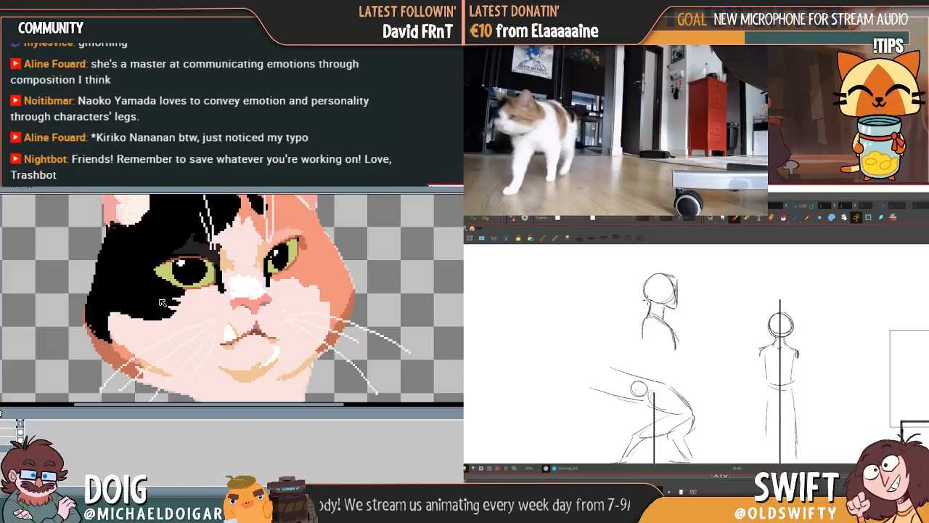
drag(651, 308, 641, 369)
drag(645, 337, 639, 375)
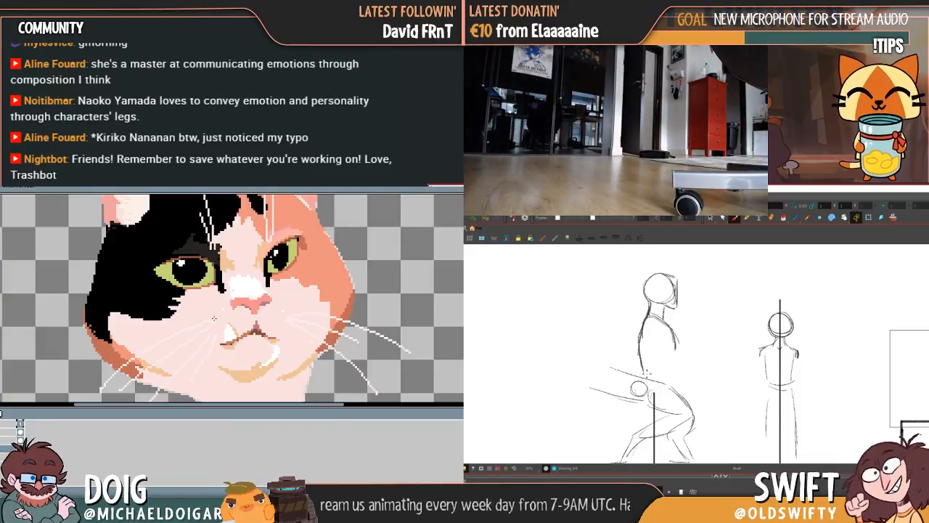
mouse_move(652, 313)
mouse_down()
mouse_move(676, 350)
mouse_move(652, 358)
mouse_up()
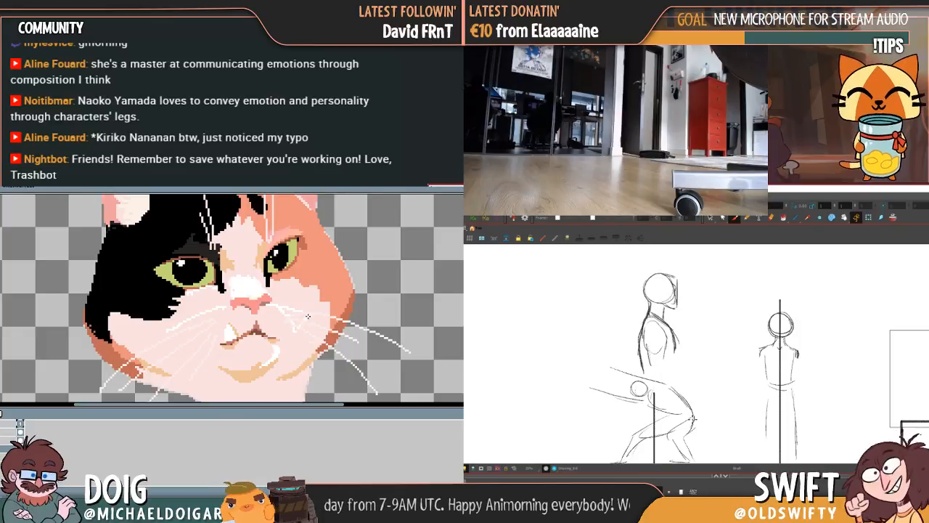
Sketch a front-view head with neck and sloping shoulders beside the side-view figure, undoing rejected strokes and the horizontal shoulder line
mouse_move(728, 313)
mouse_down()
mouse_move(697, 316)
mouse_move(680, 297)
mouse_move(704, 294)
mouse_move(674, 289)
mouse_move(700, 305)
mouse_move(665, 328)
mouse_move(719, 328)
mouse_move(710, 316)
mouse_move(662, 322)
mouse_up()
key(ctrl+z)
key(ctrl+z)
mouse_move(696, 314)
mouse_down()
mouse_move(706, 324)
mouse_move(724, 319)
mouse_up()
key(ctrl+z)
key(ctrl+z)
key(ctrl+z)
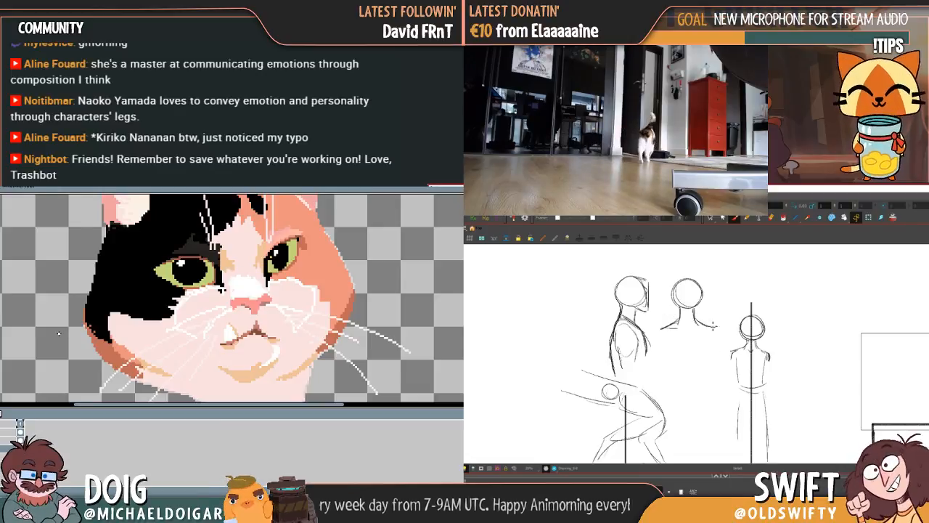
drag(660, 318, 716, 319)
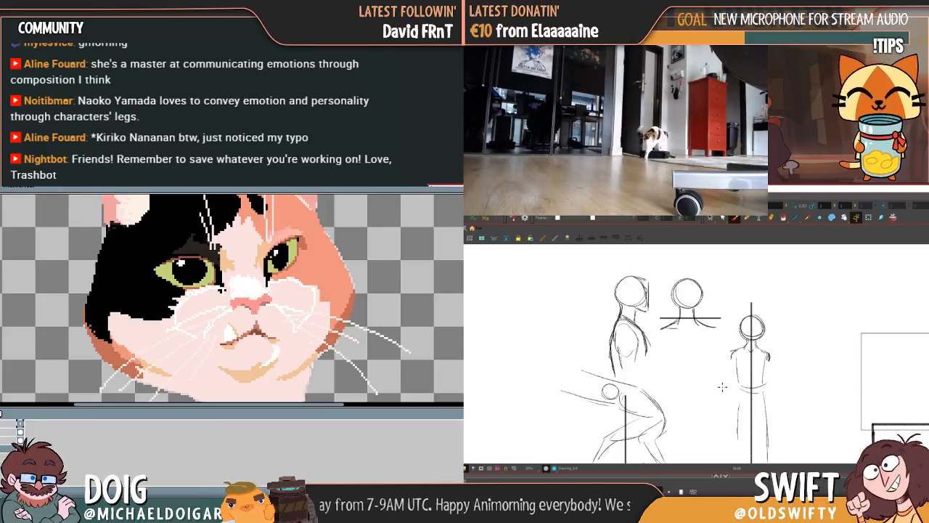
key(ctrl+z)
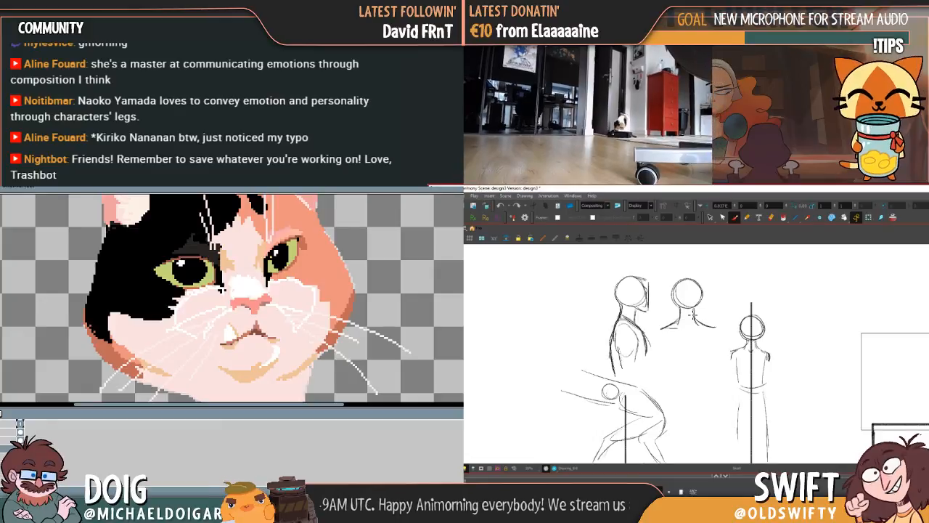
Strengthen the front-view bust's jaw, neck and shoulders, and draw a straight vertical centre line through the head and chest
drag(697, 320, 714, 328)
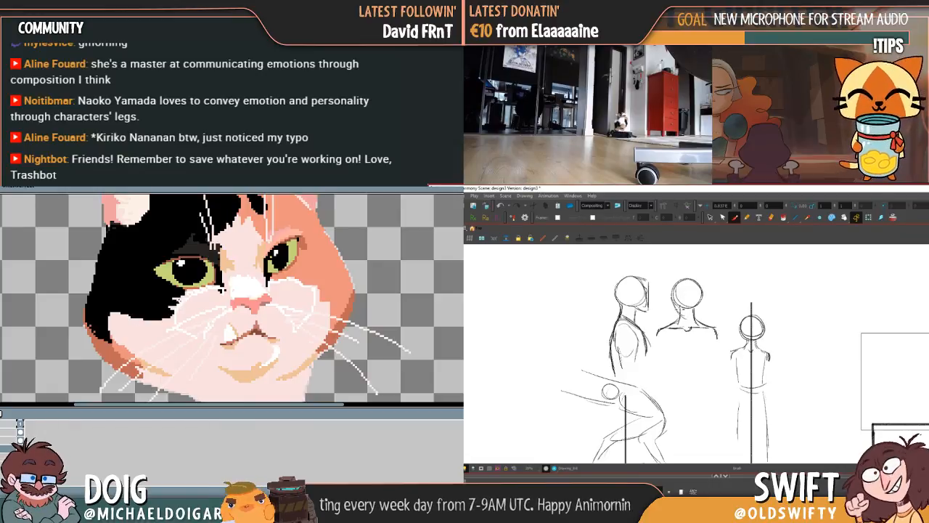
mouse_move(678, 309)
mouse_down()
mouse_move(702, 314)
mouse_move(704, 305)
mouse_move(698, 316)
mouse_move(670, 303)
mouse_move(715, 334)
mouse_up()
drag(674, 300, 684, 316)
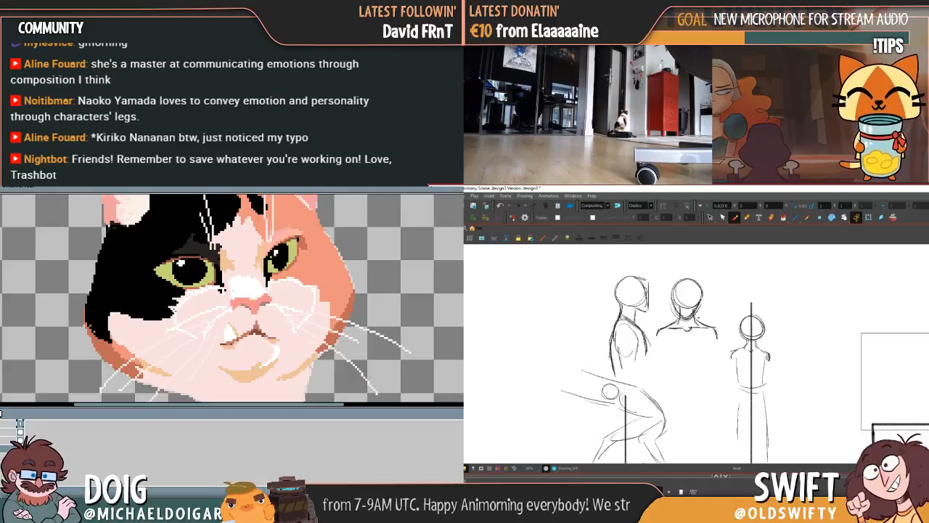
drag(686, 280, 688, 332)
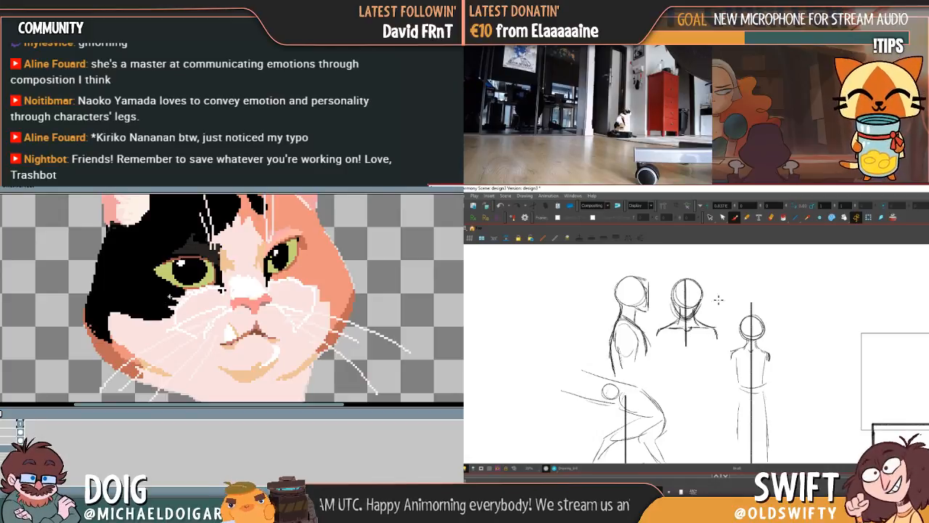
key(ctrl+z)
drag(686, 280, 688, 343)
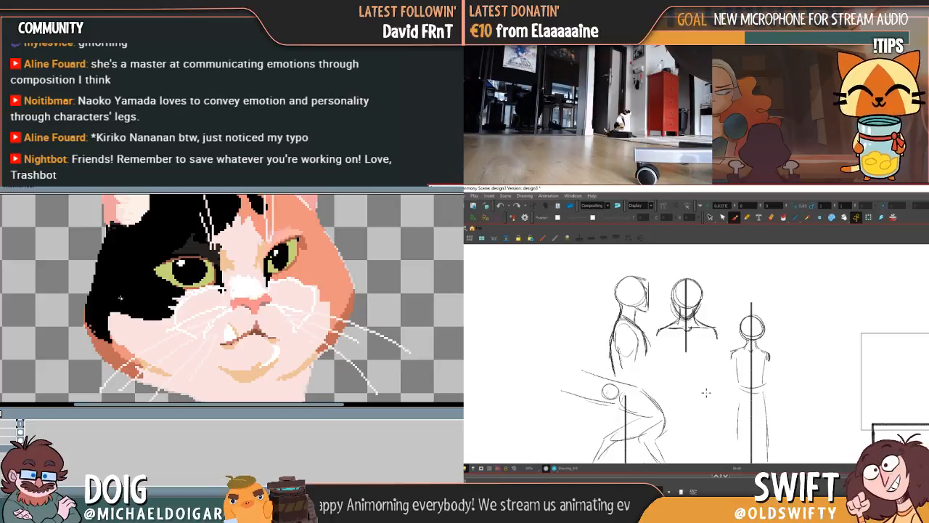
Sketch an upright side-view head with a straight neck, shoulder and arm line beside the existing side-view bust
drag(802, 310, 788, 301)
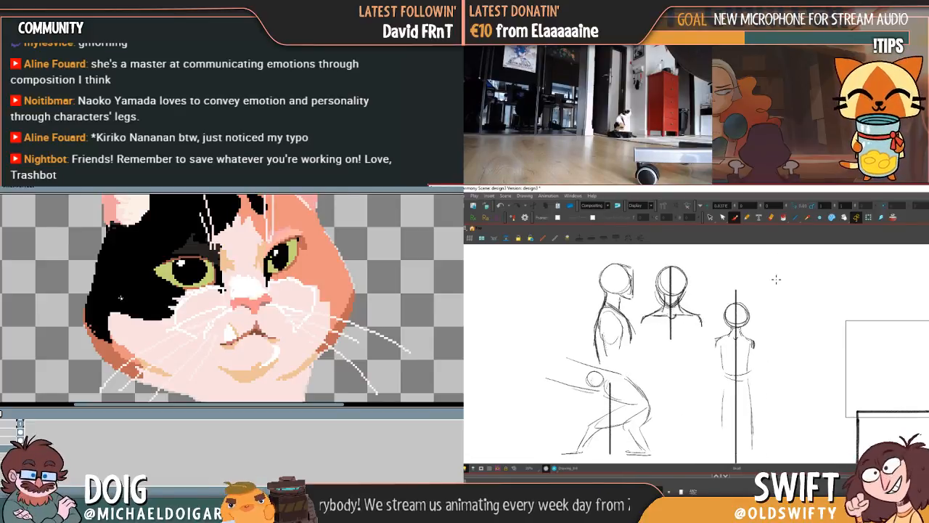
drag(657, 314, 777, 334)
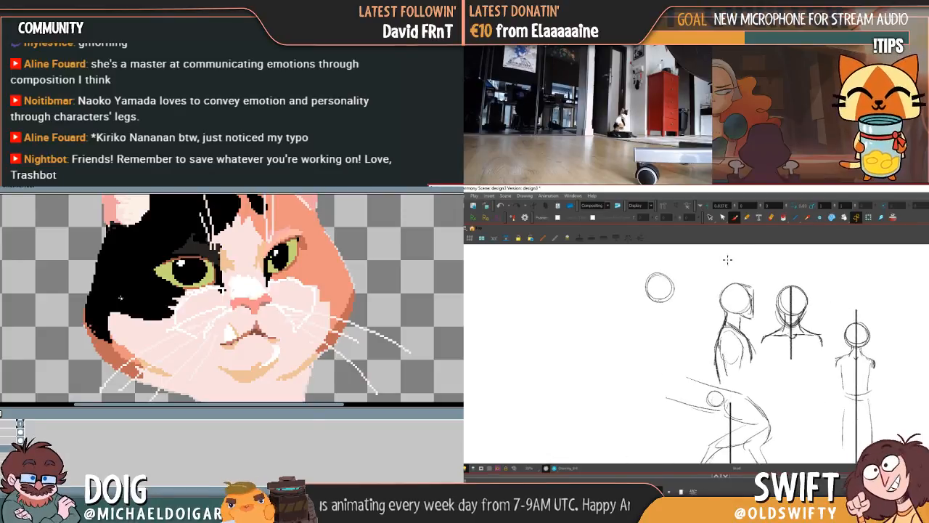
mouse_move(667, 310)
mouse_down()
mouse_move(655, 287)
mouse_move(675, 303)
mouse_move(664, 293)
mouse_move(655, 329)
mouse_up()
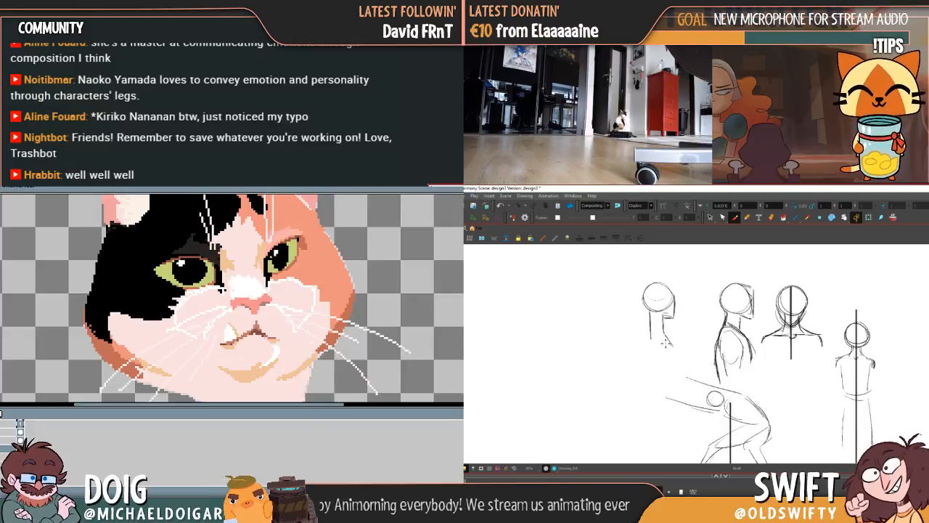
drag(649, 343, 649, 363)
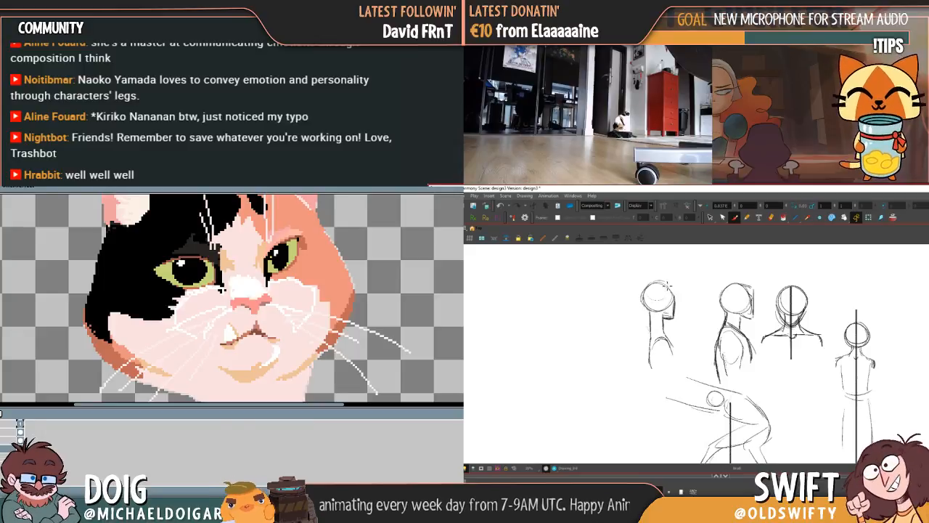
Sketch another side-view head with a forward-slanting neck and rounded, hunched shoulder beside the upright one
drag(709, 350, 788, 354)
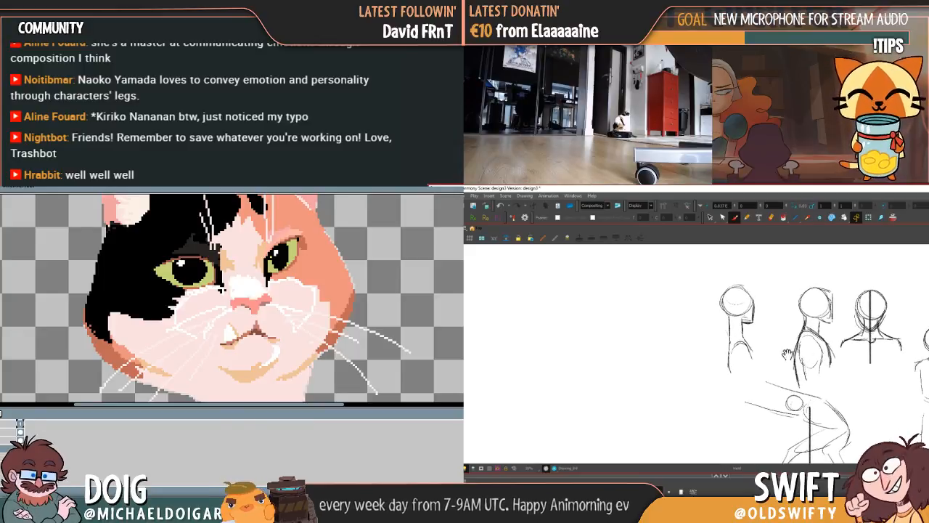
mouse_move(674, 321)
mouse_down()
mouse_move(657, 311)
mouse_move(680, 301)
mouse_move(671, 328)
mouse_up()
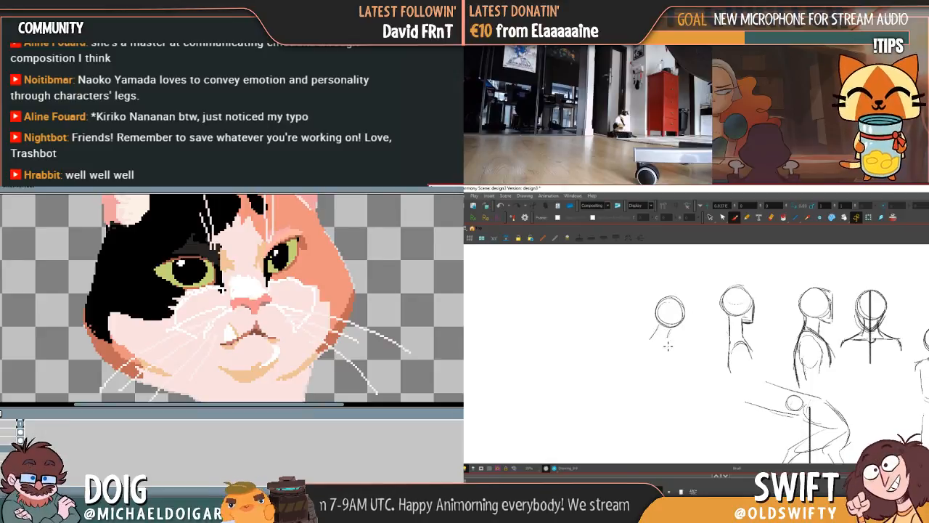
mouse_move(657, 330)
mouse_down()
mouse_move(644, 366)
mouse_move(641, 357)
mouse_up()
mouse_move(675, 331)
mouse_down()
mouse_move(691, 328)
mouse_move(688, 303)
mouse_up()
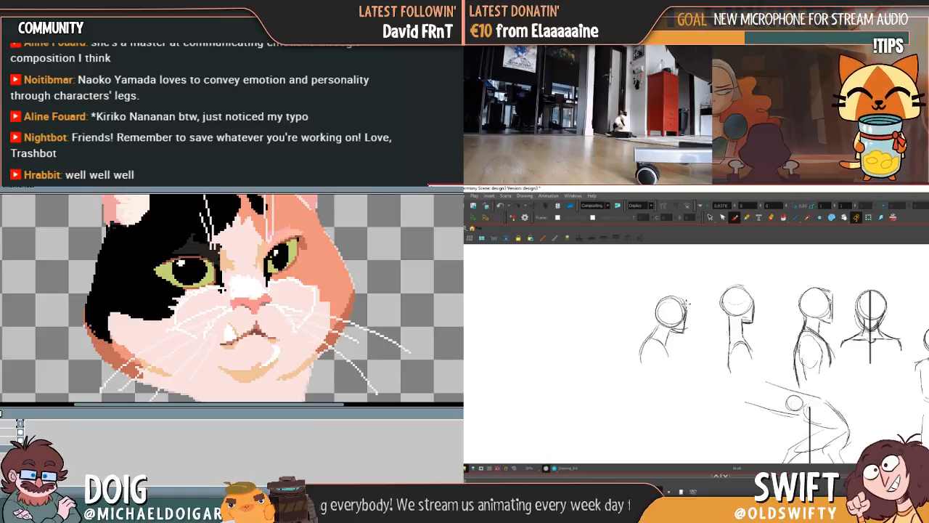
Sketch a tilted head with curved facial guide lines in the empty space beside the front-view standing figure
drag(798, 418, 748, 394)
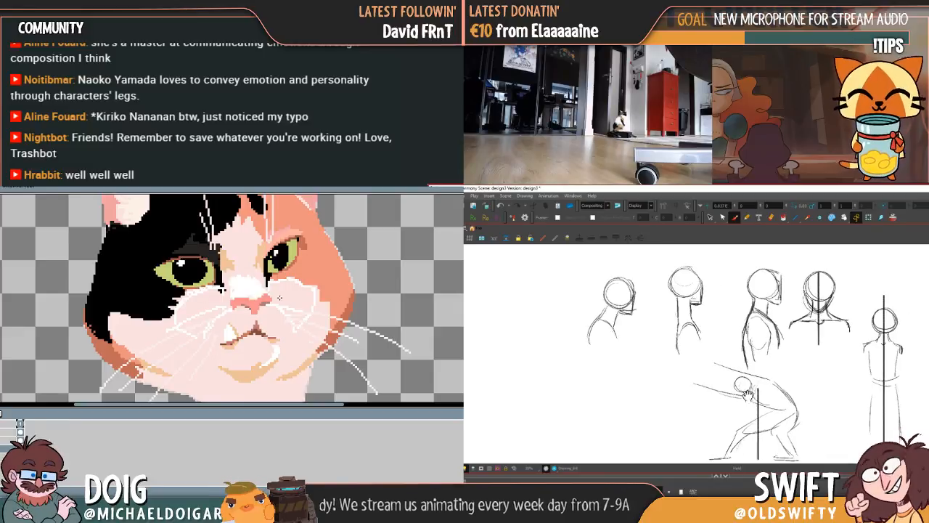
drag(814, 400, 645, 386)
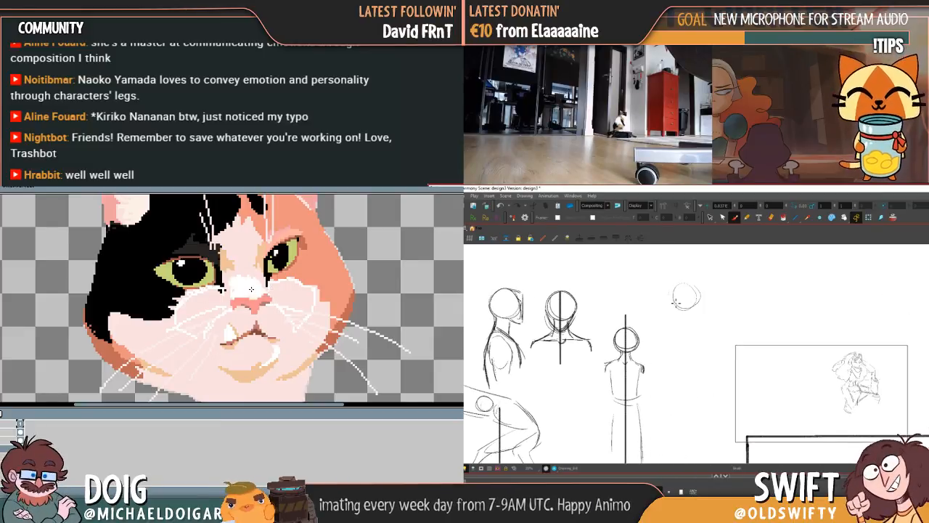
mouse_move(675, 292)
mouse_down()
mouse_move(672, 303)
mouse_move(688, 309)
mouse_move(673, 296)
mouse_up()
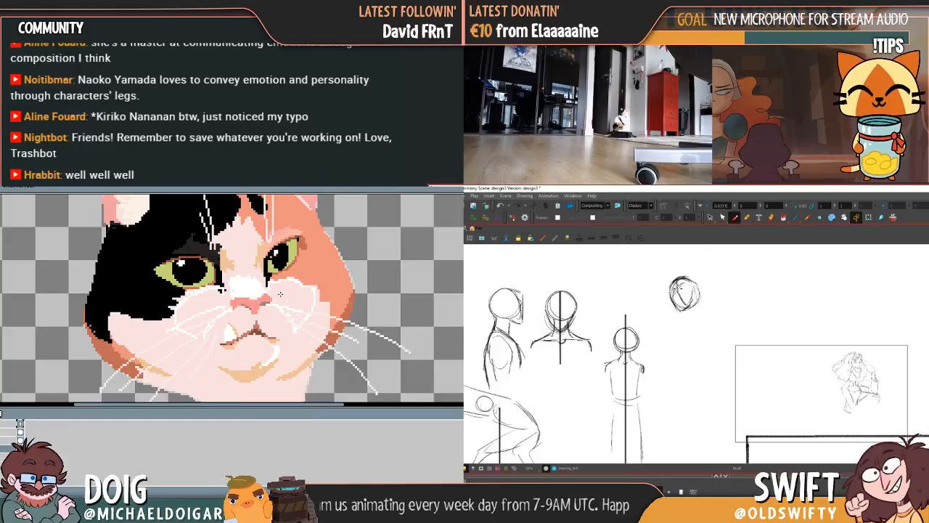
key(g)
click(304, 296)
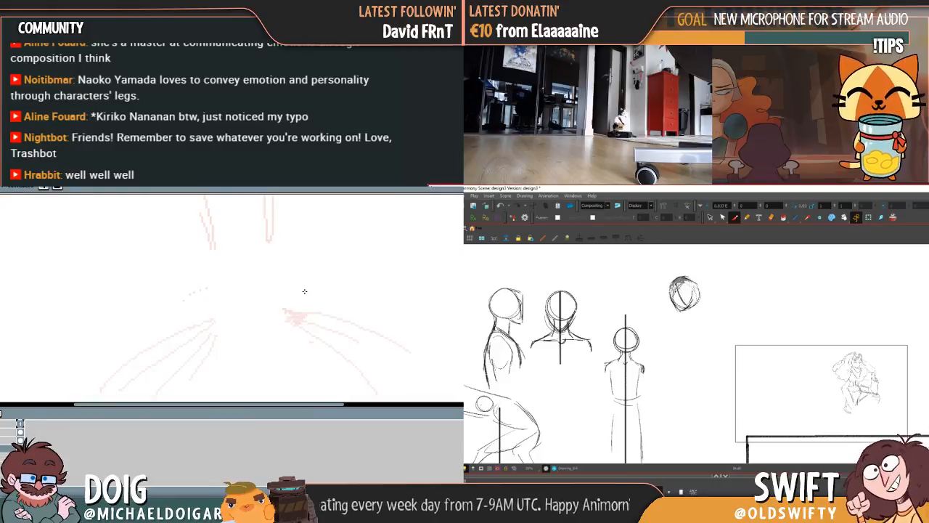
key(ctrl+z)
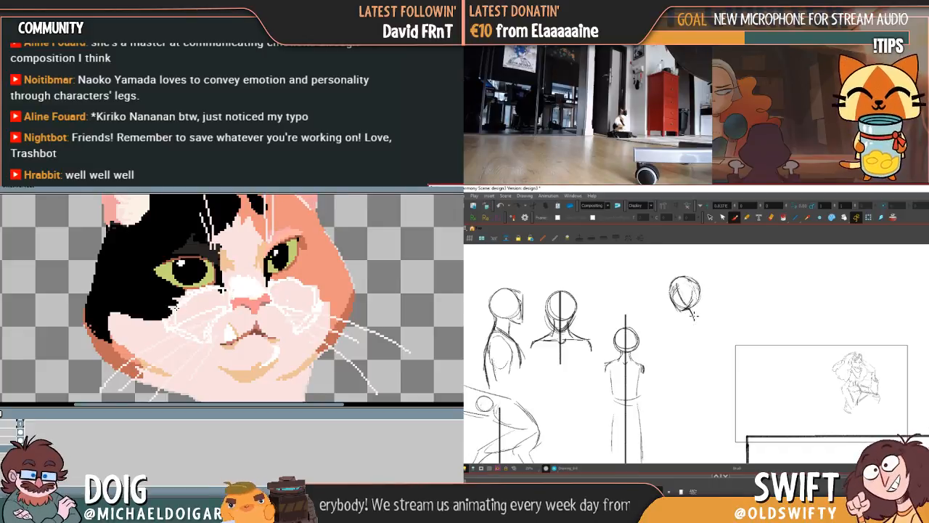
Add neck lines below the tilted head, and fill the outlined muzzle on the cat's black-furred side with white
mouse_move(694, 315)
mouse_down()
mouse_move(715, 317)
mouse_move(701, 298)
mouse_up()
click(202, 304)
click(198, 323)
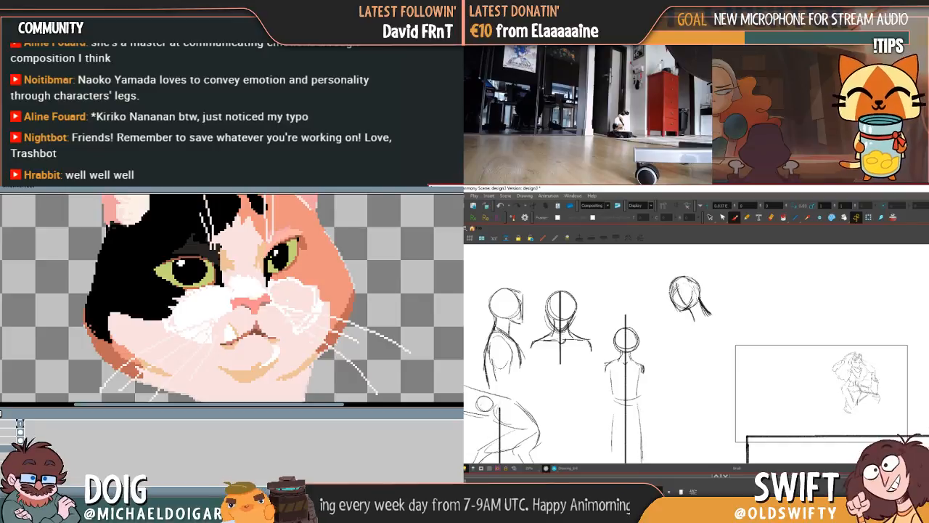
drag(685, 307, 692, 315)
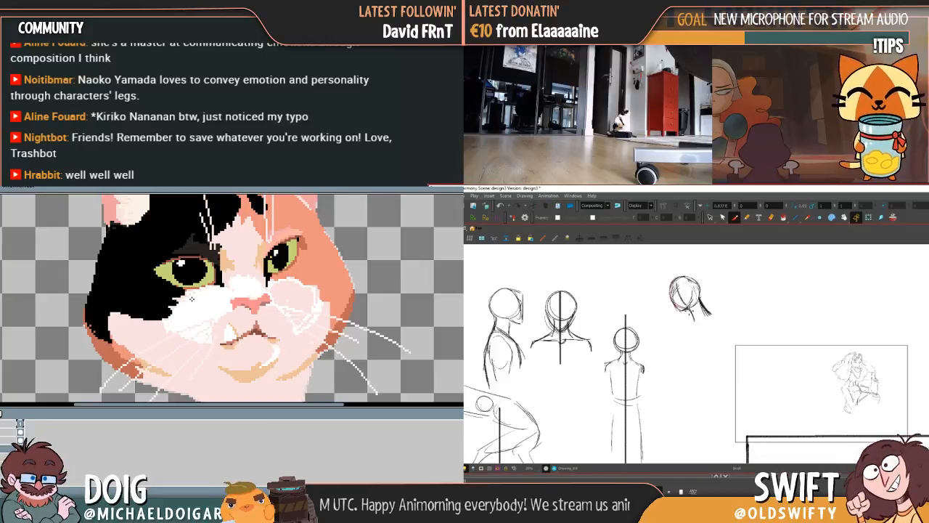
Paint the muzzle on the cat's orange-furred side white, extending the white fur between the nose and mouth
mouse_move(317, 296)
mouse_down()
mouse_move(270, 310)
mouse_move(305, 299)
mouse_up()
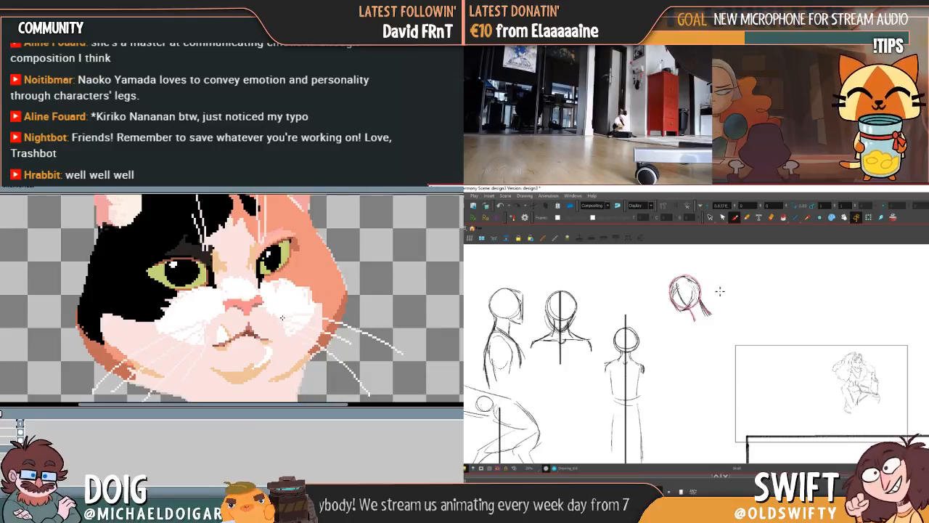
mouse_move(275, 323)
mouse_down()
mouse_move(267, 330)
mouse_move(290, 329)
mouse_up()
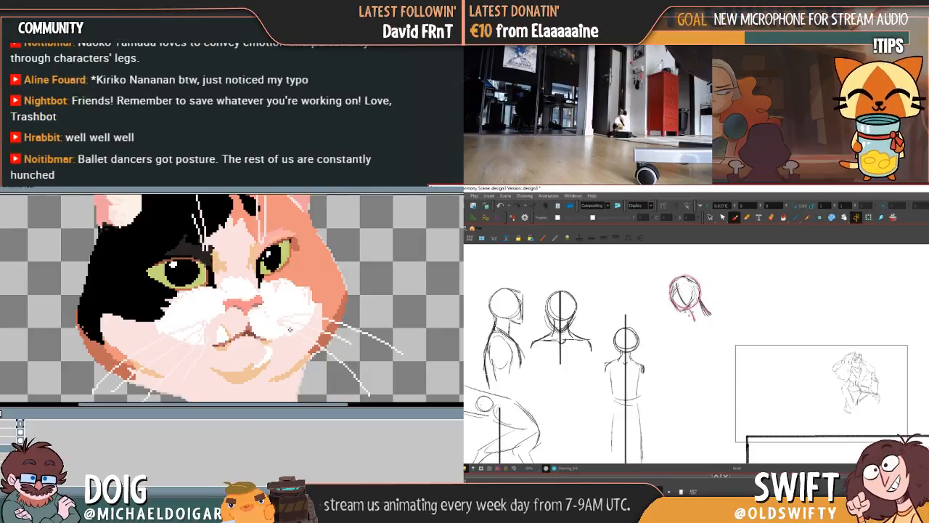
drag(274, 298, 280, 298)
mouse_move(218, 325)
mouse_down()
mouse_move(213, 342)
mouse_move(220, 339)
mouse_up()
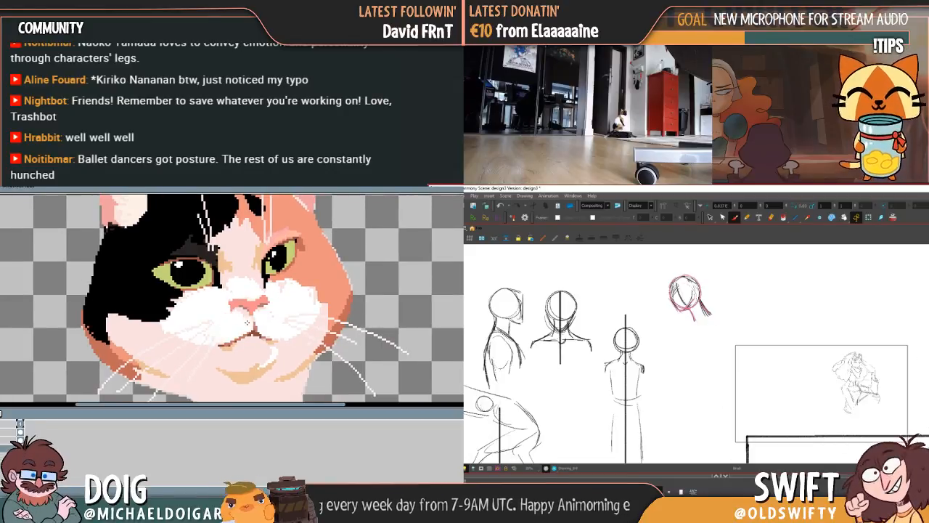
mouse_move(278, 289)
mouse_down()
mouse_move(254, 323)
mouse_move(279, 312)
mouse_up()
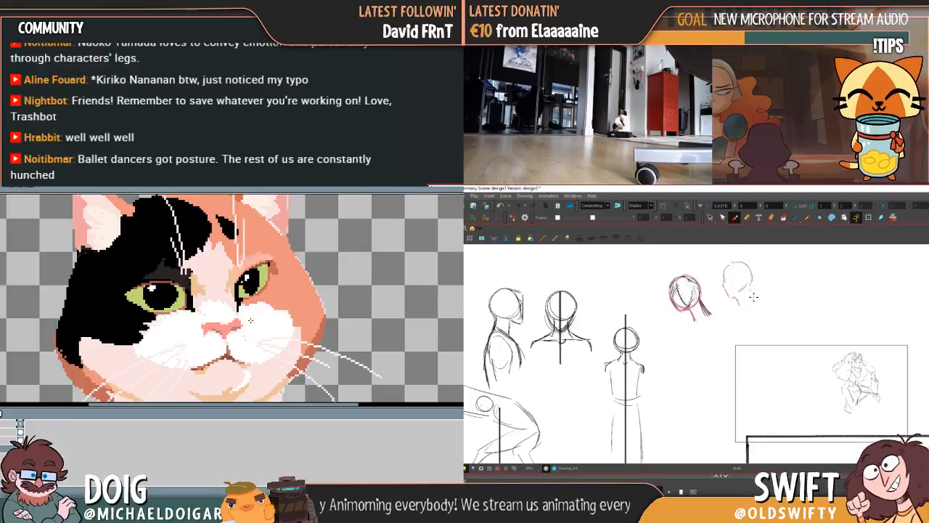
Paint a white patch on the cat's chin below the mouth, and reshape the white muzzle fur on the orange side
drag(217, 314, 236, 292)
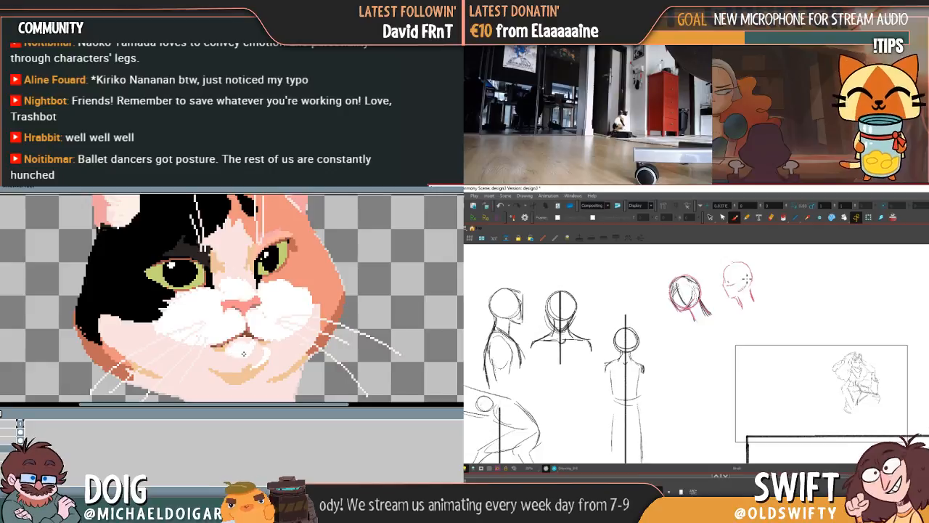
mouse_move(244, 305)
mouse_down()
mouse_move(246, 335)
mouse_move(255, 295)
mouse_up()
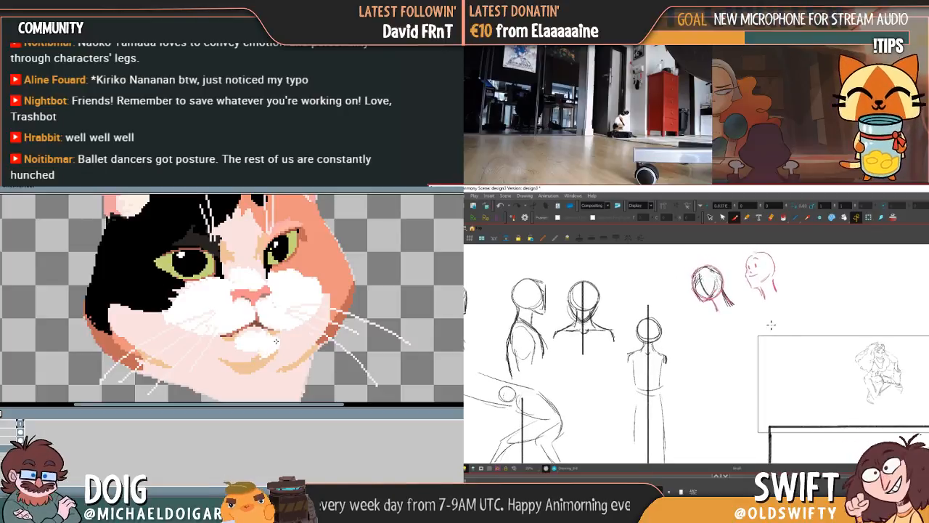
mouse_move(289, 307)
mouse_down()
mouse_move(277, 329)
mouse_move(292, 338)
mouse_move(298, 331)
mouse_move(274, 352)
mouse_up()
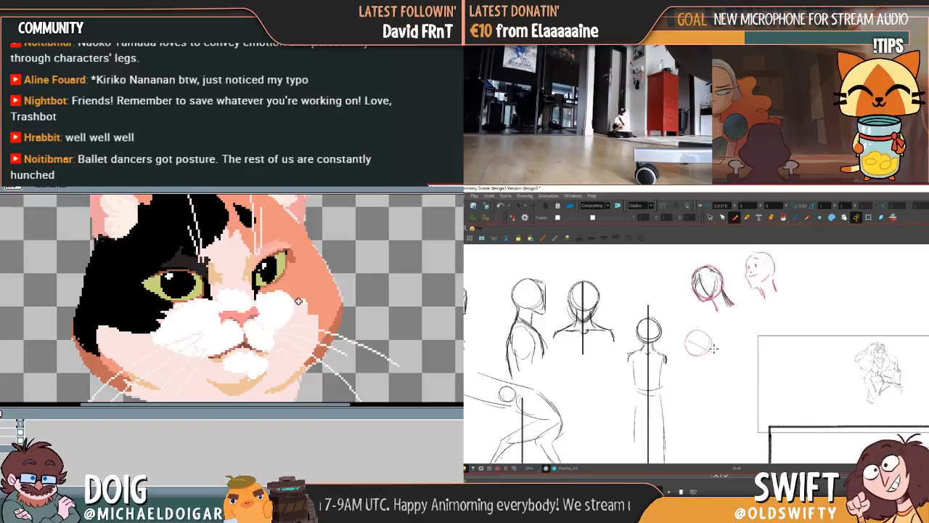
mouse_move(300, 303)
mouse_down()
mouse_move(250, 347)
mouse_move(268, 341)
mouse_up()
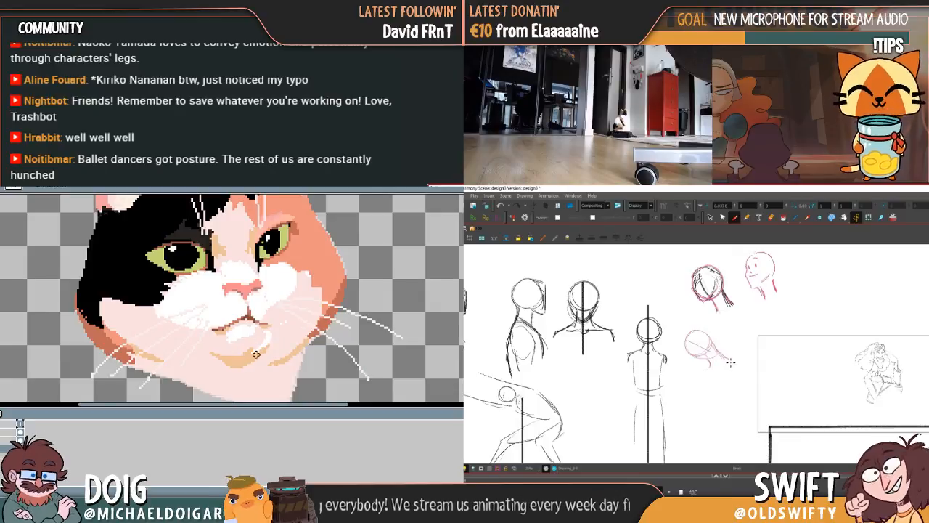
Repaint the cat's orange-side muzzle as a rounded white patch up to the whisker roots
mouse_move(261, 302)
mouse_down()
mouse_move(252, 351)
mouse_move(256, 324)
mouse_up()
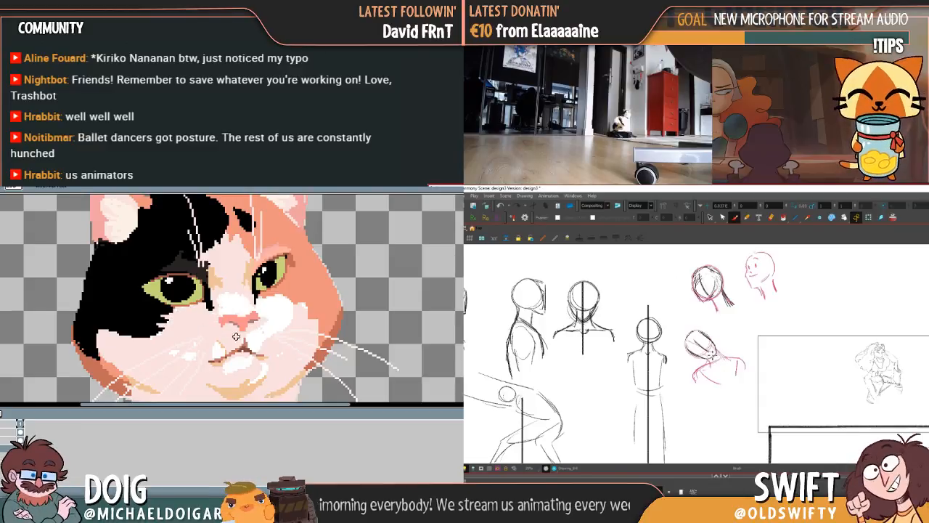
drag(273, 315, 259, 297)
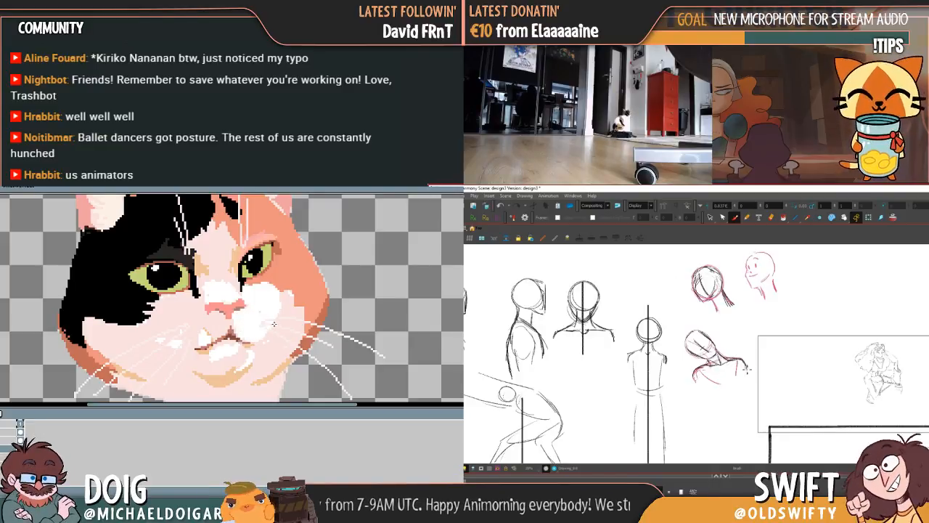
drag(278, 282, 256, 285)
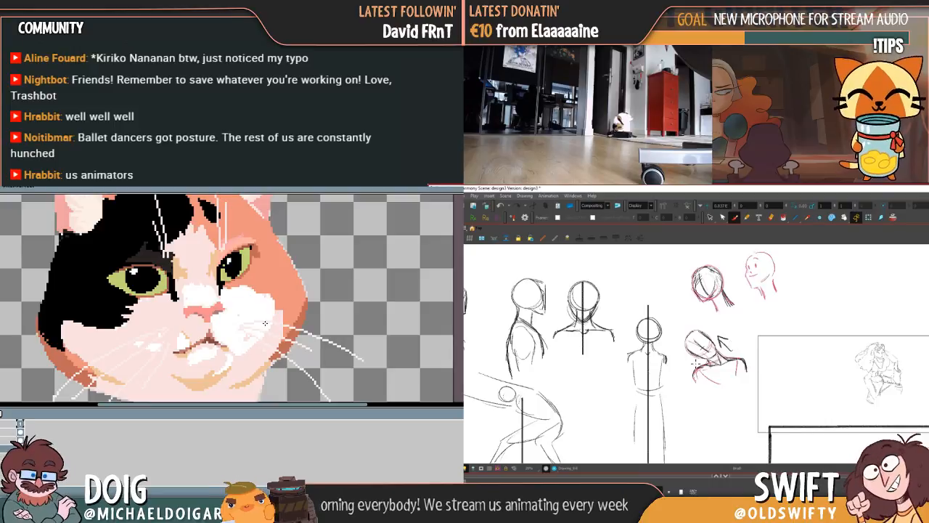
mouse_move(239, 311)
mouse_down()
mouse_move(241, 361)
mouse_move(232, 300)
mouse_up()
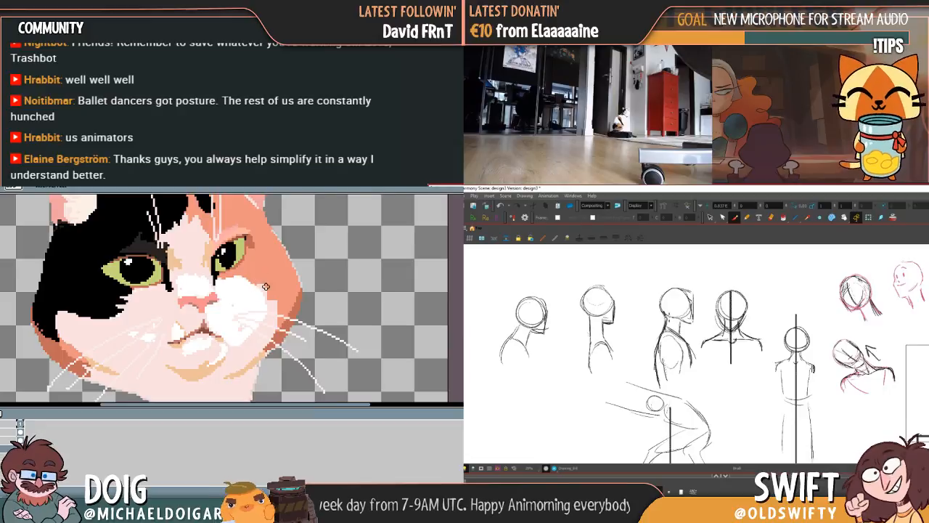
Dab small white fur spots around the whisker roots on the cat's black-furred side
drag(161, 335, 140, 318)
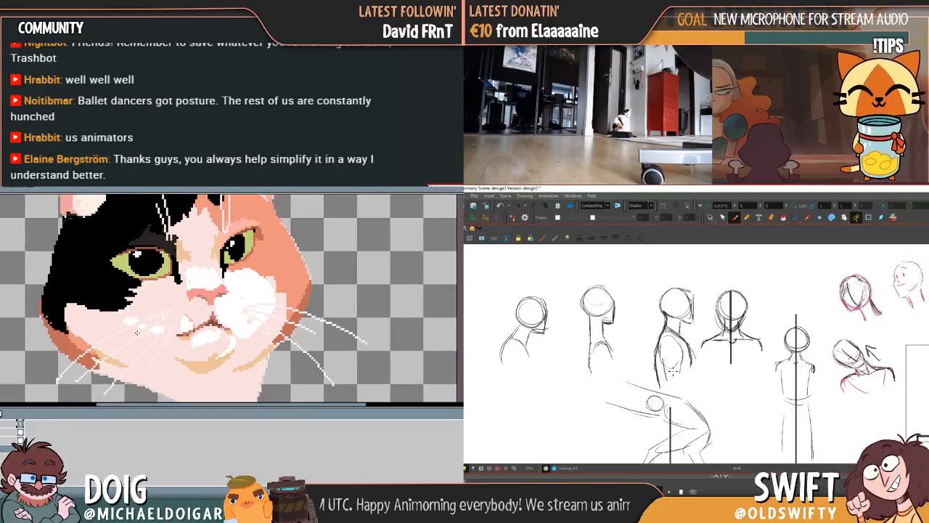
drag(726, 388, 696, 402)
mouse_move(193, 320)
mouse_down()
mouse_move(199, 338)
mouse_move(195, 328)
mouse_up()
Select and delete all the head, bust and figure posture sketches beside the storyboard, while touching up the cat's white cheek
key(alt+s)
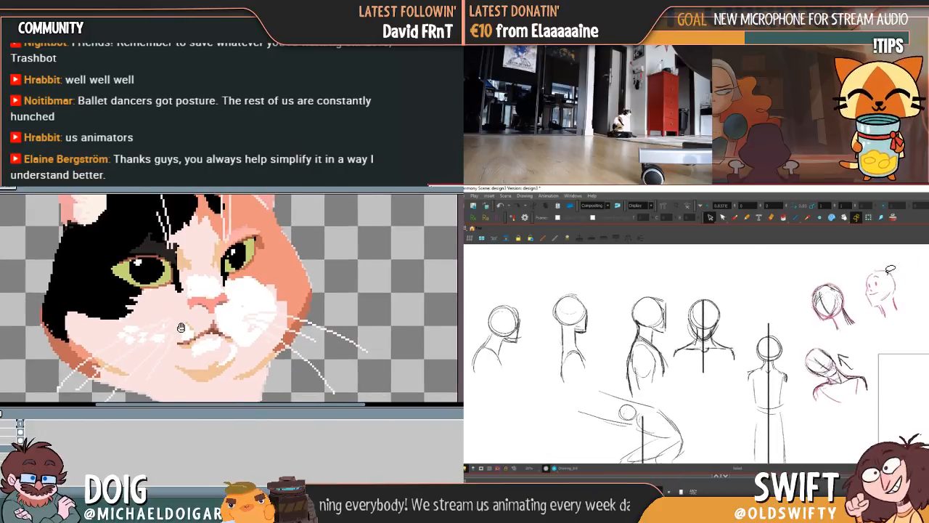
mouse_move(886, 305)
mouse_down()
mouse_move(881, 395)
mouse_move(681, 459)
mouse_move(489, 334)
mouse_move(515, 385)
mouse_move(765, 238)
mouse_move(871, 254)
mouse_up()
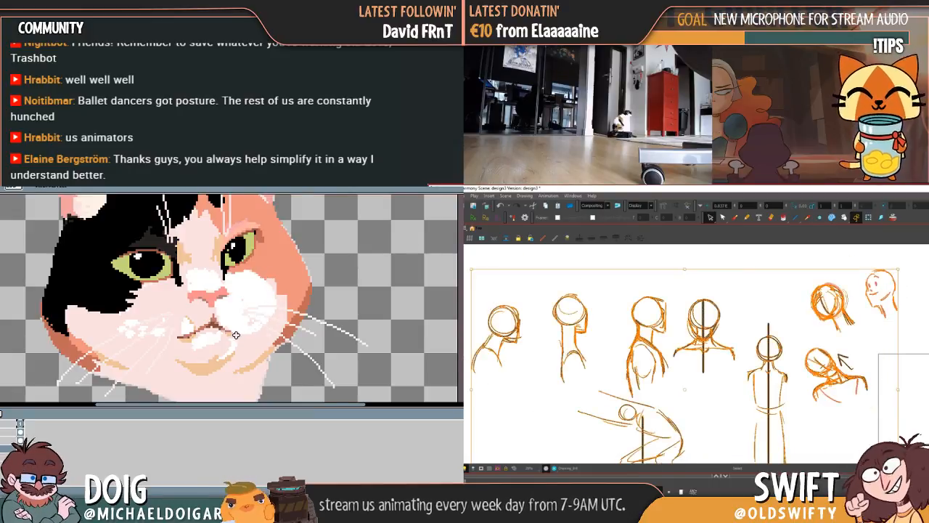
key(Delete)
drag(810, 408, 754, 305)
mouse_move(772, 379)
mouse_down()
mouse_move(651, 443)
mouse_move(736, 421)
mouse_up()
drag(268, 299, 261, 317)
key(Delete)
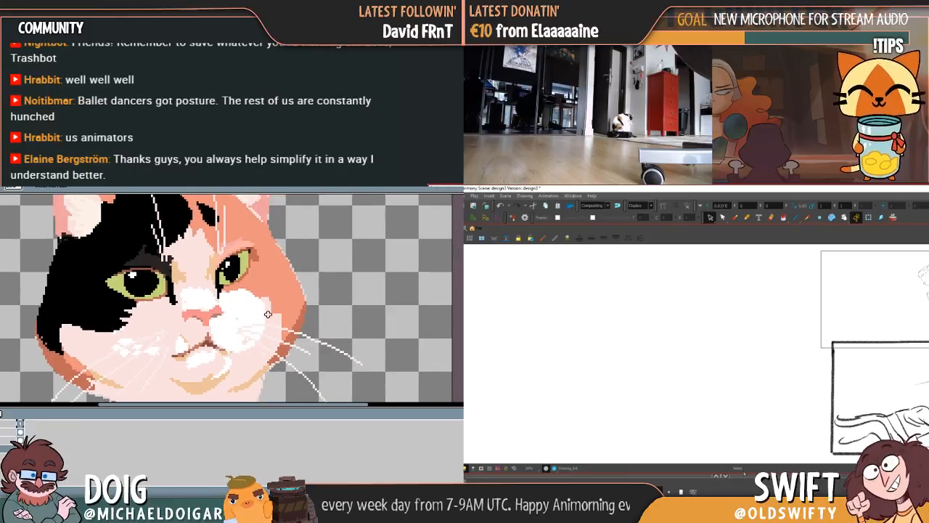
Select the thick-bordered storyboard panel, move it onto the thin frame with the crouching figure, and scale it down to match
mouse_move(843, 402)
mouse_down()
mouse_move(618, 391)
mouse_move(623, 404)
mouse_up()
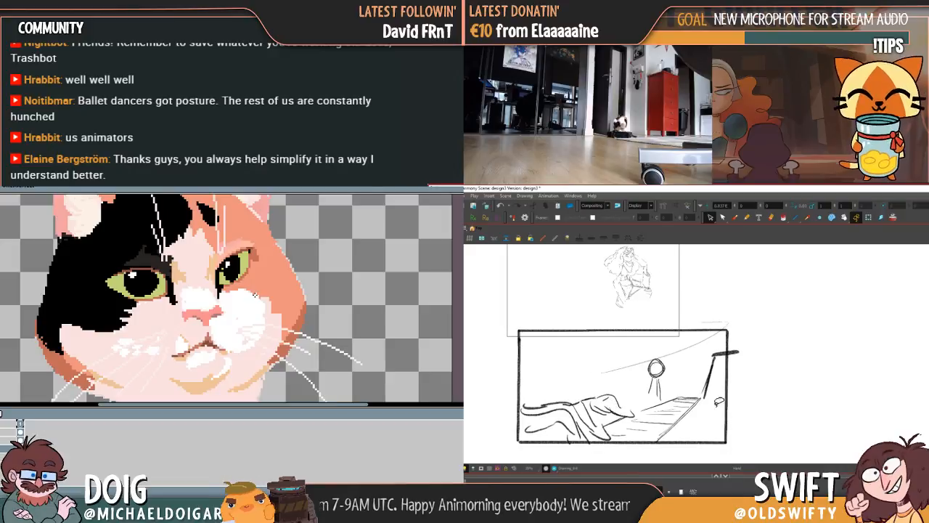
mouse_move(729, 410)
mouse_down()
mouse_move(768, 418)
mouse_move(798, 348)
mouse_move(648, 306)
mouse_move(578, 455)
mouse_move(761, 465)
mouse_up()
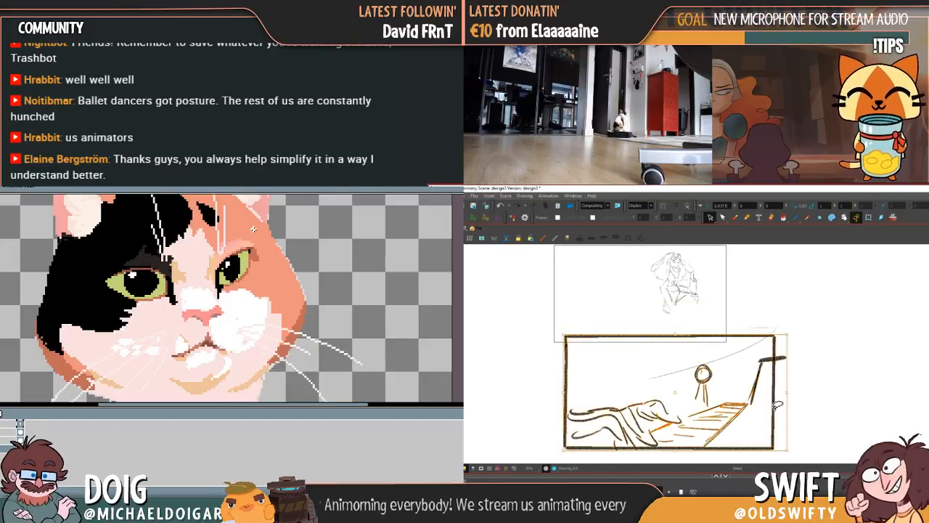
mouse_move(671, 421)
mouse_down()
mouse_move(651, 328)
mouse_move(654, 375)
mouse_up()
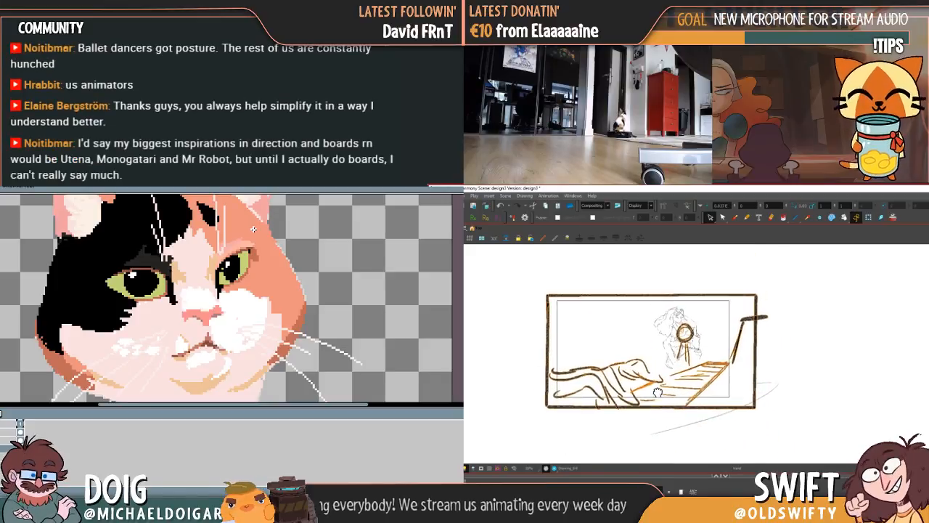
drag(768, 292, 752, 297)
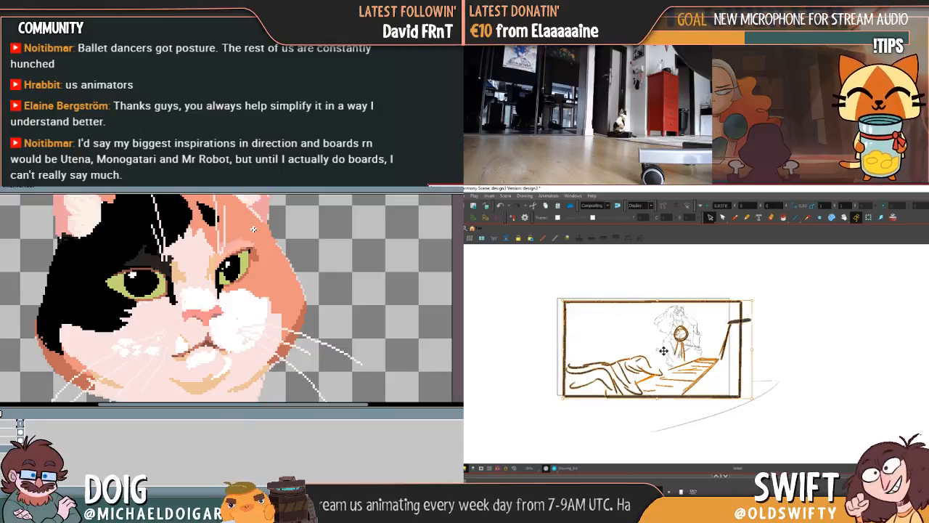
drag(664, 351, 655, 348)
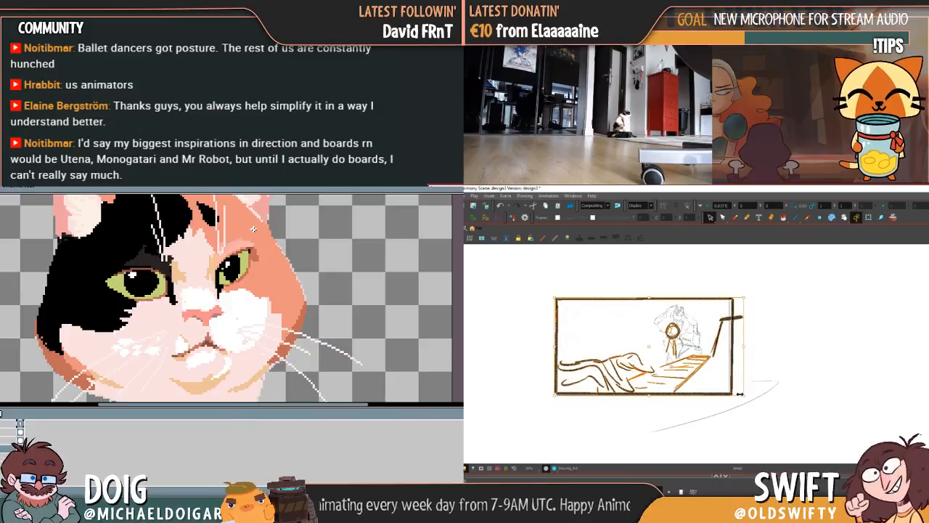
drag(743, 394, 739, 393)
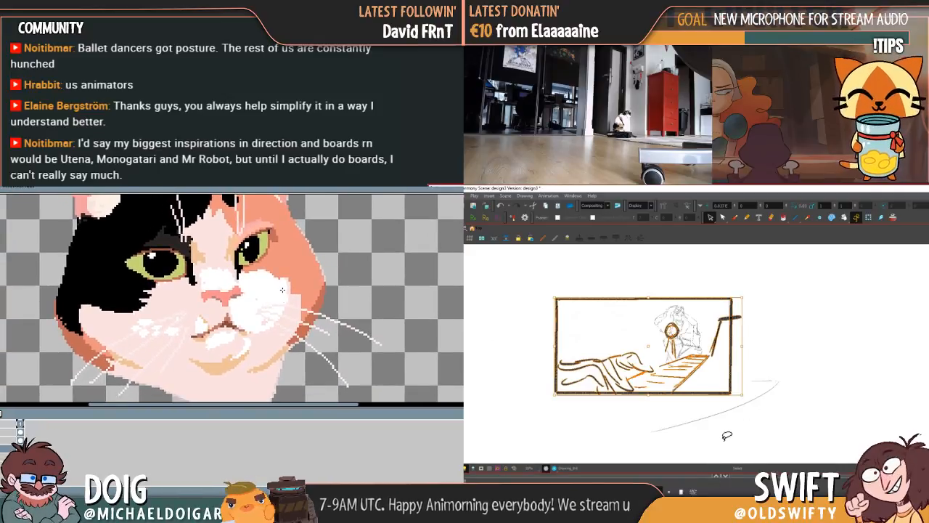
Remove the thick hand-drawn border around the bed storyboard panel
mouse_move(726, 431)
mouse_down()
mouse_move(736, 425)
mouse_move(720, 389)
mouse_move(728, 451)
mouse_up()
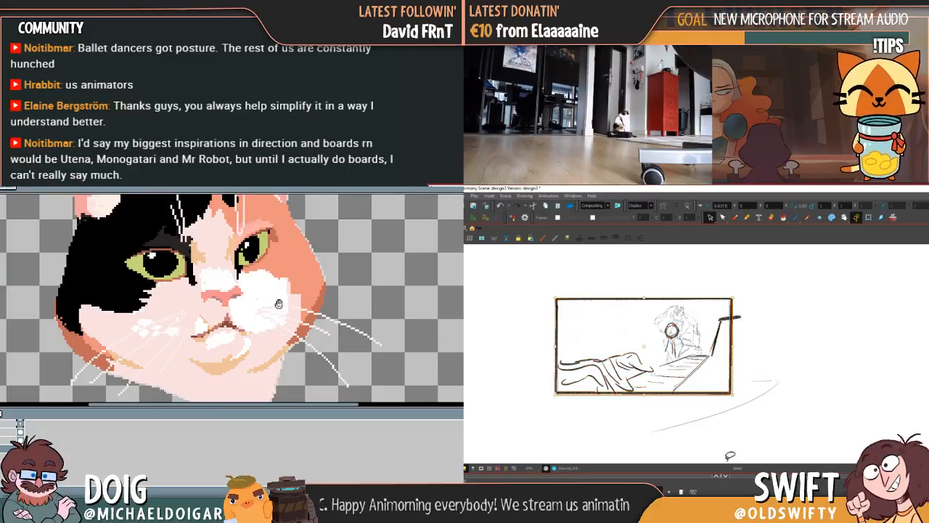
click(633, 335)
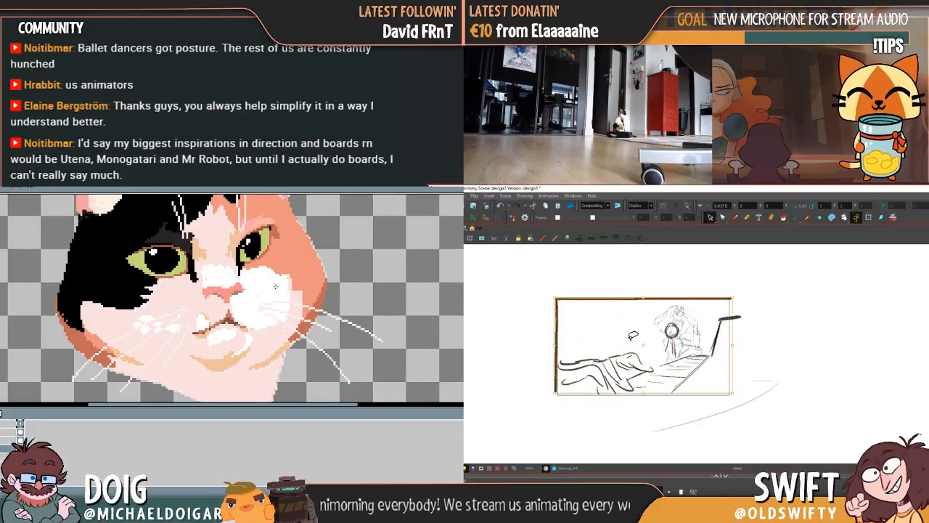
key(Escape)
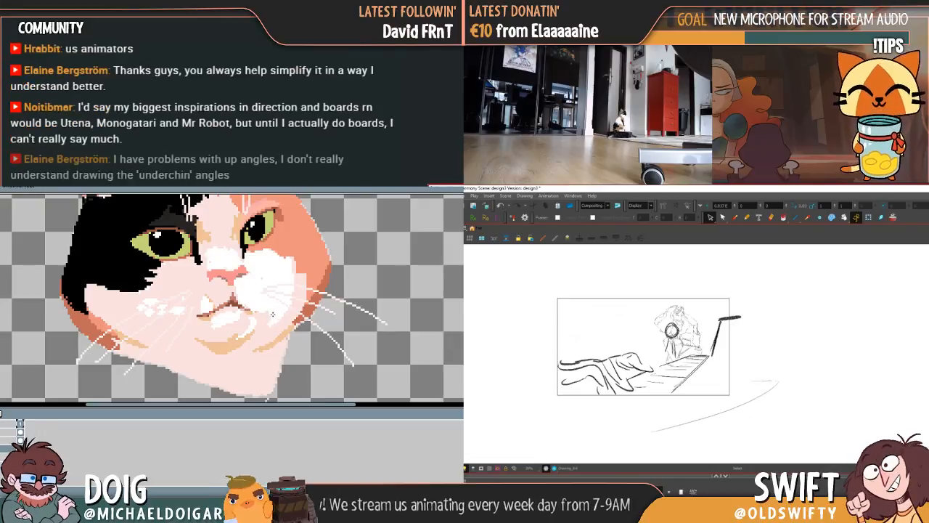
Select the seated figure sketch, move it along the bed towards the panel's centre and adjust its size
mouse_move(705, 376)
mouse_down()
mouse_move(688, 375)
mouse_move(697, 376)
mouse_up()
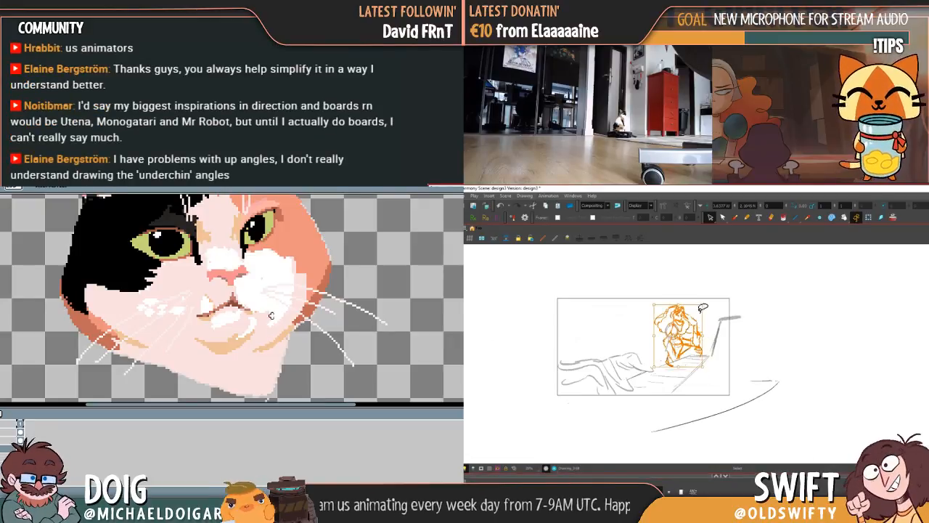
drag(703, 308, 682, 311)
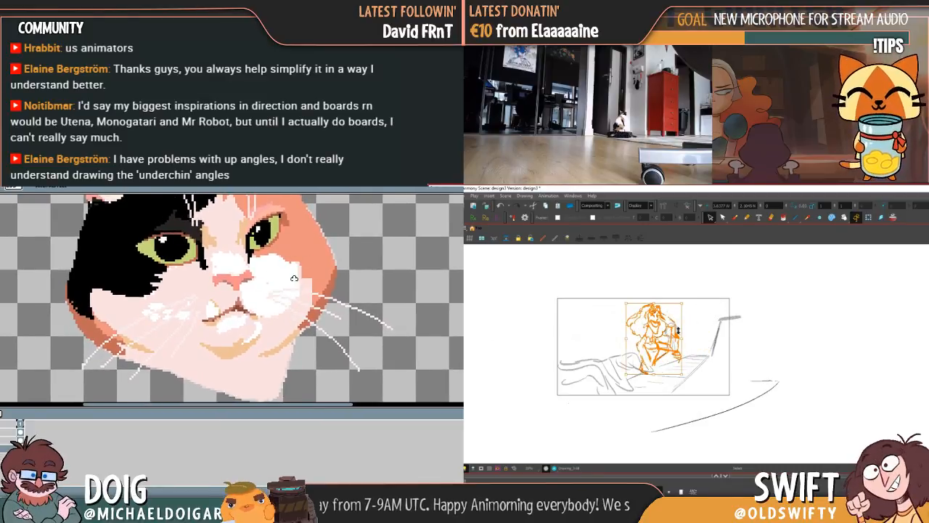
drag(683, 306, 649, 384)
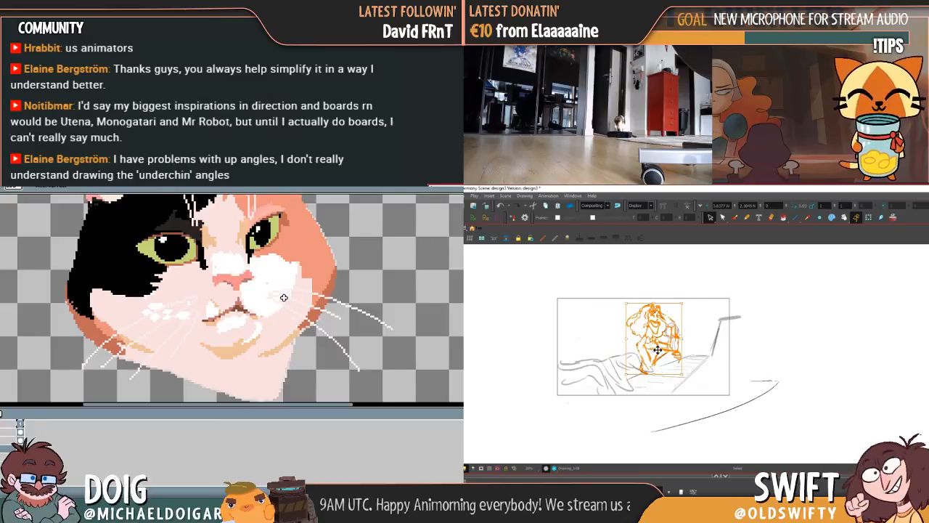
drag(656, 349, 666, 350)
drag(688, 304, 685, 313)
click(721, 401)
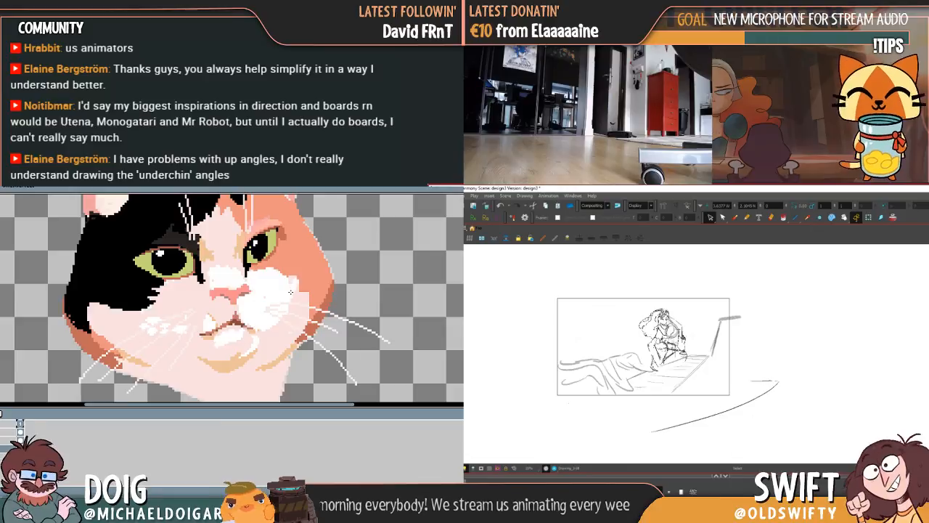
Delete the rough circle-headed placeholder figure from the bed drawing and touch up the white fur on the cat's pink-side cheek
drag(289, 288, 290, 298)
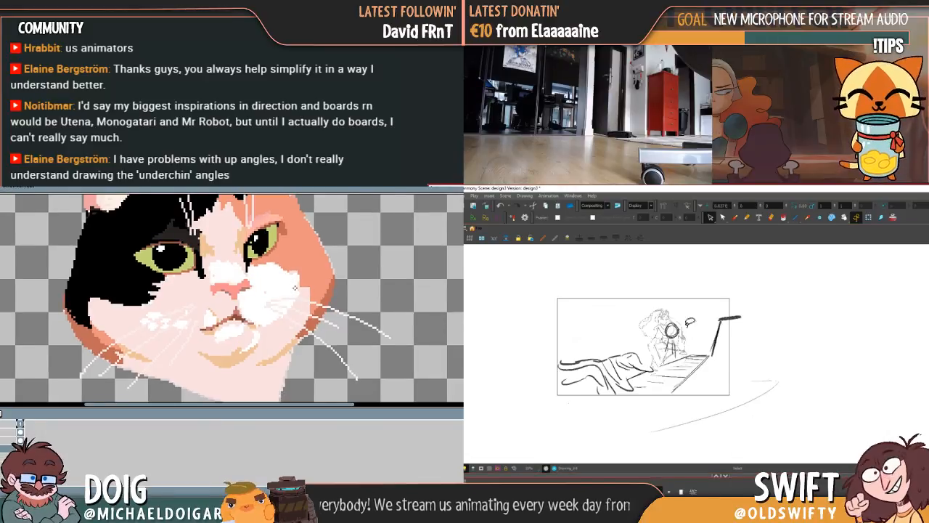
drag(691, 320, 715, 344)
drag(285, 292, 288, 291)
key(Delete)
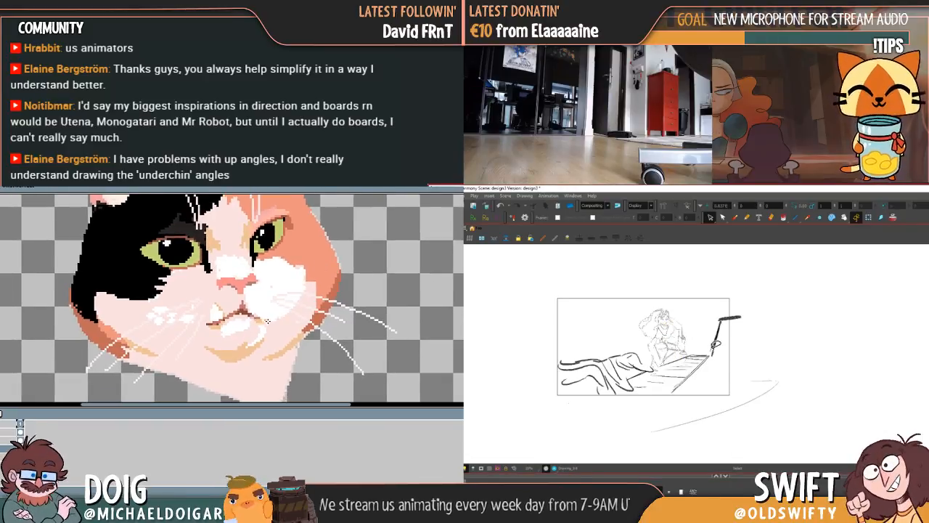
Select the whole figure in the next pose drawing and shift it along the bed to the new seated position
key(j)
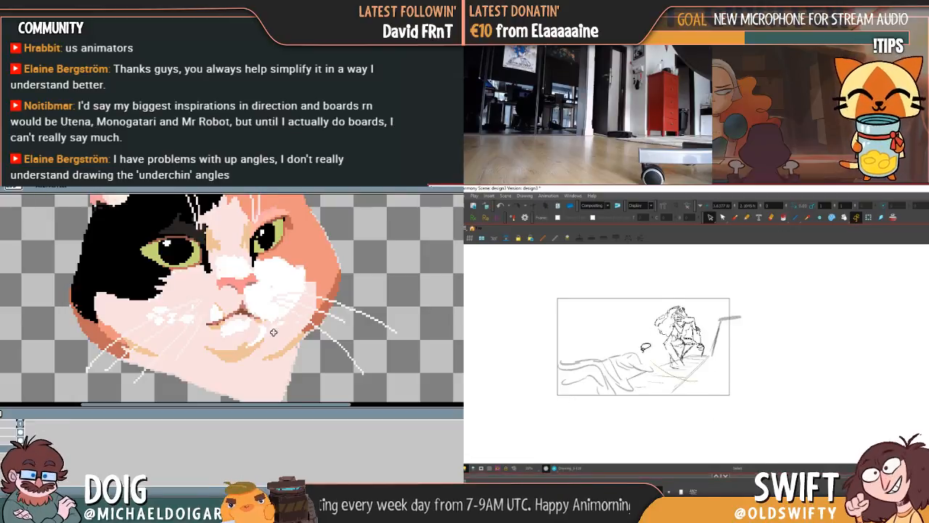
key(ctrl+a)
drag(677, 331, 661, 331)
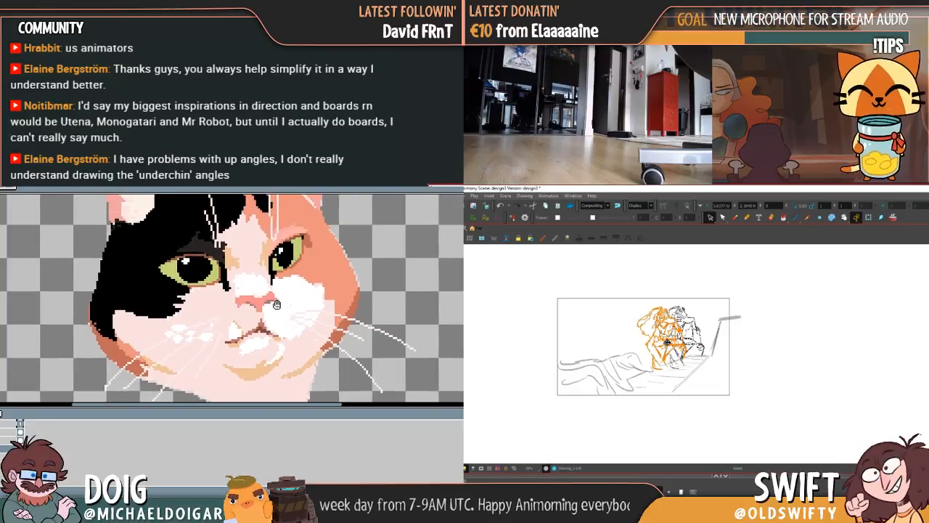
click(705, 391)
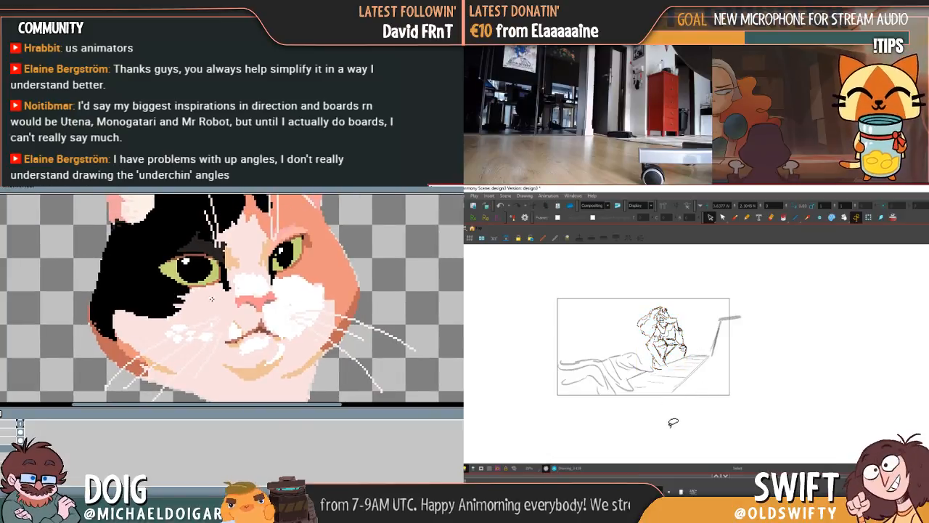
Paint a white fur patch on the cat's cheek below the eye on the black side
key(ctrl+z)
drag(211, 293, 231, 310)
key(g)
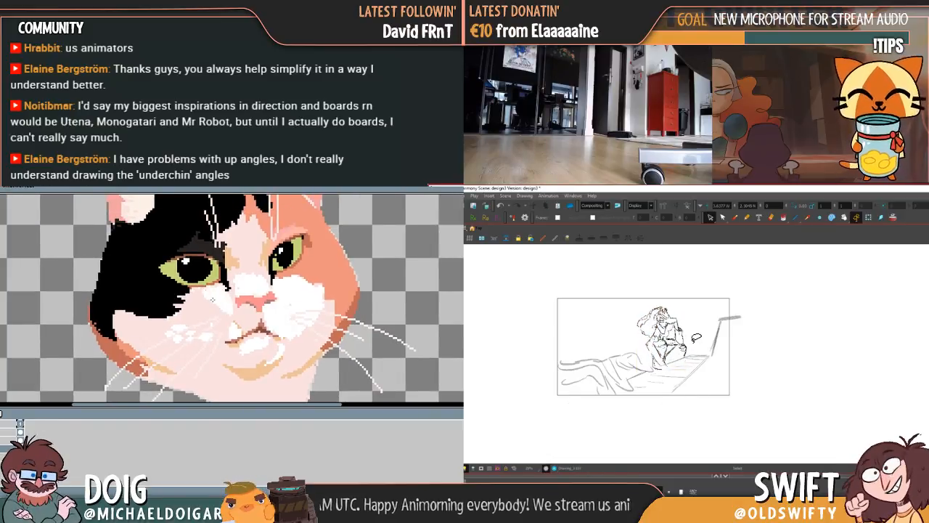
Nudge the hunched figure sketch on the bed and slightly adjust its scale
click(685, 346)
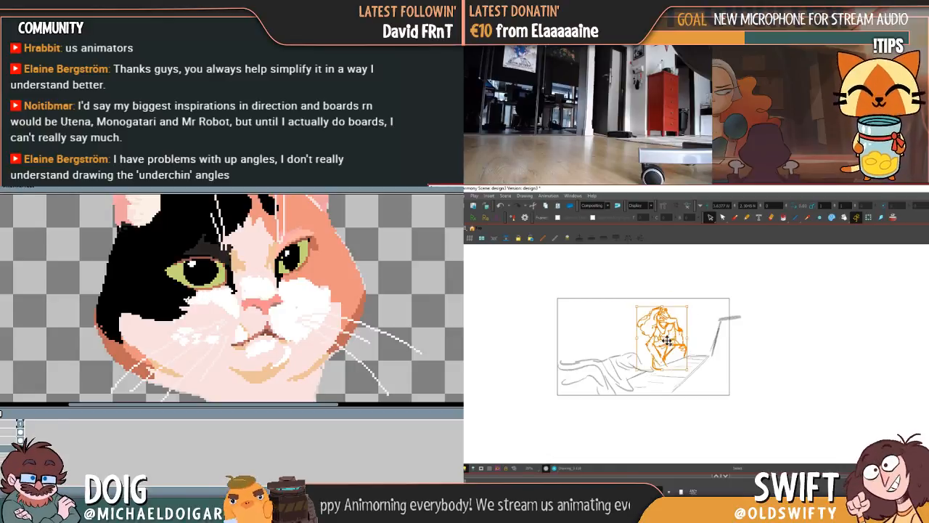
drag(670, 339, 674, 339)
drag(688, 306, 693, 305)
key(f)
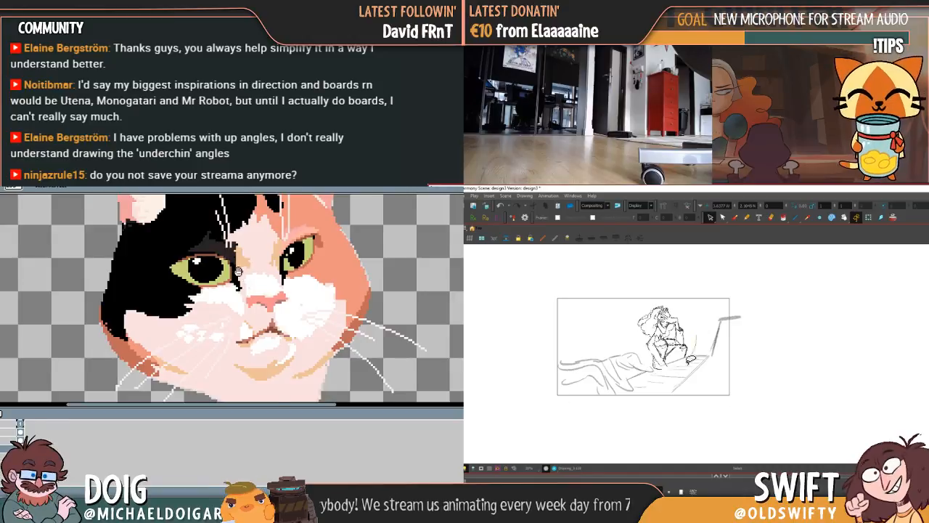
Extend the white fur under the cat's black-side eye towards the nose and muzzle
mouse_move(233, 291)
mouse_down()
mouse_move(247, 337)
mouse_move(254, 274)
mouse_up()
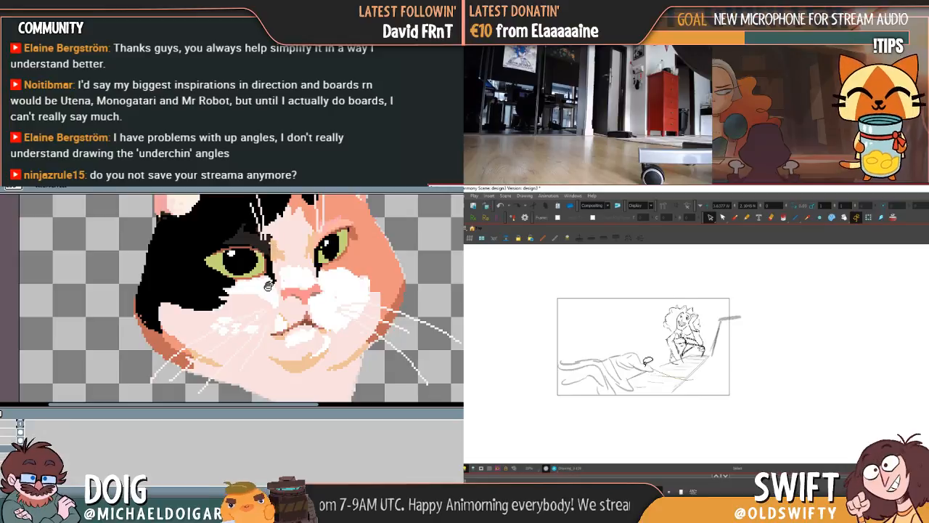
drag(277, 288, 283, 290)
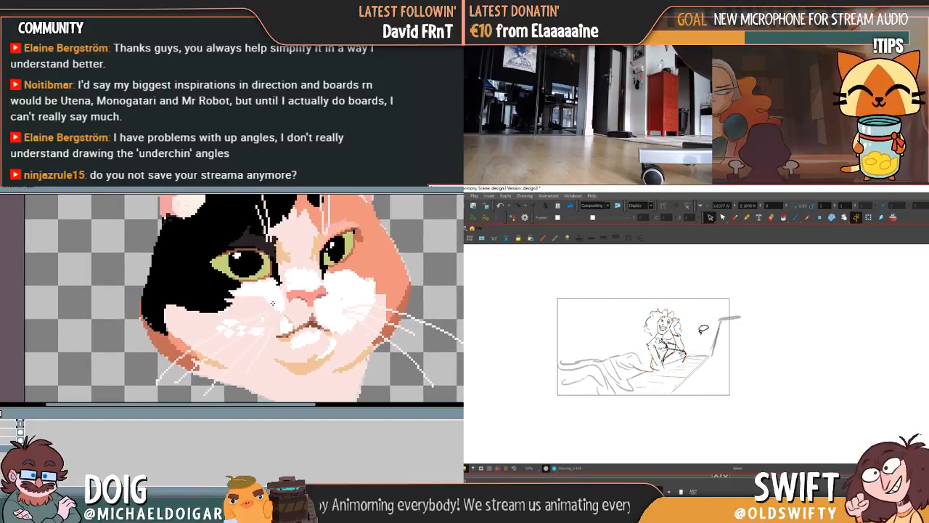
drag(272, 301, 275, 306)
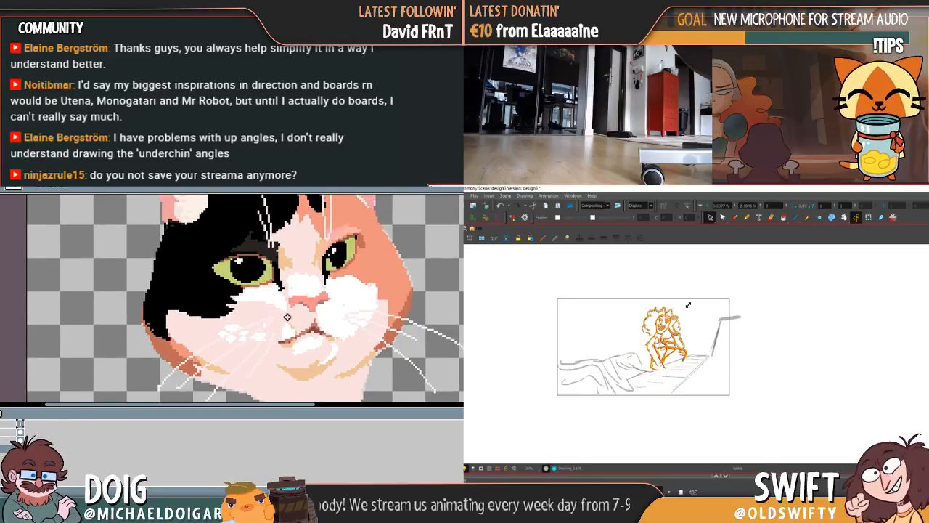
Paint jagged white fur on the cat's forehead between the eyes
mouse_move(296, 266)
mouse_down()
mouse_move(290, 290)
mouse_move(291, 278)
mouse_up()
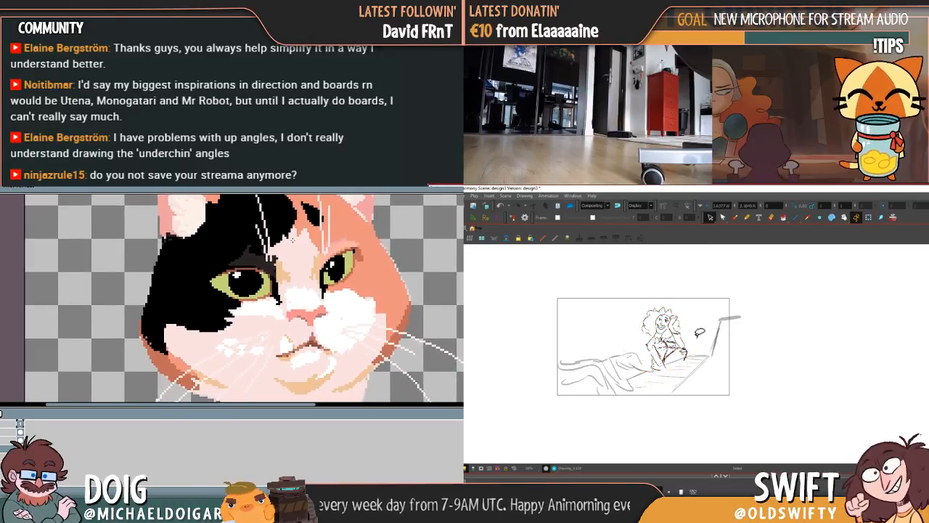
drag(291, 228, 291, 276)
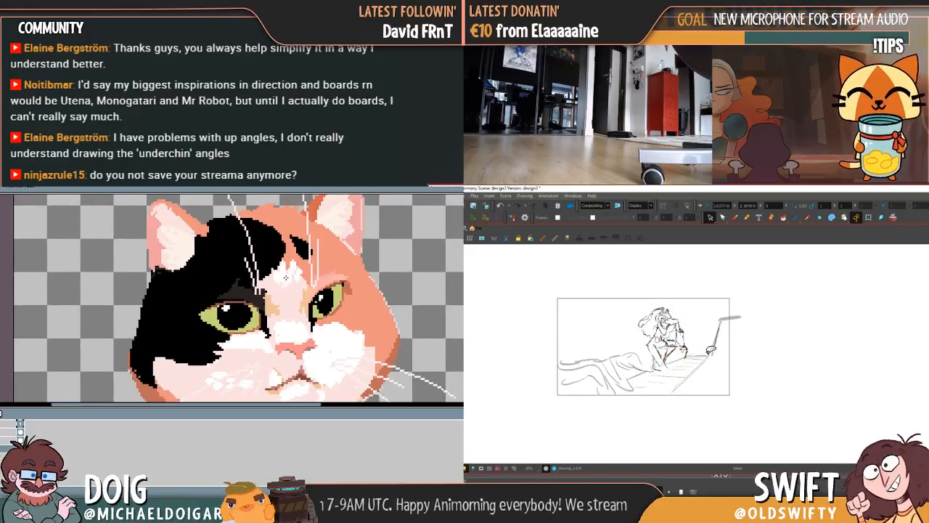
drag(289, 283, 307, 244)
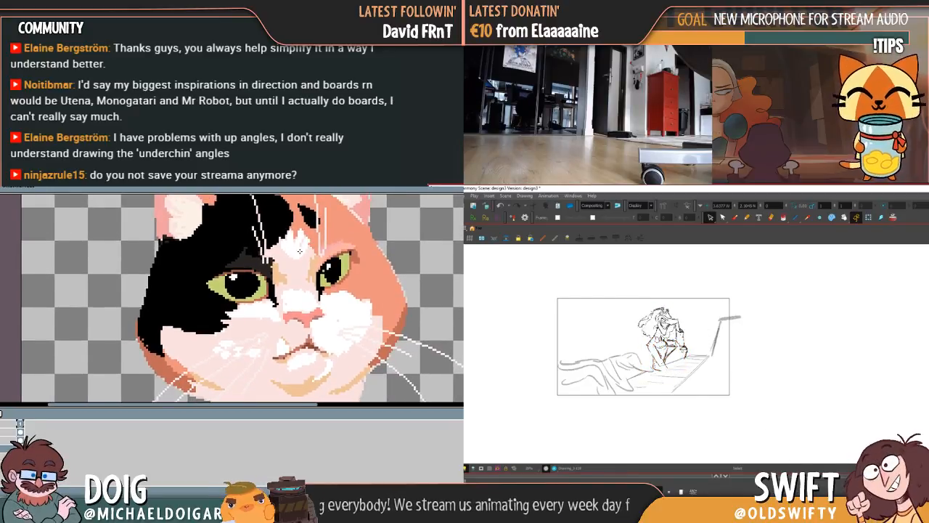
drag(302, 249, 294, 282)
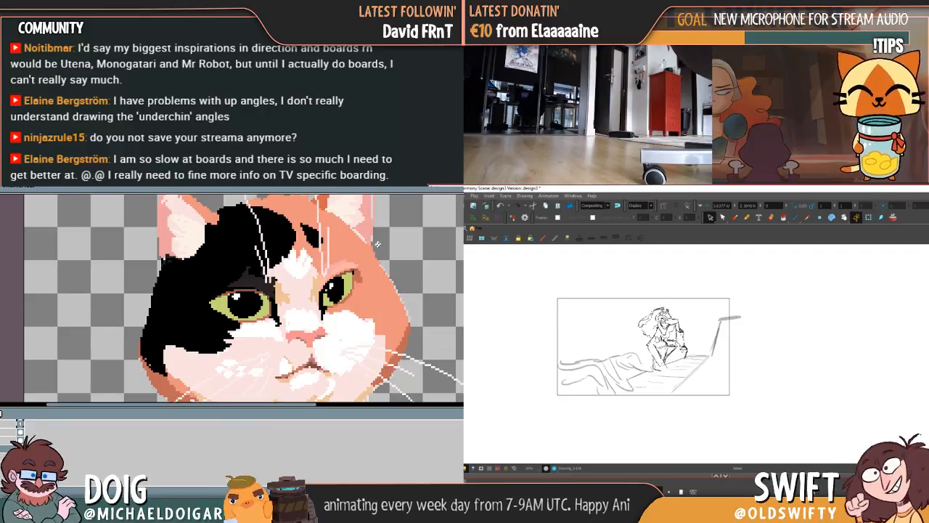
Paint a small black mark on the outer tip of the cat's black-side ear
drag(387, 247, 307, 254)
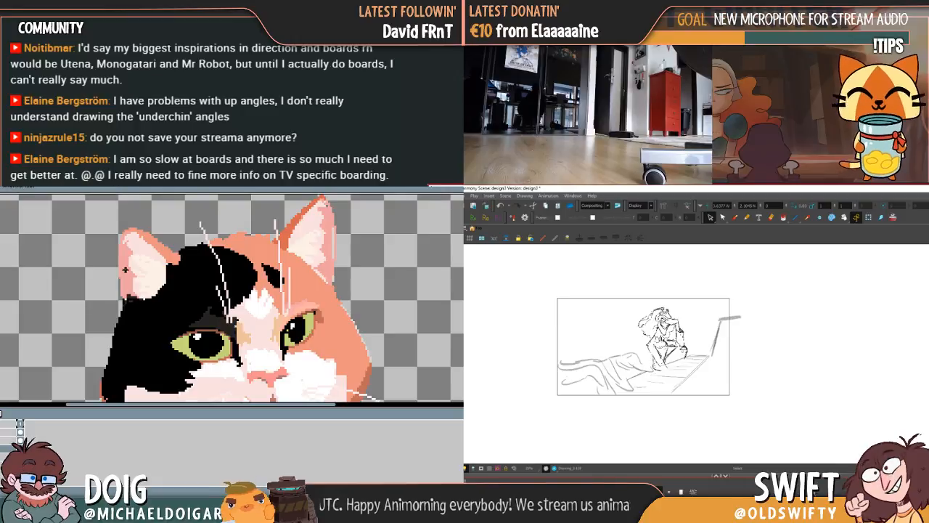
drag(121, 235, 122, 261)
key(ctrl+z)
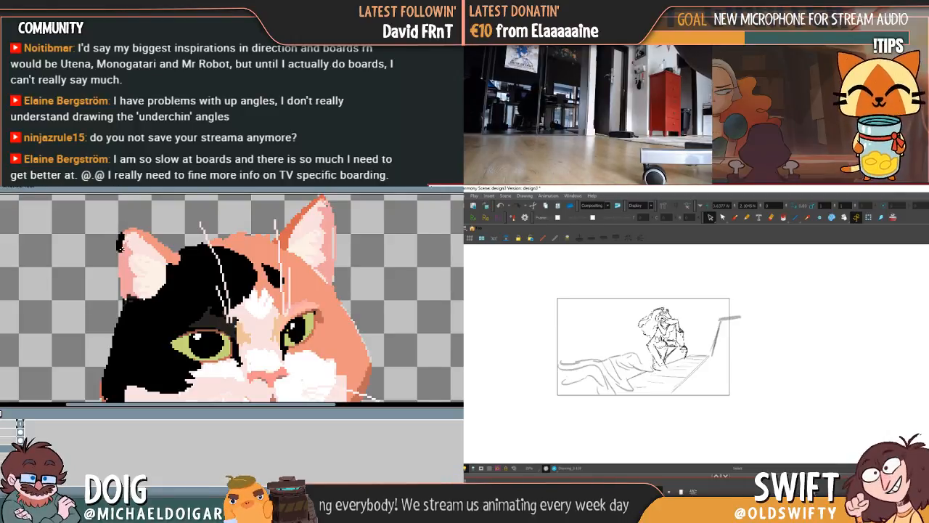
drag(151, 358, 130, 249)
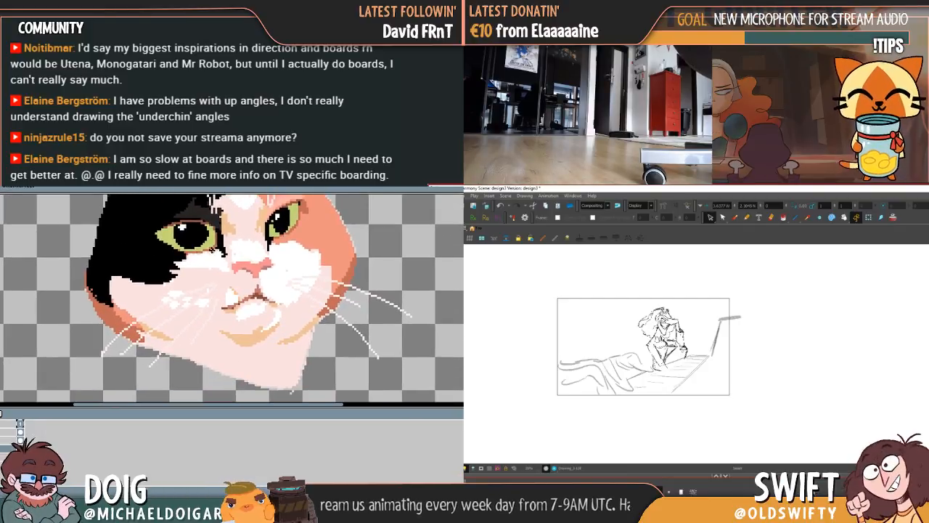
drag(192, 267, 205, 285)
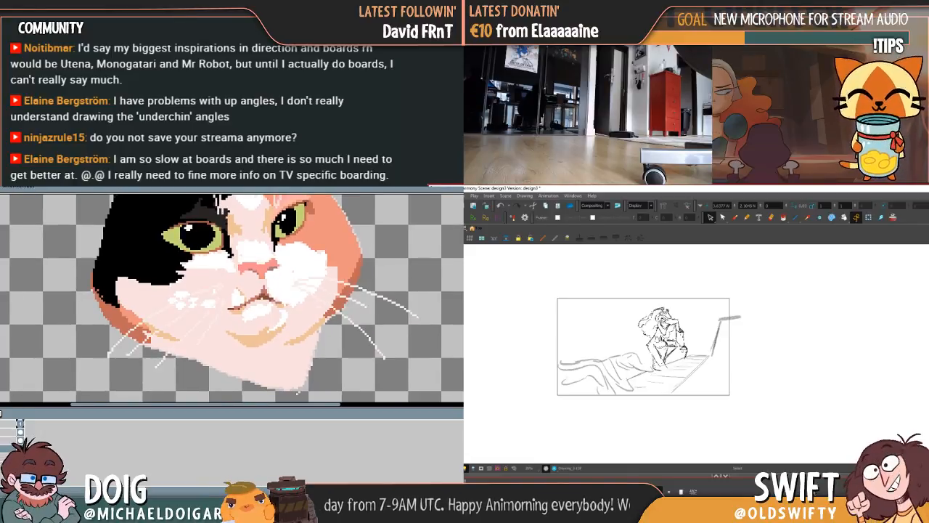
drag(46, 343, 79, 335)
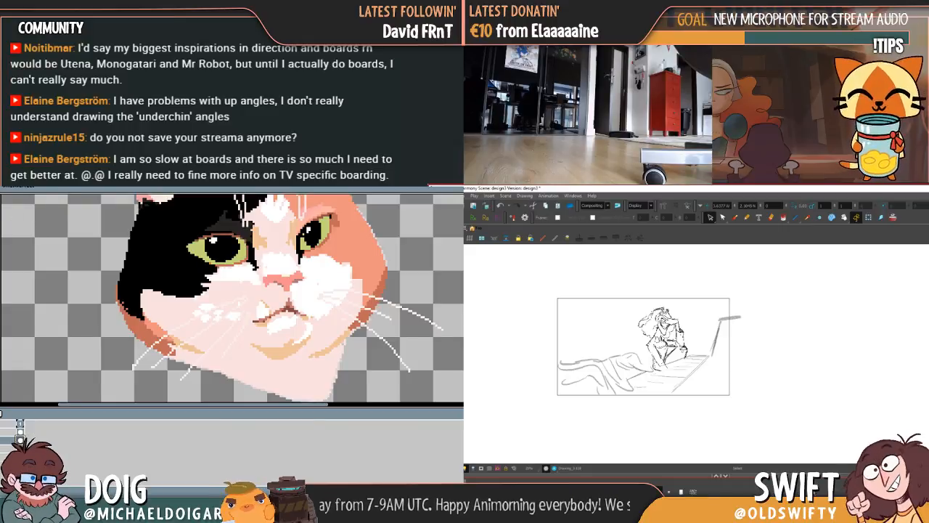
Switch to the Brush tool and sketch a small upturned head with ears and neck in the empty space beside the storyboard panel
click(734, 217)
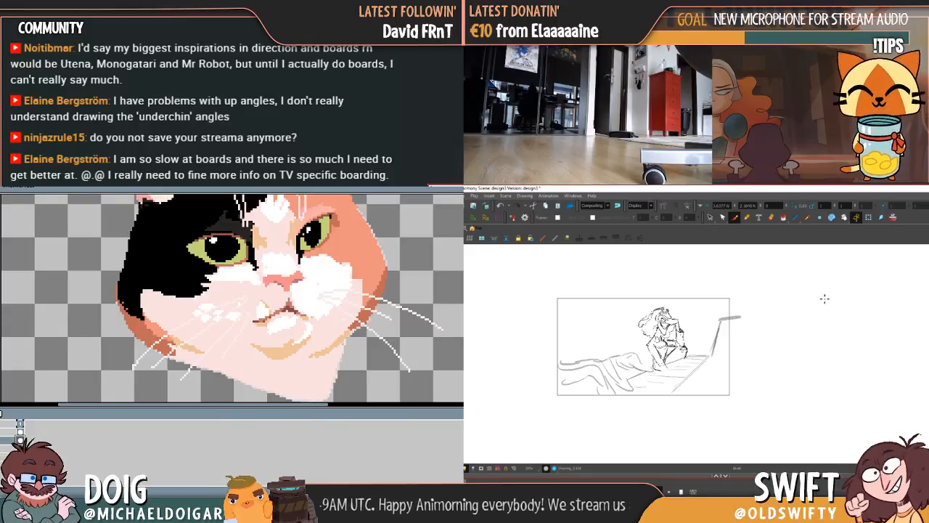
mouse_move(825, 298)
mouse_down()
mouse_move(797, 296)
mouse_move(826, 289)
mouse_move(815, 320)
mouse_move(834, 319)
mouse_move(836, 296)
mouse_move(830, 290)
mouse_move(837, 317)
mouse_move(820, 342)
mouse_move(832, 333)
mouse_move(832, 344)
mouse_move(839, 317)
mouse_move(820, 293)
mouse_move(810, 317)
mouse_move(835, 318)
mouse_up()
key(ctrl+z)
key(ctrl+z)
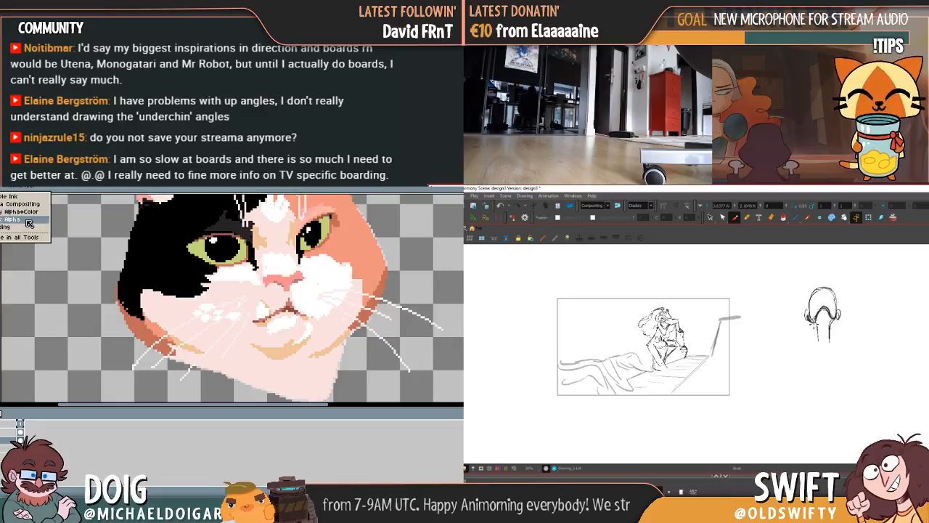
Set the pixel brush ink to Lock Alpha, and add the jaw, nose and eyes to the upturned head sketch
click(35, 216)
mouse_move(811, 319)
mouse_down()
mouse_move(829, 311)
mouse_move(837, 318)
mouse_up()
click(823, 305)
key(ctrl+z)
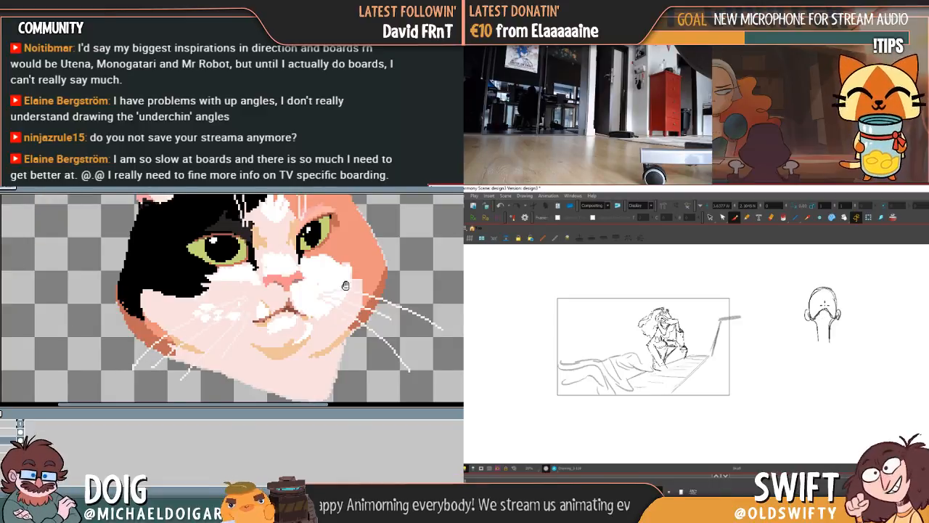
drag(345, 285, 273, 300)
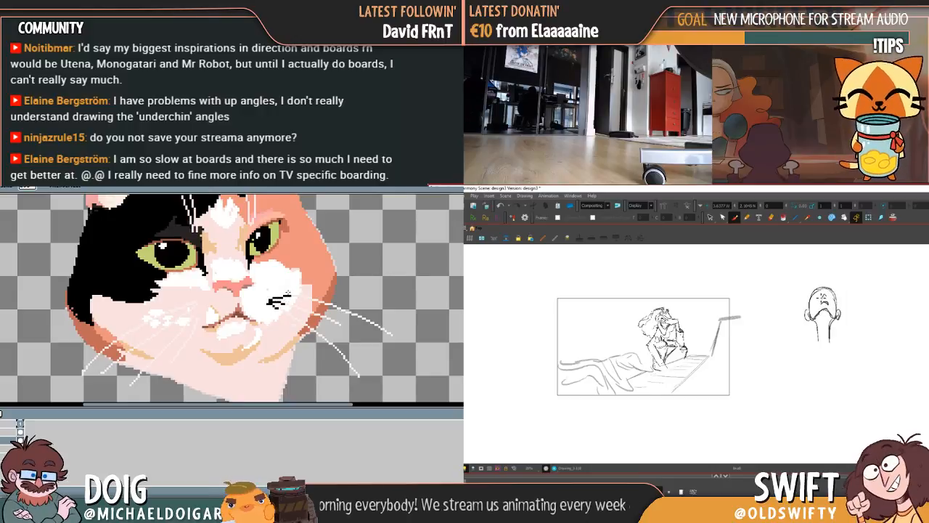
click(819, 295)
click(830, 295)
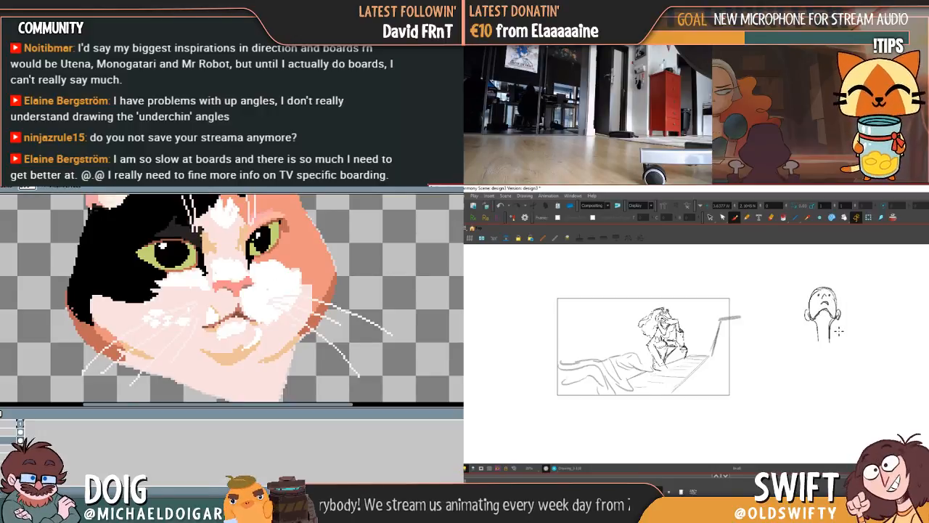
Recolour the inner part of the pink-side whiskers black, and sketch a second head as a circle with facial guide lines
mouse_move(282, 310)
mouse_down()
mouse_move(270, 302)
mouse_move(303, 294)
mouse_up()
mouse_move(881, 304)
mouse_down()
mouse_move(899, 286)
mouse_move(903, 313)
mouse_move(875, 297)
mouse_move(902, 286)
mouse_move(903, 311)
mouse_move(888, 283)
mouse_move(892, 311)
mouse_up()
drag(314, 298, 323, 305)
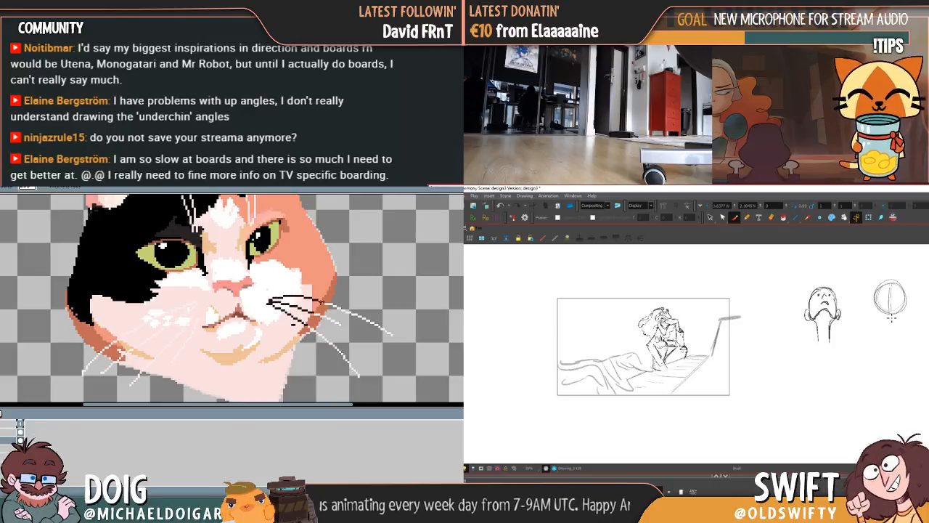
drag(890, 280, 892, 314)
drag(315, 309, 323, 317)
drag(876, 299, 875, 312)
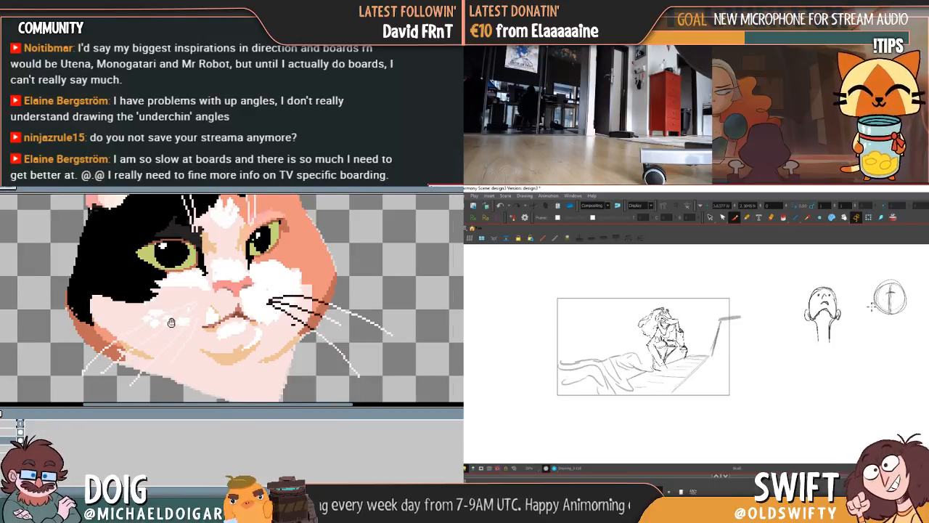
Paint black over the inner ends of the cat's black-side whiskers, and add ears and a first neck line to the circle head
drag(172, 322, 182, 312)
drag(905, 302, 907, 312)
drag(199, 292, 206, 302)
drag(200, 307, 207, 318)
drag(885, 318, 884, 331)
drag(171, 304, 187, 298)
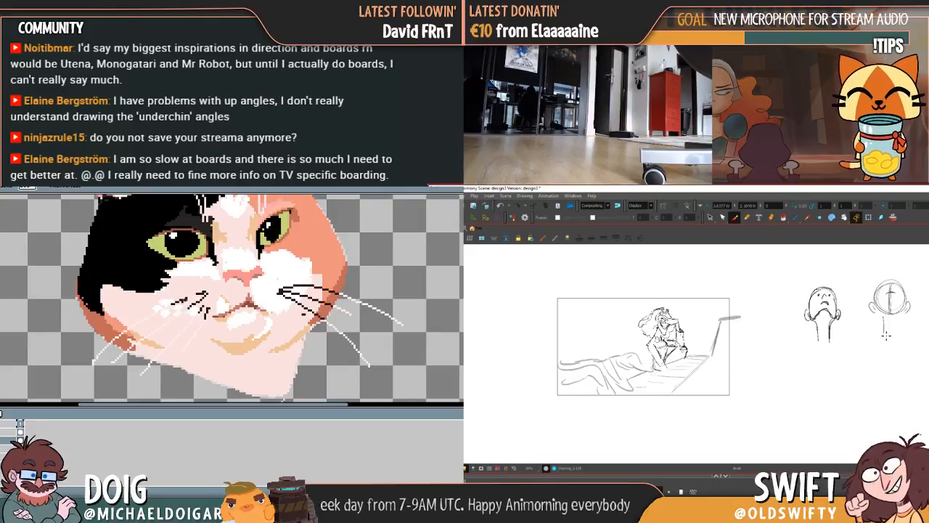
Extend the black along the middle of the black-side whiskers, and complete the neck lines under the circle head
drag(884, 331, 885, 337)
drag(187, 298, 191, 296)
drag(900, 317, 898, 326)
drag(198, 307, 193, 317)
drag(899, 326, 897, 336)
drag(170, 305, 141, 320)
mouse_move(183, 341)
mouse_down()
mouse_move(182, 352)
mouse_move(150, 343)
mouse_up()
drag(199, 327, 193, 336)
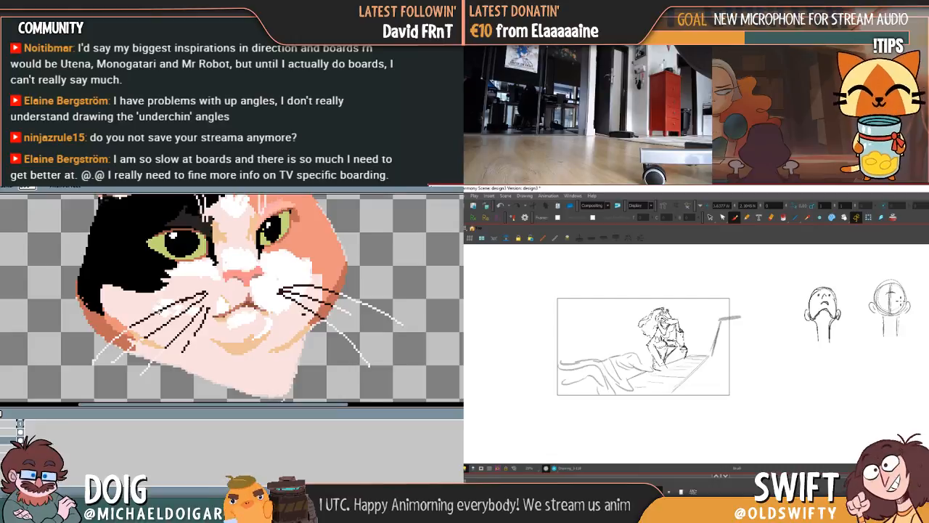
Recolour the outer tips of the black-side whiskers black, and sketch an arched underside of a jaw with a nose below the first head
mouse_move(173, 289)
mouse_down()
mouse_move(176, 320)
mouse_move(180, 283)
mouse_up()
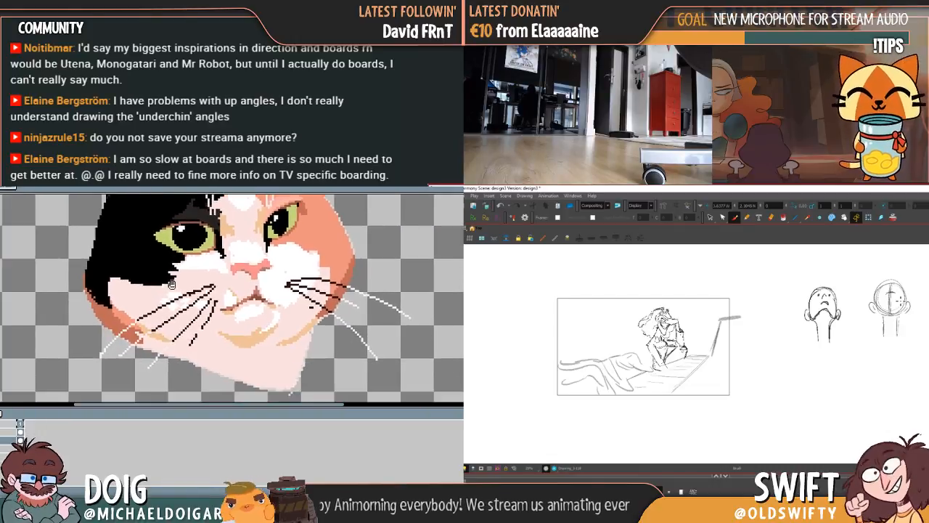
drag(154, 326, 145, 333)
drag(177, 341, 169, 345)
mouse_move(779, 376)
mouse_down()
mouse_move(802, 375)
mouse_move(790, 355)
mouse_move(801, 373)
mouse_up()
drag(170, 345, 149, 367)
mouse_move(790, 361)
mouse_down()
mouse_move(778, 375)
mouse_move(789, 358)
mouse_up()
drag(146, 334, 116, 355)
drag(788, 355, 791, 363)
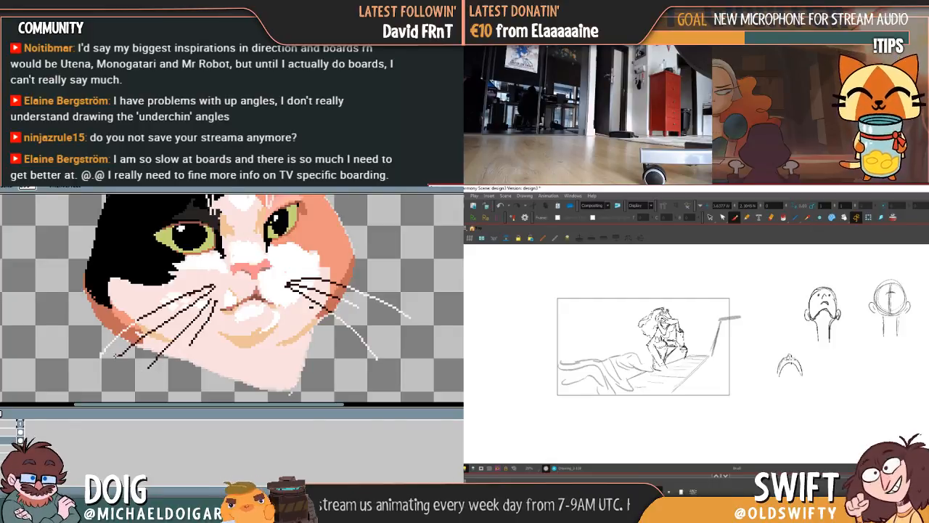
drag(100, 356, 138, 318)
mouse_move(242, 298)
mouse_down()
mouse_move(166, 340)
mouse_move(177, 337)
mouse_up()
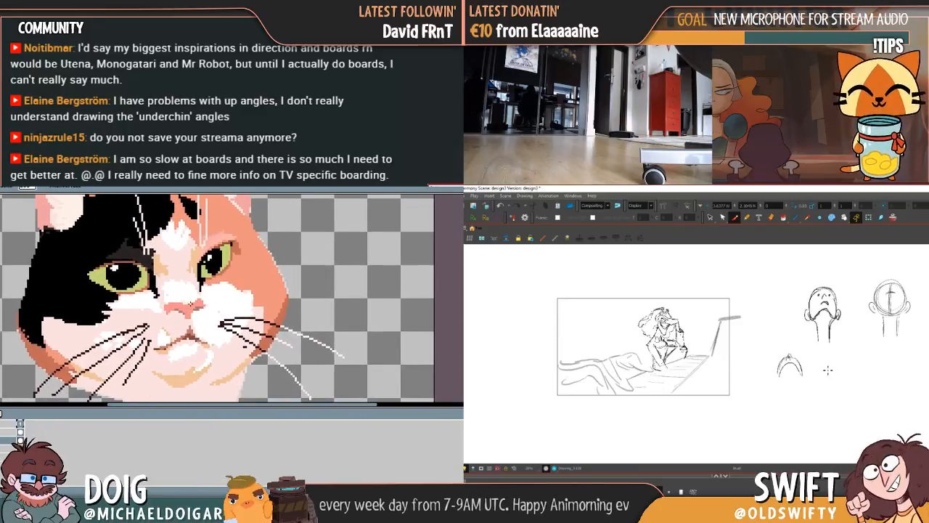
drag(179, 301, 254, 265)
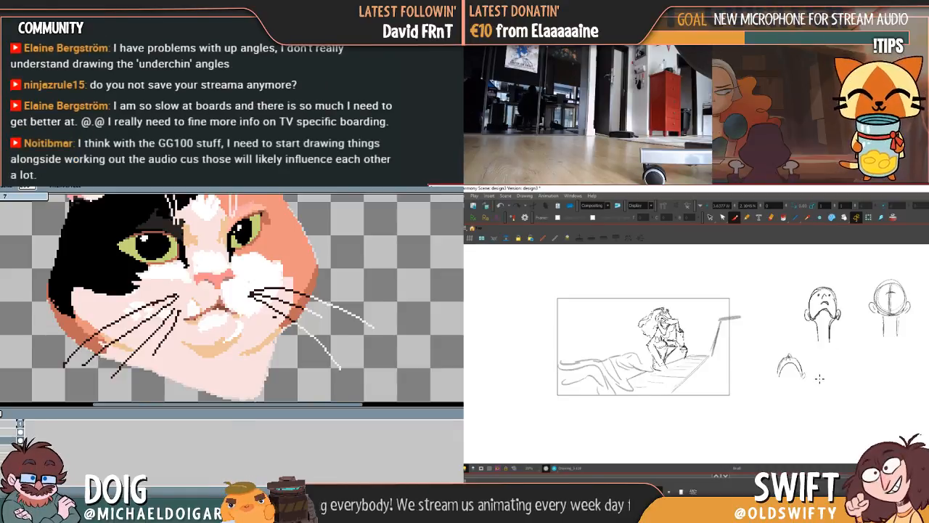
mouse_move(818, 372)
mouse_down()
mouse_move(825, 395)
mouse_move(840, 384)
mouse_move(832, 401)
mouse_move(814, 379)
mouse_move(830, 404)
mouse_move(844, 385)
mouse_up()
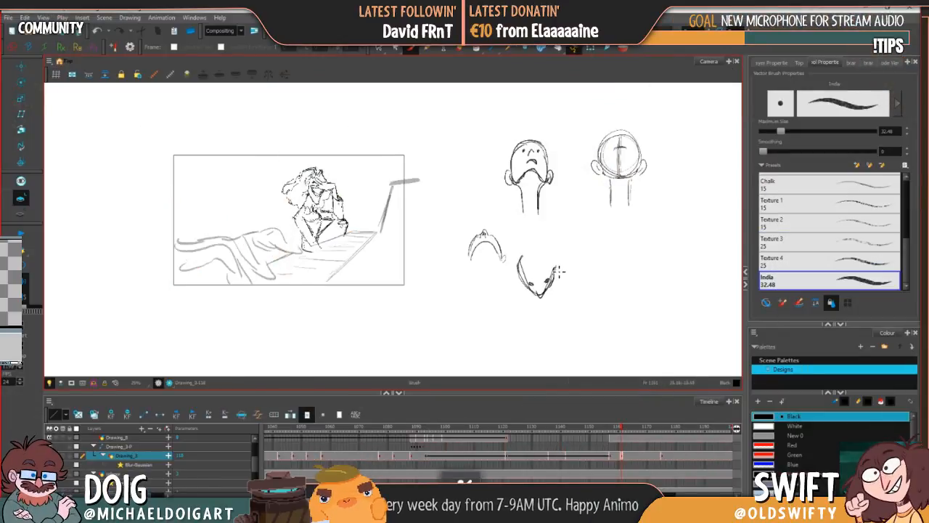
drag(557, 271, 553, 254)
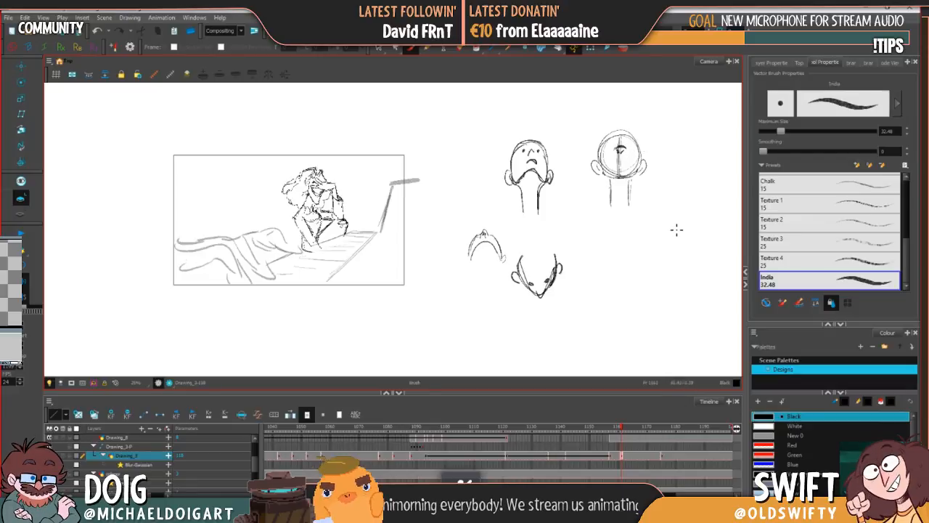
click(380, 48)
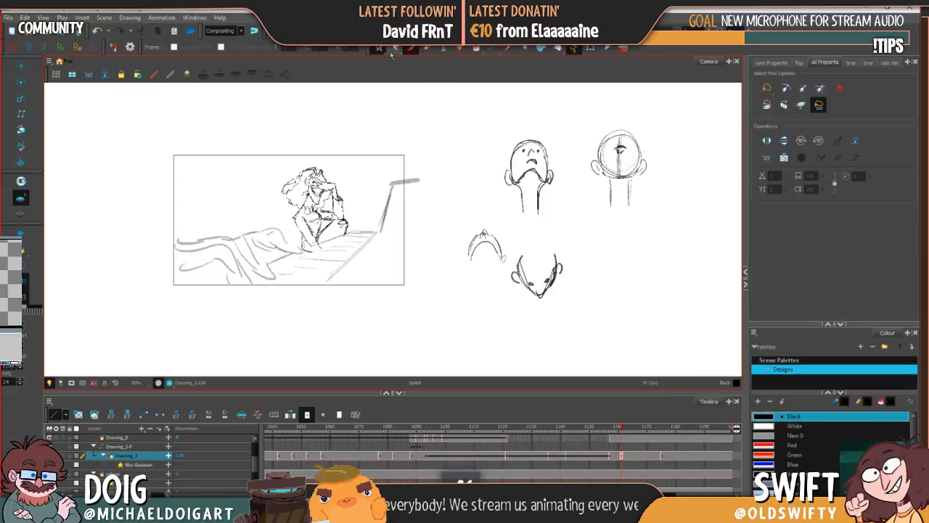
mouse_move(565, 249)
mouse_down()
mouse_move(514, 254)
mouse_move(610, 314)
mouse_up()
key(Delete)
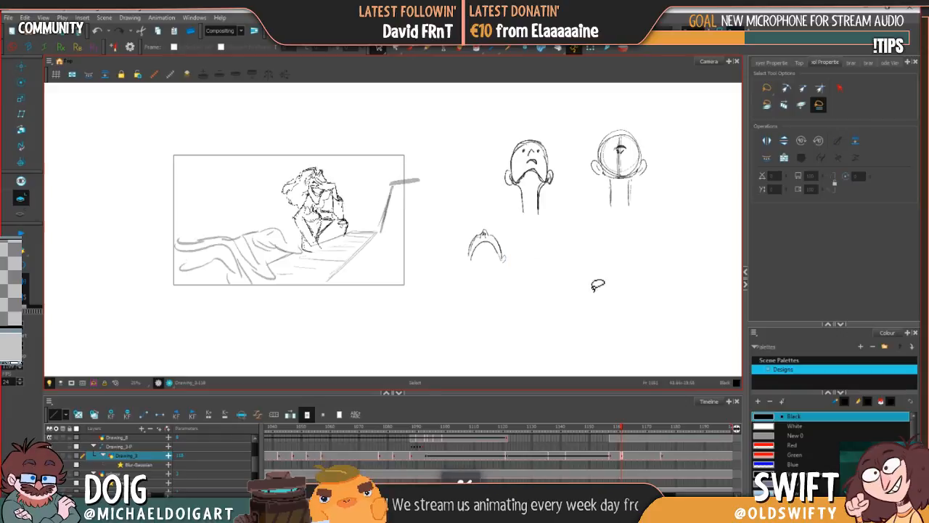
Switch back to the Brush tool with the India preset for a closer look at the head sketches
scroll(641, 155, up, 3)
scroll(641, 160, down, 1)
key(space)
drag(633, 193, 593, 192)
click(427, 48)
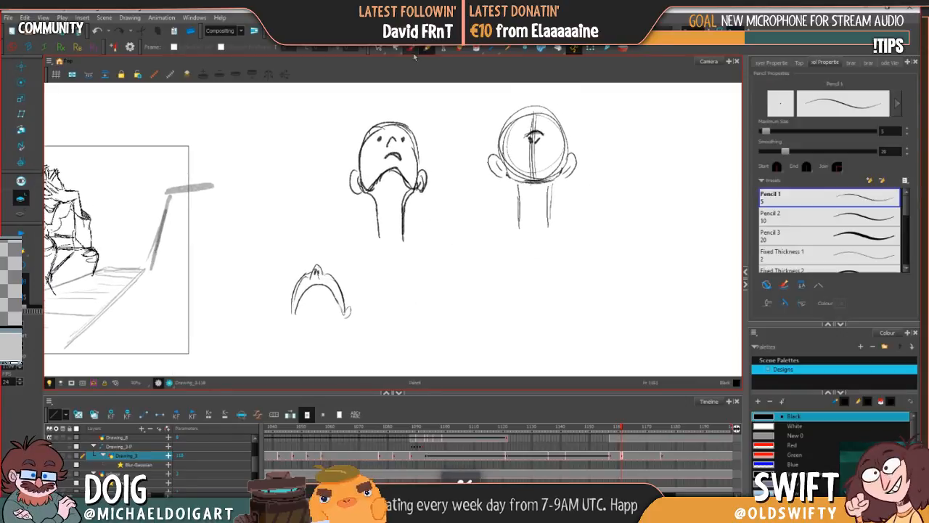
click(411, 49)
mouse_move(430, 124)
mouse_down()
mouse_move(426, 135)
mouse_move(436, 134)
mouse_up()
drag(428, 132, 446, 115)
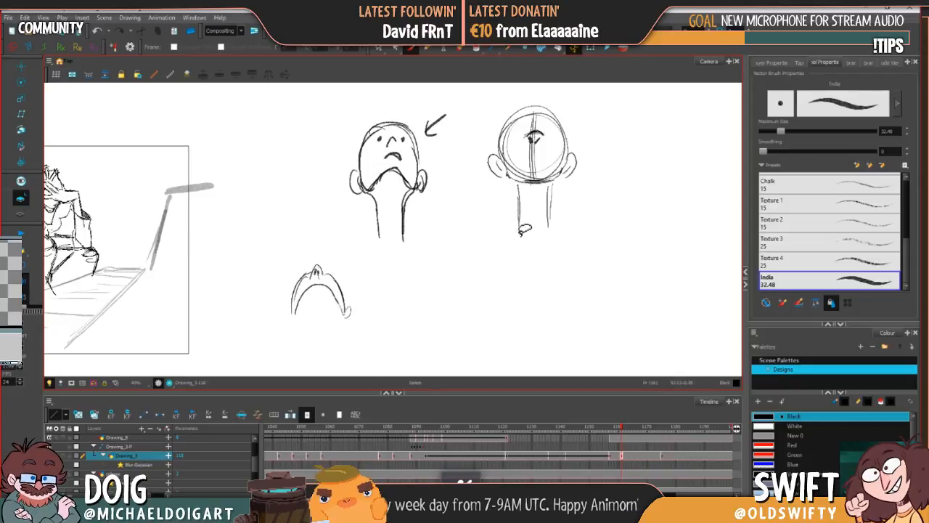
key(ctrl+z)
key(ctrl+z)
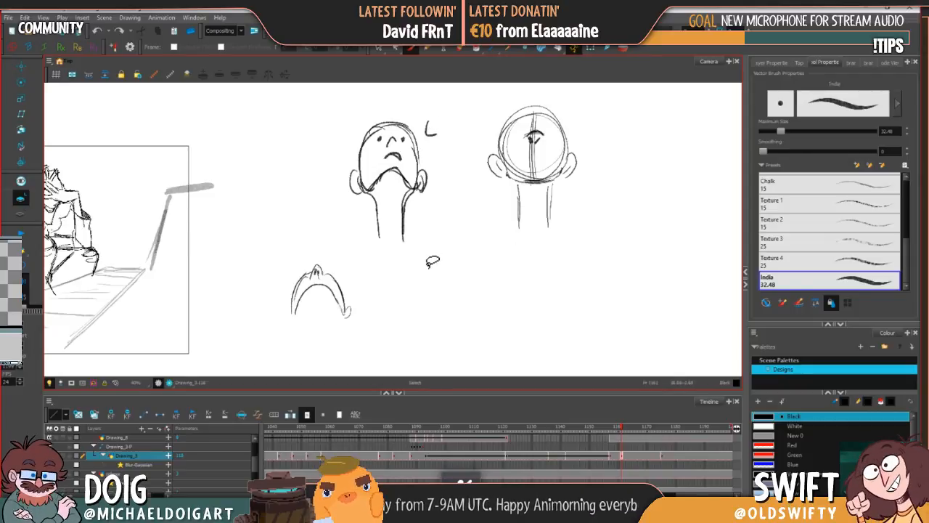
Sketch a wavy jaw curve beside the first head's neck, an arrow at the arched jaw sketch, and a curved base line beneath it
drag(416, 238, 456, 237)
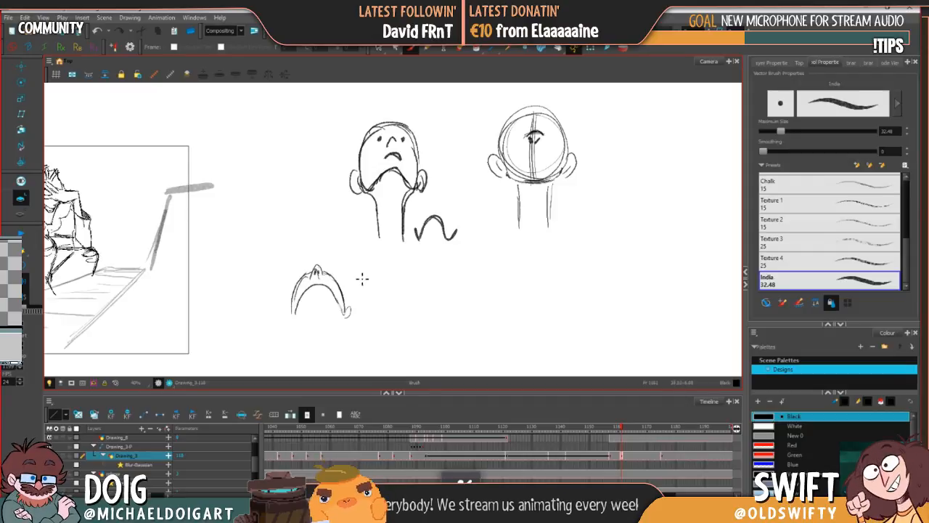
mouse_move(358, 279)
mouse_down()
mouse_move(366, 292)
mouse_move(382, 273)
mouse_up()
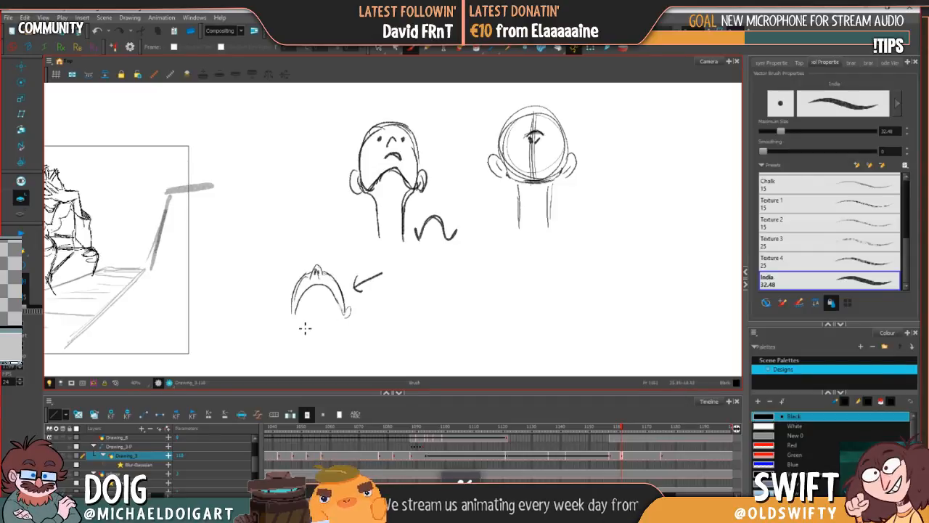
drag(283, 329, 357, 332)
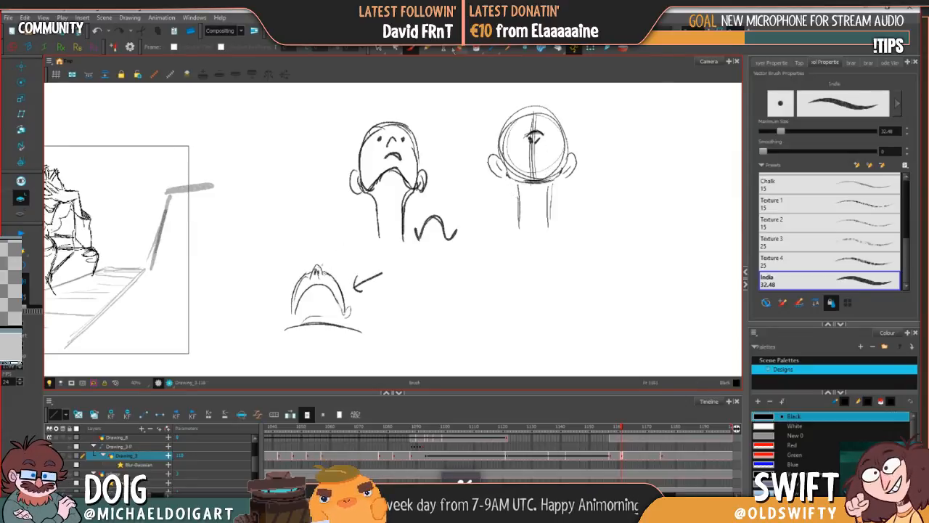
Delete the second head's circle and guide lines, and redraw its skull outline with eyes, nose and a straight mouth
click(379, 49)
click(524, 177)
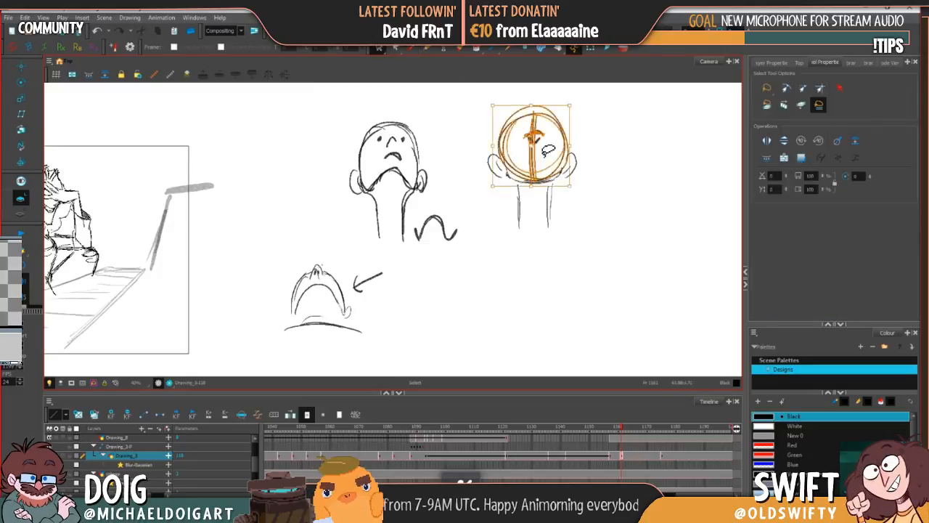
key(Delete)
click(410, 49)
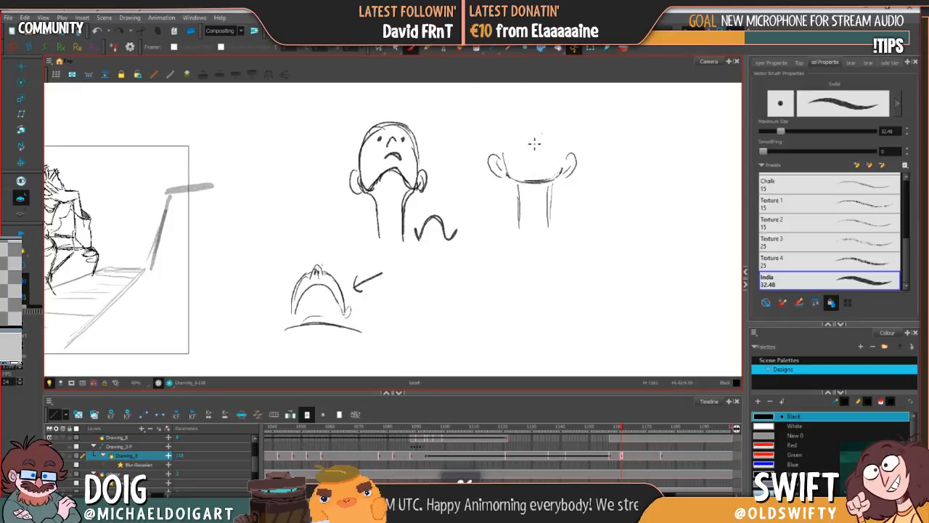
mouse_move(503, 148)
mouse_down()
mouse_move(508, 120)
mouse_move(548, 114)
mouse_move(568, 131)
mouse_move(564, 149)
mouse_move(522, 131)
mouse_move(544, 155)
mouse_up()
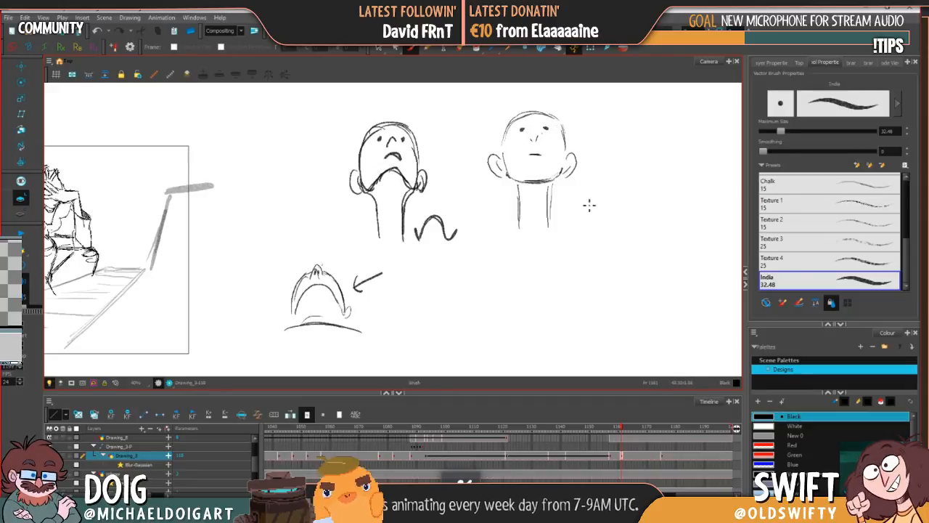
Sketch a third head beside the second as a circle with nose, mouth and chin curve, and add its neck and ears
key(space)
drag(593, 226, 484, 236)
mouse_move(546, 118)
mouse_down()
mouse_move(564, 166)
mouse_move(541, 173)
mouse_move(540, 114)
mouse_move(576, 123)
mouse_move(542, 134)
mouse_up()
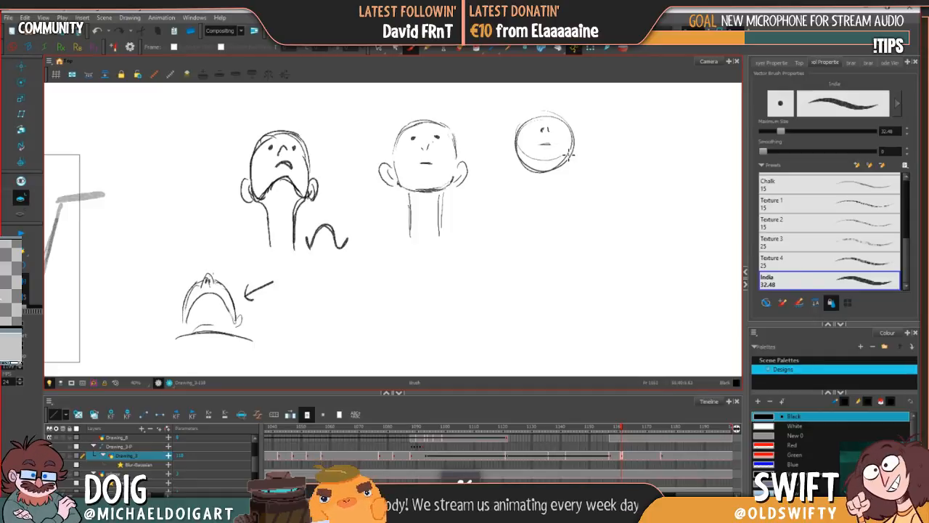
drag(559, 171, 557, 225)
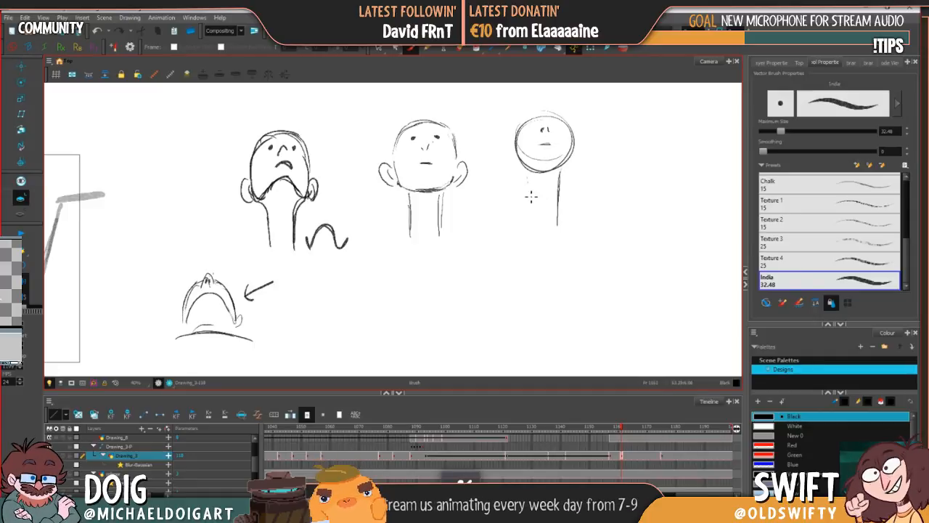
drag(527, 179, 531, 217)
drag(515, 143, 517, 165)
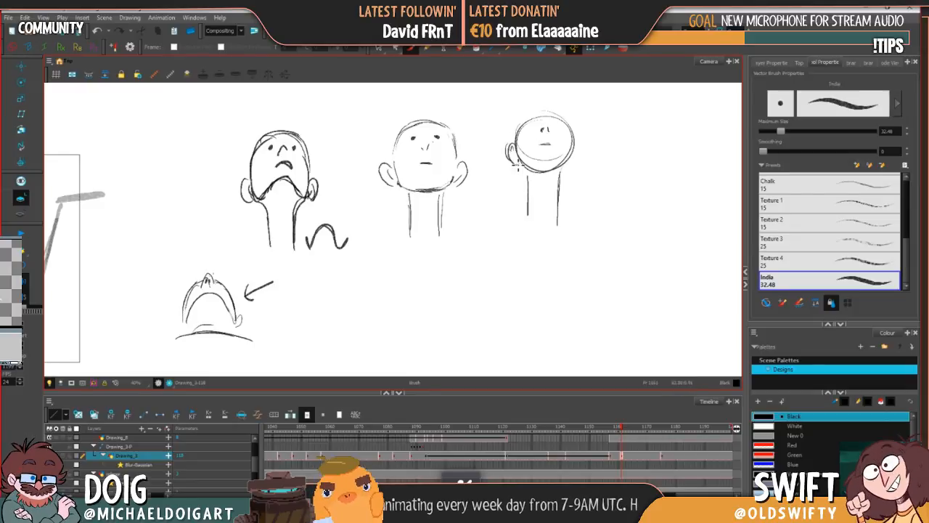
drag(575, 144, 570, 168)
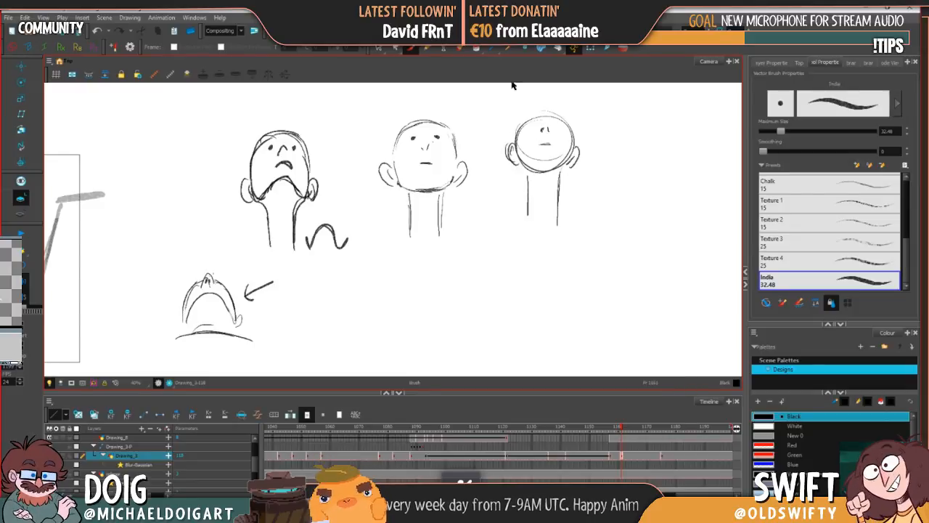
Add the crown and eyes to the third head, thin its outline, and draw up and down arrows beside it
mouse_move(520, 131)
mouse_down()
mouse_move(550, 111)
mouse_move(526, 125)
mouse_move(549, 117)
mouse_move(537, 115)
mouse_move(567, 121)
mouse_up()
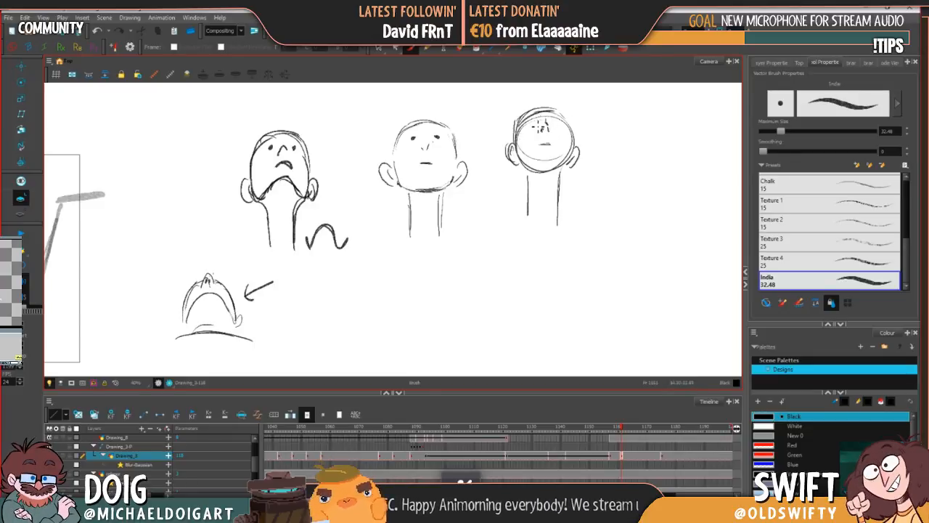
mouse_move(563, 127)
mouse_down()
mouse_move(555, 117)
mouse_move(569, 112)
mouse_move(533, 116)
mouse_move(568, 107)
mouse_move(574, 127)
mouse_up()
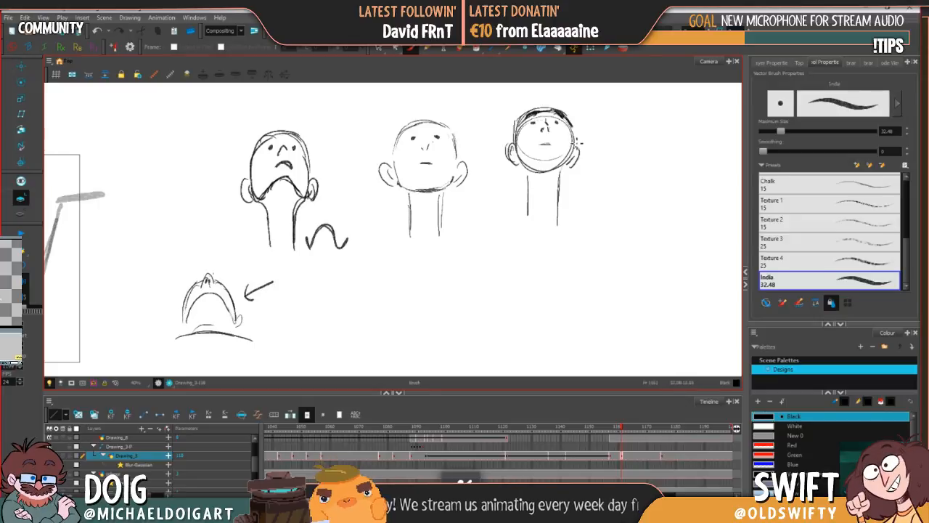
mouse_move(514, 124)
mouse_down()
mouse_move(531, 110)
mouse_move(570, 113)
mouse_move(530, 115)
mouse_move(524, 131)
mouse_move(550, 110)
mouse_move(537, 108)
mouse_move(557, 108)
mouse_move(579, 153)
mouse_up()
key(alt+e)
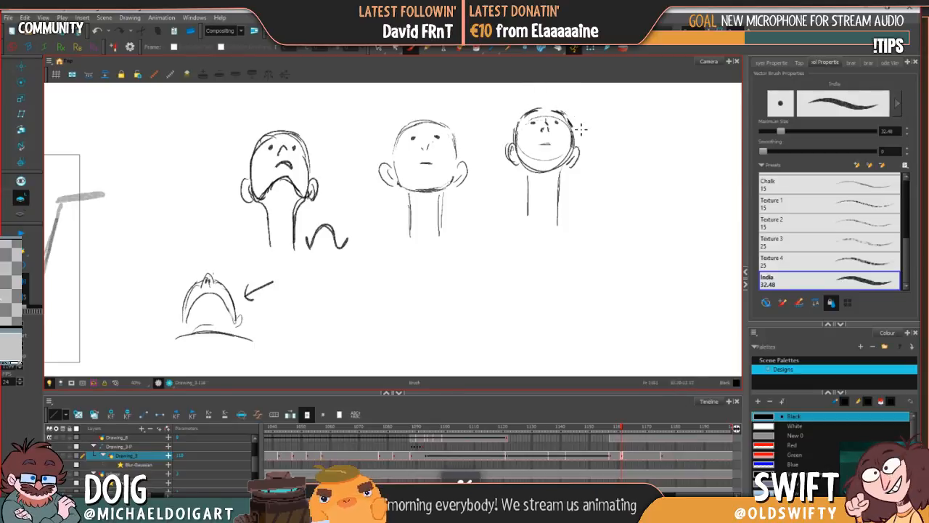
mouse_move(592, 141)
mouse_down()
mouse_move(594, 157)
mouse_move(599, 147)
mouse_move(585, 118)
mouse_up()
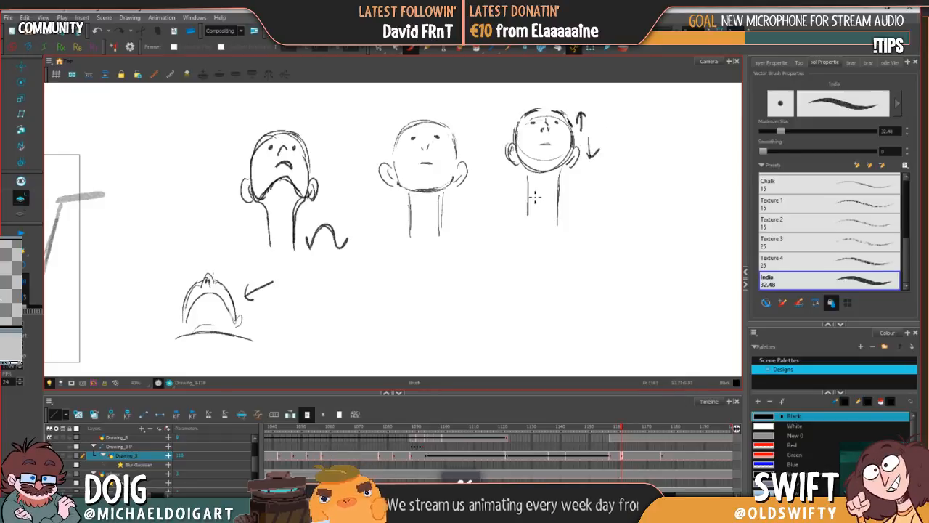
Erase the third head's chin and forehead guide curves, and strengthen its neck lines and the side of its face
key(alt+e)
drag(521, 149, 564, 156)
mouse_move(524, 166)
mouse_down()
mouse_move(567, 172)
mouse_move(527, 170)
mouse_move(530, 222)
mouse_up()
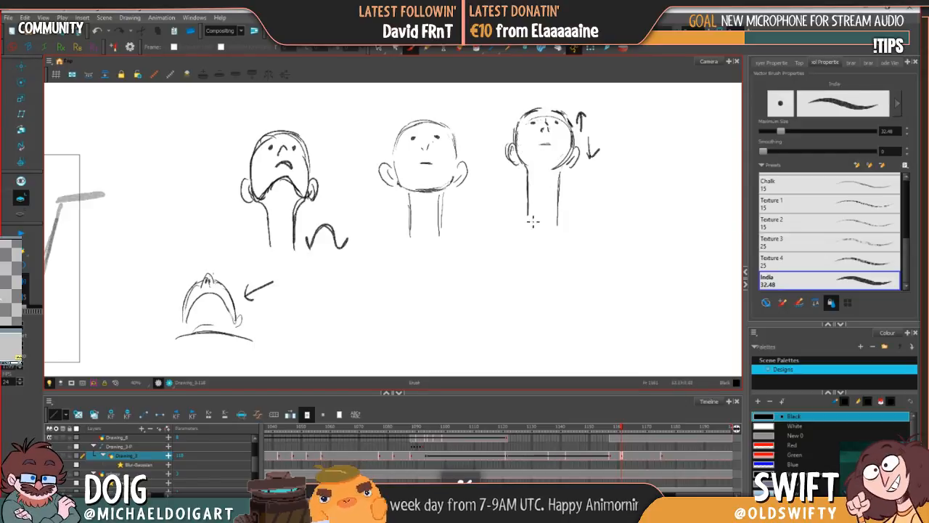
drag(561, 169, 562, 194)
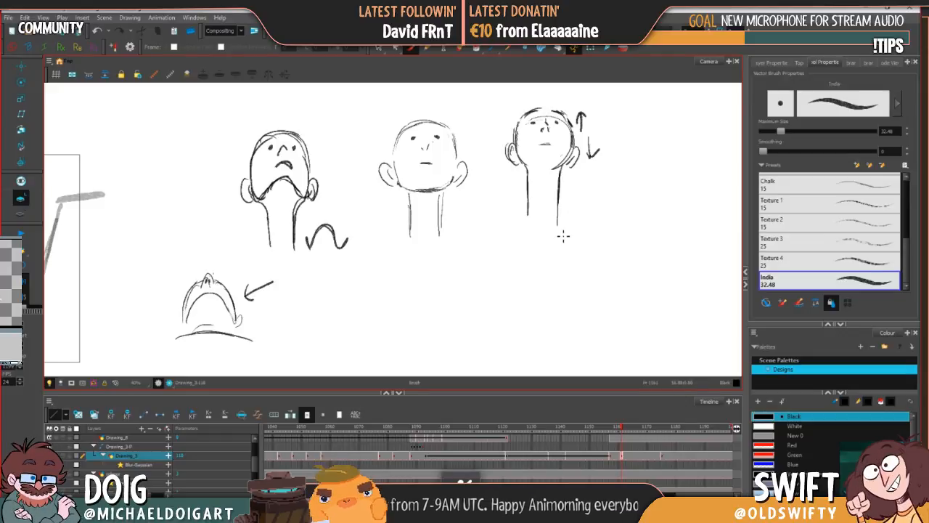
mouse_move(569, 149)
mouse_down()
mouse_move(551, 167)
mouse_move(576, 146)
mouse_move(566, 142)
mouse_move(552, 174)
mouse_move(567, 146)
mouse_move(565, 153)
mouse_move(519, 132)
mouse_move(534, 114)
mouse_move(571, 134)
mouse_up()
key(alt+b)
key(alt+e)
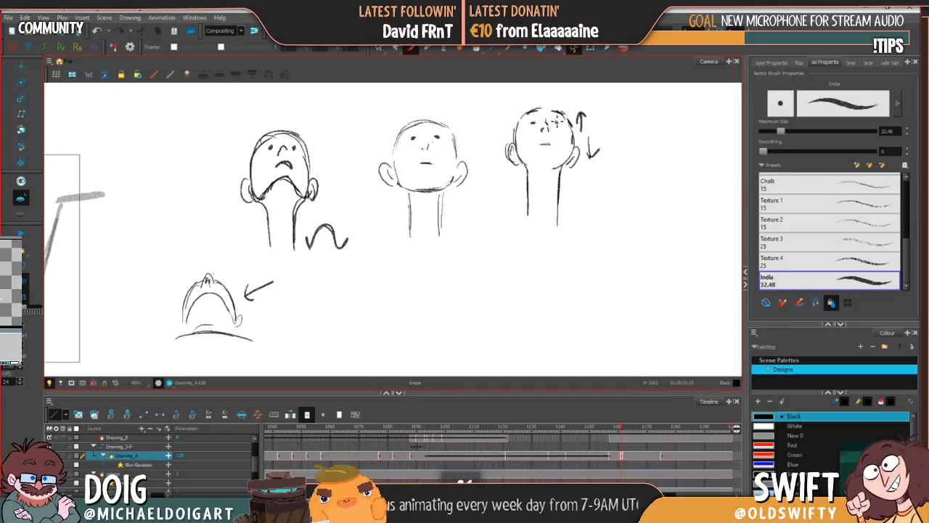
key(alt+b)
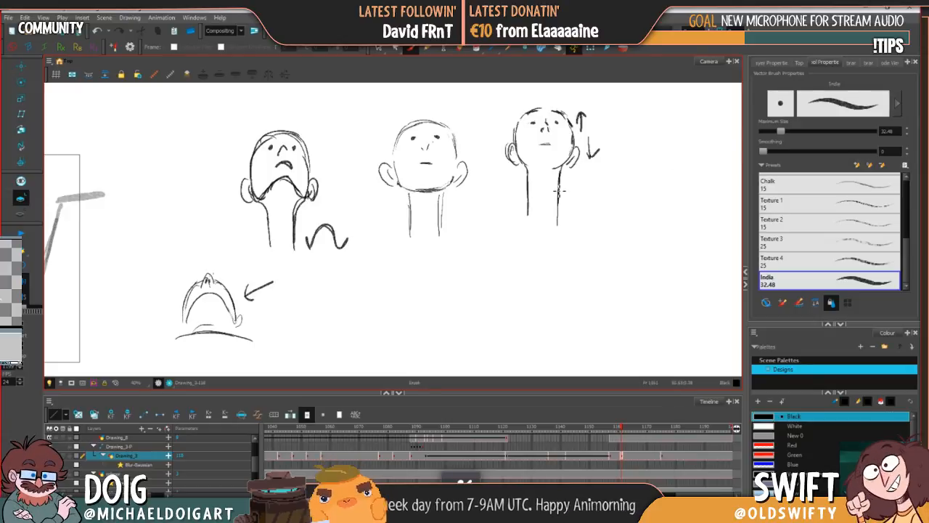
Replace the third head's lower neck lines with sloping shoulders, and add a V-shaped throat and a shaded chin underside
drag(528, 179, 504, 210)
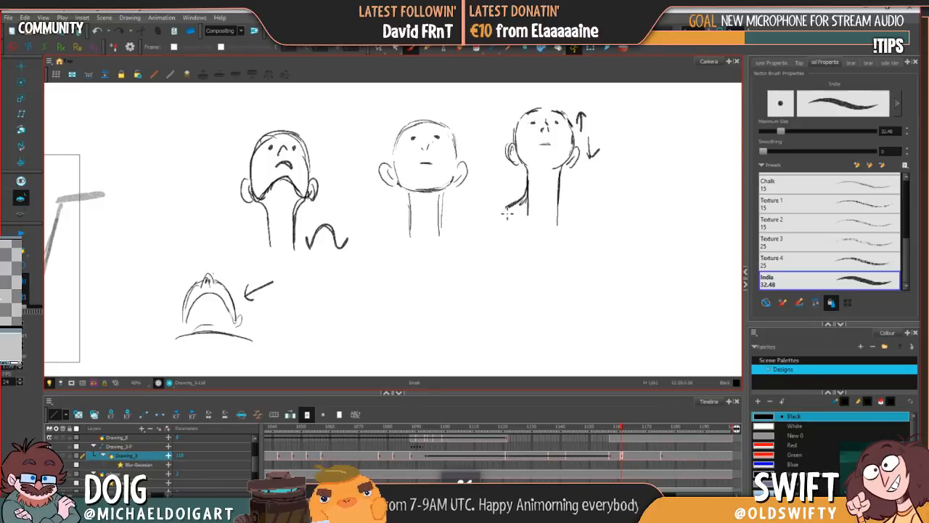
mouse_move(562, 192)
mouse_down()
mouse_move(590, 220)
mouse_move(525, 218)
mouse_up()
key(e)
key(e)
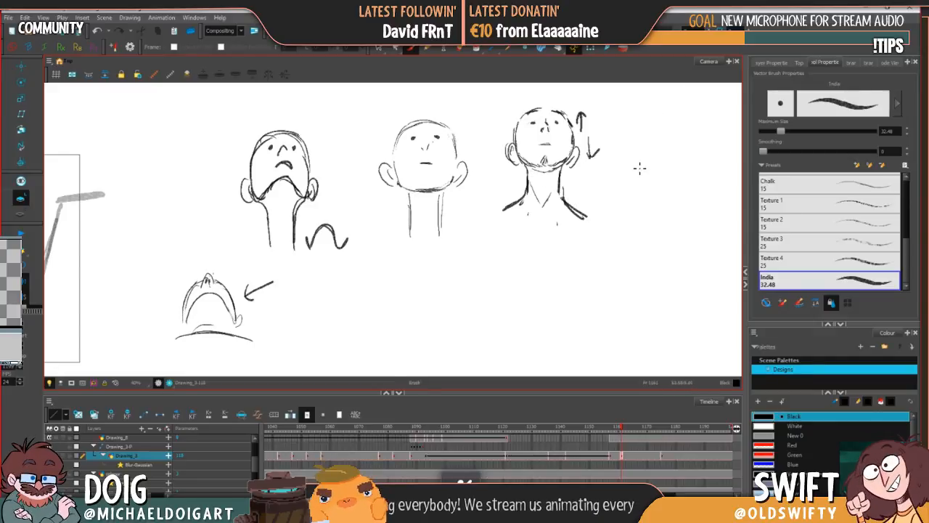
Sketch a small side profile of the jaw and neck beside the third head, with a grey arrow pointing at the throat corner
mouse_move(633, 166)
mouse_down()
mouse_move(661, 160)
mouse_move(633, 160)
mouse_move(626, 189)
mouse_up()
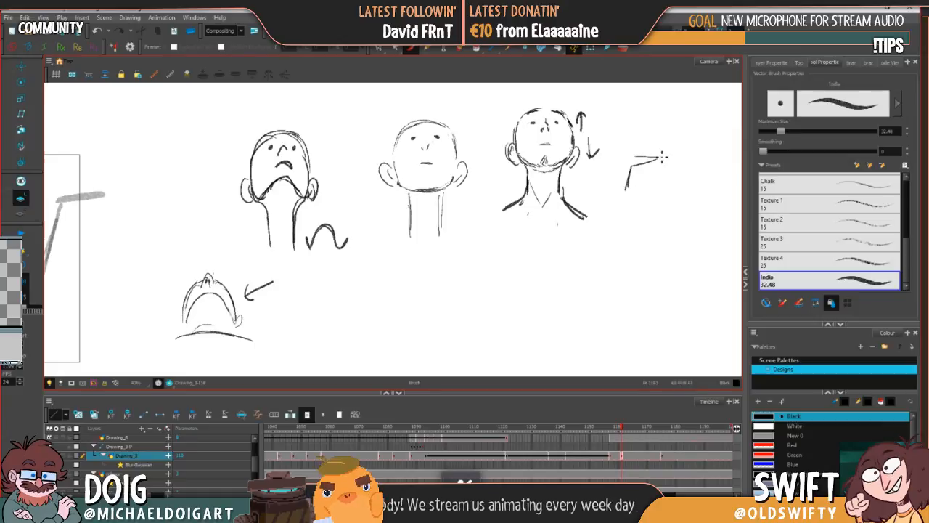
drag(659, 147, 659, 155)
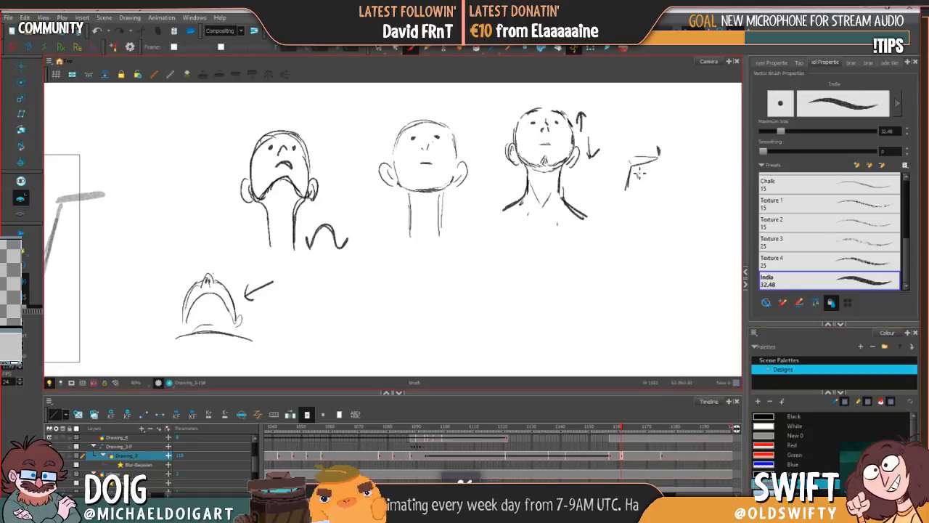
drag(636, 170, 669, 195)
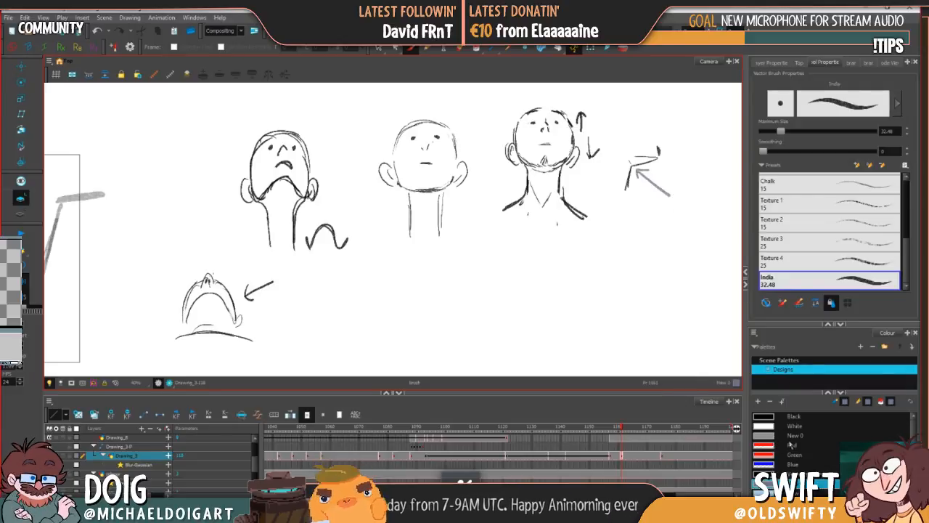
Choose the pink New 6 colour and trace the third head's chin, mouth and round outline with it
scroll(855, 424, down, 3)
click(765, 464)
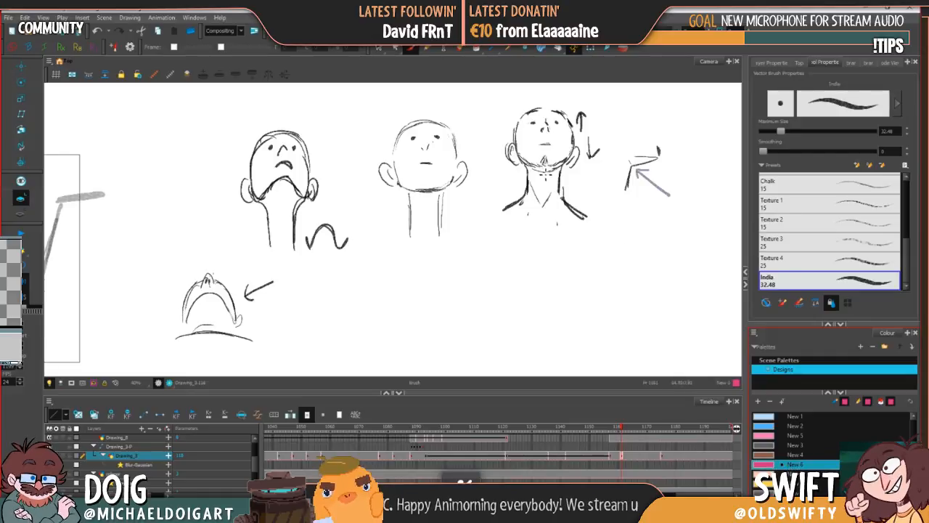
mouse_move(539, 171)
mouse_down()
mouse_move(559, 168)
mouse_move(549, 144)
mouse_up()
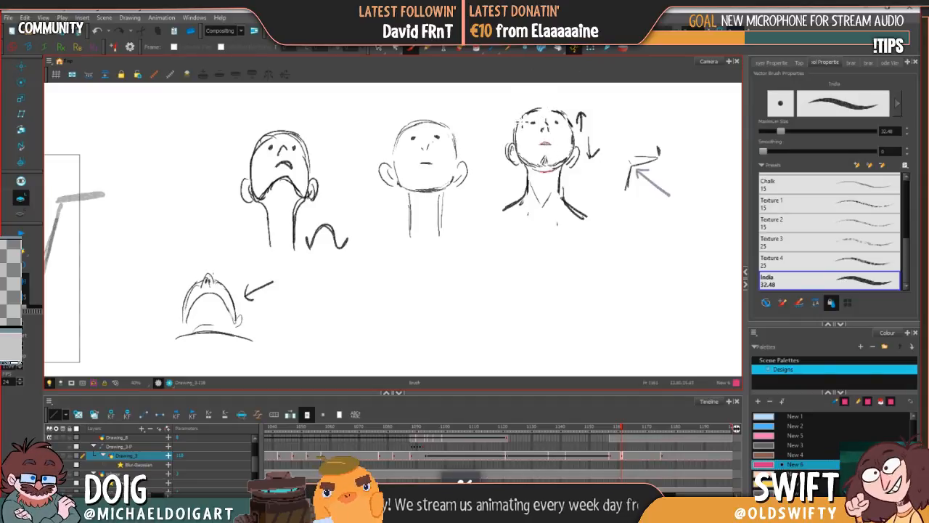
mouse_move(517, 136)
mouse_down()
mouse_move(528, 116)
mouse_move(522, 125)
mouse_move(544, 108)
mouse_move(573, 120)
mouse_up()
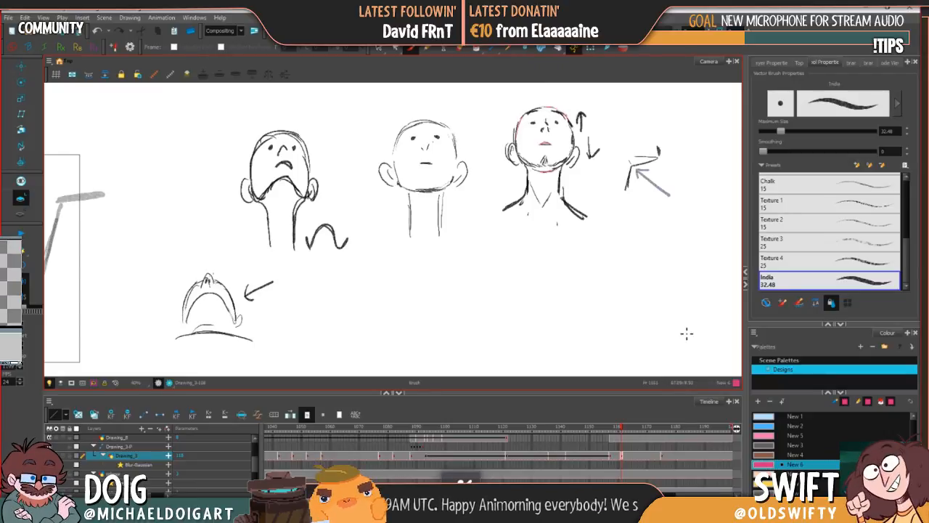
Add pink arrows pointing at the first head and the lower chin sketch, and trace the lower sketch's shoulder curve in pink
mouse_move(326, 164)
mouse_down()
mouse_move(332, 174)
mouse_move(356, 152)
mouse_up()
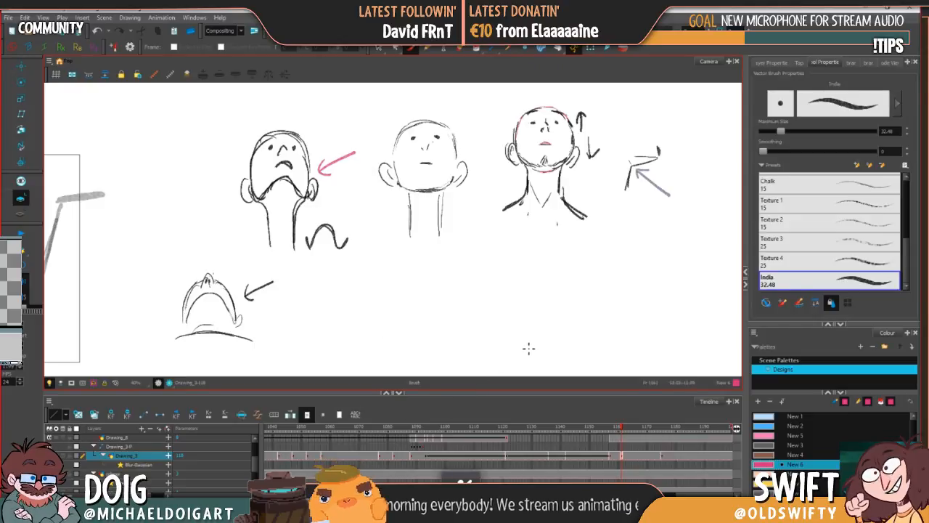
drag(442, 339, 538, 264)
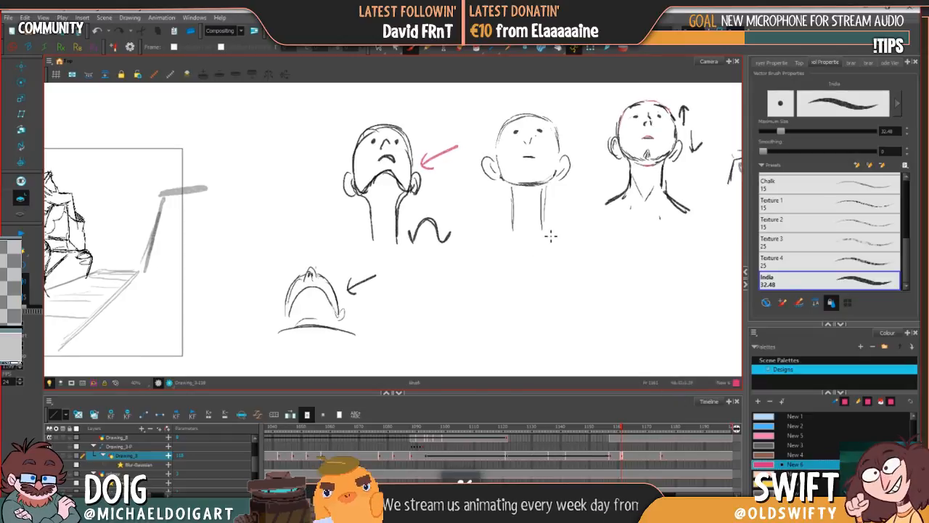
mouse_move(403, 297)
mouse_down()
mouse_move(365, 306)
mouse_move(378, 312)
mouse_up()
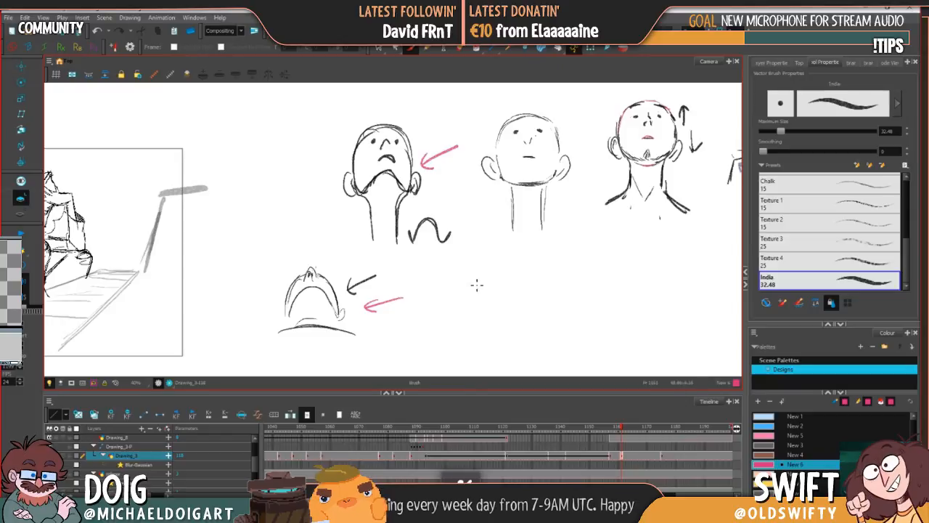
mouse_move(258, 333)
mouse_down()
mouse_move(339, 327)
mouse_move(318, 334)
mouse_move(364, 331)
mouse_up()
mouse_move(263, 336)
mouse_down()
mouse_move(297, 327)
mouse_move(382, 339)
mouse_up()
drag(298, 326, 338, 323)
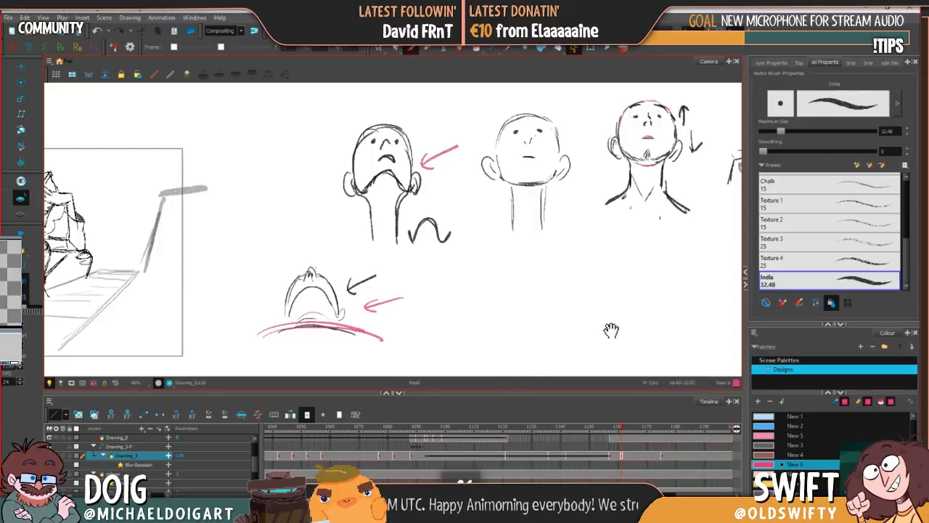
Lasso the third head's facial features and squash them towards the crown, and select its chin area
drag(614, 326, 555, 332)
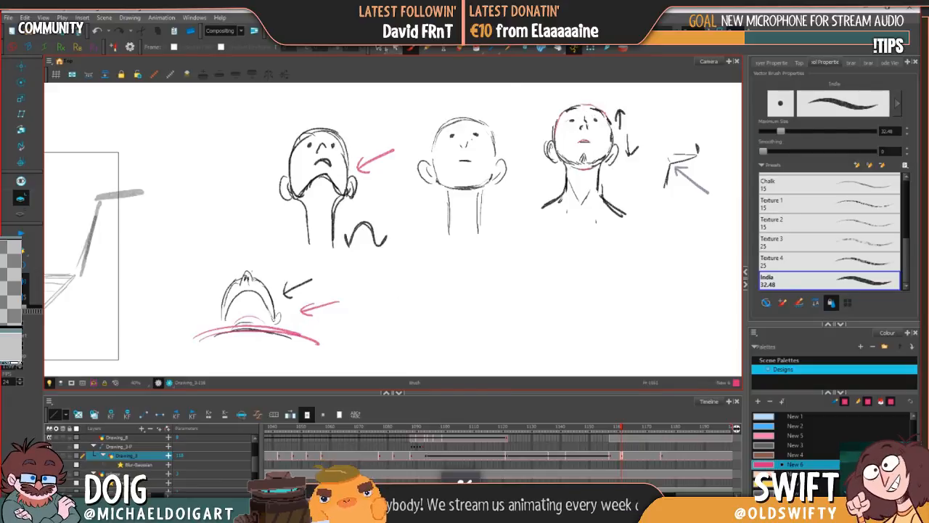
key(alt+s)
mouse_move(581, 111)
mouse_down()
mouse_move(584, 157)
mouse_move(604, 142)
mouse_move(606, 118)
mouse_move(583, 109)
mouse_up()
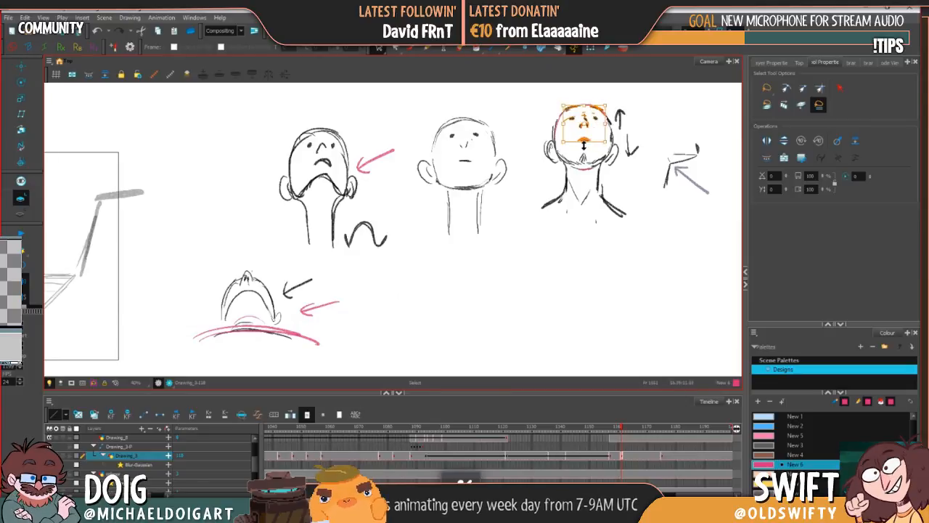
mouse_move(584, 145)
mouse_down()
mouse_move(582, 165)
mouse_move(599, 145)
mouse_move(585, 162)
mouse_move(586, 154)
mouse_up()
click(635, 110)
click(651, 137)
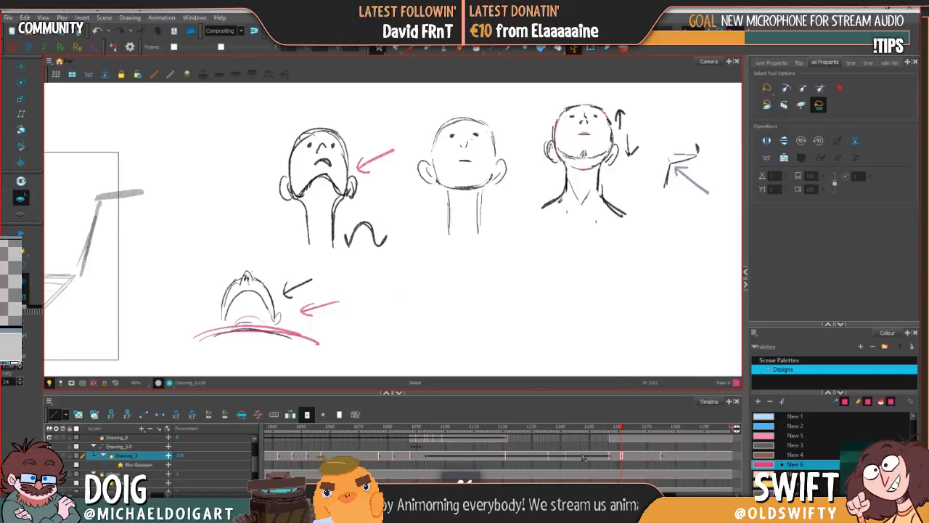
mouse_move(571, 155)
mouse_down()
mouse_move(616, 171)
mouse_move(606, 170)
mouse_up()
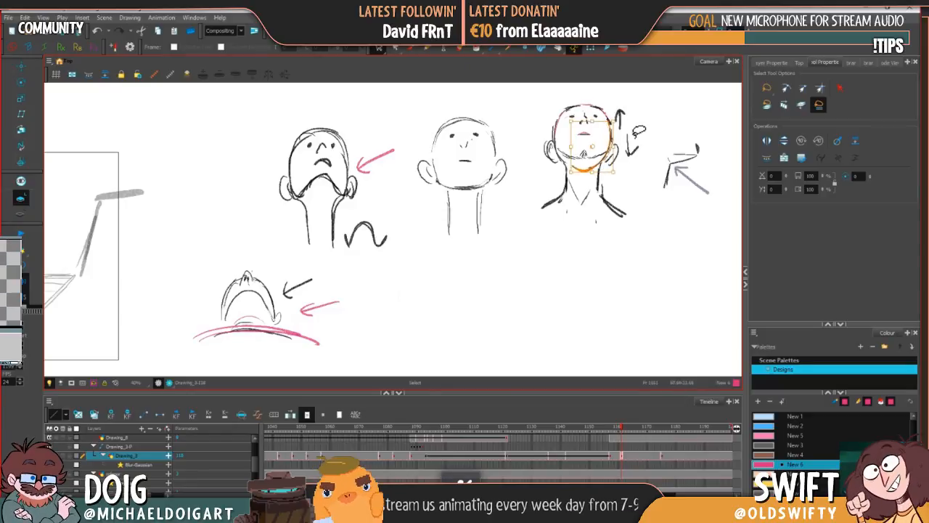
click(636, 211)
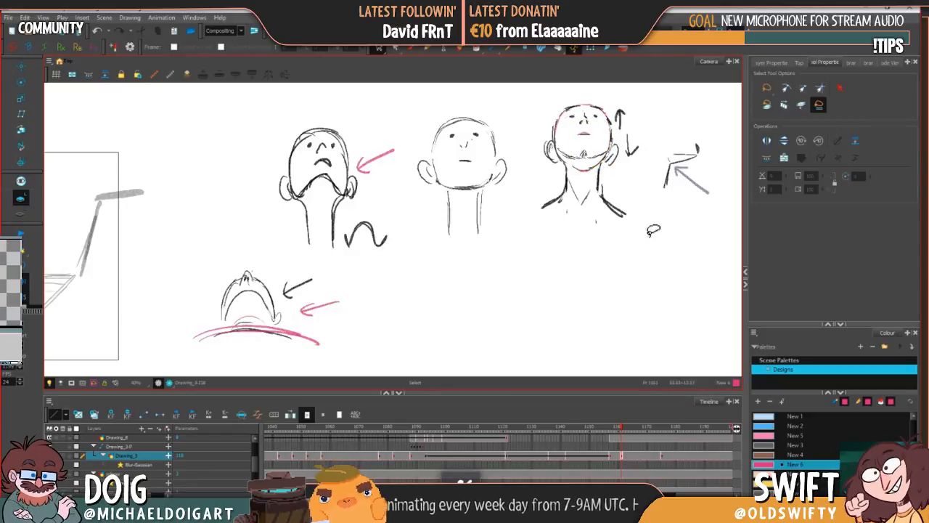
Lasso all the example head sketches beside the camera frame and delete them
scroll(585, 249, down, 1)
scroll(586, 249, down, 1)
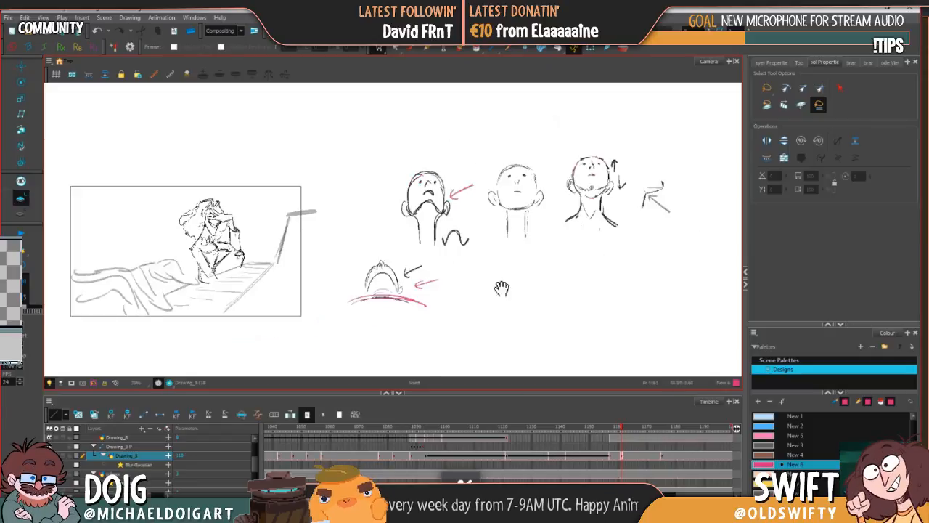
mouse_move(462, 150)
mouse_down()
mouse_move(443, 354)
mouse_move(770, 268)
mouse_move(701, 118)
mouse_up()
key(Delete)
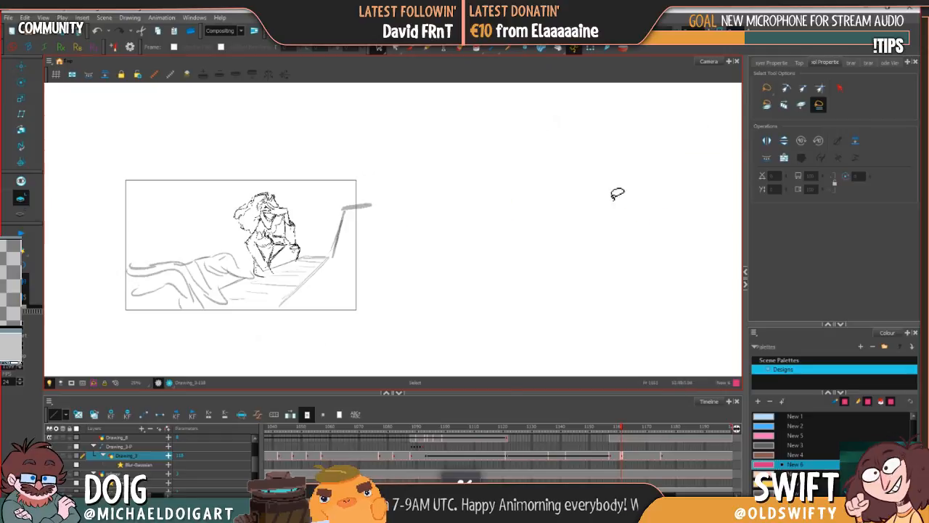
scroll(587, 203, down, 1)
mouse_move(389, 291)
mouse_down()
mouse_move(568, 262)
mouse_move(544, 262)
mouse_up()
scroll(563, 257, up, 1)
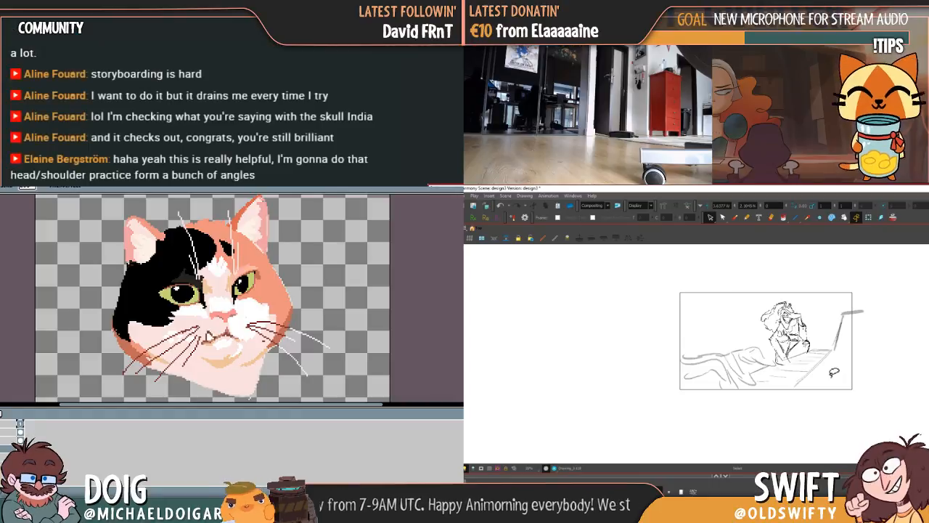
Step back and forth through the storyboard drawings to review the shots, and enlarge and recentre the cat portrait's canvas
key(alt+b)
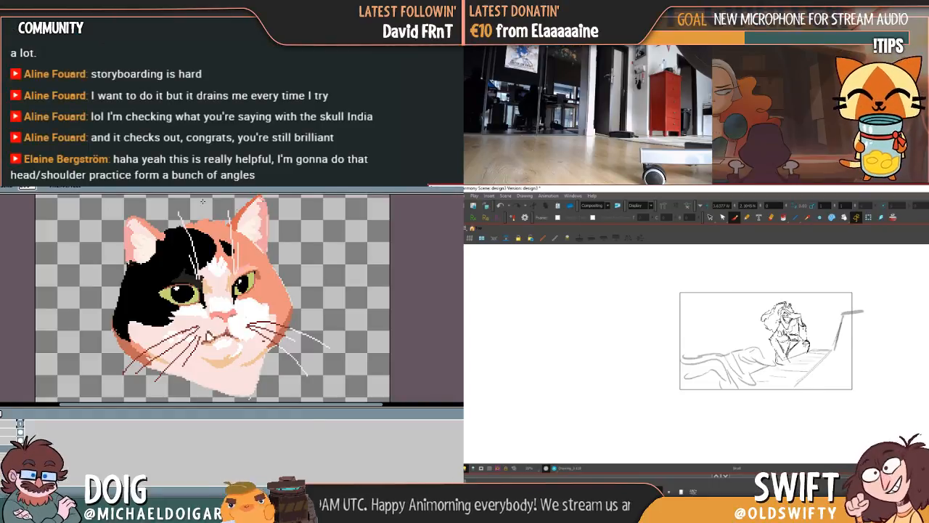
key(comma)
key(comma)
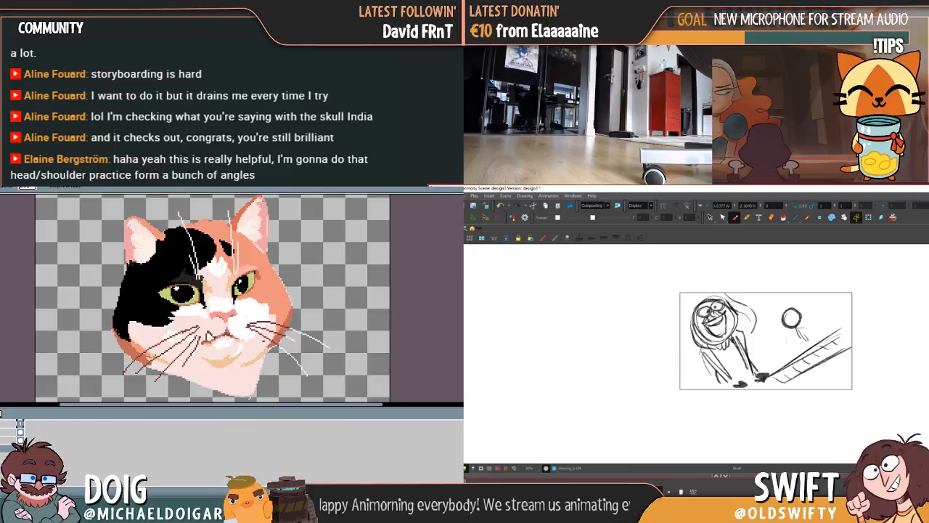
key(period)
key(period)
drag(186, 412, 186, 438)
key(comma)
key(period)
key(period)
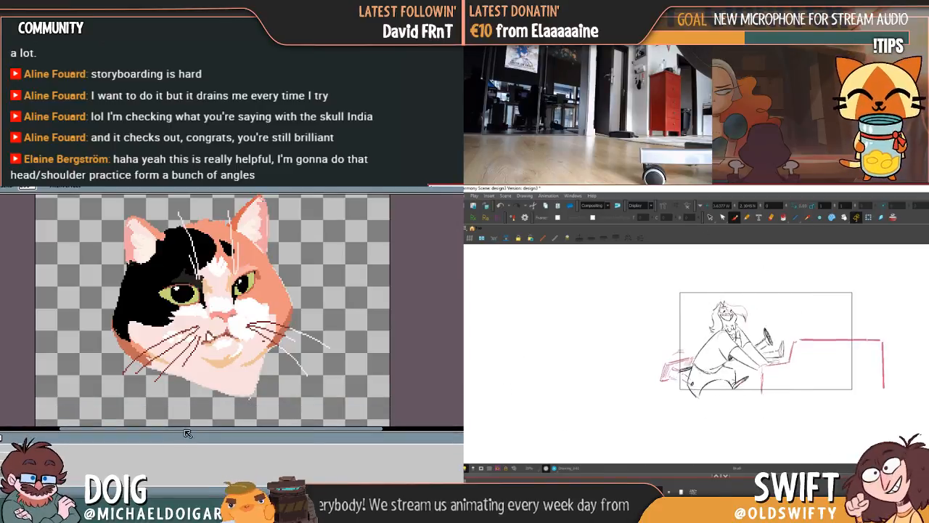
drag(193, 314, 224, 315)
key(comma)
key(comma)
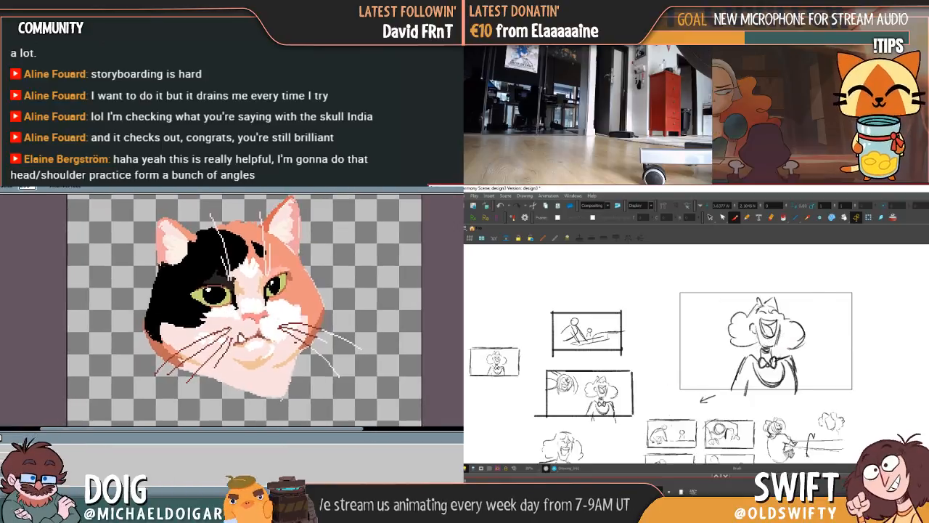
key(period)
key(period)
key(period)
key(period)
key(comma)
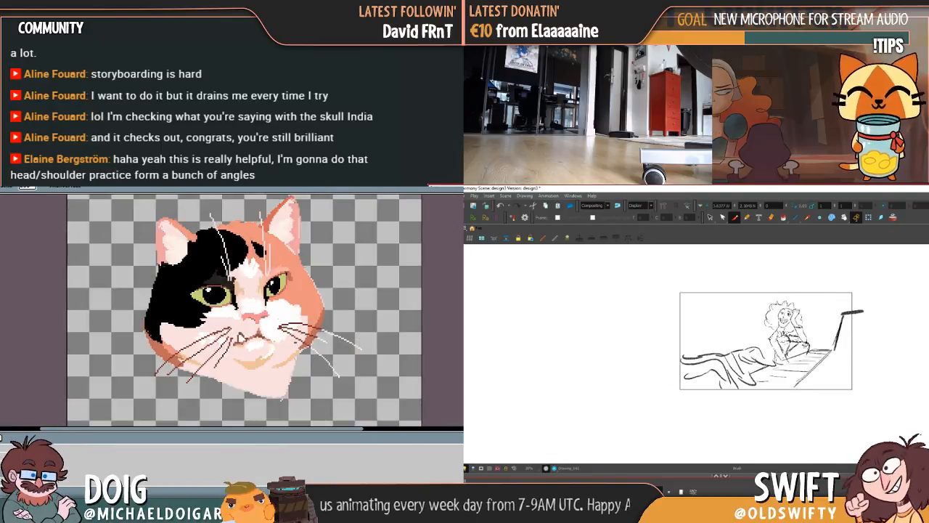
key(period)
key(period)
key(period)
key(period)
key(period)
key(period)
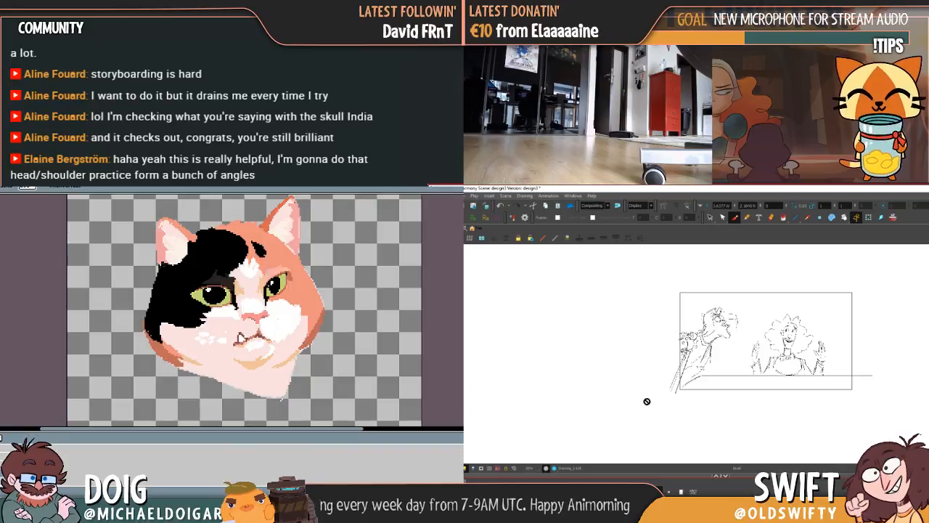
key(period)
key(period)
key(period)
key(period)
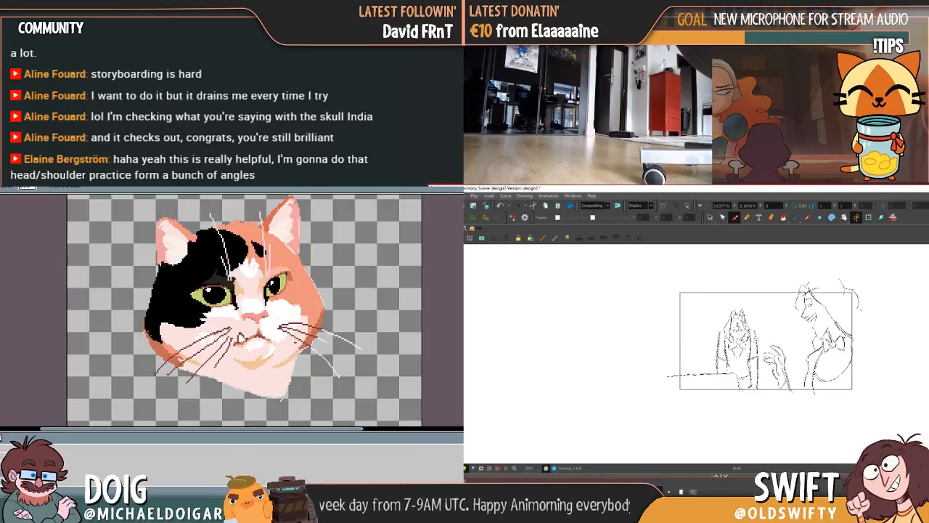
key(period)
key(period)
key(period)
key(period)
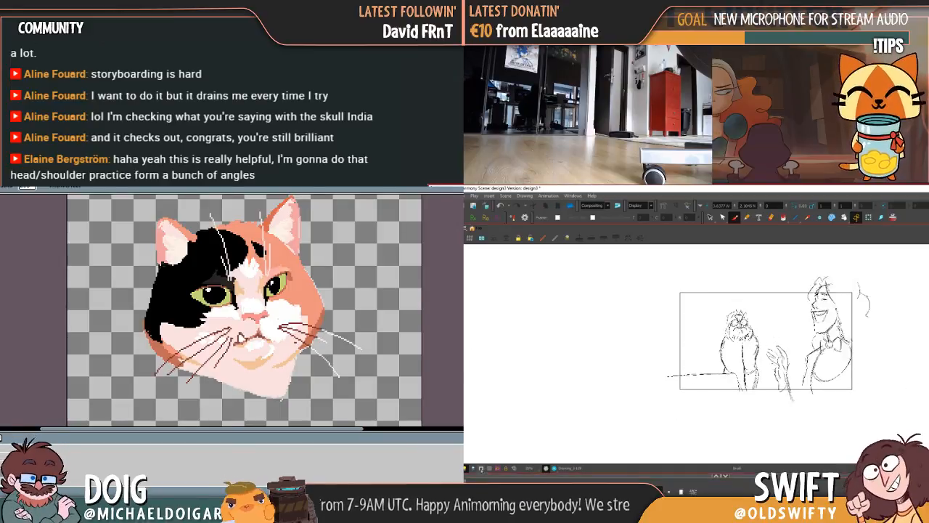
key(period)
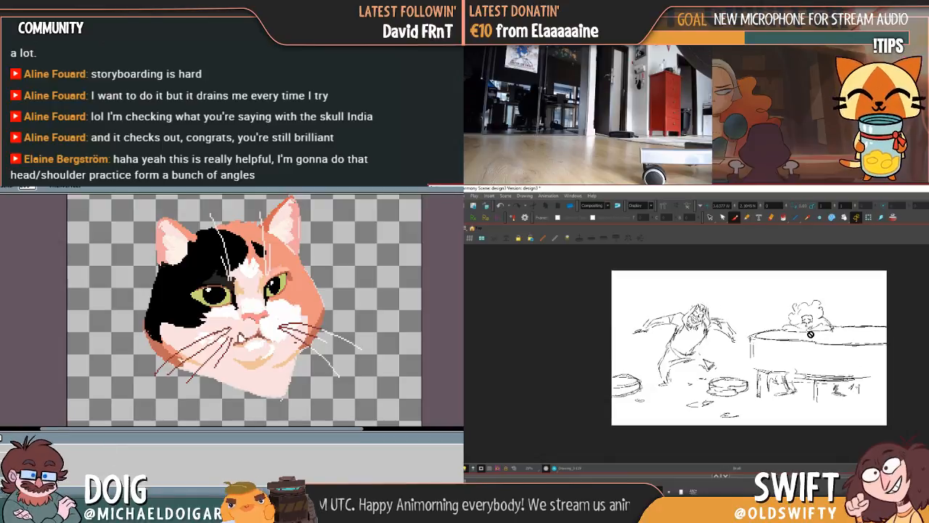
key(period)
key(period)
key(period)
key(period)
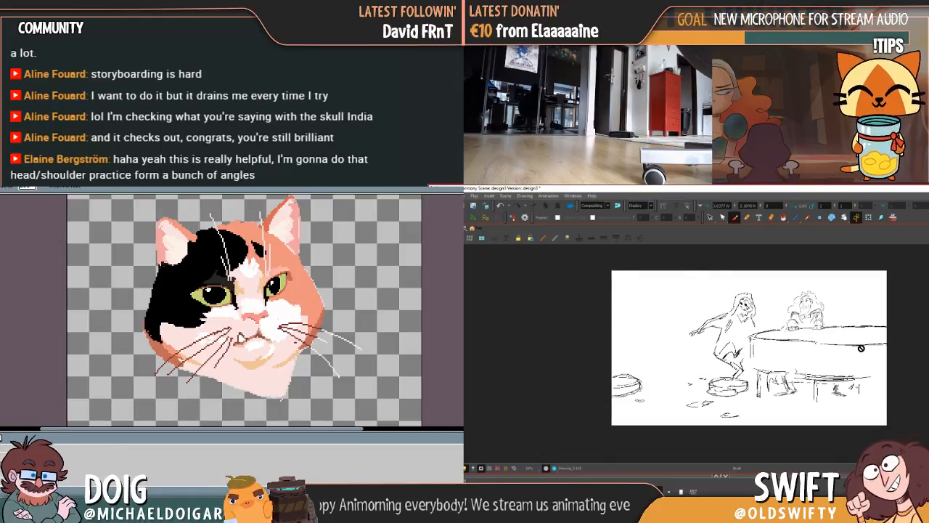
key(period)
key(period)
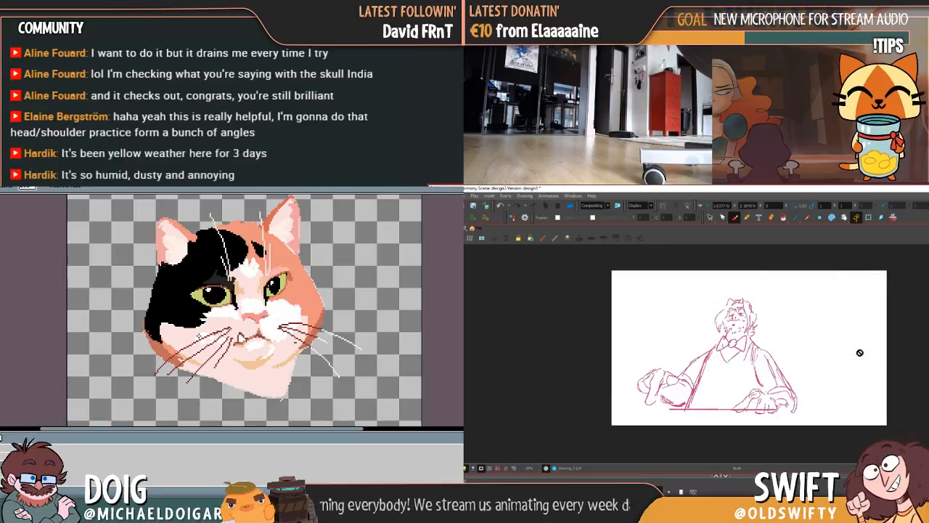
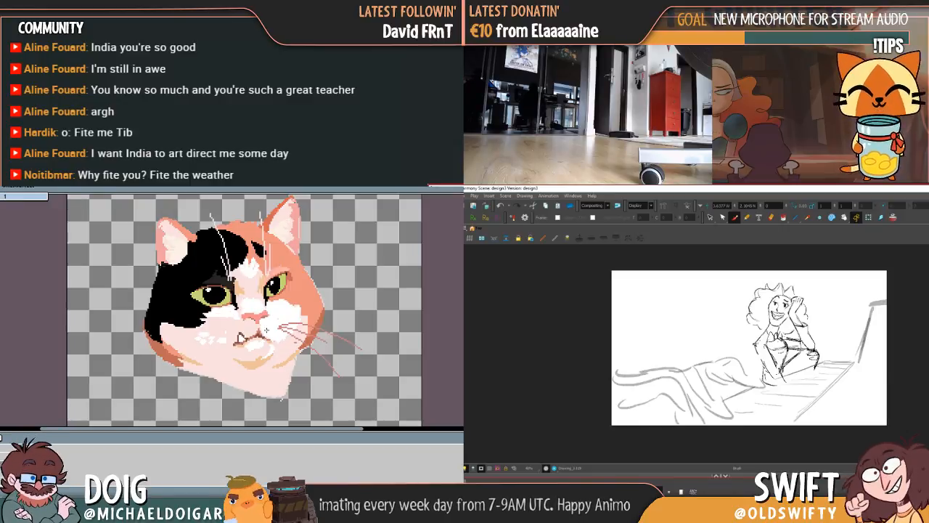
key(.)
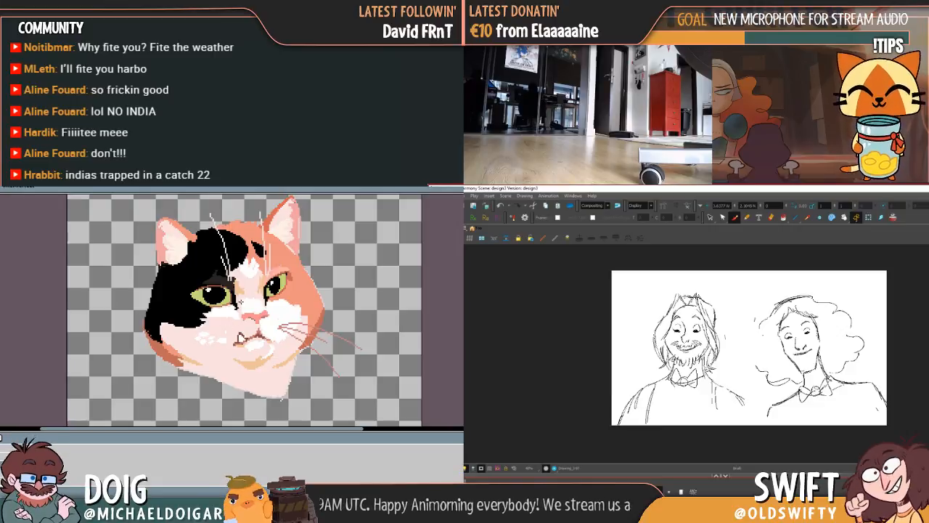
key(.)
Try several single curved whiskers running from the cat's muzzle down across its white cheek, undoing each attempt
drag(234, 333, 192, 370)
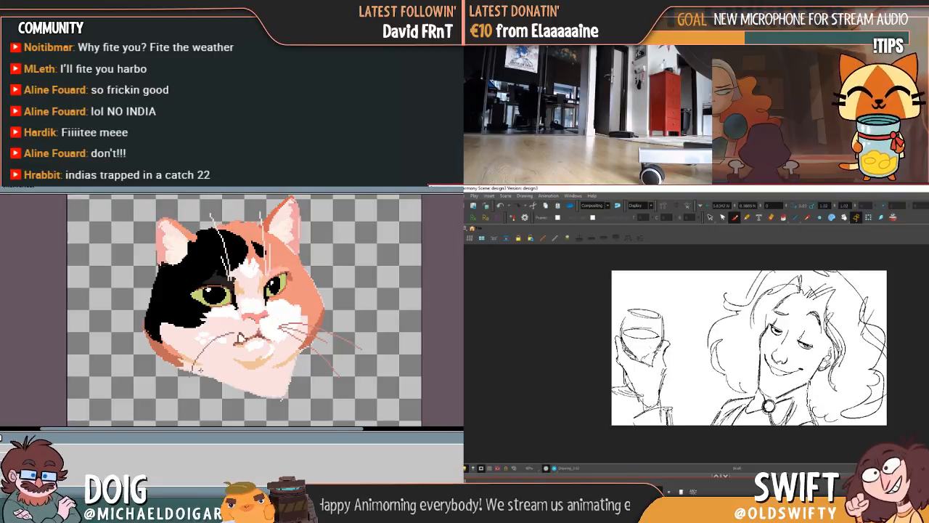
key(ctrl+z)
key(.)
drag(234, 333, 206, 361)
key(.)
key(ctrl+z)
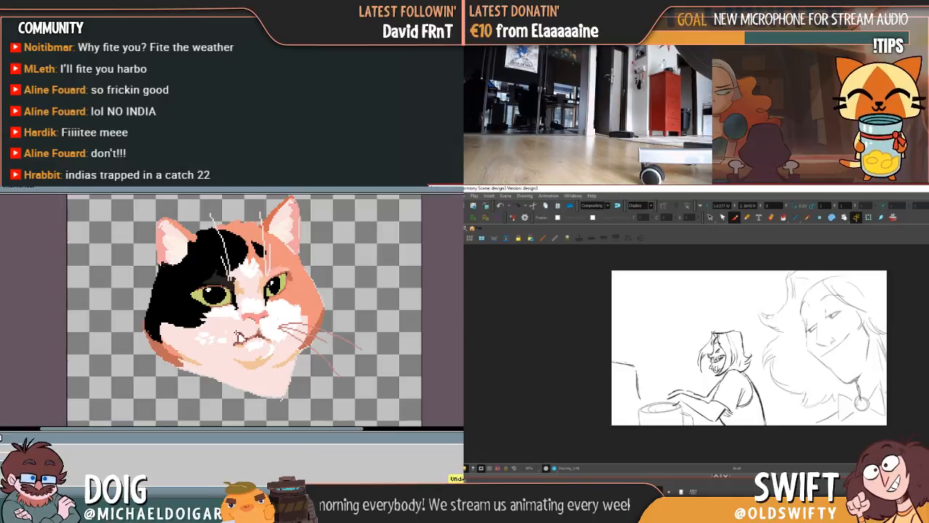
drag(236, 333, 207, 360)
key(ctrl+z)
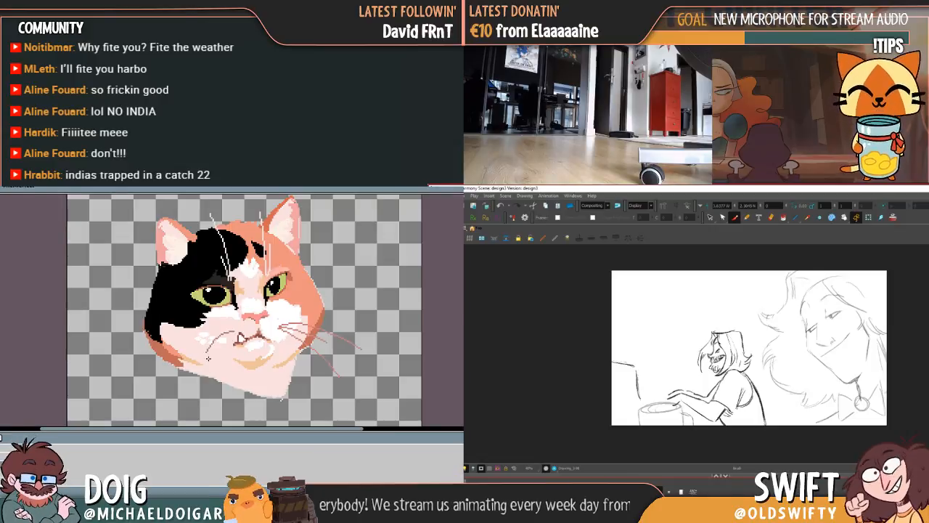
key(ctrl+z)
drag(234, 332, 198, 360)
key(ctrl+z)
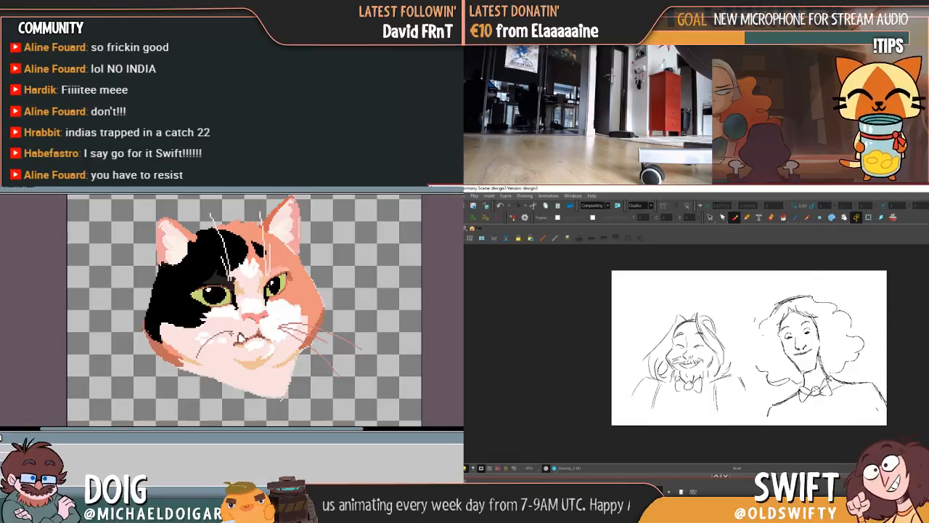
key(ctrl+z)
Try a long drooping whisker past the cat's jaw and a second one across the cheek, and undo them
mouse_move(231, 332)
mouse_down()
mouse_move(205, 363)
mouse_move(221, 347)
mouse_move(199, 394)
mouse_up()
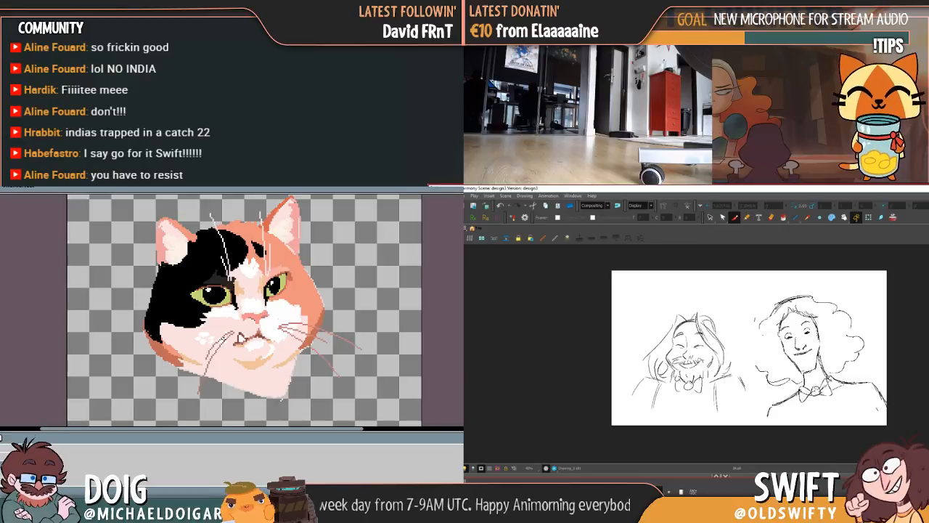
drag(235, 330, 185, 355)
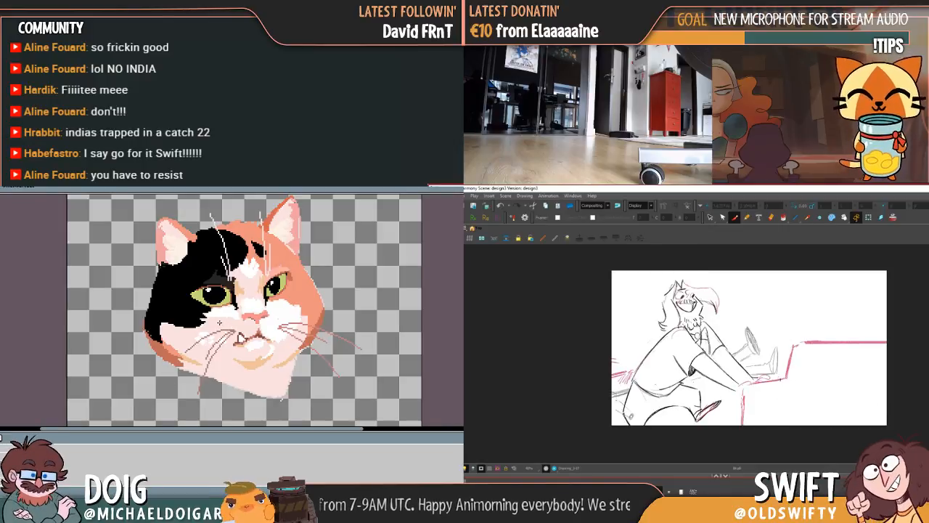
key(ctrl+z)
key(ctrl+z)
key(ctrl+z)
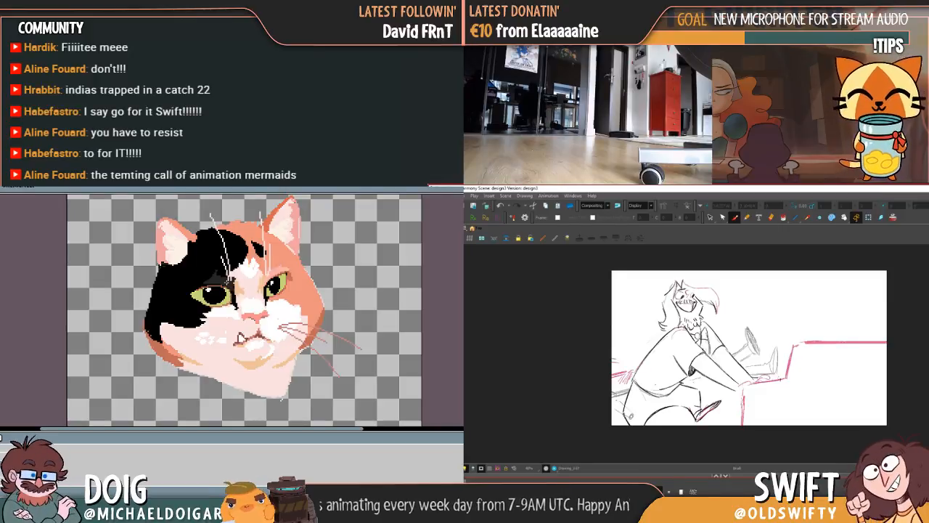
Step forward through the storyboard's hand close-up drawings to review them
key(.)
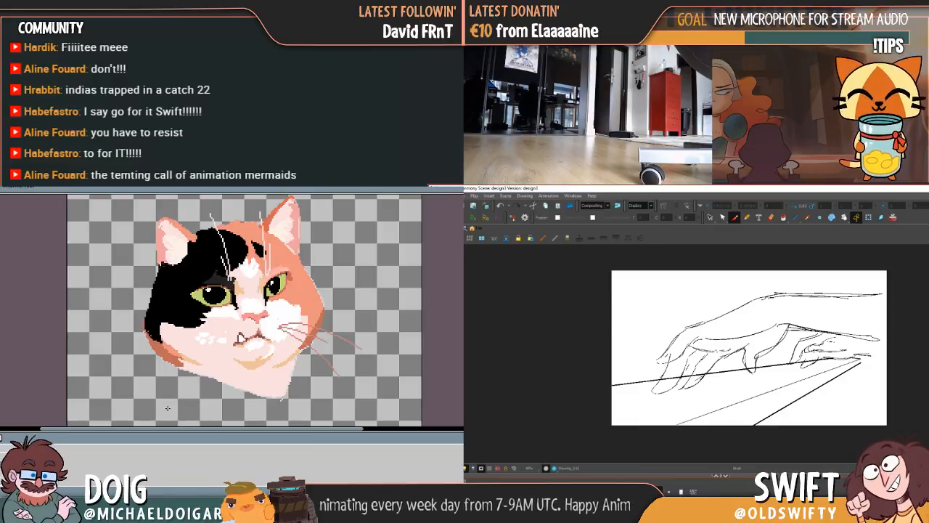
key(period)
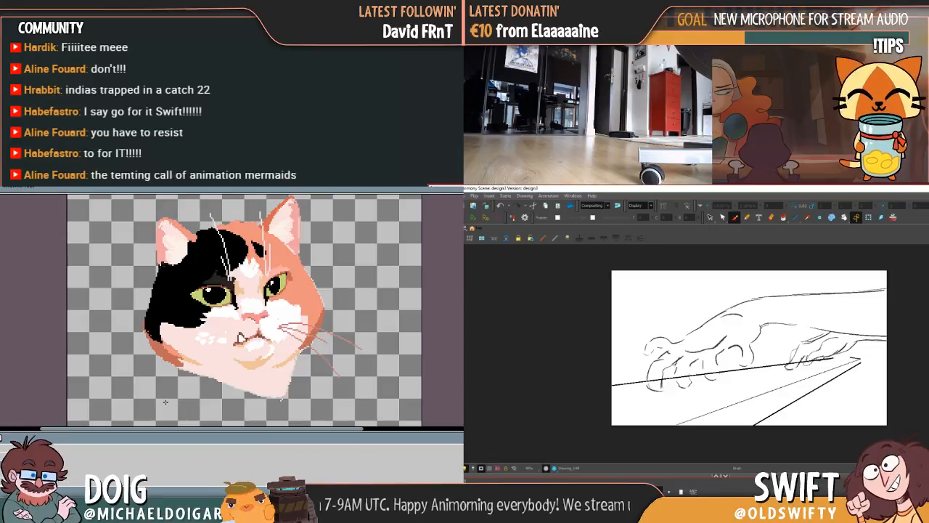
key(period)
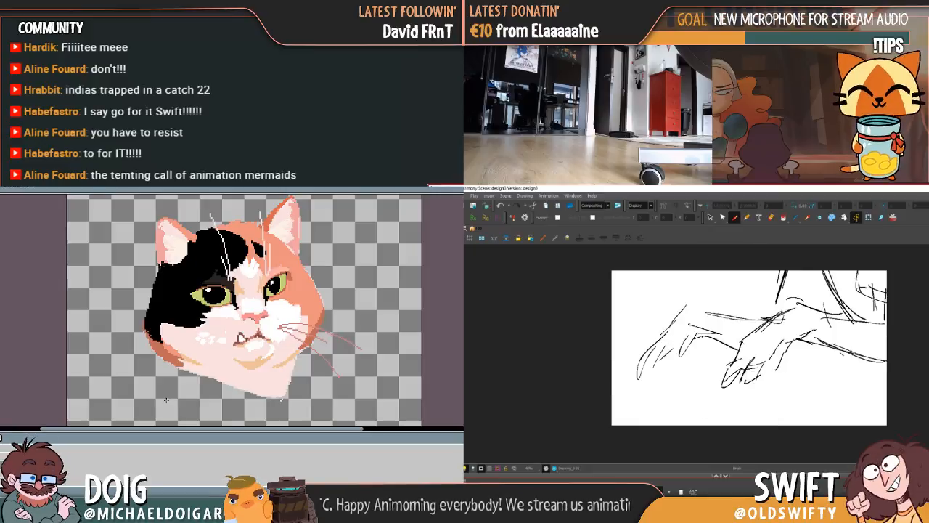
key(period)
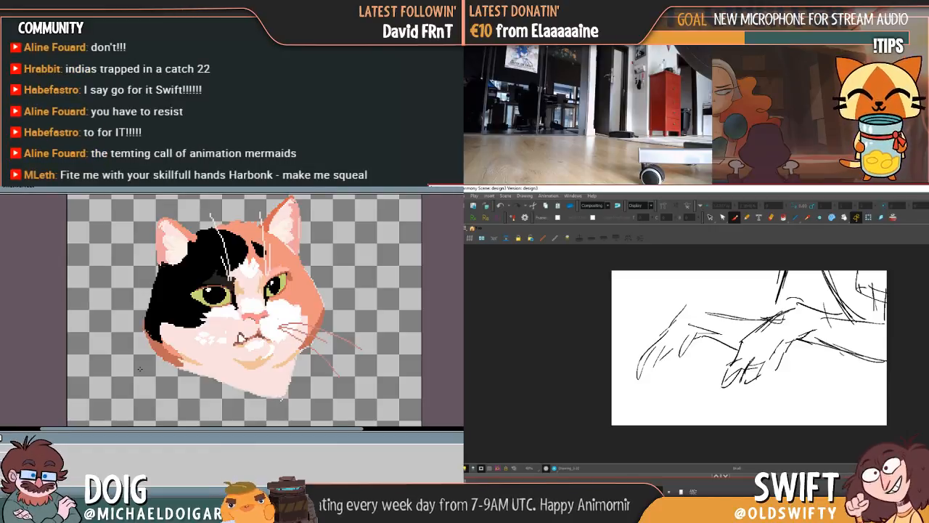
key(g)
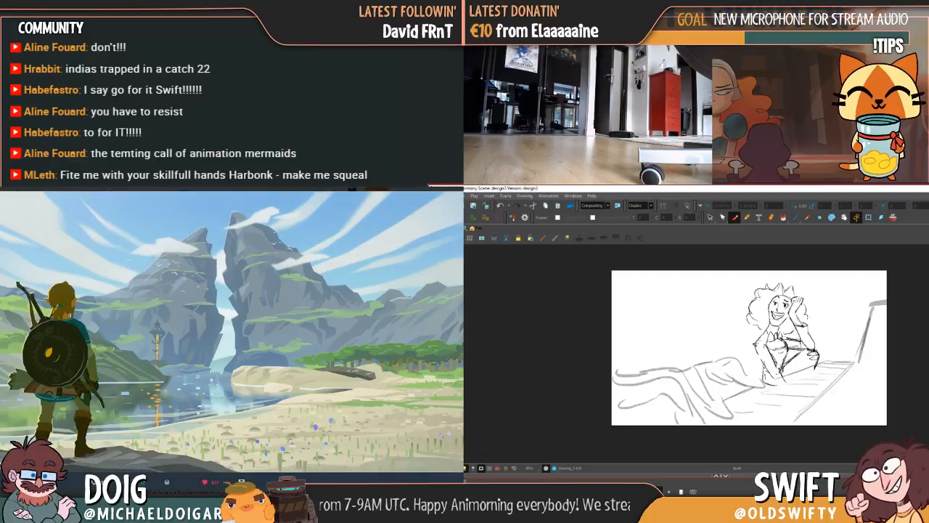
Open a new browser tab and calculate 1200 / 24
key(ctrl+t)
text(11)
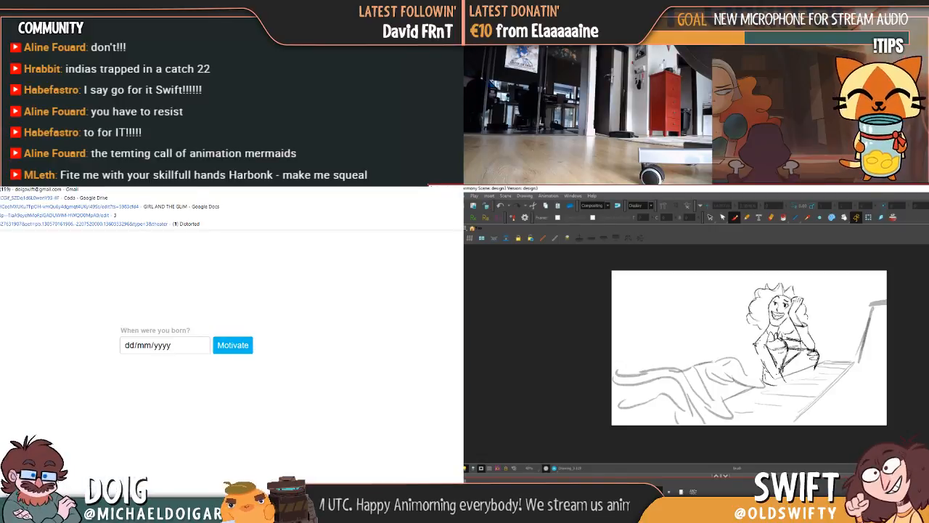
text(99)
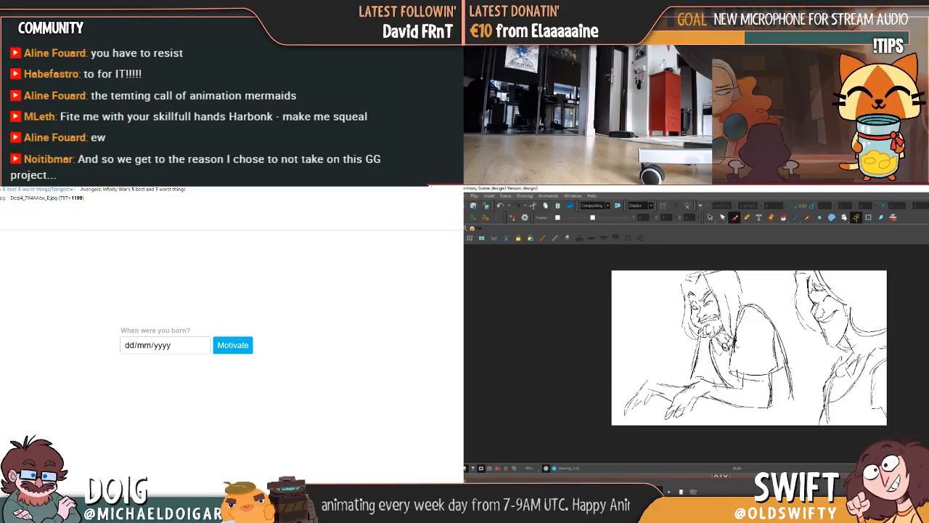
key(BackSpace)
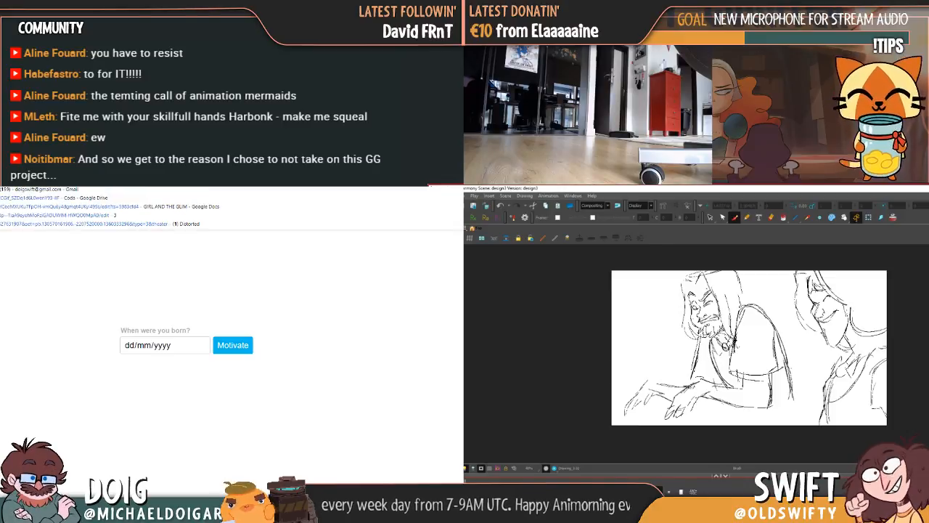
text(200)
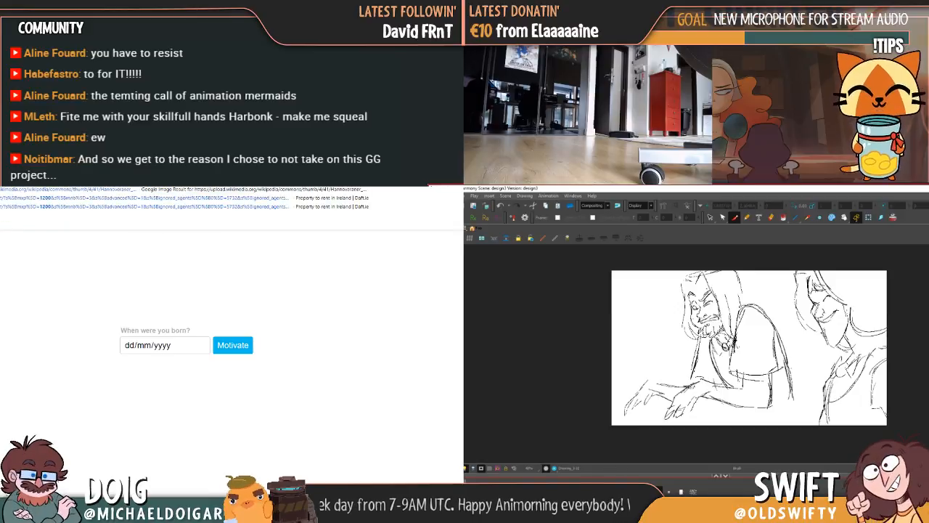
key(Return)
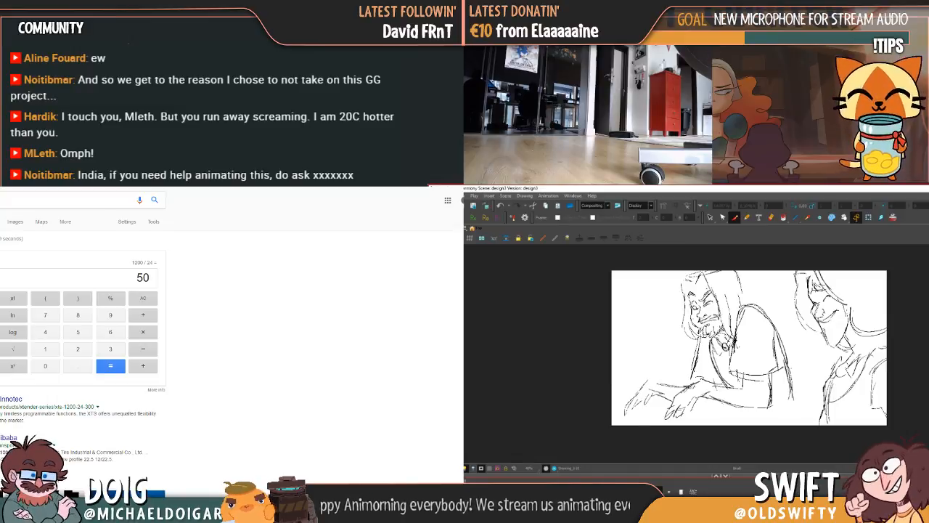
key(2)
key(2)
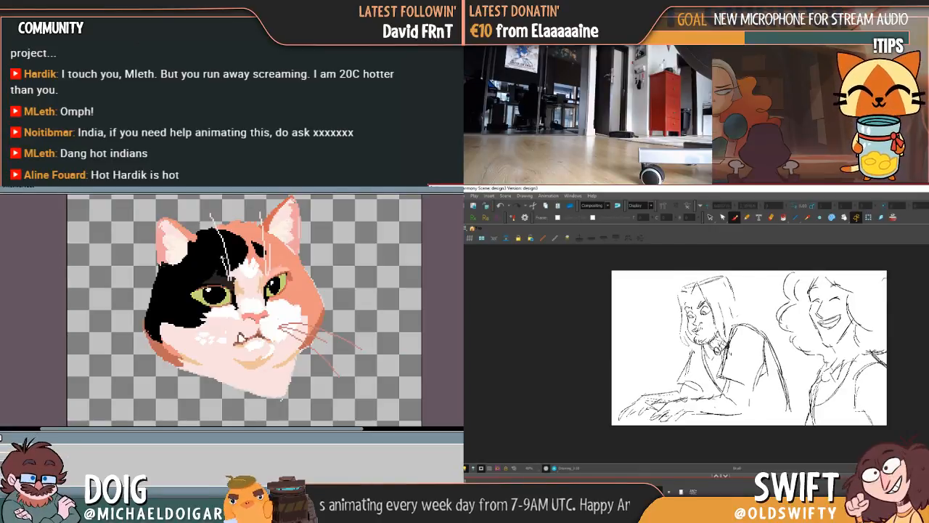
Cancel creating a symbol and step through the storyboard drawings of the two seated characters and the hands
key(F8)
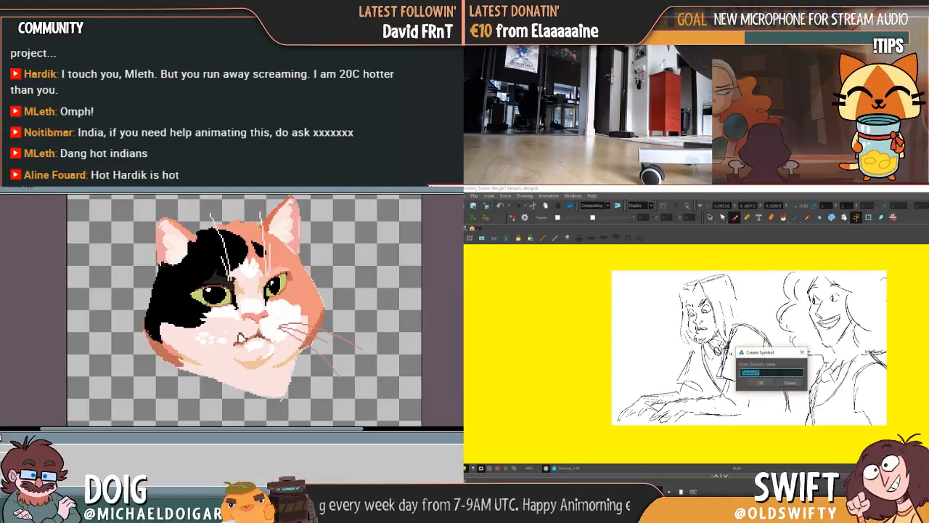
click(790, 383)
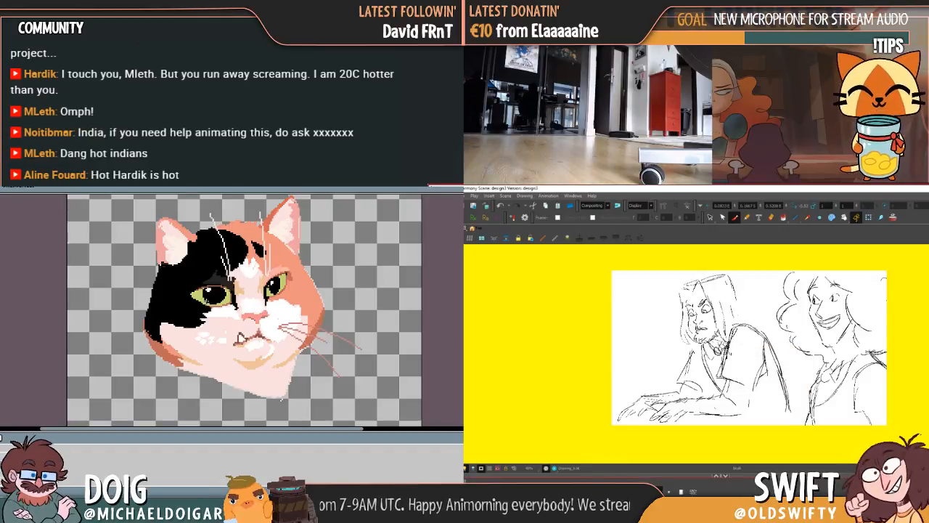
key(.)
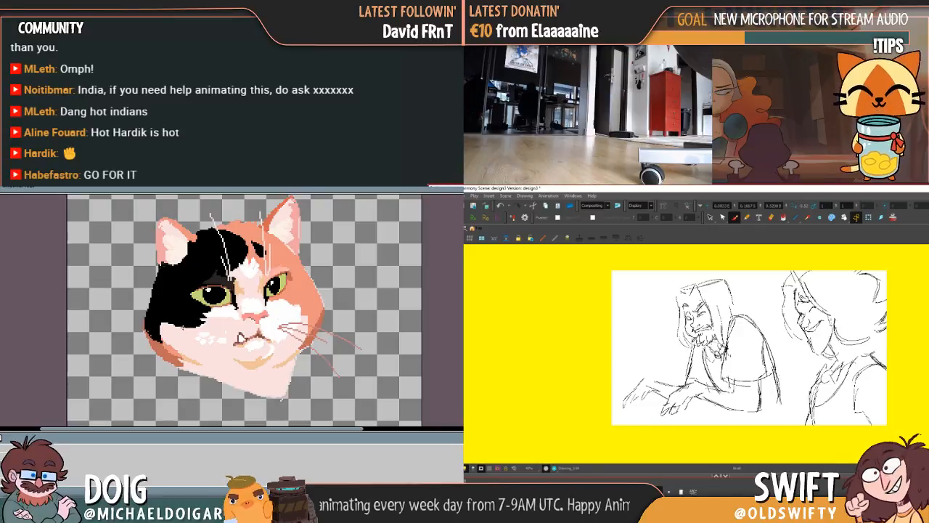
key(.)
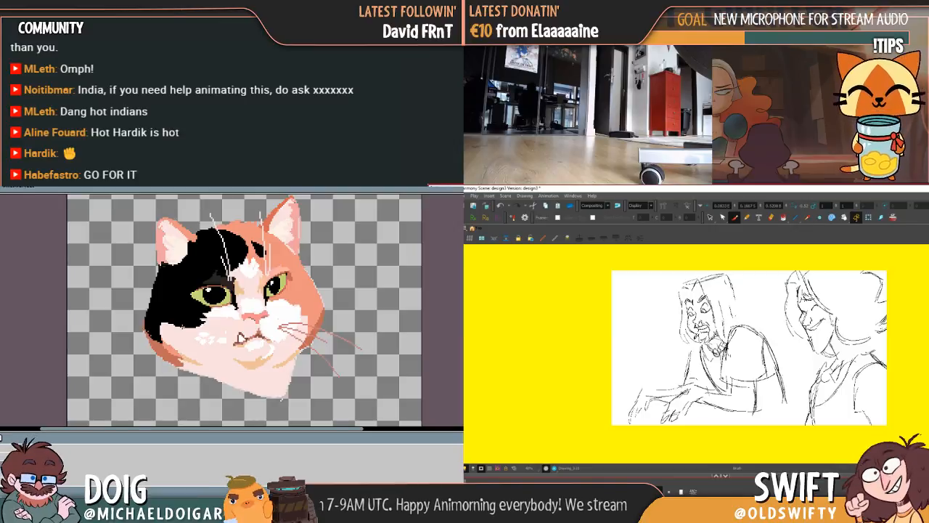
key(.)
key(.)
key(.)
key(.)
key(.)
key(.)
key(.)
key(.)
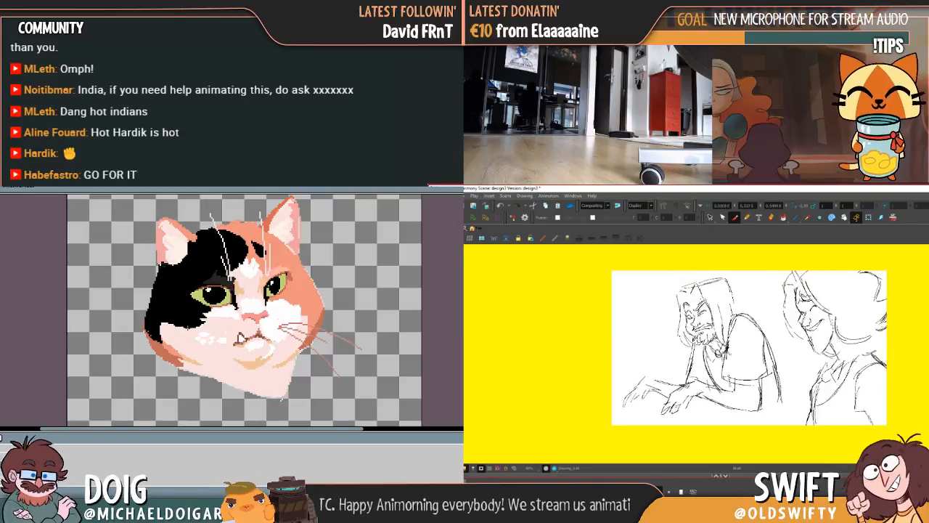
key(.)
key(.)
key(.)
key(.)
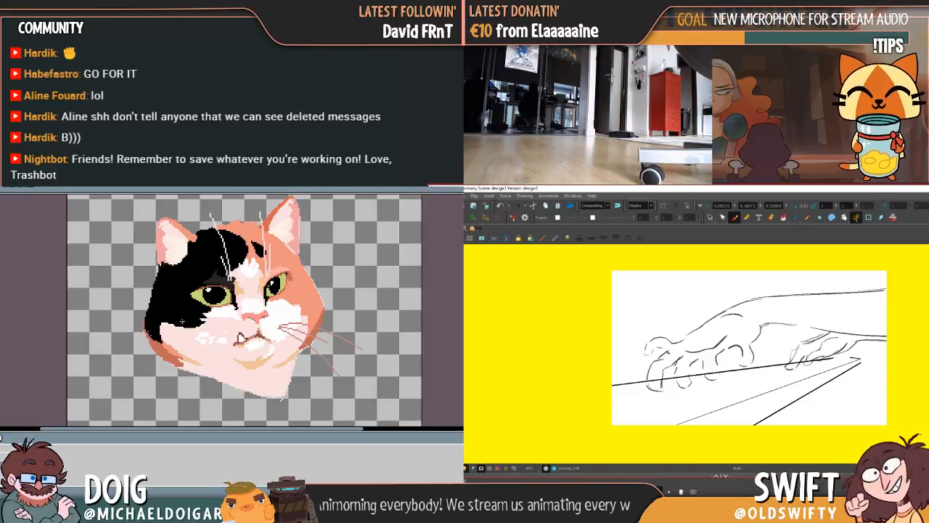
Return to the storyboard thumbnail overview beside the coloured character designs, frame it, and play back the storyboard drawings
key(shift+)
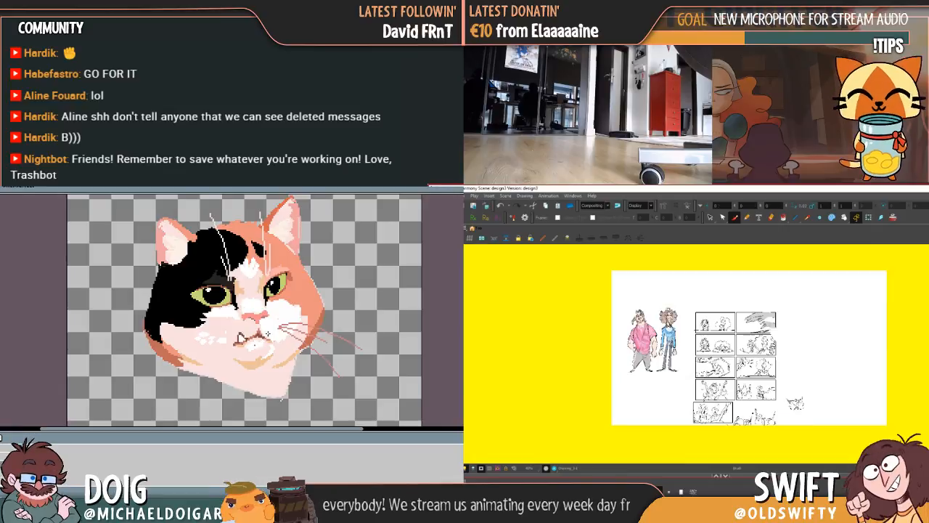
key(ctrl+z)
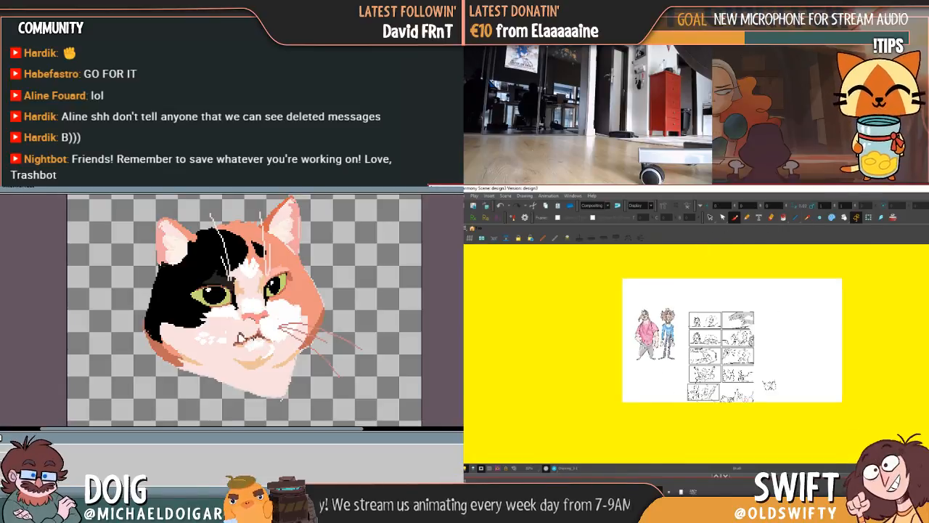
scroll(665, 309, down, 1)
scroll(696, 352, up, 1)
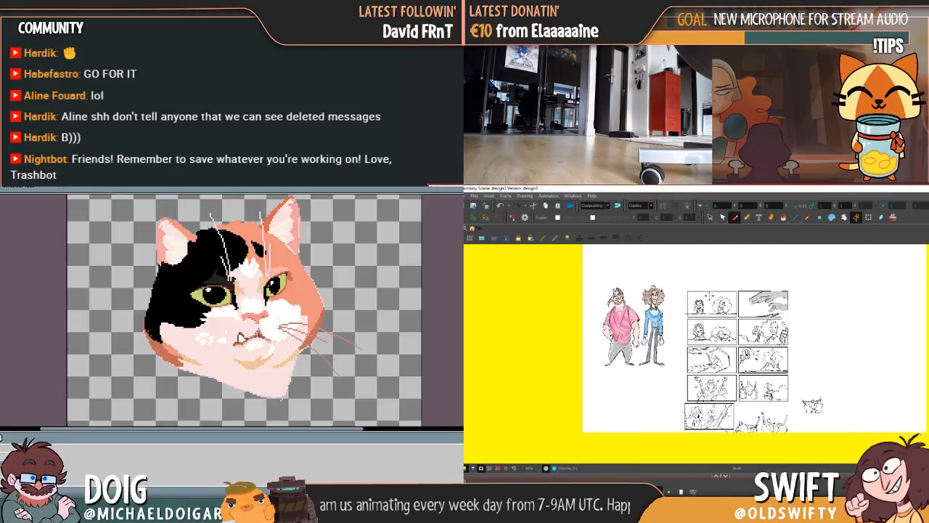
drag(739, 267, 736, 278)
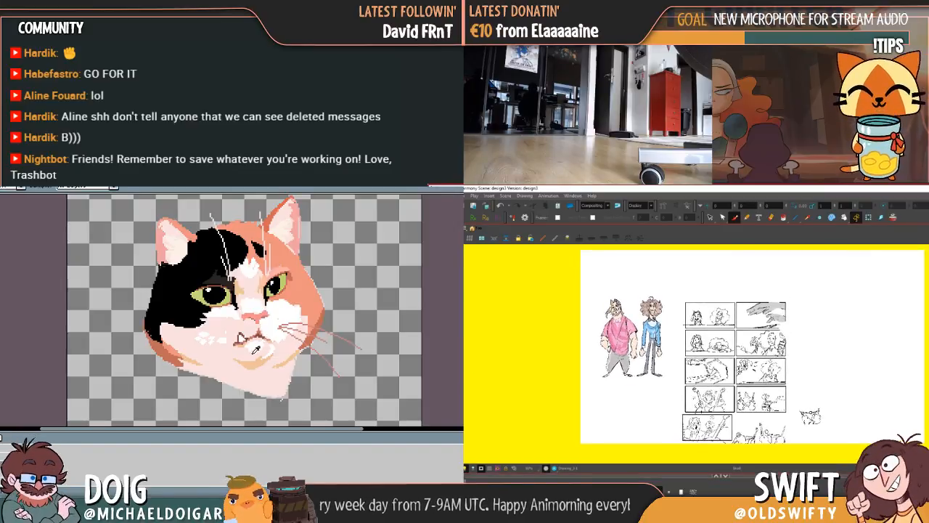
key(shift+Return)
drag(240, 327, 240, 332)
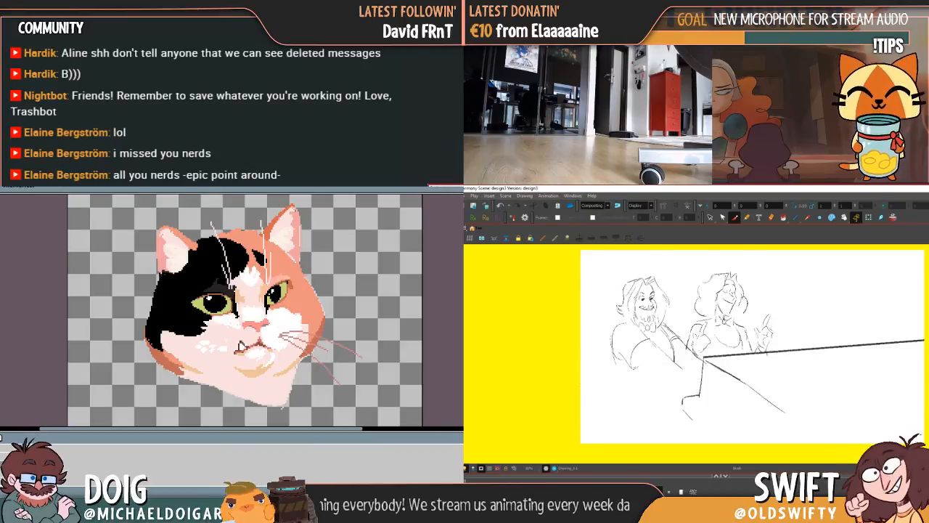
Save the cat portrait as a PNG file, accepting that the format does not keep layers
key(ctrl+o)
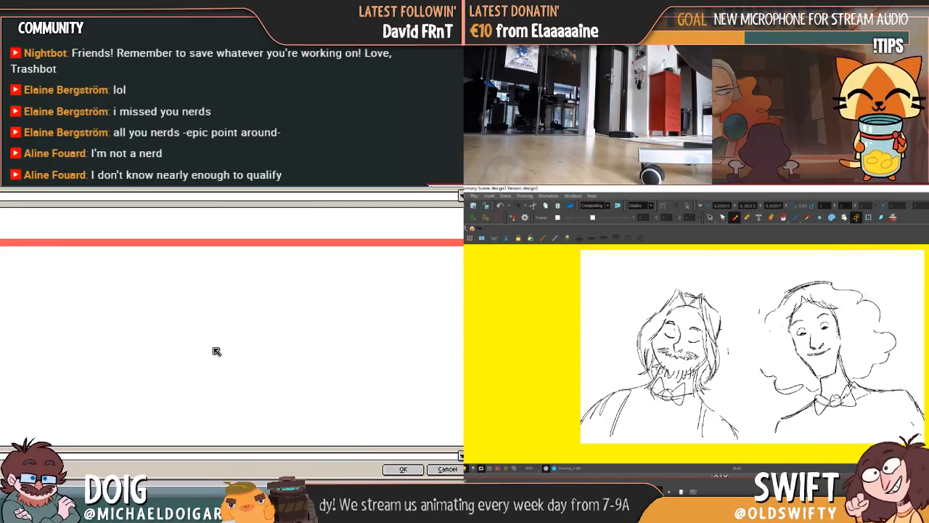
click(405, 471)
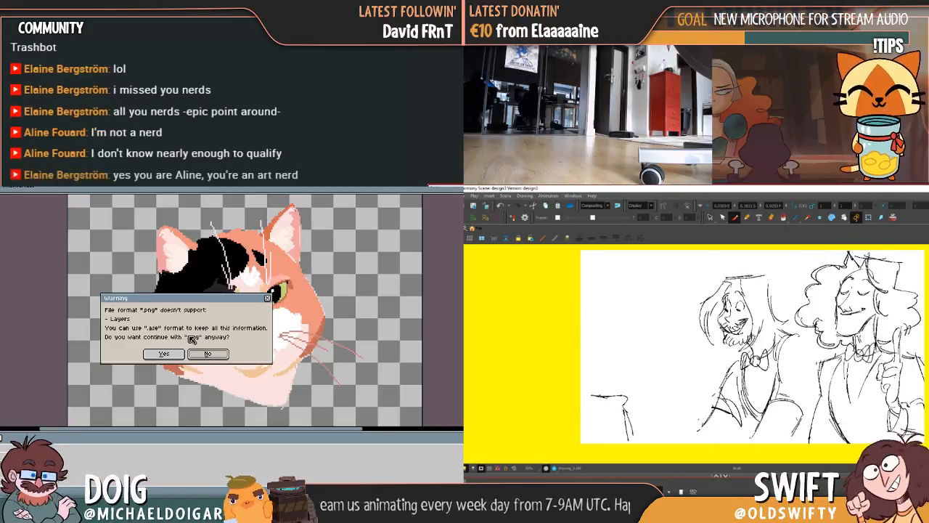
click(165, 354)
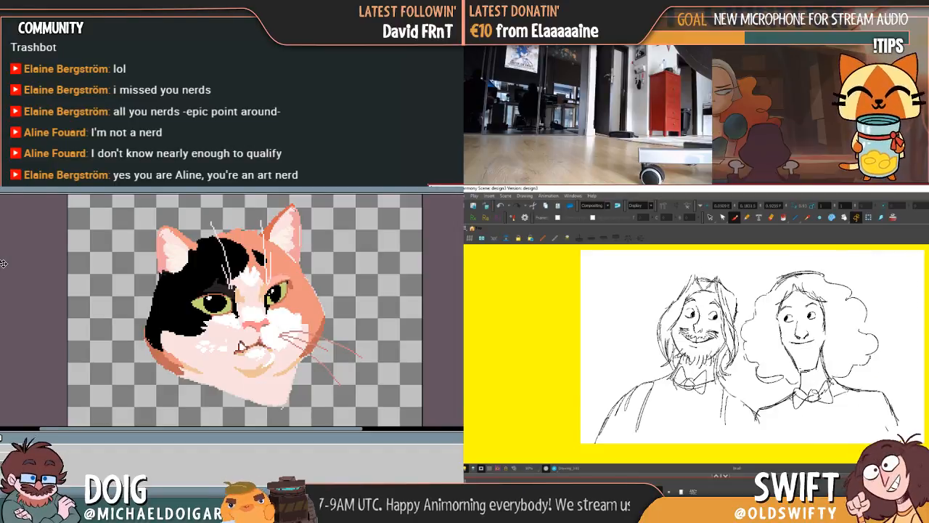
Decline saving the cat portrait as a PNG without layers and save it under a separate file with Save As
key(ctrl+s)
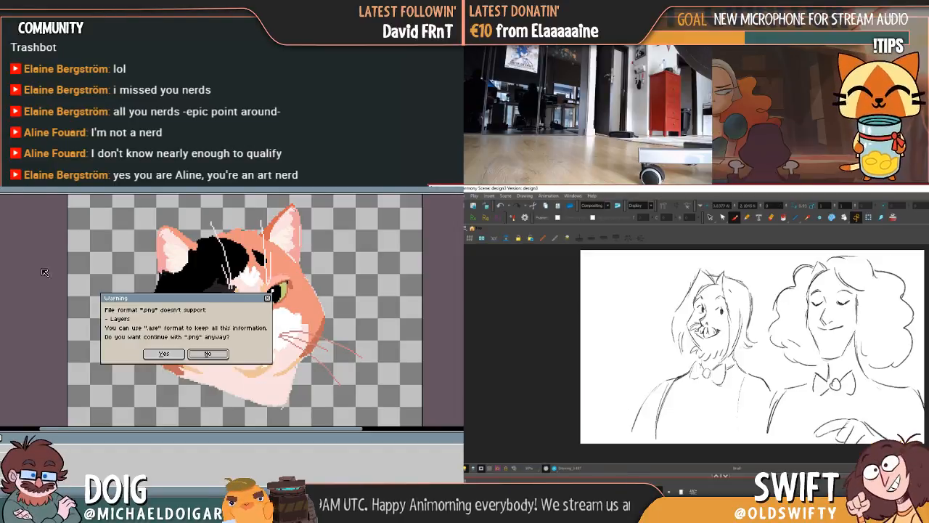
click(205, 355)
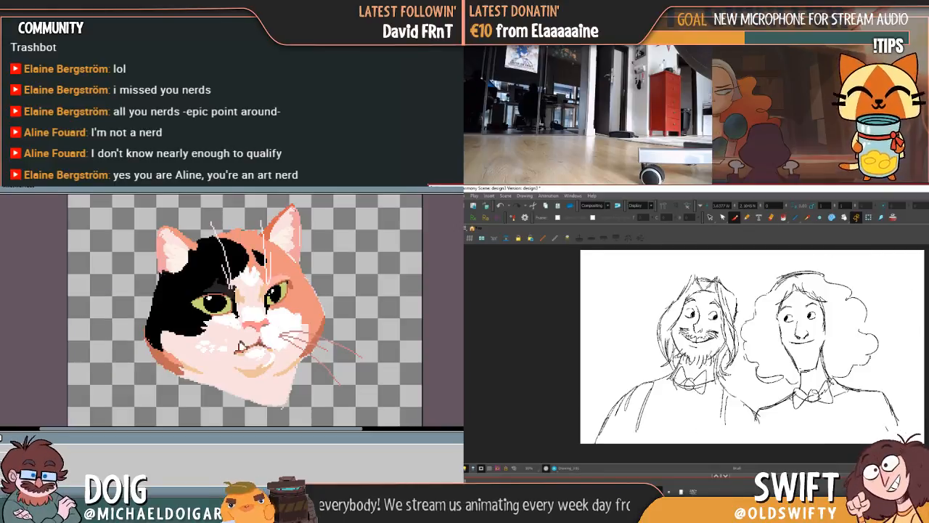
key(ctrl+shift+s)
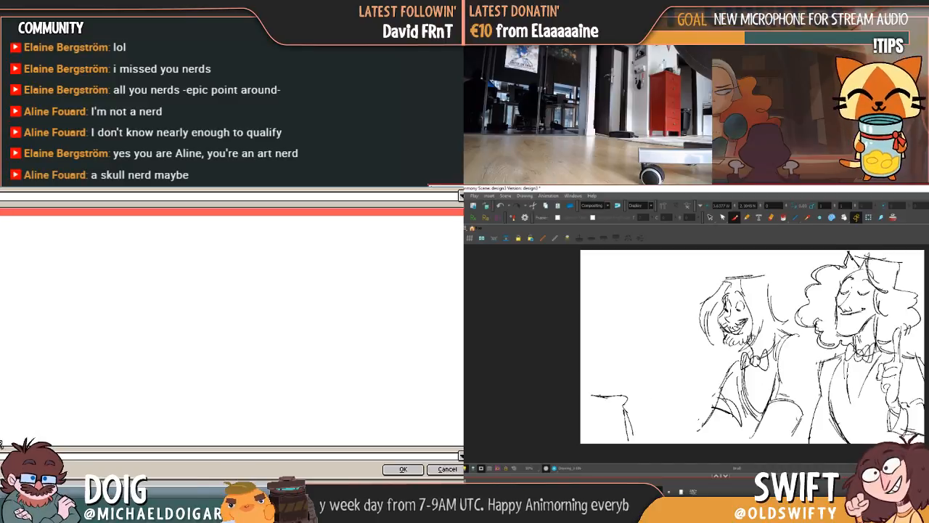
click(400, 470)
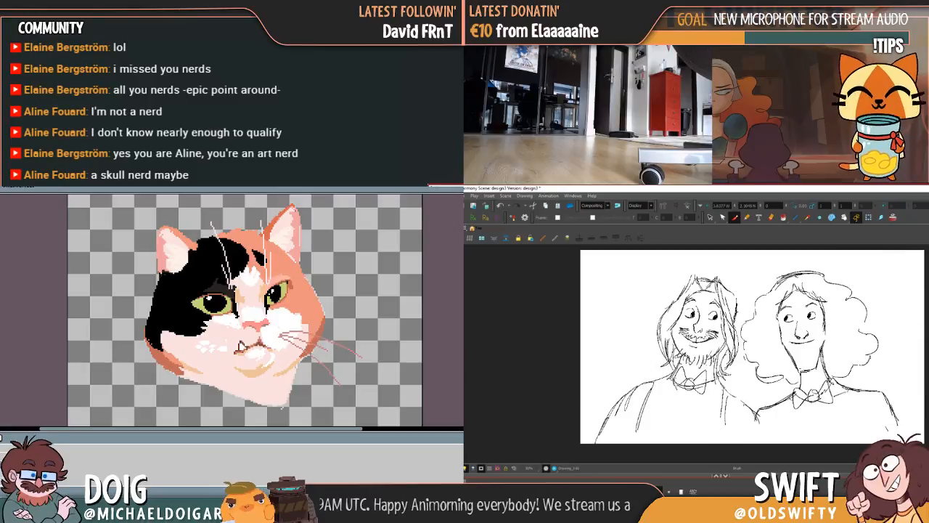
Save a PNG copy of the cat portrait, overwriting the existing file and accepting that layers are not kept
key(ctrl+alt+shift+s)
click(55, 465)
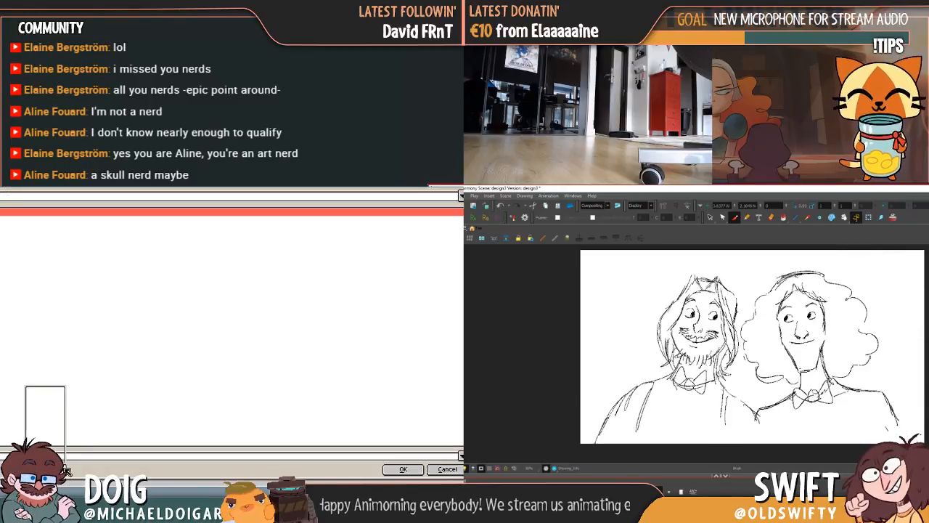
click(35, 425)
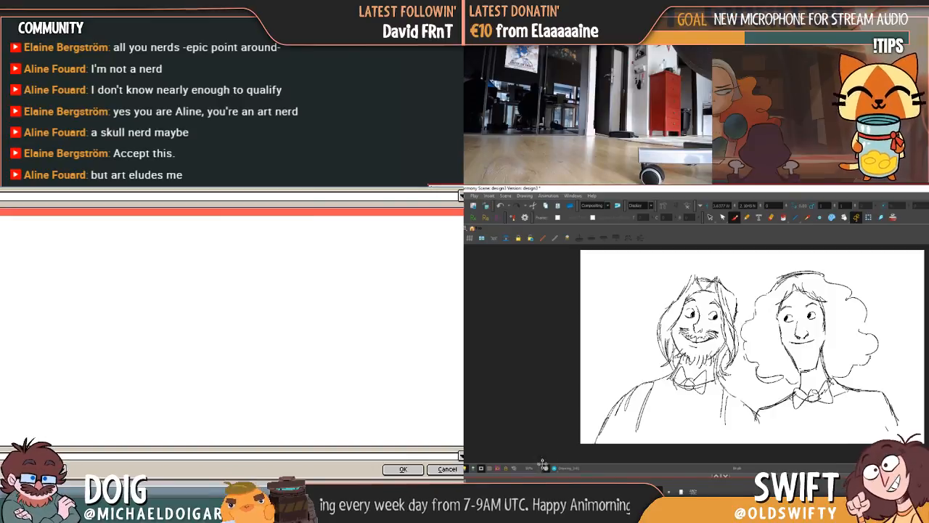
click(403, 469)
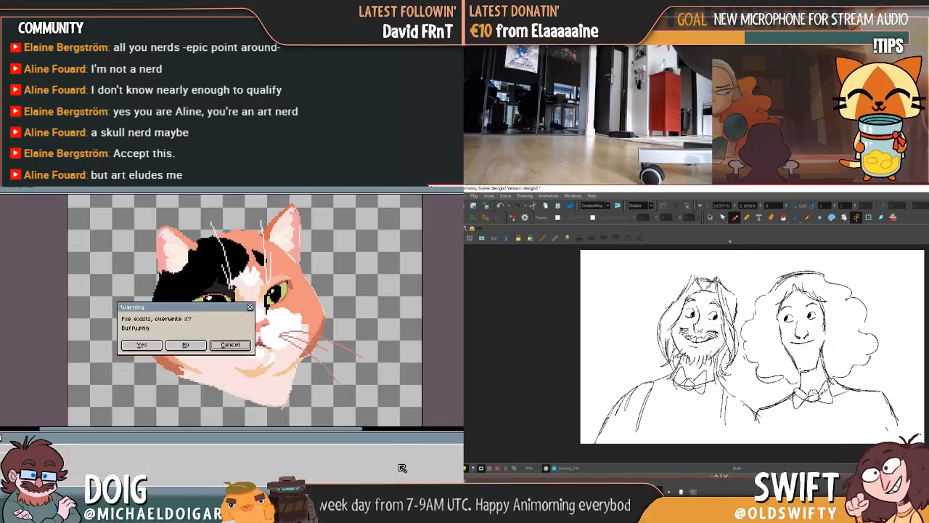
click(141, 344)
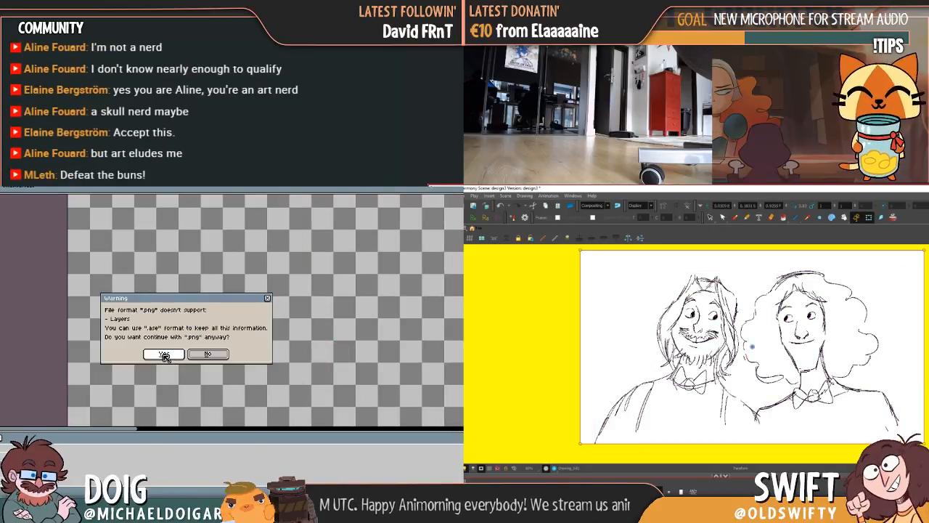
click(164, 355)
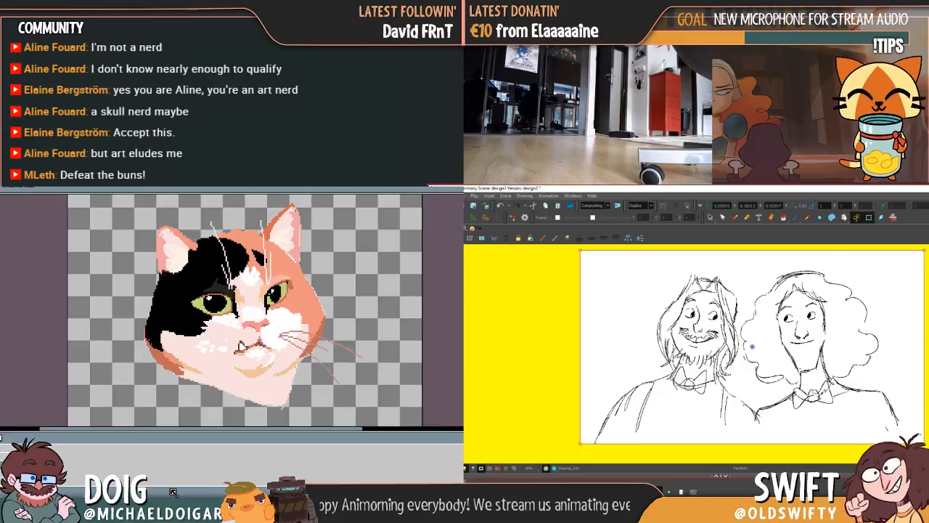
mouse_move(109, 500)
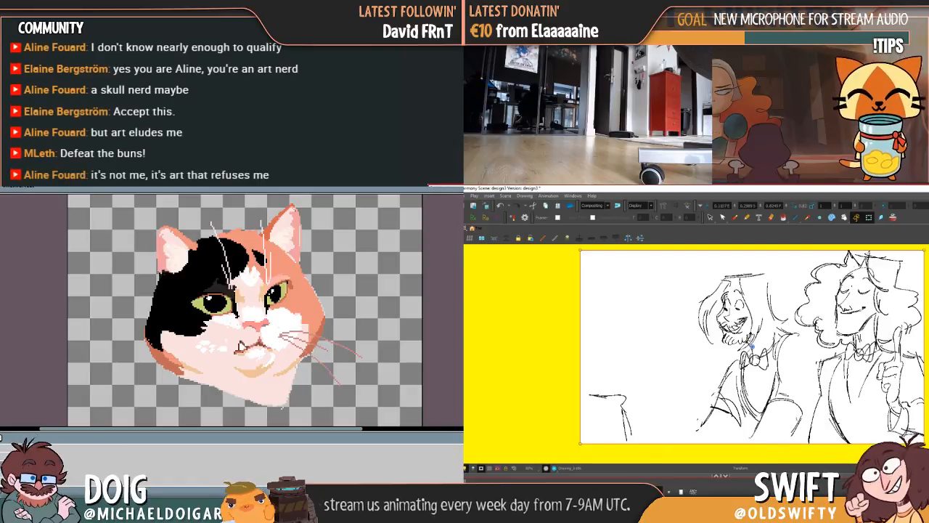
In Harmony, shrink the camera frame slightly to push in on the two bow-tied characters, and step back through the frames
key(comma)
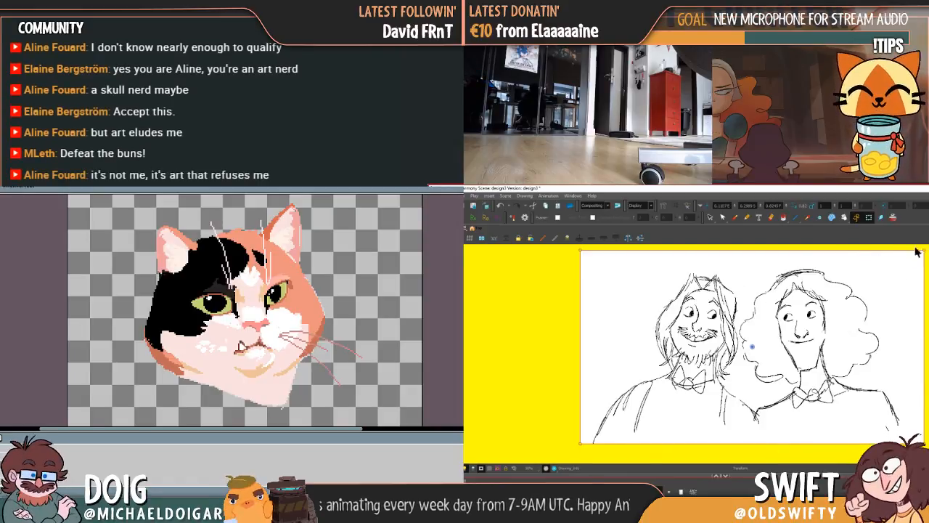
drag(910, 261, 895, 278)
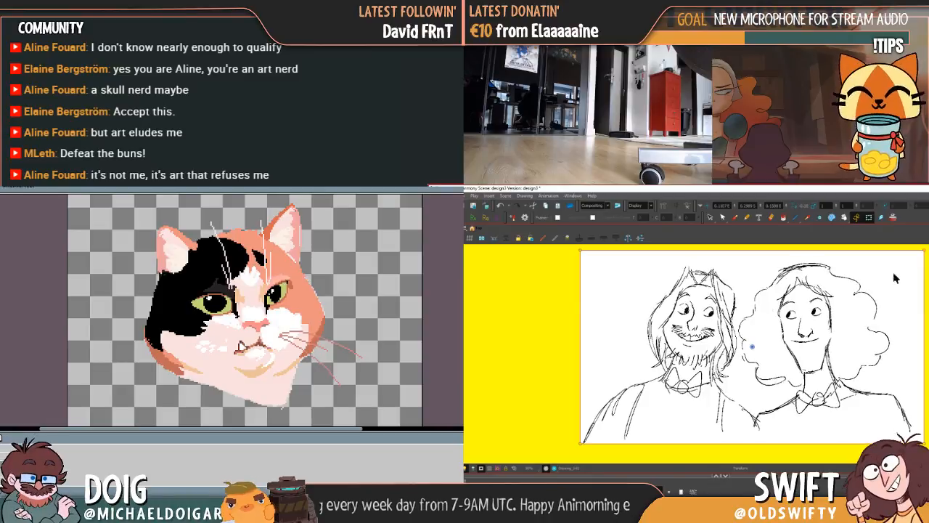
key(comma)
key(comma)
key(comma)
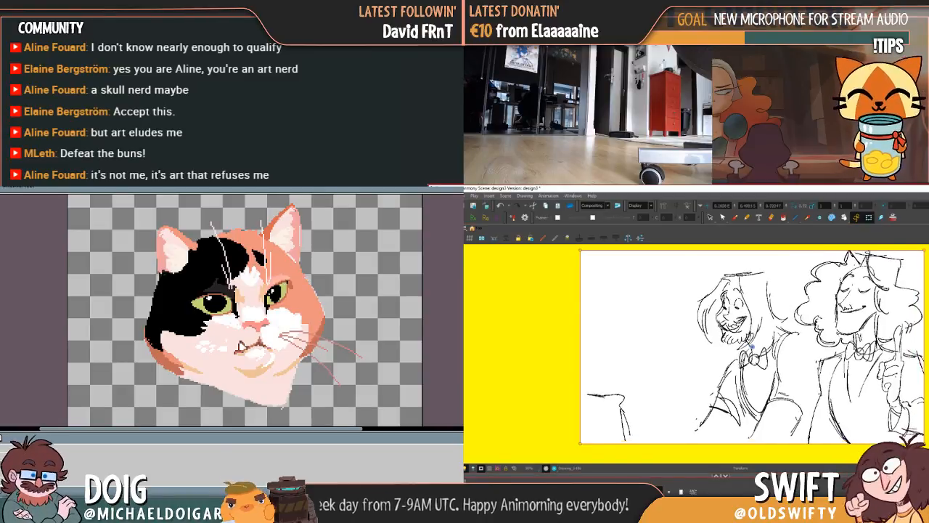
Step through the frames of the two seated characters to compare the camera framing from drawing to drawing
key(period)
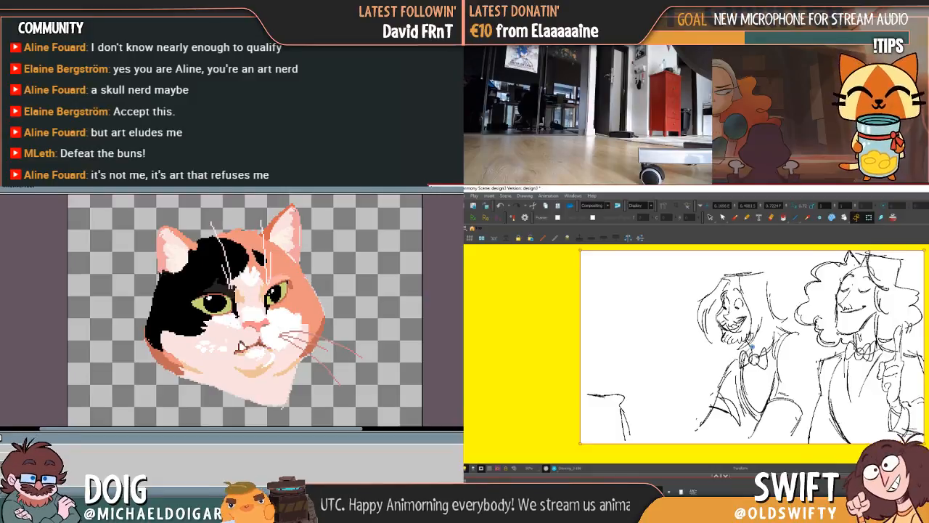
key(period)
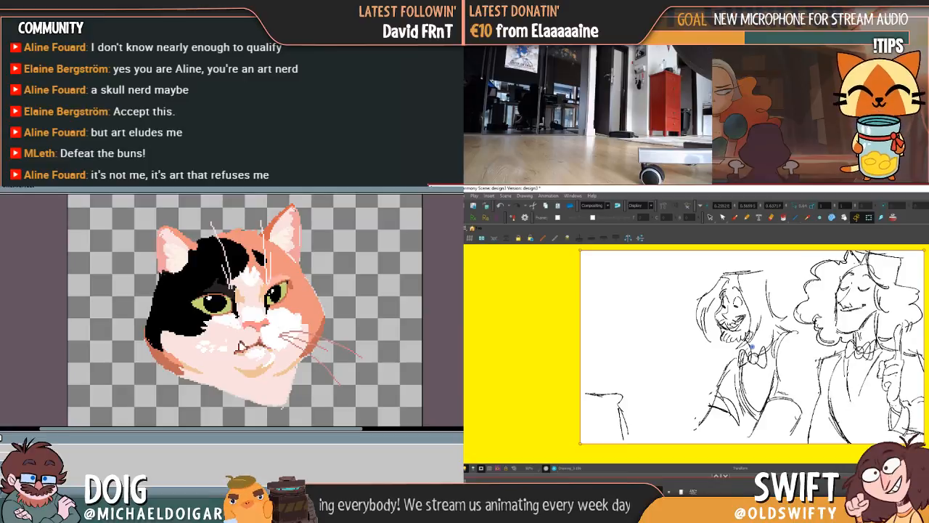
key(period)
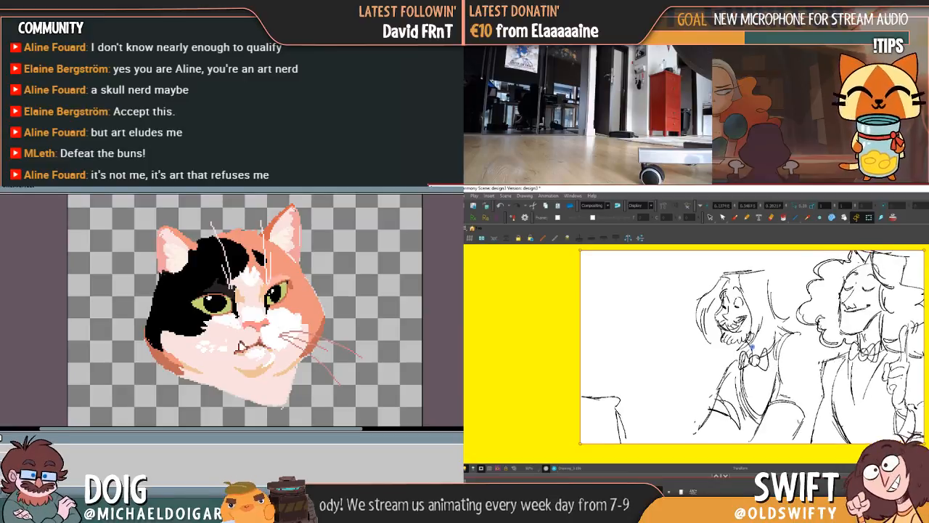
key(period)
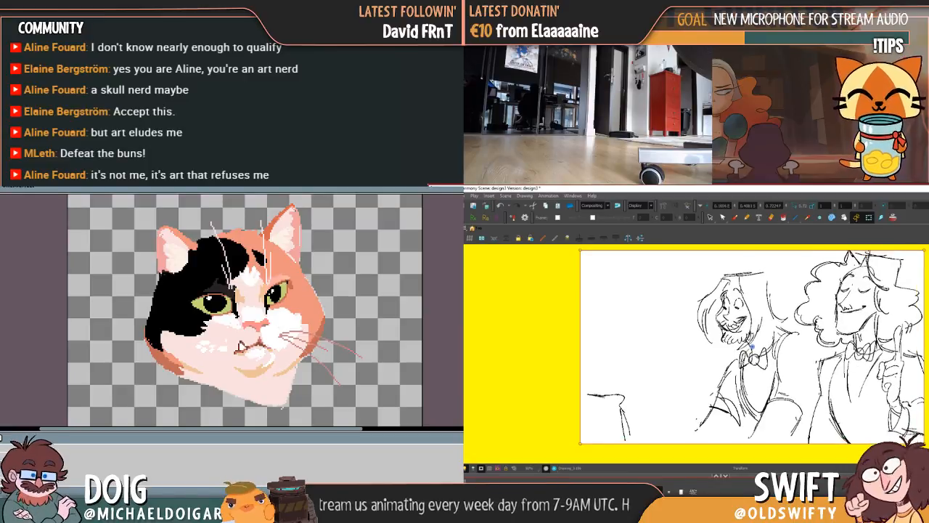
key(period)
key(period)
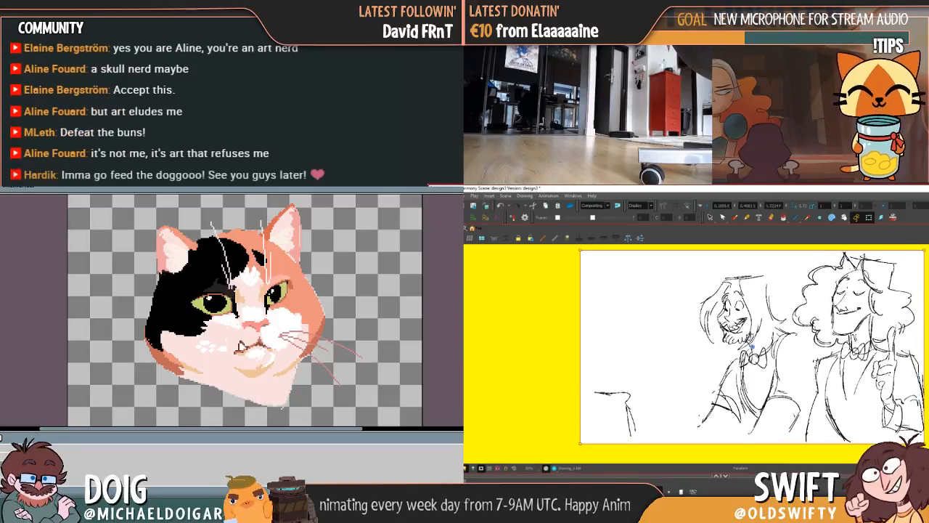
key(period)
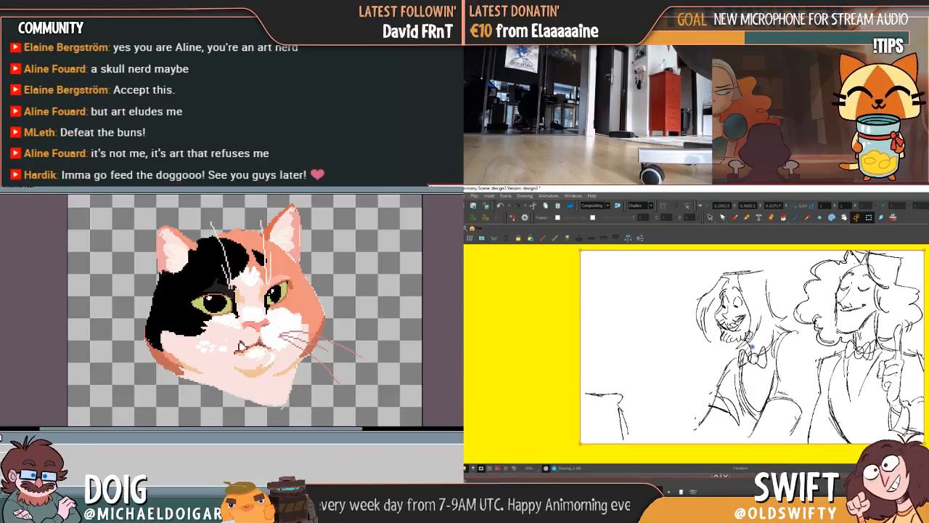
key(period)
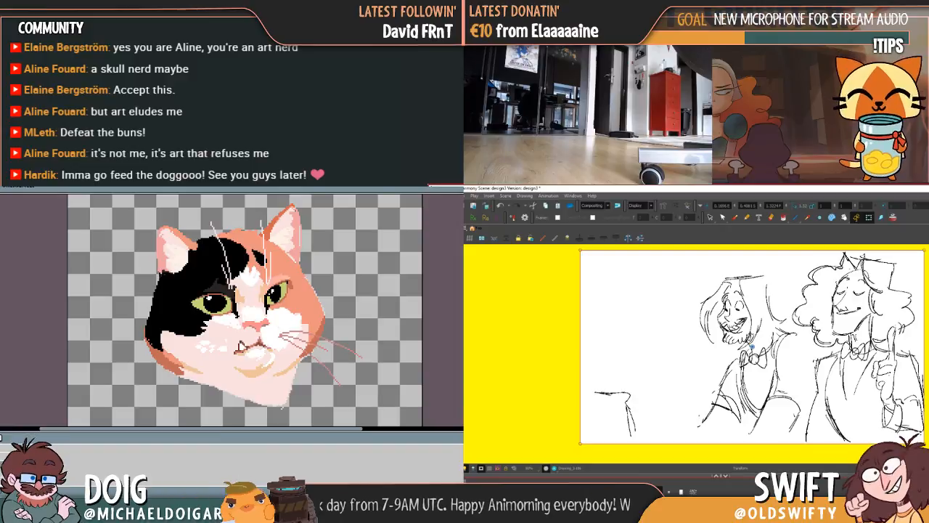
Pull out the keyframe's handles in the multiple-parameter ease curve to smooth the camera move, and play back the shot
key(ctrl+e)
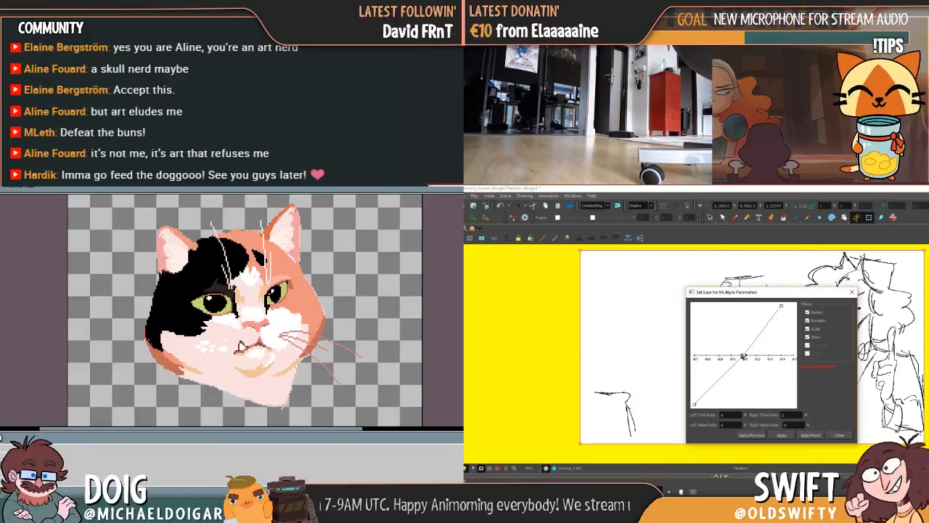
mouse_move(743, 357)
mouse_down()
mouse_move(734, 356)
mouse_move(757, 354)
mouse_up()
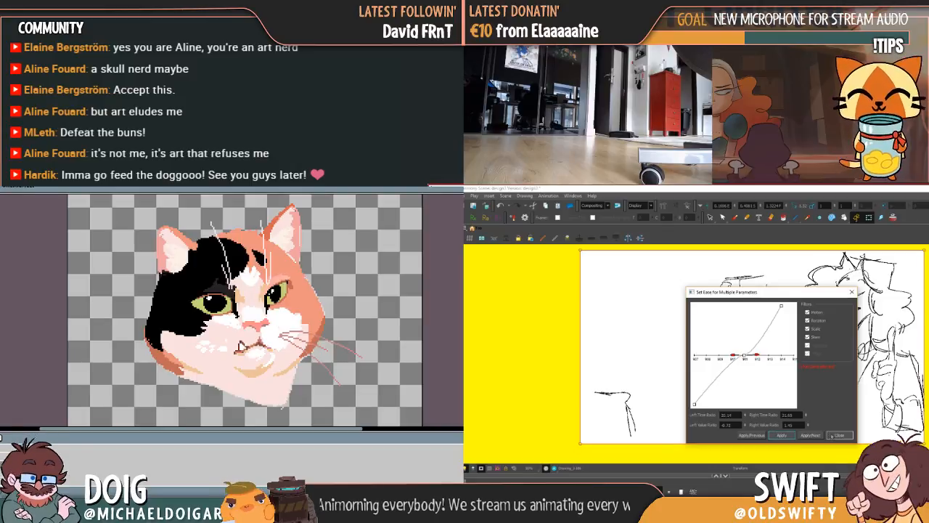
click(832, 436)
key(shift+Return)
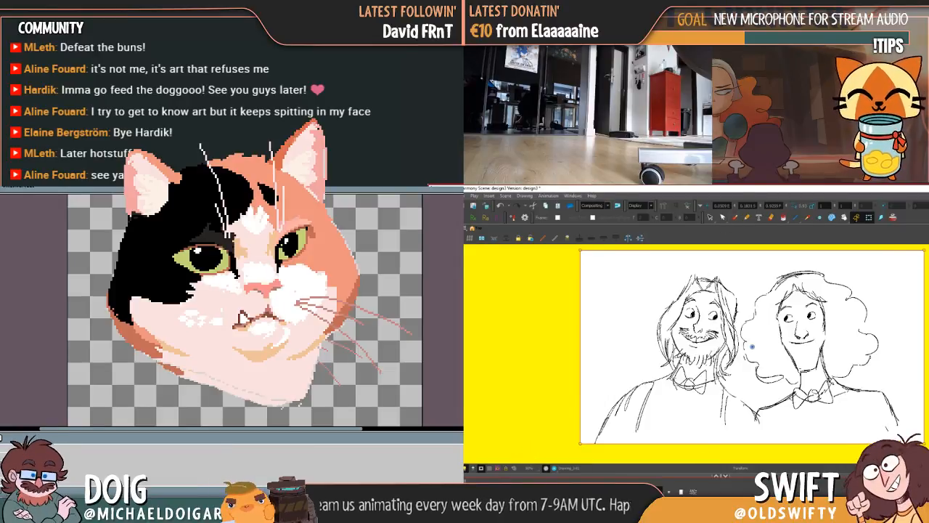
key(shift+Return)
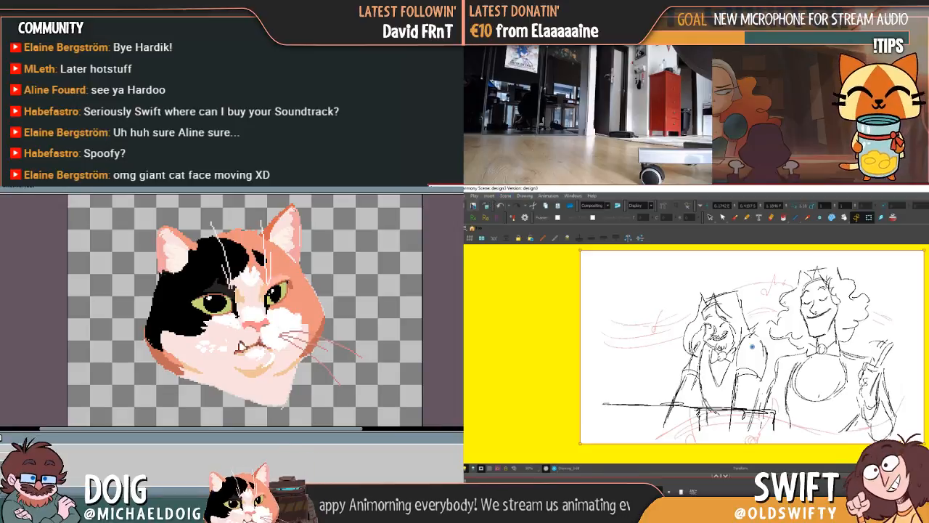
Review the storyboard drawings of the two characters, moving on to the rough pink sketch
key(alt+f)
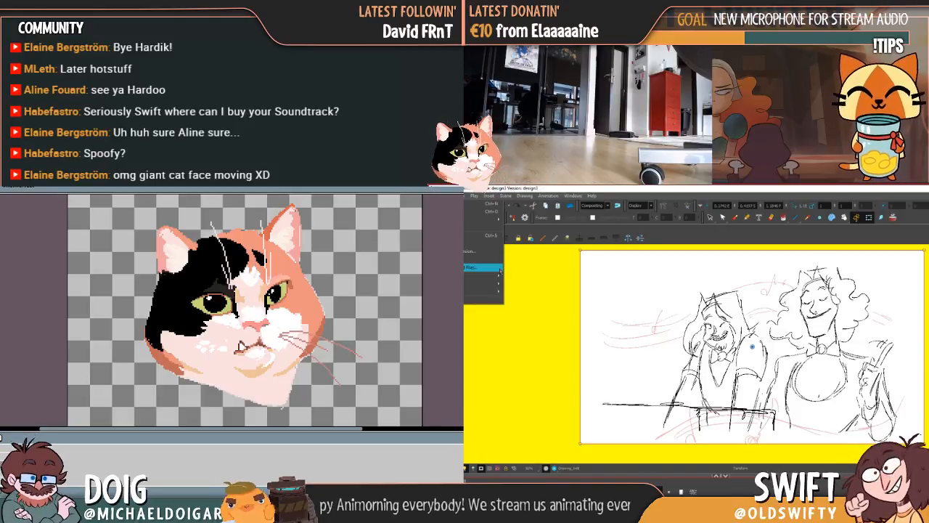
click(741, 493)
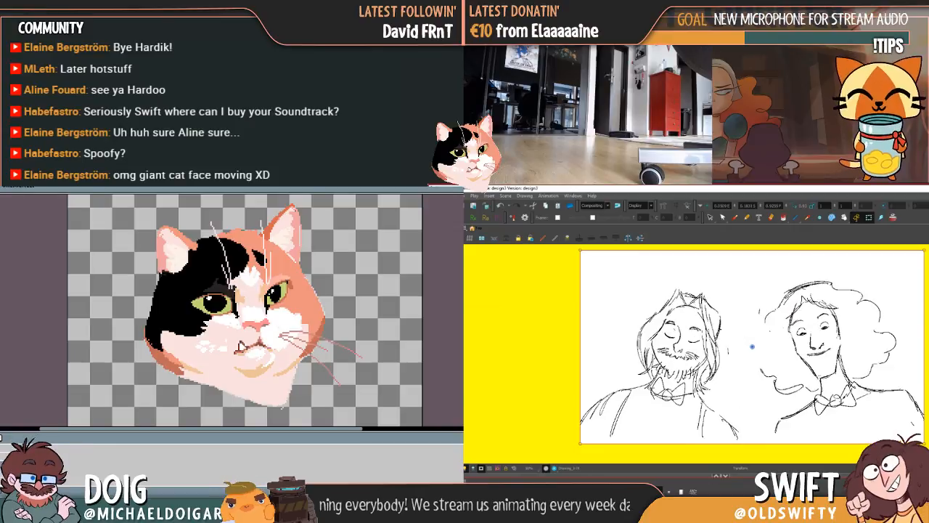
key(period)
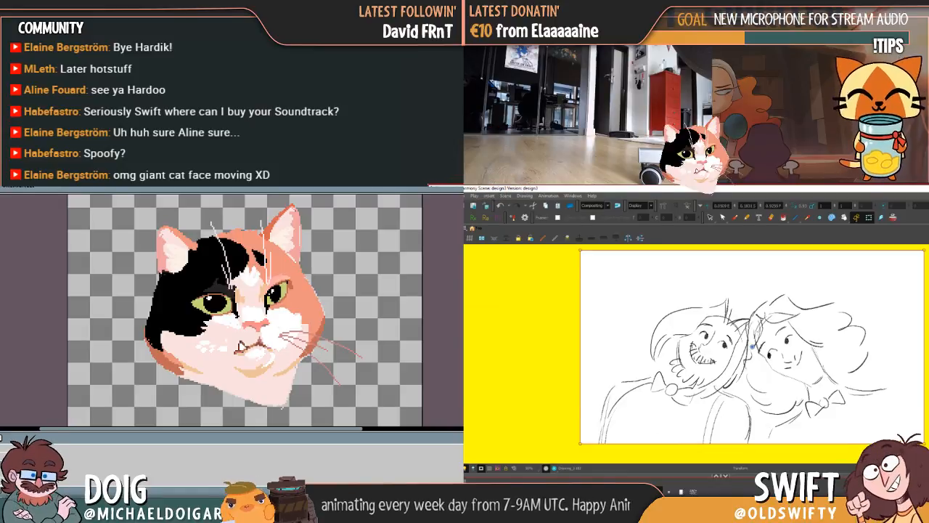
key(period)
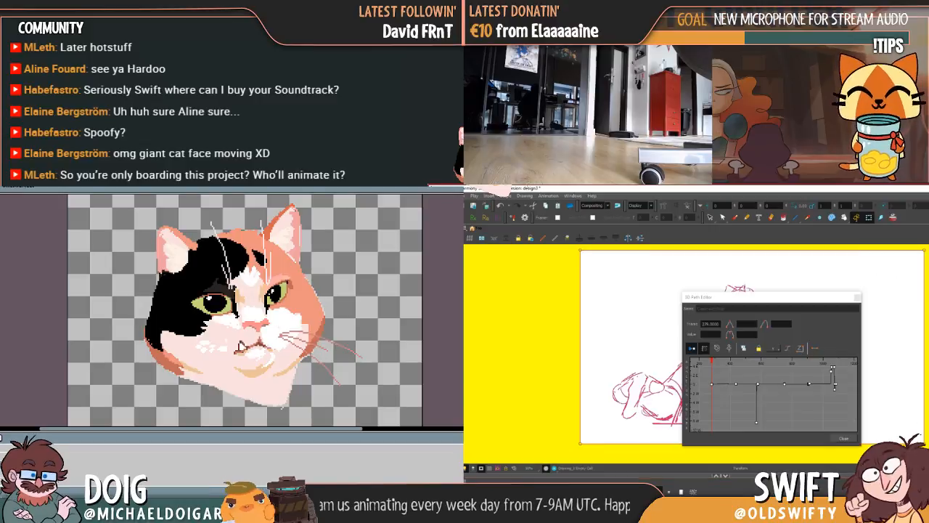
Select the keyframe at frame 279 on the camera's 3D path curve and try to adjust its position
scroll(720, 392, up, 3)
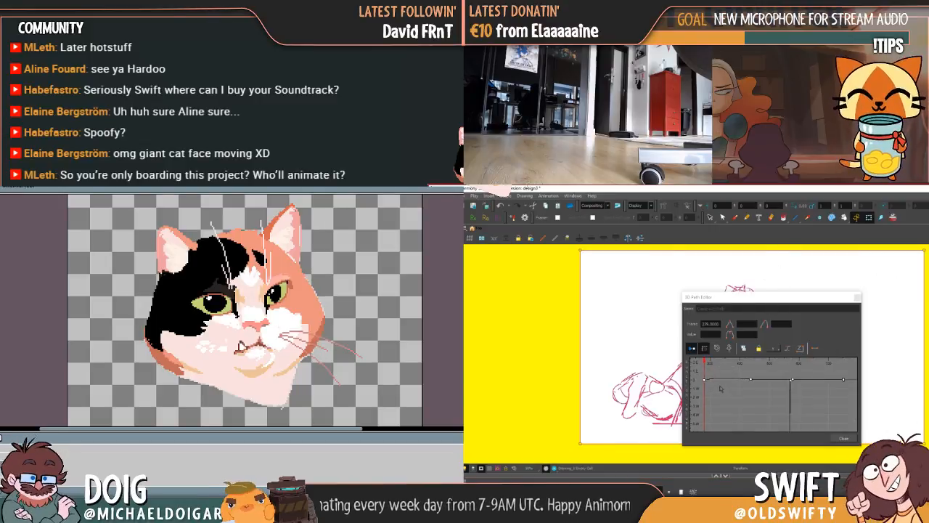
drag(732, 383, 749, 387)
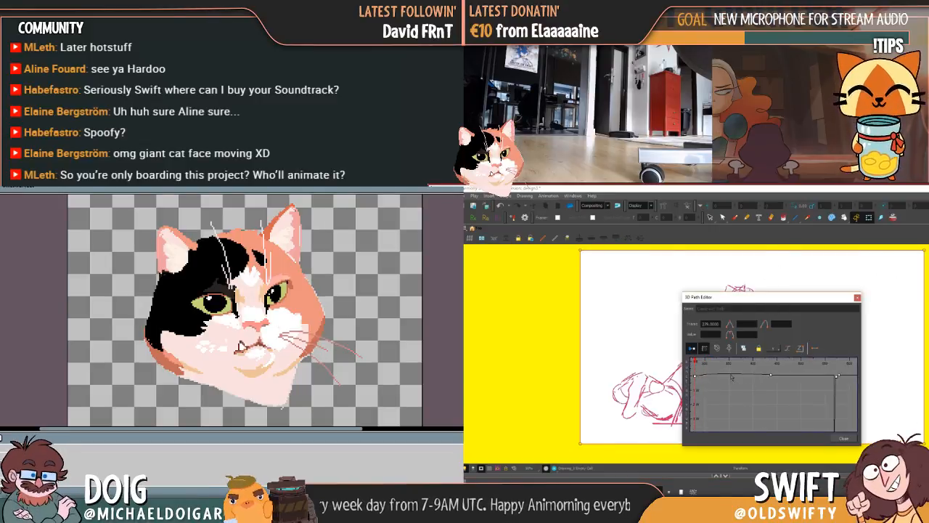
click(732, 378)
click(695, 377)
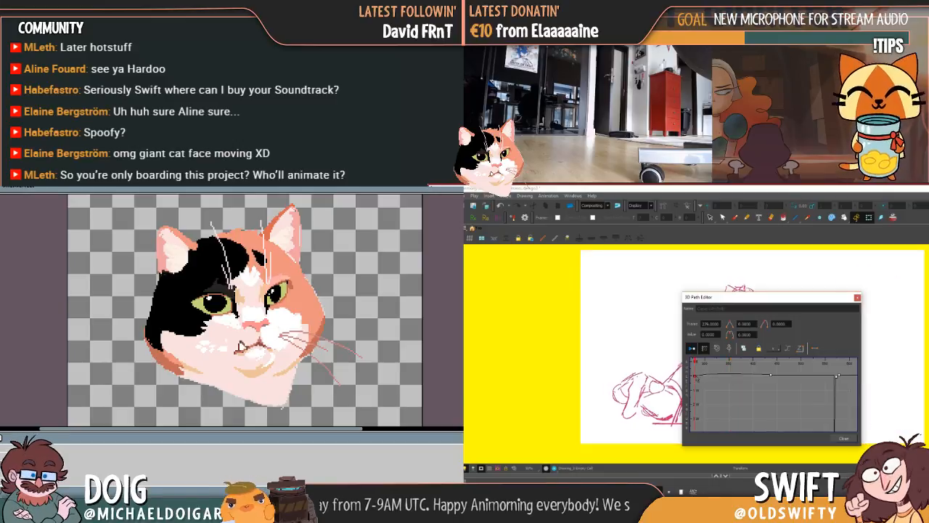
drag(695, 377, 697, 376)
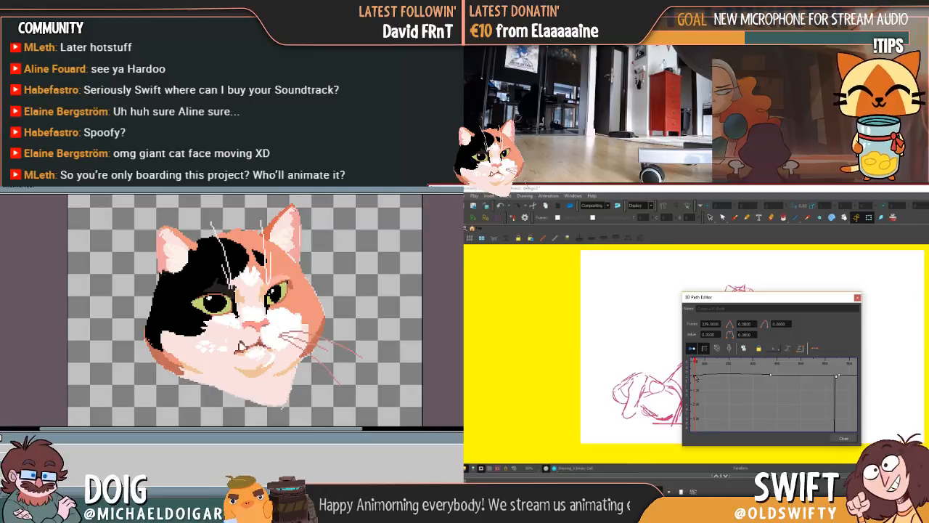
click(785, 347)
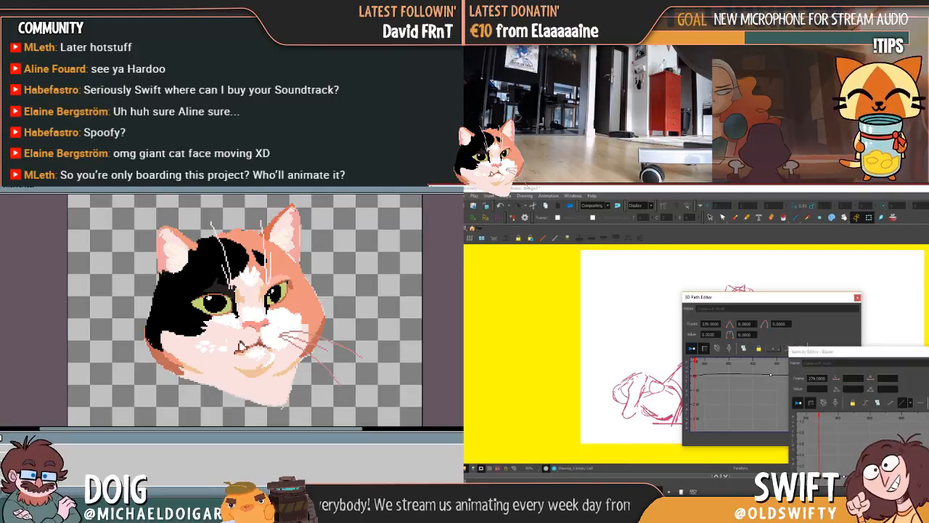
key(Escape)
click(785, 348)
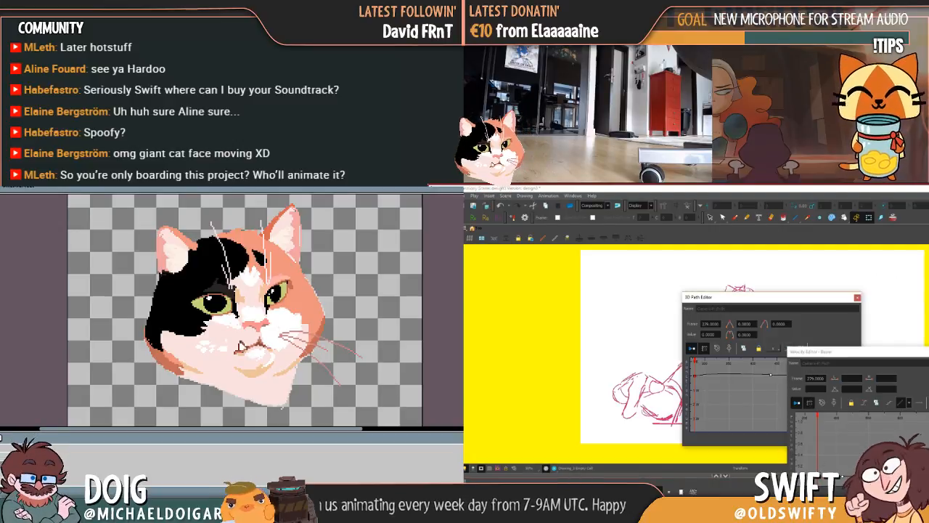
key(Escape)
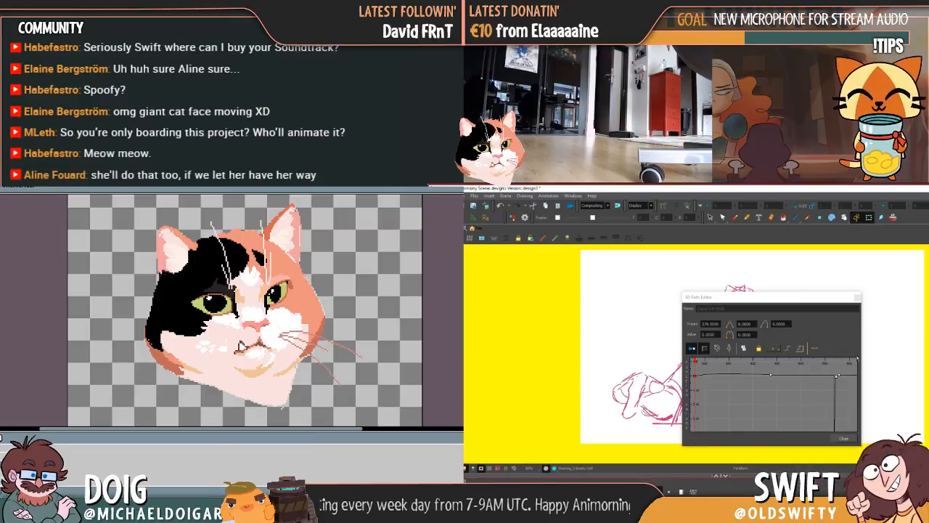
Examine the camera's 3D path curve closely around the keyframe at frame 279
scroll(703, 375, up, 3)
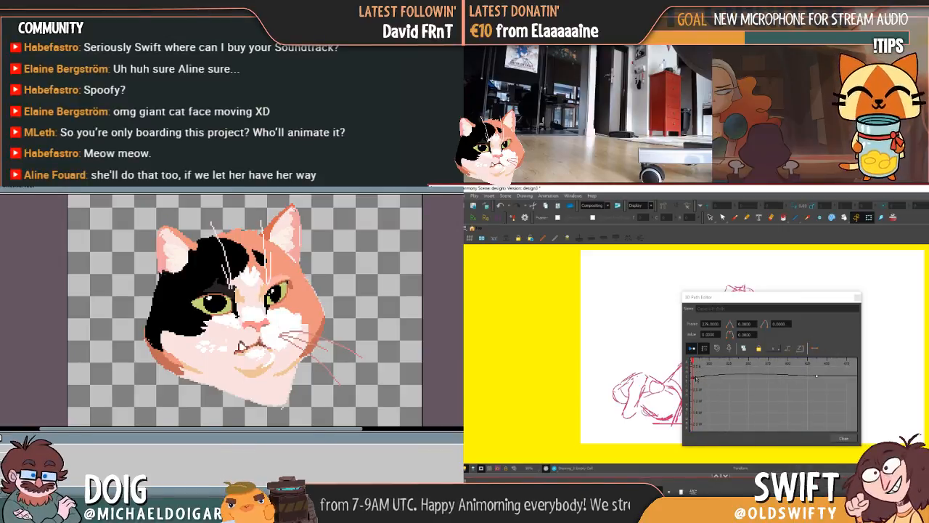
scroll(697, 381, up, 3)
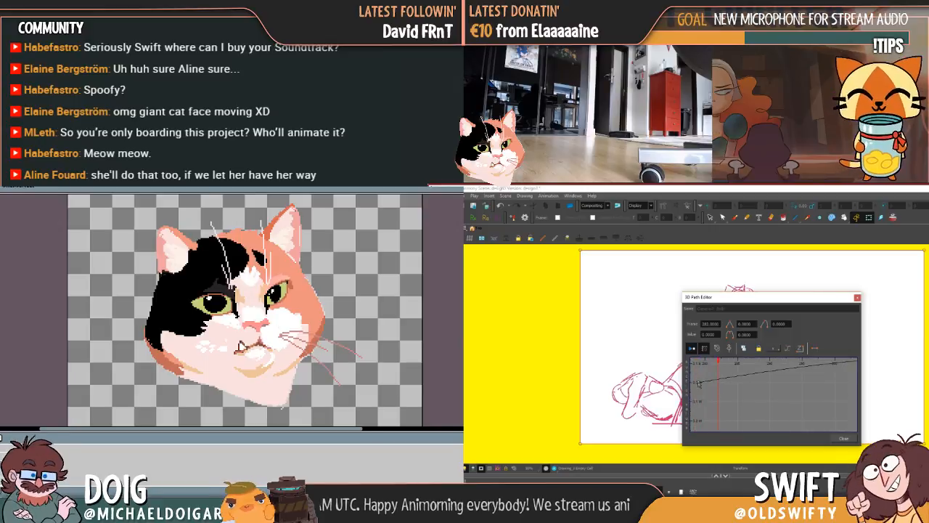
click(698, 384)
right_click(699, 384)
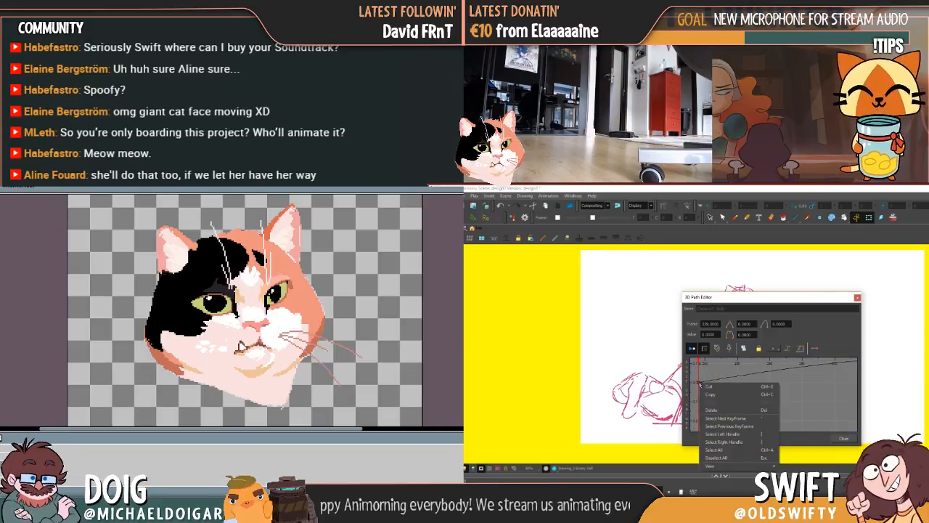
key(Escape)
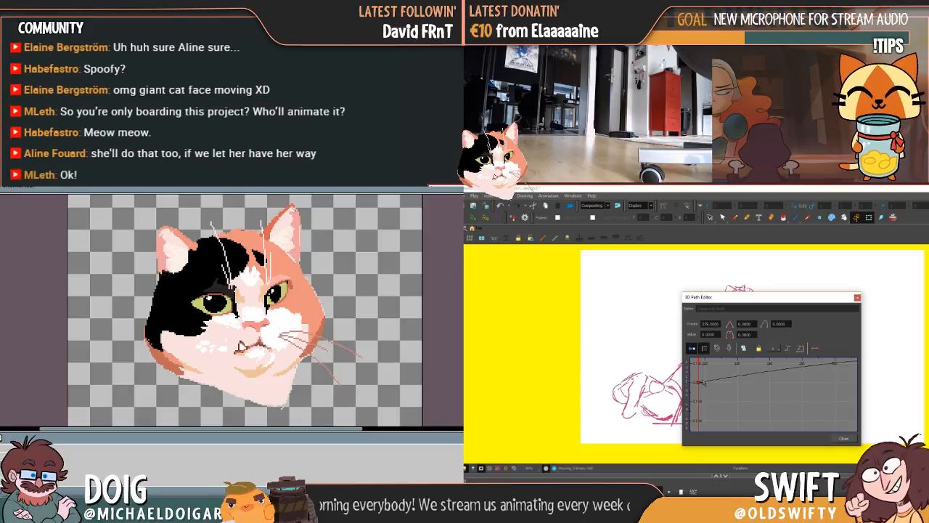
scroll(742, 381, down, 3)
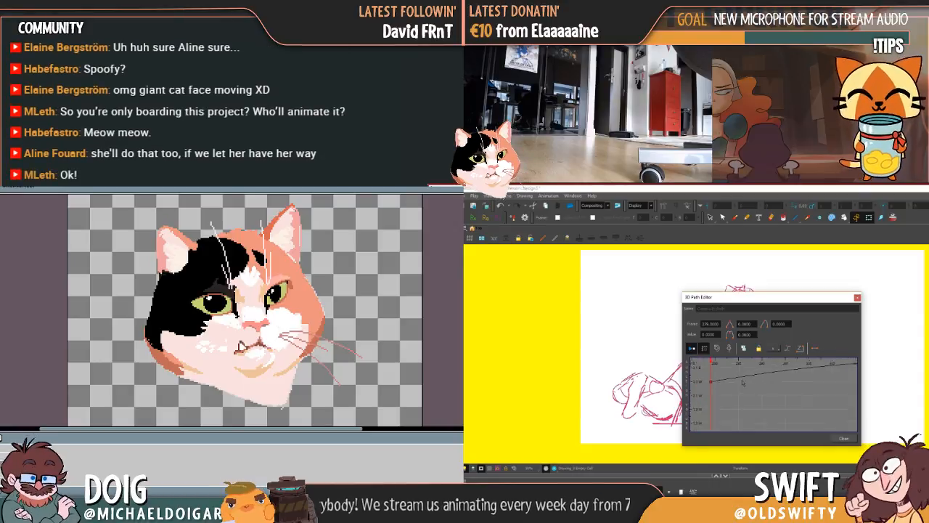
scroll(773, 383, down, 1)
drag(792, 386, 740, 381)
scroll(767, 403, down, 1)
scroll(740, 381, down, 3)
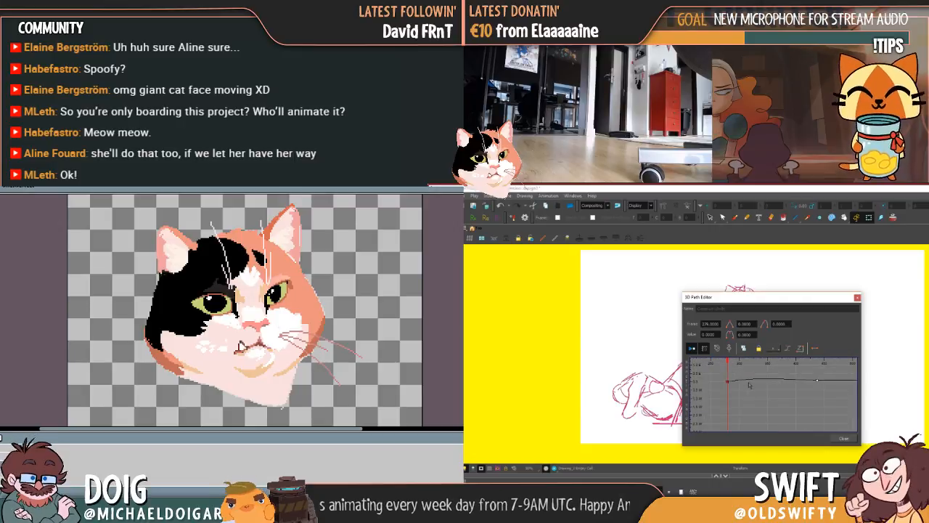
Delete the keyframe at frame 279 from the camera's 3D path curve
click(744, 379)
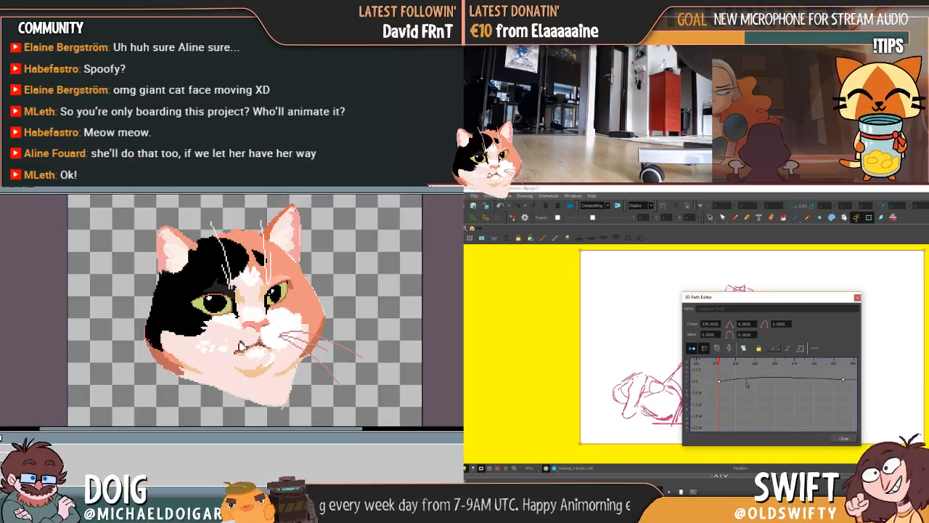
click(747, 384)
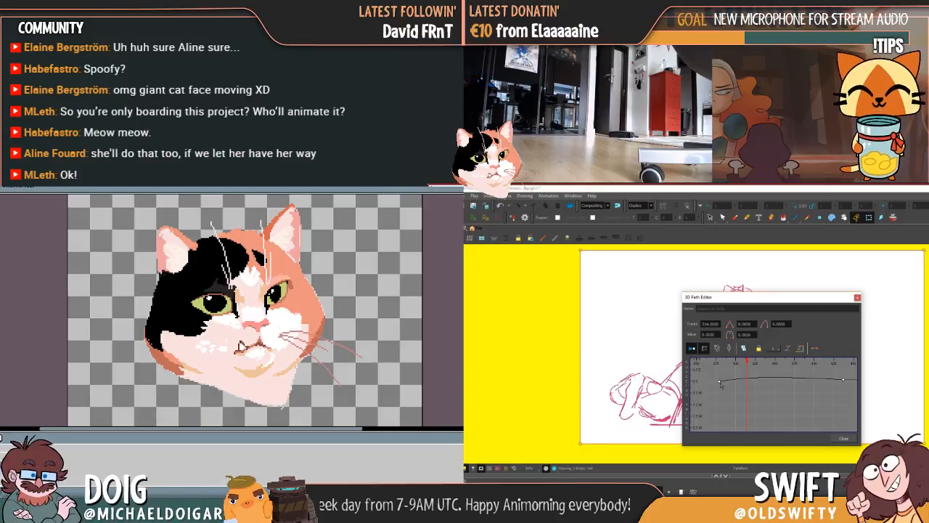
click(719, 381)
key(Delete)
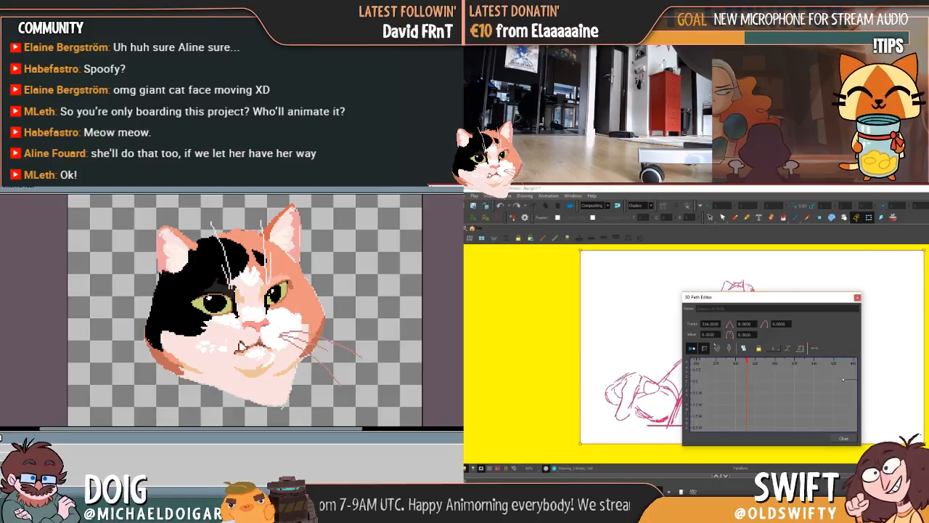
key(ctrl+z)
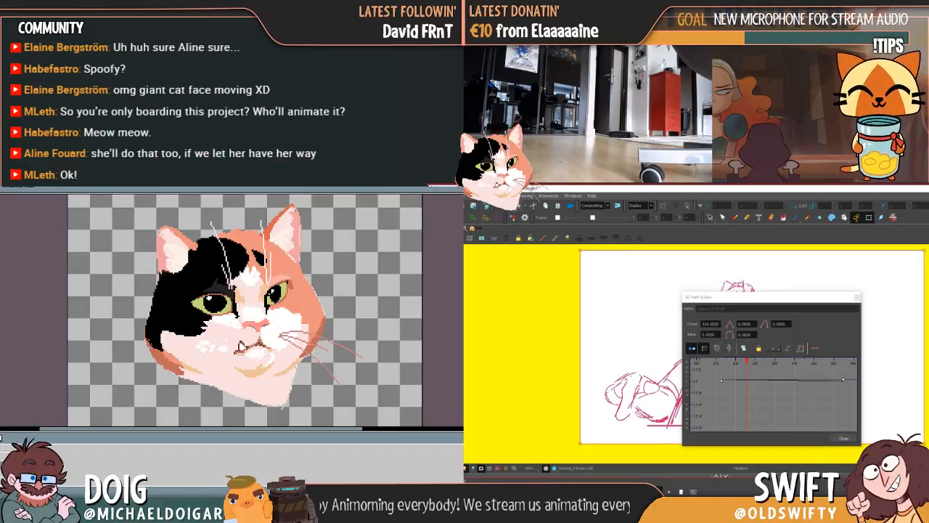
key(Delete)
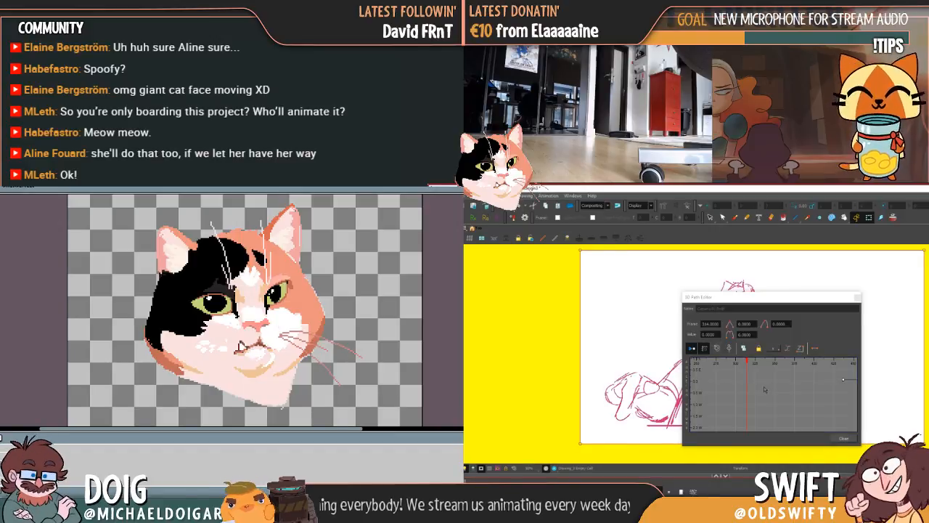
Select the next remaining keyframe on the camera's 3D path curve, check the curve around it, and close the 3D Path Editor
mouse_move(747, 361)
mouse_down()
mouse_move(724, 361)
mouse_move(764, 361)
mouse_move(703, 361)
mouse_move(719, 361)
mouse_up()
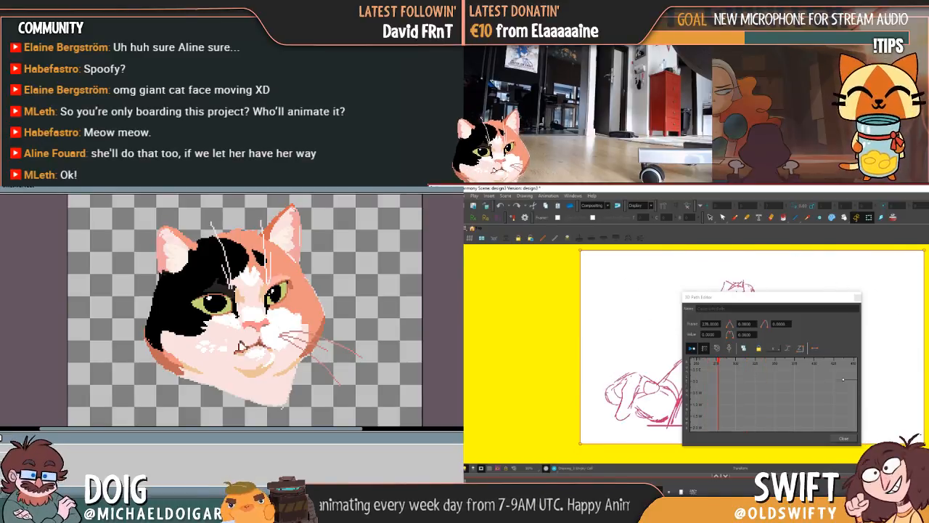
key(ctrl+z)
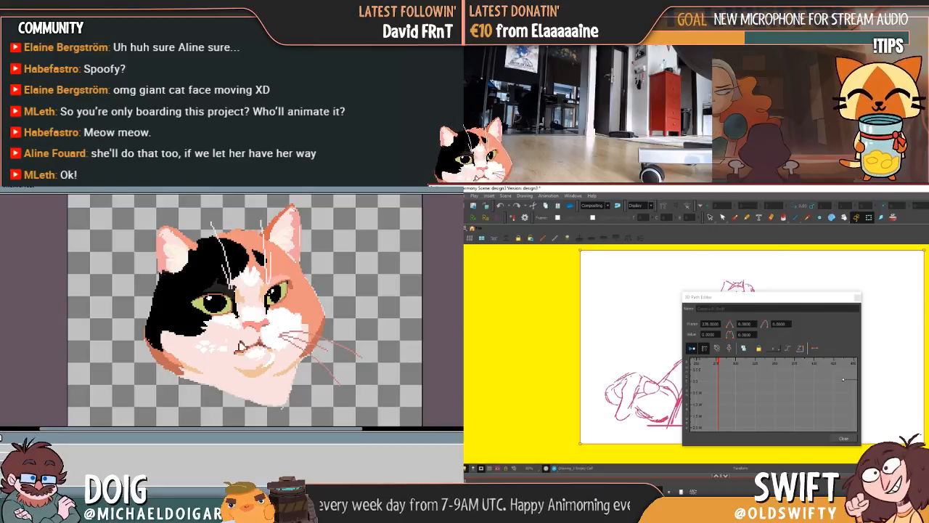
mouse_move(719, 361)
mouse_down()
mouse_move(733, 361)
mouse_move(701, 362)
mouse_move(766, 362)
mouse_move(748, 361)
mouse_up()
click(842, 379)
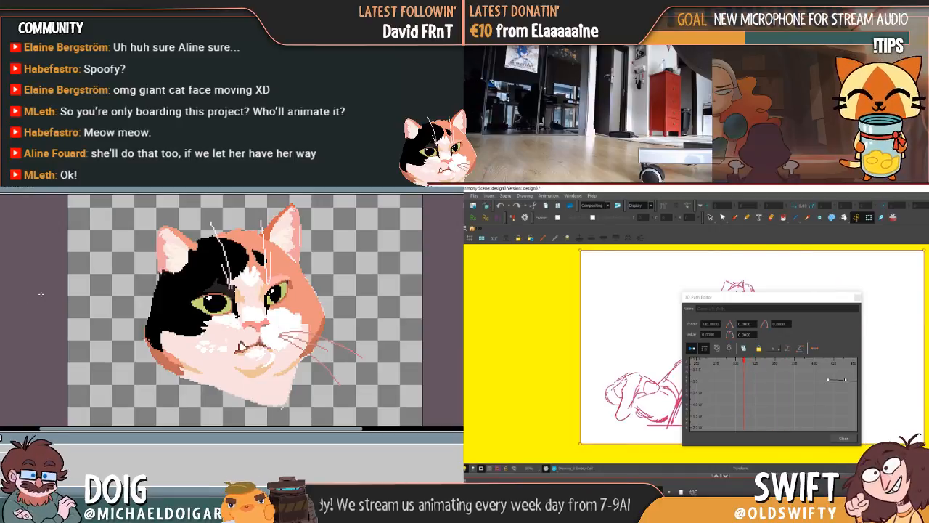
scroll(797, 409, down, 5)
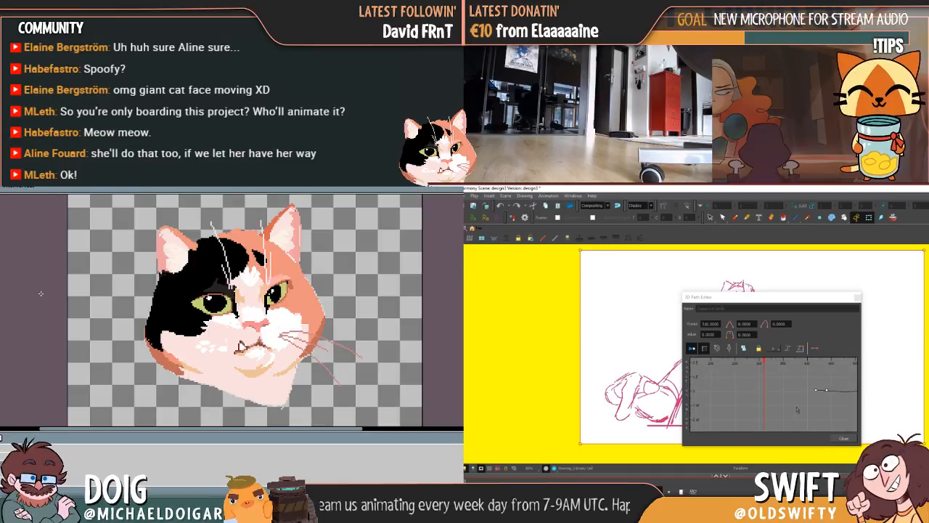
scroll(806, 411, up, 2)
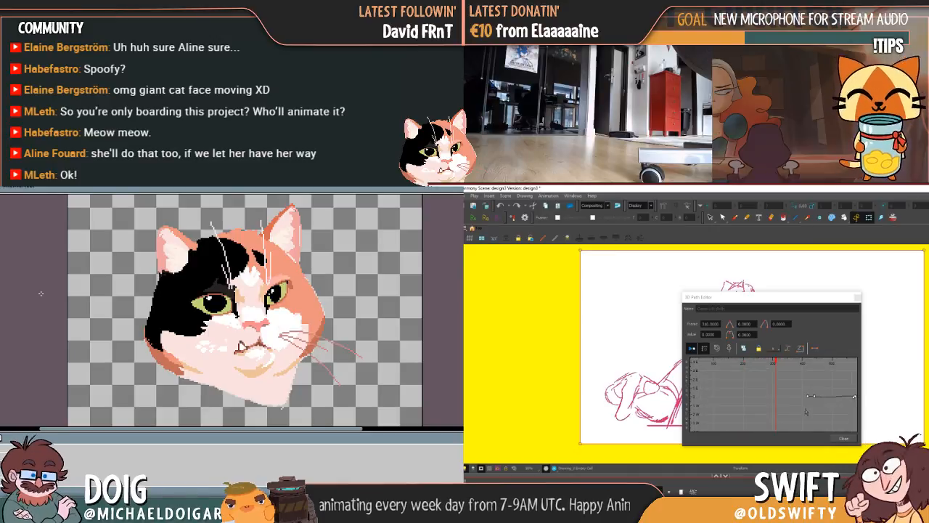
click(829, 448)
click(841, 439)
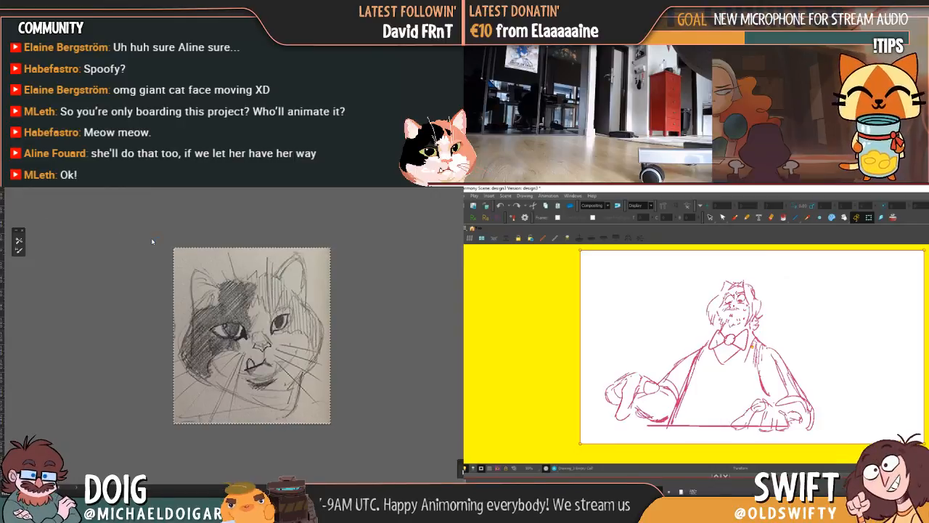
In Photoshop, create a new document 1920 pixels wide and 1080 pixels high
key(ctrl+n)
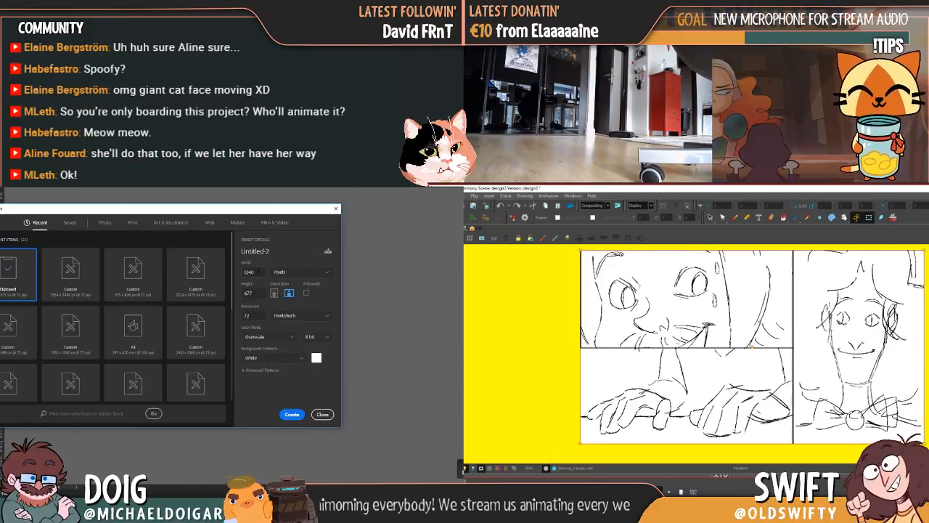
click(254, 272)
text(1920)
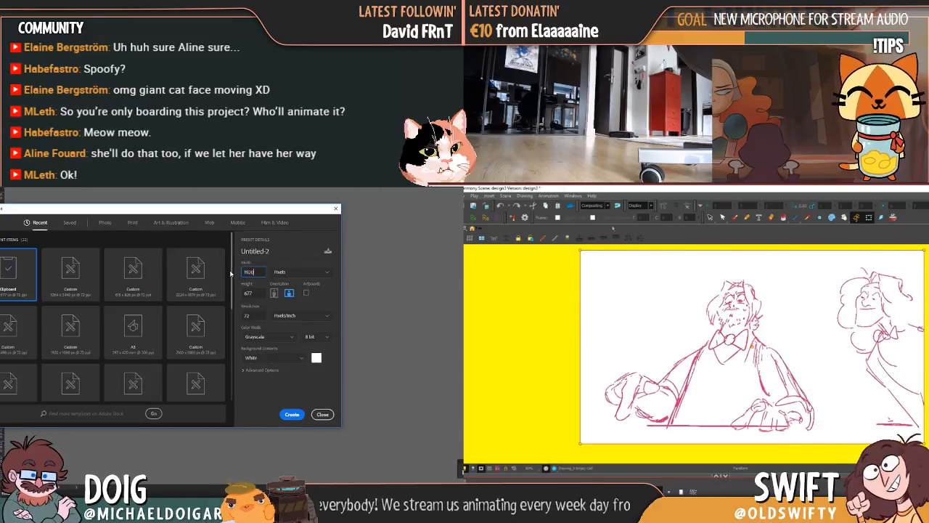
key(Tab)
text(10)
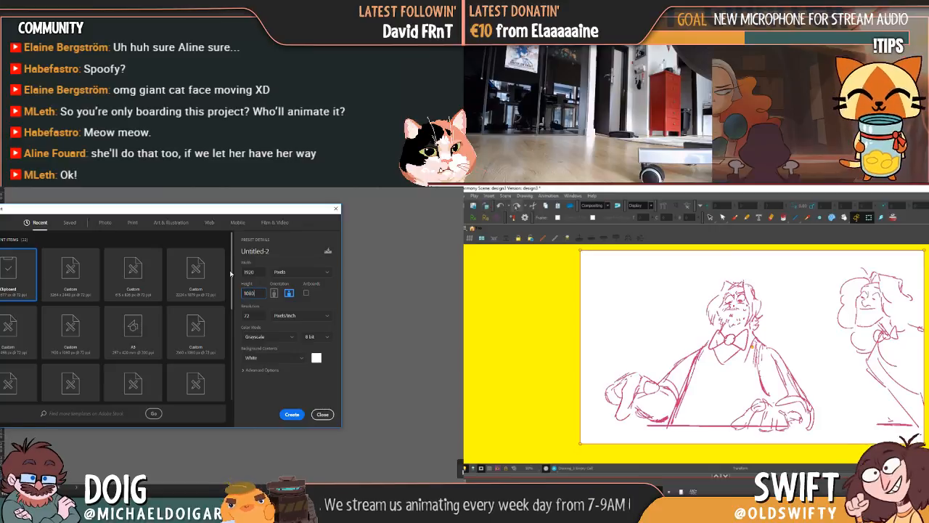
click(290, 415)
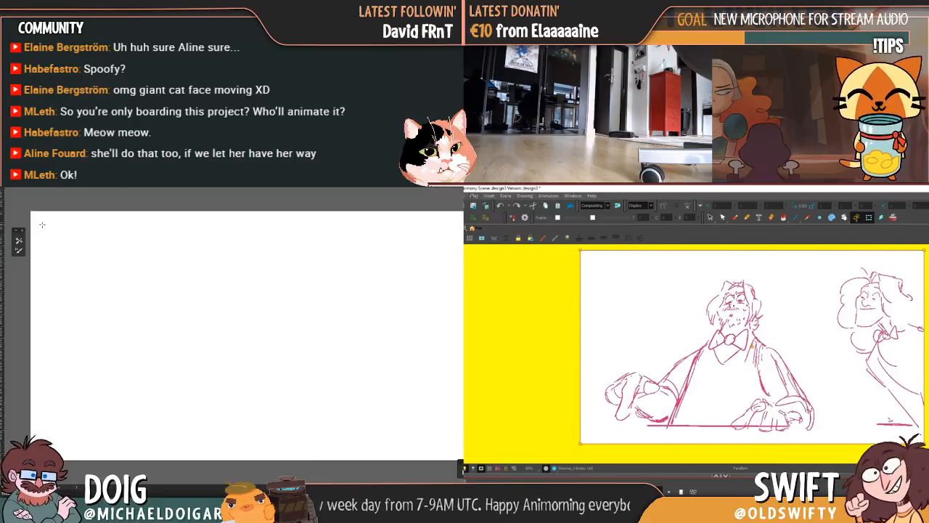
Fill the whole canvas with black, and fill a rectangle just inside its edges with white to leave a thin black border
mouse_move(26, 204)
mouse_down()
mouse_move(72, 257)
mouse_move(464, 460)
mouse_up()
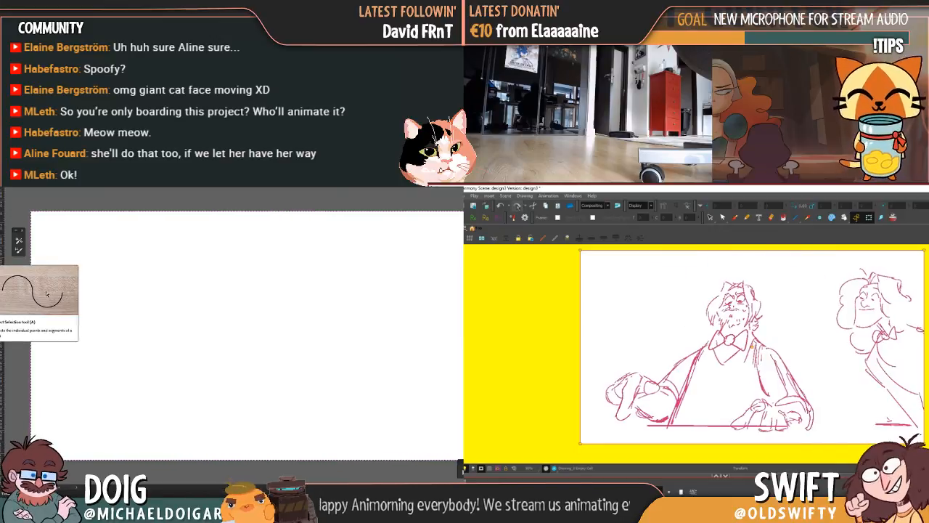
key(alt+BackSpace)
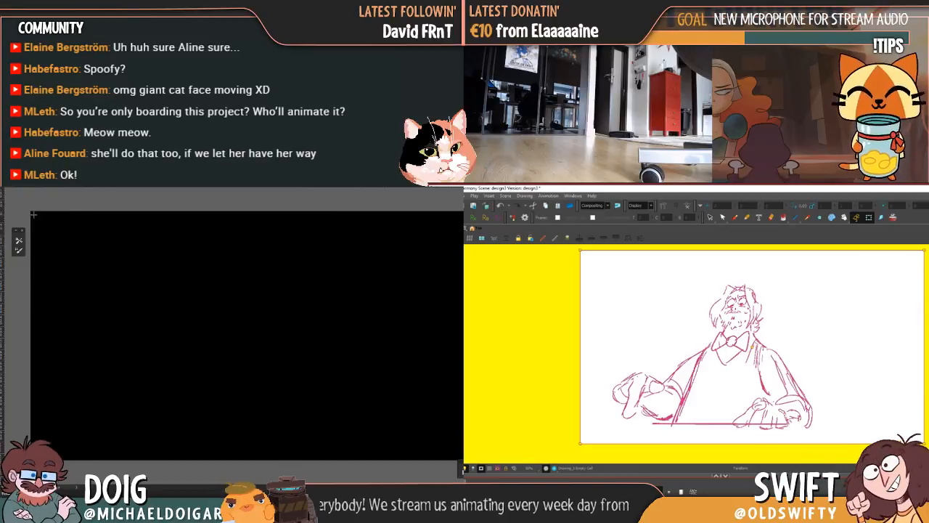
mouse_move(33, 215)
mouse_down()
mouse_move(46, 244)
mouse_move(254, 405)
mouse_move(464, 457)
mouse_up()
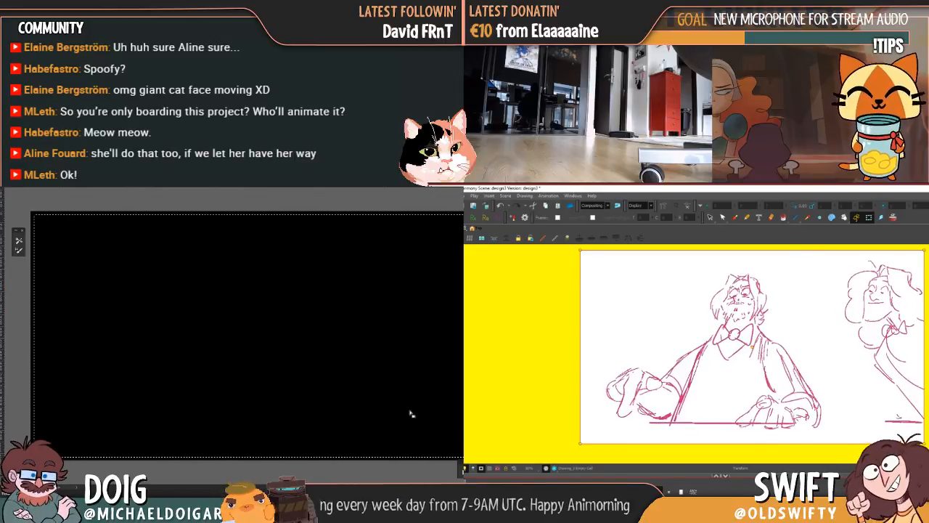
key(shift+F5)
click(234, 249)
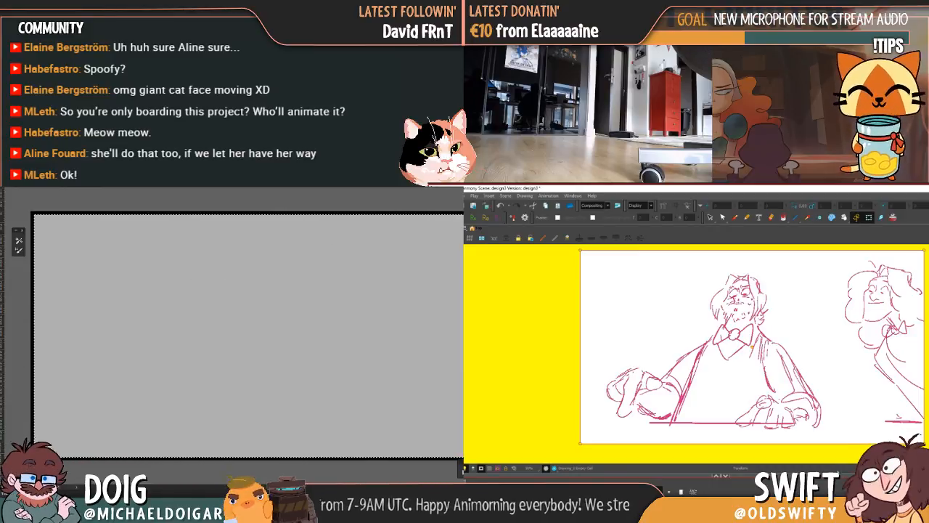
key(ctrl+z)
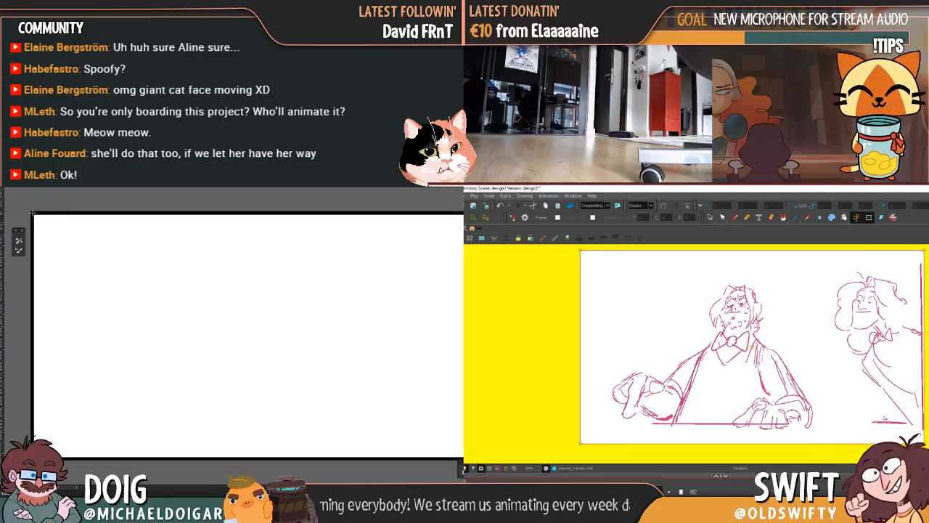
Add a thin orange border just inside the black one by filling the narrow strip along the edge of the white area
drag(32, 214, 308, 448)
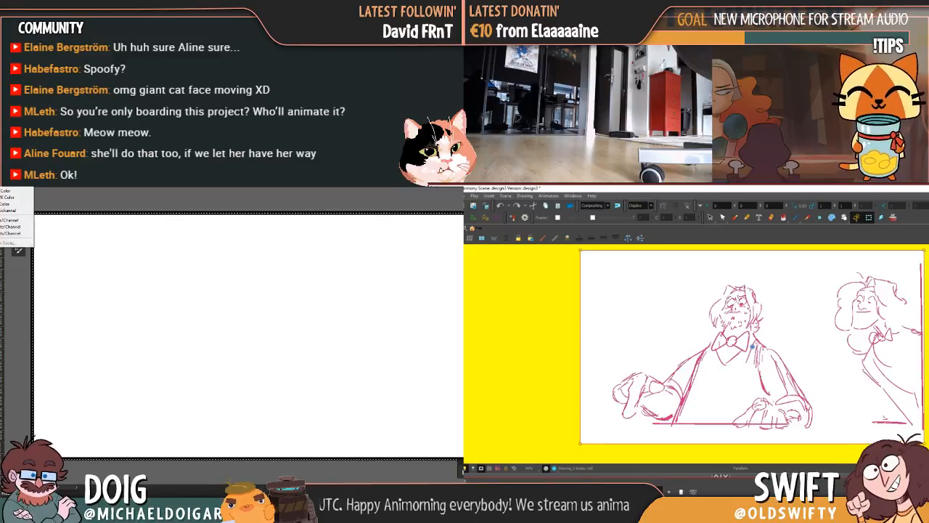
click(12, 189)
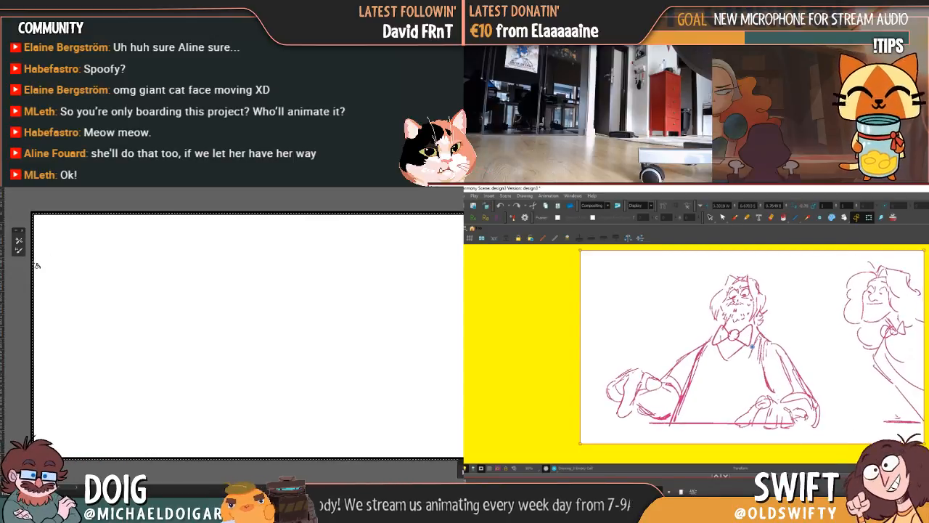
key(alt+BackSpace)
key(ctrl+z)
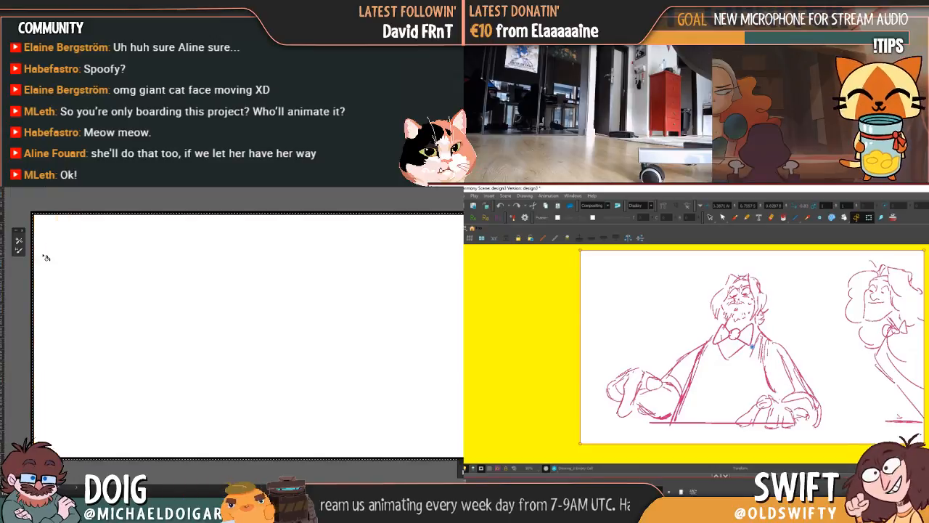
key(ctrl+plus)
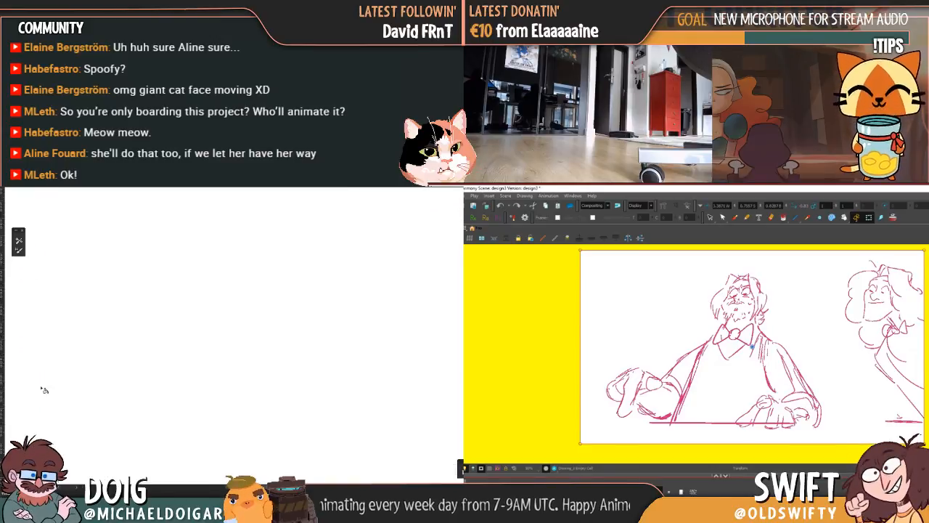
drag(172, 354, 355, 363)
drag(177, 320, 150, 367)
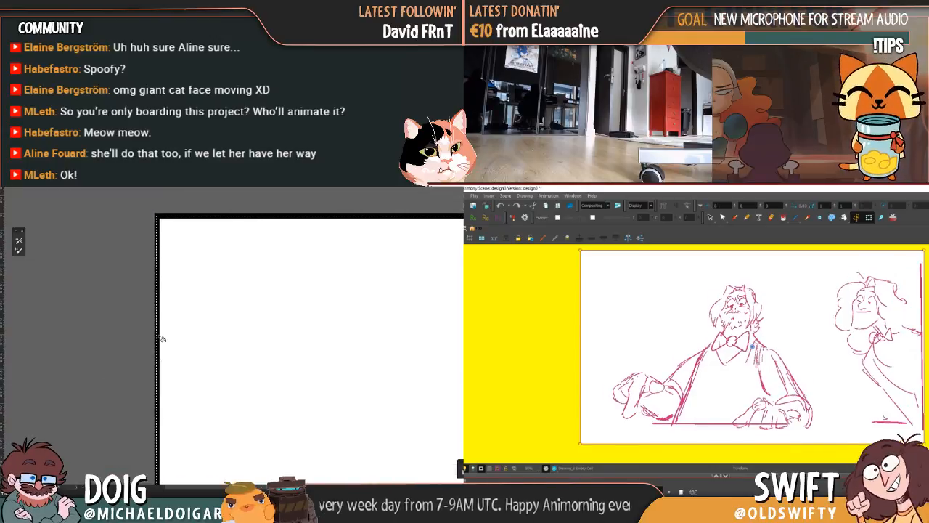
click(159, 337)
drag(218, 312, 138, 315)
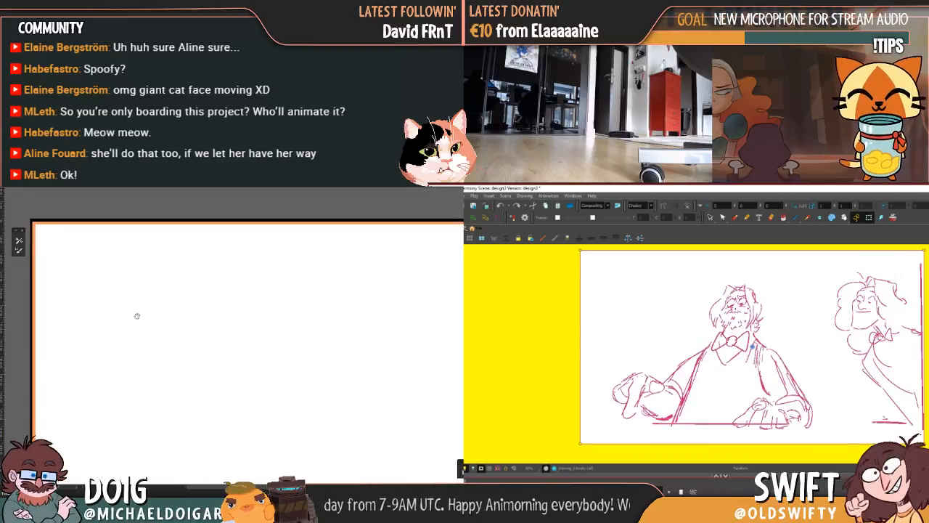
Check the black and orange border around the whole canvas and up close at its upper-left corner
key(ctrl+0)
key(ctrl+minus)
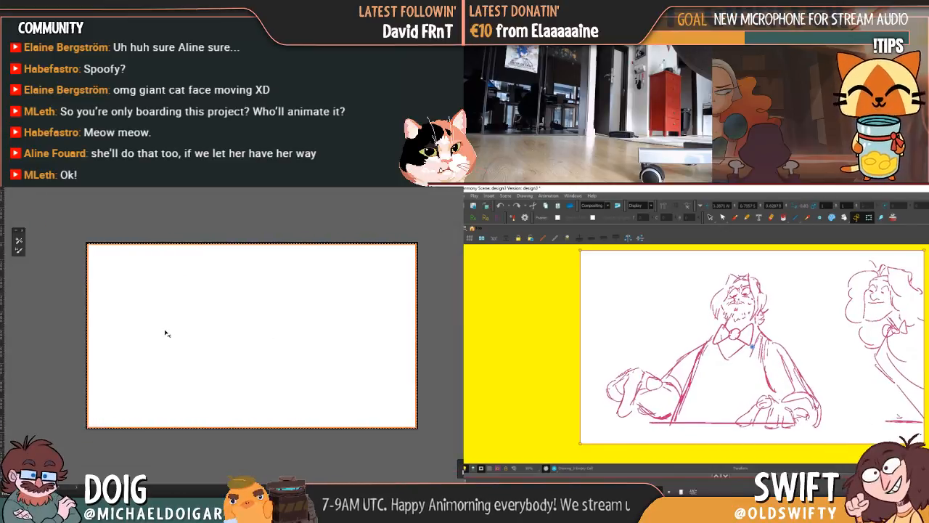
key(ctrl+plus)
key(ctrl+plus)
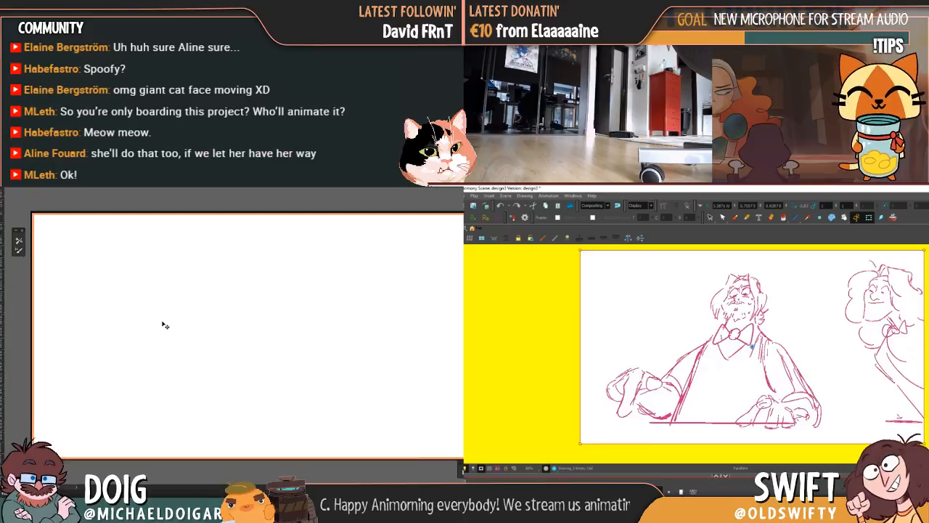
drag(165, 324, 125, 317)
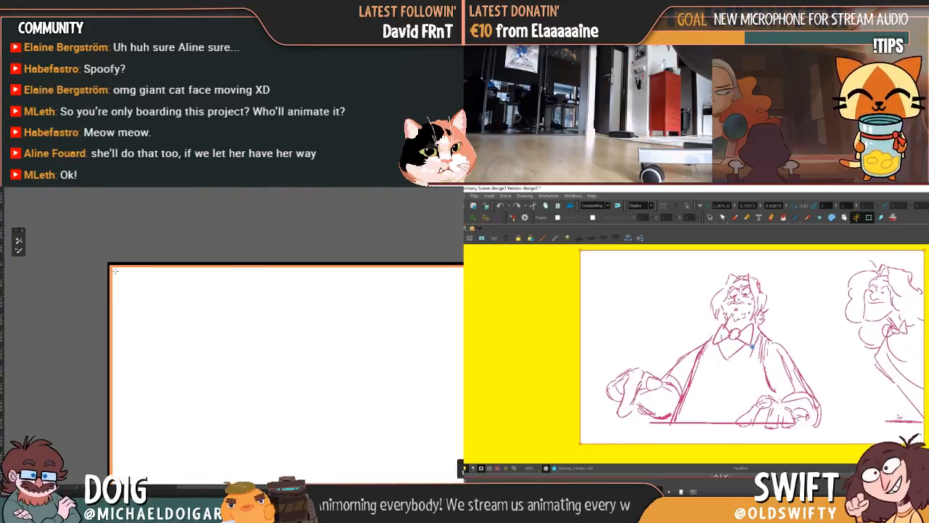
Select the white area inside the orange border, try a low-opacity colour fill on it, and fill the selection with black
mouse_move(114, 269)
mouse_down()
mouse_move(210, 402)
mouse_move(369, 481)
mouse_move(462, 481)
mouse_move(462, 468)
mouse_up()
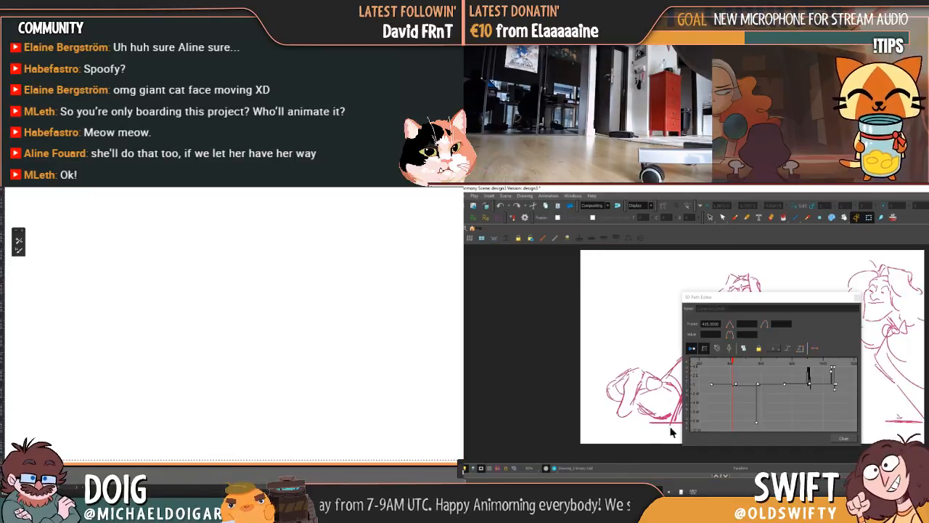
key(shift+F5)
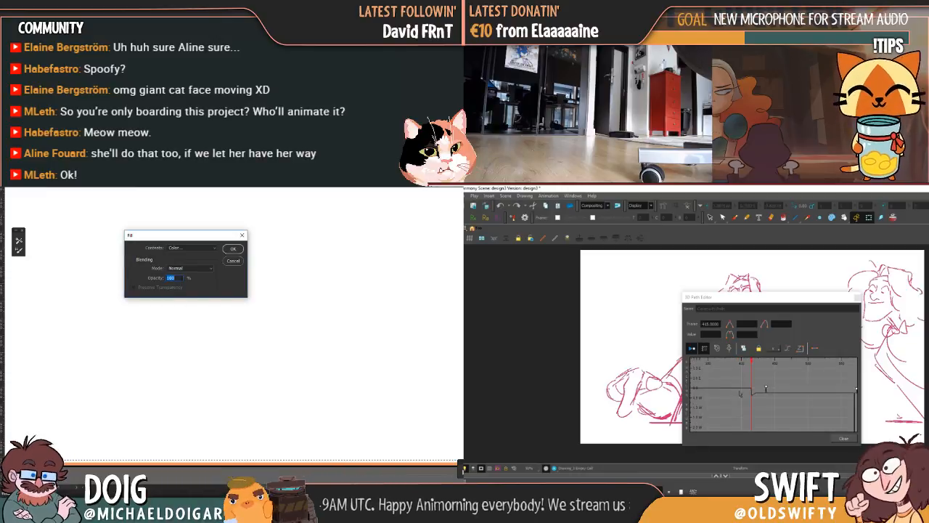
click(230, 252)
click(178, 286)
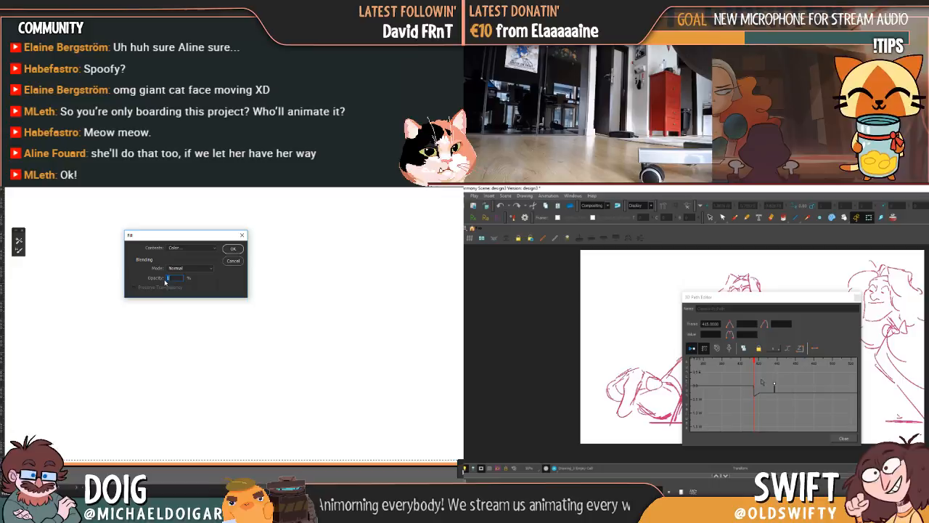
click(228, 260)
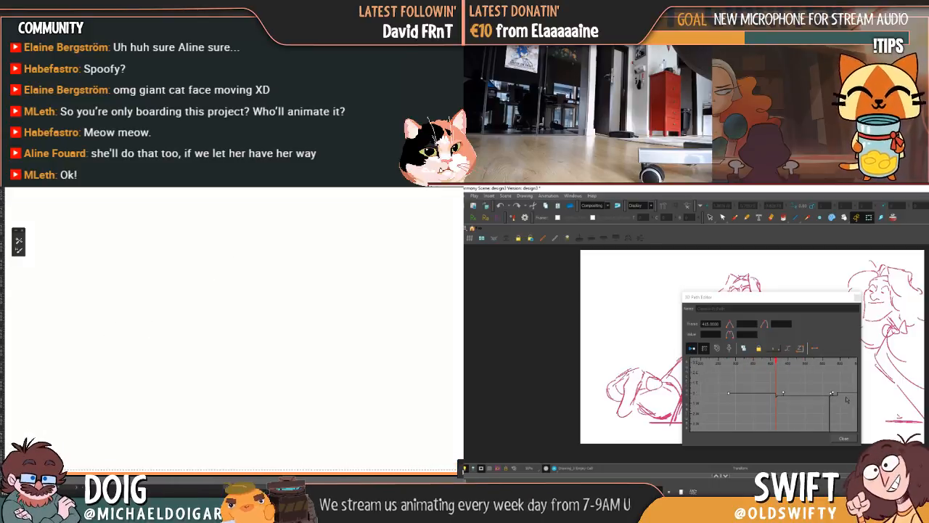
key(ctrl+BackSpace)
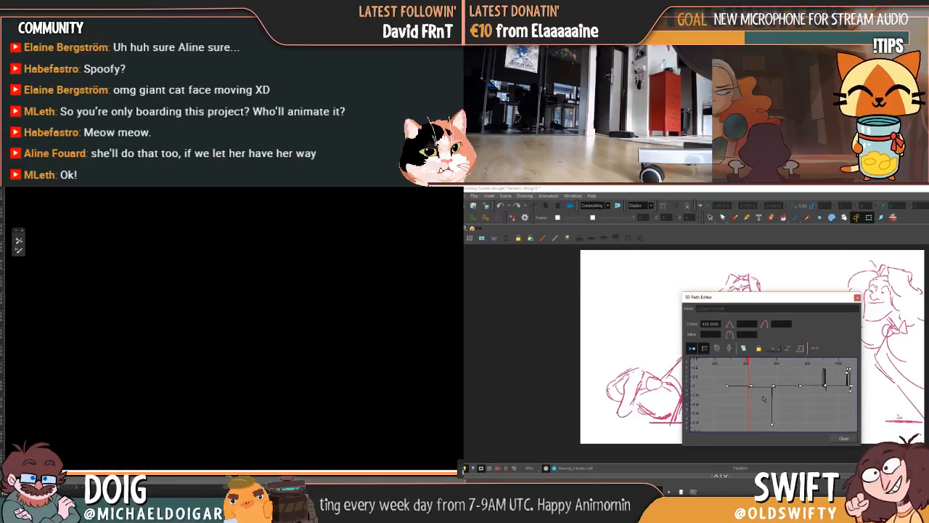
Clear the black area inside the border so only the black and orange frame remains over transparency
key(ctrl+shift+n)
click(142, 419)
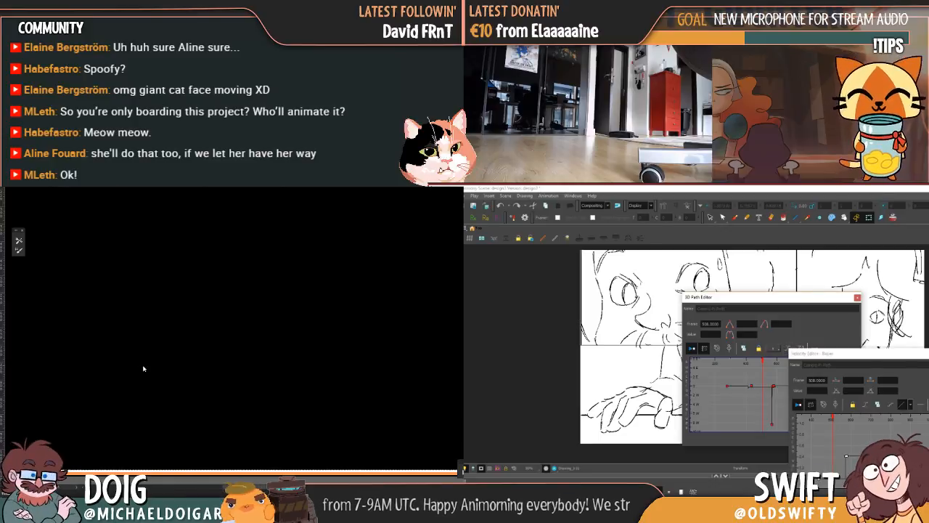
key(Delete)
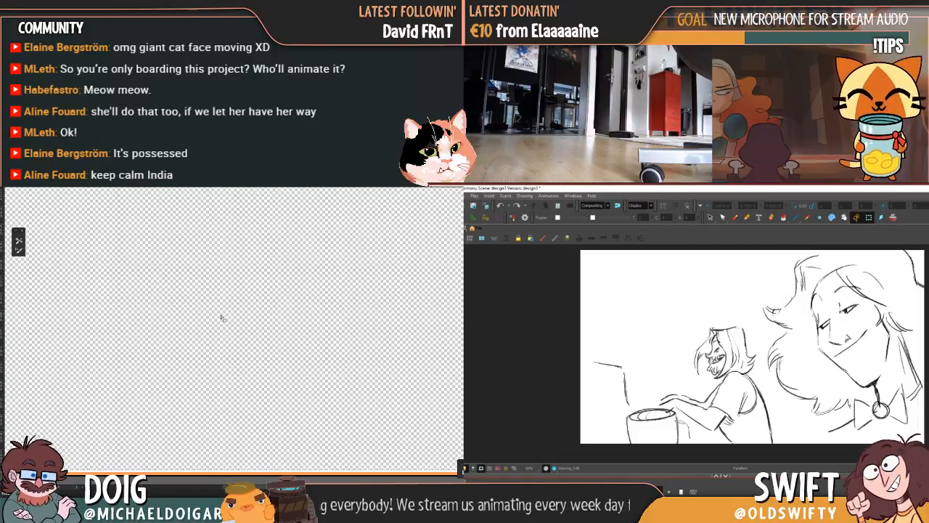
Save the transparent frame image as a PNG using the large file size, fastest saving option
scroll(225, 315, down, 3)
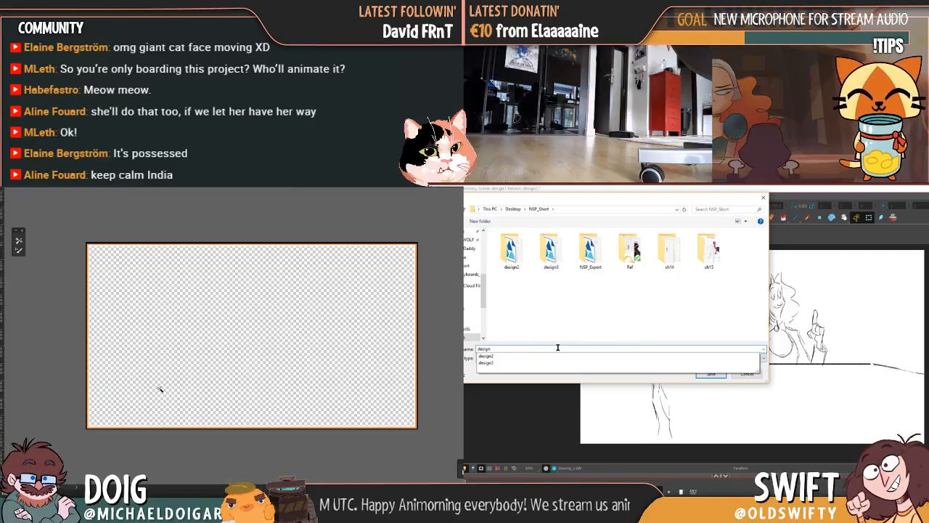
scroll(218, 370, up, 4)
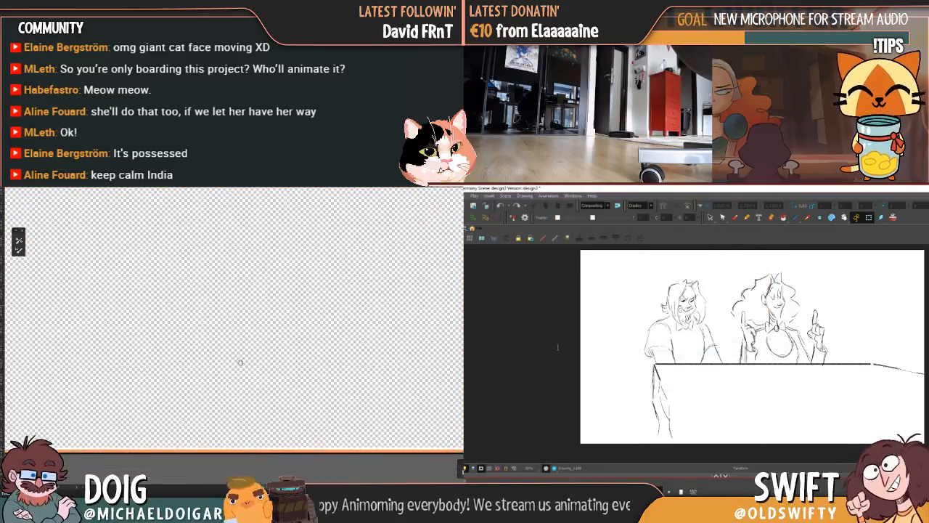
scroll(240, 362, down, 3)
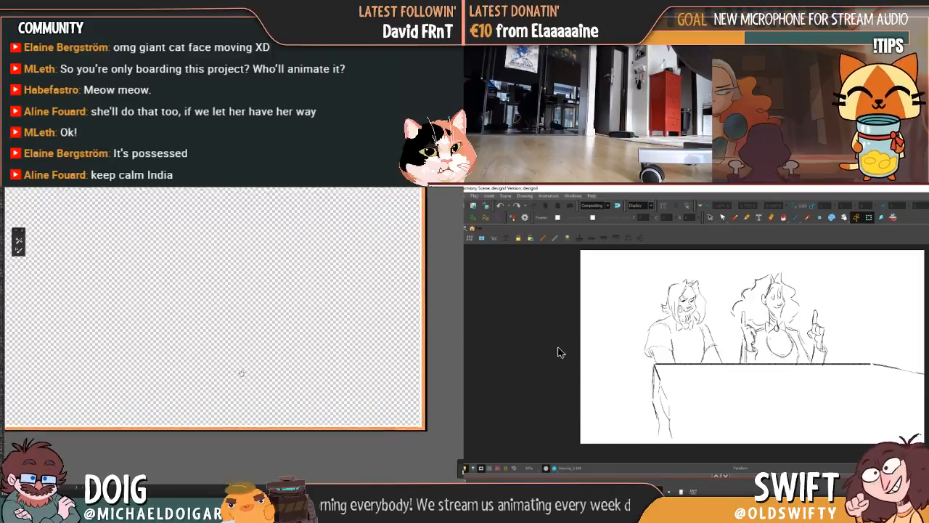
scroll(242, 363, up, 1)
scroll(241, 356, down, 2)
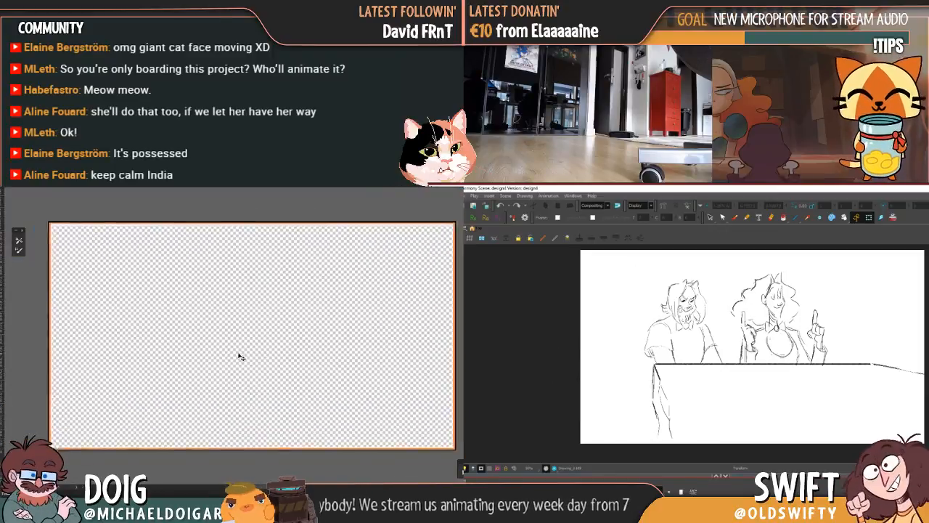
scroll(241, 356, down, 1)
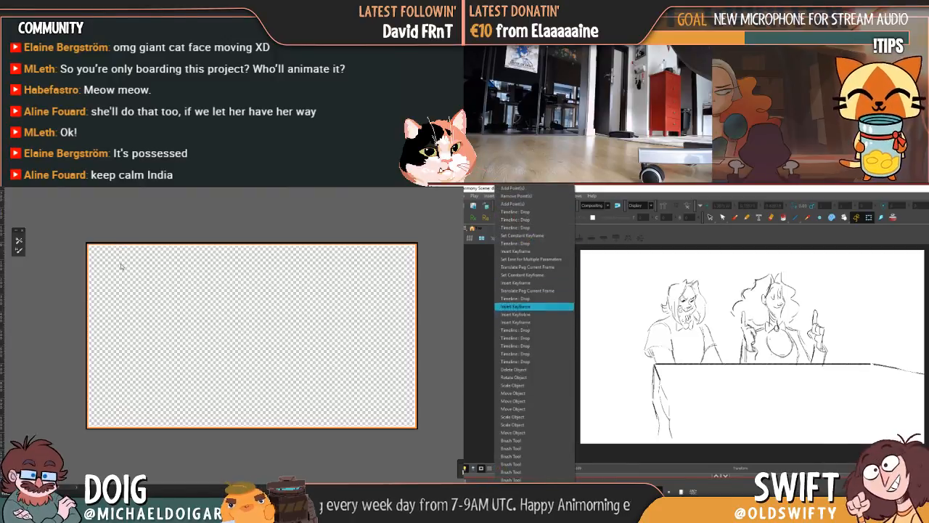
key(ctrl+s)
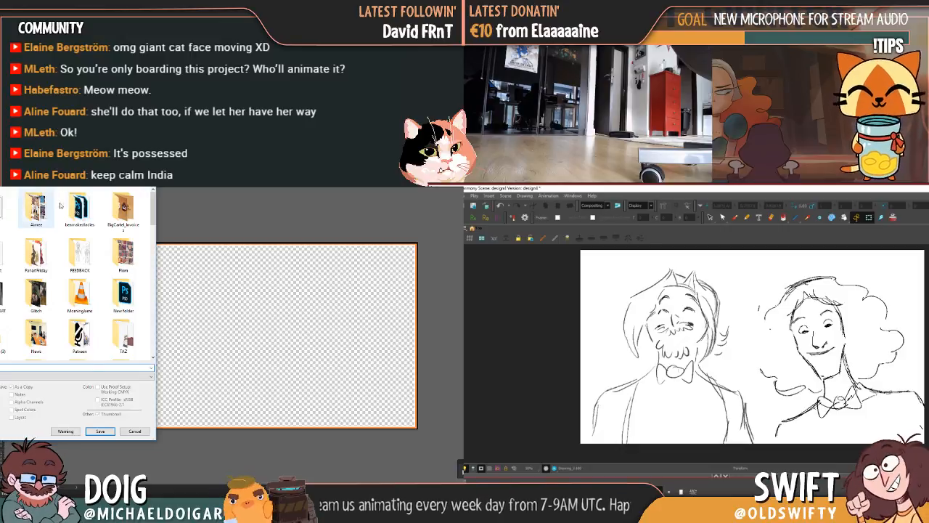
mouse_move(152, 209)
mouse_down()
mouse_move(160, 267)
mouse_move(157, 241)
mouse_up()
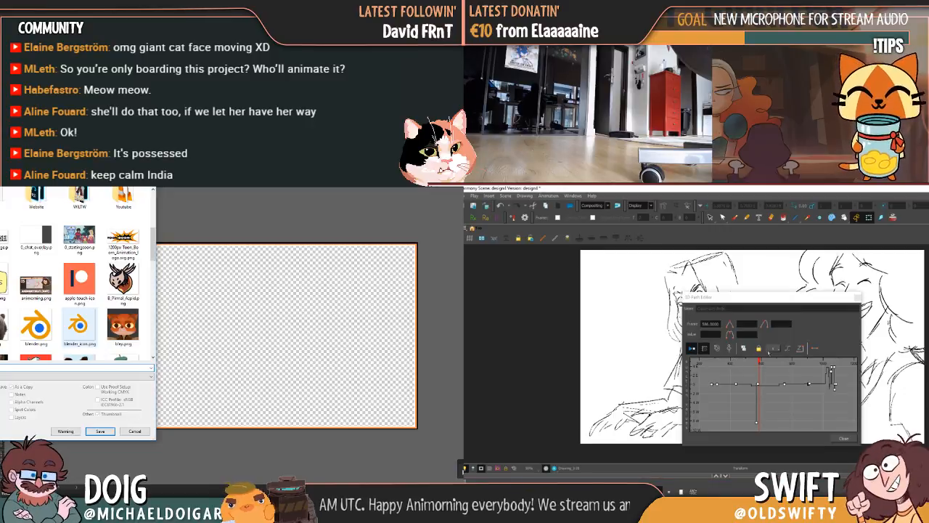
click(101, 431)
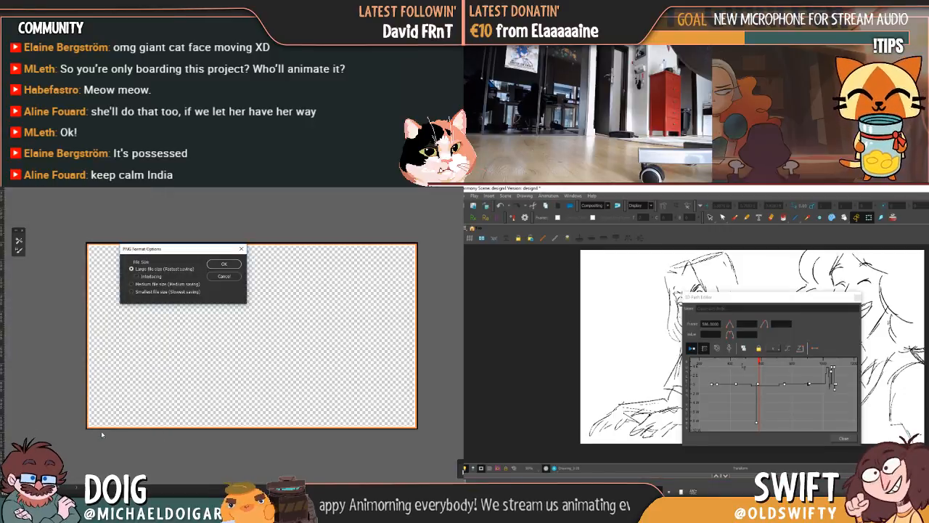
click(223, 263)
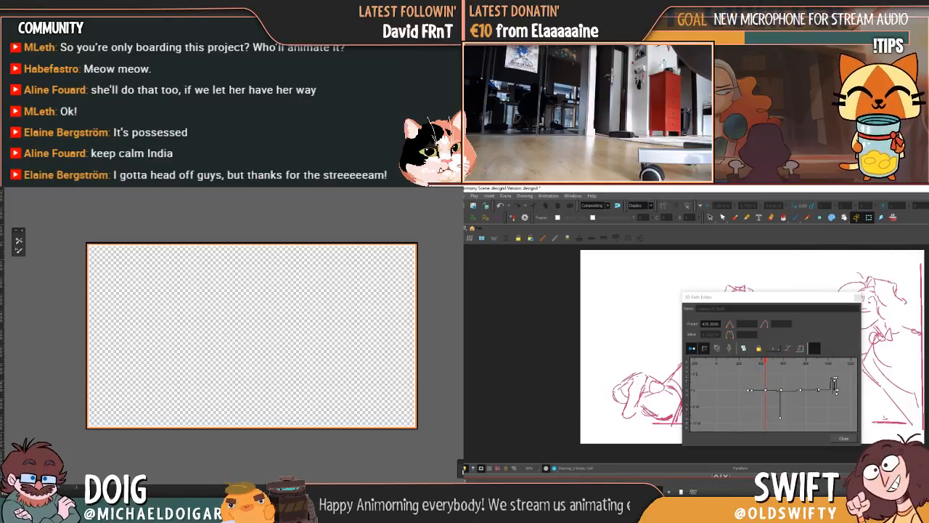
In Harmony, close the 3D Path Editor and open the design3 scene, discarding the current scene's unsaved changes
key(space)
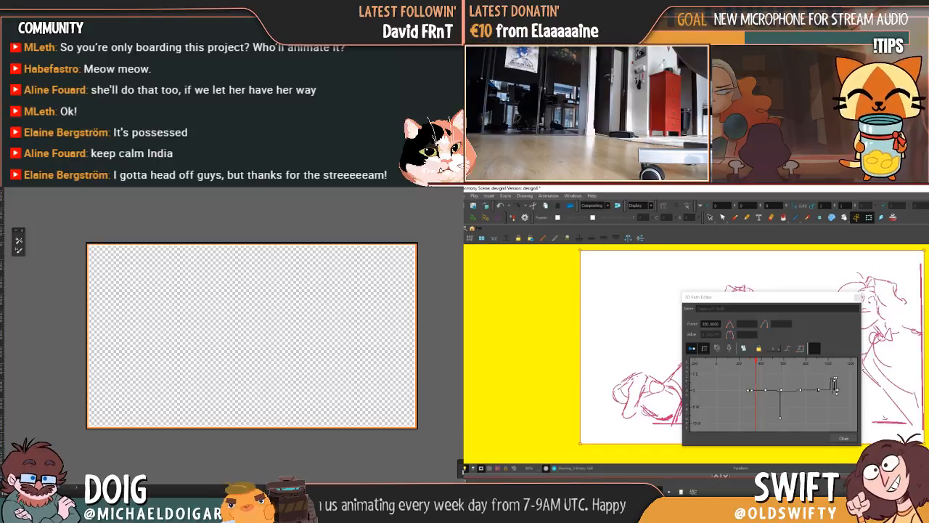
click(842, 439)
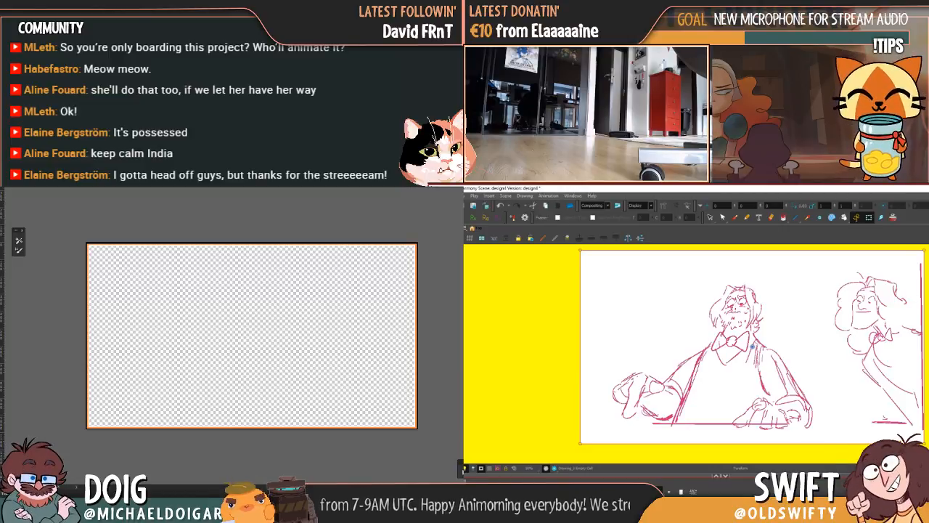
key(alt+f)
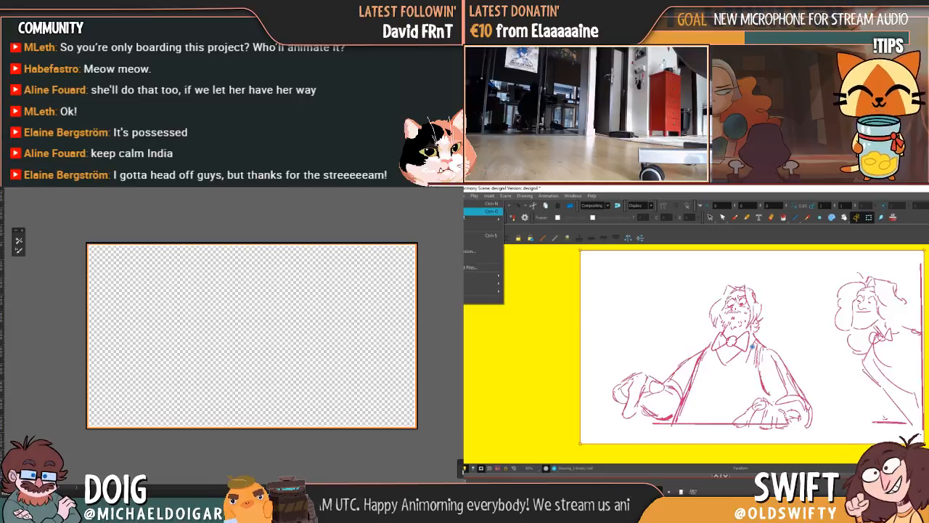
click(521, 229)
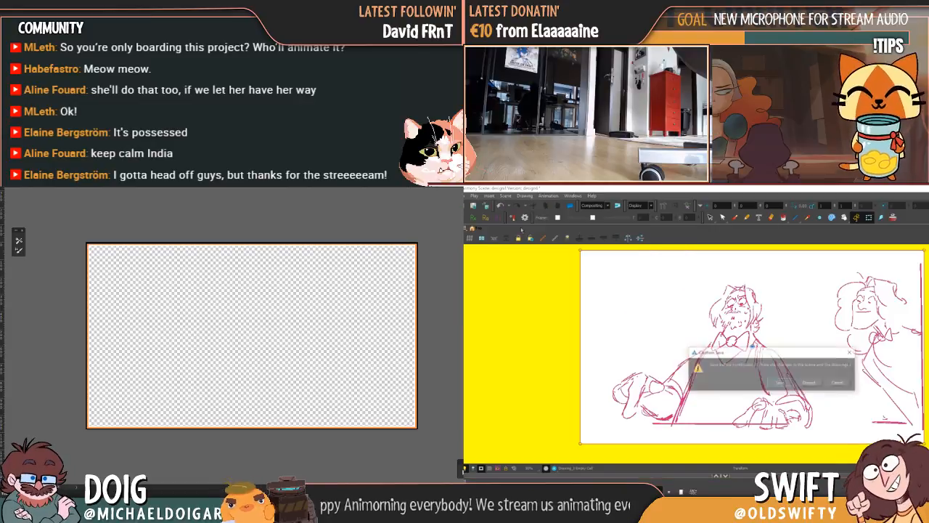
click(803, 385)
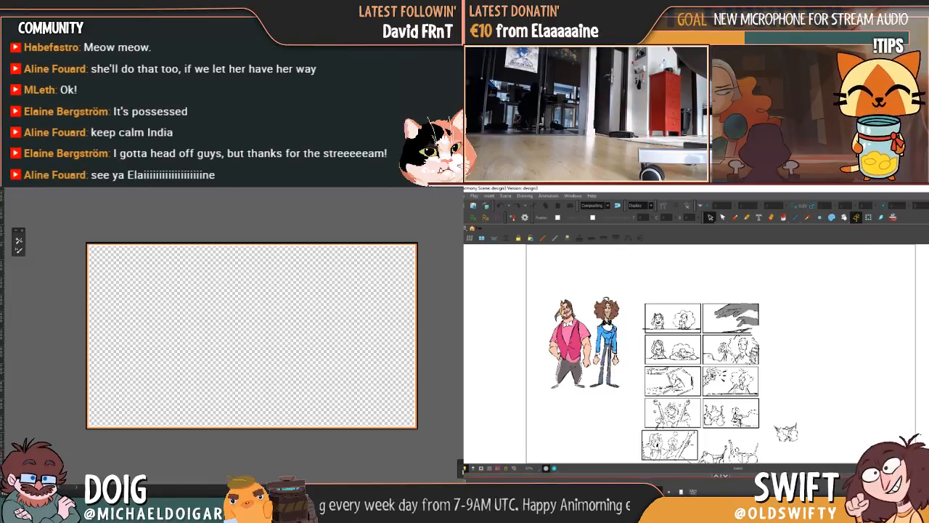
Step forward through the storyboard drawings and examine the camera frame around the pink sketch of the bearded man
key(.)
key(.)
key(.)
key(.)
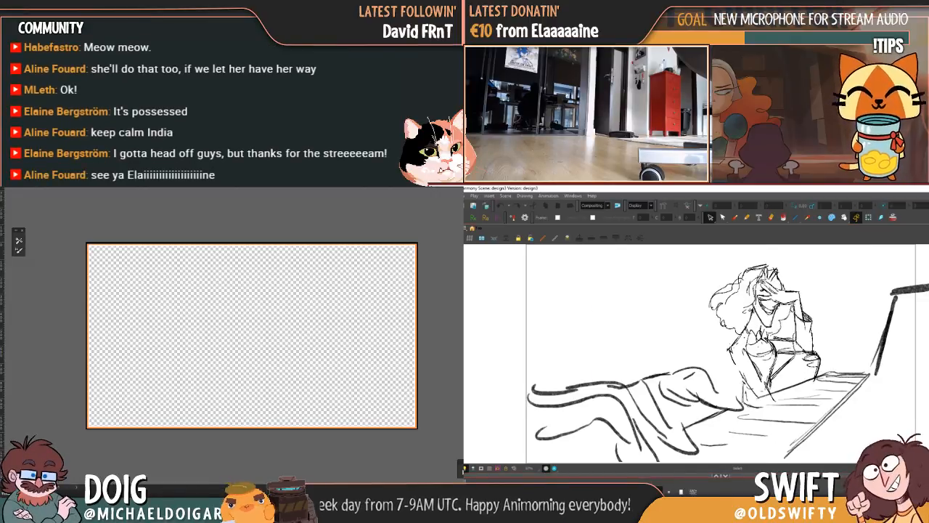
key(.)
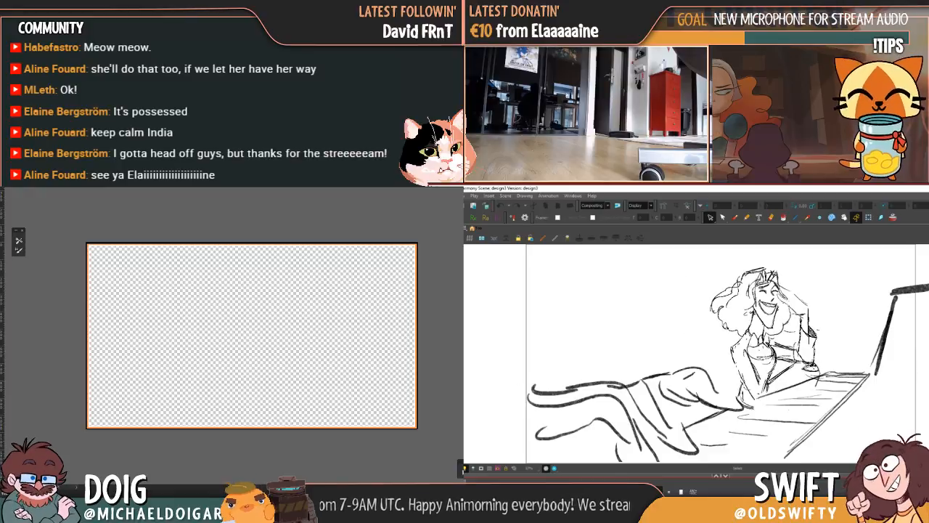
key(.)
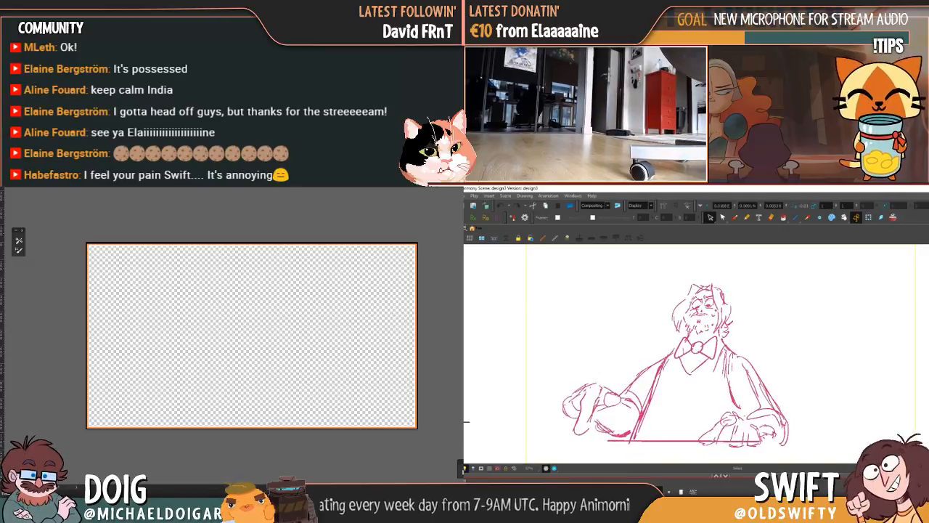
scroll(689, 356, down, 4)
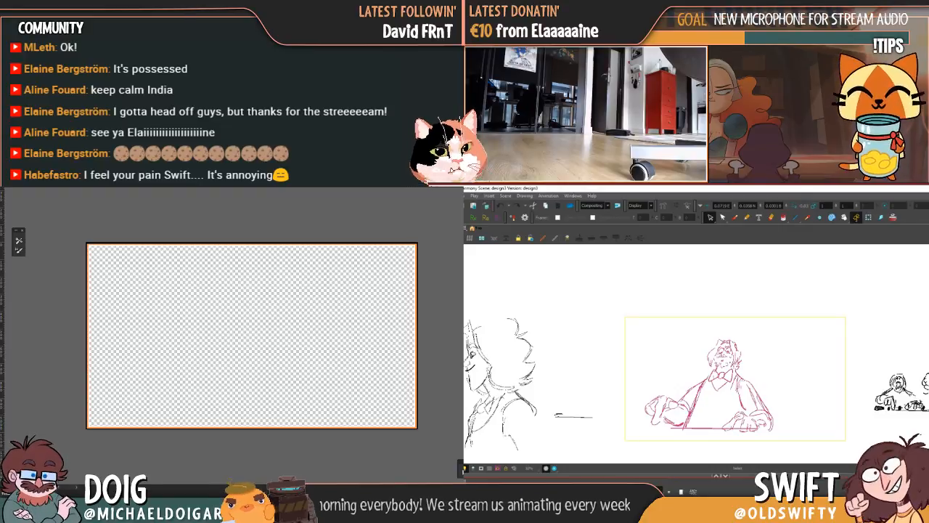
scroll(708, 396, up, 5)
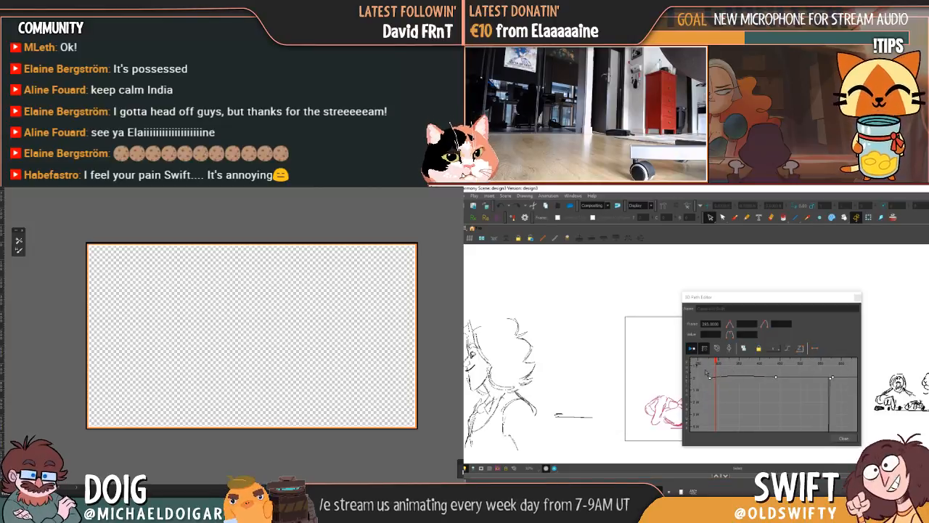
Select the camera path's first keyframe and apply velocity on the X, Y and Z axes from the Velocity Editor
click(710, 378)
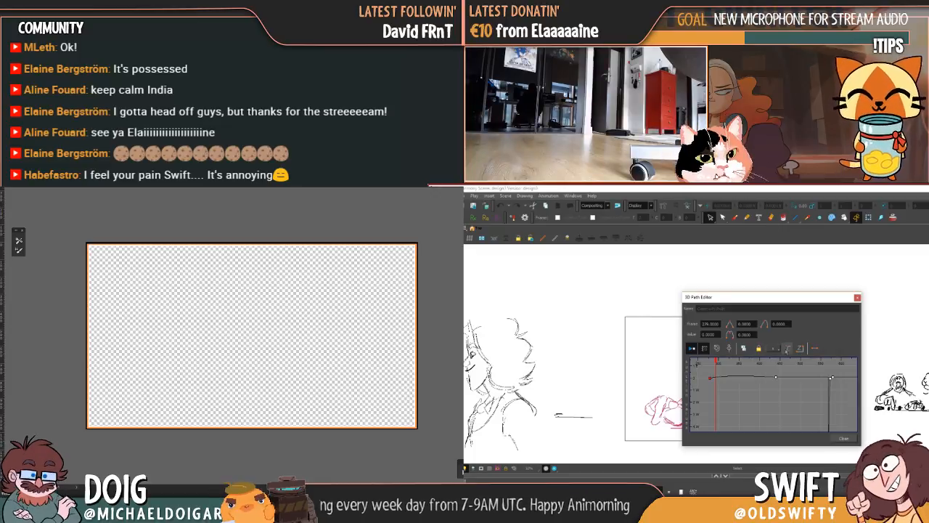
click(787, 348)
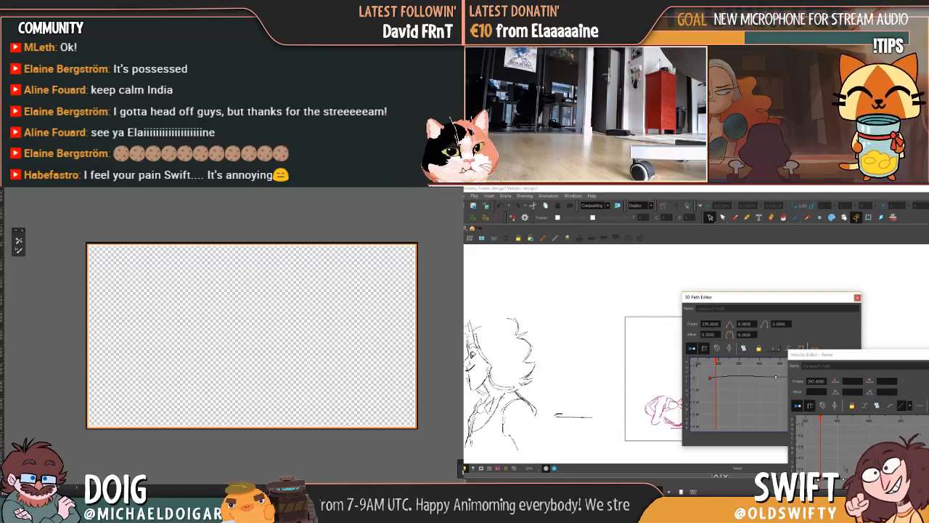
scroll(845, 468, up, 2)
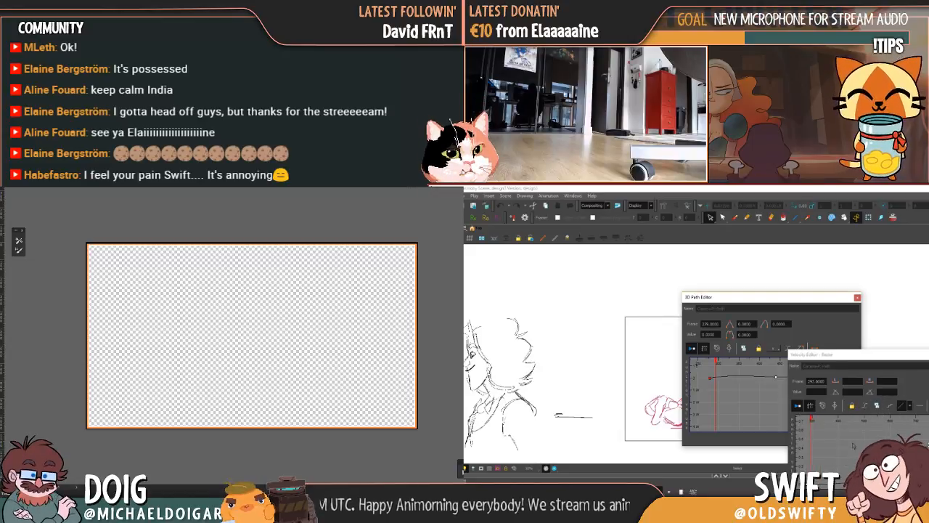
click(865, 405)
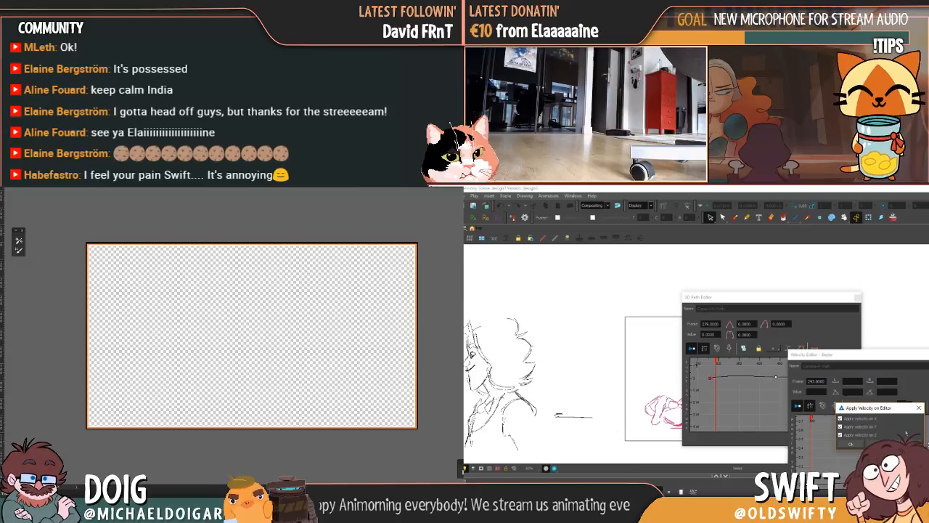
key(Return)
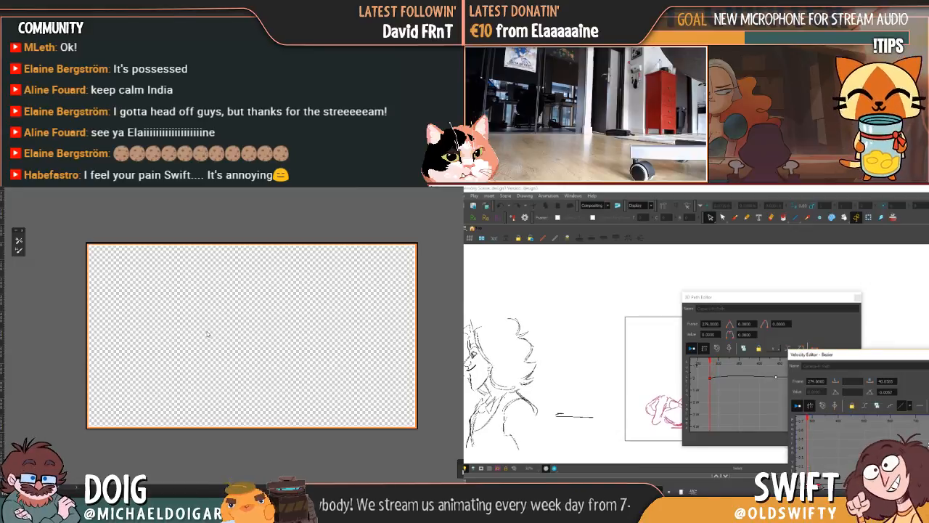
Ease the camera velocity curve by about 76 frames out of frame 279 and about 78 frames into frame 440
key(comma)
key(comma)
key(comma)
key(comma)
key(comma)
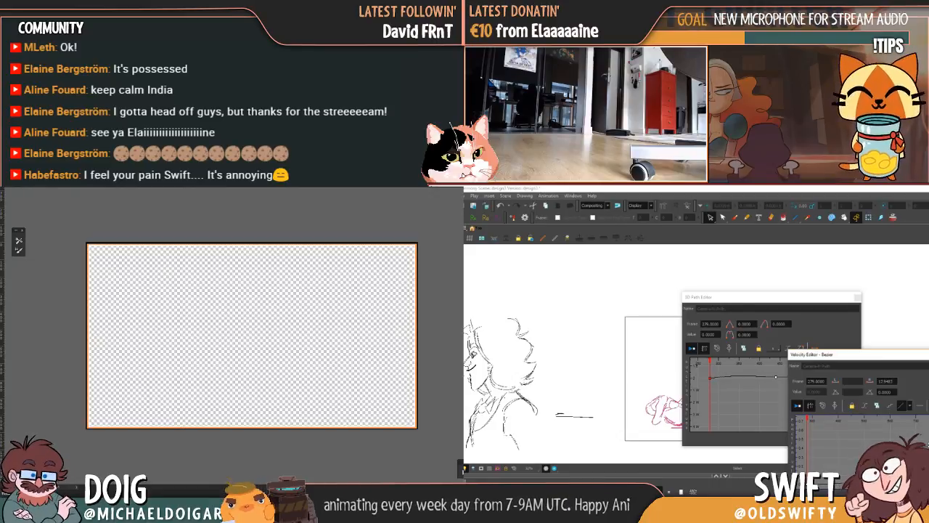
key(apostrophe)
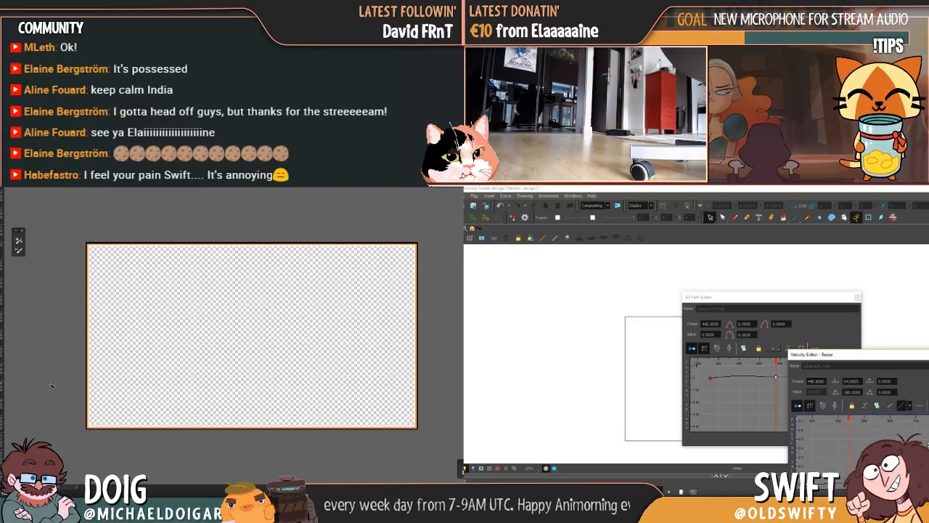
key(semicolon)
key(ctrl+plus)
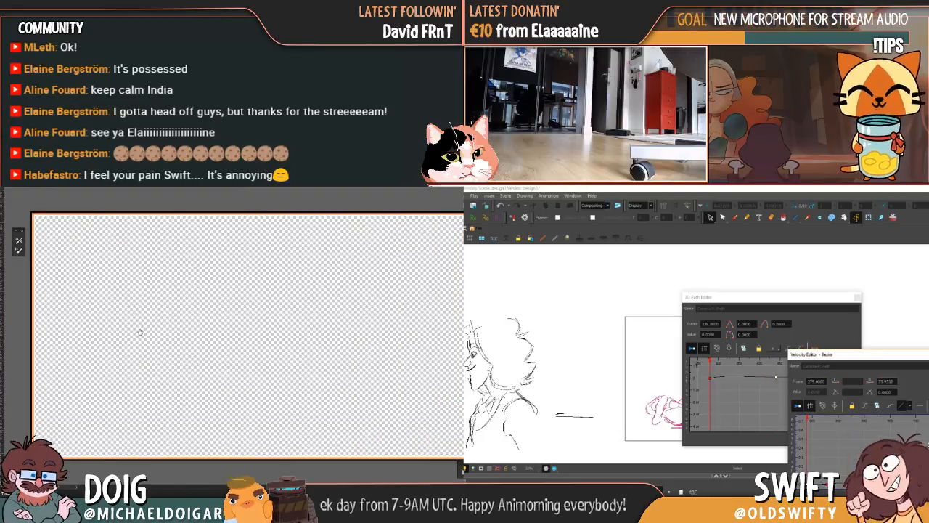
key(apostrophe)
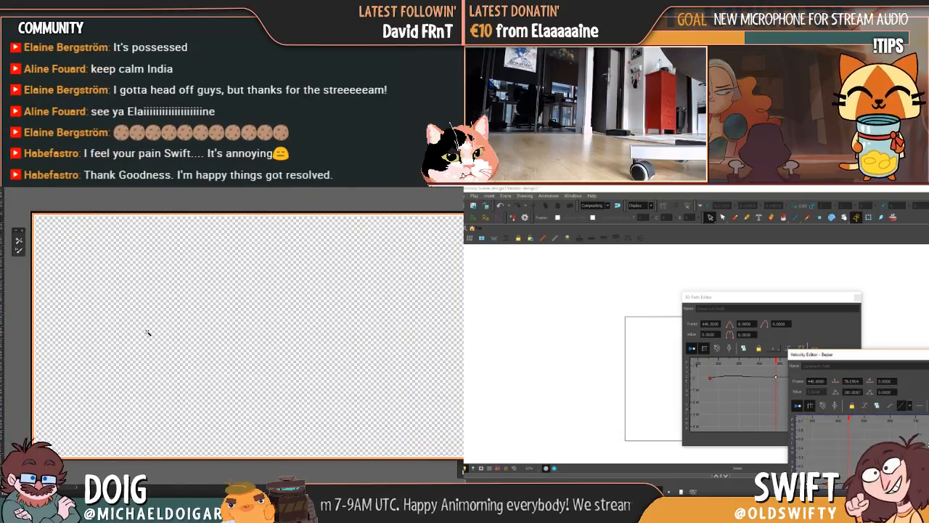
Reset the velocity ease out of the frame 279 camera keyframe to 0 and close the Velocity Editor
key(semicolon)
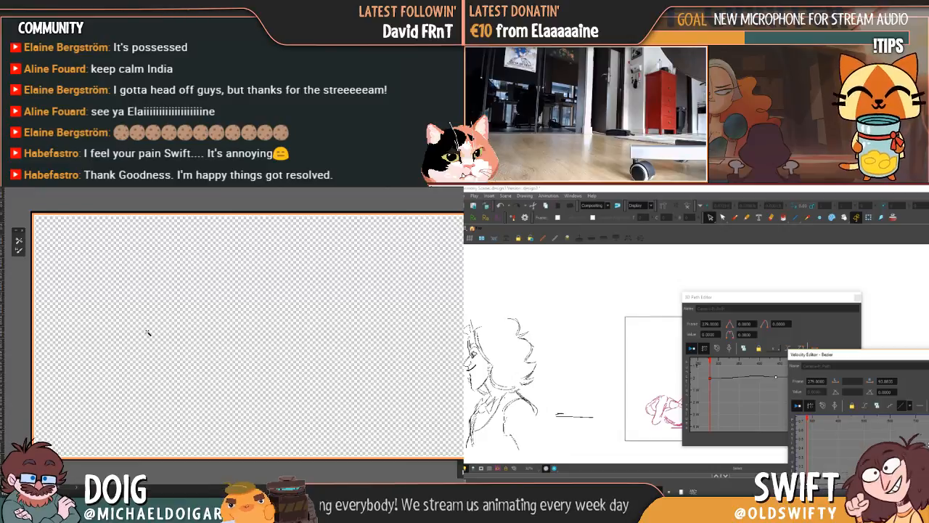
click(903, 407)
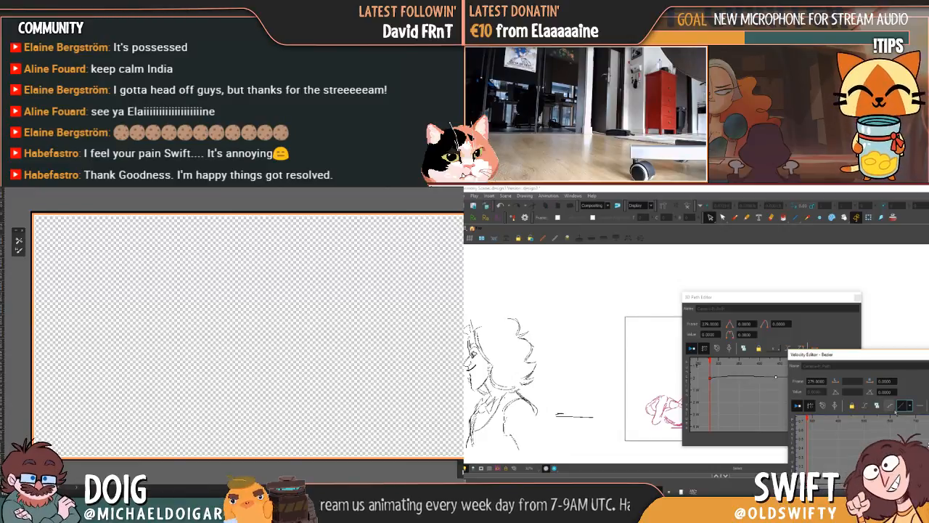
click(868, 434)
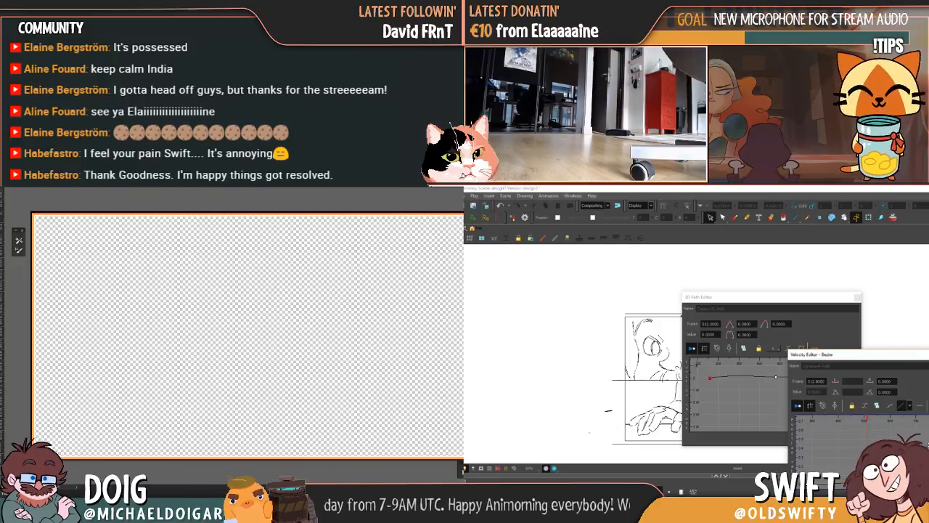
click(926, 354)
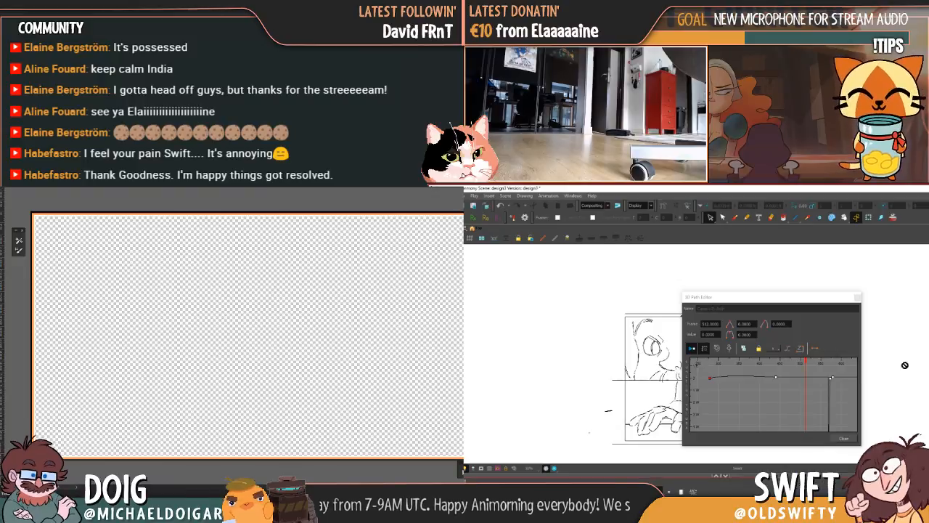
Inspect the camera path's frame 279 and frame 440 keyframes and their handles, and close the 3D Path Editor
click(731, 378)
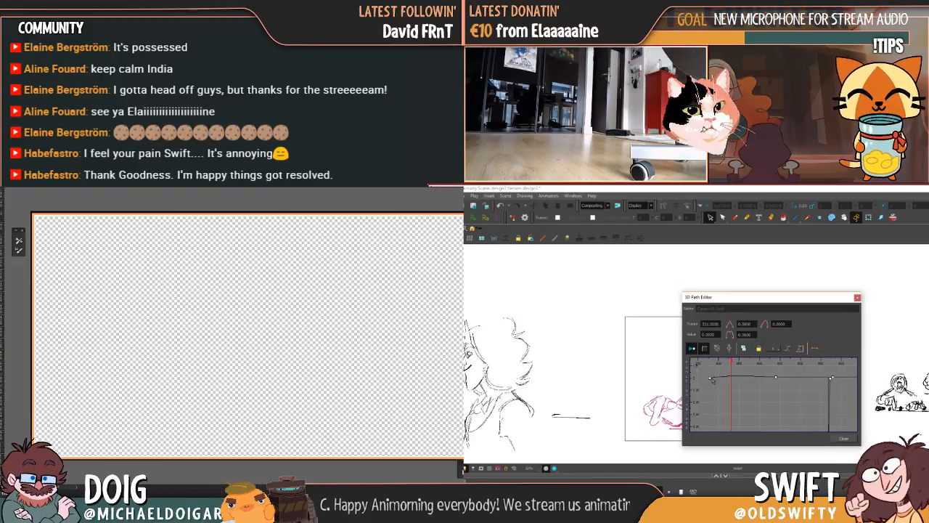
click(711, 378)
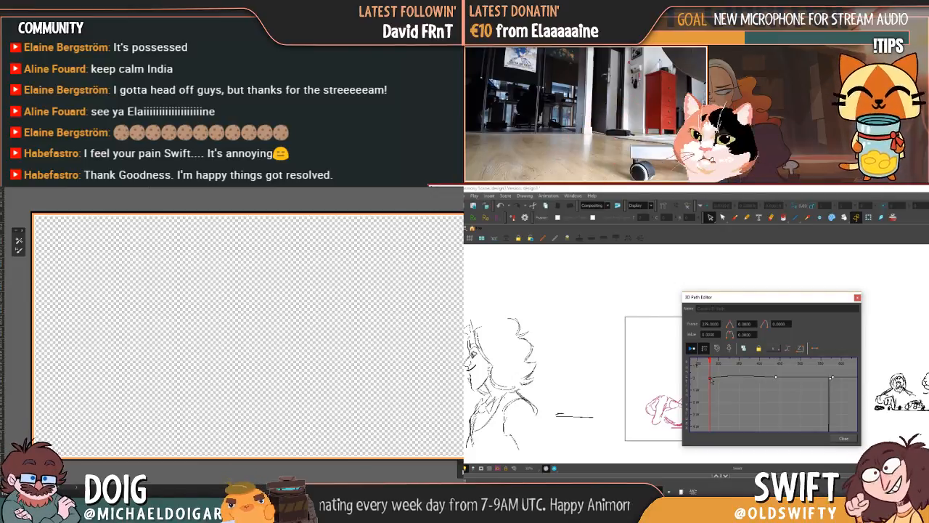
right_click(710, 378)
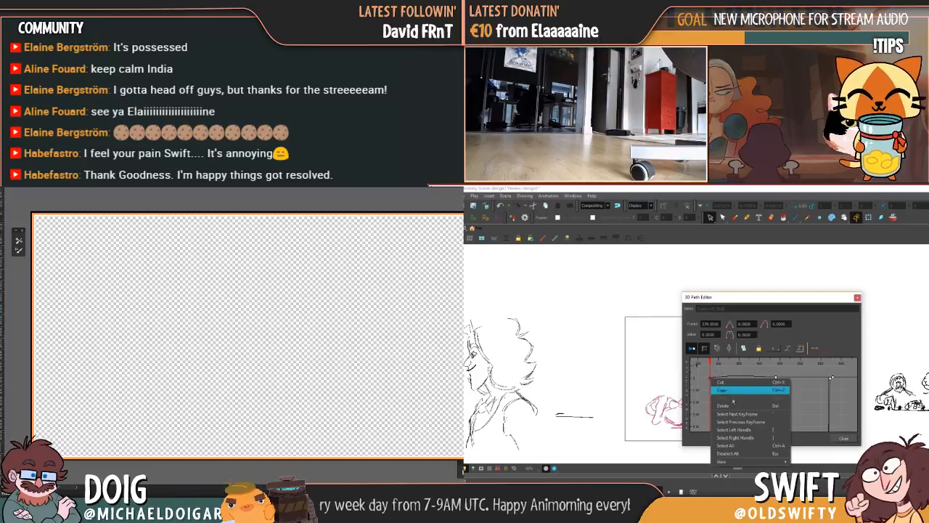
click(744, 436)
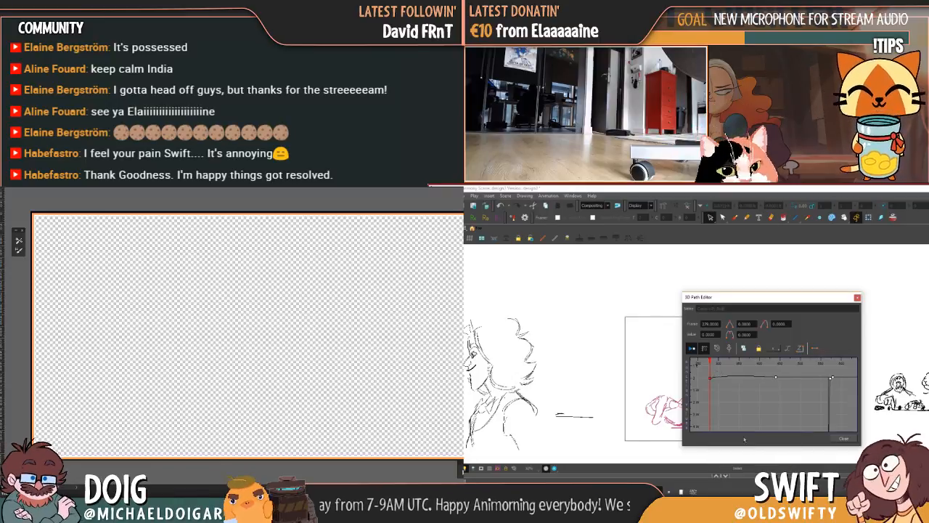
scroll(714, 383, up, 5)
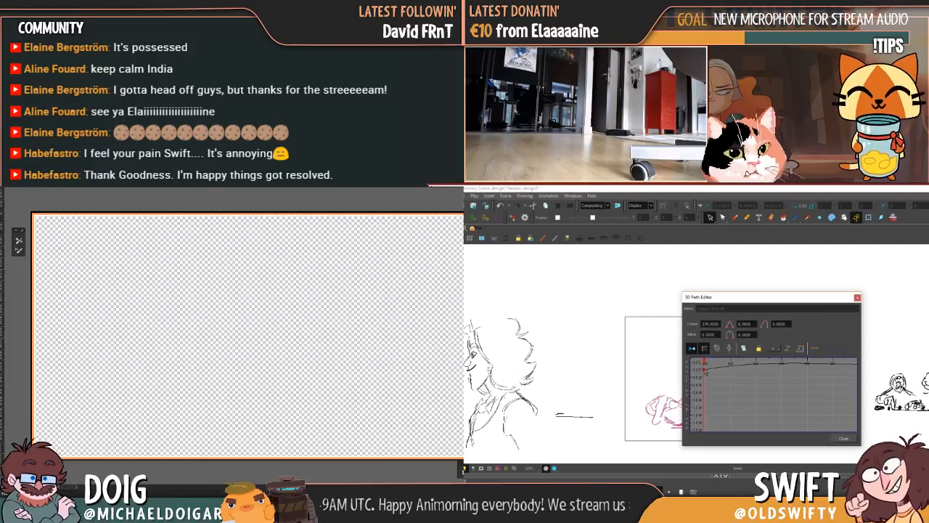
scroll(708, 376, down, 4)
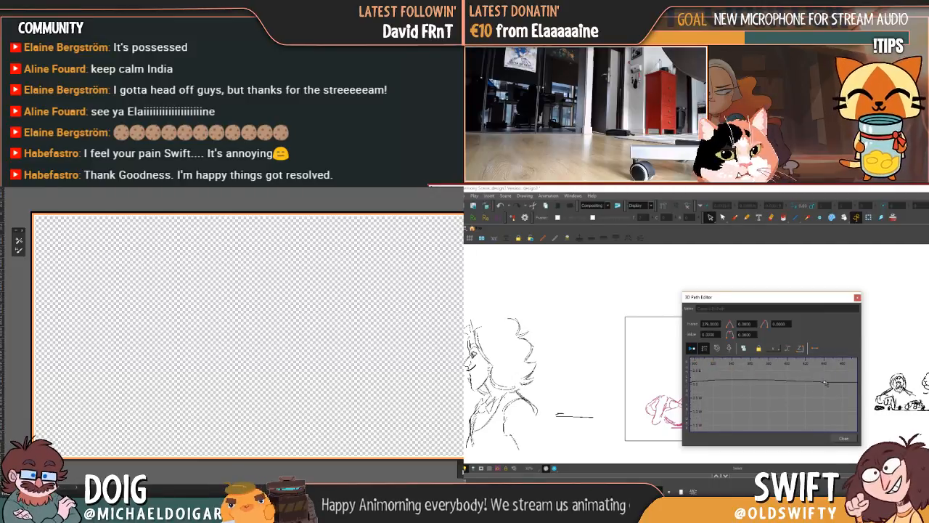
click(823, 382)
right_click(825, 382)
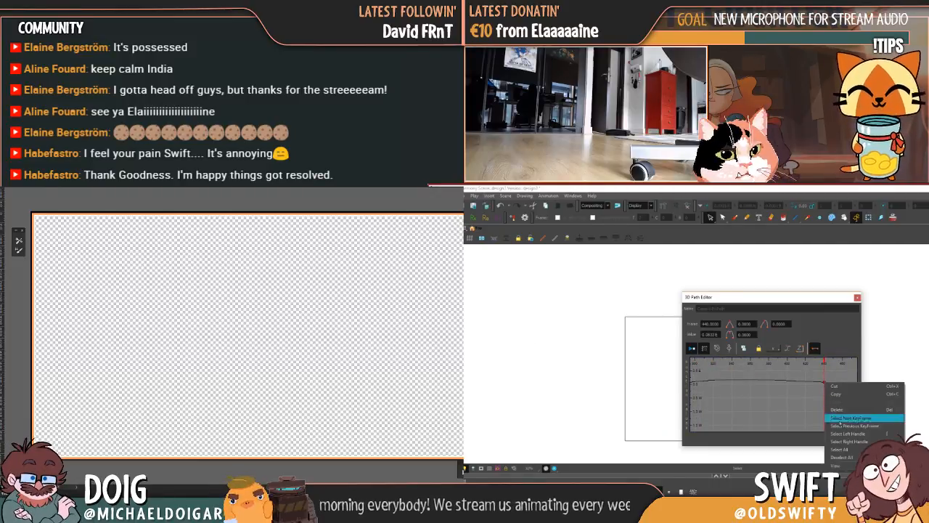
click(800, 399)
scroll(799, 398, down, 4)
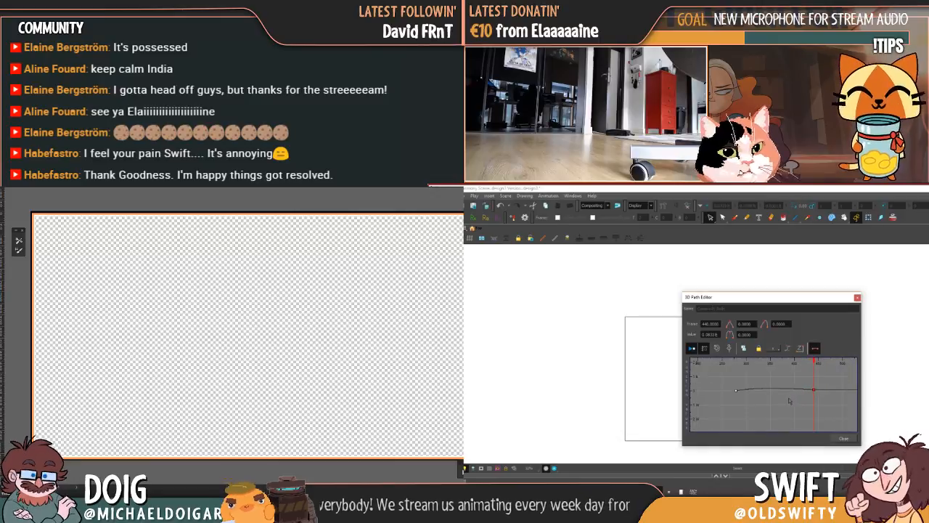
click(838, 438)
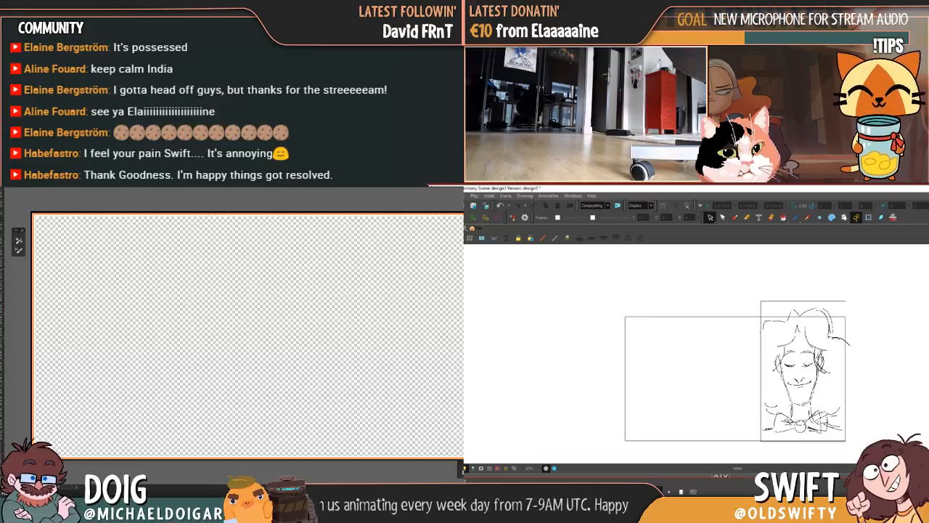
Examine the full camera path curve from frame 279 onward in the 3D Path Editor and close the editor
key(.)
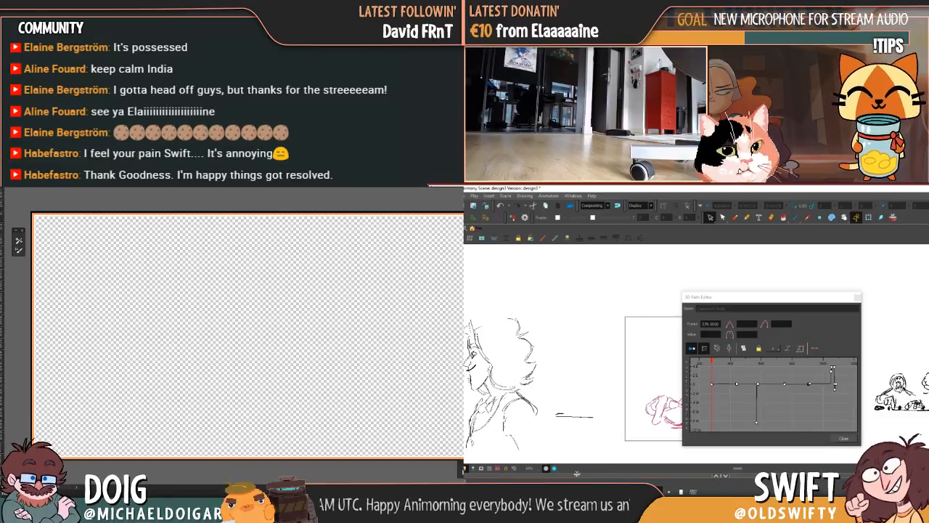
scroll(730, 407, up, 2)
scroll(713, 365, down, 1)
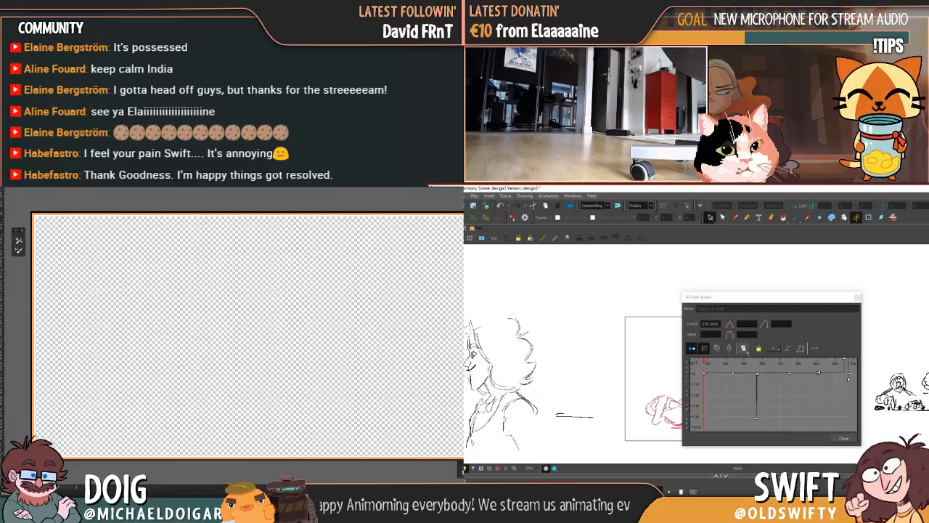
click(857, 297)
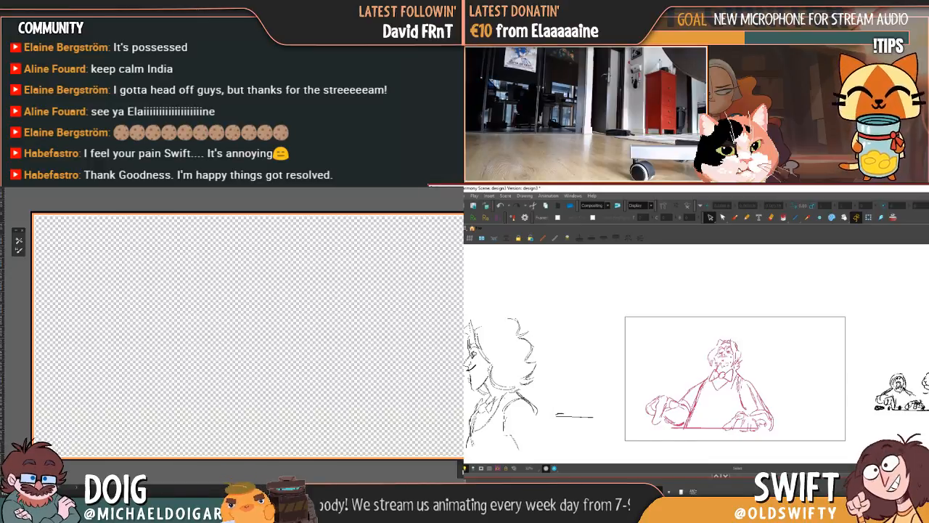
Step back and forth between the pink bearded man sketch and the piano hands drawing to examine how the camera frames them
key(period)
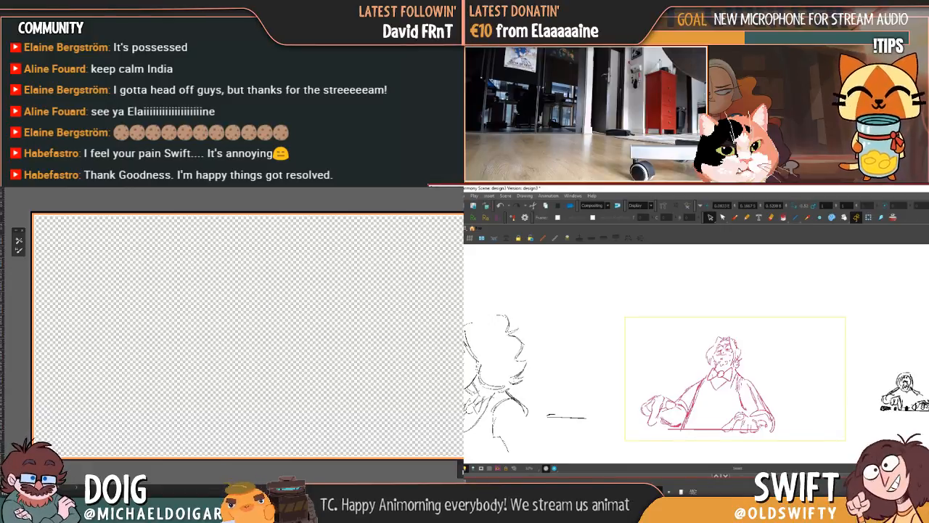
key(ctrl+z)
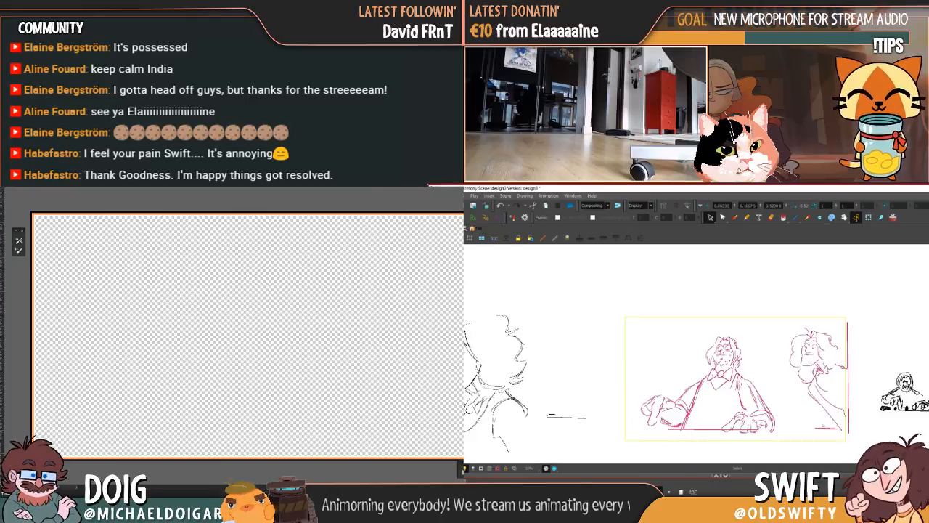
key(ctrl+shift+z)
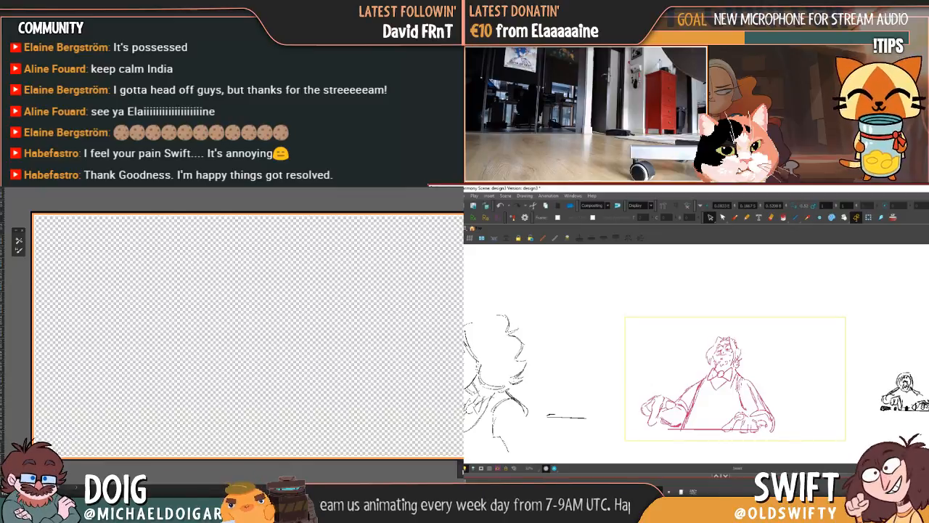
key(period)
key(period)
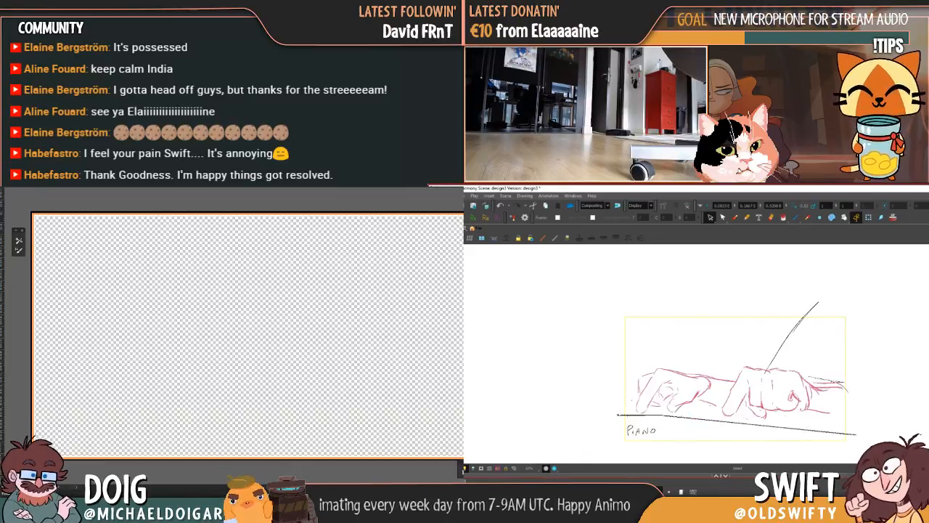
key(comma)
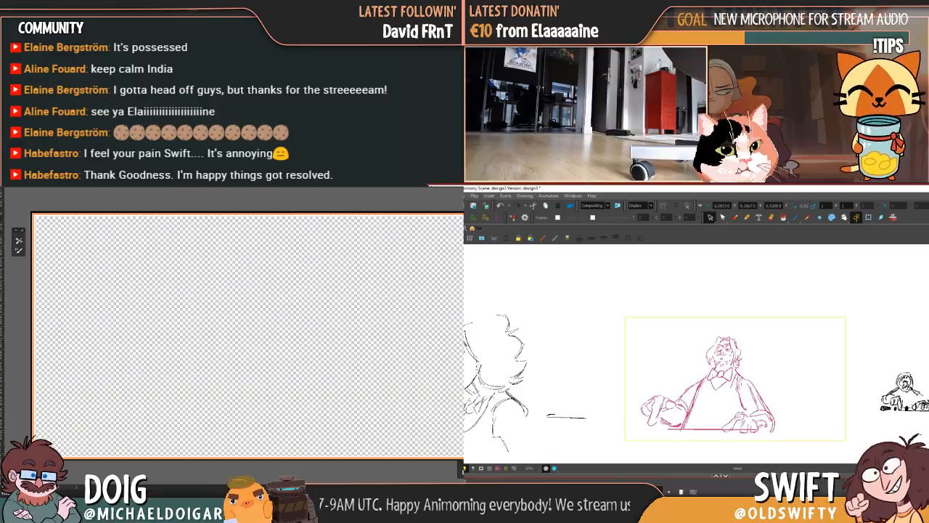
key(period)
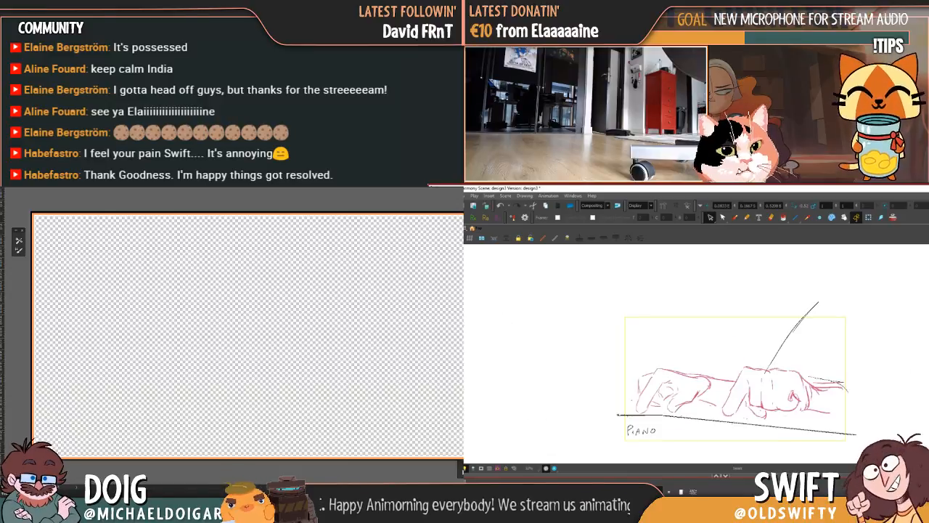
key(comma)
key(period)
key(comma)
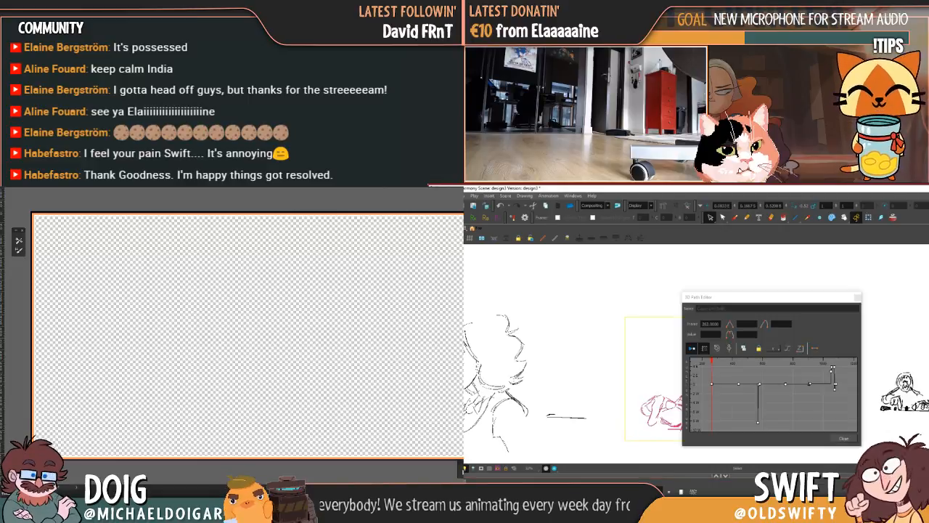
click(858, 298)
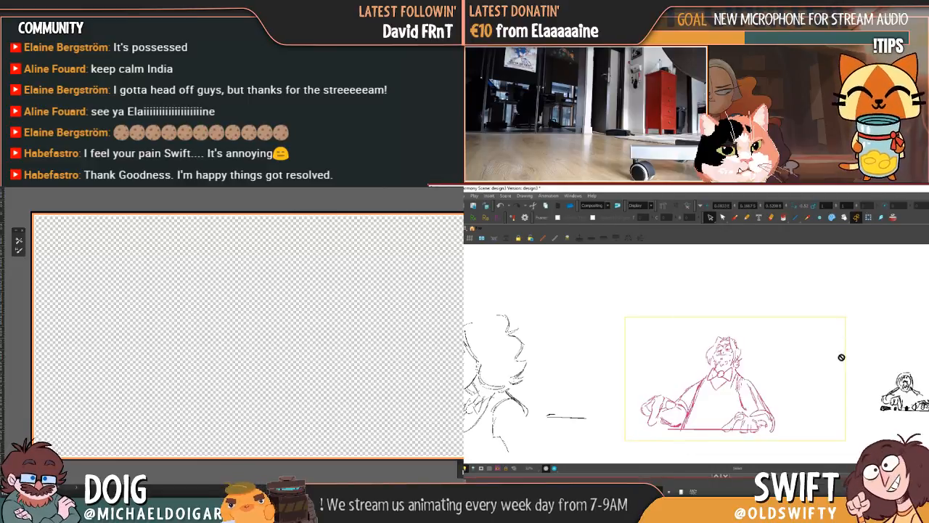
key(period)
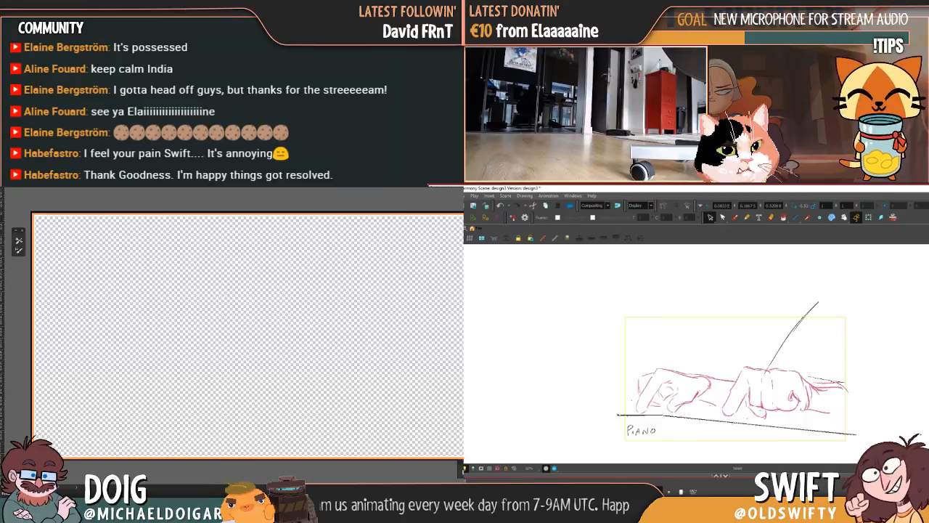
key(comma)
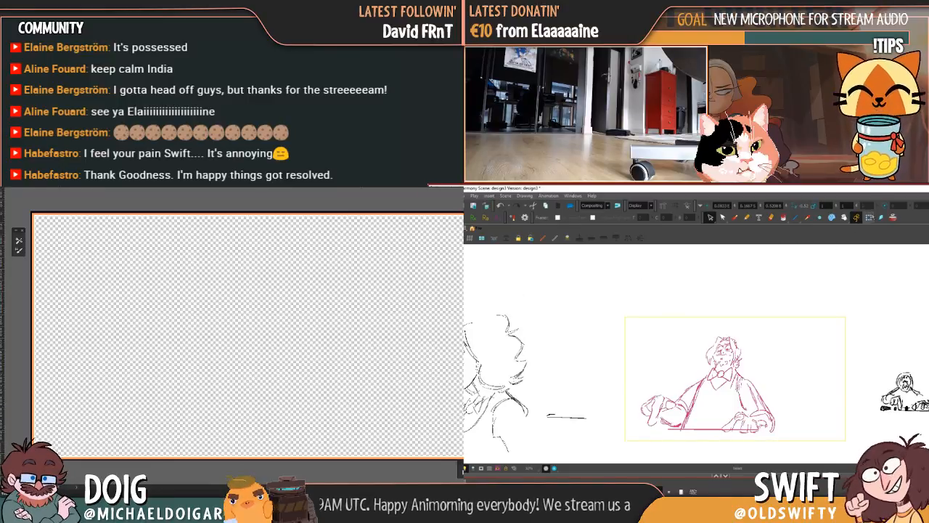
Scale the camera frame around the bearded man sketch slightly larger from its corner with the Transform tool, and deselect it
click(869, 217)
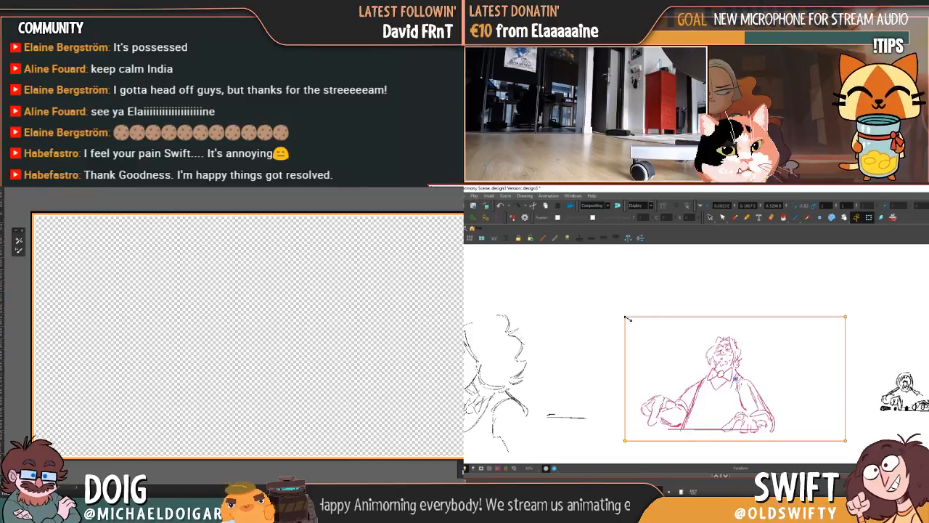
drag(628, 318, 622, 312)
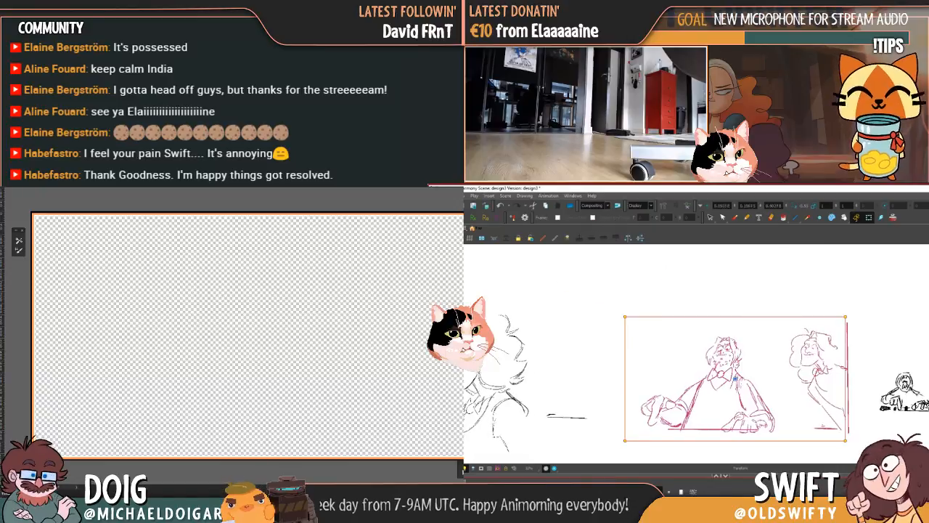
click(861, 383)
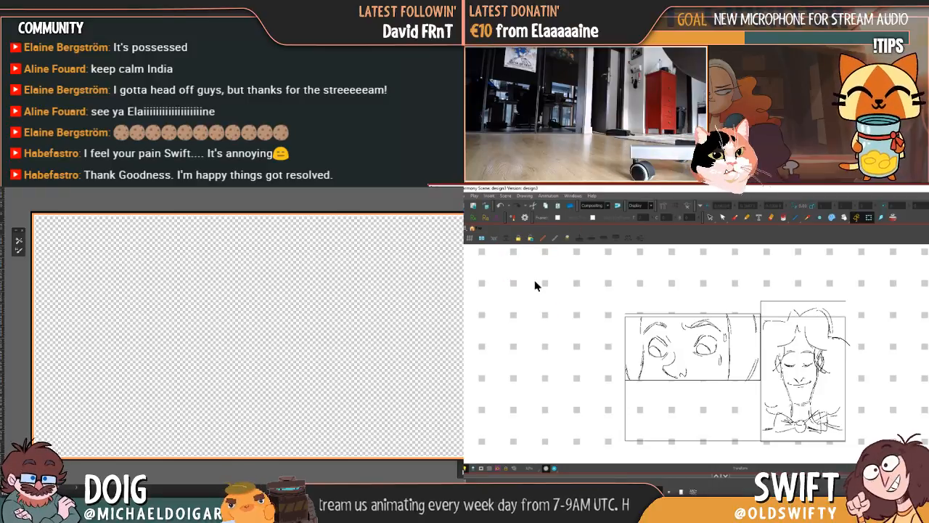
Start a QuickTime movie export of the scene and choose the DESKTOPPEN GURREN LAGANN folder as the output location
click(464, 195)
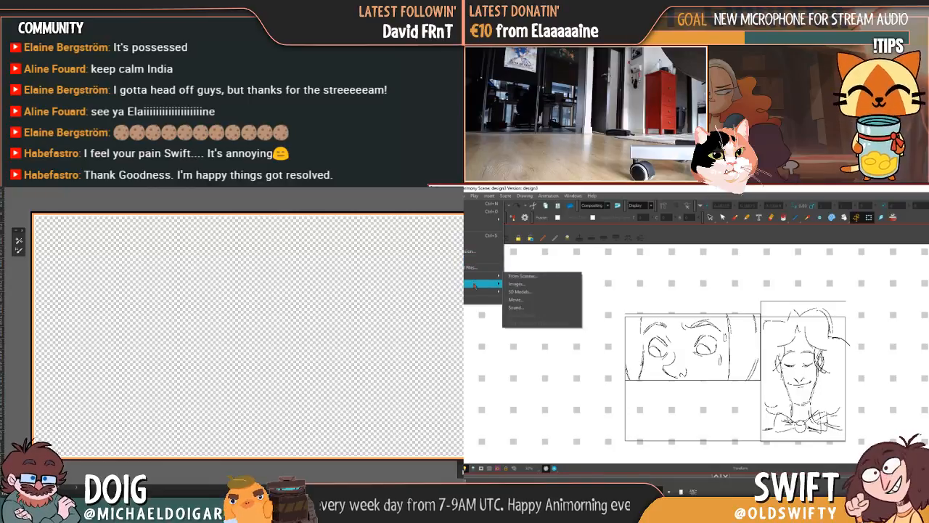
mouse_move(490, 283)
click(513, 292)
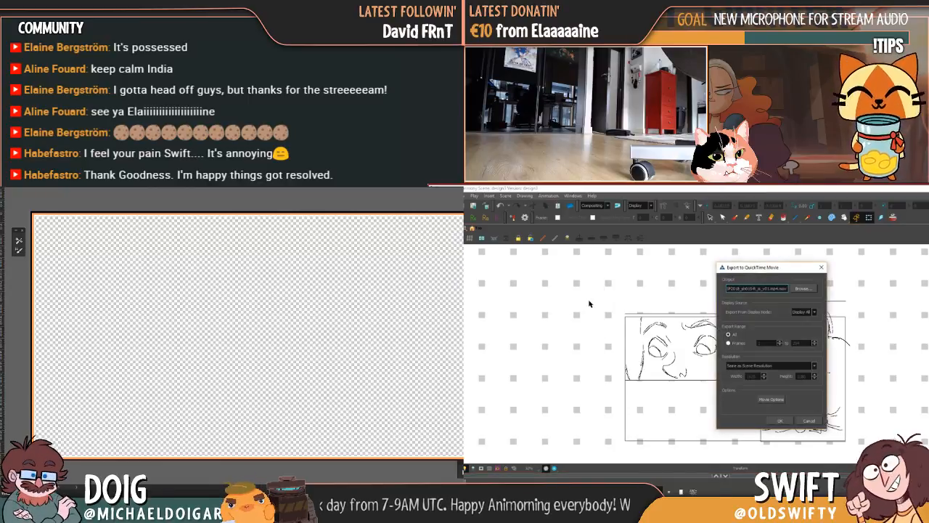
click(798, 289)
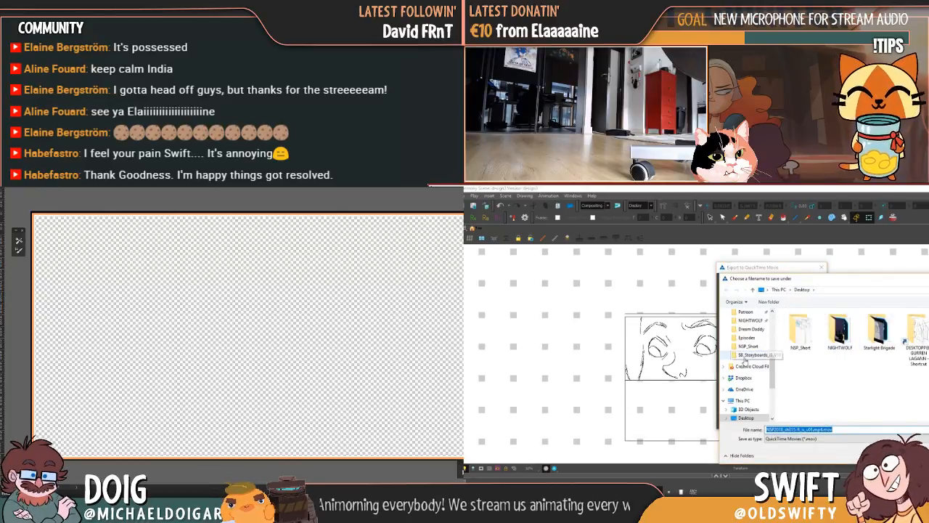
scroll(760, 356, up, 1)
double_click(916, 334)
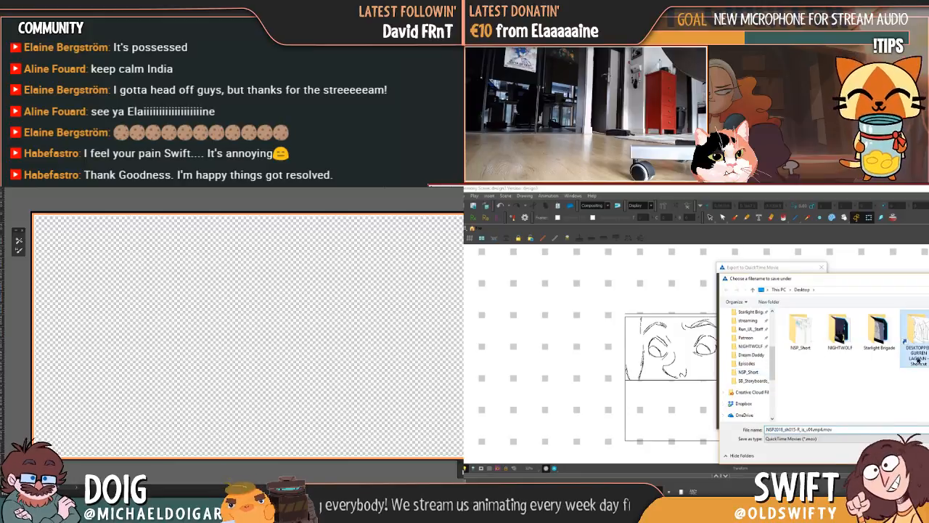
Name the exported movie GrumpsVariations_Ruff01 and accept the output file
double_click(845, 428)
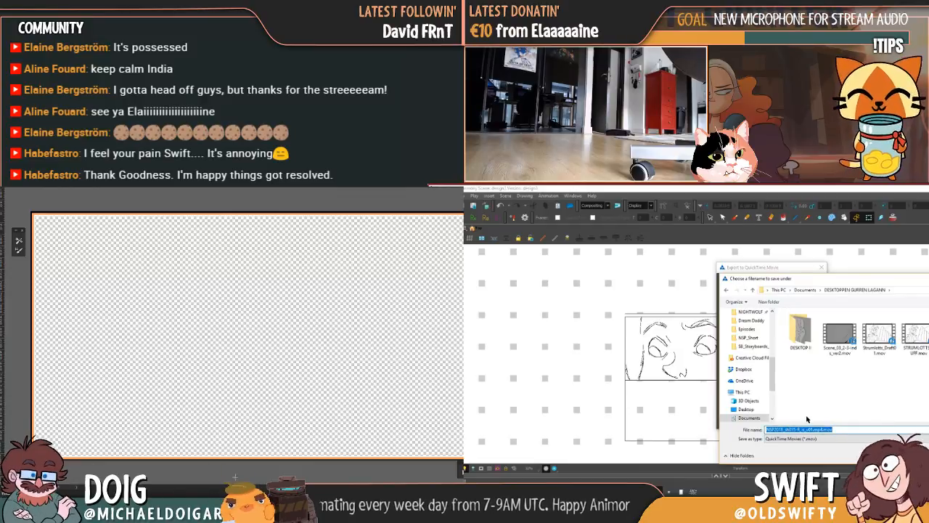
text(Grumps)
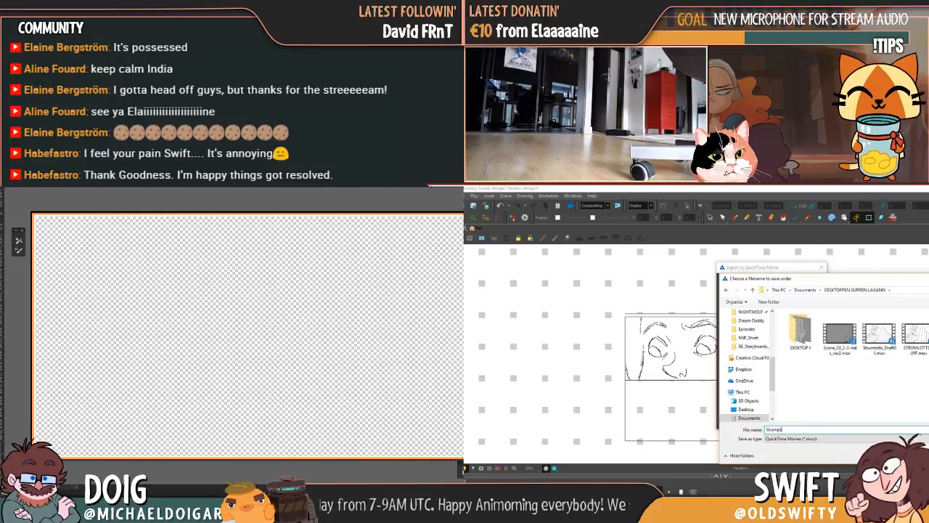
text(BaVariatio)
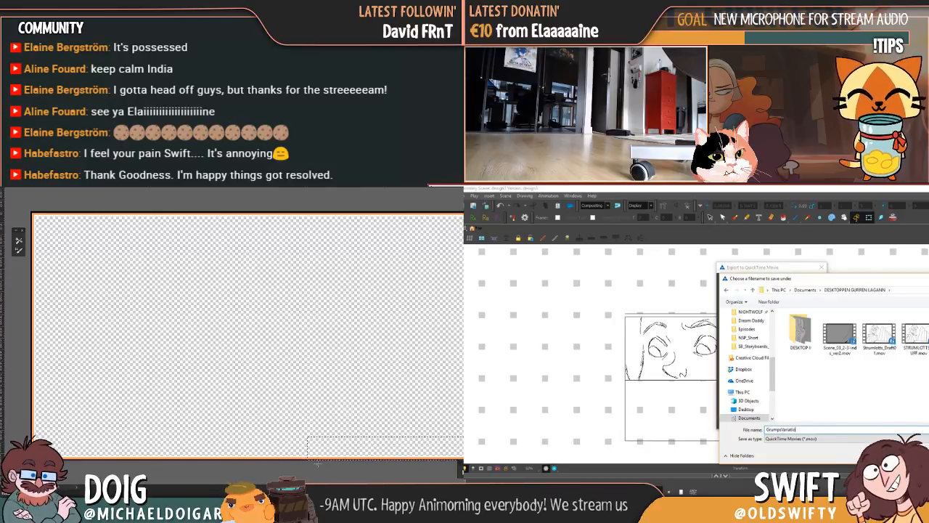
text(ns_Ruf)
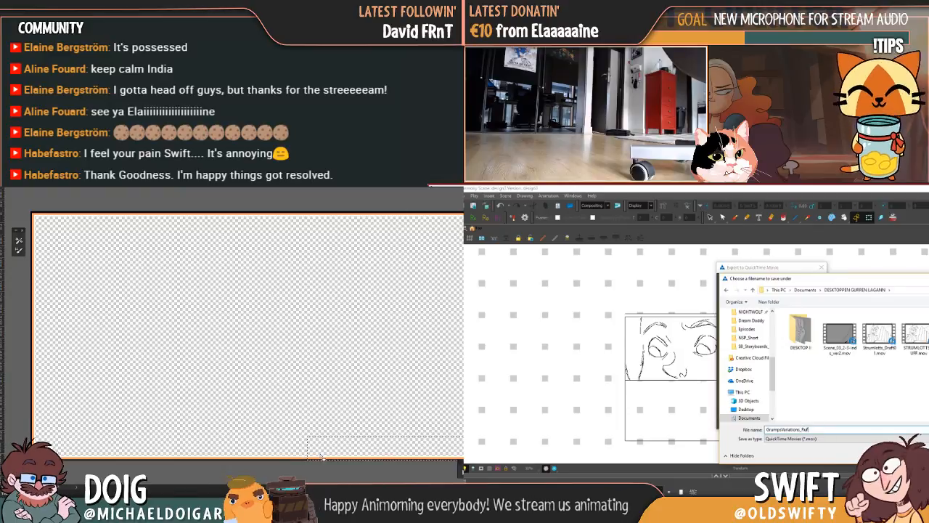
text(f01)
key(Return)
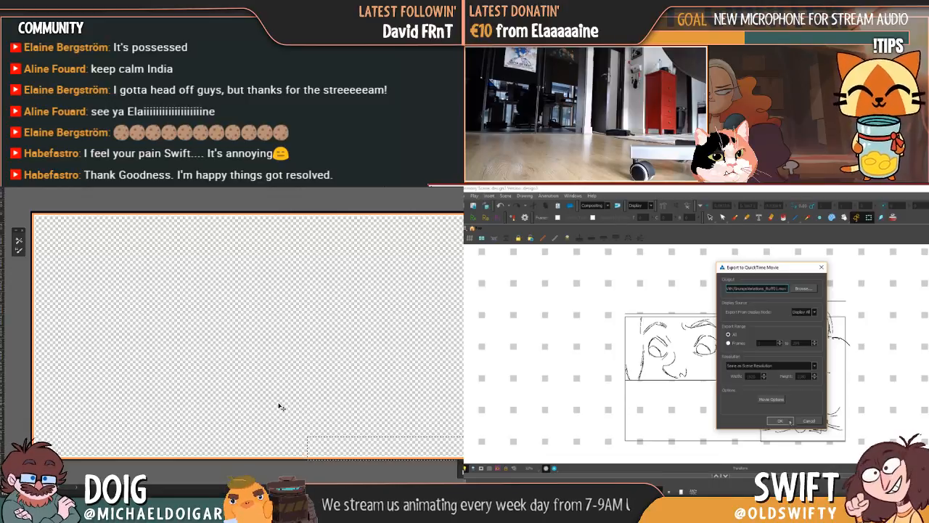
Export the movie at 1/2 of Scene Resolution, and outline a bordered label box in the transparent frame's lower right corner
click(788, 368)
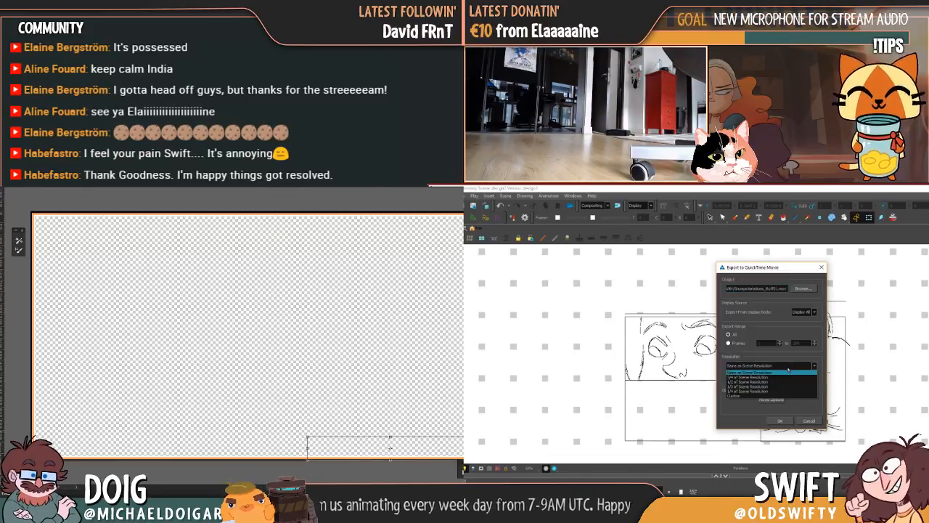
drag(312, 436, 312, 455)
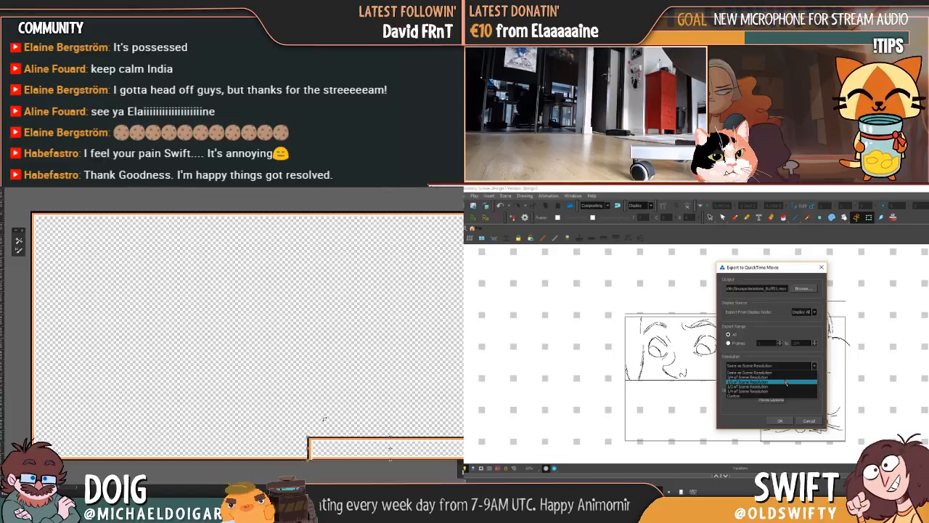
click(786, 382)
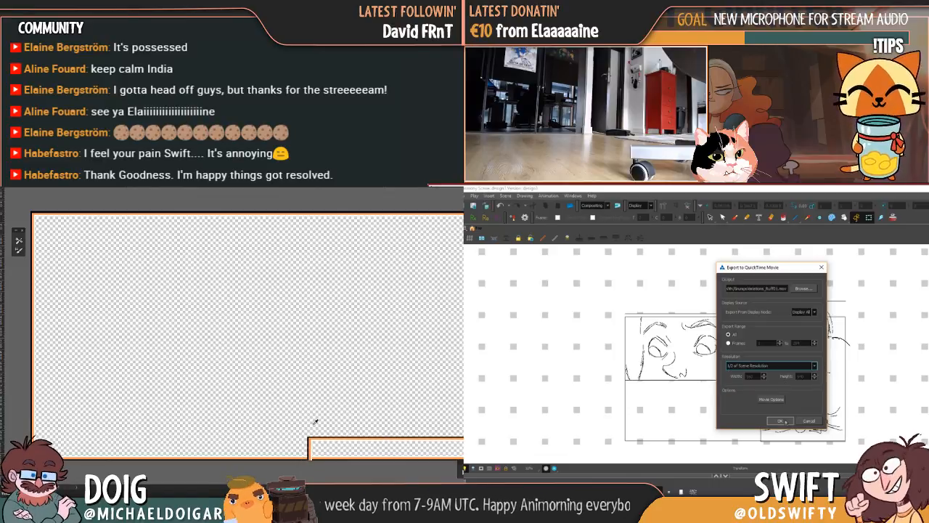
scroll(320, 420, up, 3)
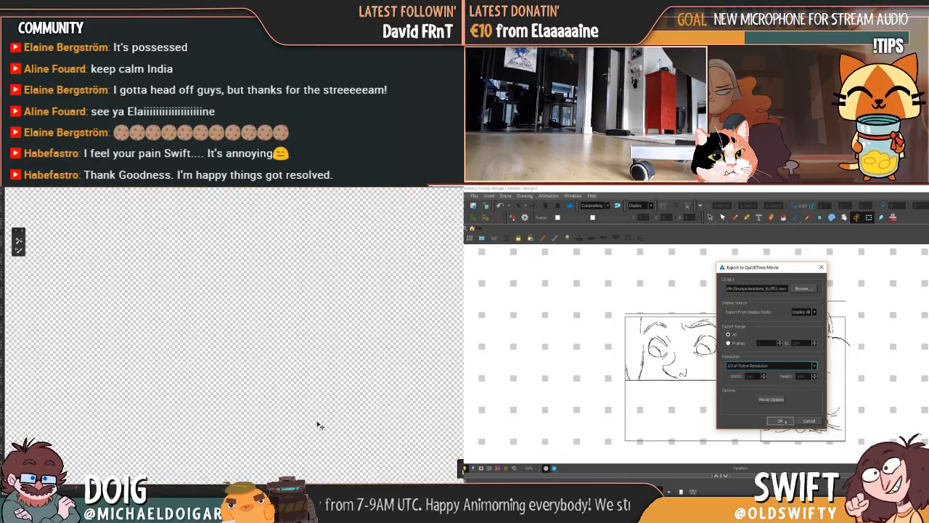
click(781, 421)
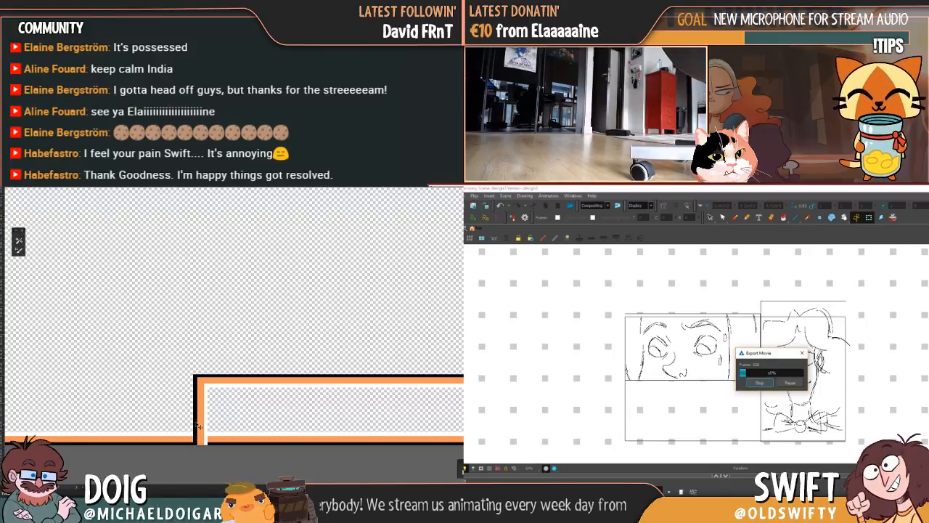
Join the label box's border to the frame's bottom border in orange at their junction, and fill the box with white
drag(198, 426, 244, 373)
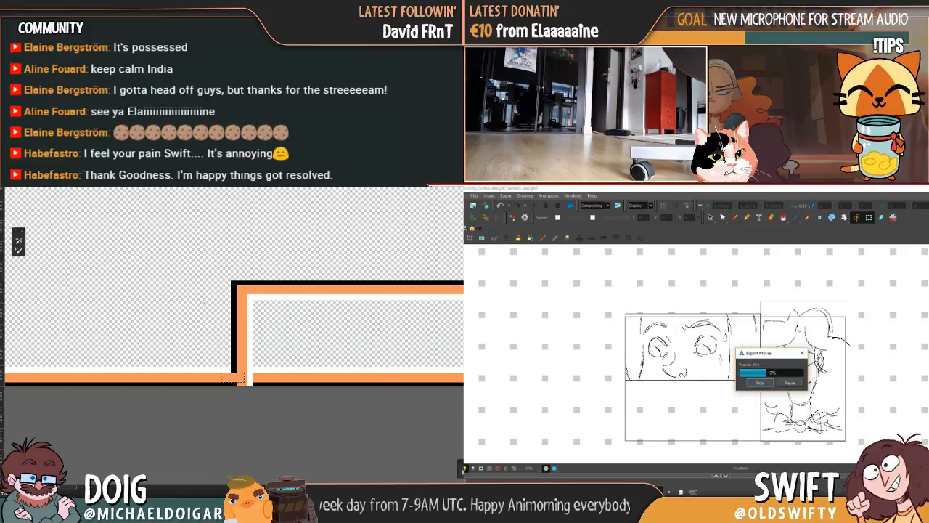
drag(227, 329, 209, 350)
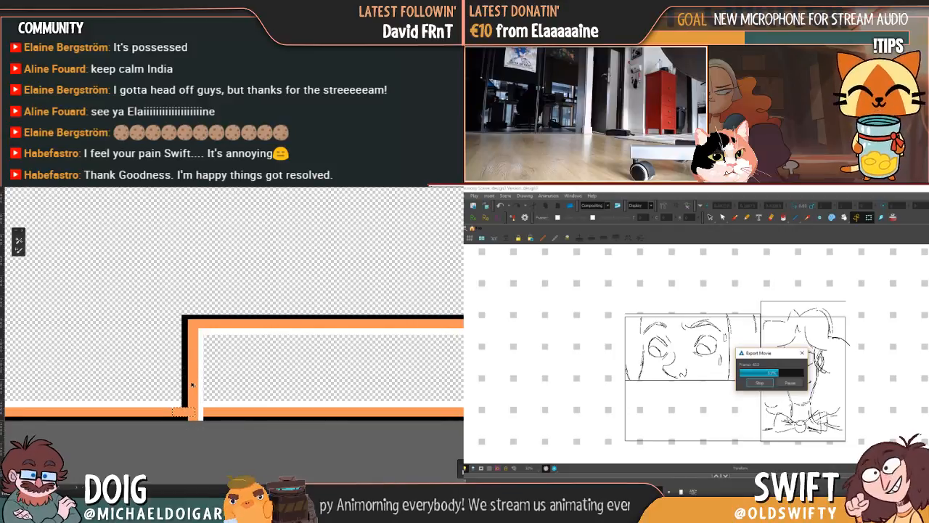
scroll(234, 371, down, 3)
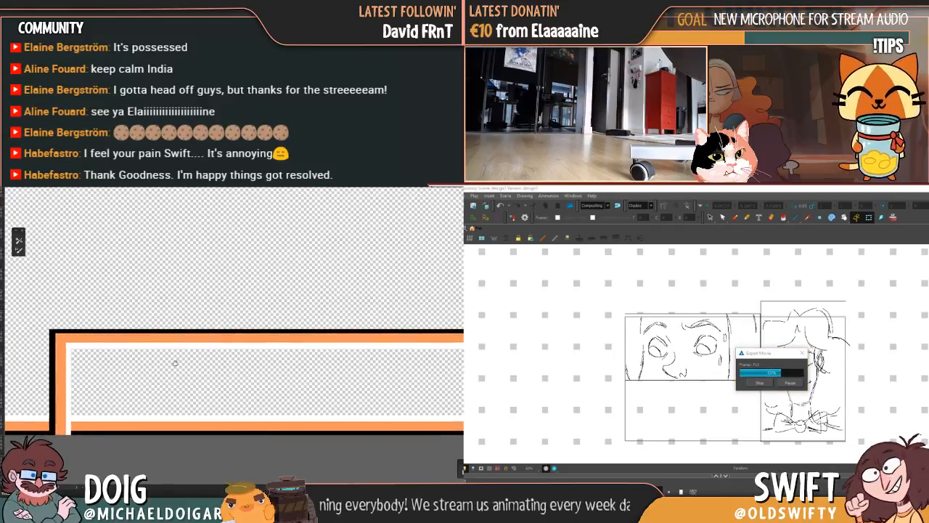
scroll(245, 358, down, 2)
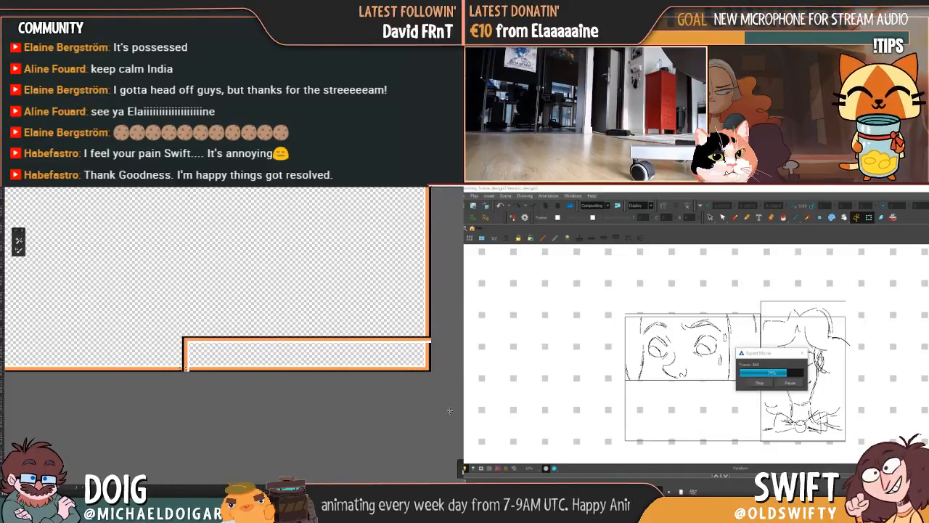
drag(436, 375, 188, 341)
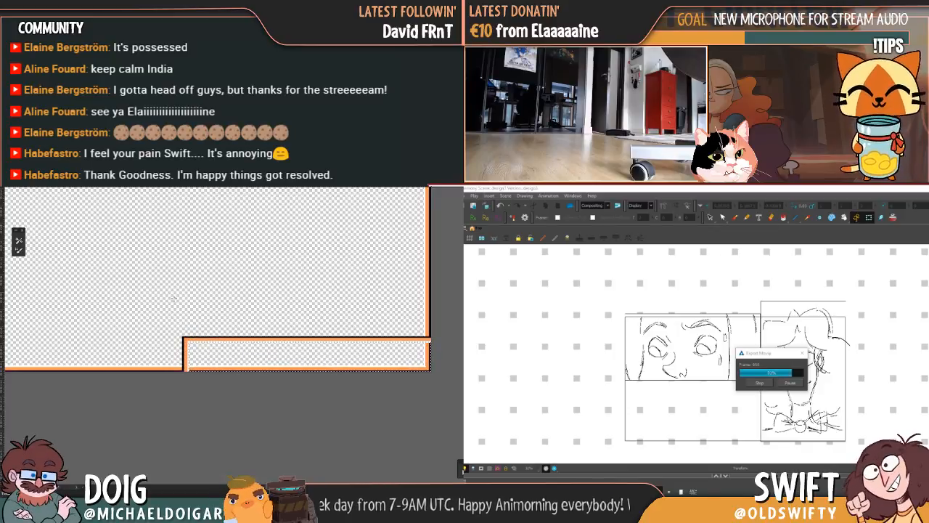
key(ctrl+BackSpace)
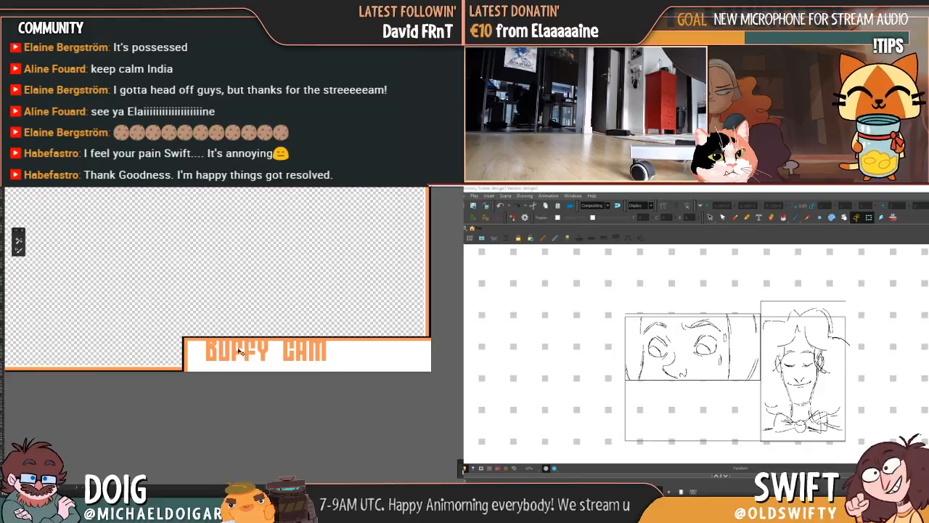
Scale the BUFFY CAM text slightly larger, place it inside the white label box and nudge it up
drag(249, 352, 245, 356)
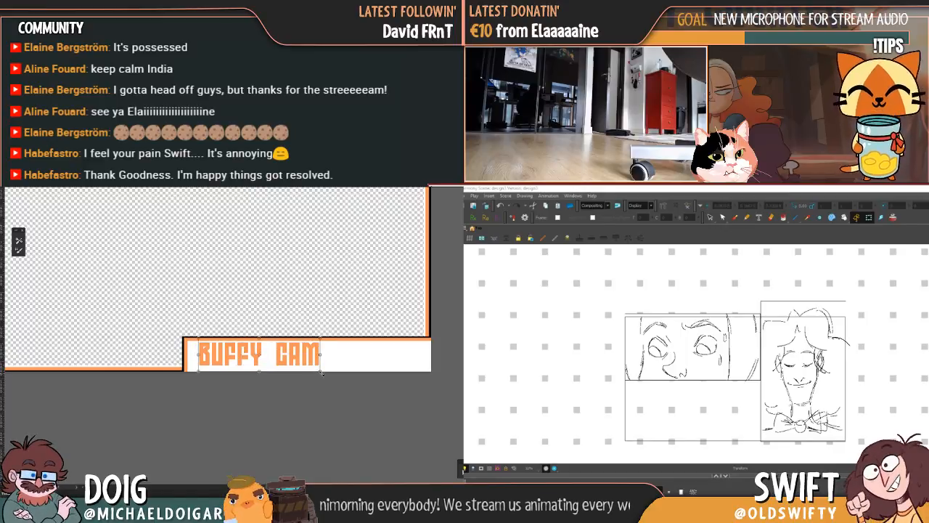
mouse_move(322, 372)
mouse_down()
mouse_move(343, 389)
mouse_move(342, 376)
mouse_move(316, 359)
mouse_up()
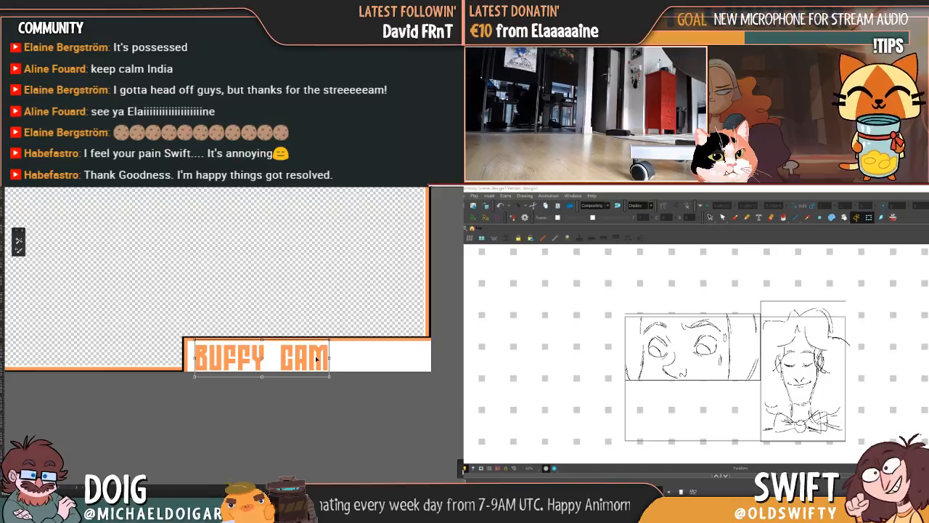
key(Up)
key(Up)
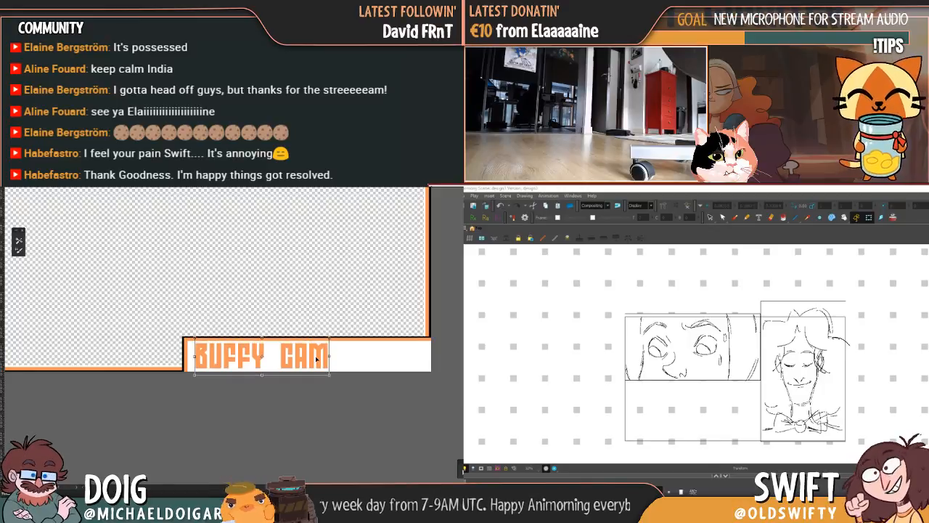
key(Return)
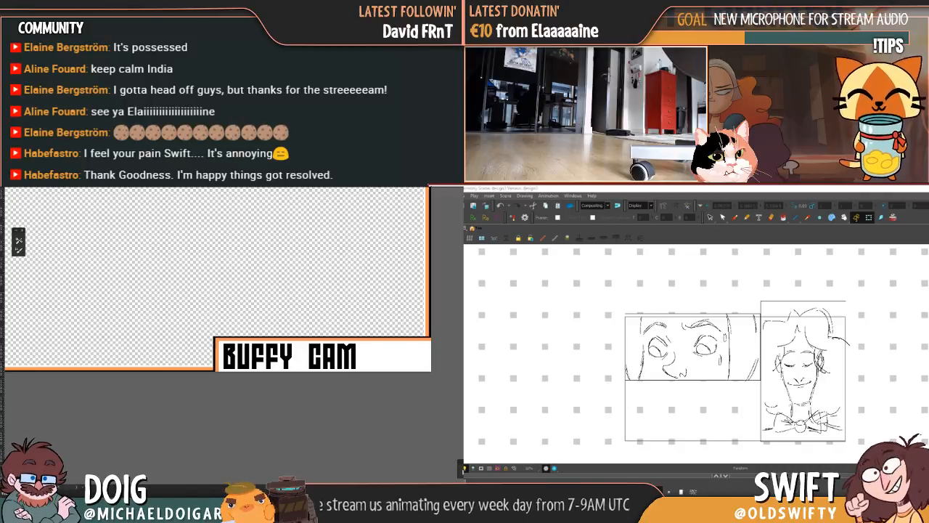
Save the BUFFY CAM frame as a PNG, replacing the existing BuffyCam_frame.png
key(alt+Tab)
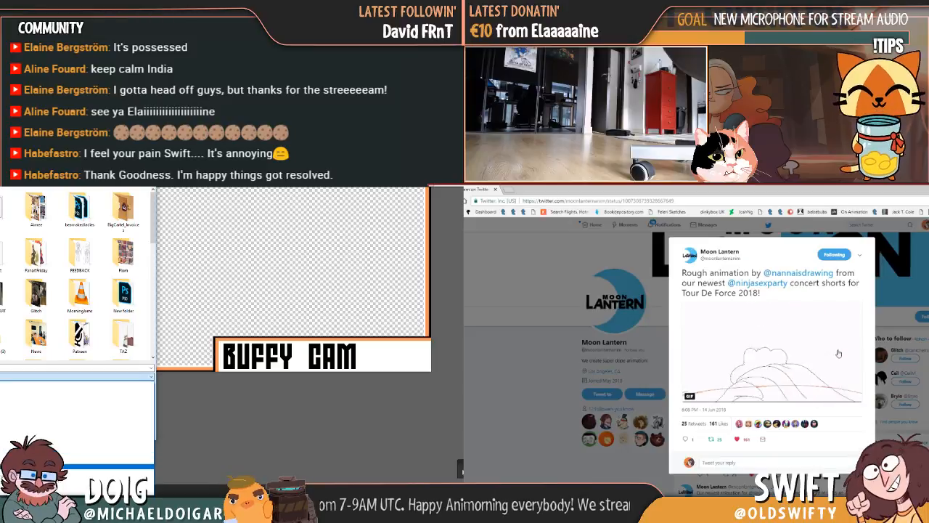
drag(153, 212, 153, 229)
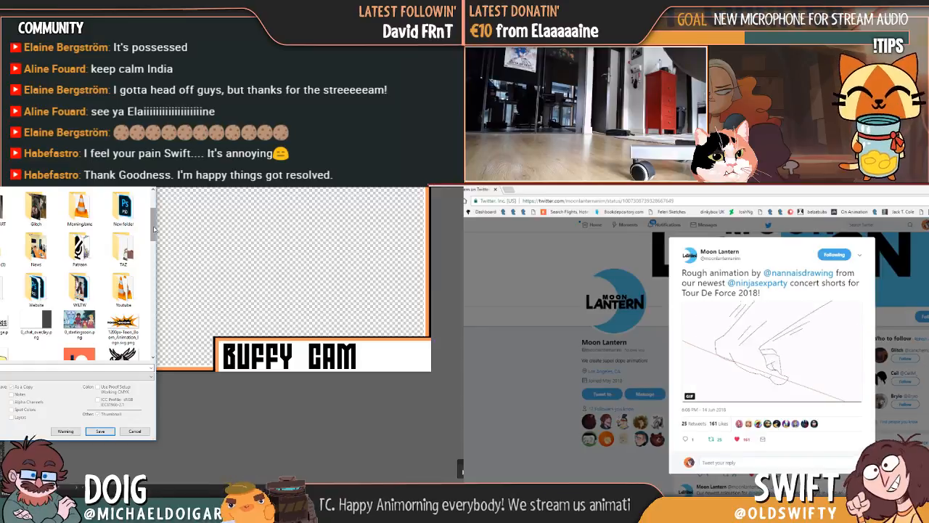
drag(152, 222, 153, 263)
click(100, 431)
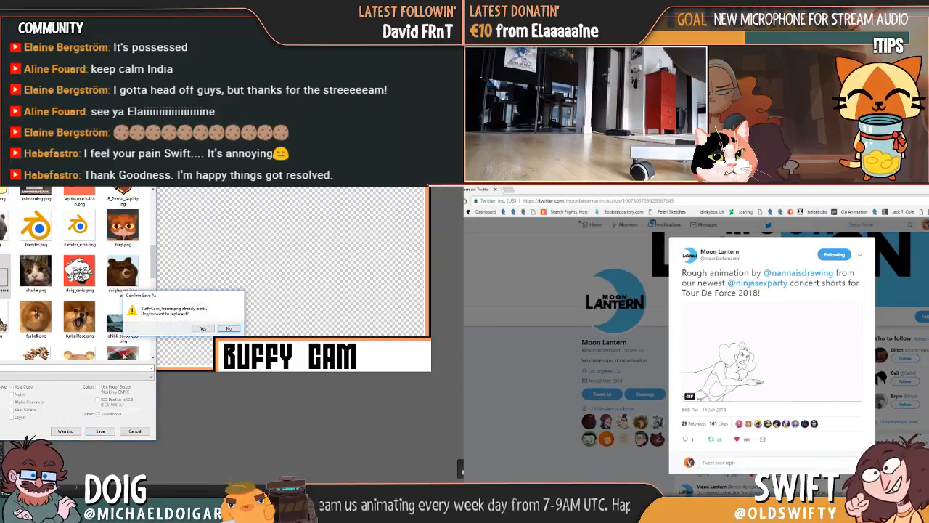
click(201, 329)
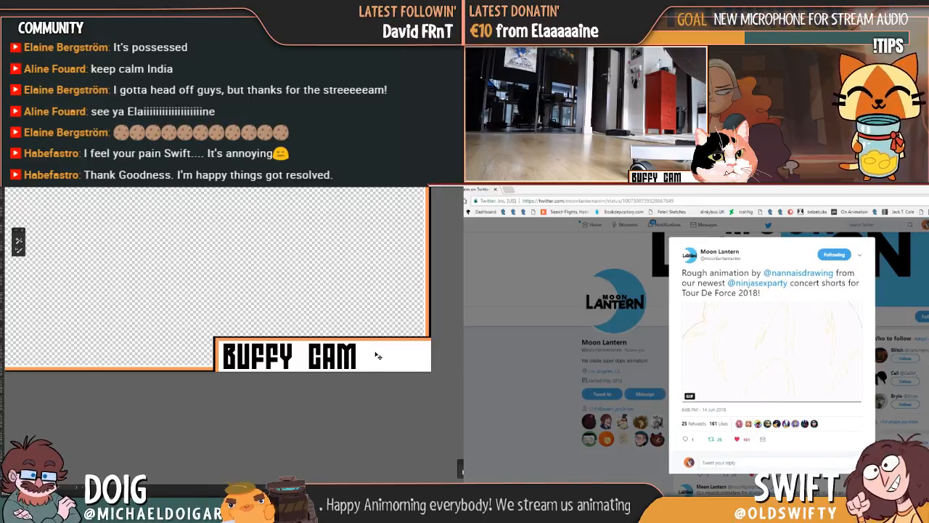
Enlarge the bordered white label box behind the BUFFY CAM text and fit it to the frame's lower right corner
drag(378, 356, 338, 372)
key(Return)
key(ctrl+z)
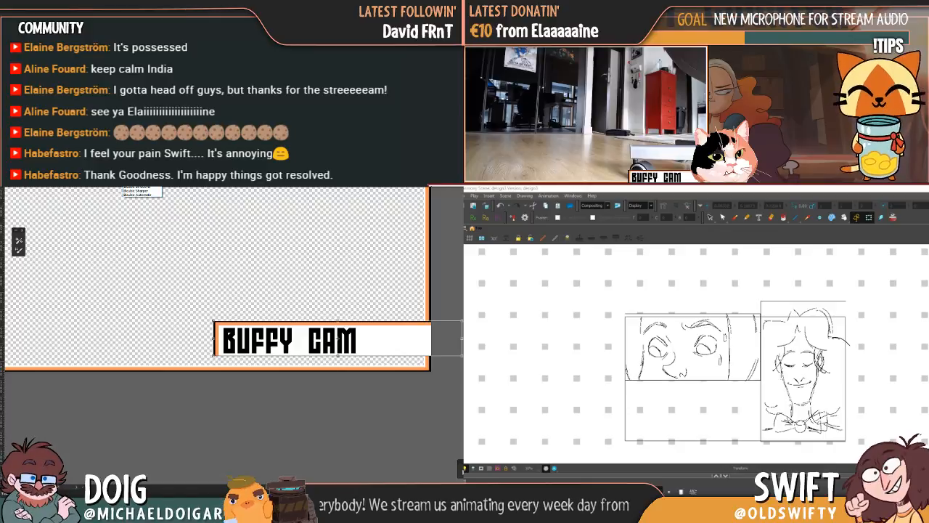
click(236, 288)
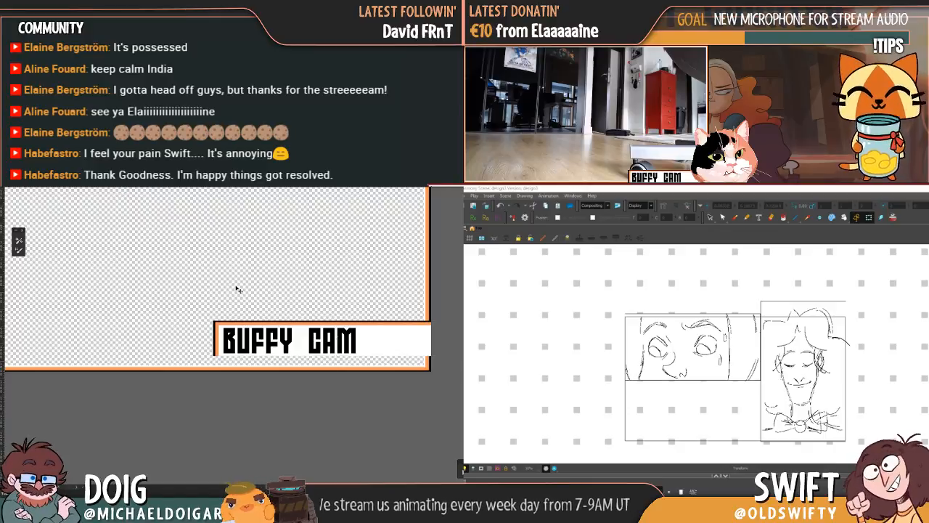
click(215, 355)
drag(214, 358, 233, 350)
Switch to File Explorer and open the DESKTOPPEN GURREN LAGANN folder to check the exported movie
key(super+e)
key(Return)
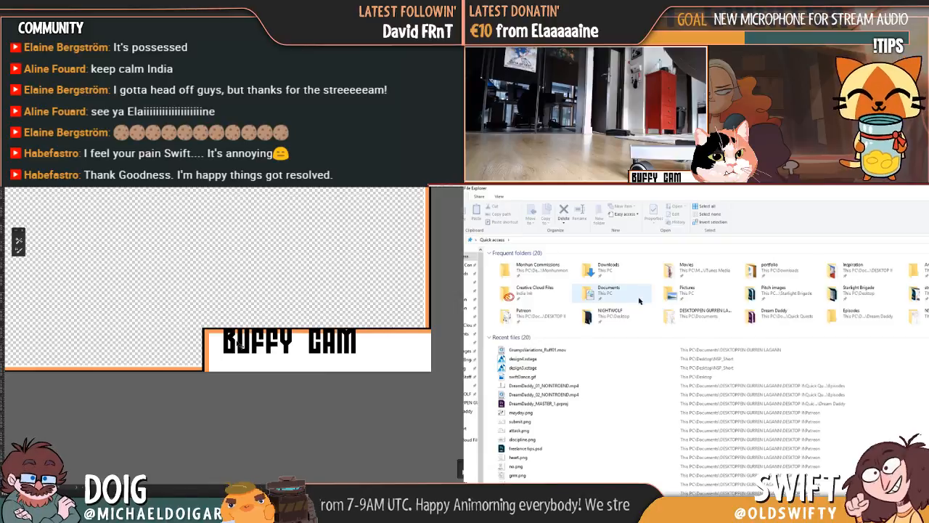
double_click(682, 314)
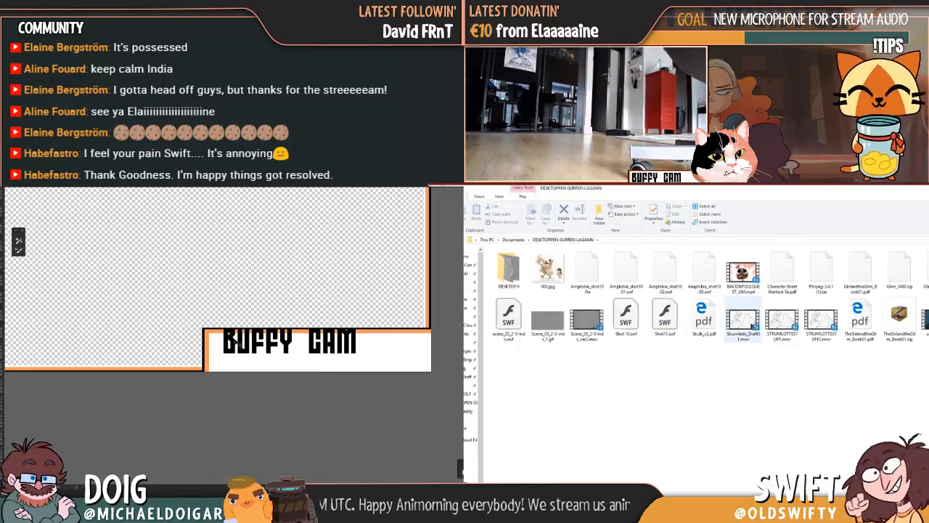
Enlarge the BUFFY CAM text to fill the height of the resized label box and shift it slightly left
drag(312, 347, 383, 378)
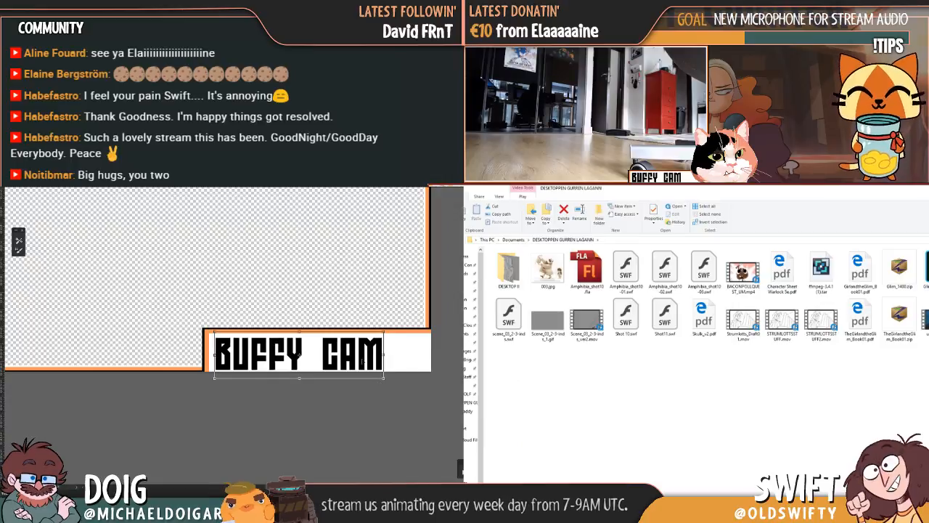
drag(346, 348, 342, 348)
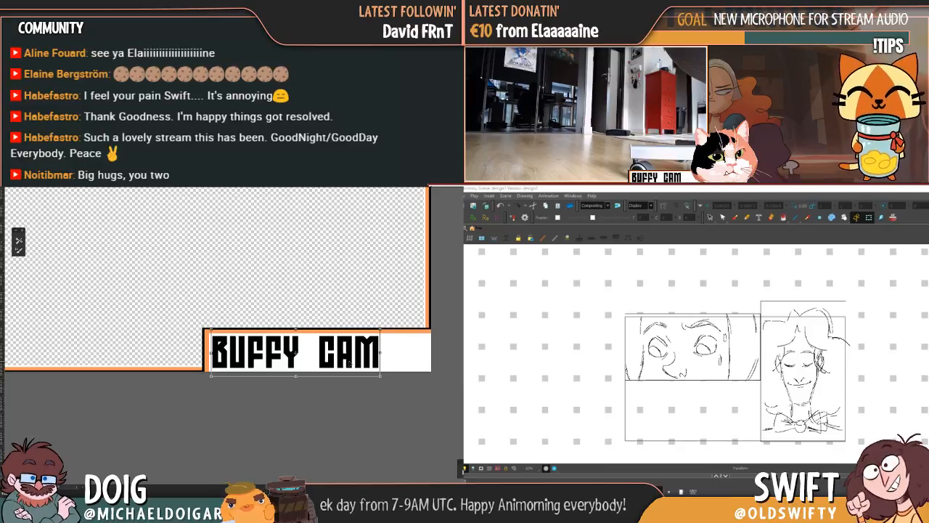
key(Return)
Save the frame with its resized label as a PNG, overwriting BuffyCam_frame.png and accepting the PNG options
key(ctrl+shift+s)
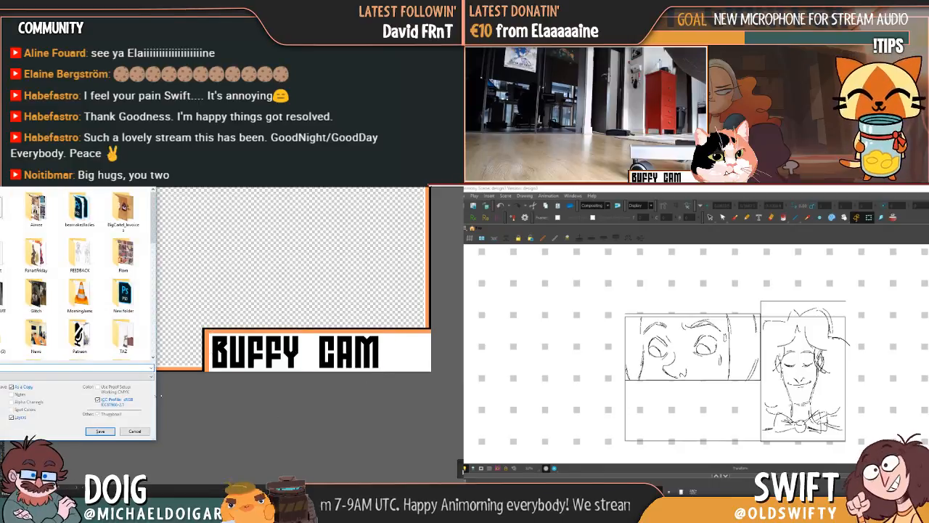
scroll(155, 257, up, 2)
drag(154, 258, 154, 339)
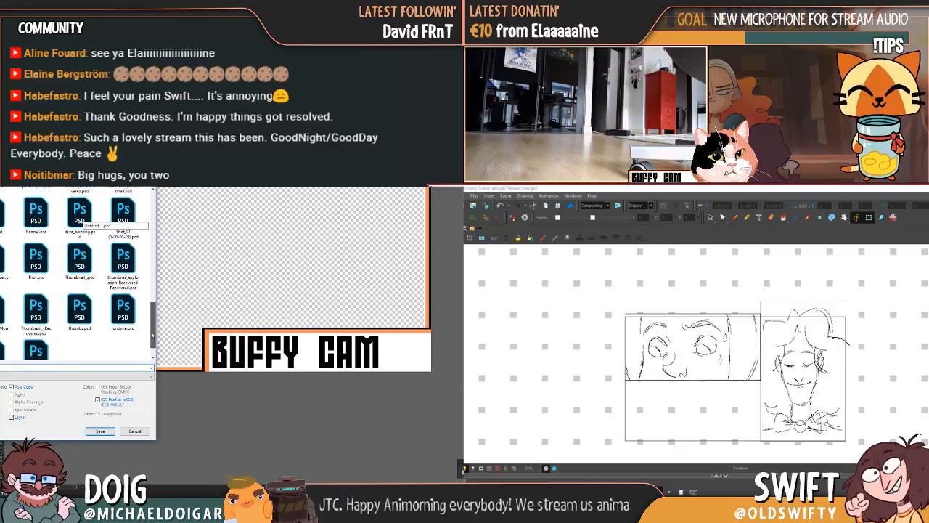
click(28, 377)
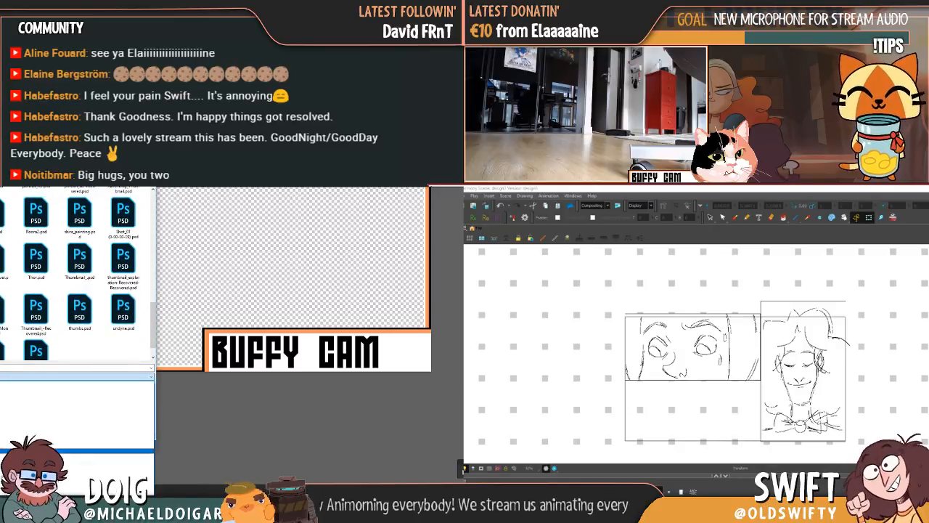
click(109, 472)
drag(154, 210, 156, 269)
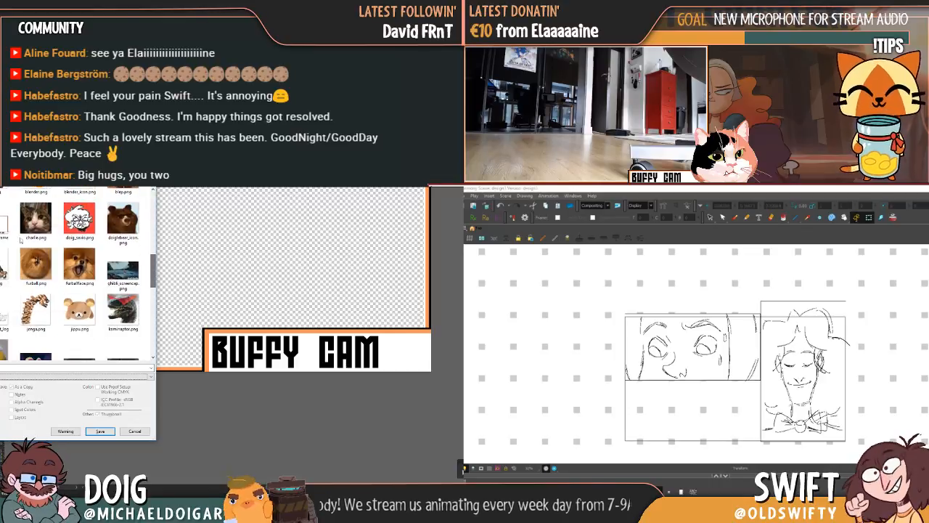
click(88, 431)
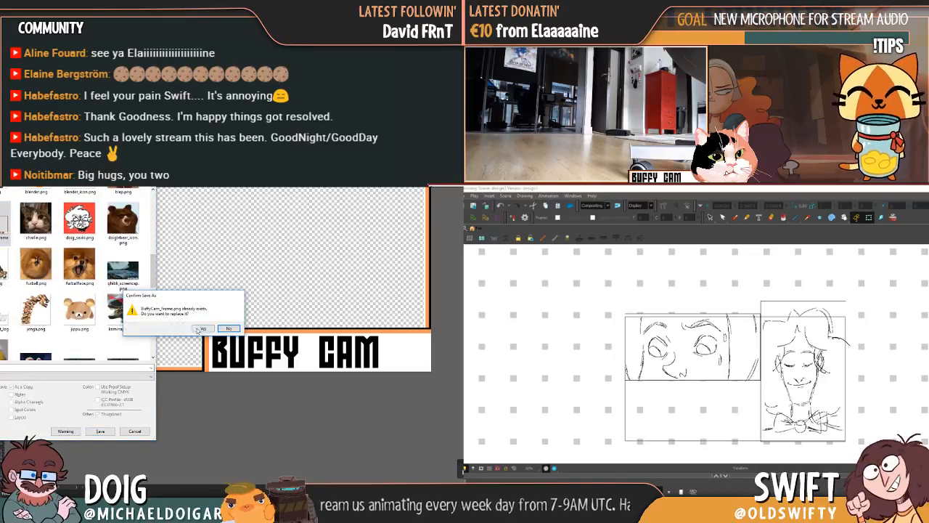
click(196, 328)
click(214, 264)
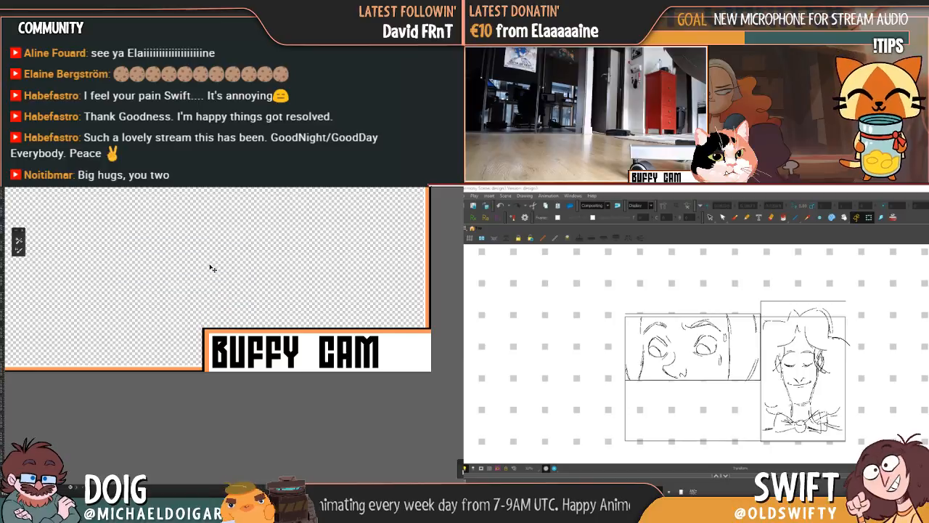